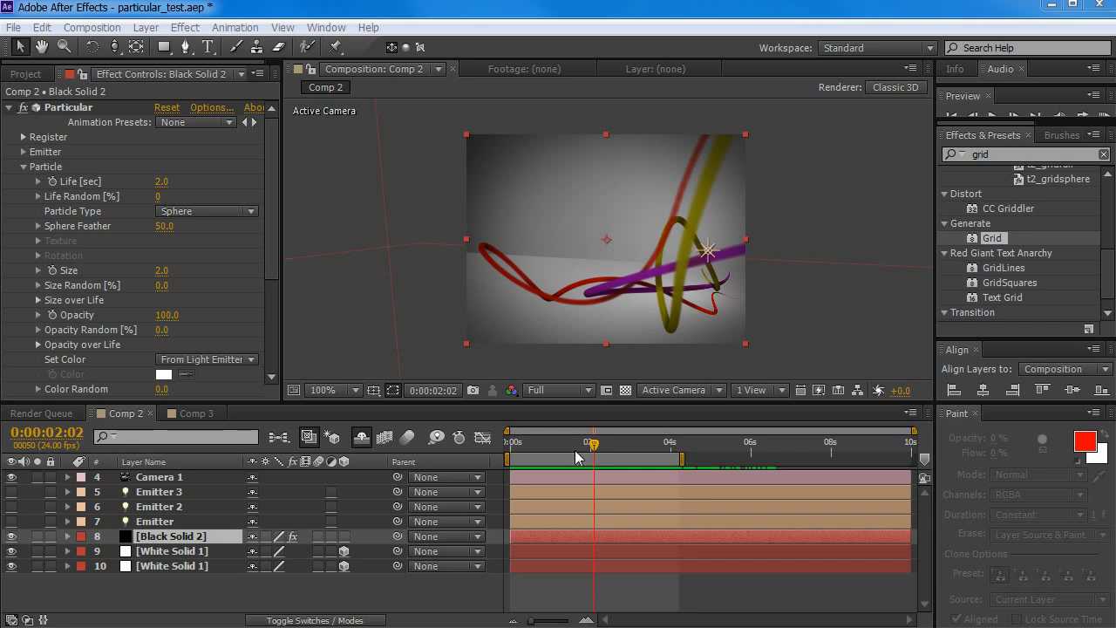
Review the existing light-streak animations in Comp 2 and Comp 3 by scrubbing and previewing their timelines
drag(593, 446, 591, 443)
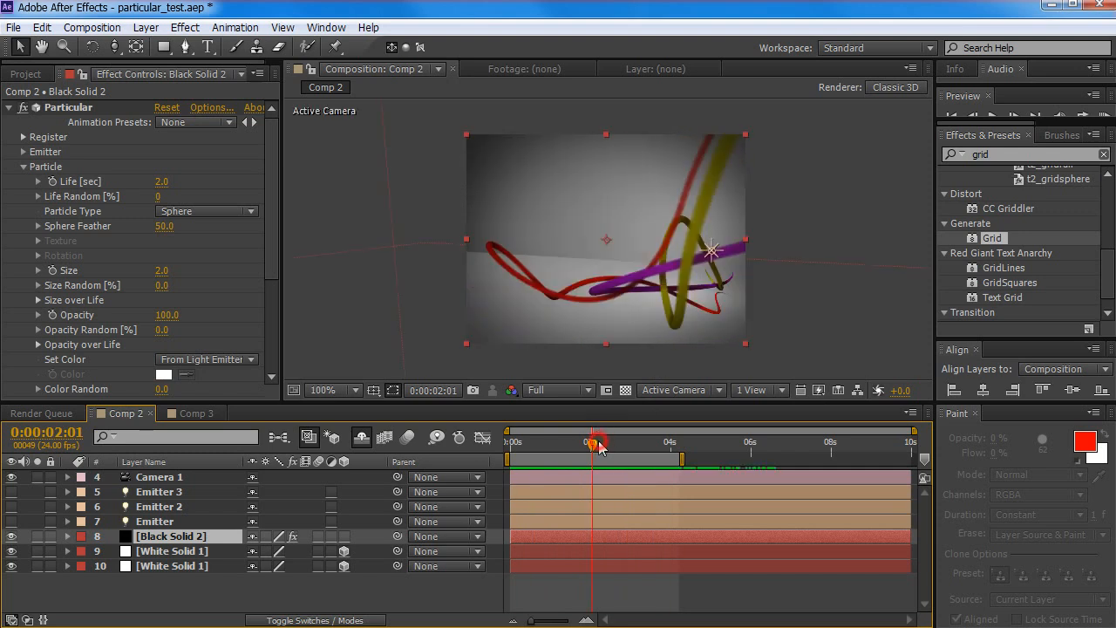
click(191, 413)
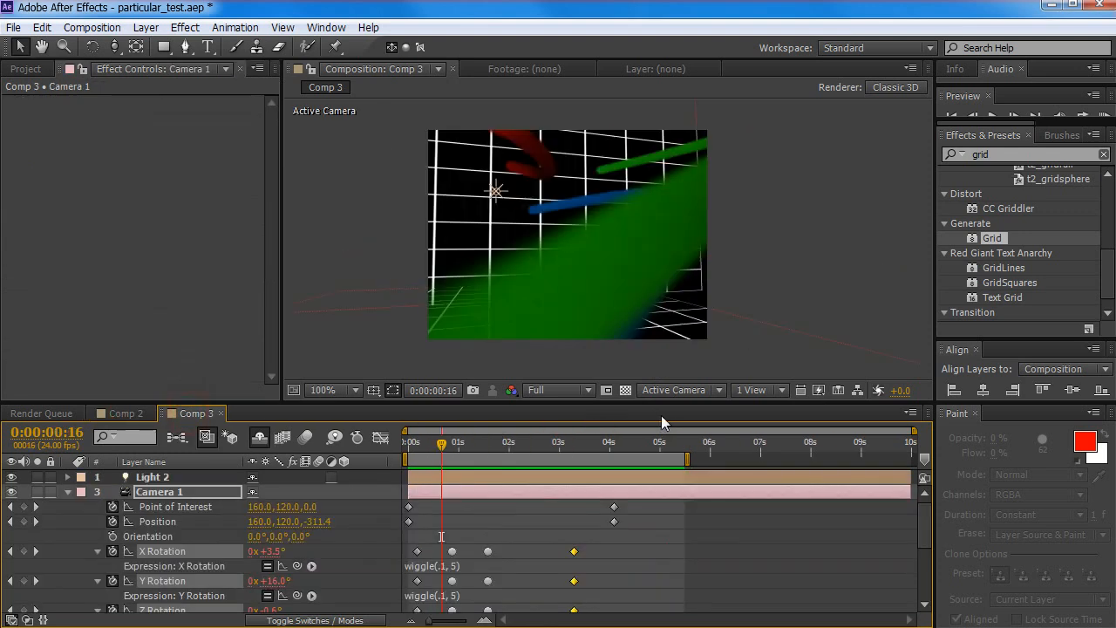
drag(468, 441, 424, 443)
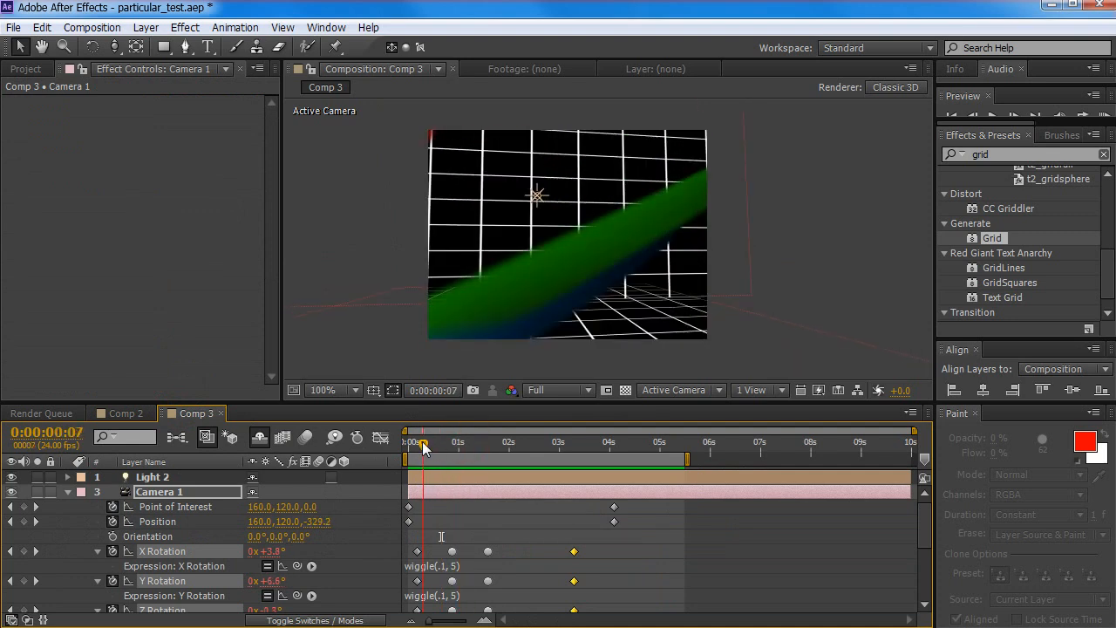
key(KP_0)
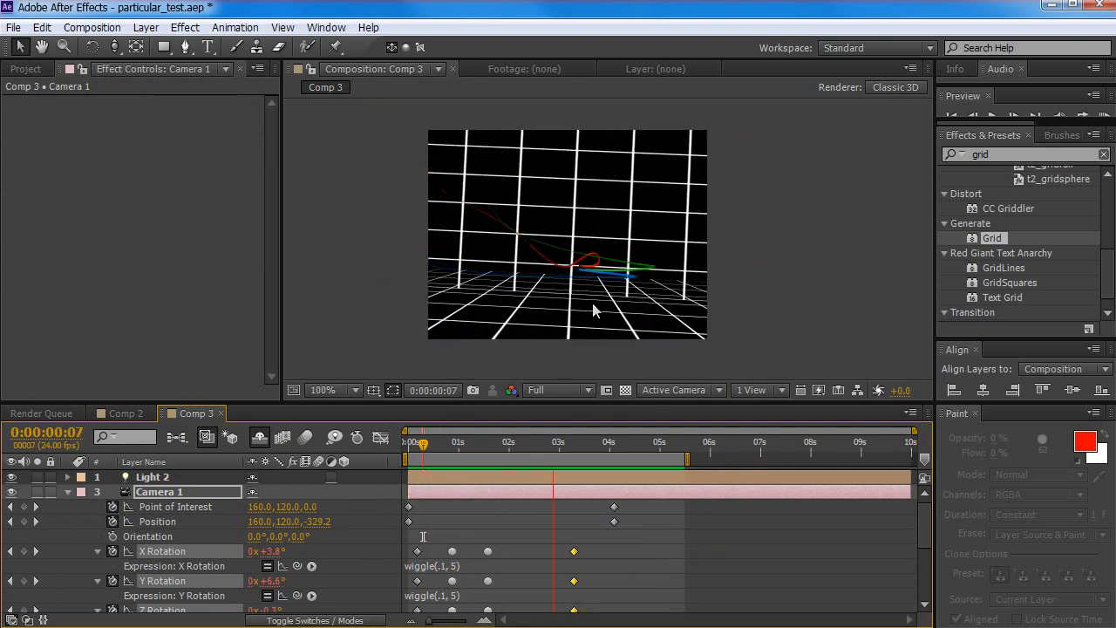
drag(531, 442, 437, 444)
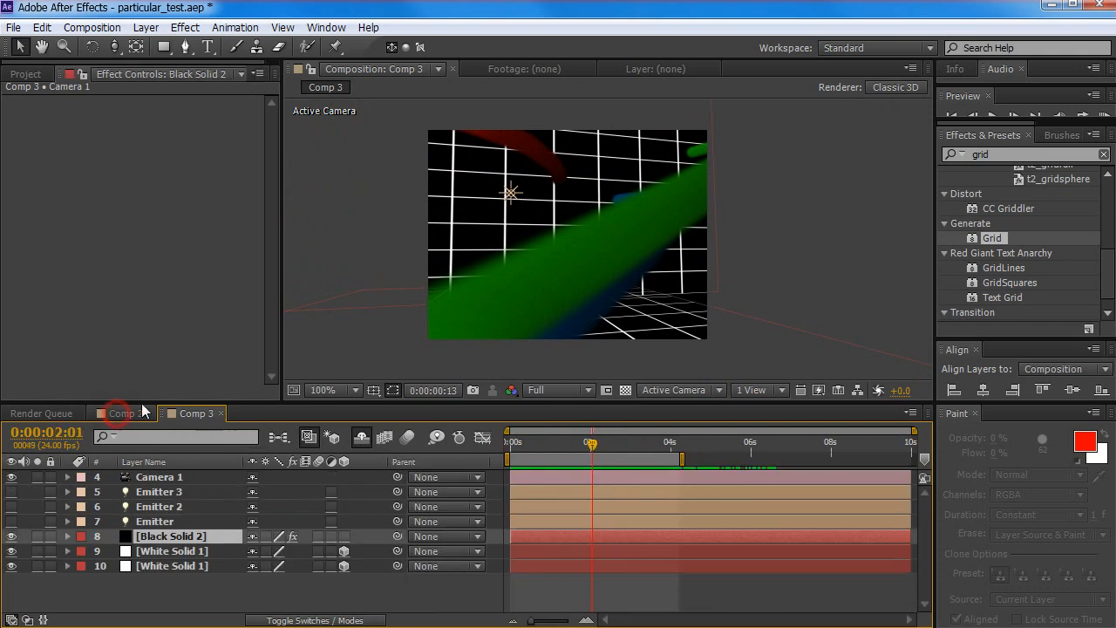
click(125, 413)
drag(572, 437, 599, 444)
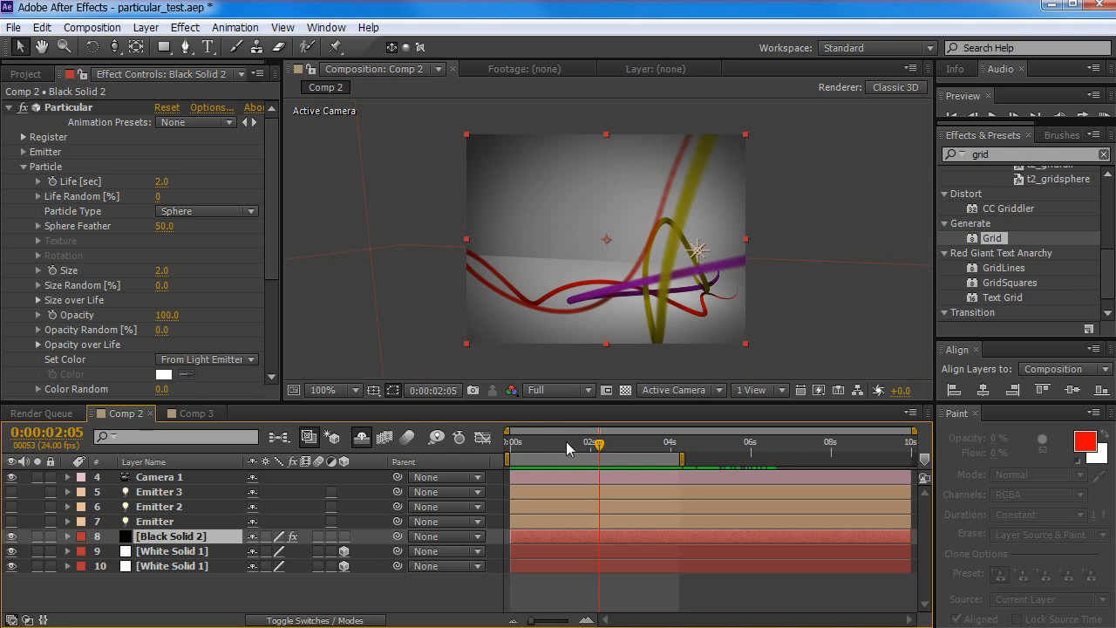
drag(566, 441, 528, 442)
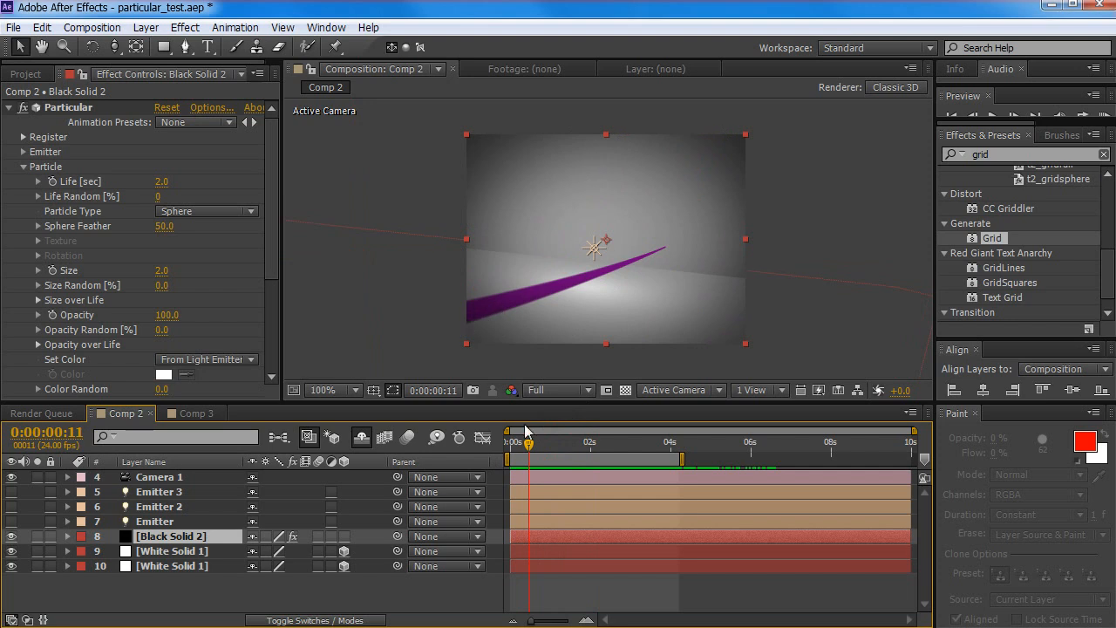
mouse_move(530, 443)
mouse_down()
mouse_move(514, 444)
mouse_move(642, 448)
mouse_move(595, 446)
mouse_up()
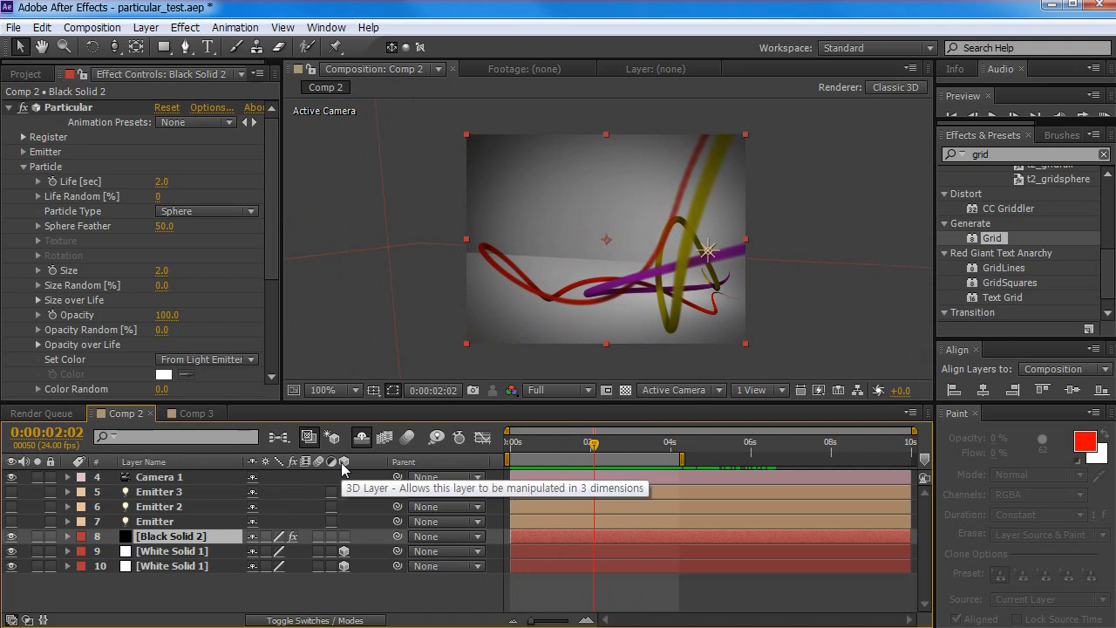
drag(558, 447, 660, 441)
click(593, 445)
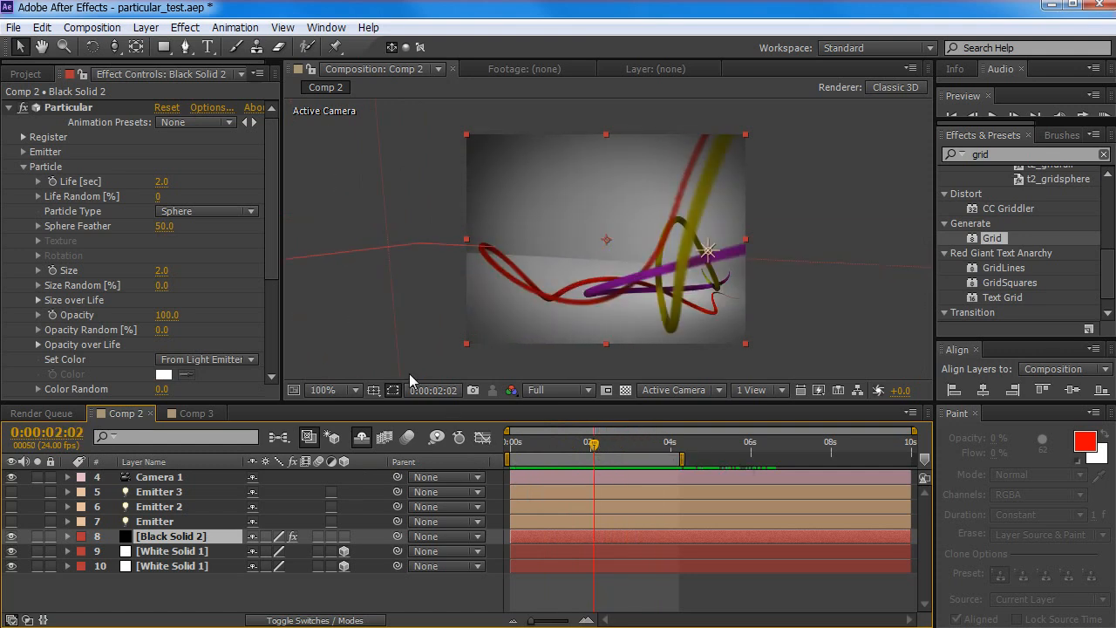
Create a new 320 x 240 px composition at 24 fps, 10 seconds long, and enlarge the timeline area slightly
click(90, 28)
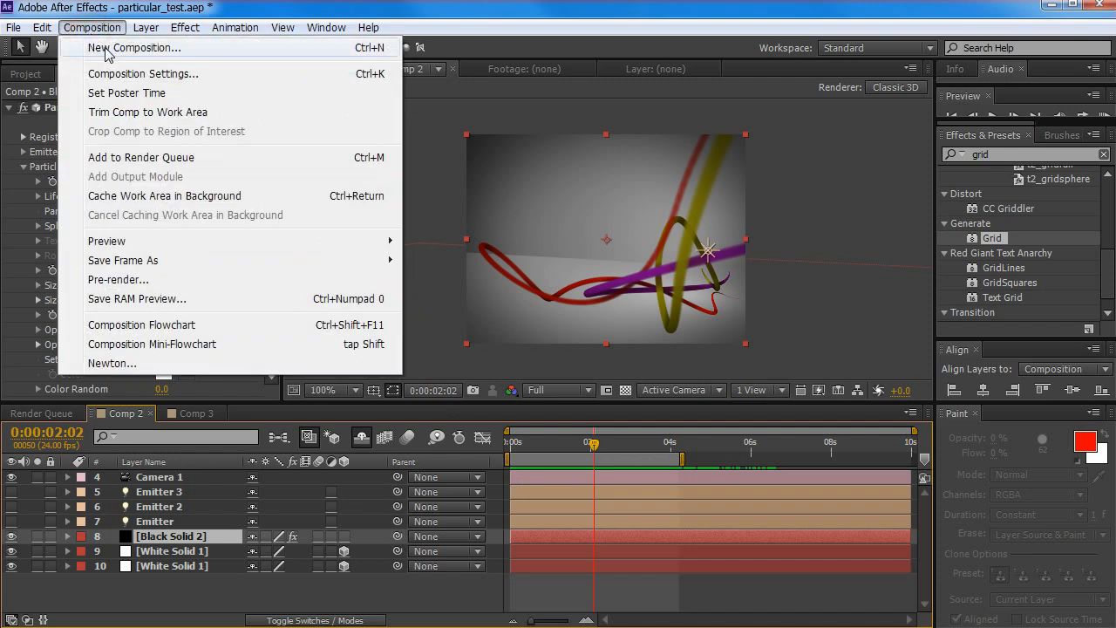
click(106, 49)
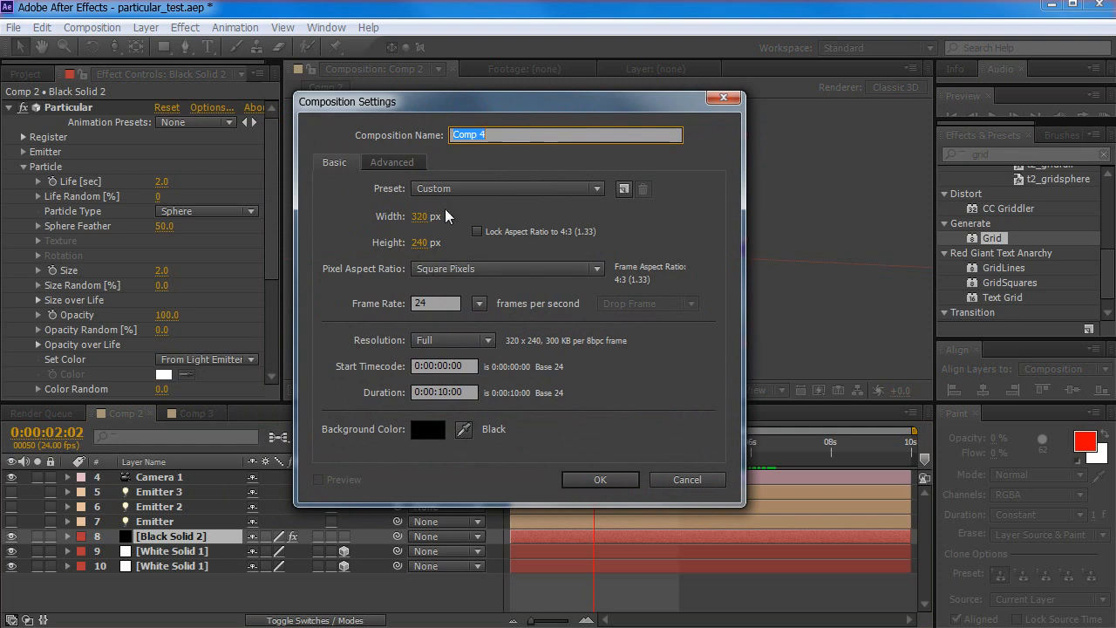
drag(530, 111, 361, 140)
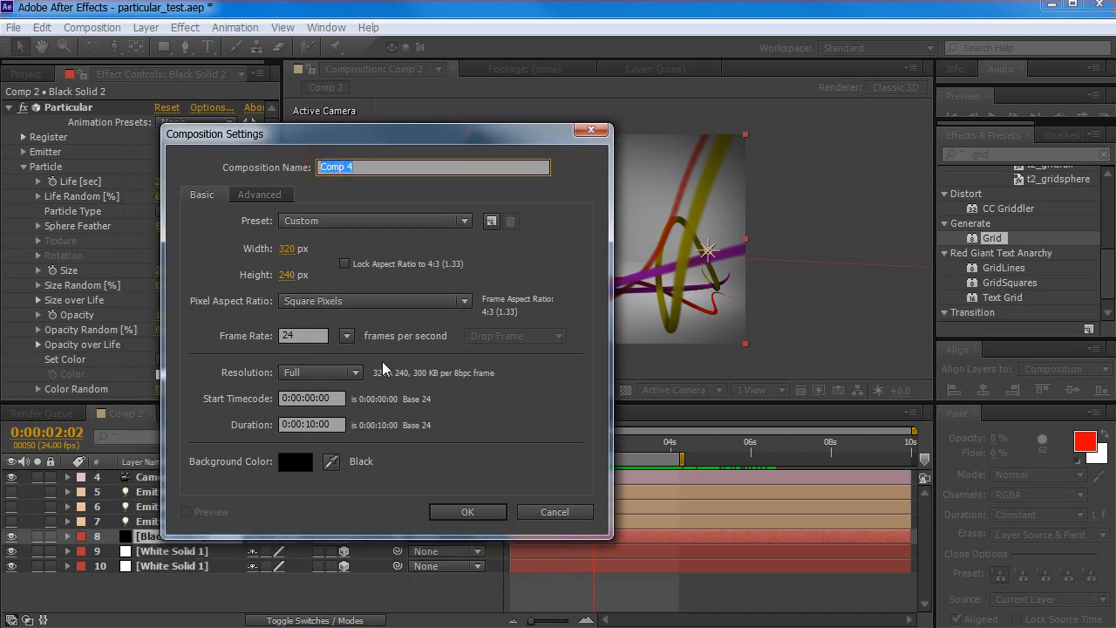
click(453, 518)
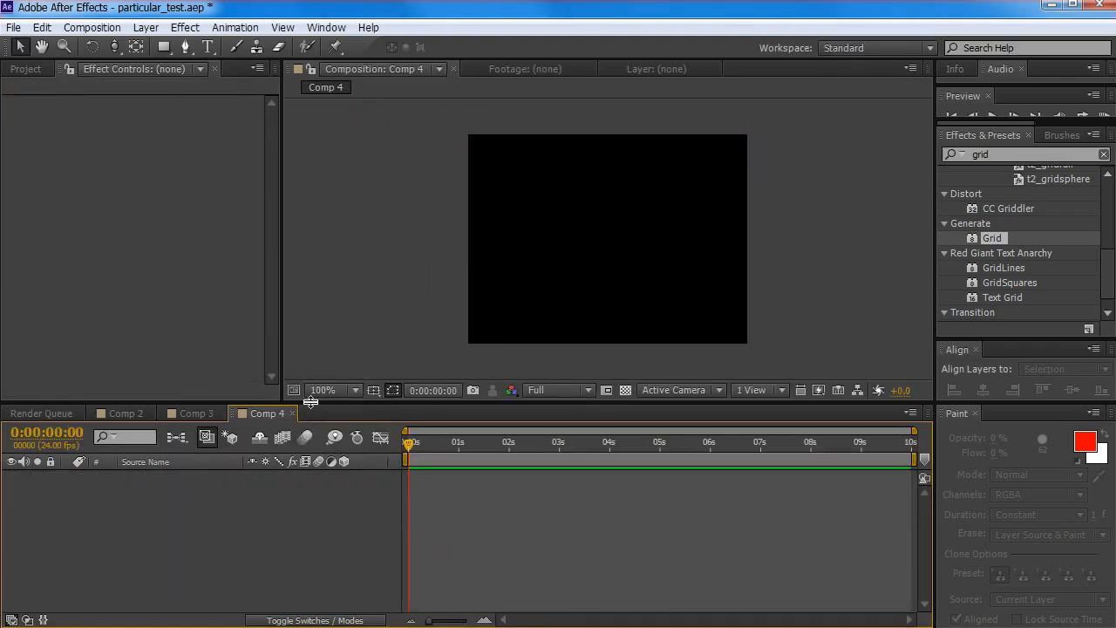
drag(306, 404, 306, 392)
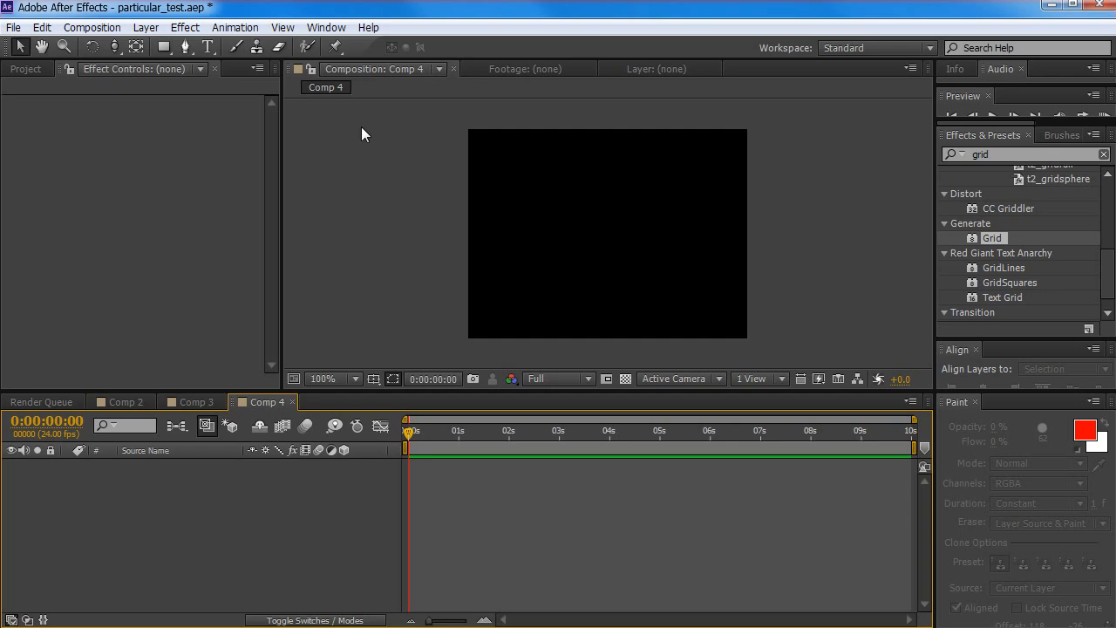
Add a black solid layer matching the composition size of 320 x 240 px
click(145, 27)
mouse_move(170, 47)
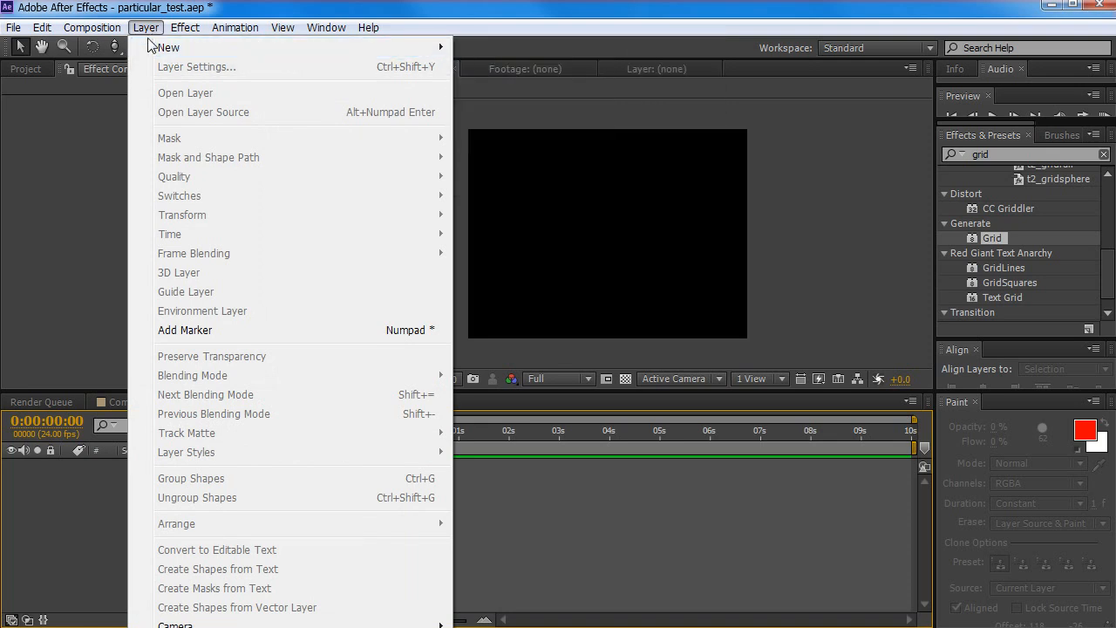
mouse_move(252, 53)
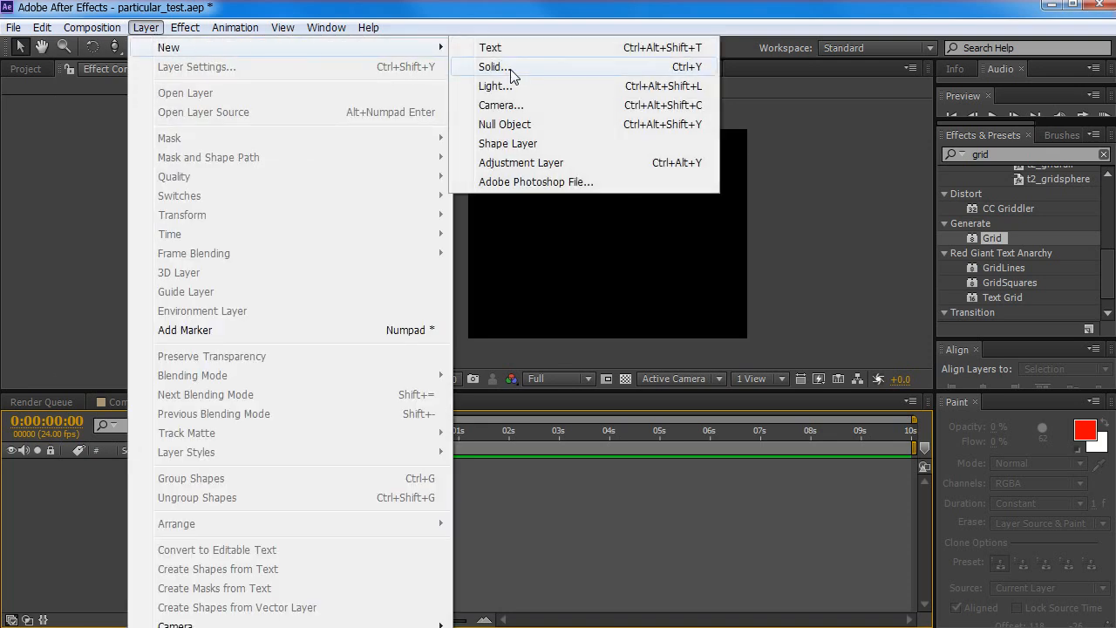
click(509, 67)
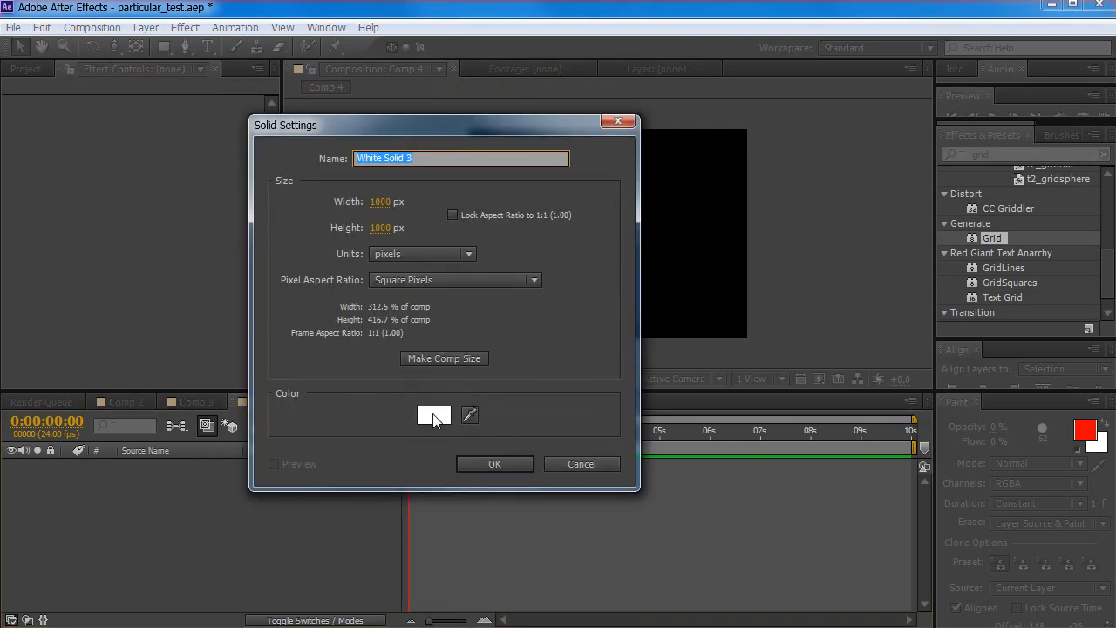
click(435, 354)
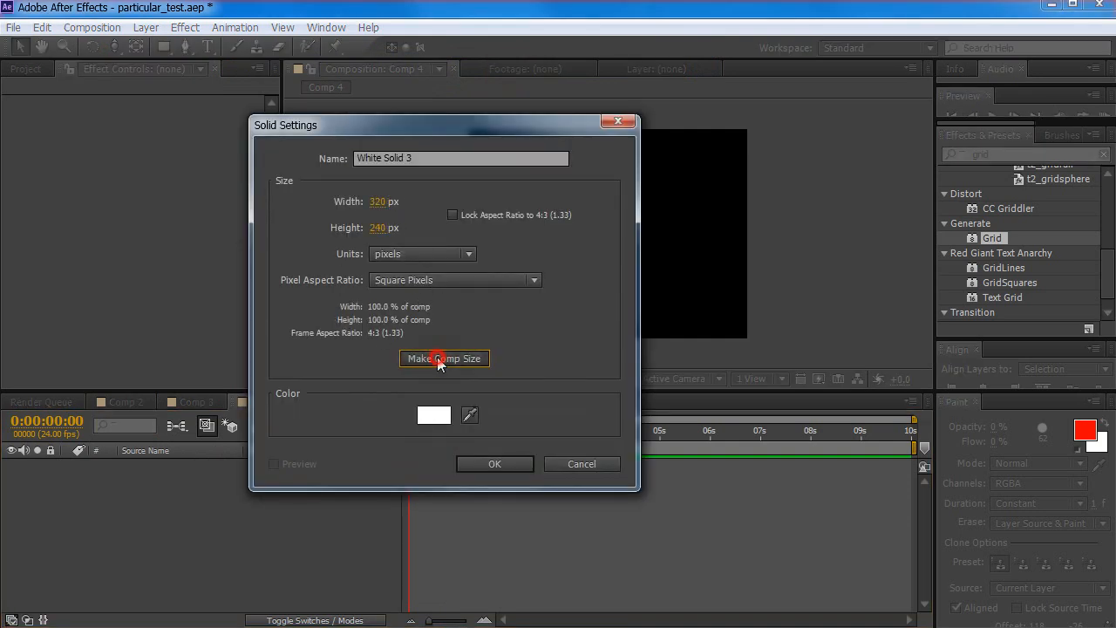
click(433, 416)
drag(371, 368, 335, 408)
click(685, 192)
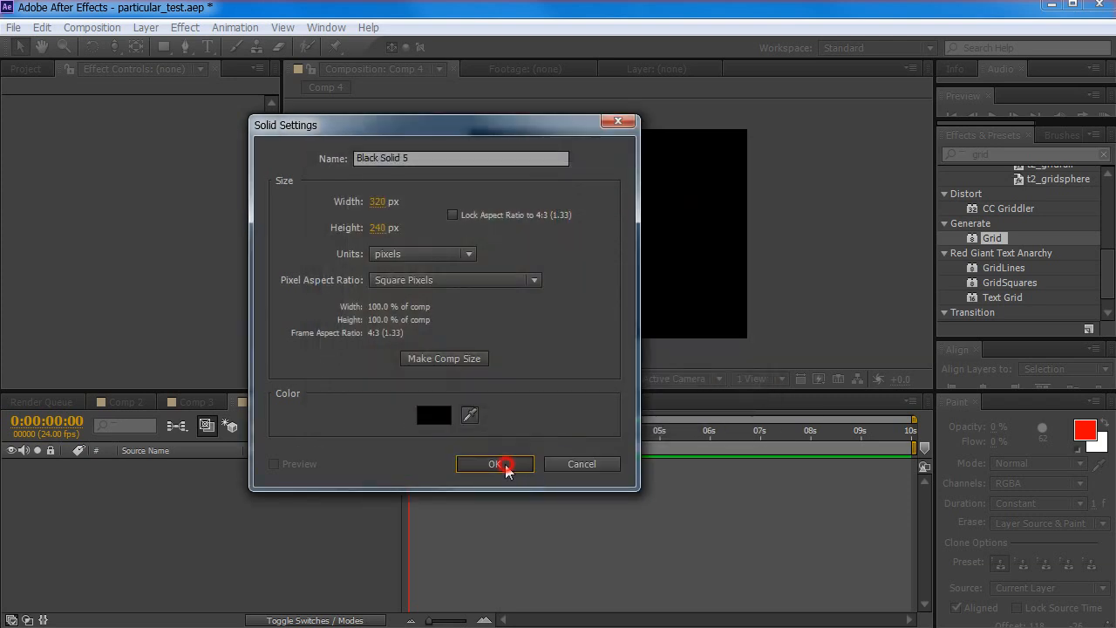
click(495, 464)
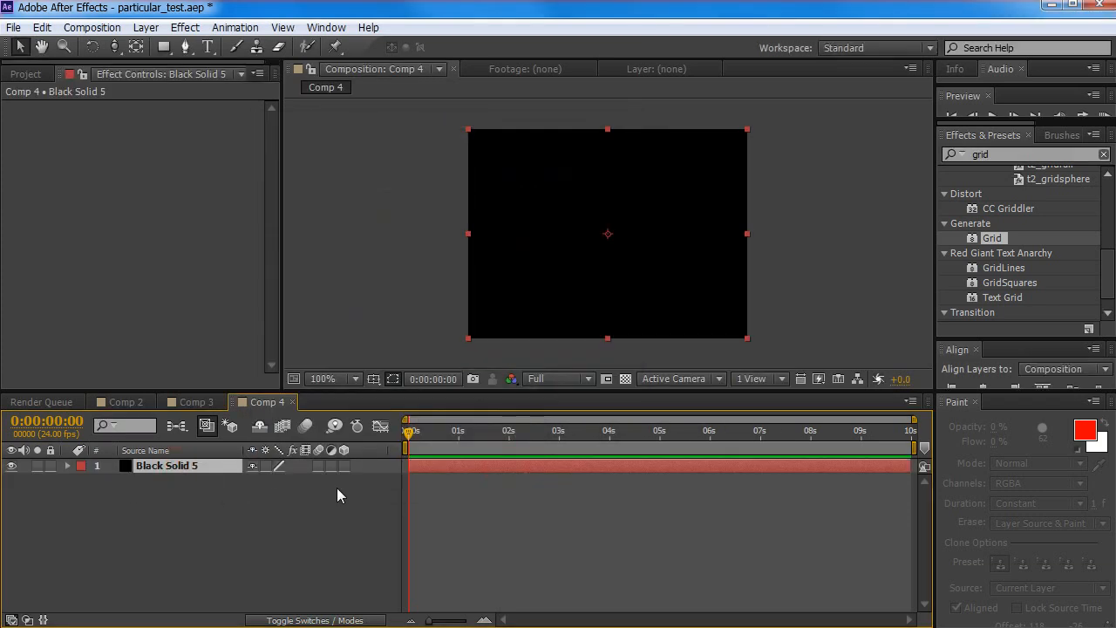
Rename the black solid layer as Particular
click(157, 472)
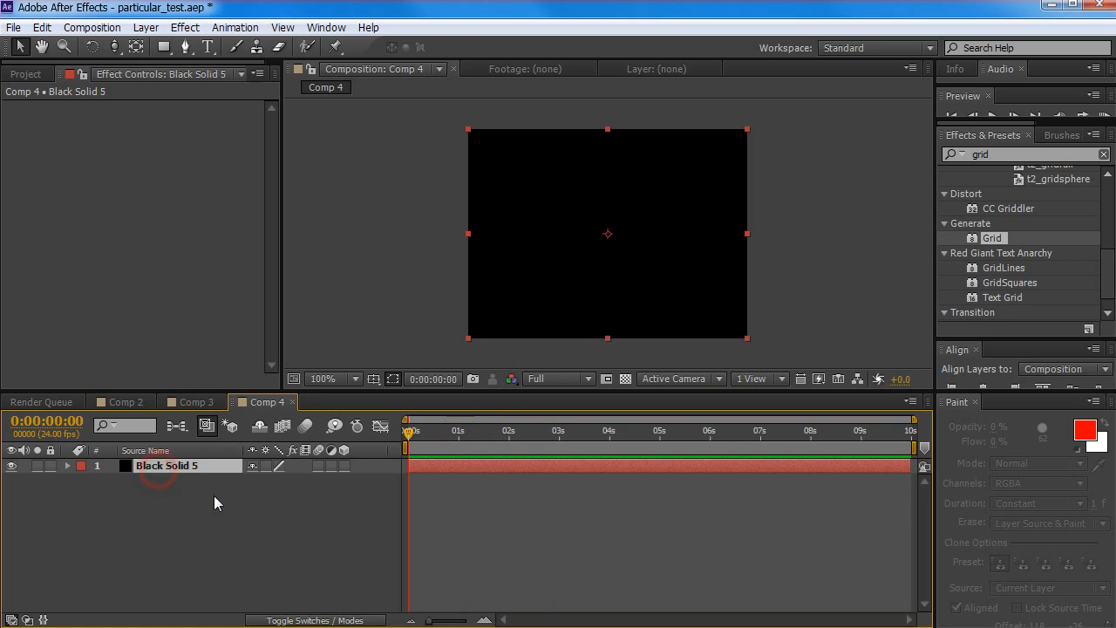
key(Return)
text(Particular)
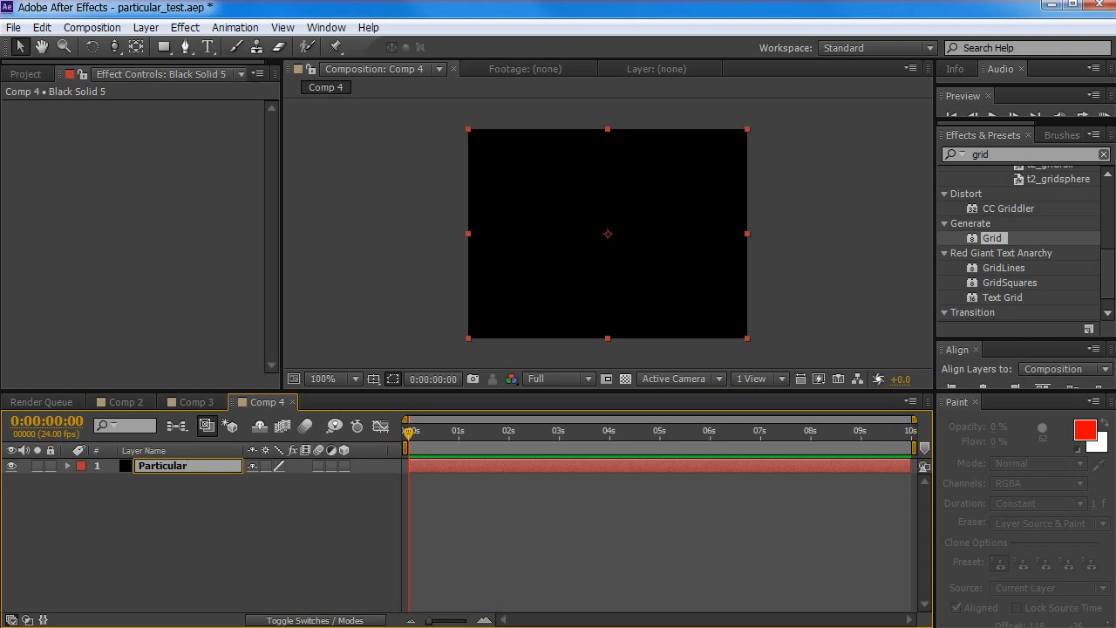
key(Return)
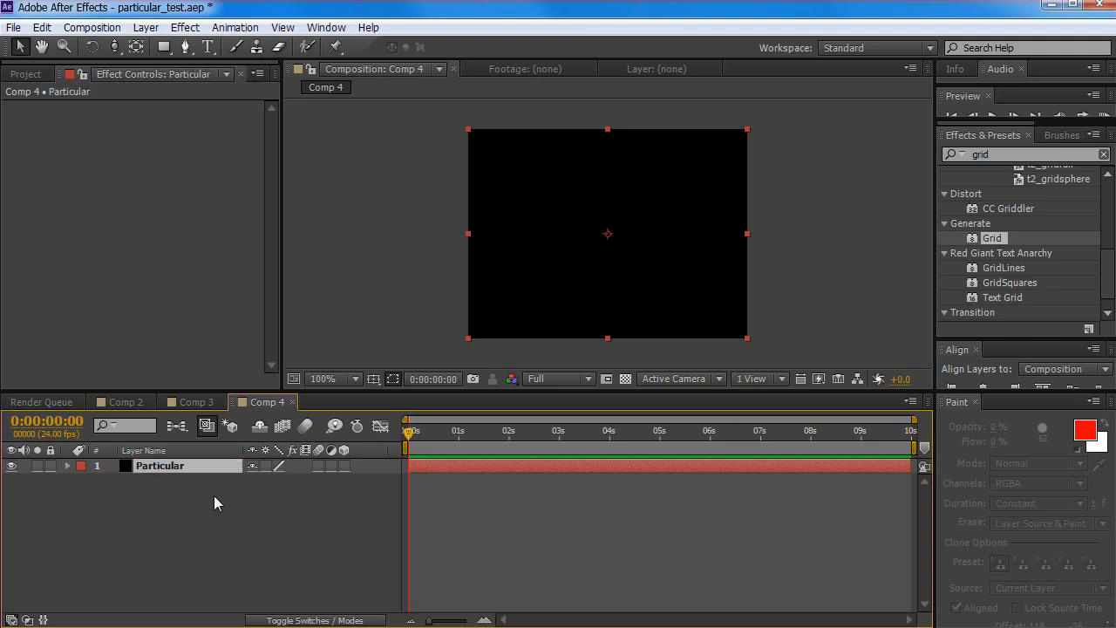
Search the effects for "particular" and apply the Trapcode Particular effect to the Particular layer
click(1006, 153)
text(par)
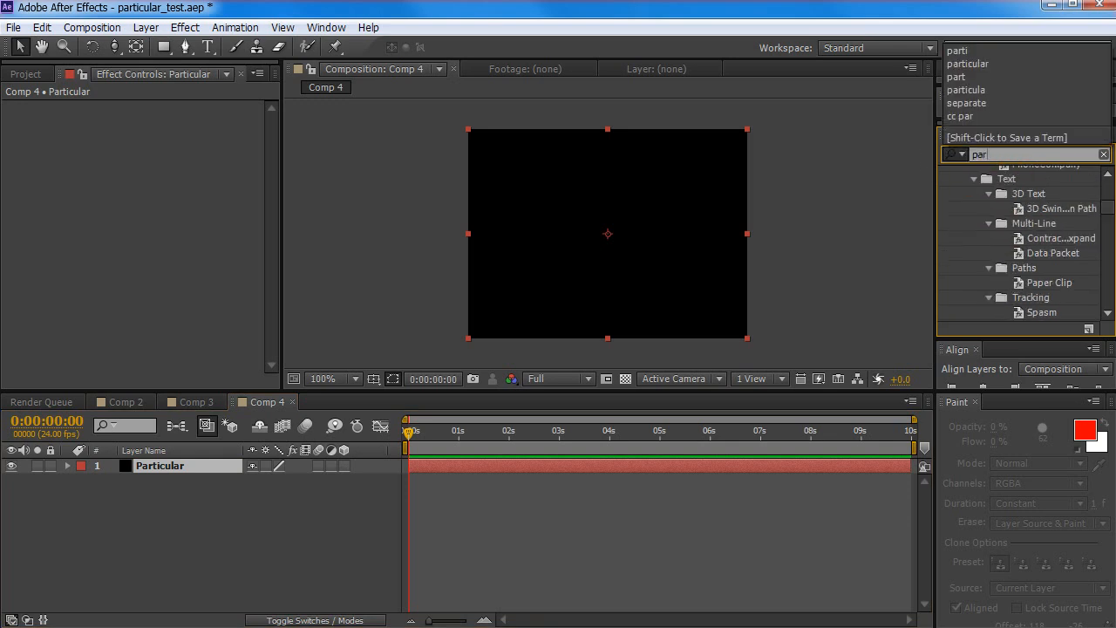
text(ticu)
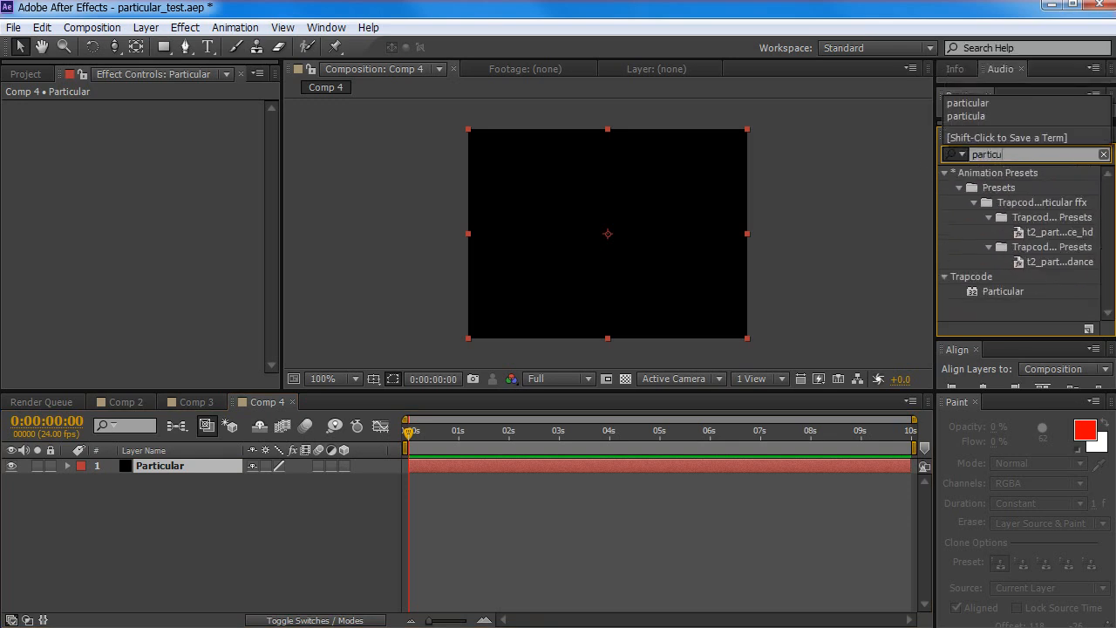
text(lar)
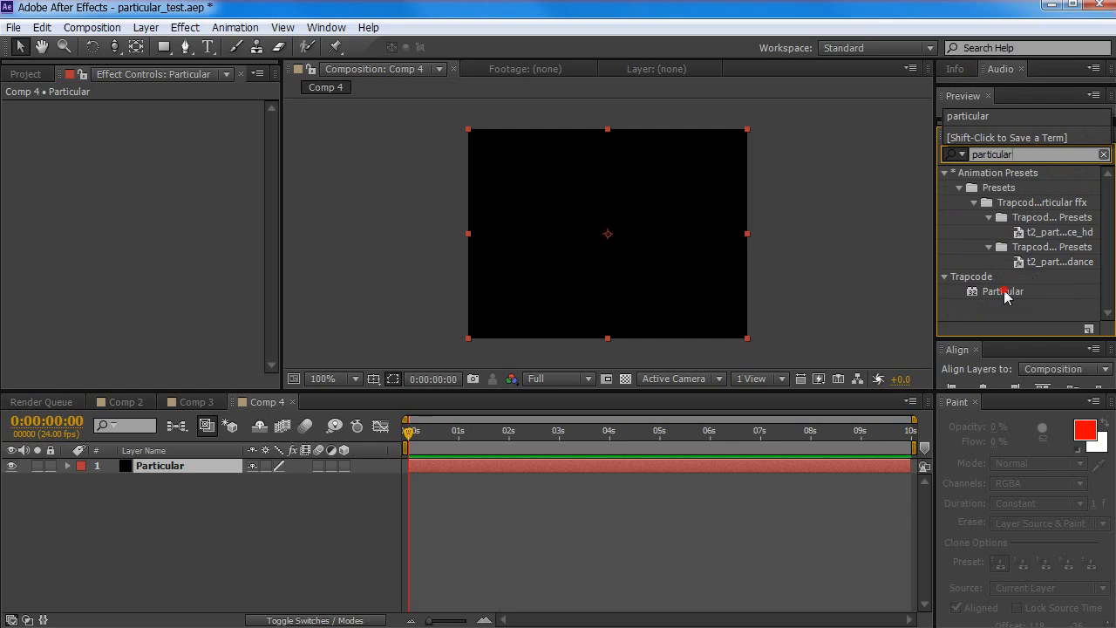
drag(1001, 291, 501, 315)
click(182, 478)
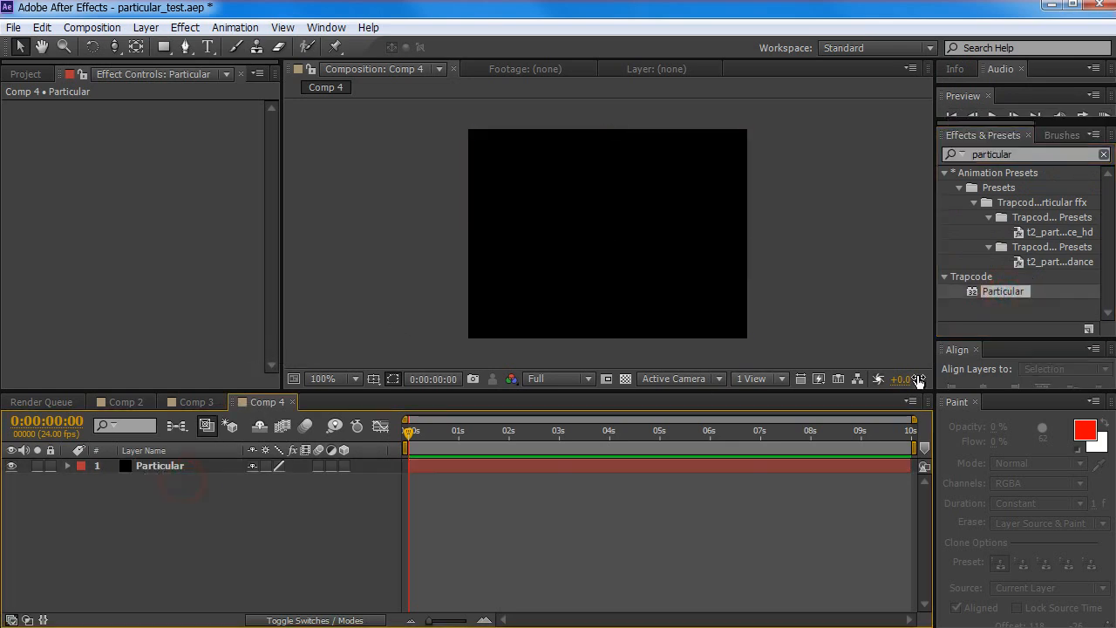
drag(1003, 289, 1059, 348)
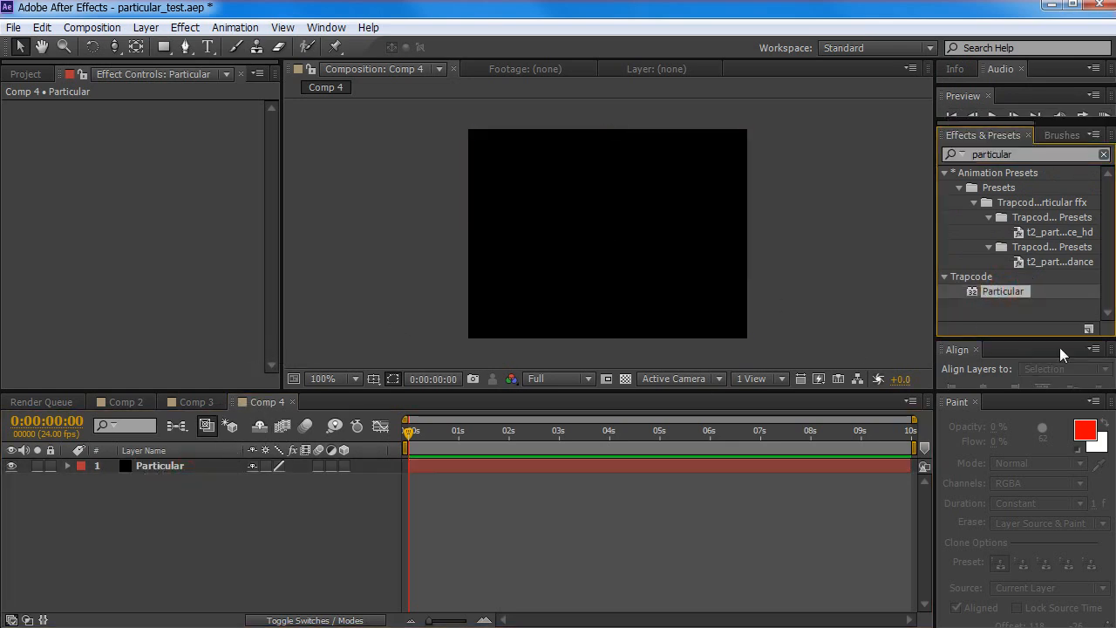
drag(984, 293, 164, 468)
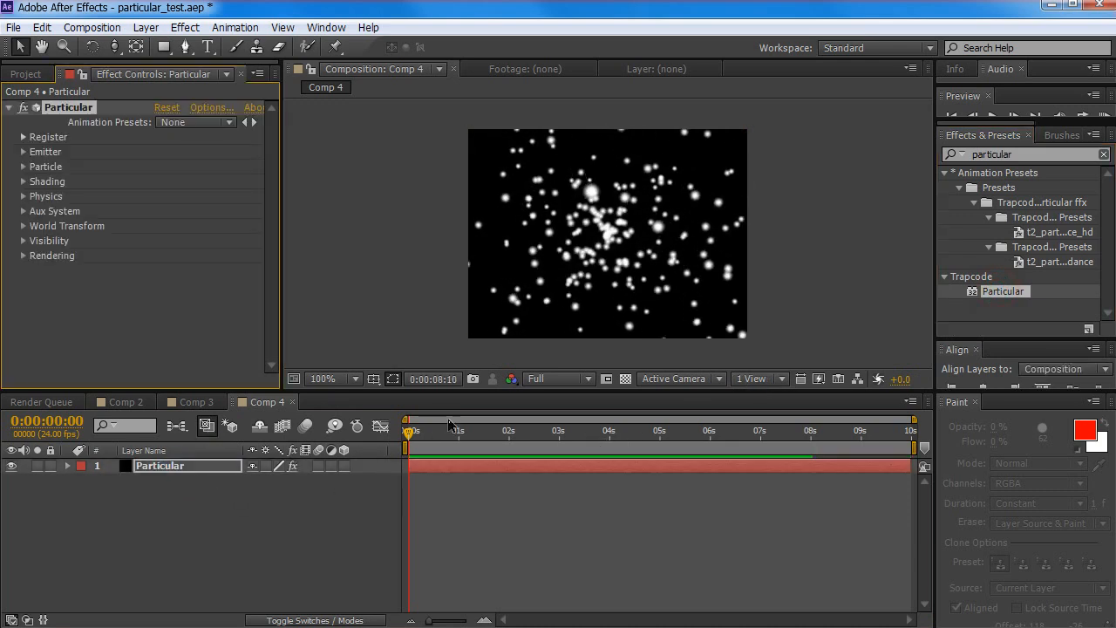
Preview the default particle emission, return to the first frame and reselect the Particular layer
key(space)
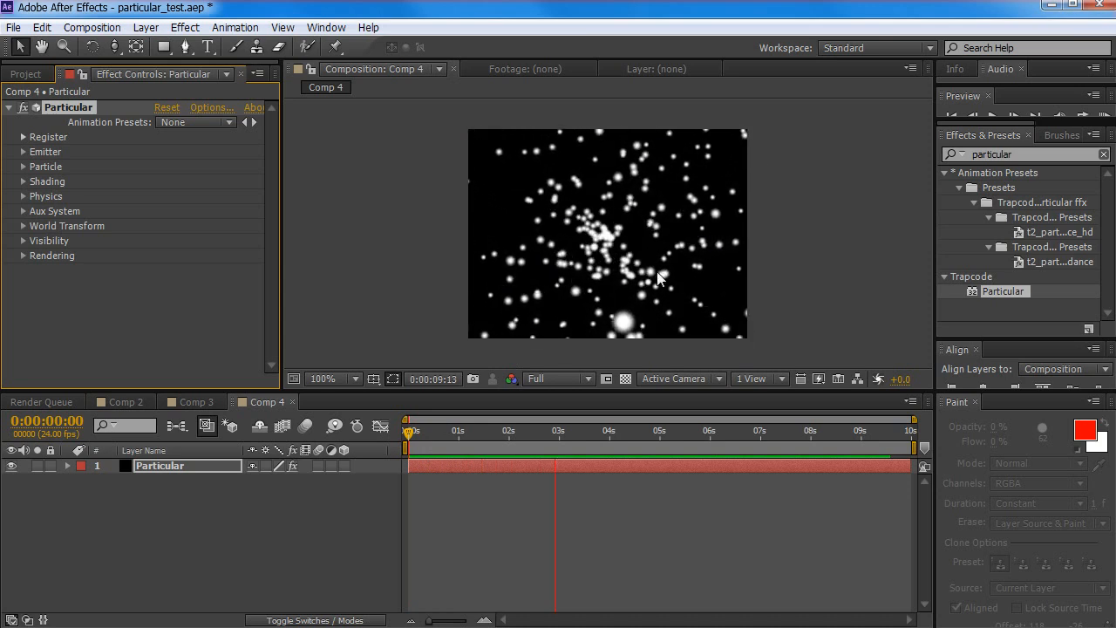
drag(447, 433, 407, 440)
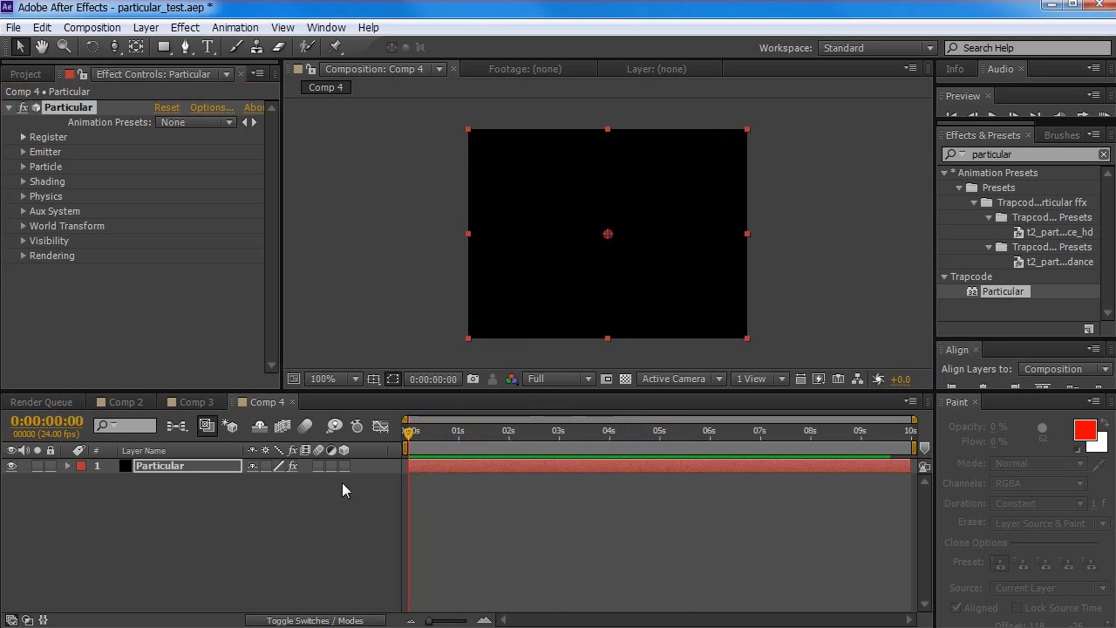
click(168, 548)
click(150, 467)
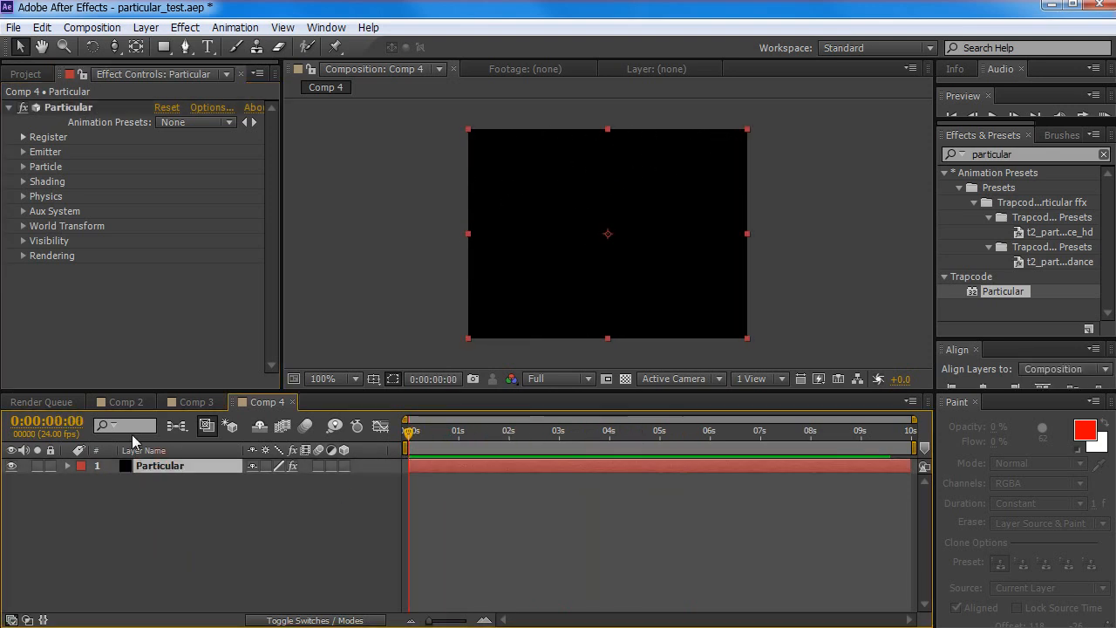
Turn on keyframing for the emitter's Position XY at 0:00:00:22
drag(433, 433, 455, 440)
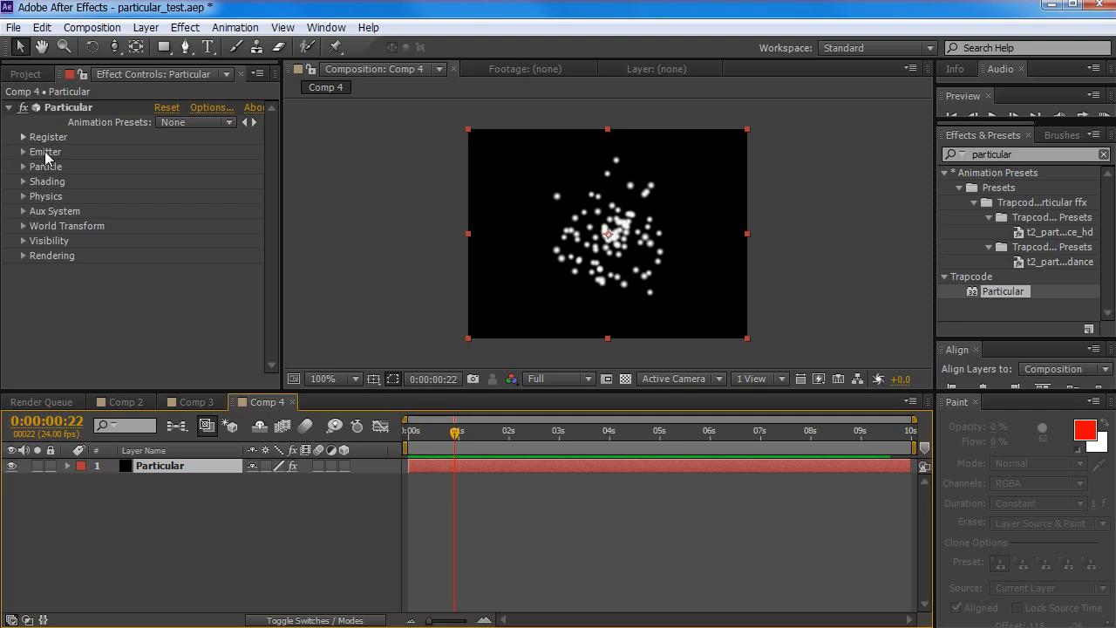
click(23, 151)
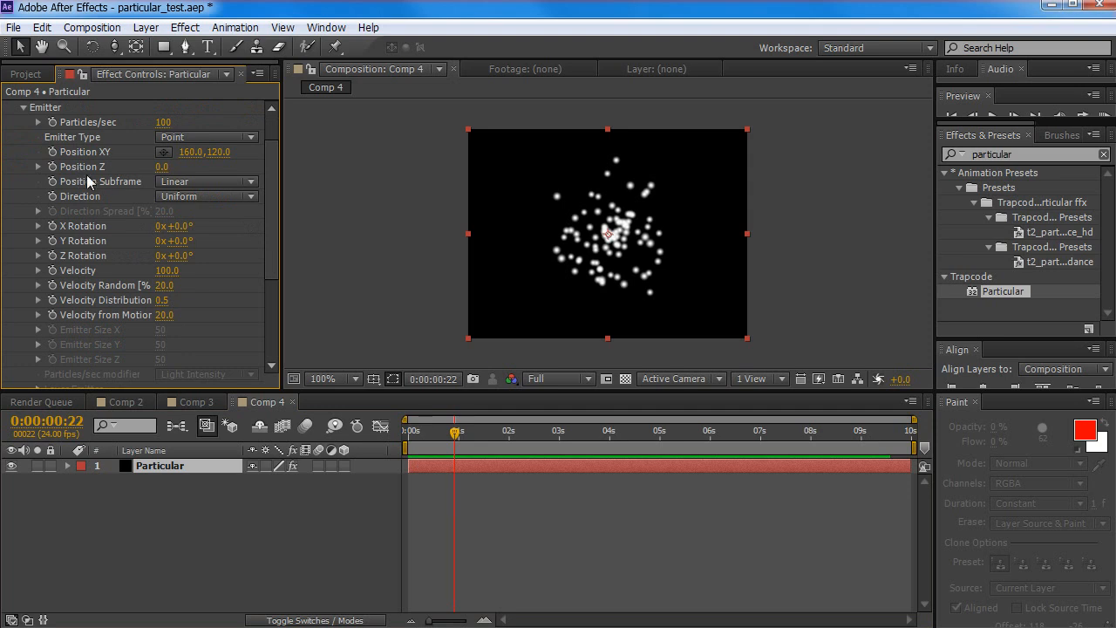
click(53, 152)
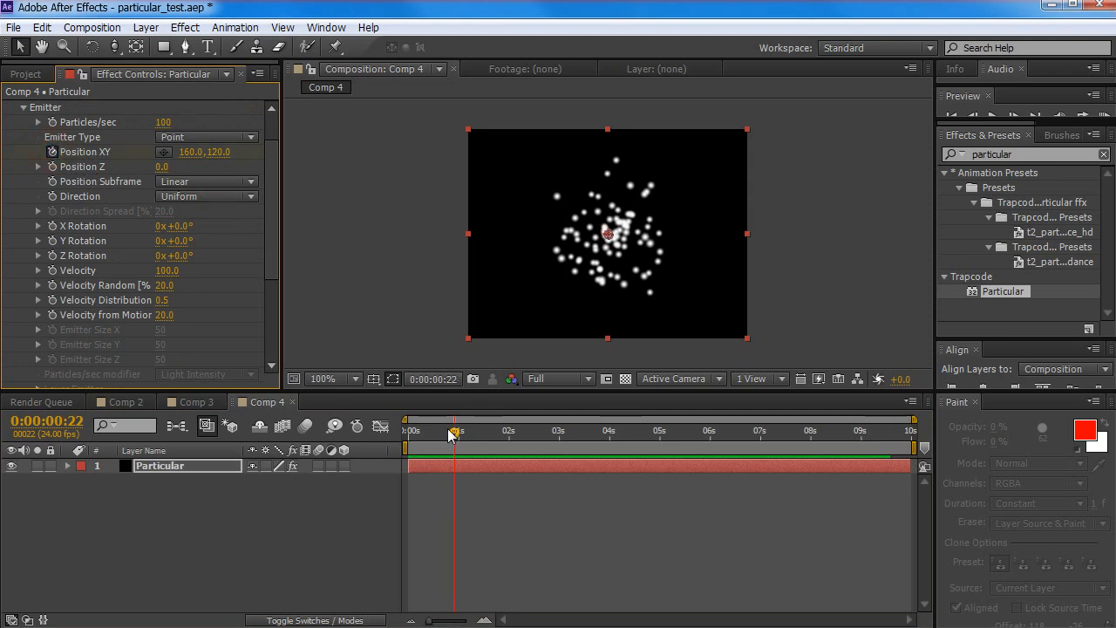
Move the emitter's Position XY keyframe to the first frame and set its value to -23, 120, outside the frame
drag(453, 433, 403, 436)
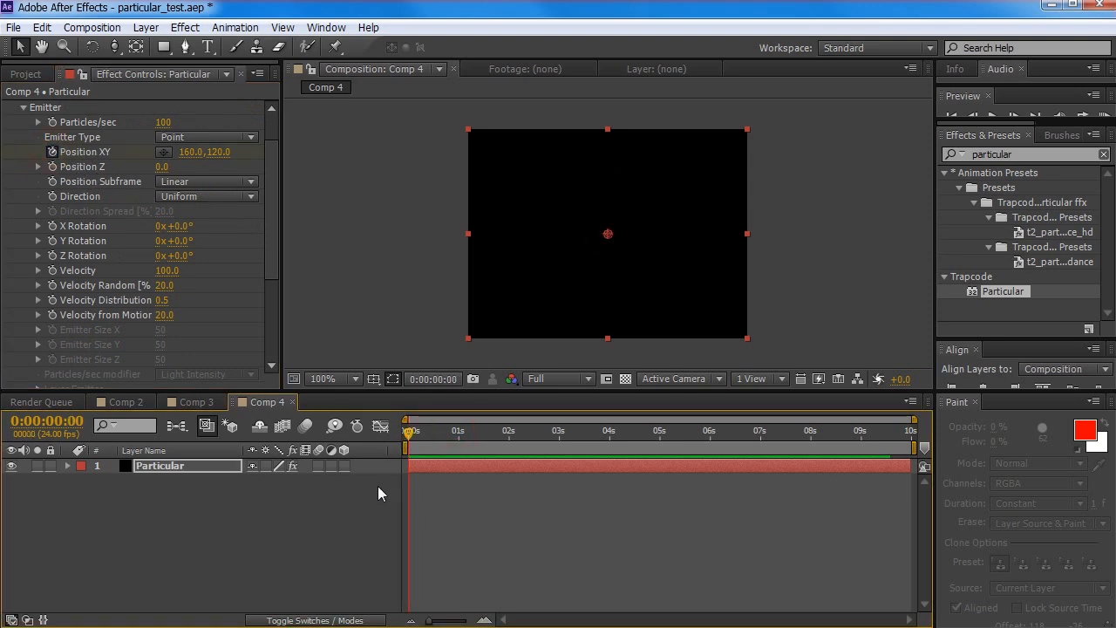
key(u)
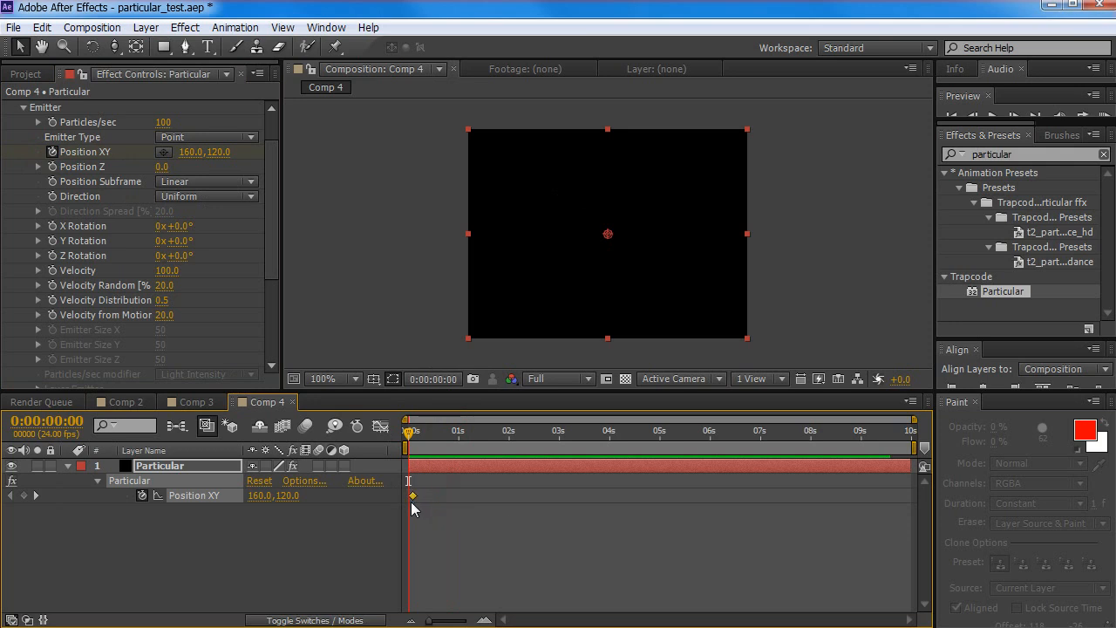
drag(413, 498, 409, 497)
drag(188, 153, 45, 165)
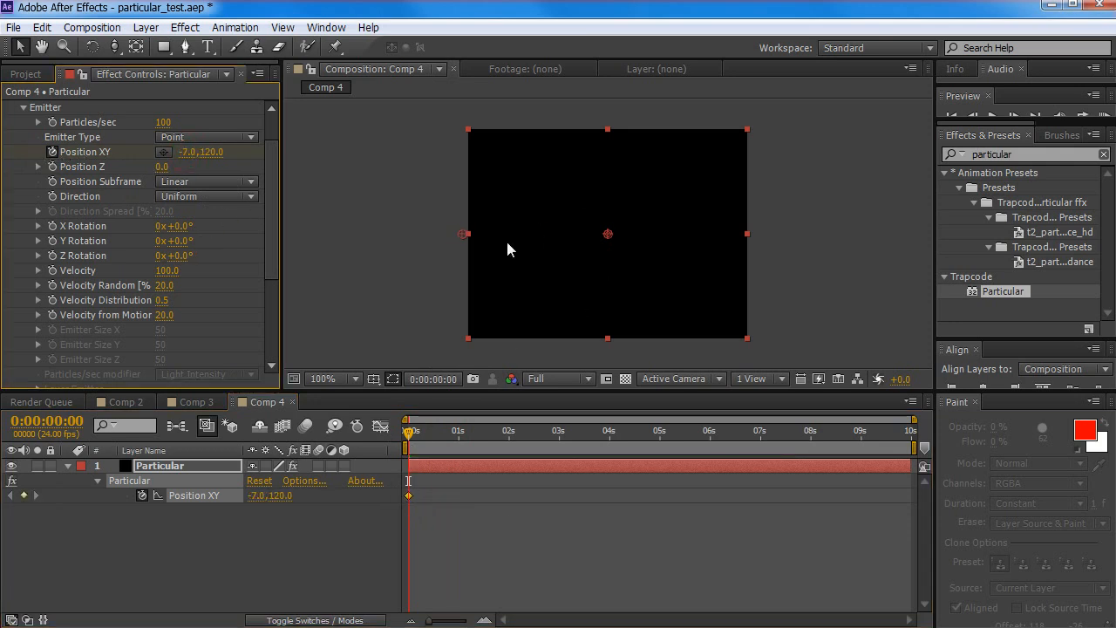
mouse_move(464, 236)
mouse_down()
mouse_move(447, 237)
mouse_move(460, 237)
mouse_up()
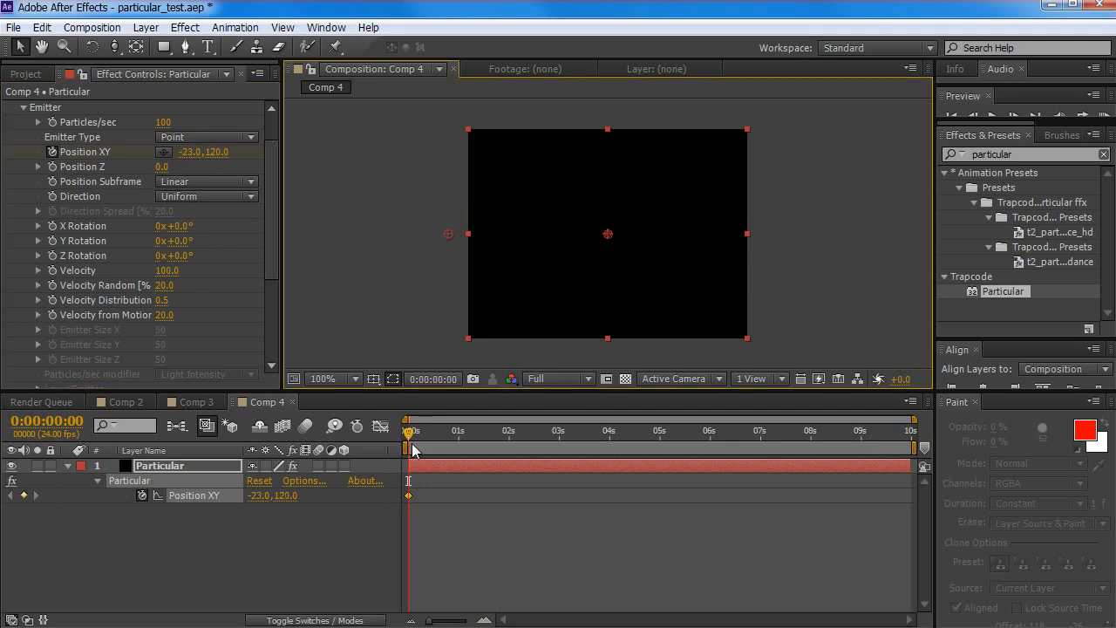
Add a Position XY keyframe of 369, 120 at 0:00:01:23 and preview the emitter crossing the frame
drag(412, 443, 512, 443)
drag(453, 235, 796, 235)
key(space)
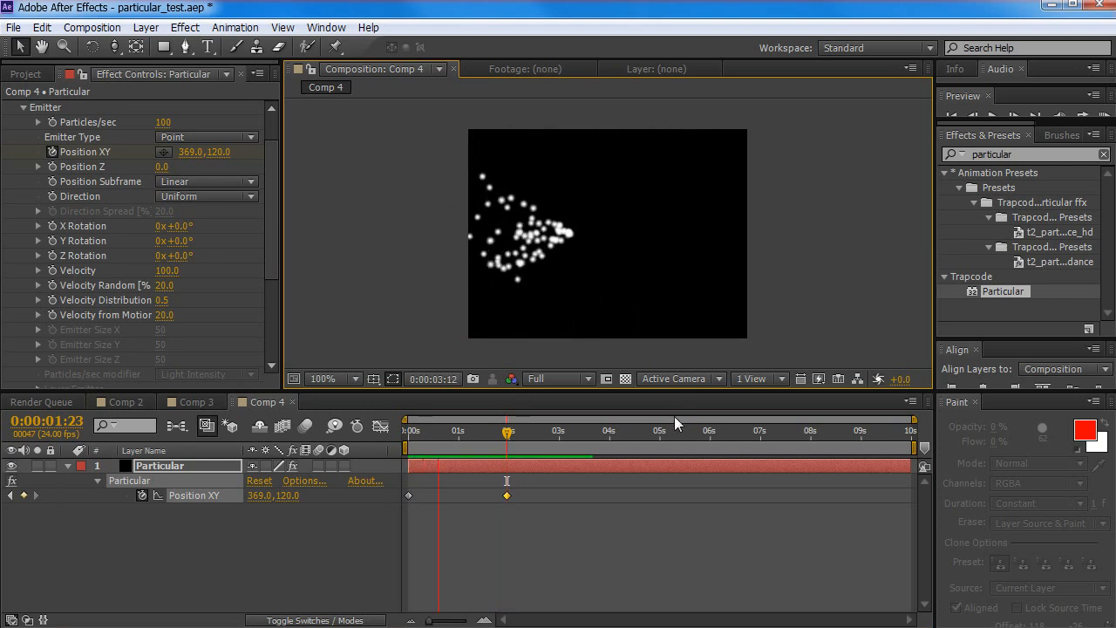
key(space)
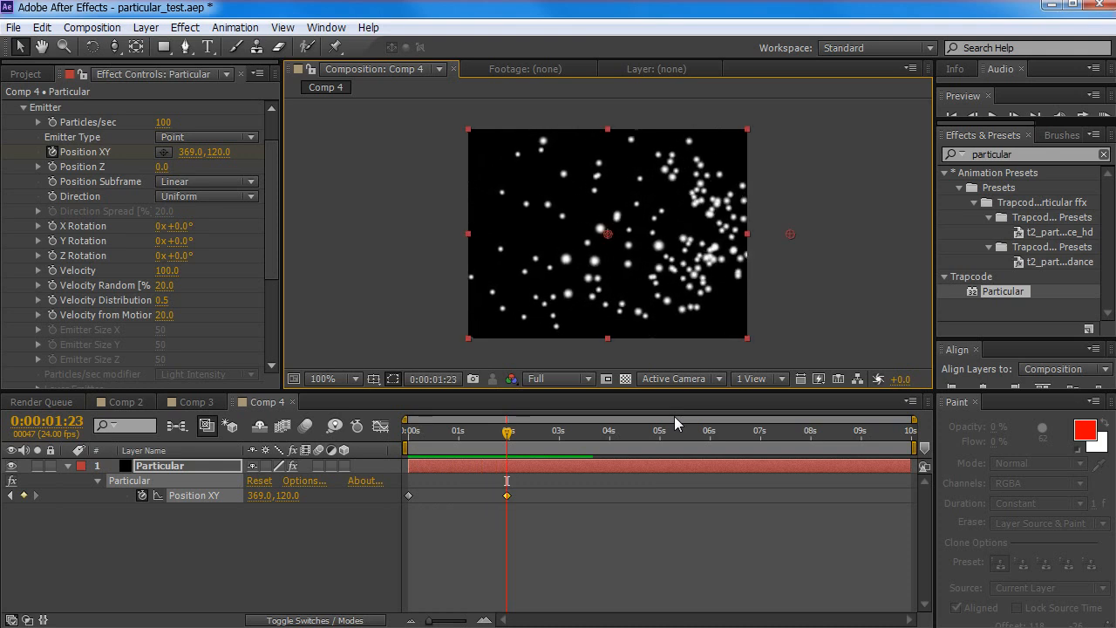
Set the emitter's Velocity, Velocity Random, Velocity Distribution and Velocity from Motion all to 0
scroll(273, 240, down, 1)
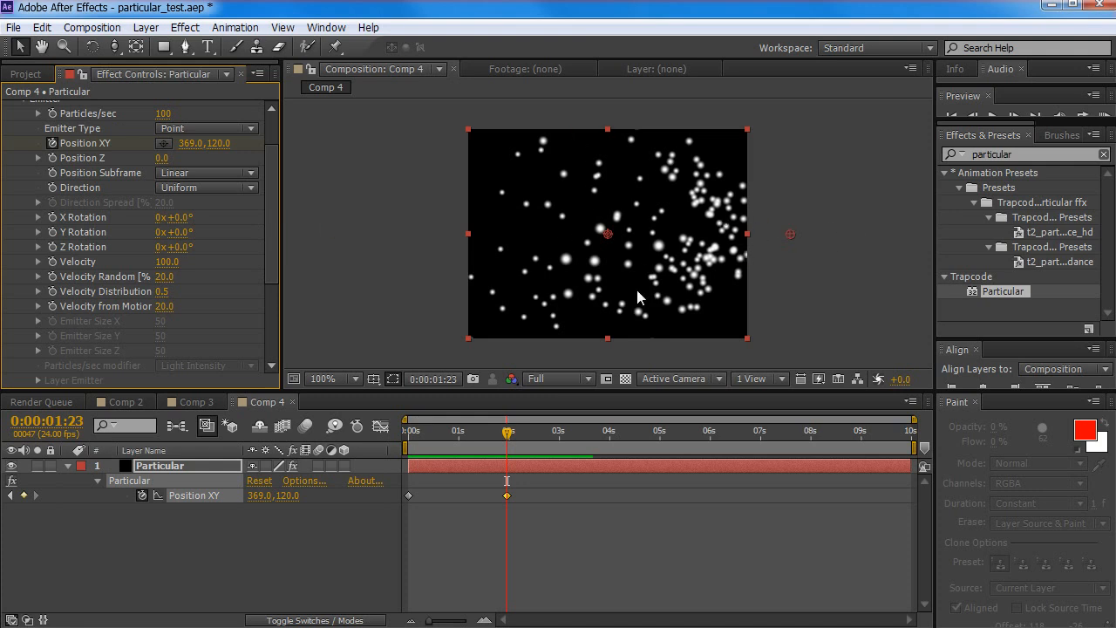
scroll(269, 233, down, 3)
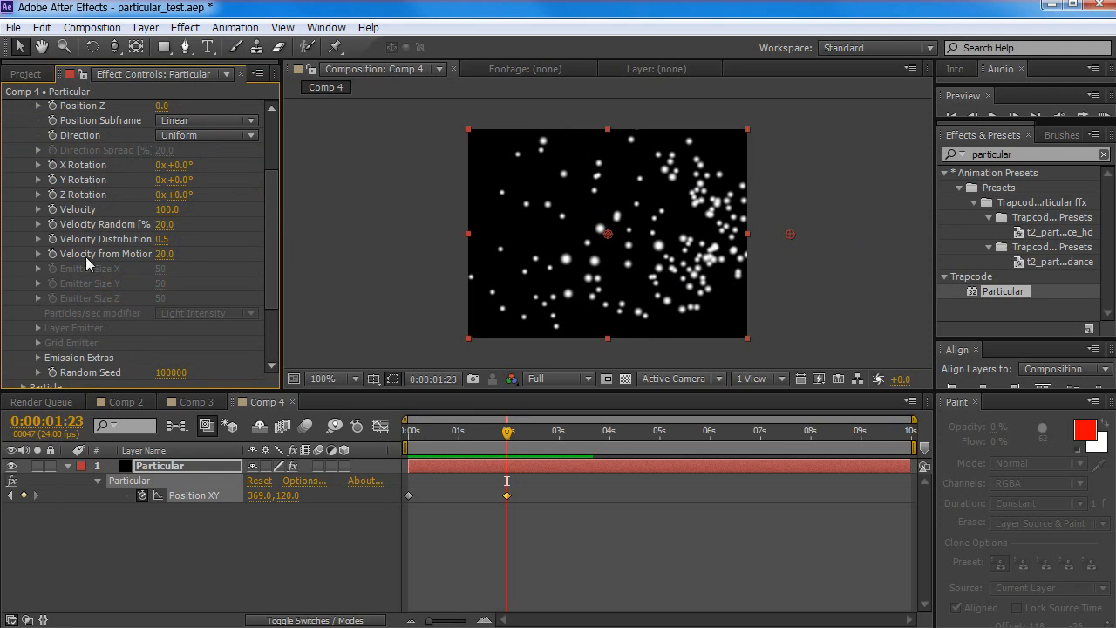
click(164, 211)
text(0)
key(Tab)
text(0)
key(Tab)
text(0)
key(Tab)
text(0)
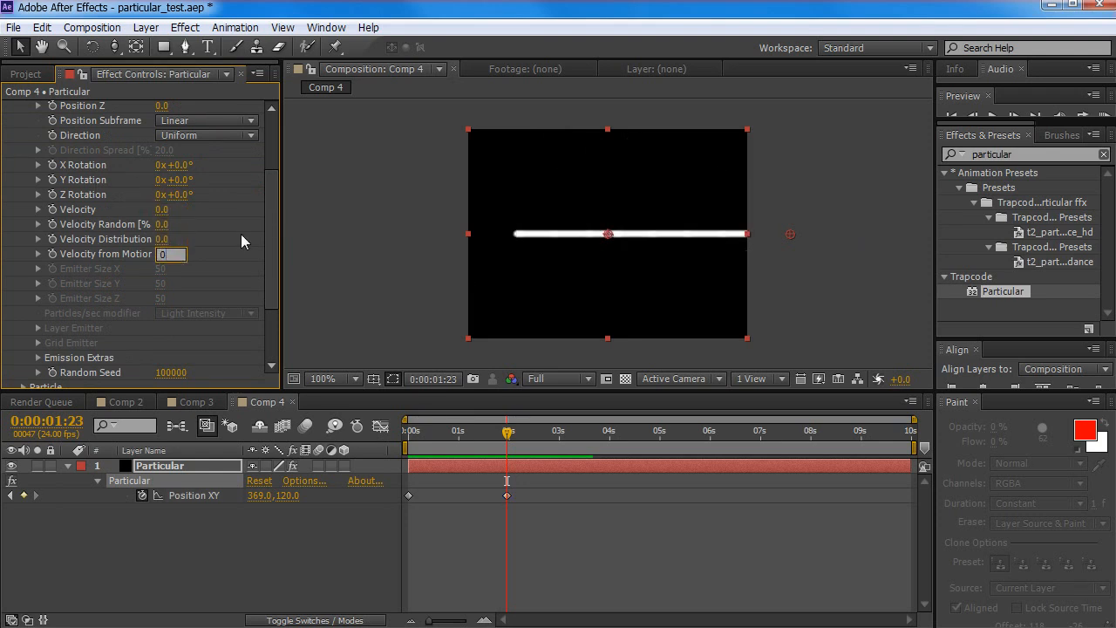
key(Return)
Preview the particle line from the first frame and scrub through its beginning
drag(479, 431, 385, 434)
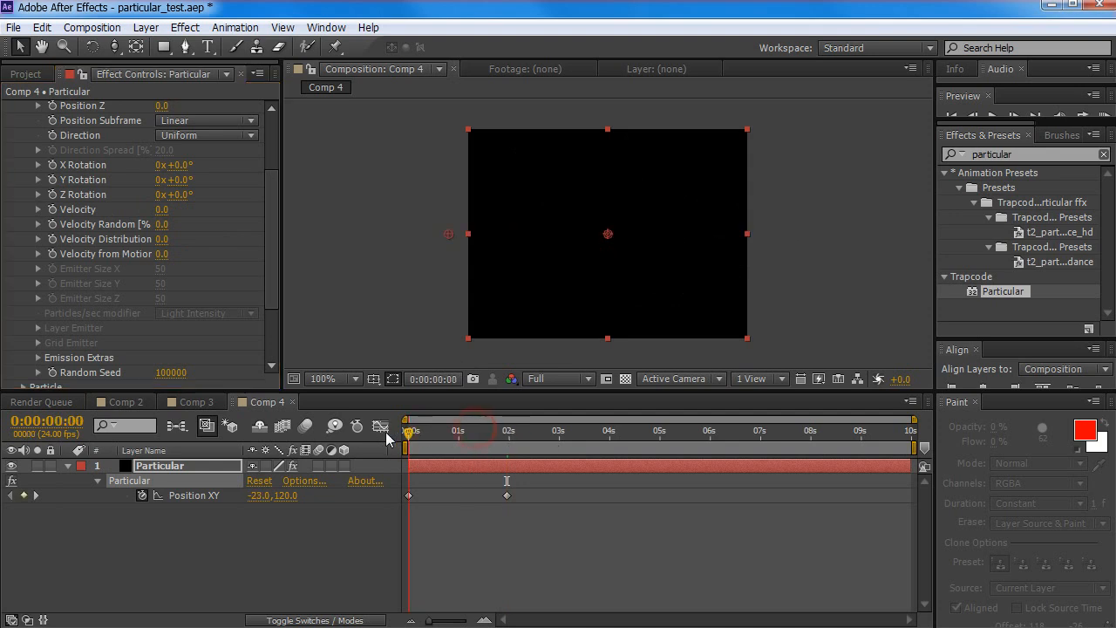
key(space)
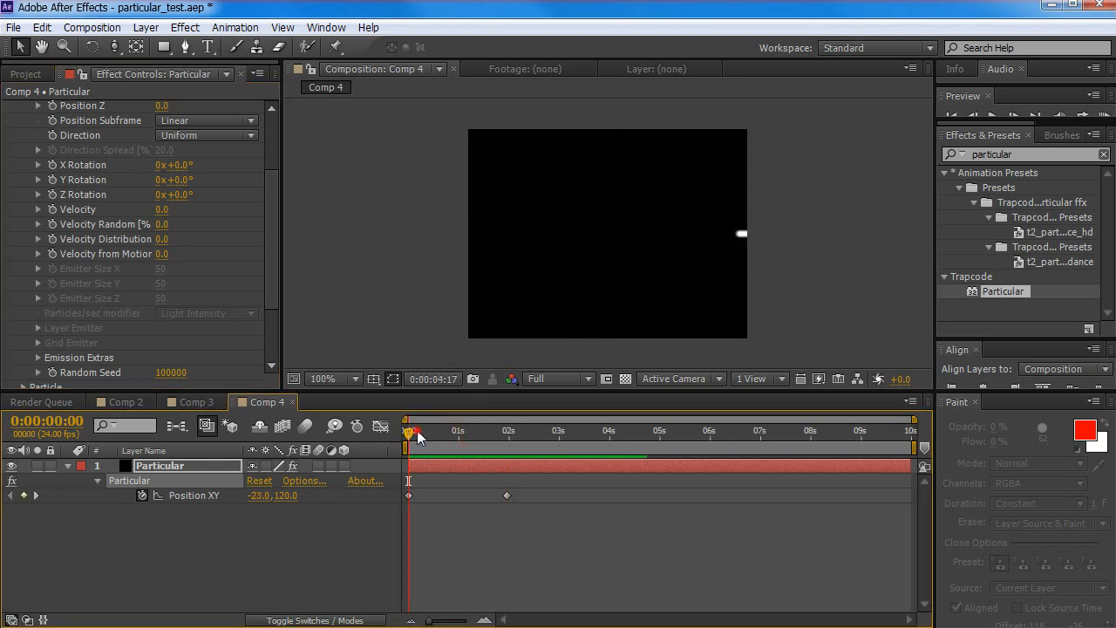
mouse_move(453, 432)
mouse_down()
mouse_move(406, 438)
mouse_move(546, 436)
mouse_move(407, 436)
mouse_move(586, 456)
mouse_move(423, 456)
mouse_up()
Hide the Particular layer in the composition
click(186, 555)
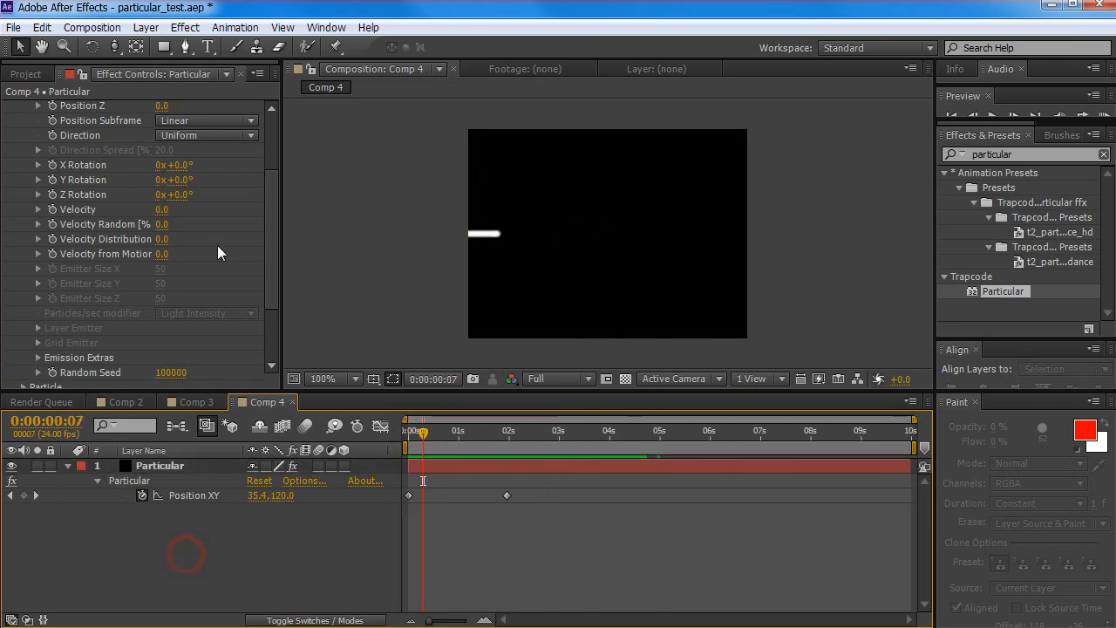
drag(277, 281, 273, 177)
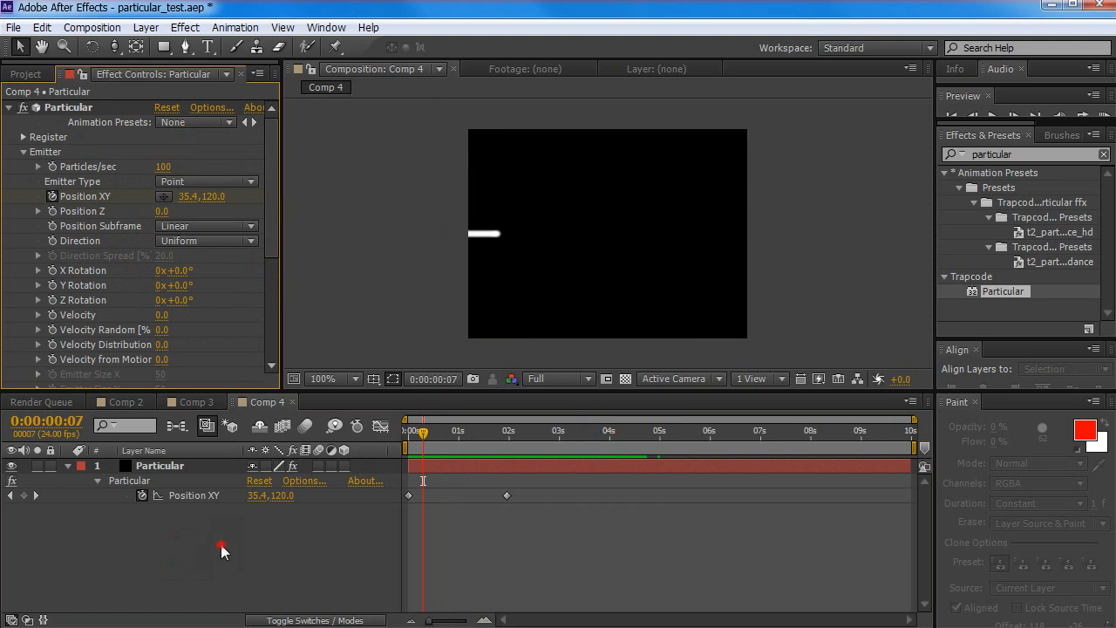
click(154, 471)
click(154, 471)
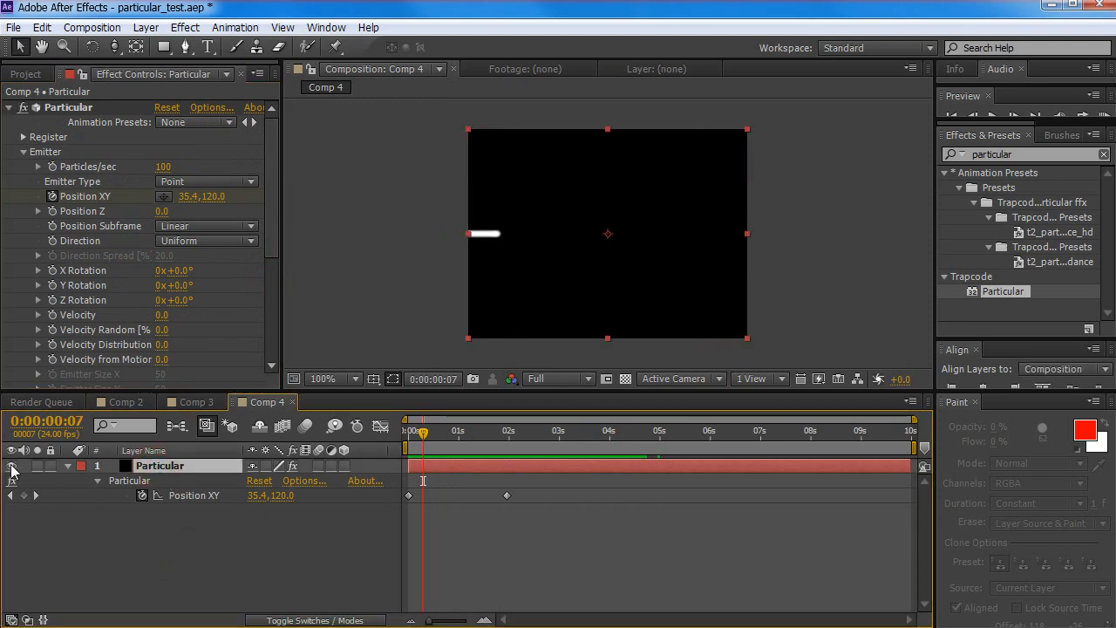
click(11, 467)
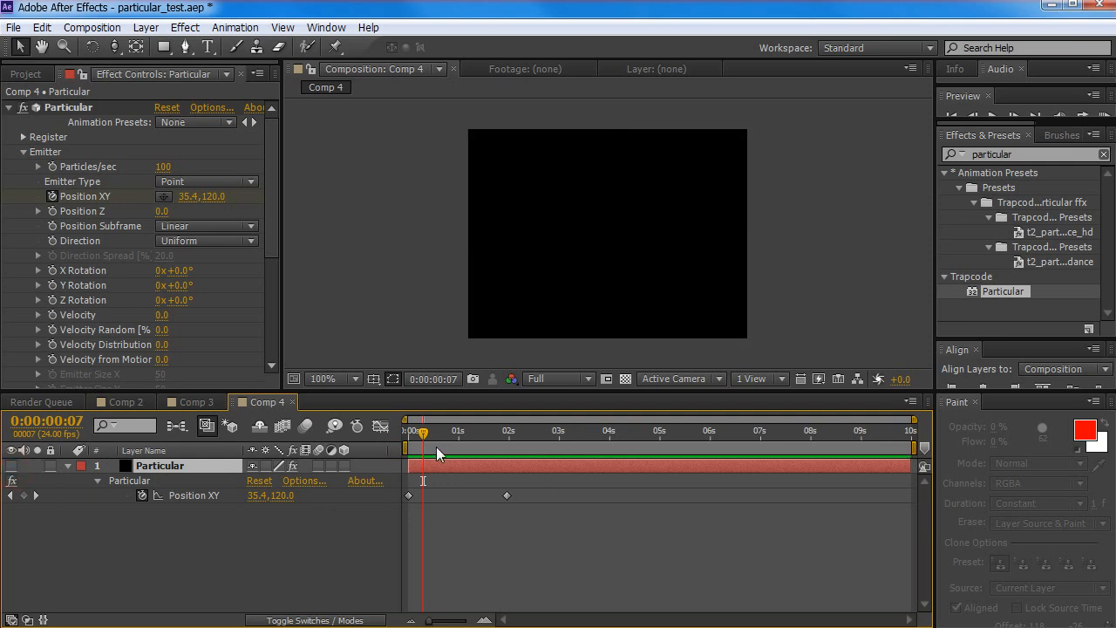
Delete the Position XY keyframes, reset the Particular effect to its defaults and collapse the layer at the first frame
drag(441, 431, 578, 431)
drag(545, 490, 406, 538)
key(Delete)
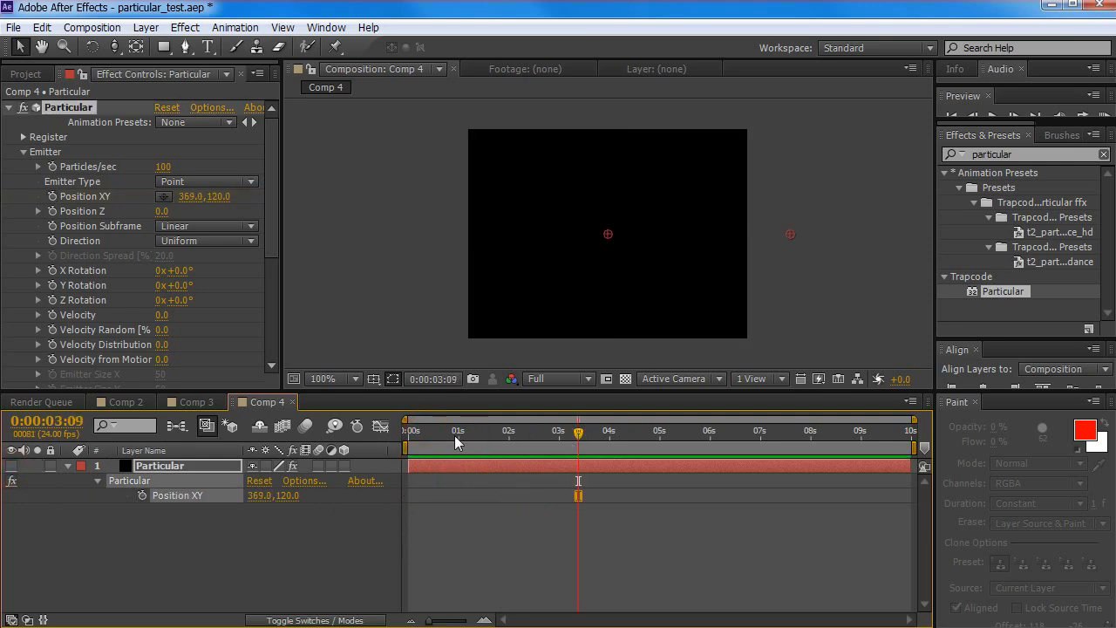
drag(454, 435, 408, 432)
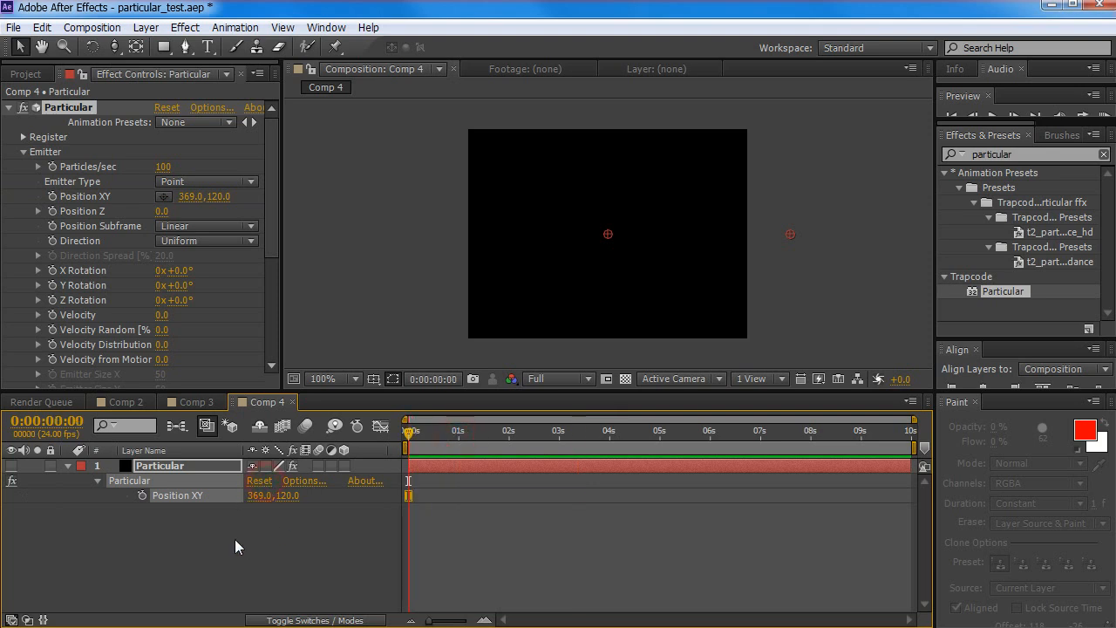
click(260, 480)
drag(409, 431, 317, 438)
click(179, 530)
click(67, 465)
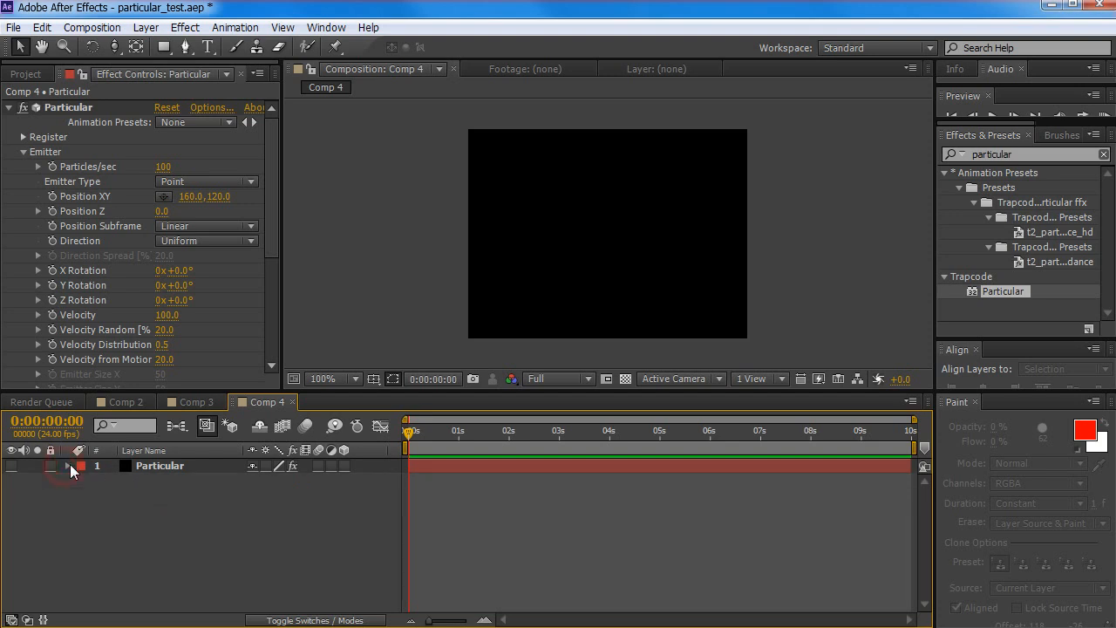
click(70, 465)
click(70, 464)
Create a light layer named Light 1 with light type Point and an intensity of 50%
click(144, 29)
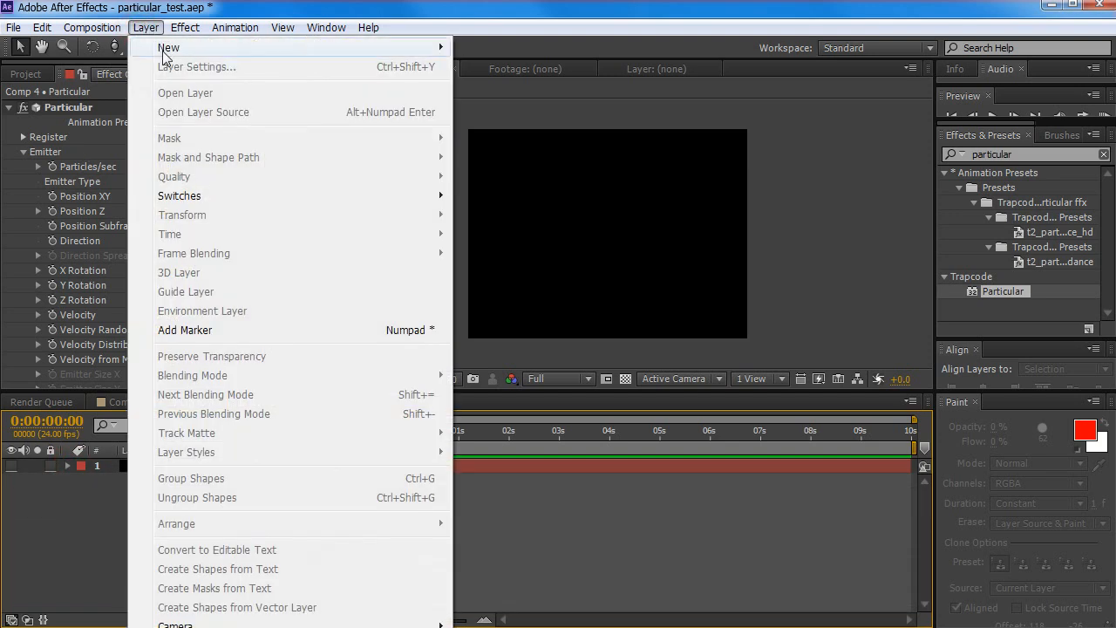
mouse_move(171, 47)
click(508, 87)
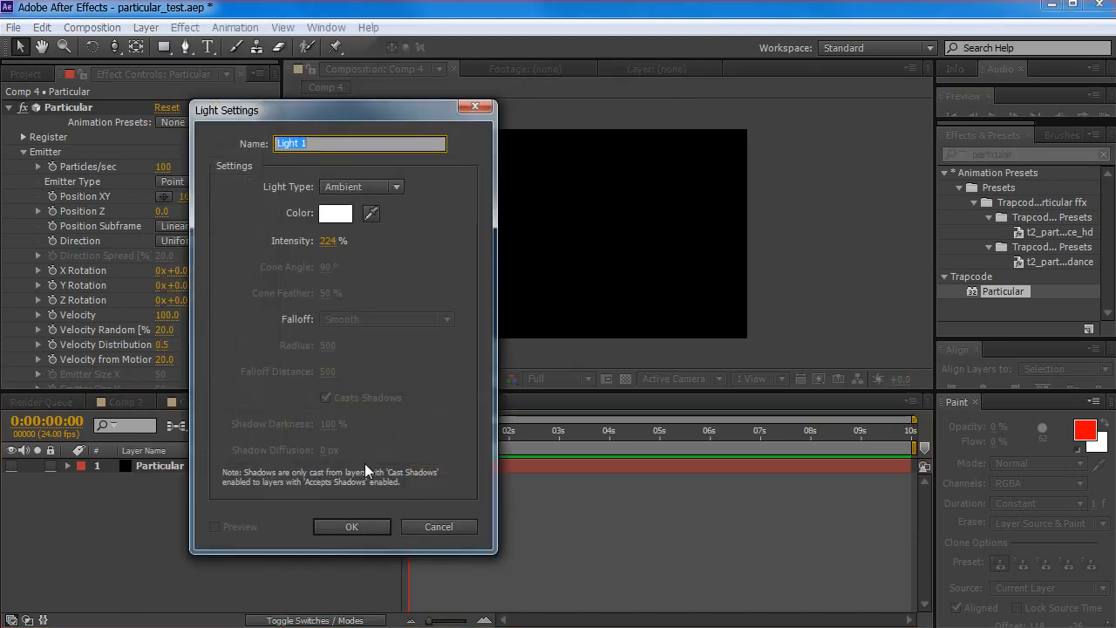
click(353, 186)
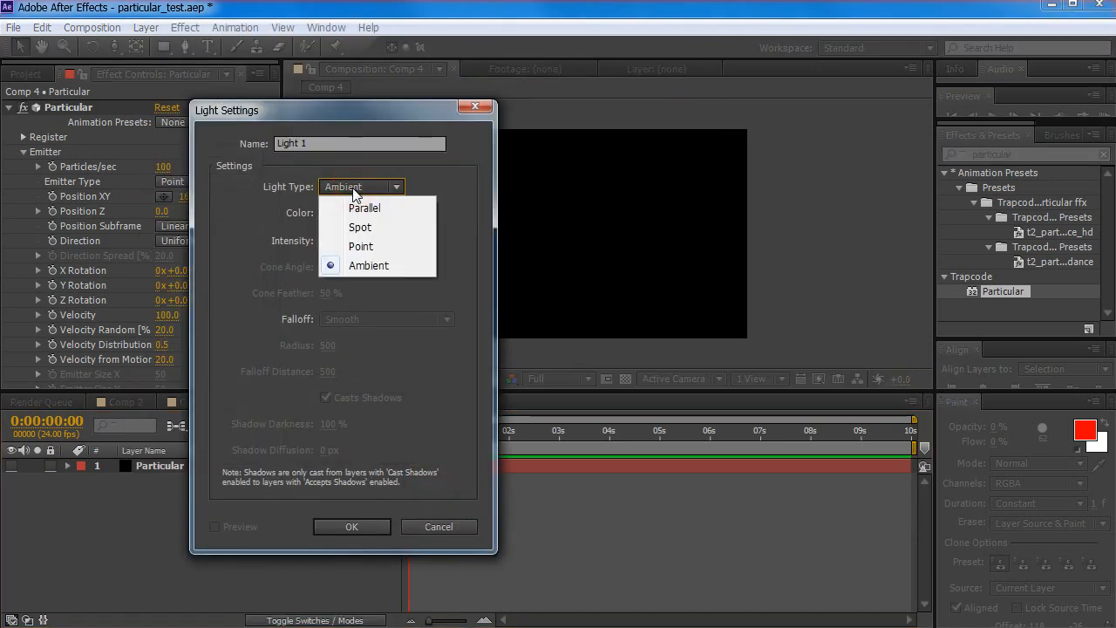
click(349, 186)
click(346, 183)
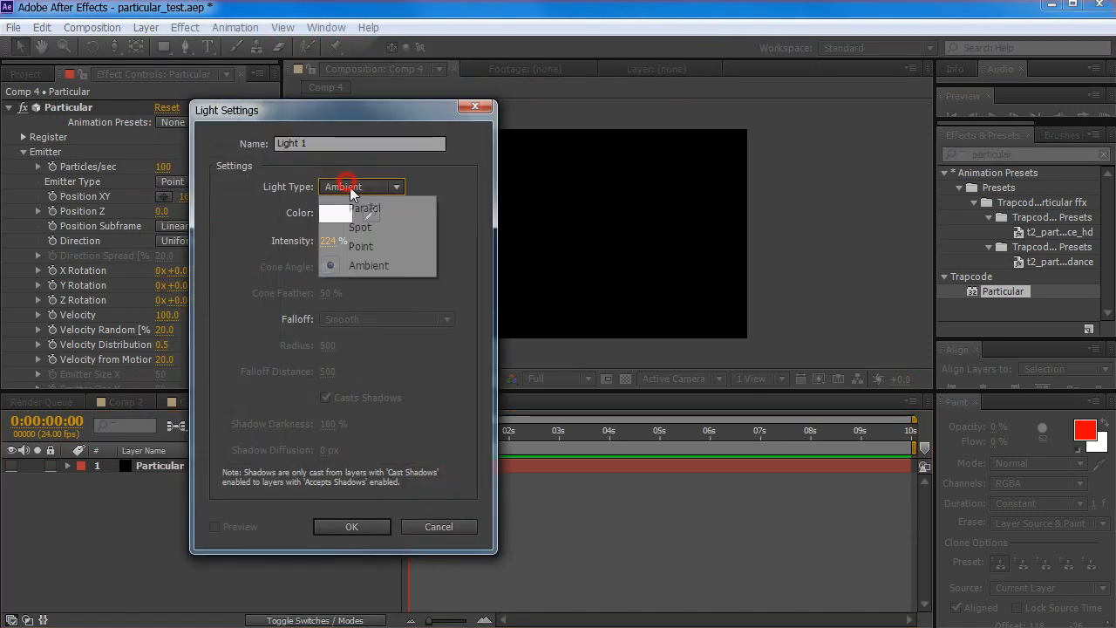
click(360, 246)
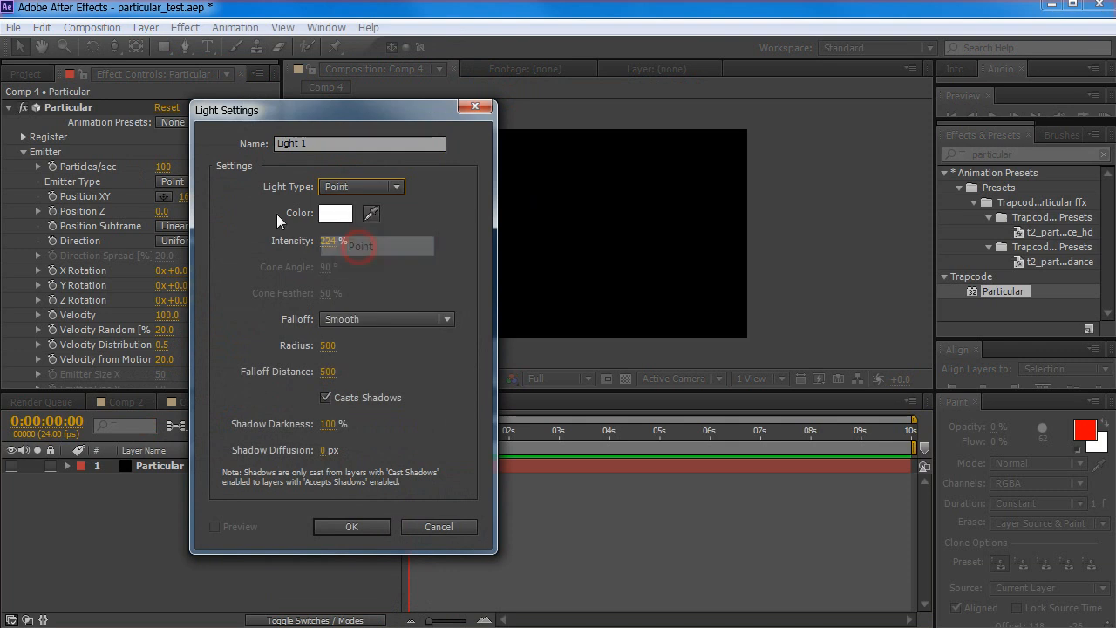
click(328, 240)
text(50)
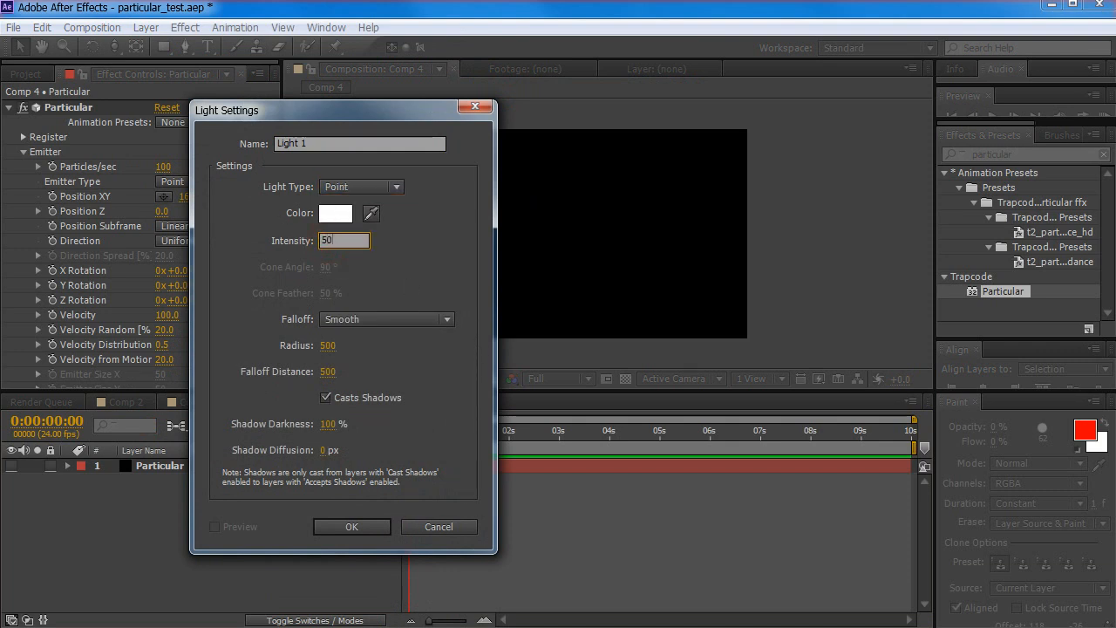
click(350, 527)
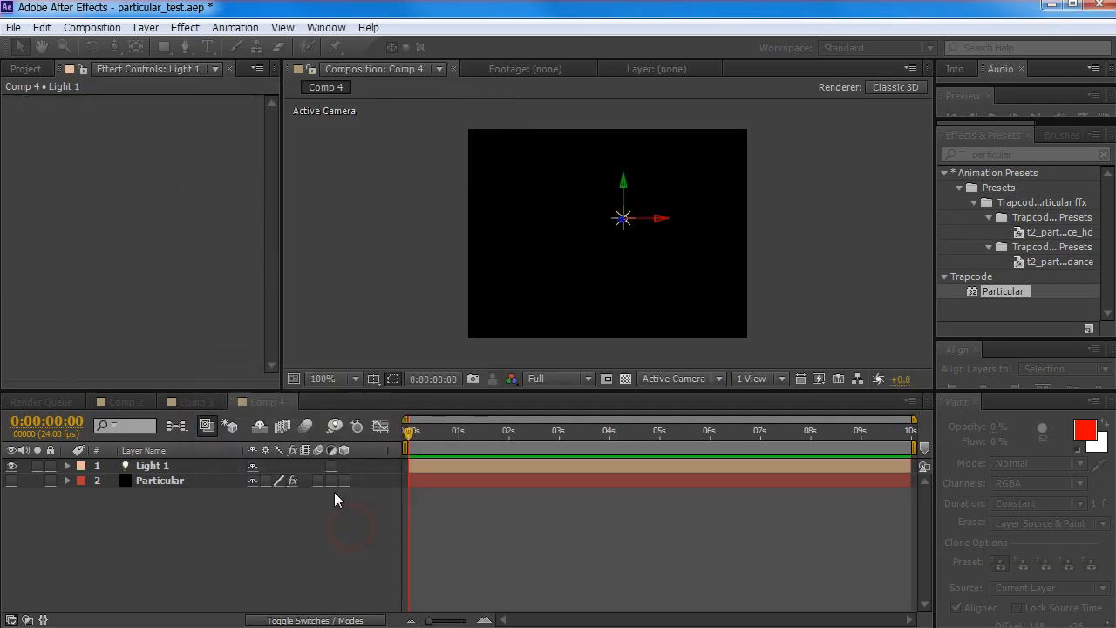
Create a two-node camera layer named Camera 1 with the 35mm preset
click(655, 220)
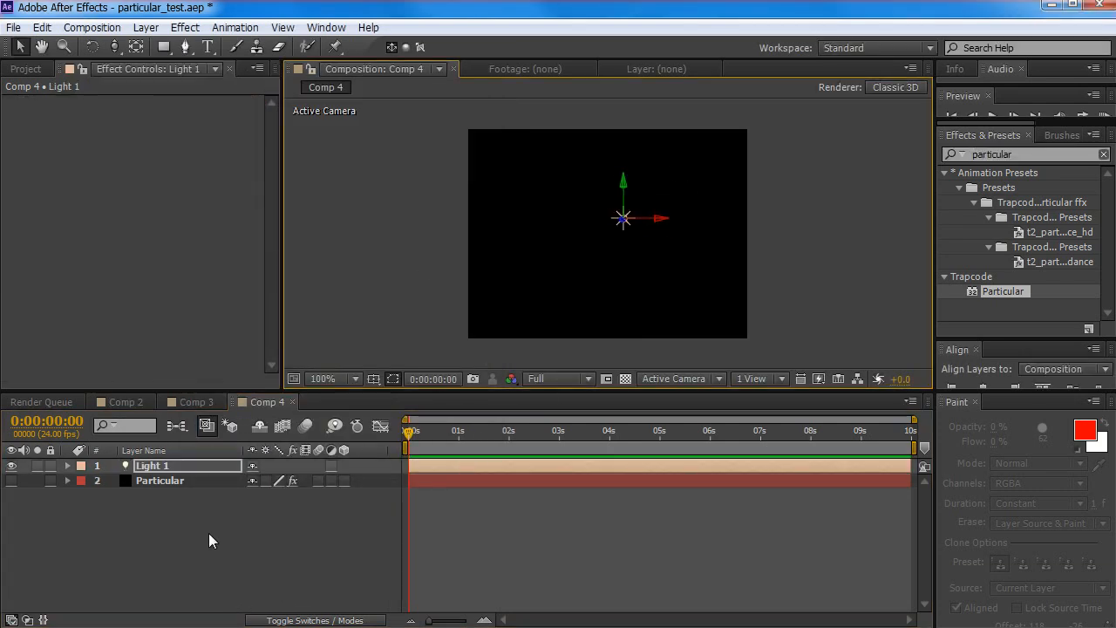
click(146, 27)
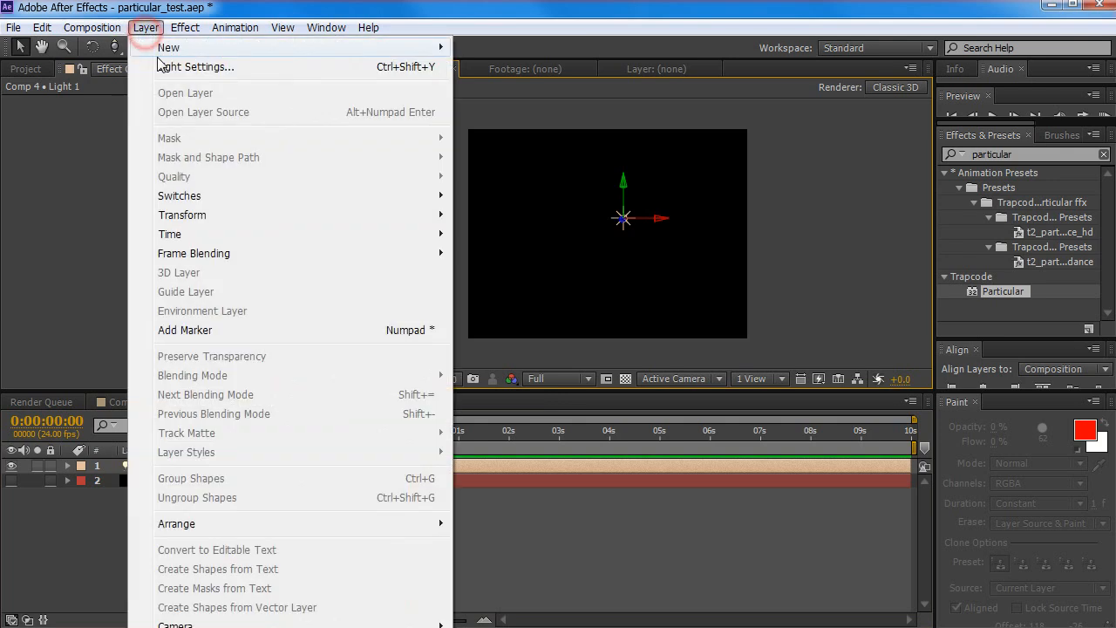
mouse_move(174, 47)
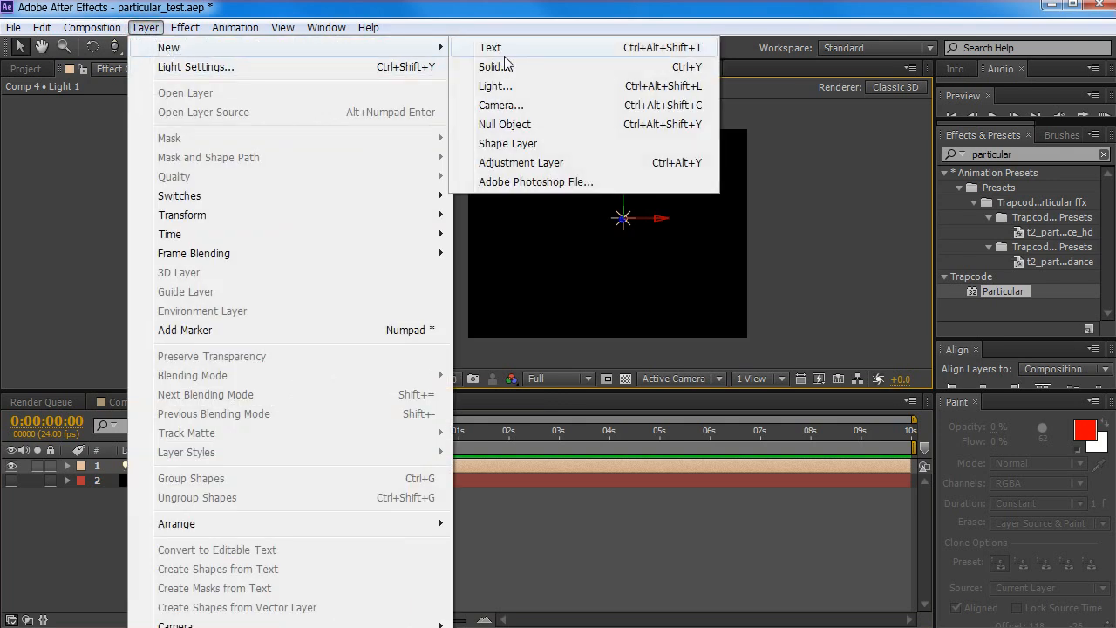
click(501, 105)
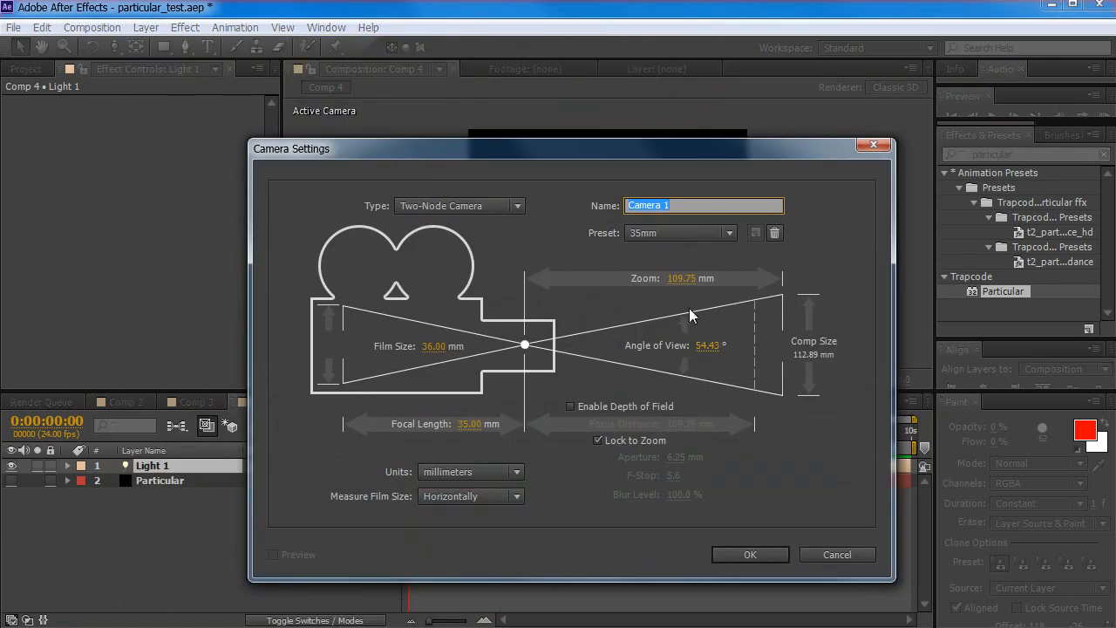
click(781, 557)
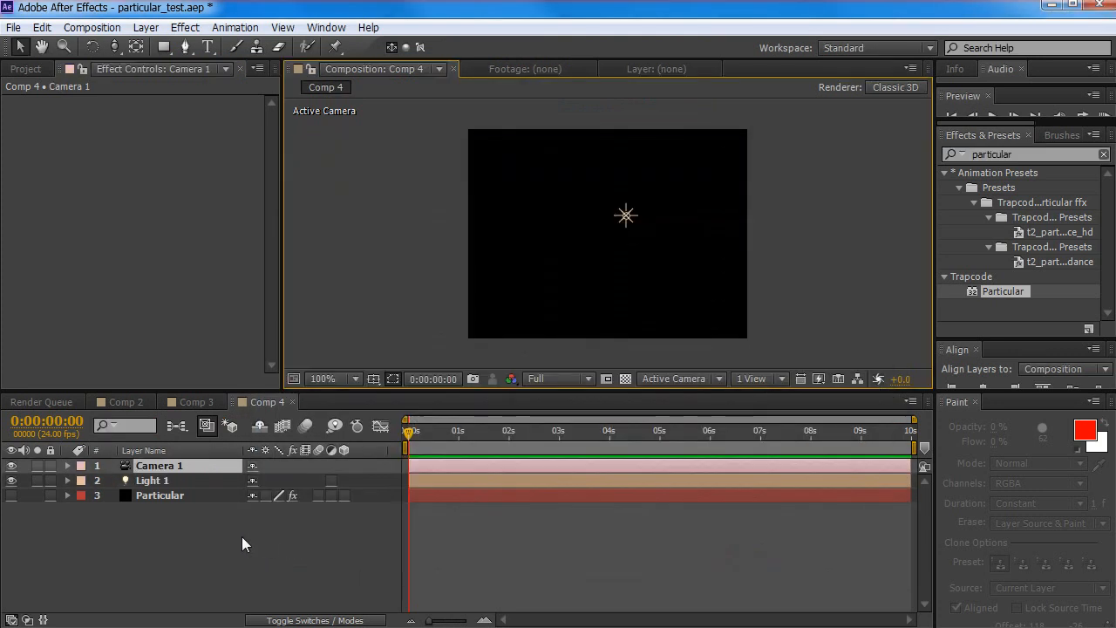
Try moving Light 1 around freely in the composition view
click(154, 480)
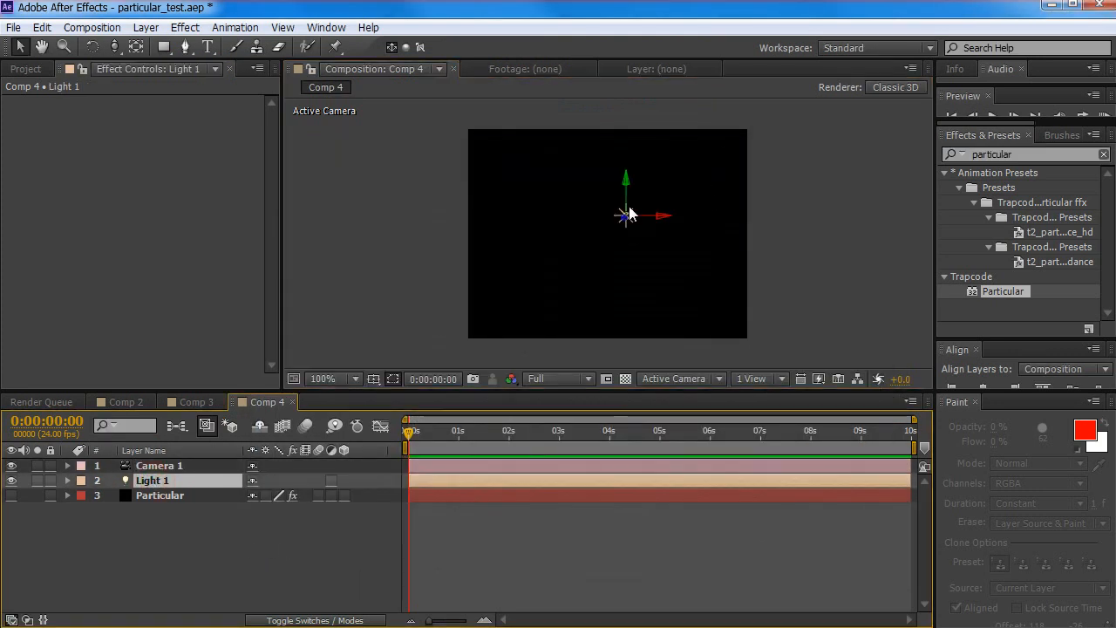
drag(625, 220, 589, 288)
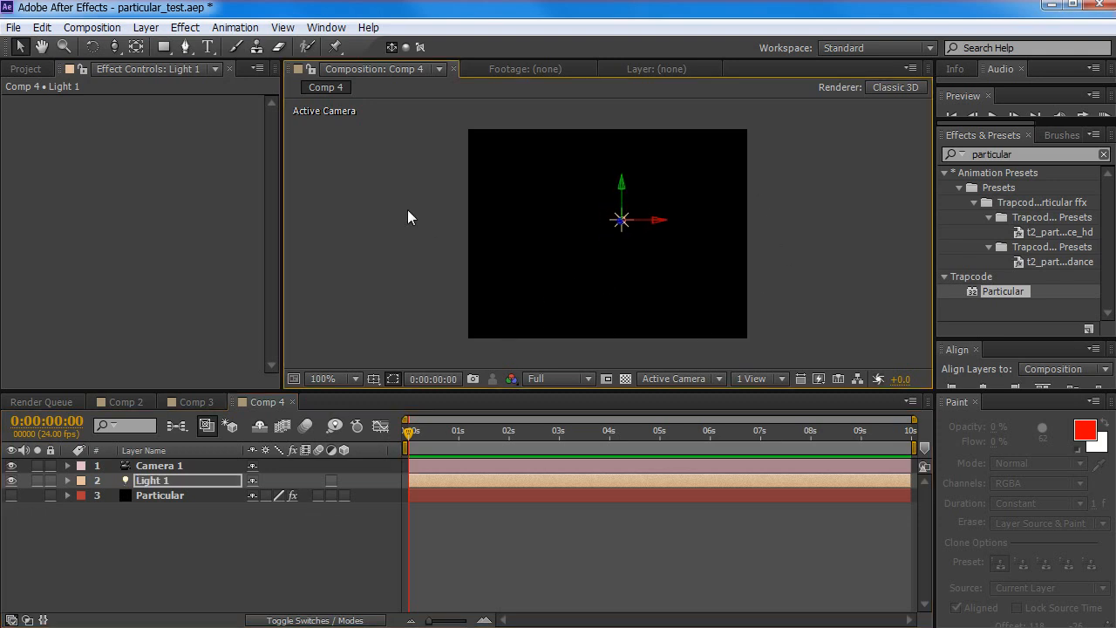
click(184, 533)
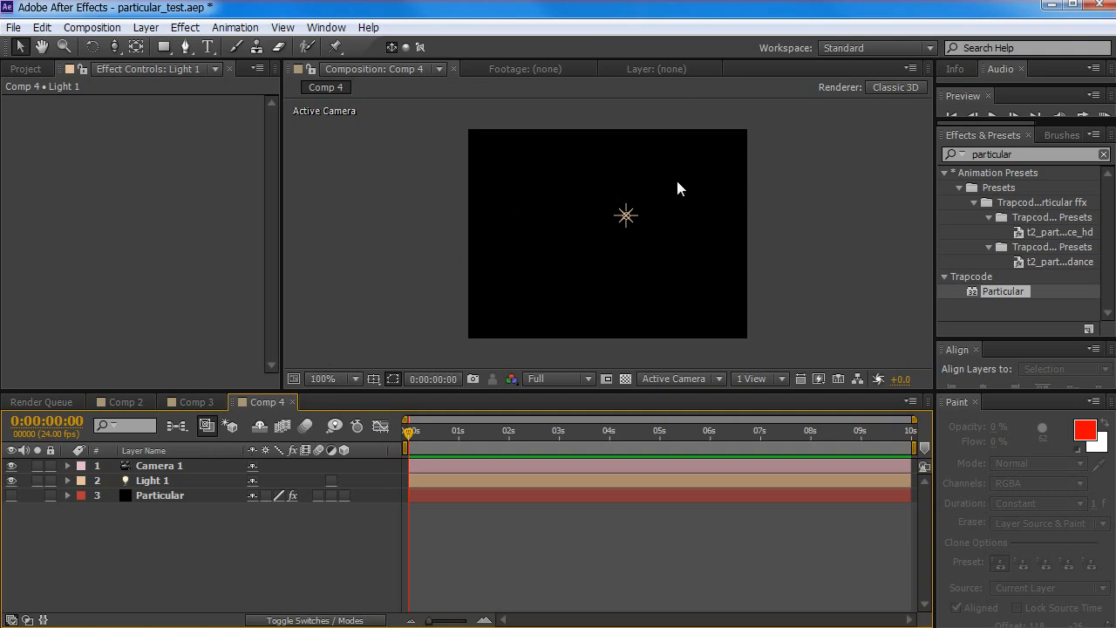
Reveal only the Position property of Light 1 and keep the current time at the first frame
click(162, 485)
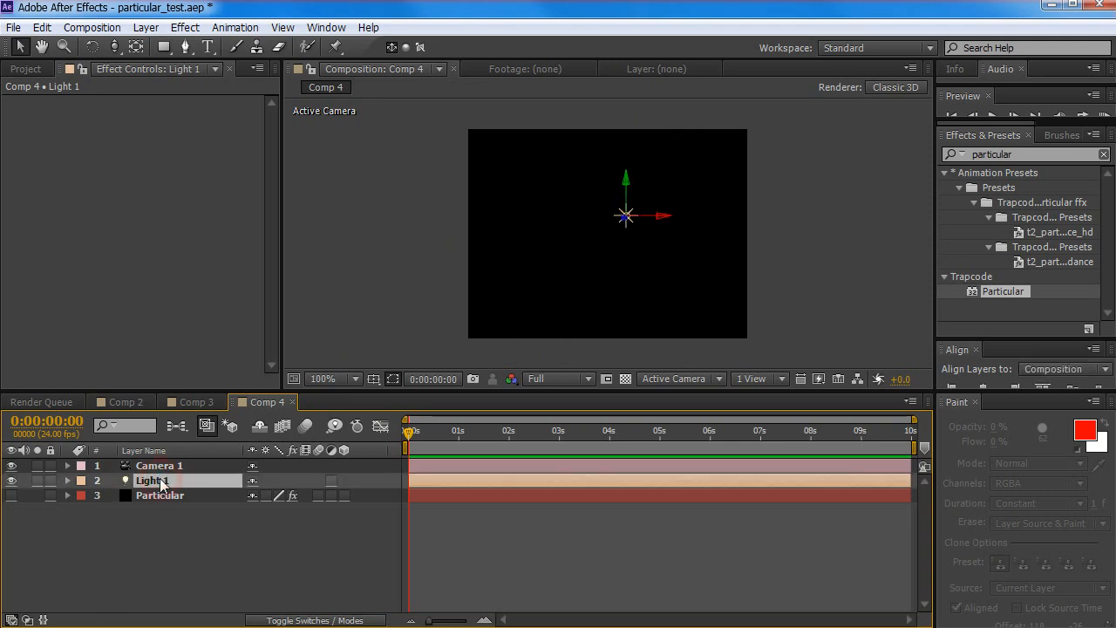
key(p)
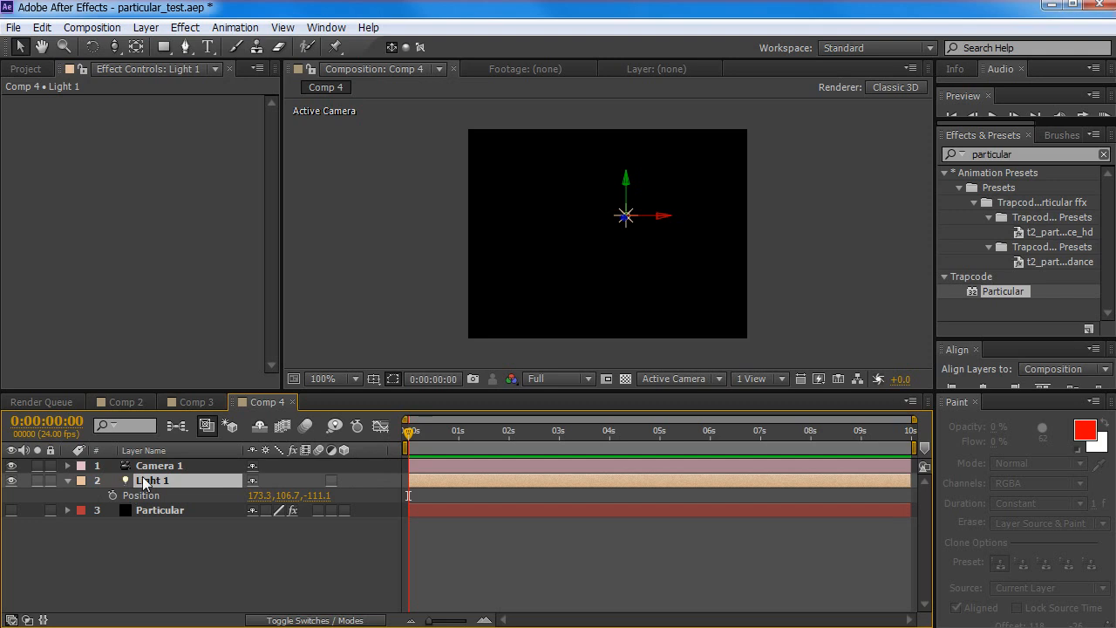
mouse_move(410, 433)
mouse_down()
mouse_move(446, 434)
mouse_move(407, 431)
mouse_up()
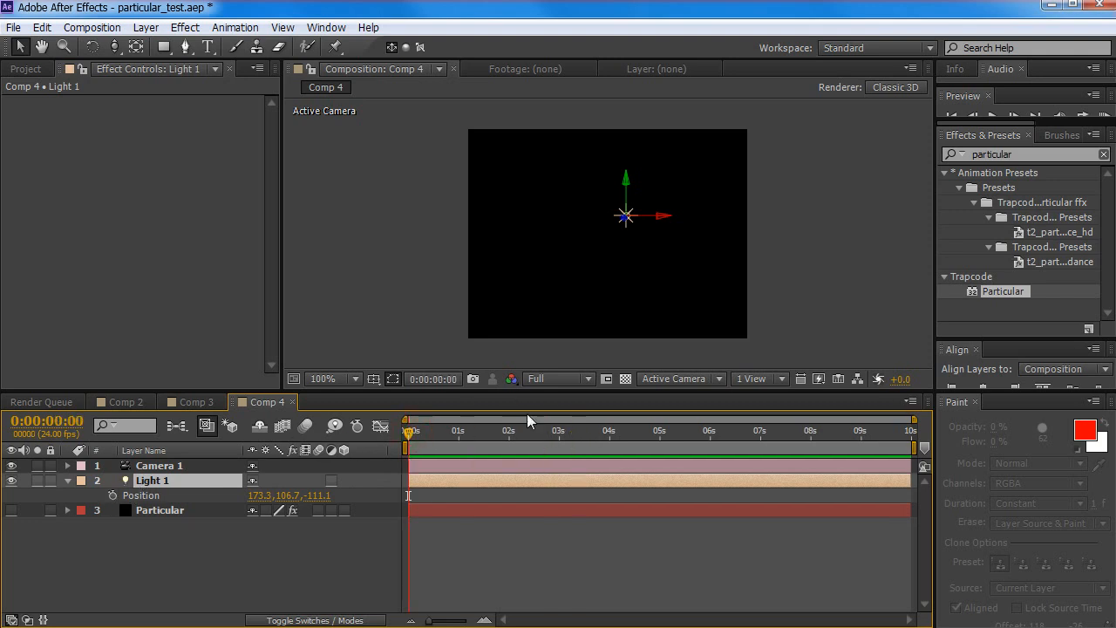
Switch the composition to two horizontal views, with one set to Top and zoomed to 50%, framing the light and camera
click(762, 377)
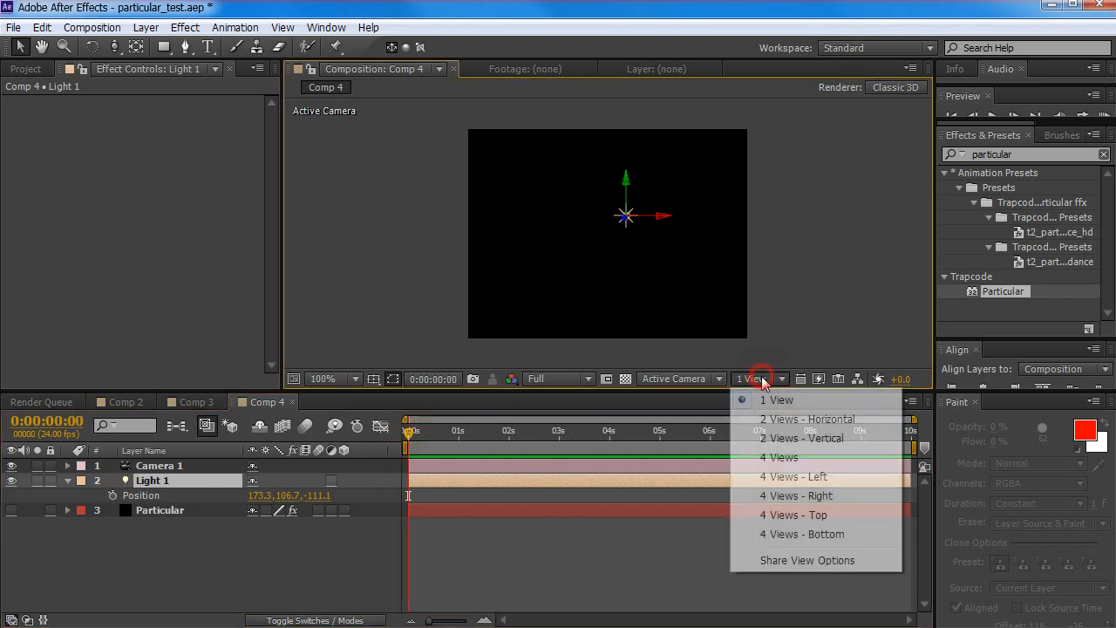
click(785, 419)
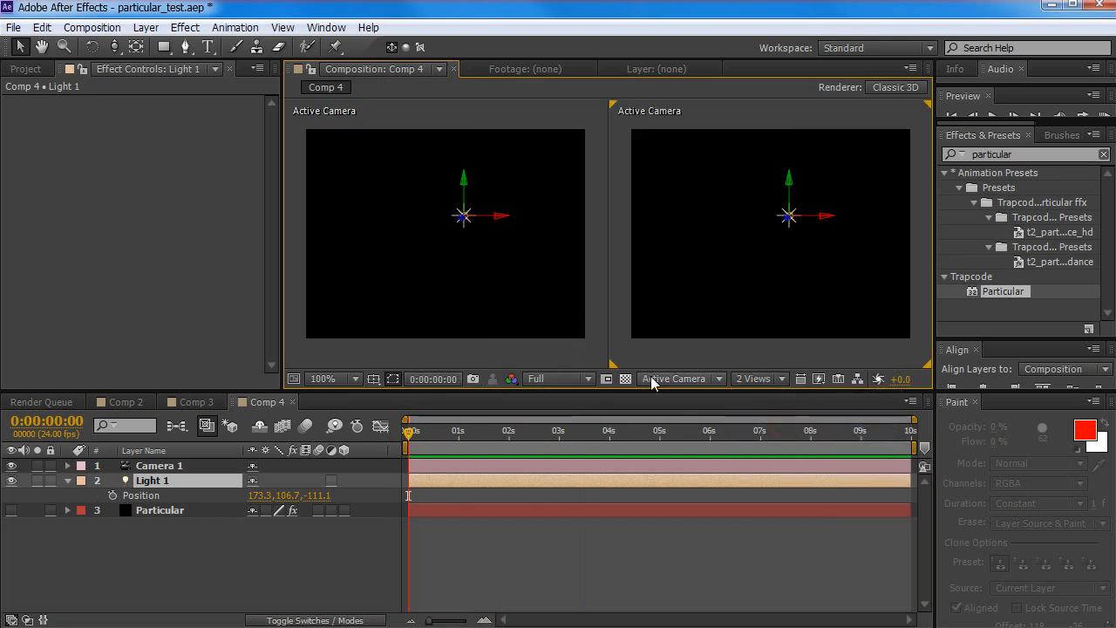
click(522, 346)
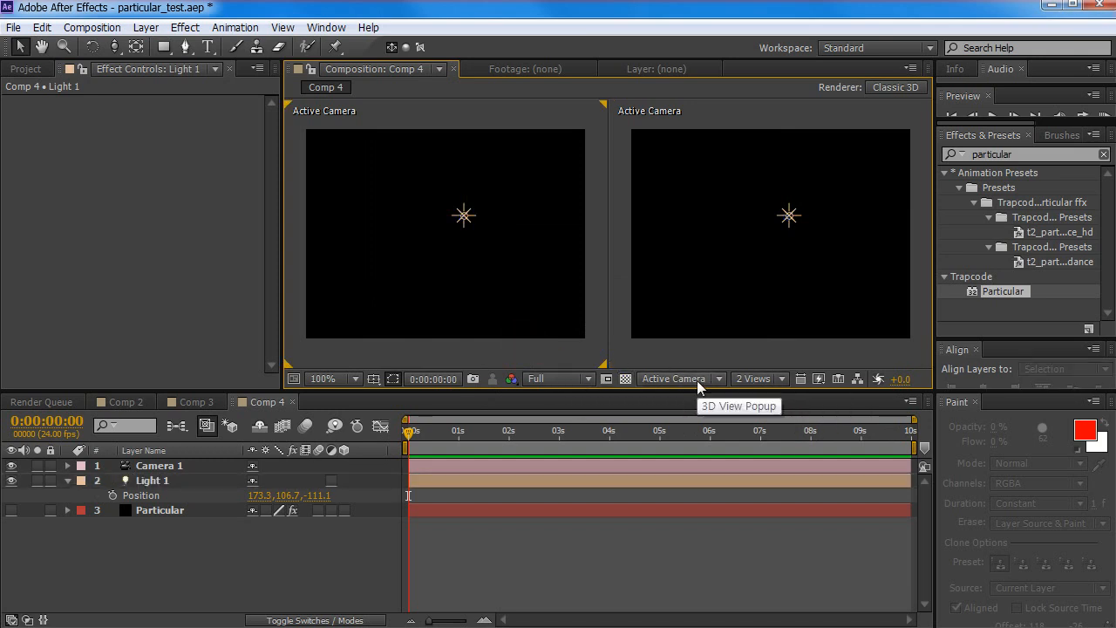
click(696, 380)
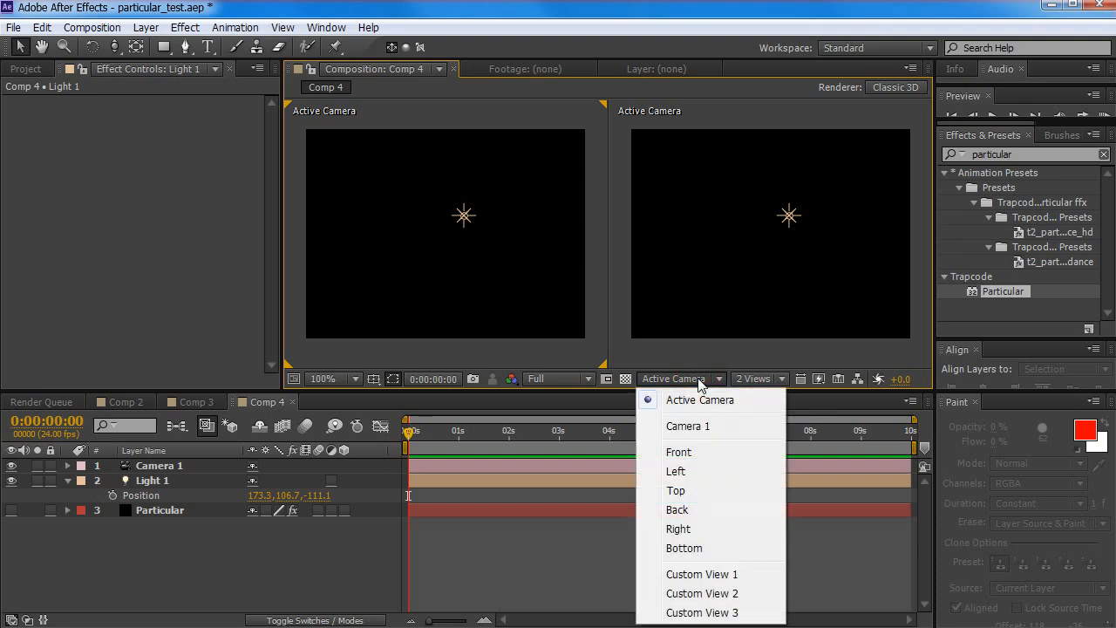
click(703, 490)
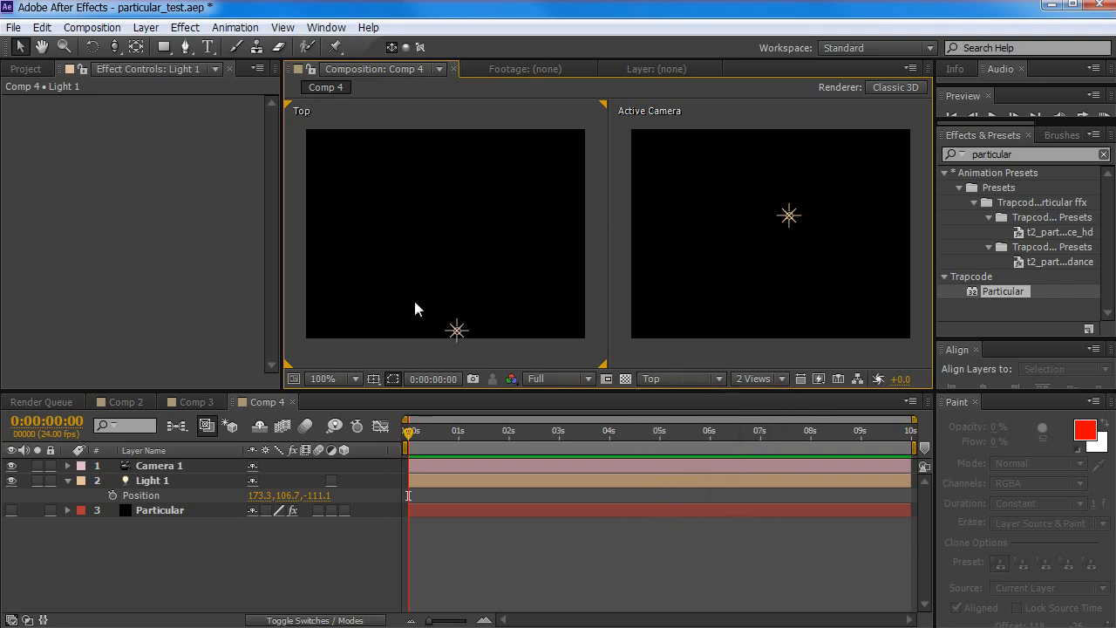
key(comma)
key(comma)
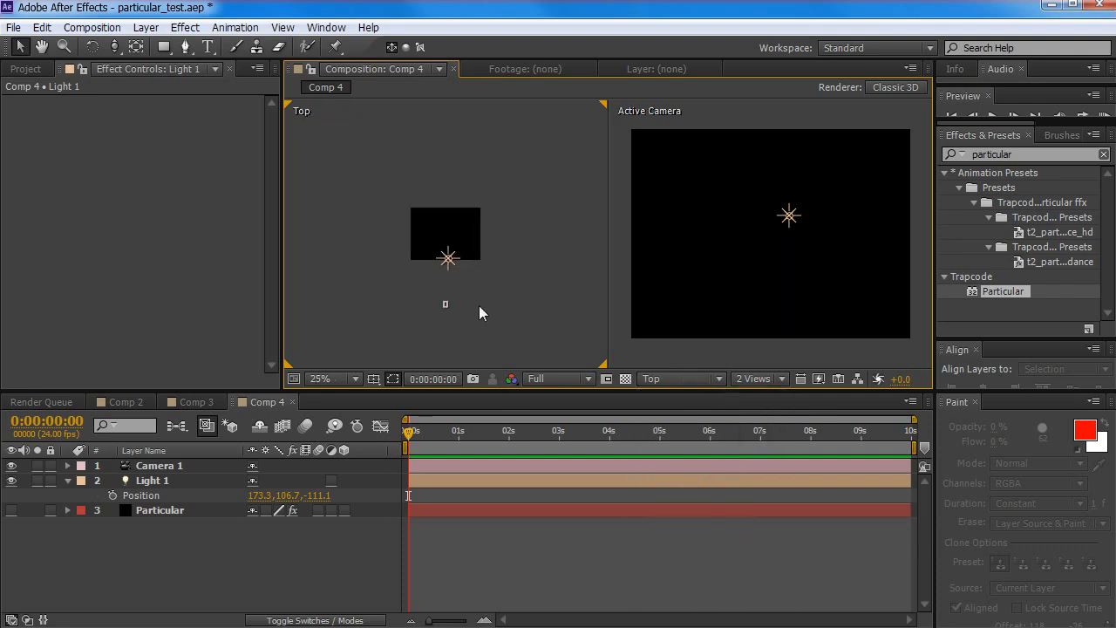
drag(470, 313, 472, 284)
key(period)
Try moving Light 1 behind Camera 1 and sideways in the Top view, and undo both moves
click(422, 310)
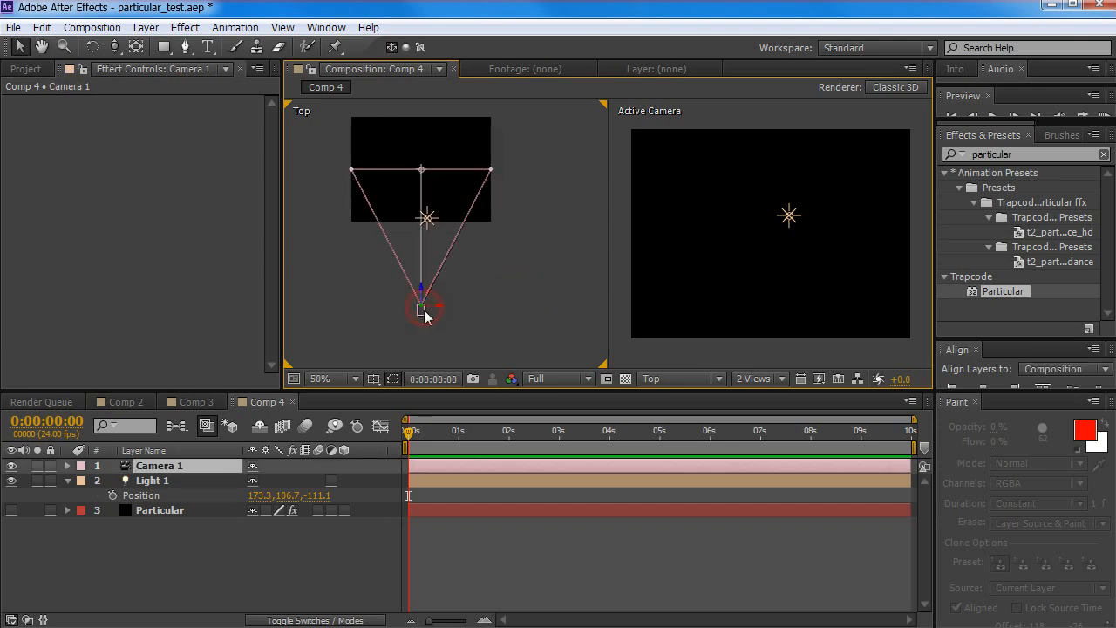
click(429, 219)
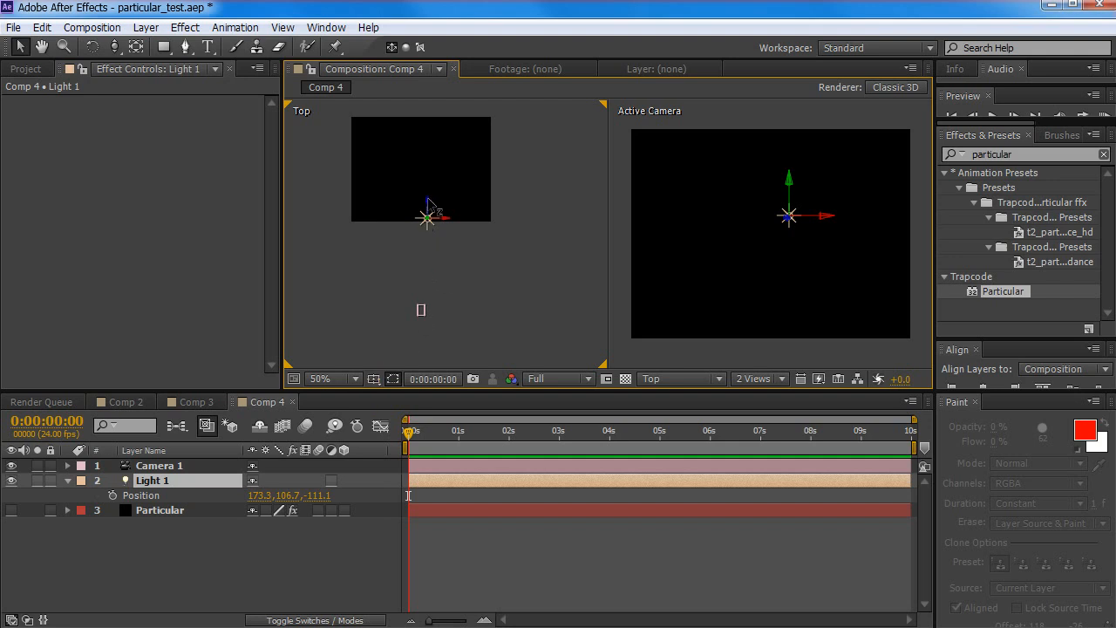
drag(428, 203, 427, 326)
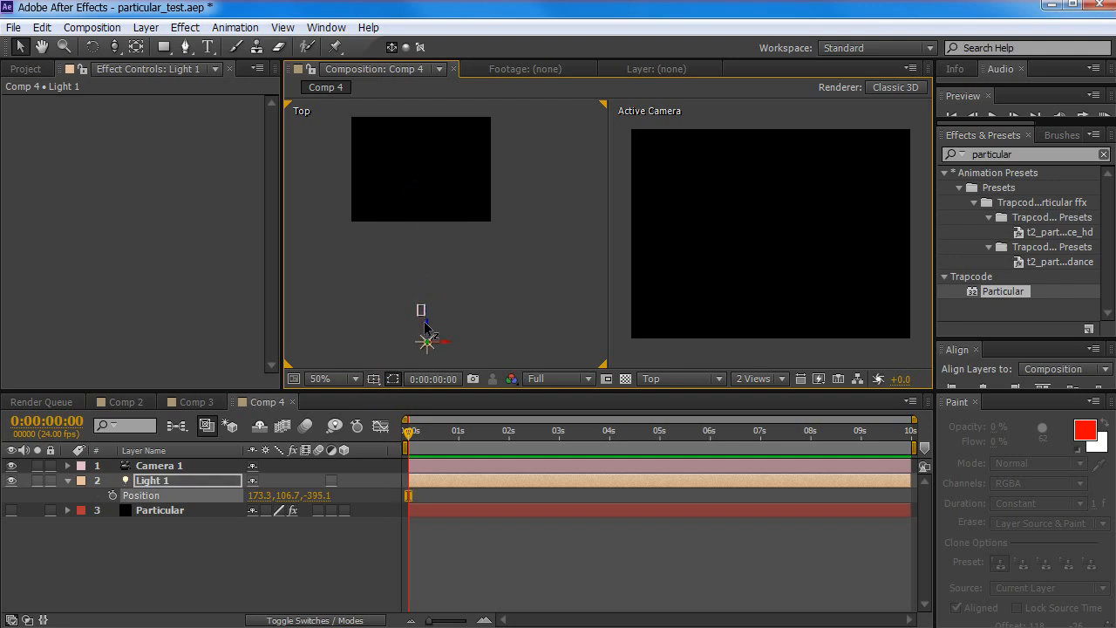
key(space)
drag(511, 277, 555, 222)
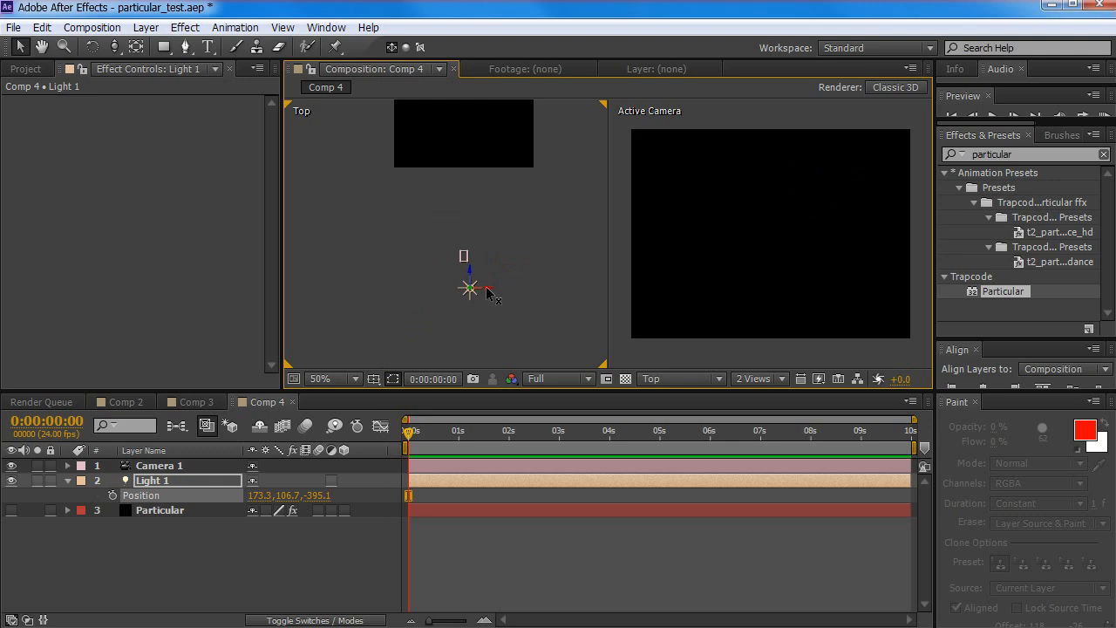
drag(487, 290, 465, 291)
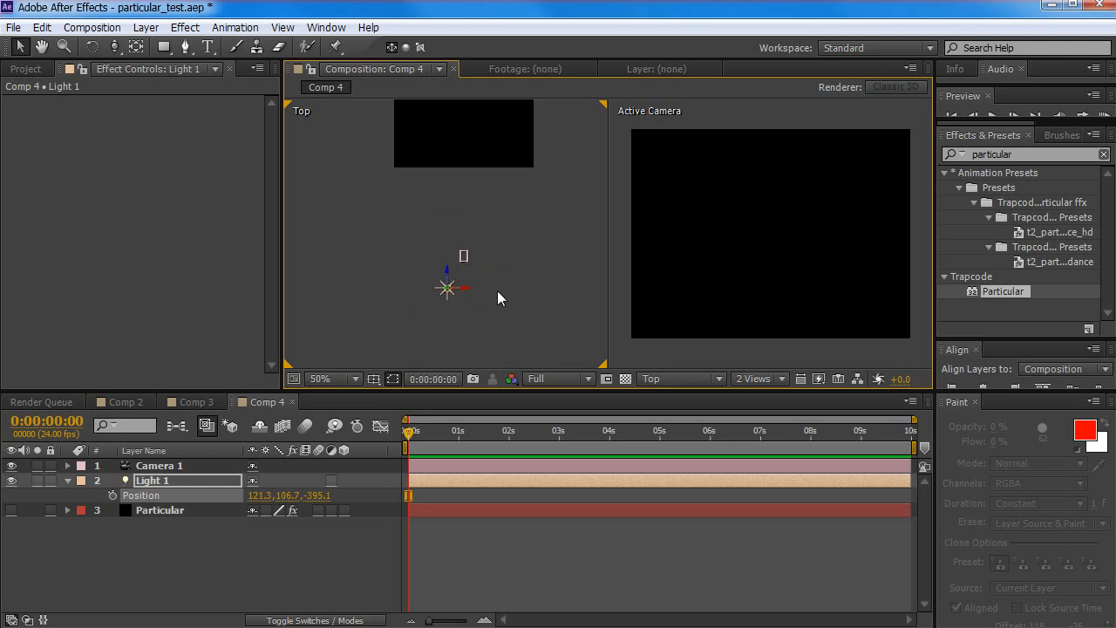
key(ctrl+z)
key(ctrl+z)
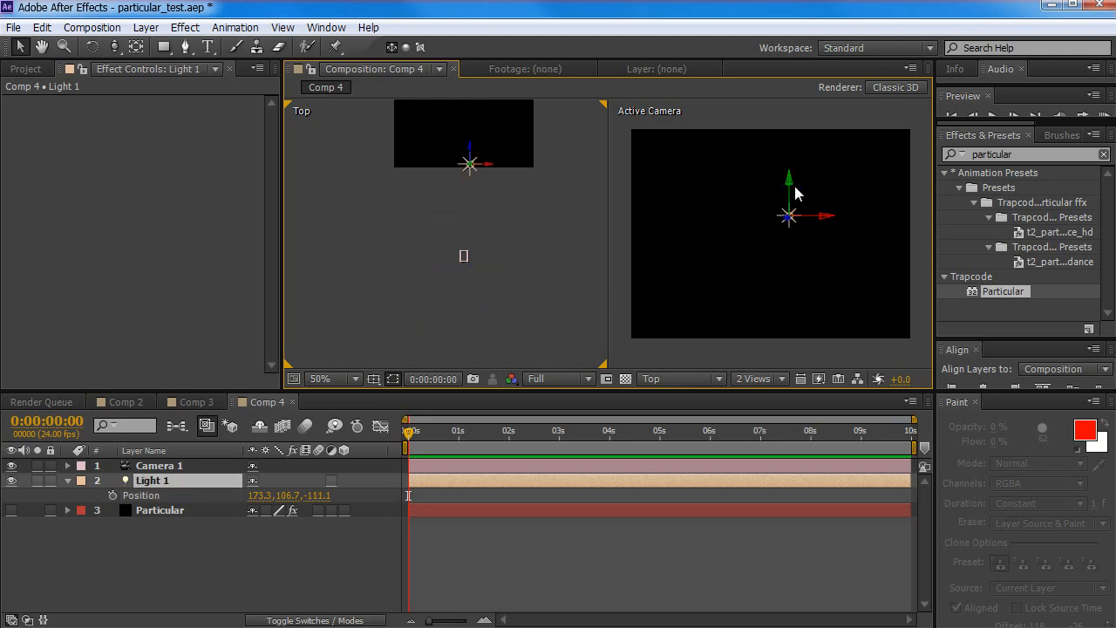
Move Light 1 down and behind the camera to about 21.3, 182.7, -353.1 and start Position keyframing at the first frame
drag(799, 191, 794, 261)
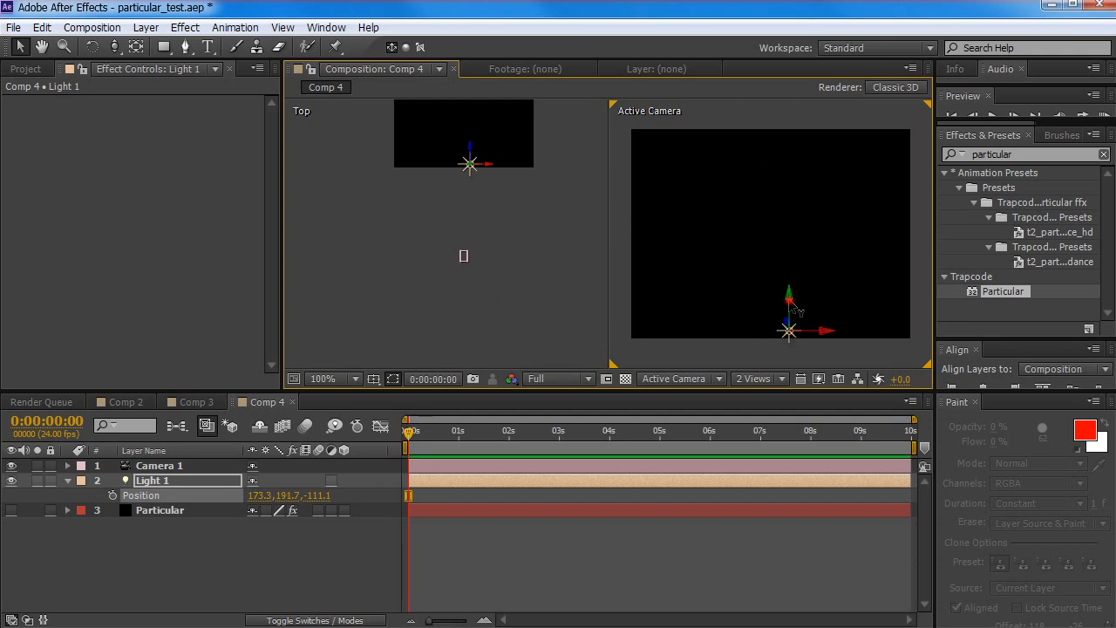
drag(794, 303, 794, 291)
drag(471, 152, 392, 296)
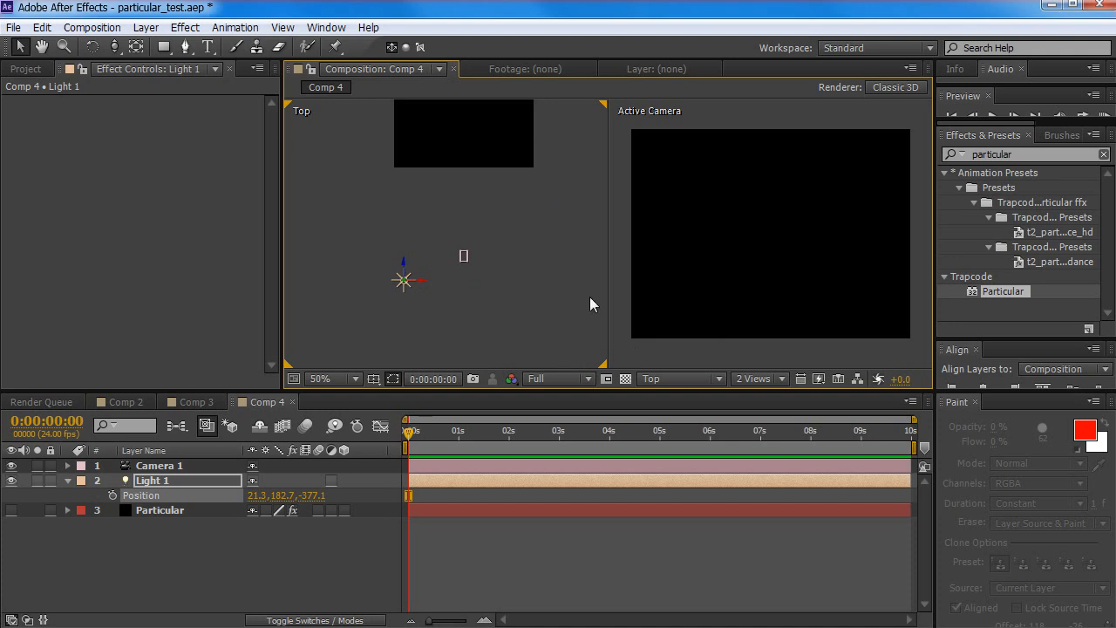
drag(402, 266, 410, 254)
drag(409, 436, 398, 443)
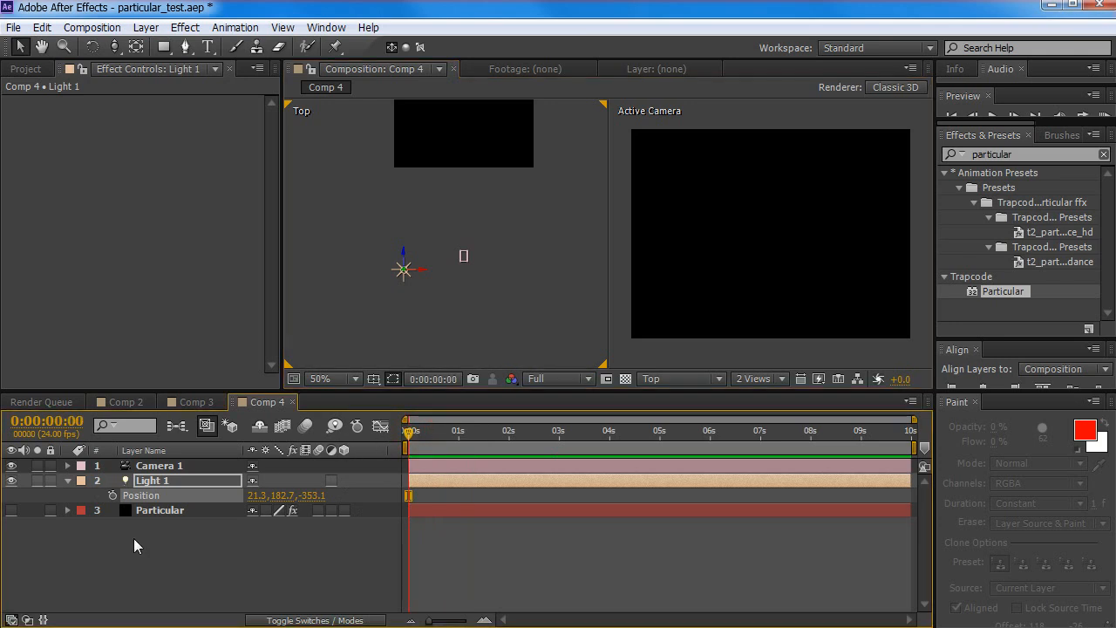
click(112, 494)
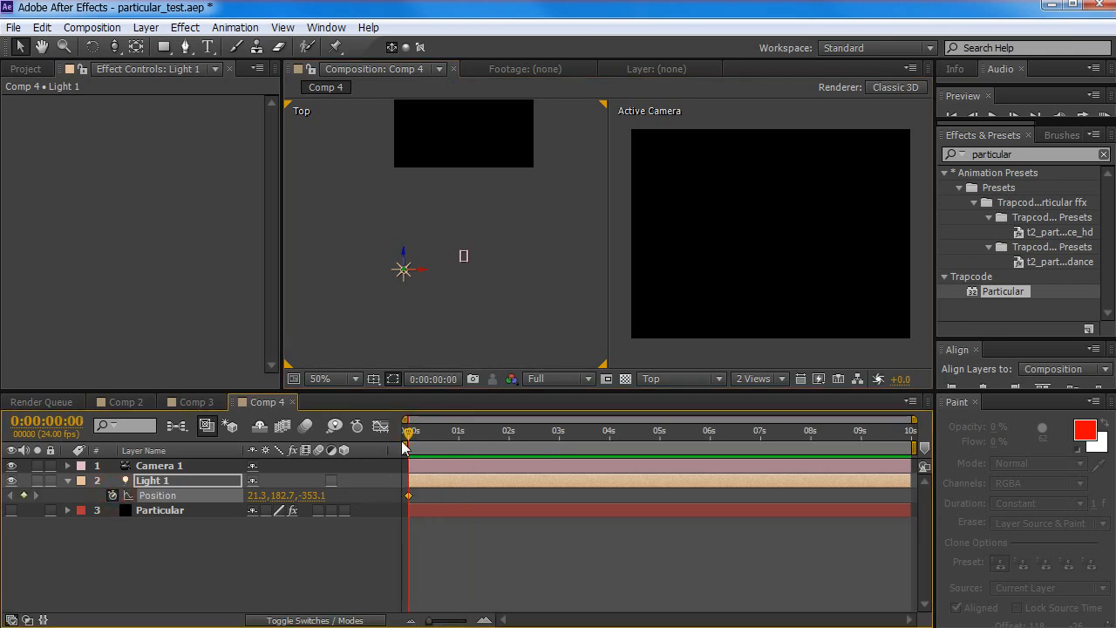
At 5 seconds, keyframe Light 1 farther away from the camera along Z, to a depth of about 510.9
drag(407, 436, 656, 467)
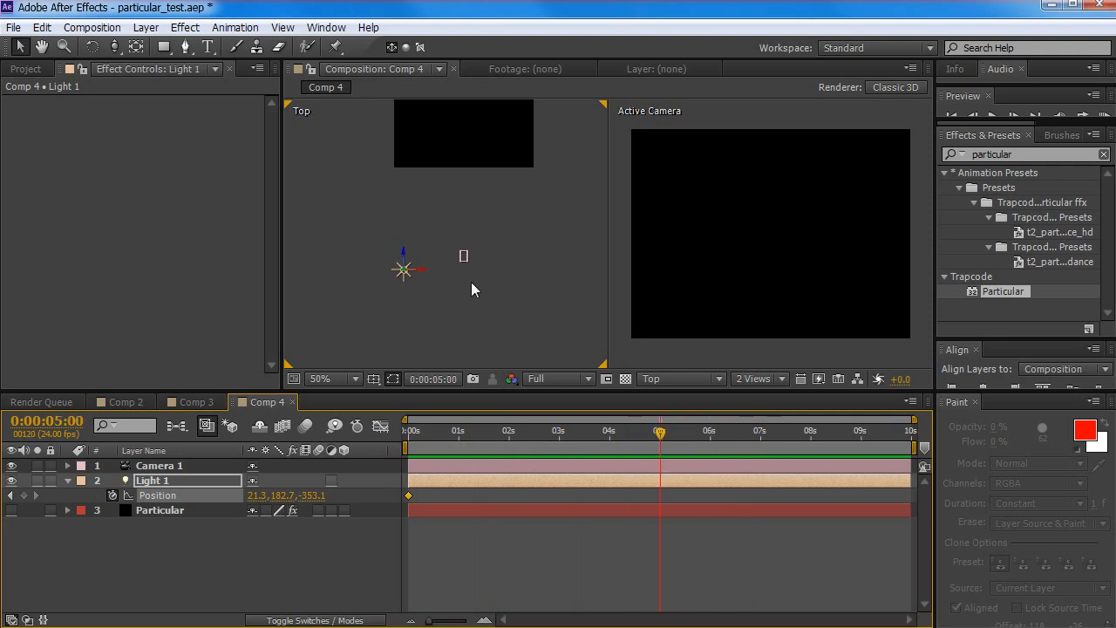
drag(515, 231, 507, 291)
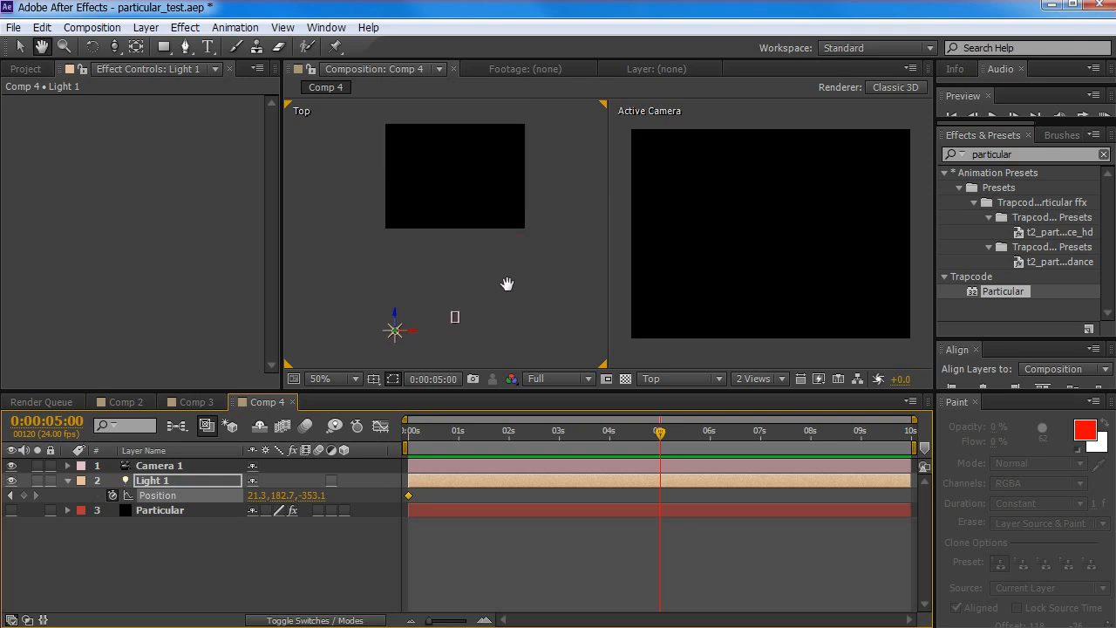
drag(394, 318, 394, 102)
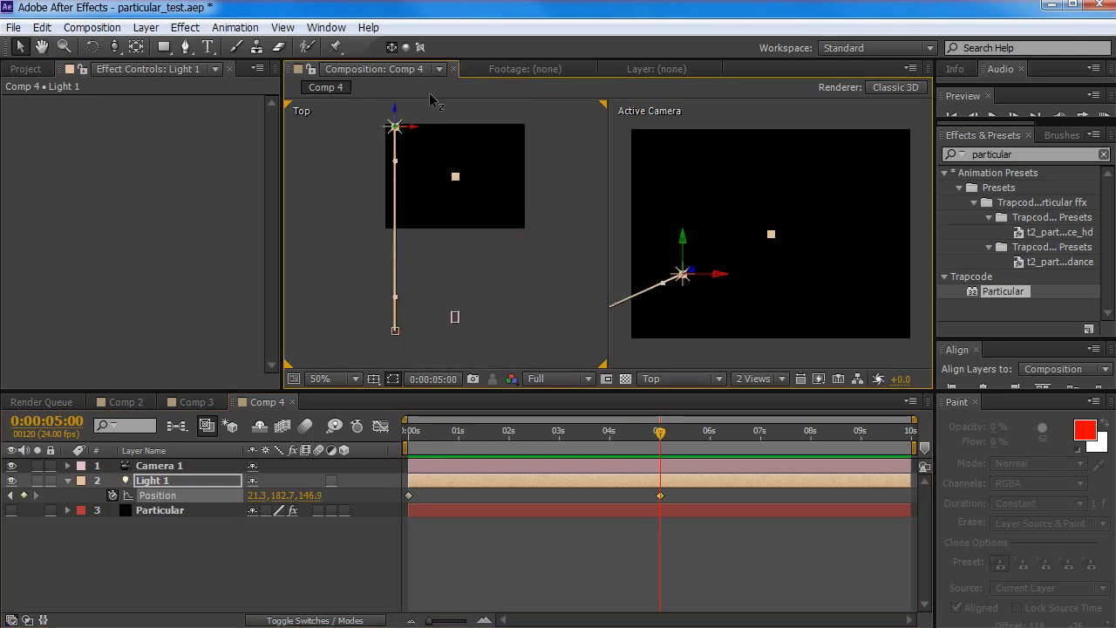
key(comma)
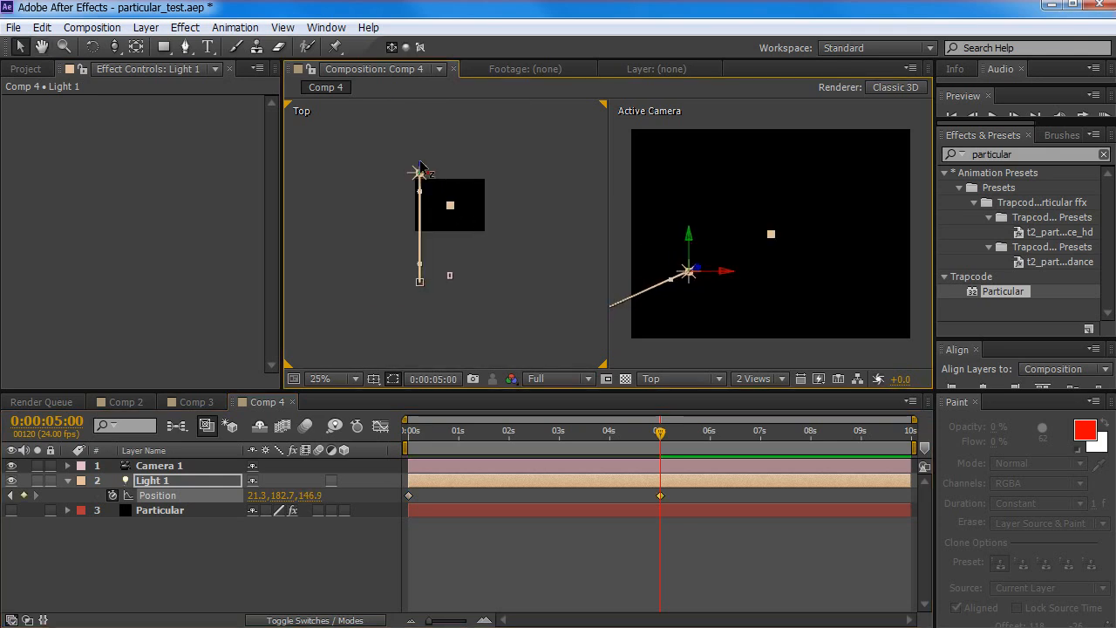
drag(420, 168, 436, 87)
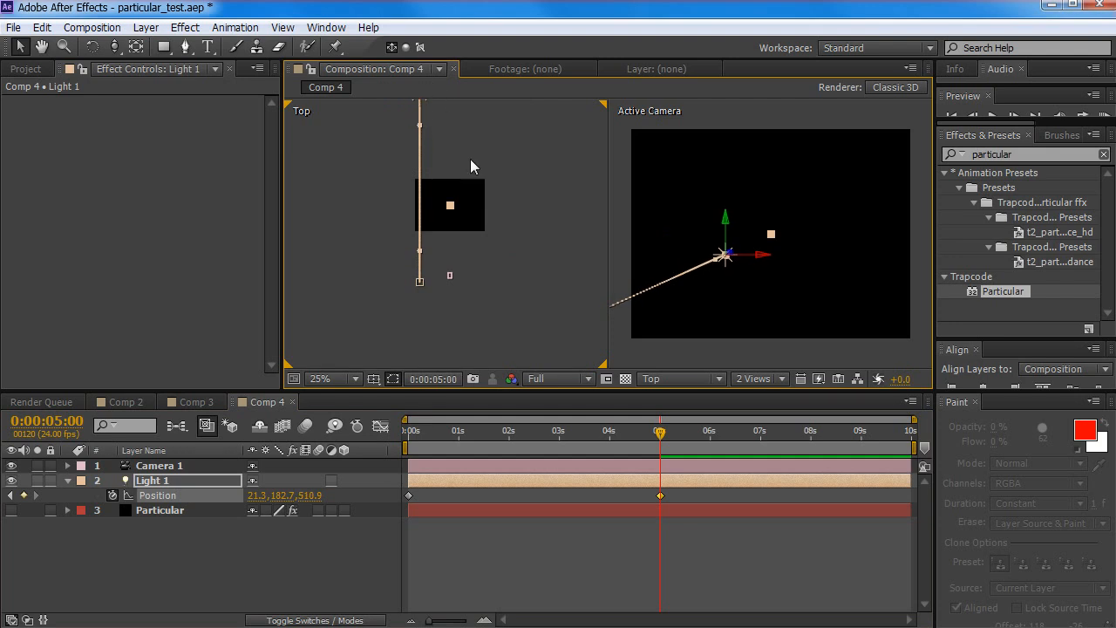
Shift Light 1 sideways and deeper at 5 seconds to about 209.3, 182.7, 582.9 so its path runs diagonally
click(203, 573)
click(153, 481)
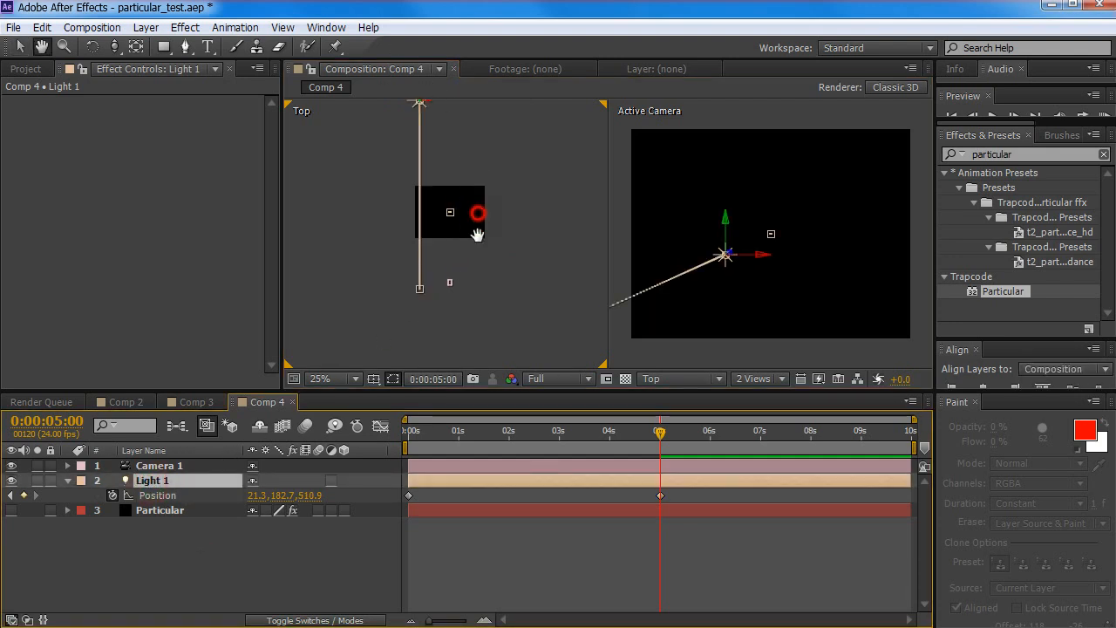
drag(456, 211, 450, 242)
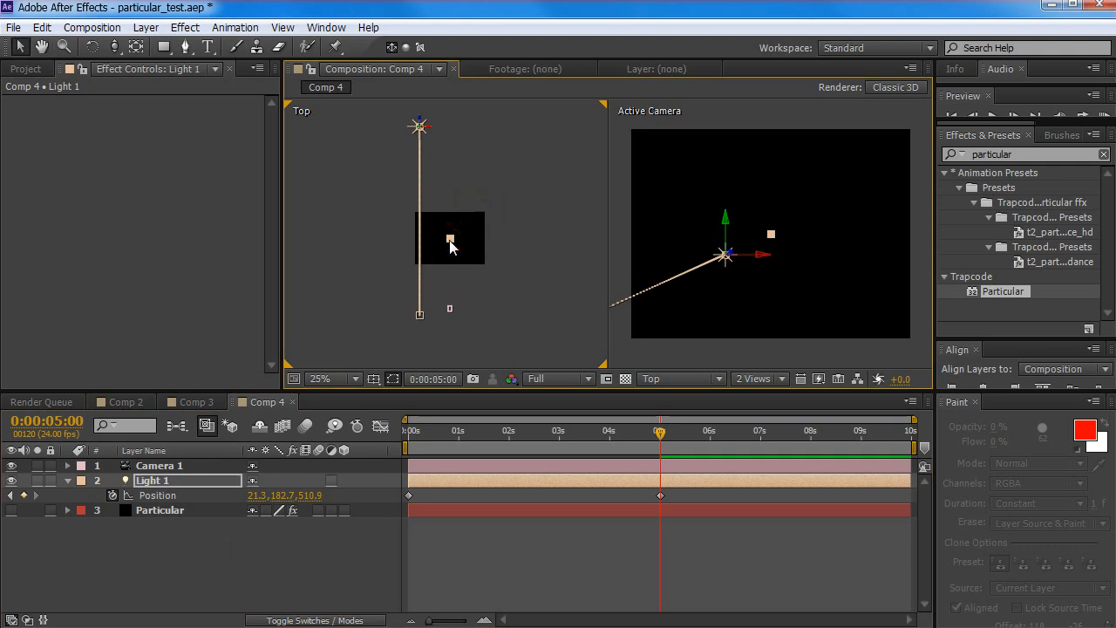
click(264, 541)
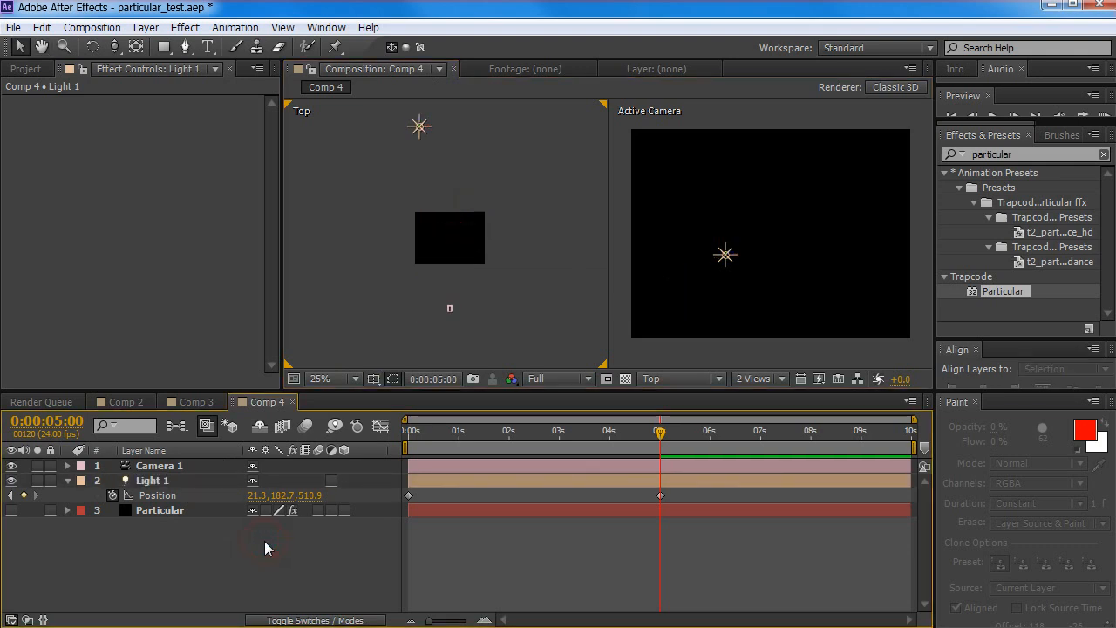
click(150, 481)
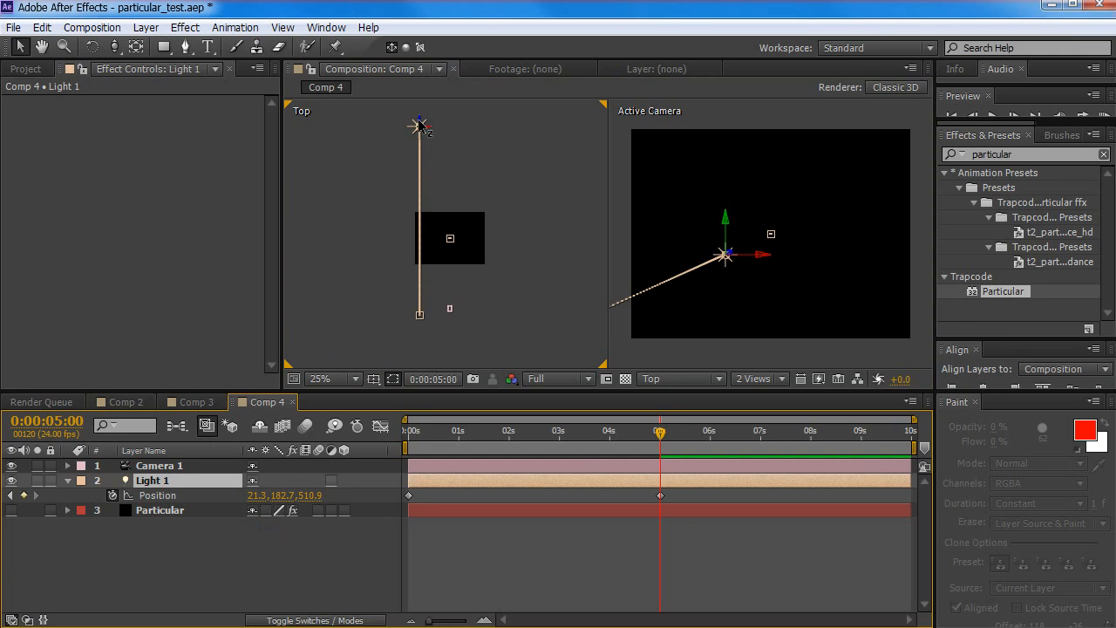
drag(434, 129, 475, 113)
key(period)
key(period)
key(period)
key(comma)
key(comma)
key(comma)
key(comma)
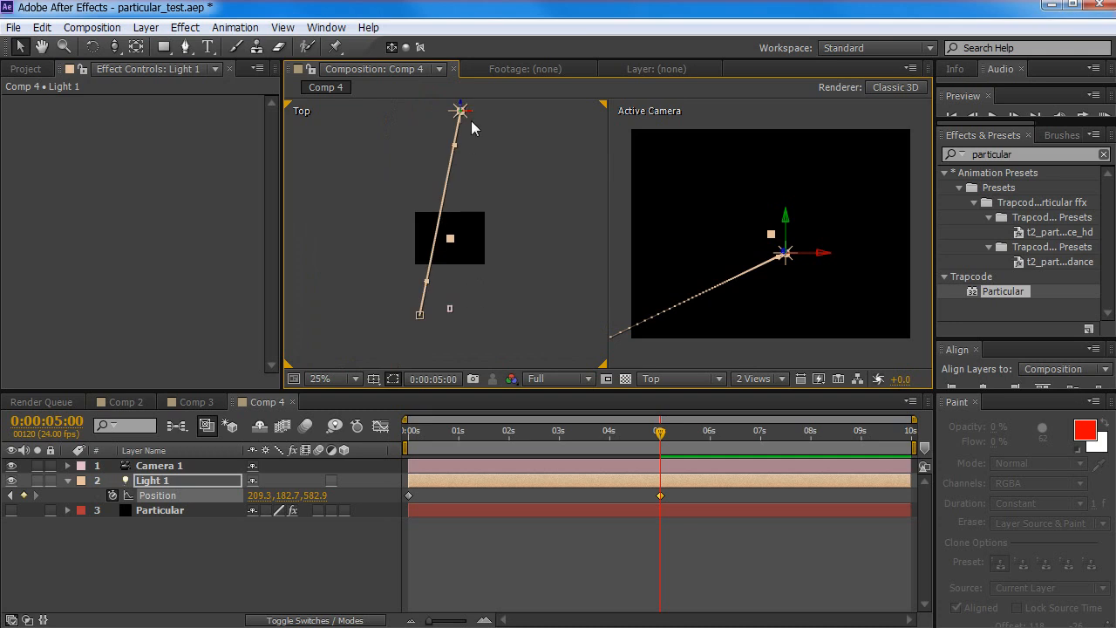
Fine-tune Light 1's end position at 5 seconds to about 173.3, 182.7, 686.9 in the Top view
mouse_move(471, 114)
mouse_down()
mouse_move(456, 113)
mouse_move(468, 123)
mouse_move(456, 102)
mouse_up()
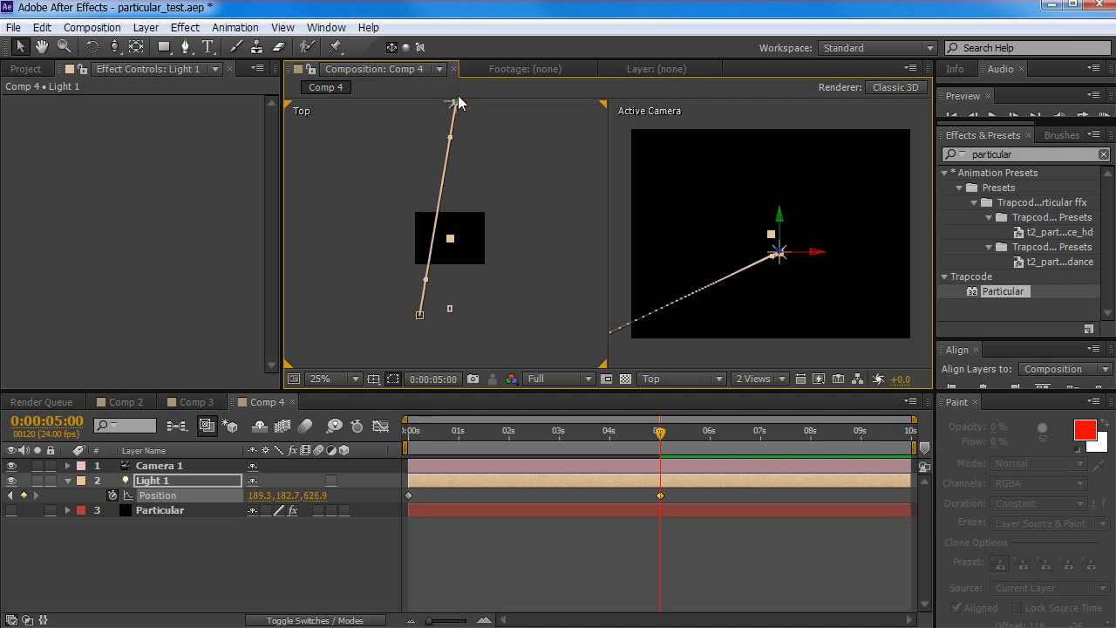
drag(493, 157, 492, 201)
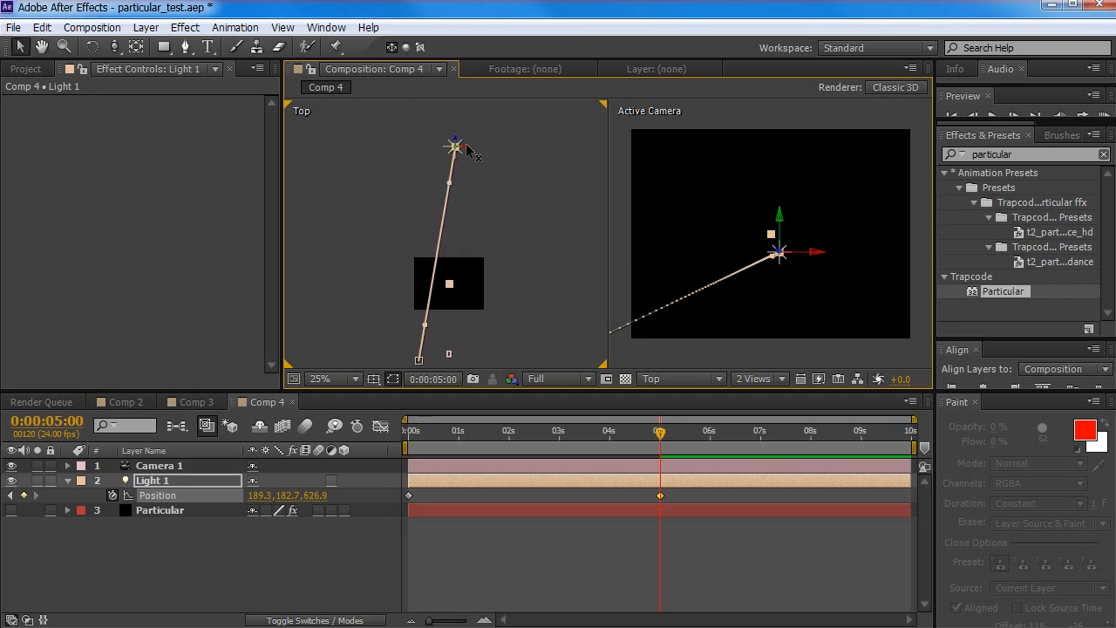
drag(467, 150, 459, 131)
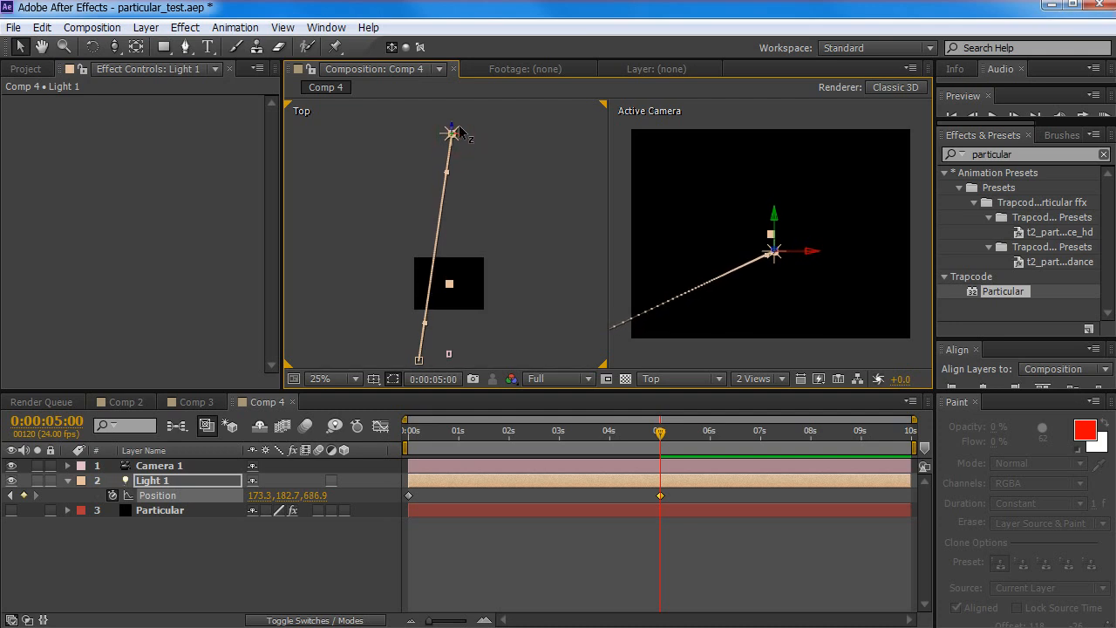
scroll(492, 281, down, 1)
key(space)
mouse_move(498, 287)
mouse_down()
mouse_move(498, 266)
mouse_move(479, 292)
mouse_up()
scroll(490, 273, up, 1)
key(space)
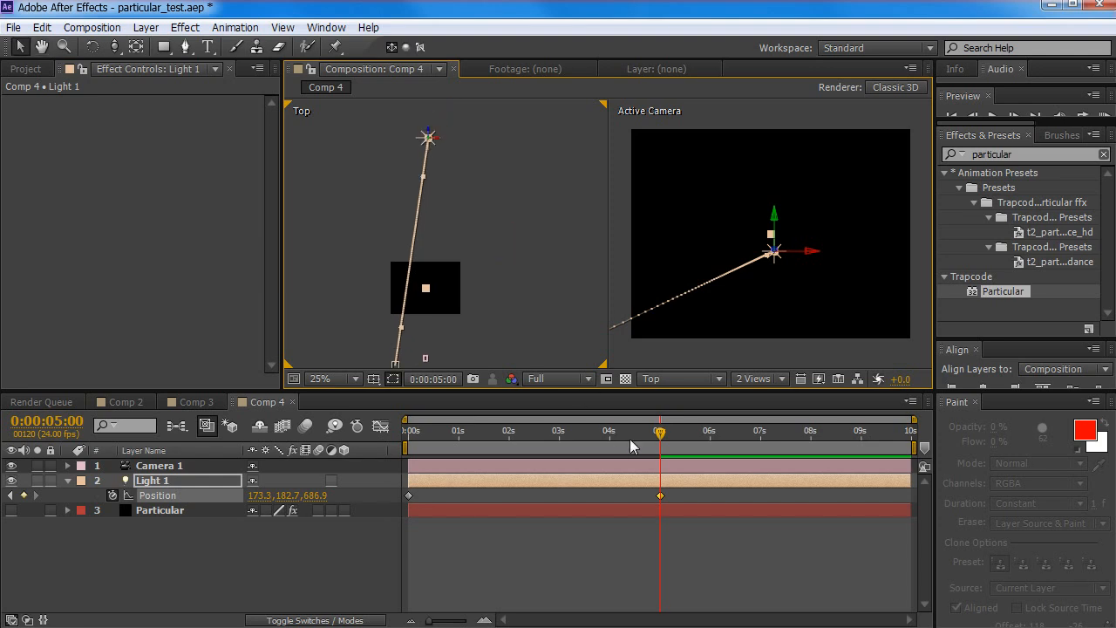
Preview Light 1's movement from the first frame and scrub through the animation in both views
drag(645, 435, 352, 458)
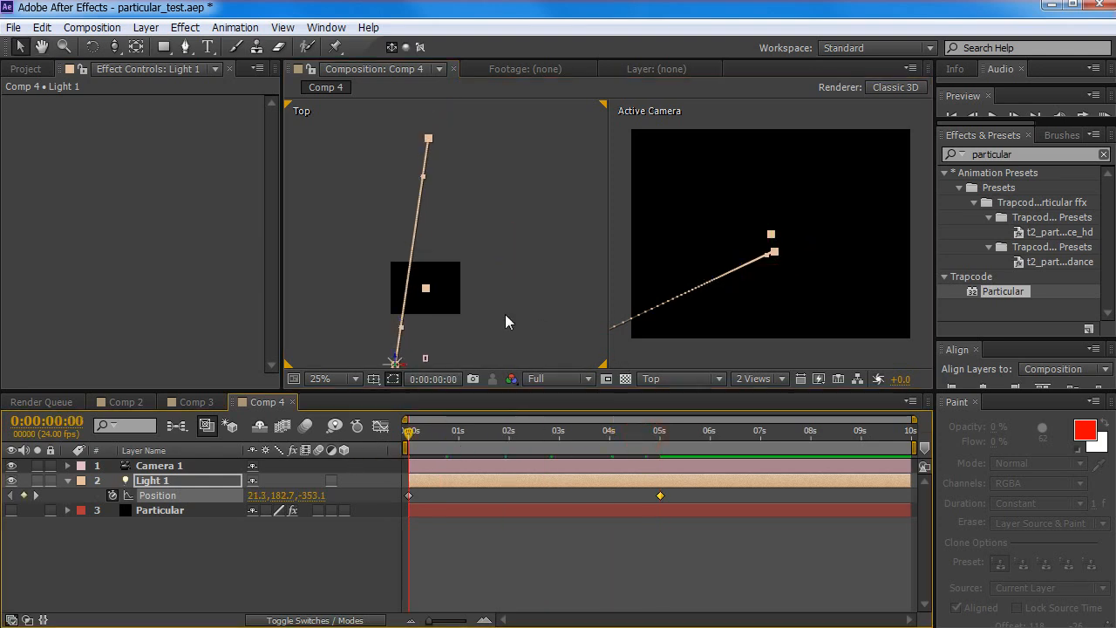
key(KP_0)
click(422, 433)
drag(613, 445, 464, 481)
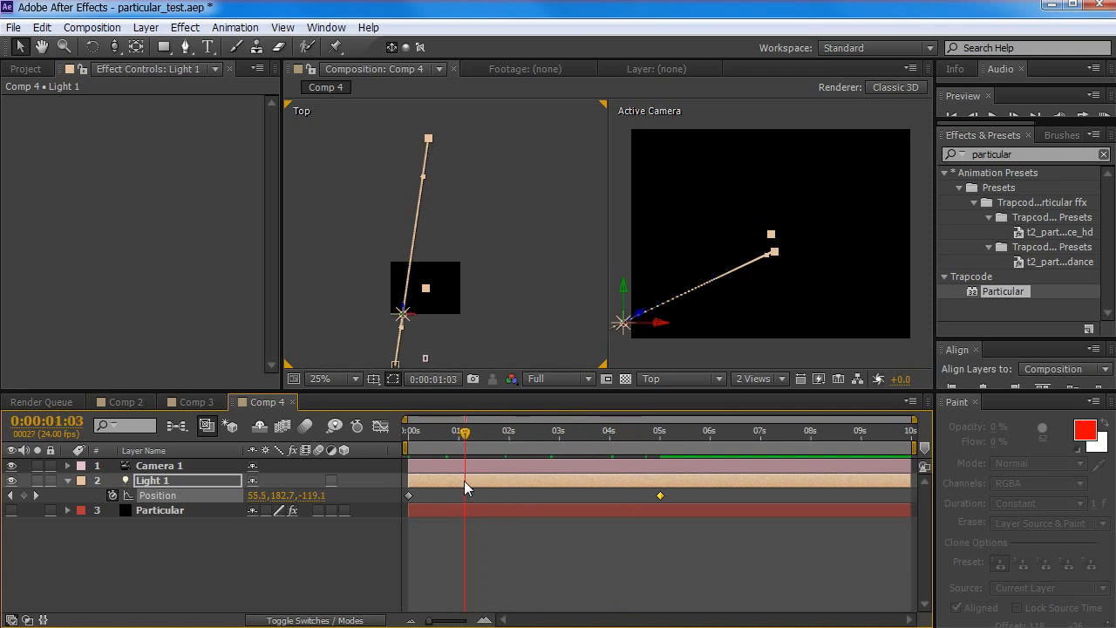
At 1 second, keyframe Light 1 sideways along X in the Top view to about 343.7, 182.7, -145.1
click(462, 431)
drag(463, 436, 458, 441)
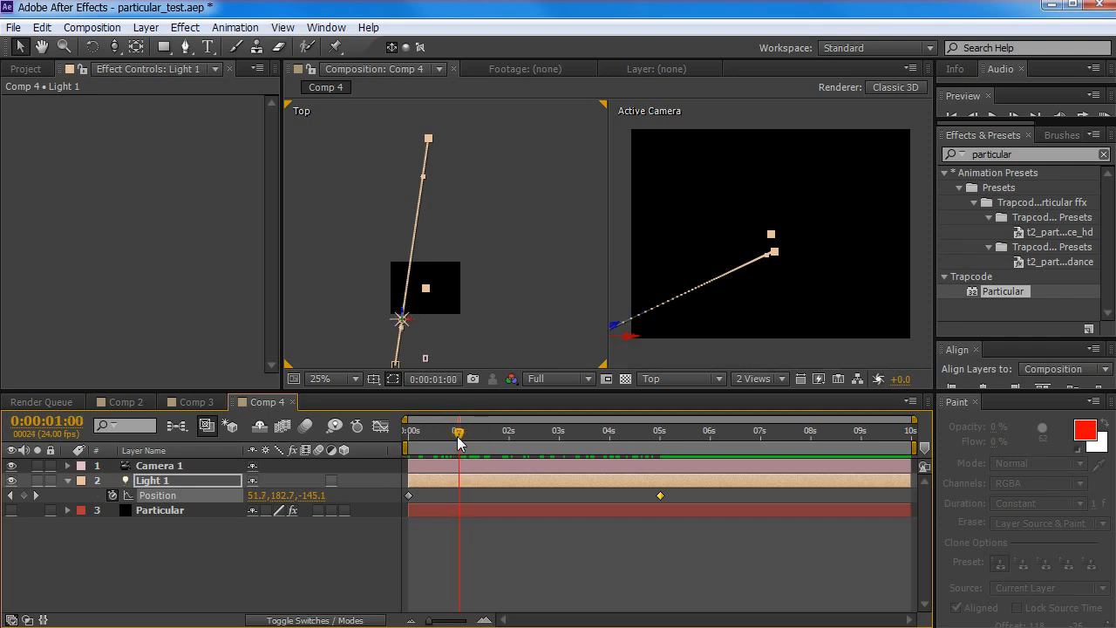
click(630, 339)
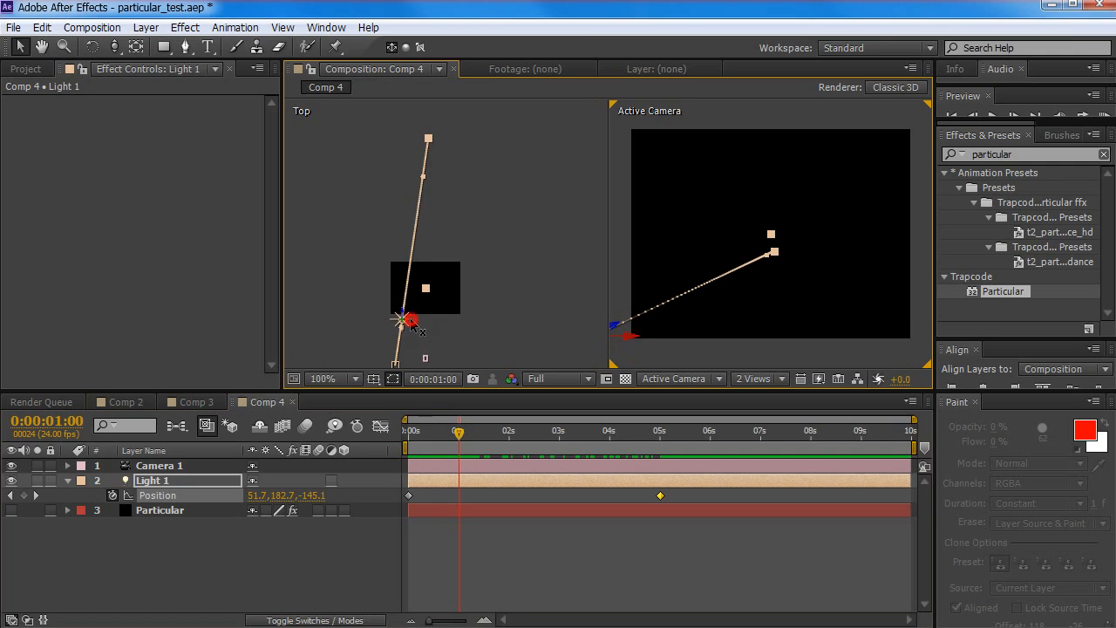
drag(411, 322, 475, 324)
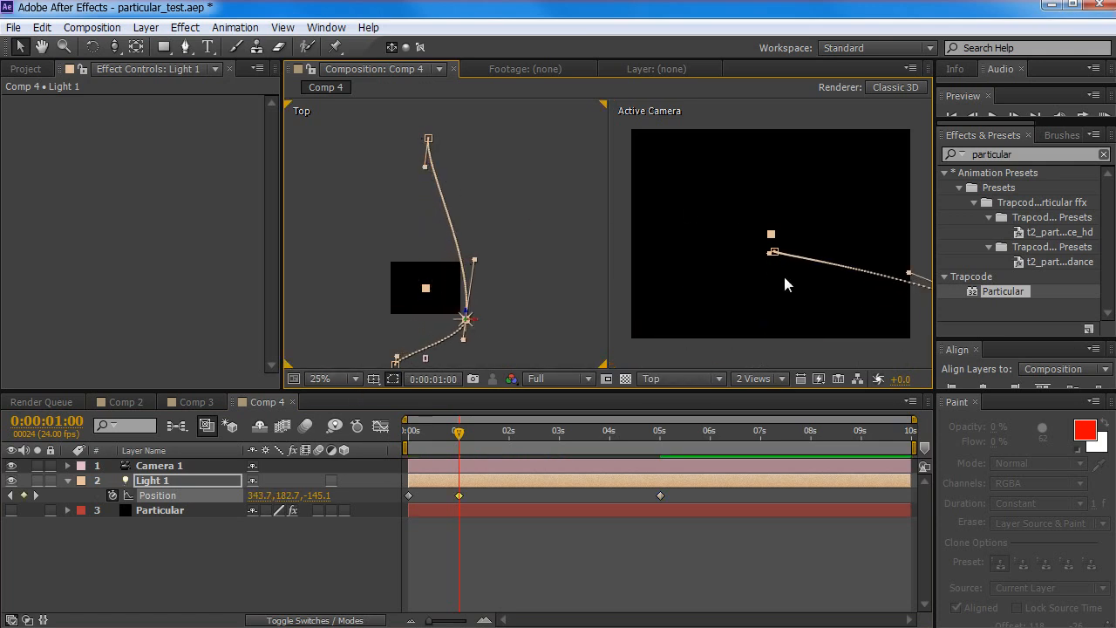
Examine Light 1's curved motion path inside and outside the frame in the Active Camera view
scroll(774, 283, down, 1)
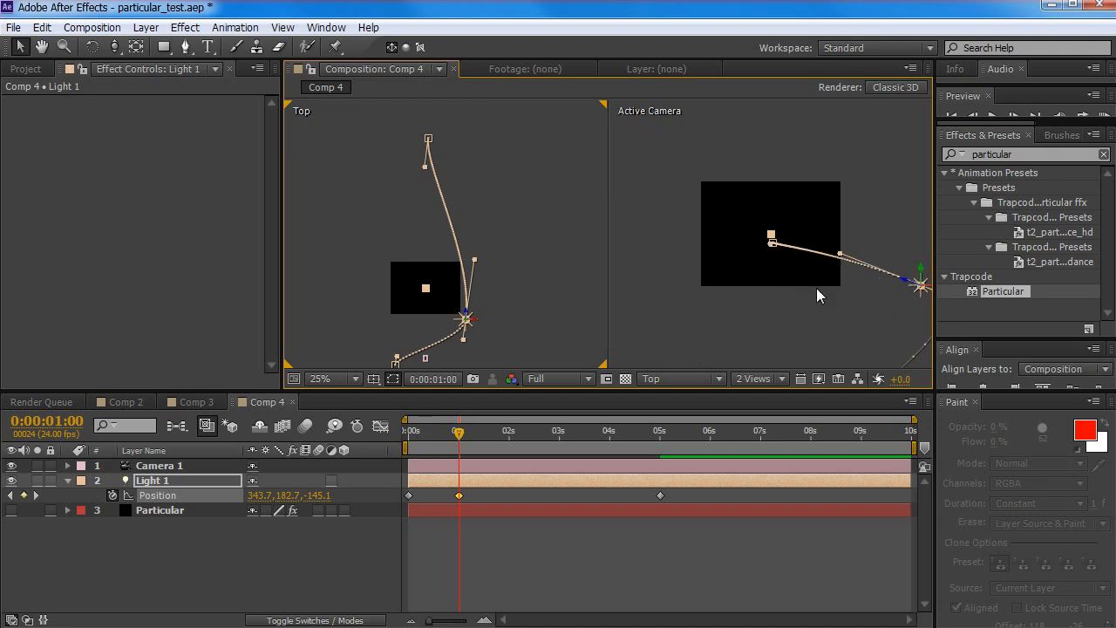
scroll(818, 288, down, 1)
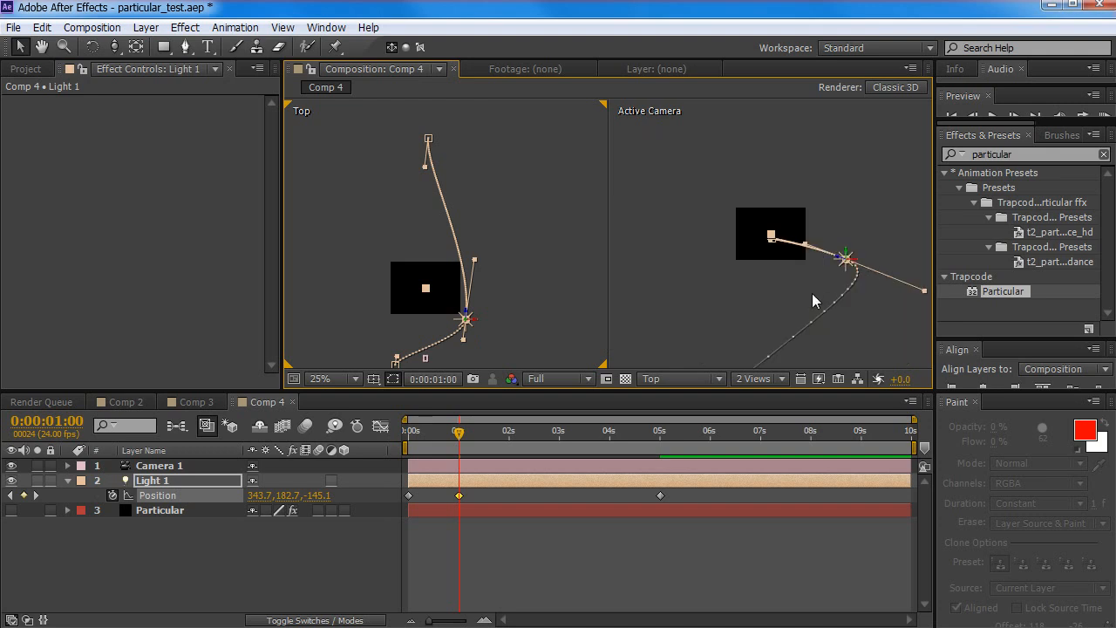
scroll(811, 293, up, 2)
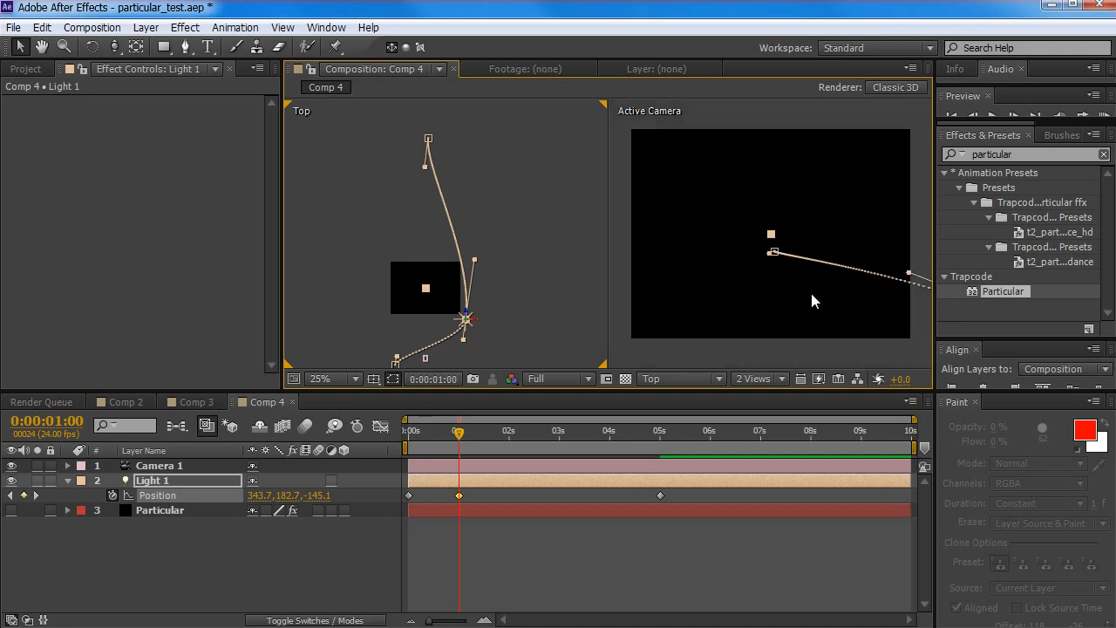
scroll(811, 293, down, 2)
scroll(811, 294, up, 1)
scroll(811, 294, down, 1)
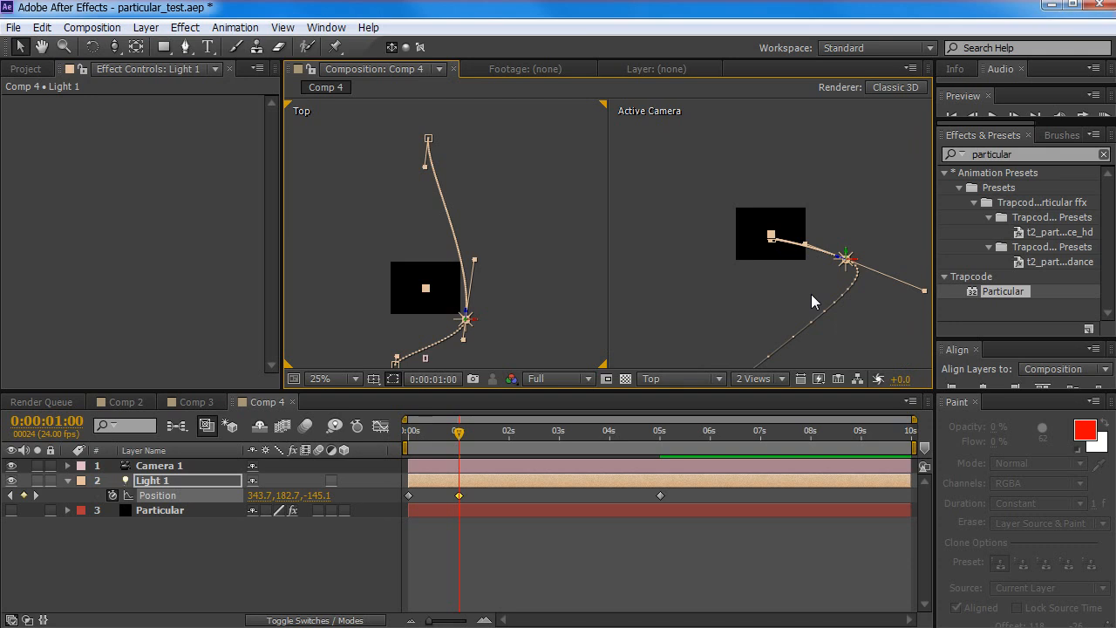
scroll(811, 293, up, 1)
scroll(811, 293, down, 1)
scroll(811, 293, up, 2)
scroll(811, 293, down, 1)
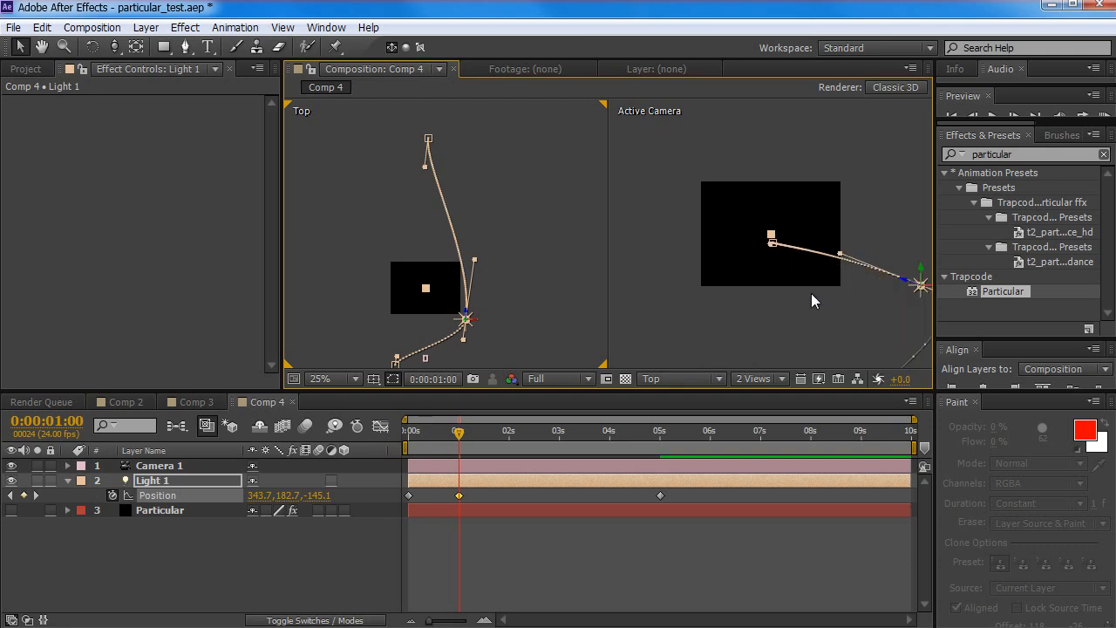
scroll(811, 293, down, 2)
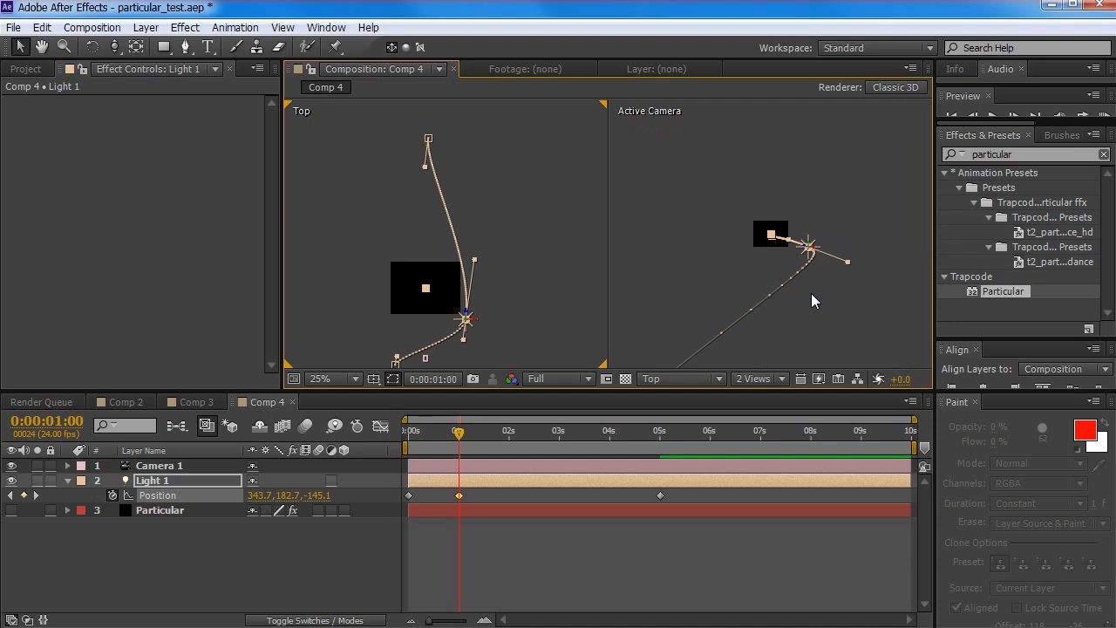
scroll(811, 293, up, 2)
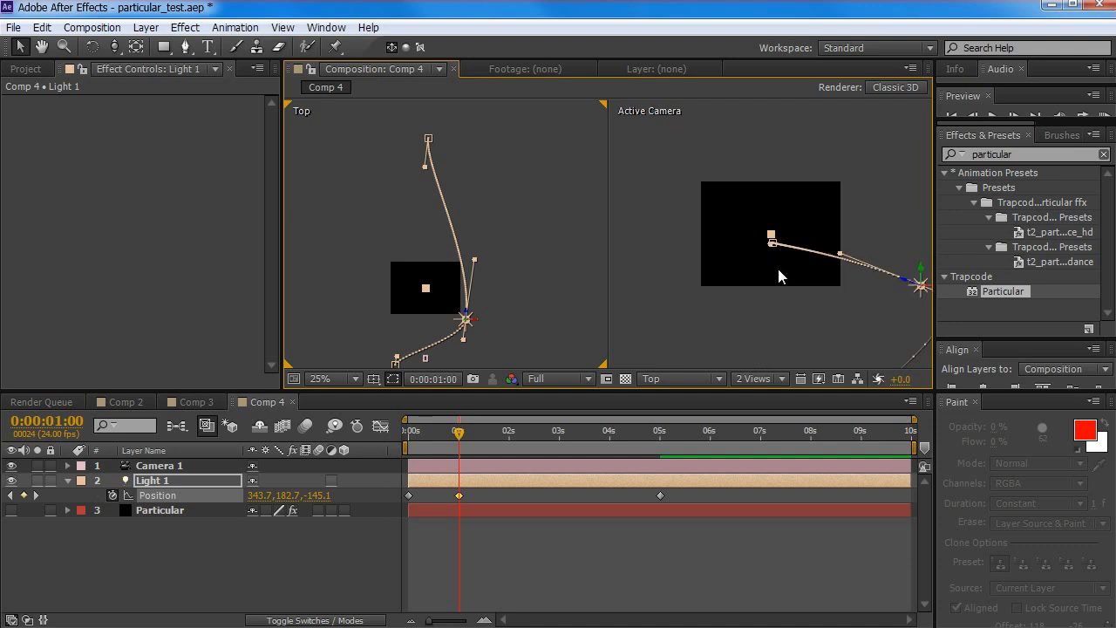
scroll(778, 270, up, 1)
scroll(779, 270, down, 1)
At 1 second, raise Light 1 along Y in the Active Camera view to about 343.7, 42.7, -145.1
key(z)
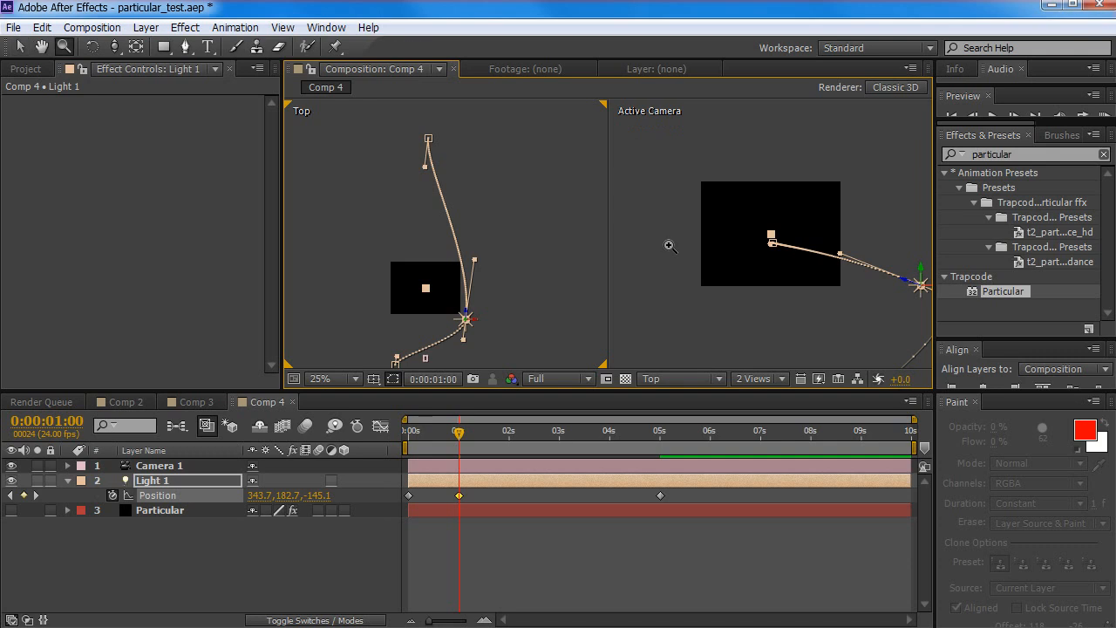
click(670, 246)
alt+click(784, 249)
alt+click(782, 253)
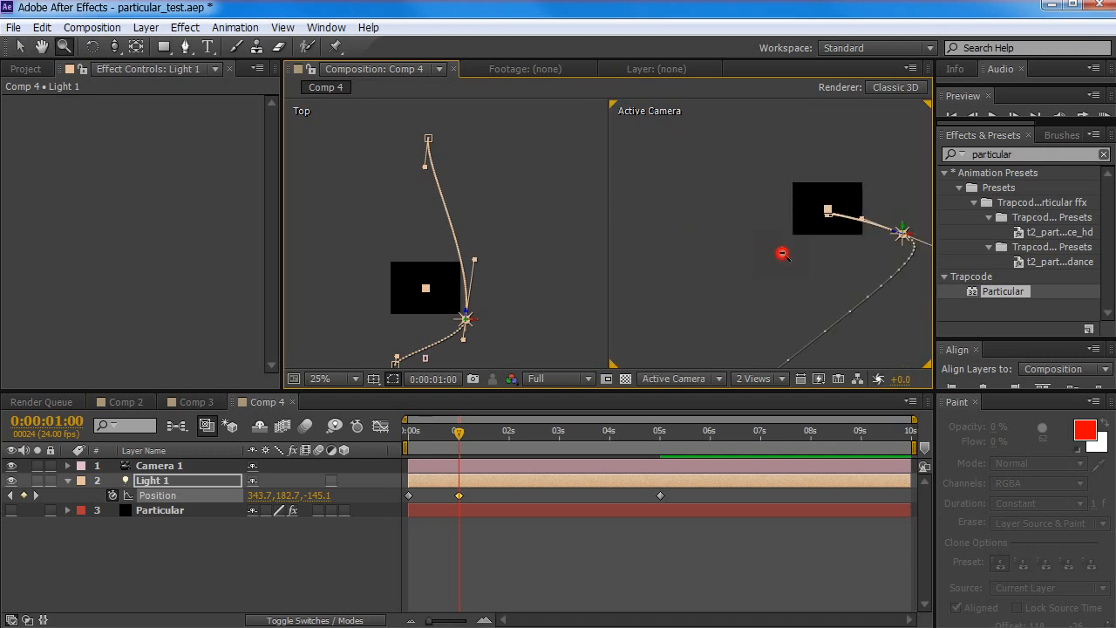
key(h)
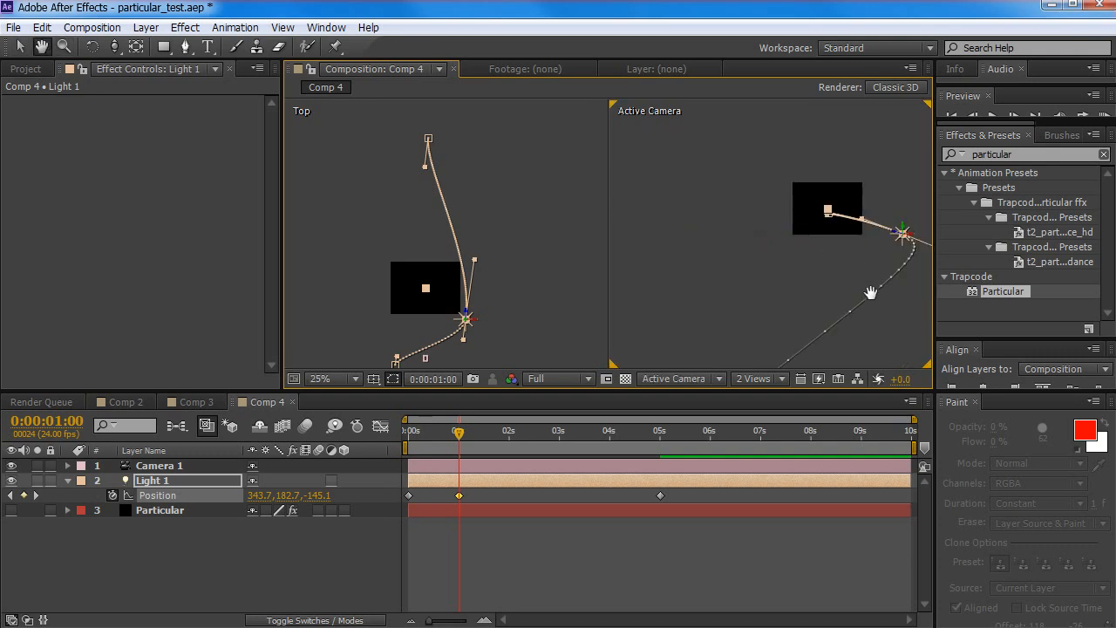
drag(846, 292, 753, 247)
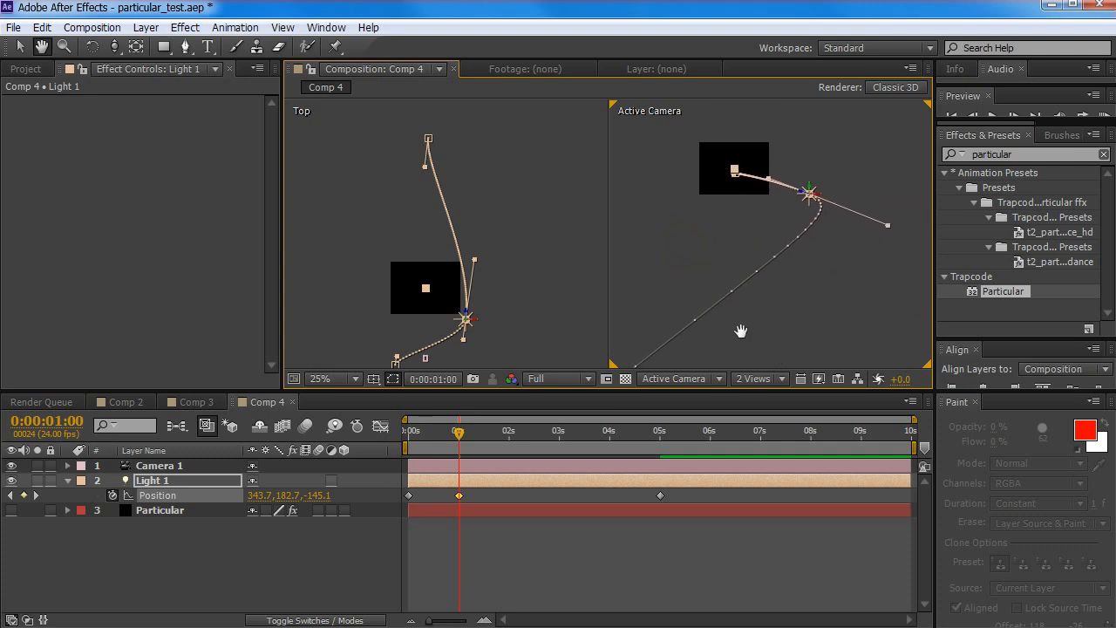
drag(756, 290, 820, 279)
key(z)
click(804, 294)
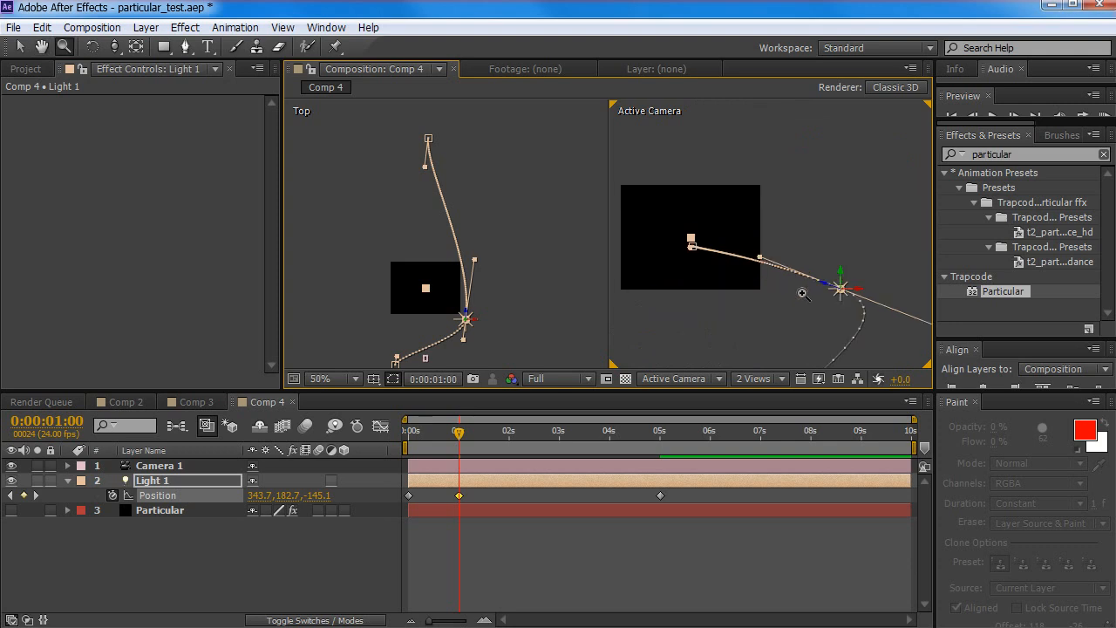
key(v)
key(space)
drag(760, 316, 776, 288)
drag(859, 247, 861, 188)
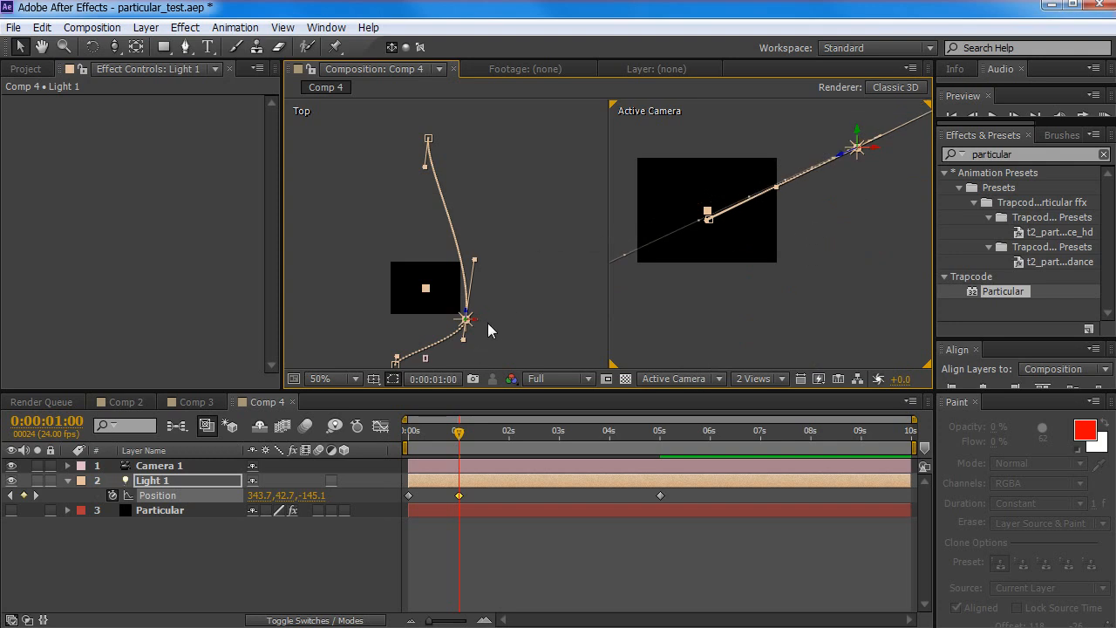
Bend the start of Light 1's motion path by pulling the first keyframe's direction handle sideways in the Top view
key(space)
drag(511, 324, 523, 312)
mouse_move(460, 436)
mouse_down()
mouse_move(375, 448)
mouse_move(477, 438)
mouse_up()
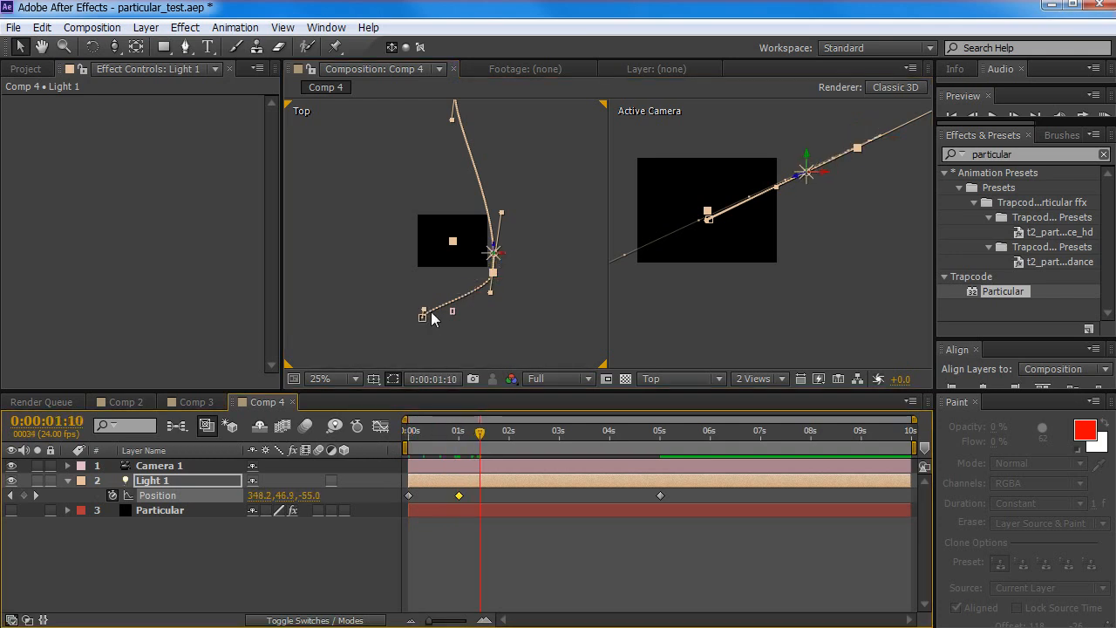
scroll(471, 310, up, 4)
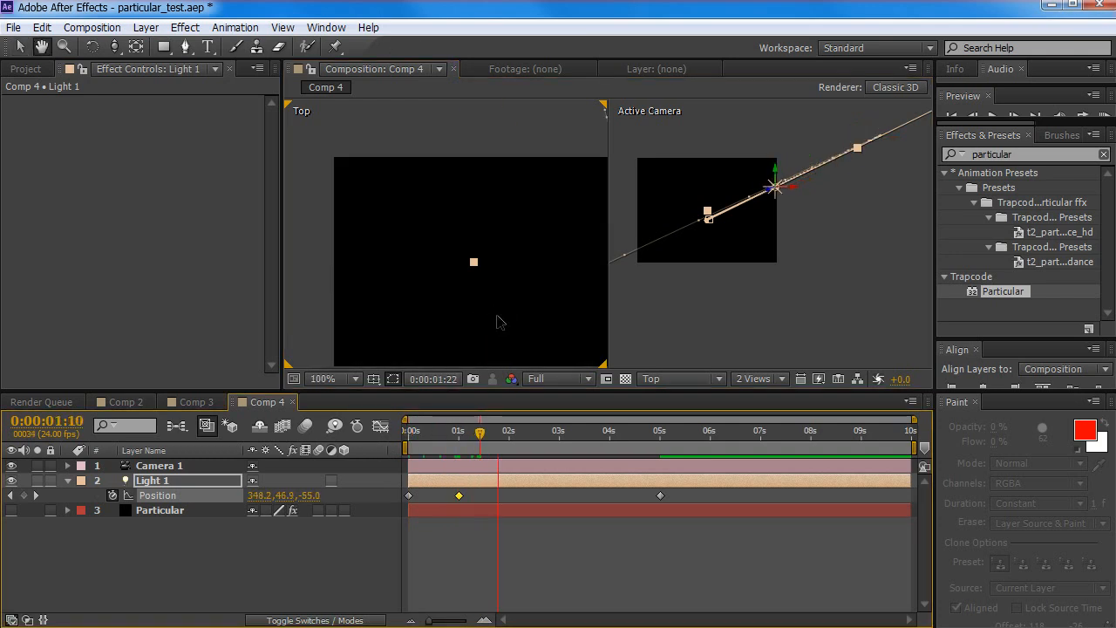
key(space)
scroll(490, 333, down, 2)
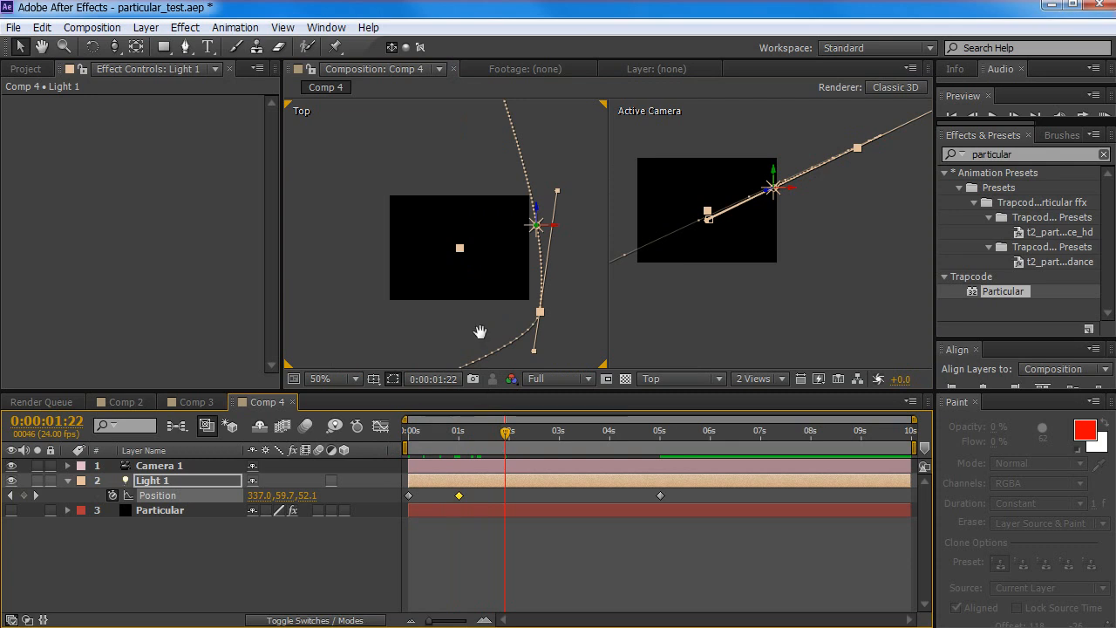
drag(480, 324, 518, 236)
key(v)
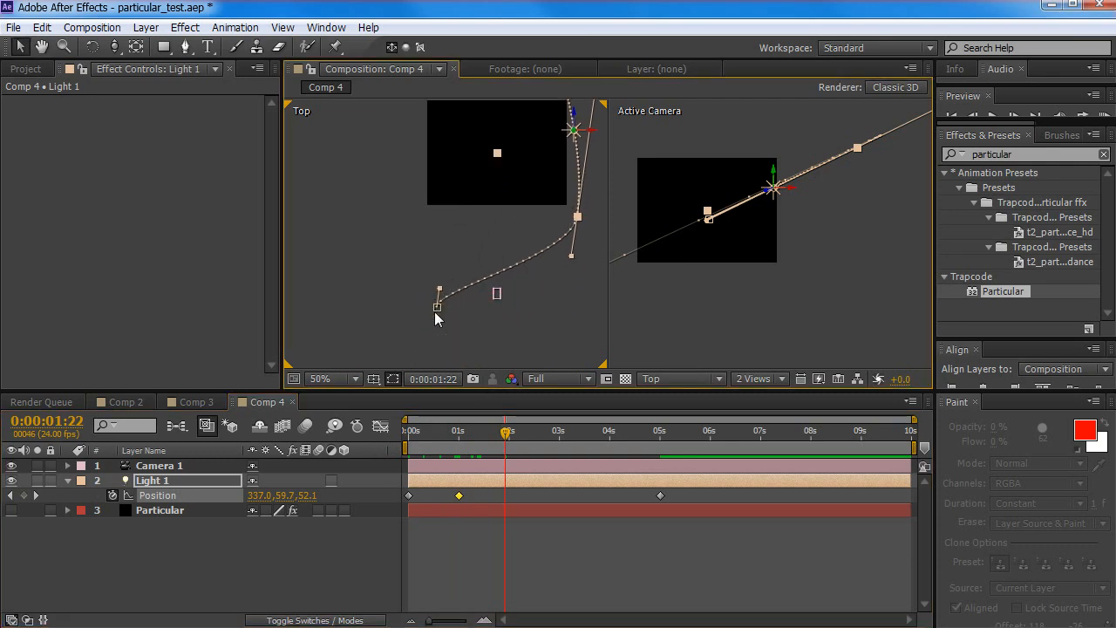
drag(440, 293, 469, 305)
drag(527, 232, 485, 294)
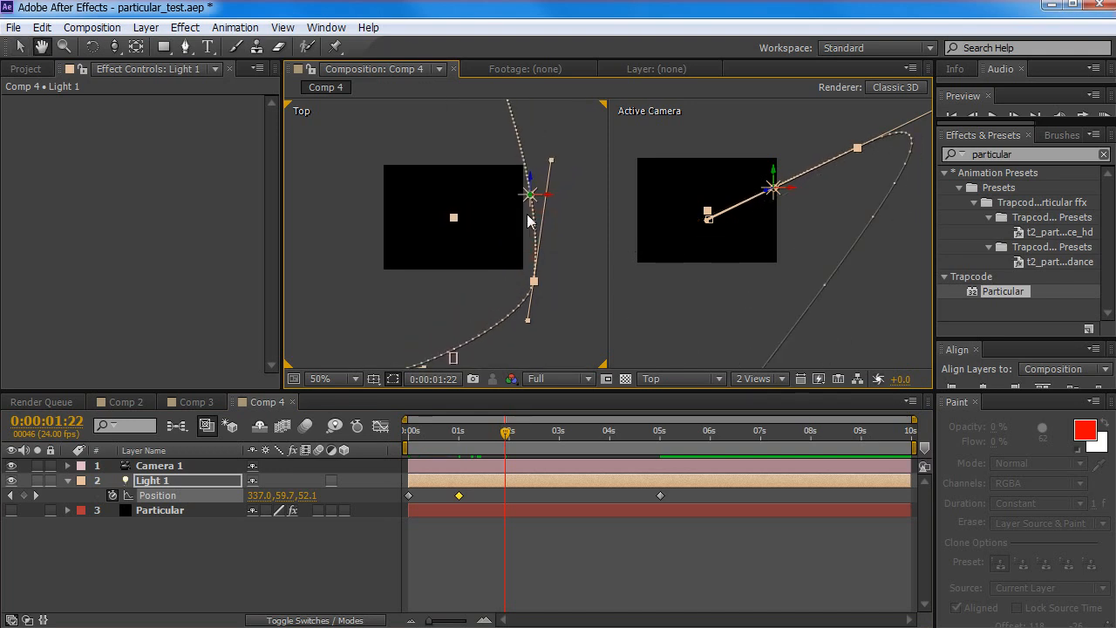
mouse_move(513, 434)
mouse_down()
mouse_move(406, 436)
mouse_move(526, 441)
mouse_up()
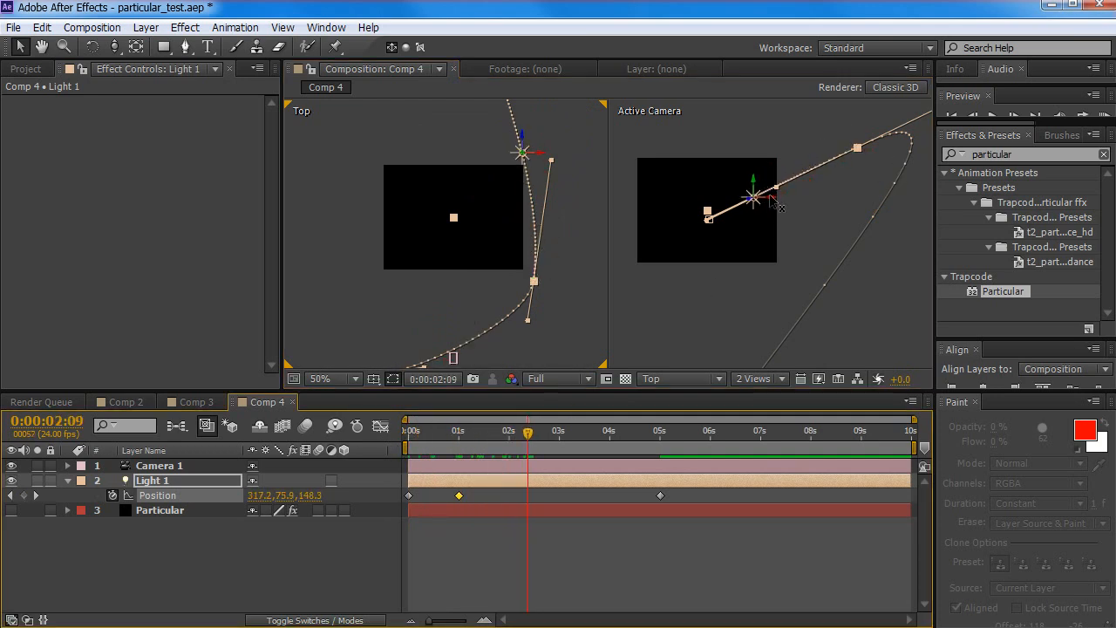
drag(779, 207, 667, 210)
drag(528, 496, 513, 496)
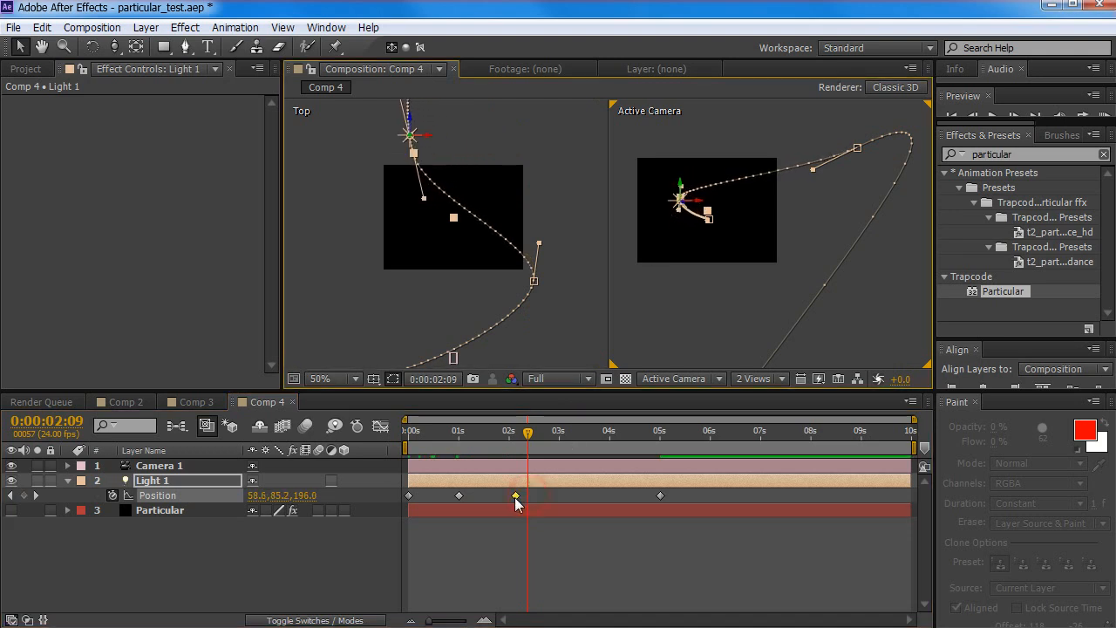
key(ctrl+z)
key(ctrl+z)
key(ctrl+z)
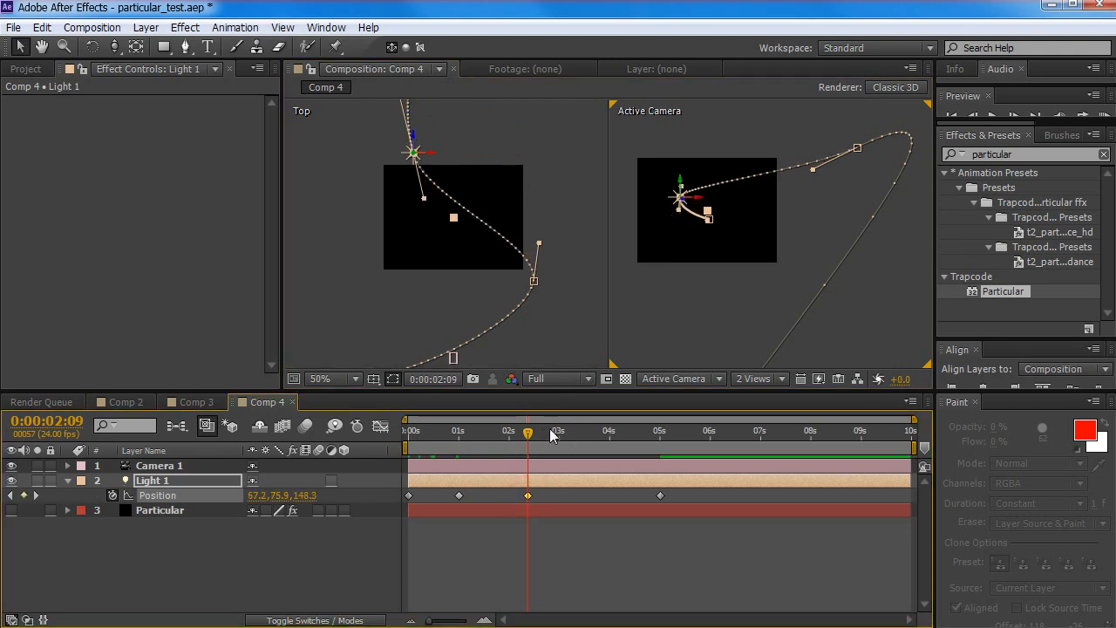
At 0:00:02:02, keyframe Light 1 across to the frame's opposite side in the Active Camera view, at about -1.4, 111.2, 87.3
drag(530, 432, 513, 435)
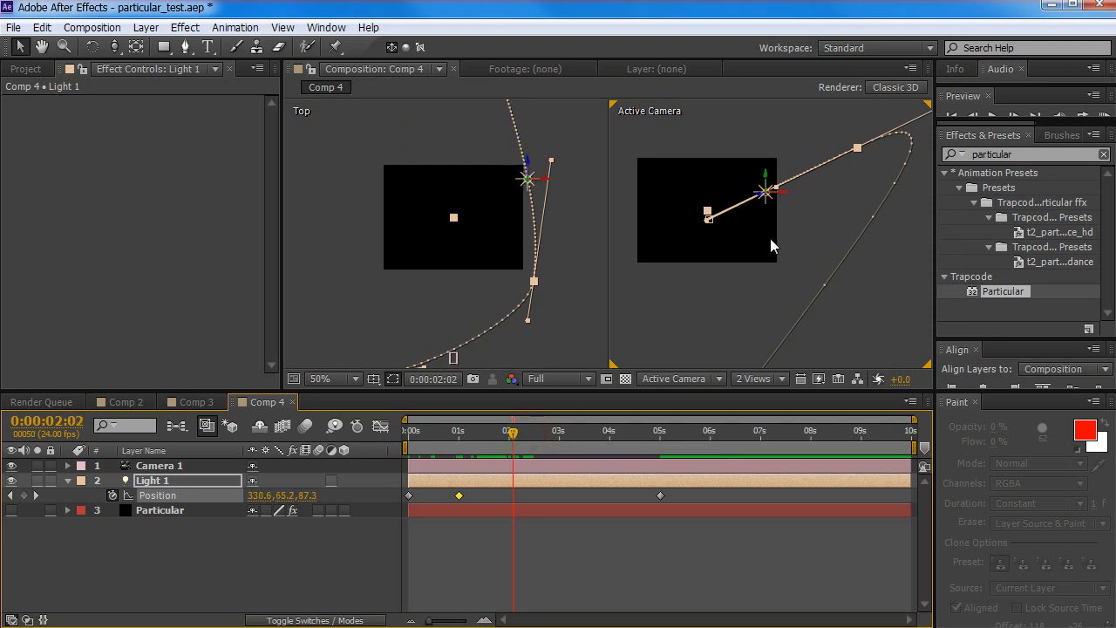
drag(788, 199, 650, 192)
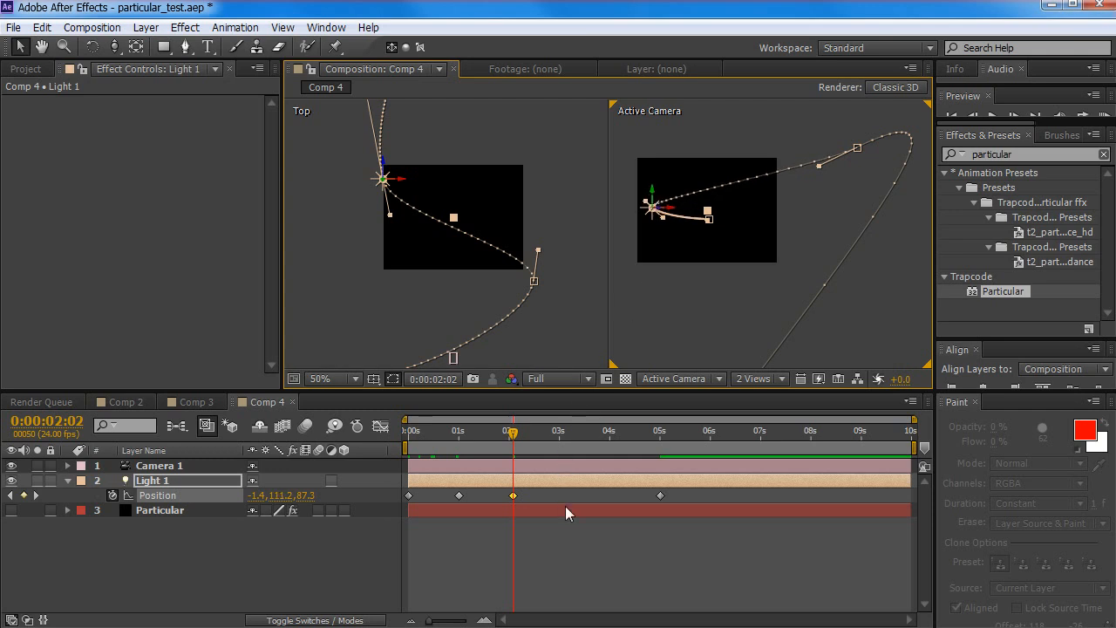
Zigzag Light 1 in the Top view with keyframes at 0:00:03:03, about 266.4, 144.9, 310.6, and 0:00:04:02, about 105.5, 169.4, 508.0
drag(512, 443, 571, 441)
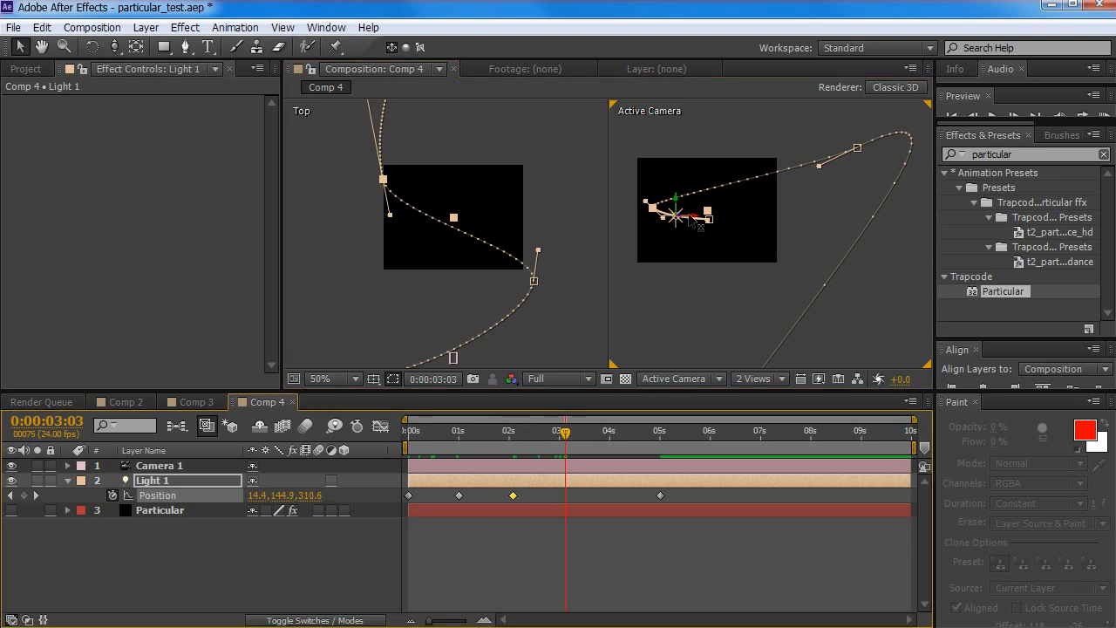
scroll(457, 232, down, 3)
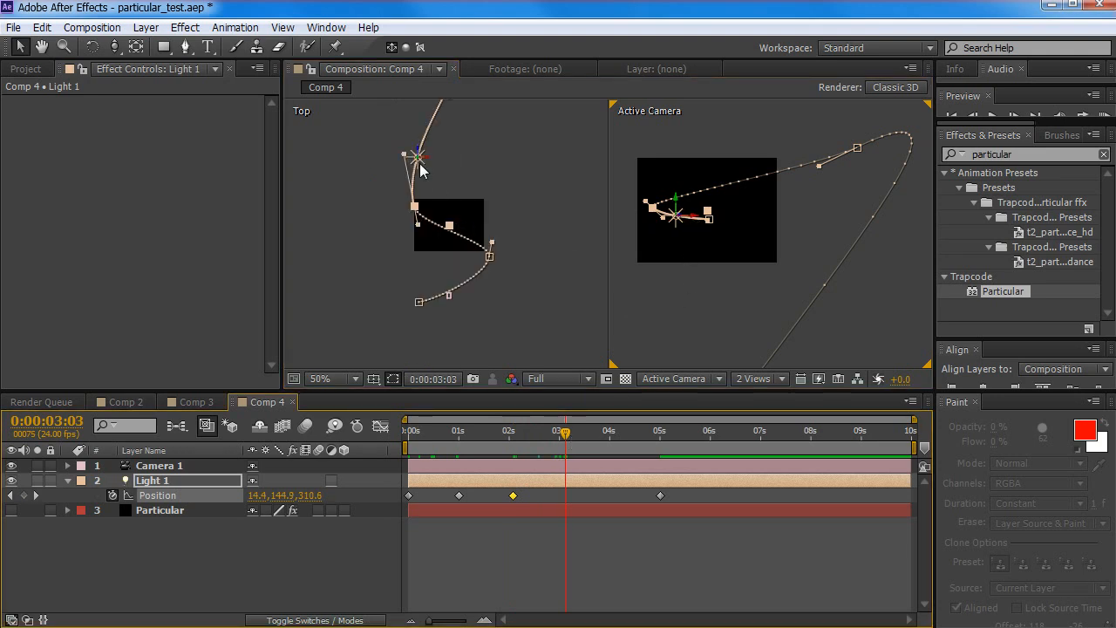
drag(427, 157, 532, 180)
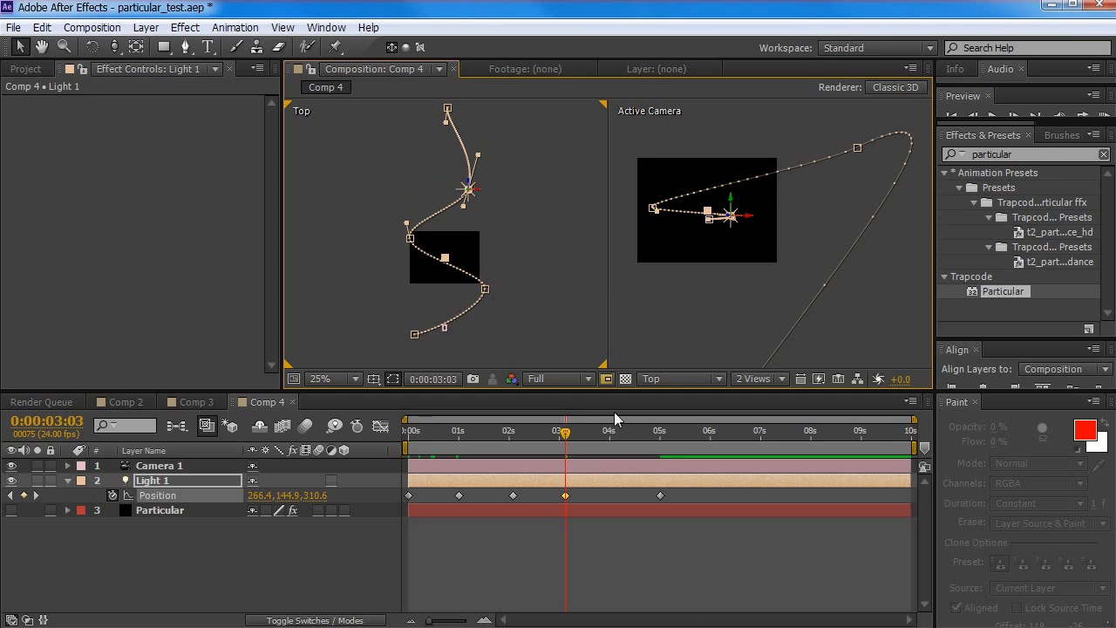
drag(565, 423, 617, 439)
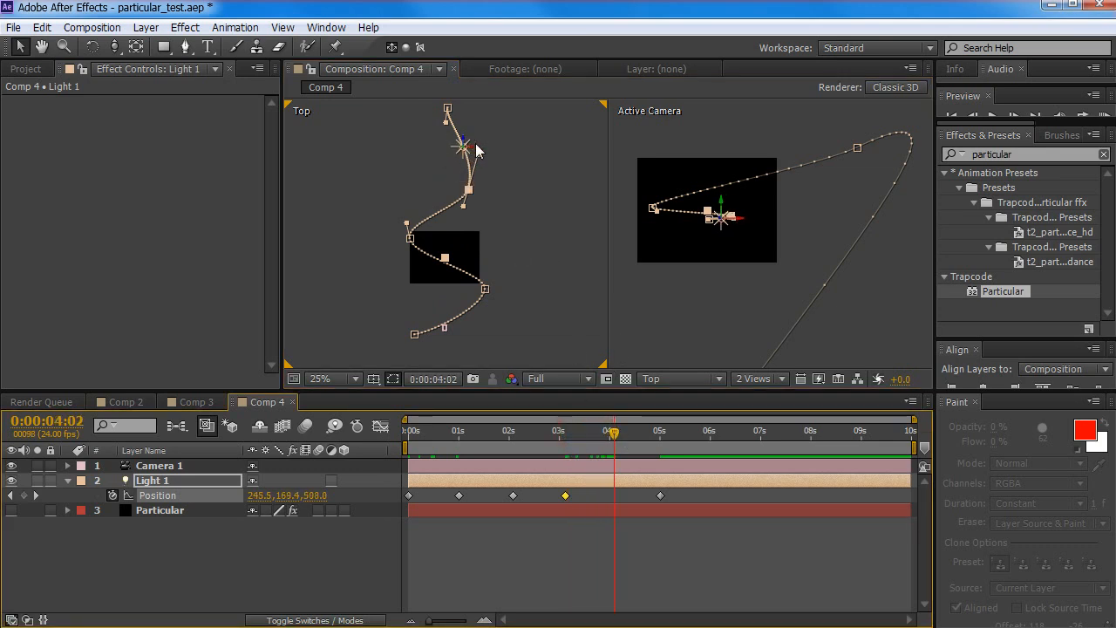
drag(473, 149, 441, 151)
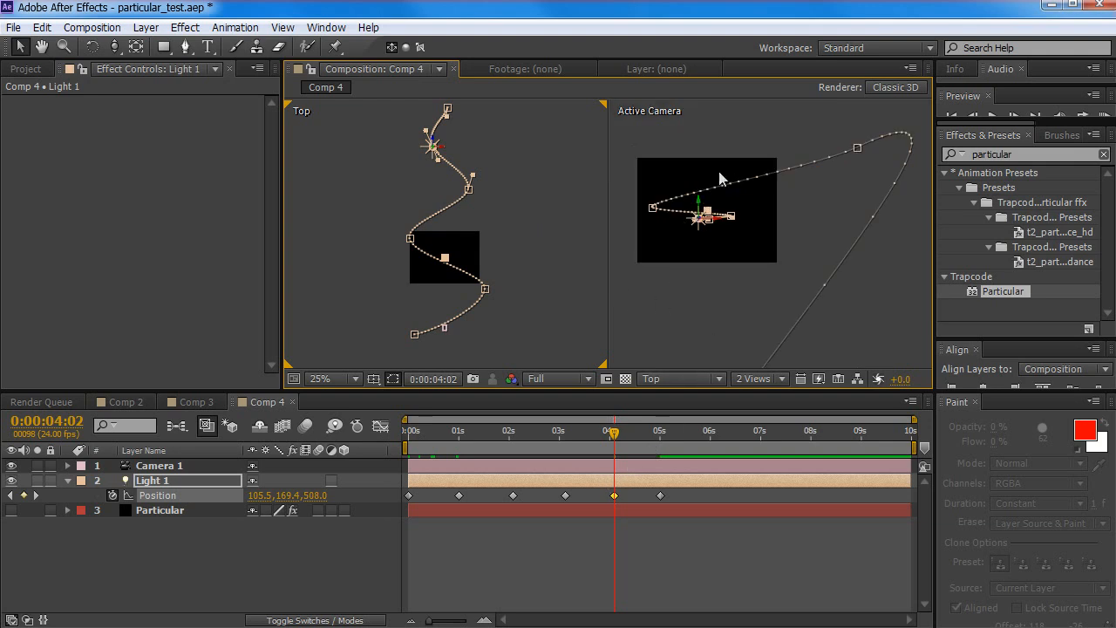
Lower Light 1's motion path points from about 2 to 5 seconds in the Active Camera view
drag(614, 433, 515, 460)
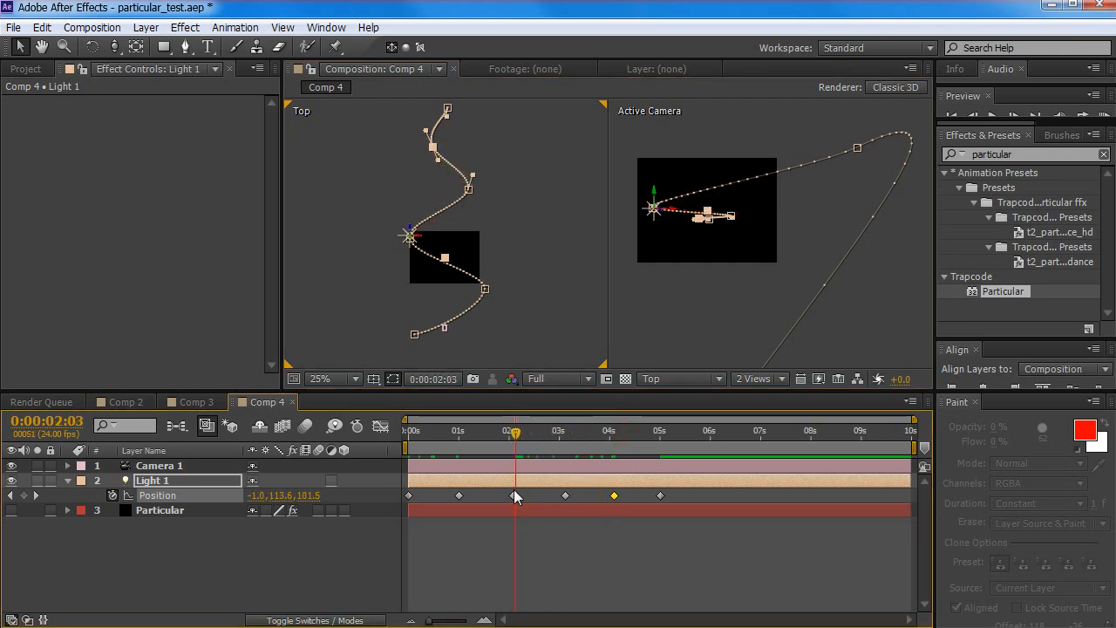
click(513, 496)
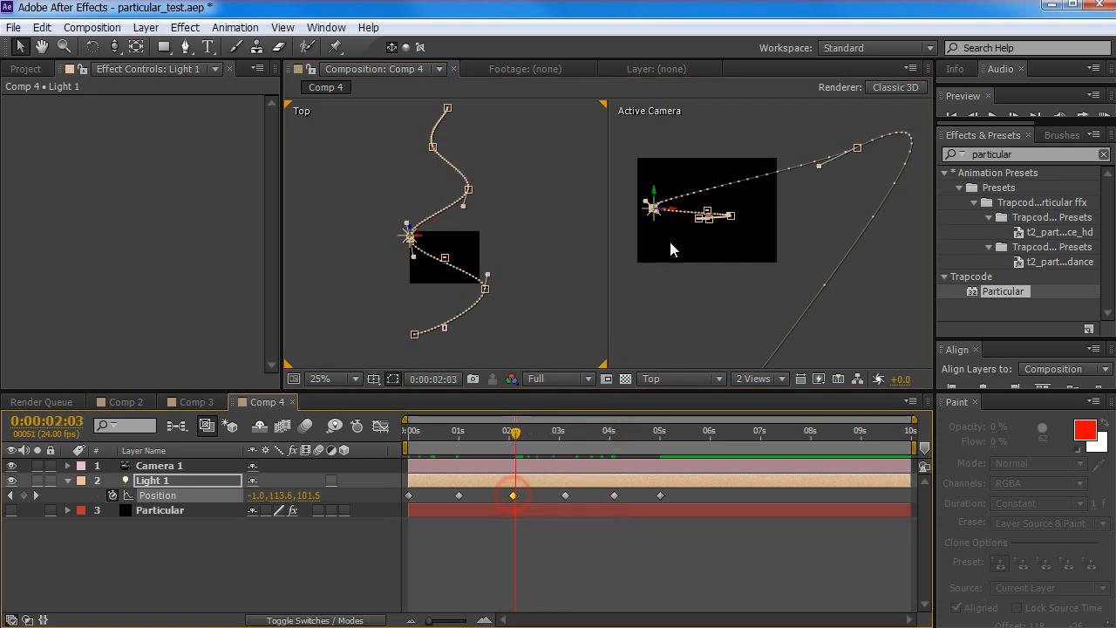
drag(515, 433, 542, 442)
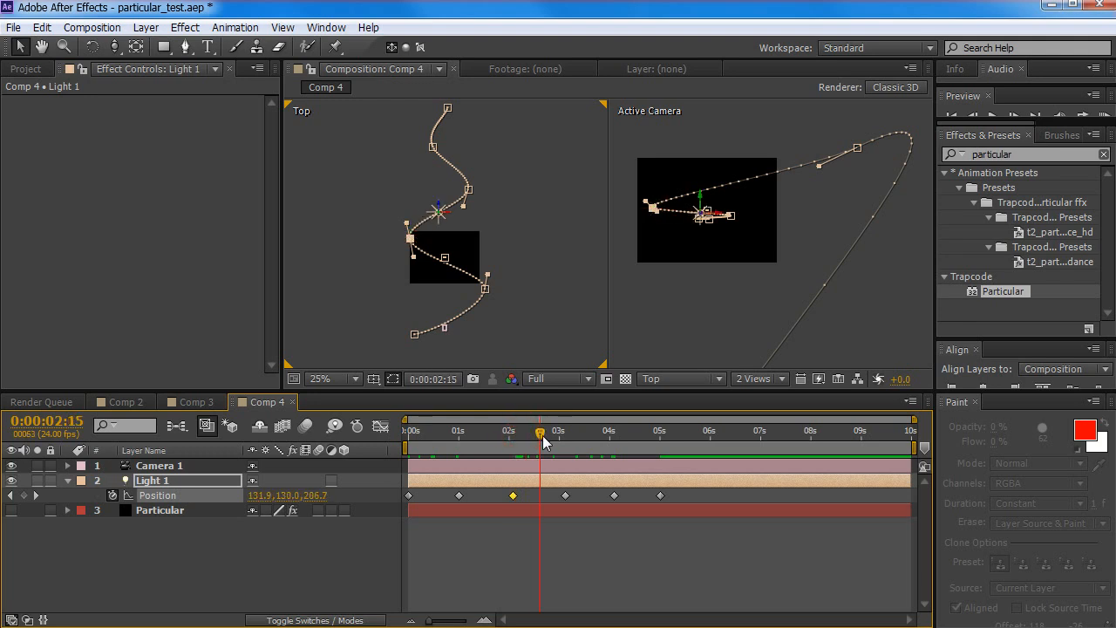
scroll(688, 281, up, 1)
key(space)
drag(660, 274, 798, 305)
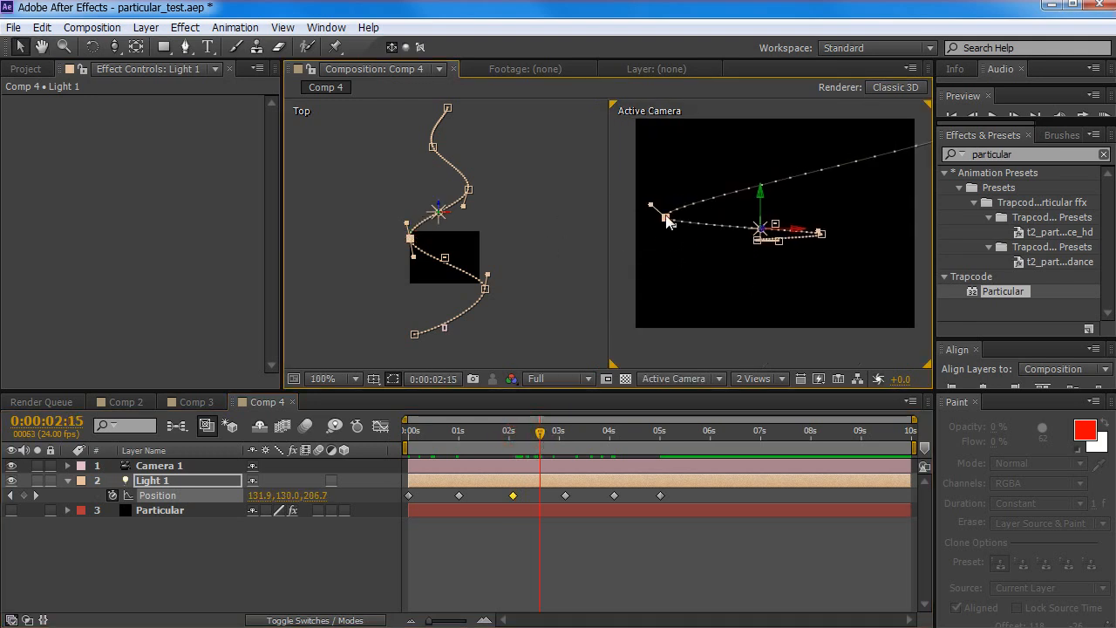
drag(669, 222, 678, 262)
drag(821, 233, 825, 260)
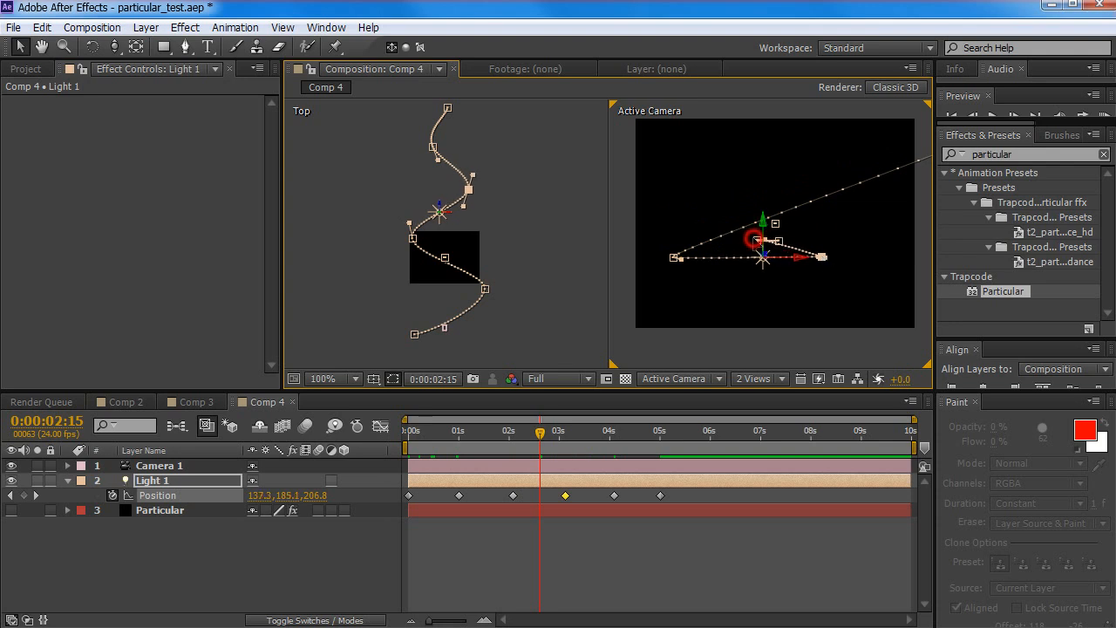
click(755, 244)
drag(755, 243, 779, 259)
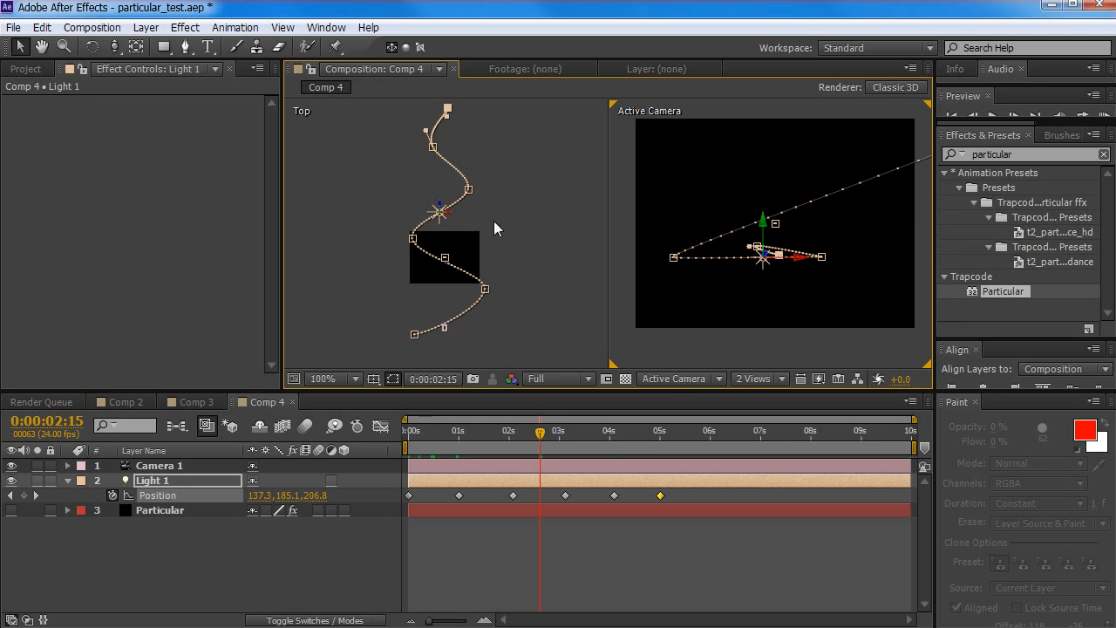
Round the far bends of Light 1's path in the Top view by adjusting the direction handles of the 5-second and 3-second keyframes
scroll(482, 194, up, 1)
key(space)
drag(506, 134, 514, 275)
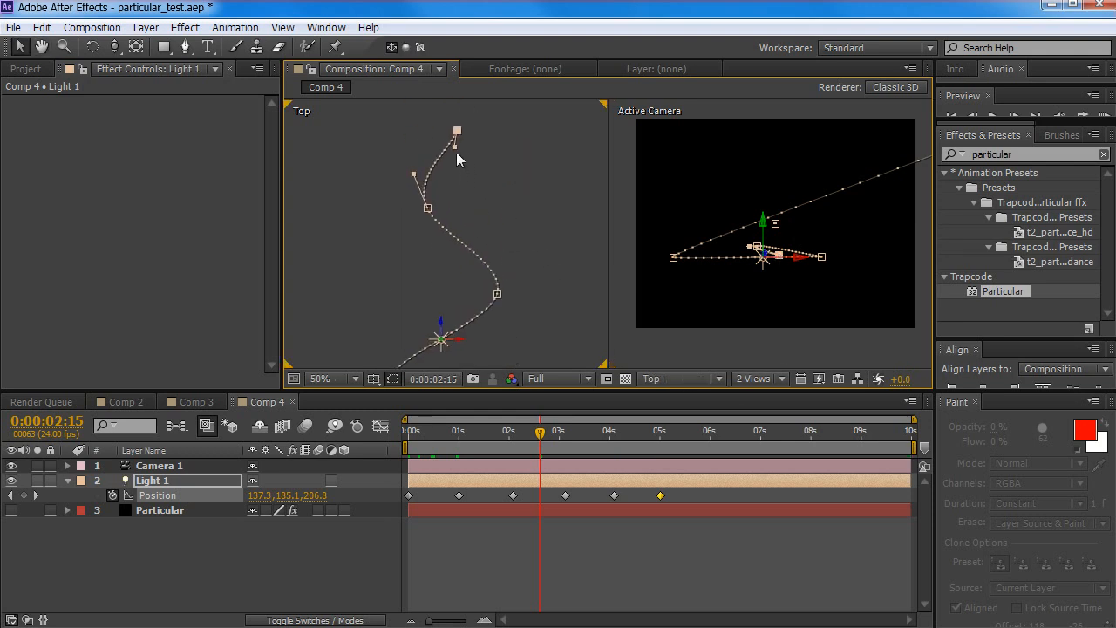
drag(453, 146, 440, 144)
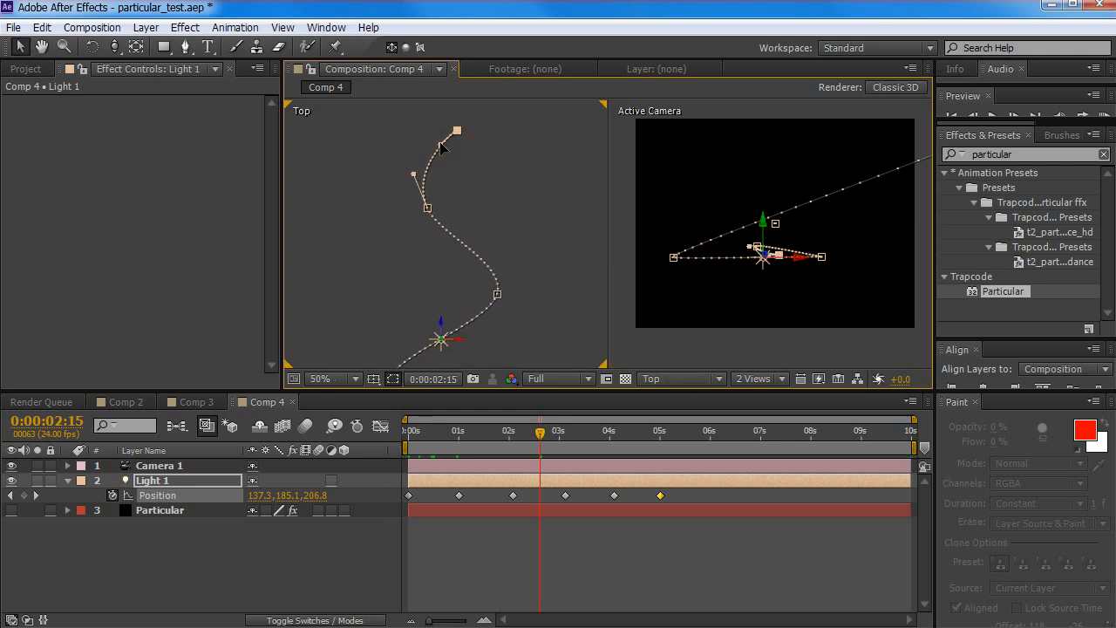
click(429, 209)
click(497, 294)
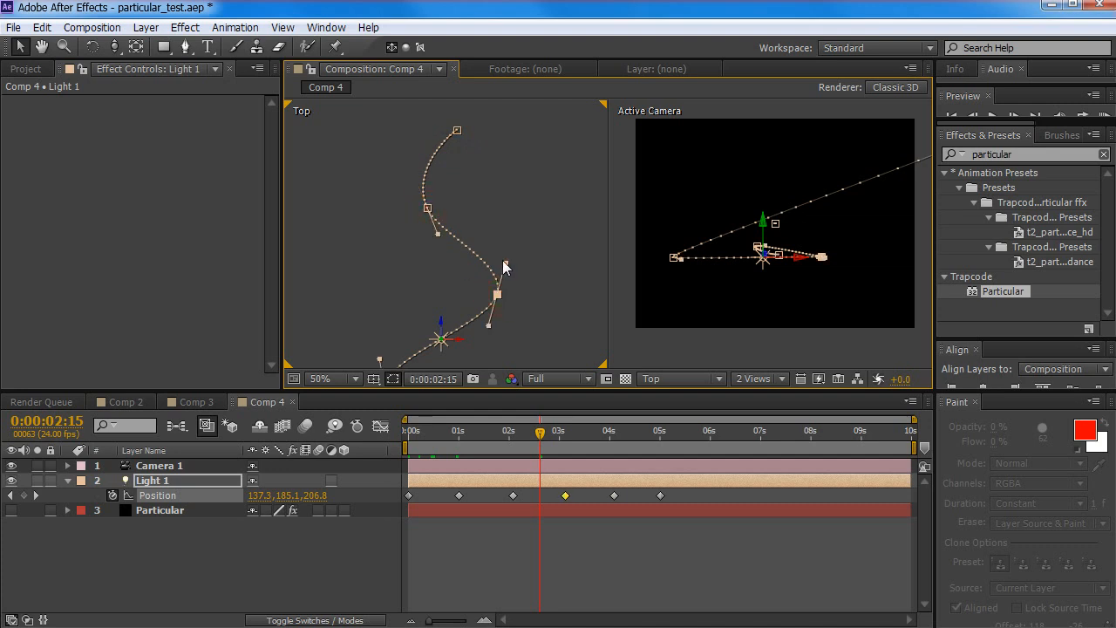
drag(504, 265, 497, 246)
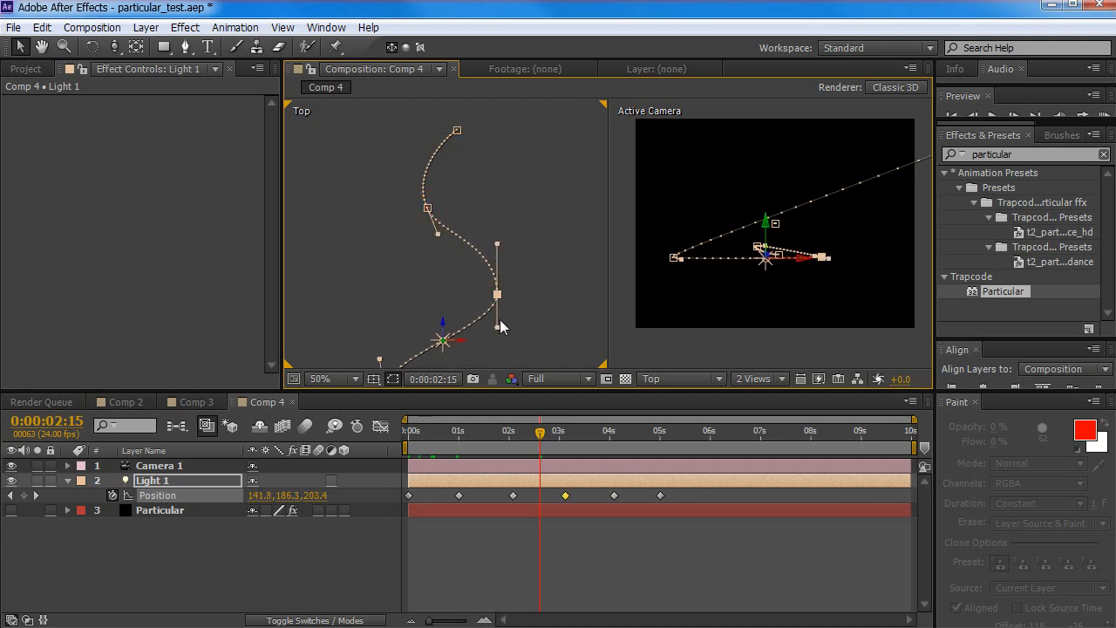
drag(496, 328, 494, 355)
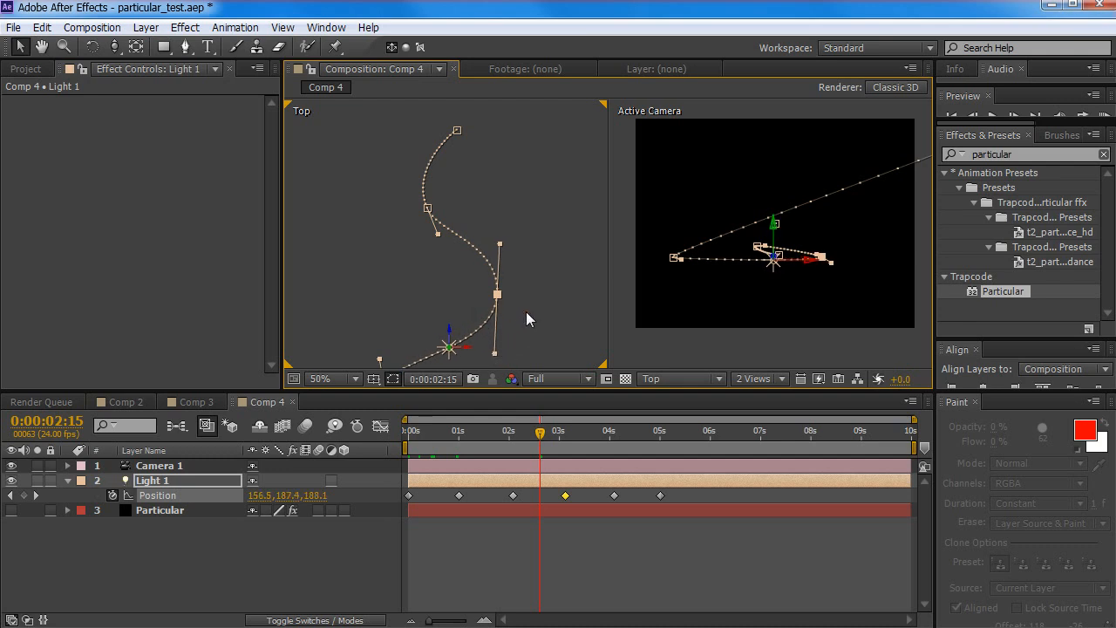
Lengthen and straighten the direction handles of Light 1's 2-second keyframe in the Top view, shortening the adjoining 3-second handle slightly
scroll(525, 310, down, 1)
drag(525, 294, 538, 231)
scroll(476, 259, up, 1)
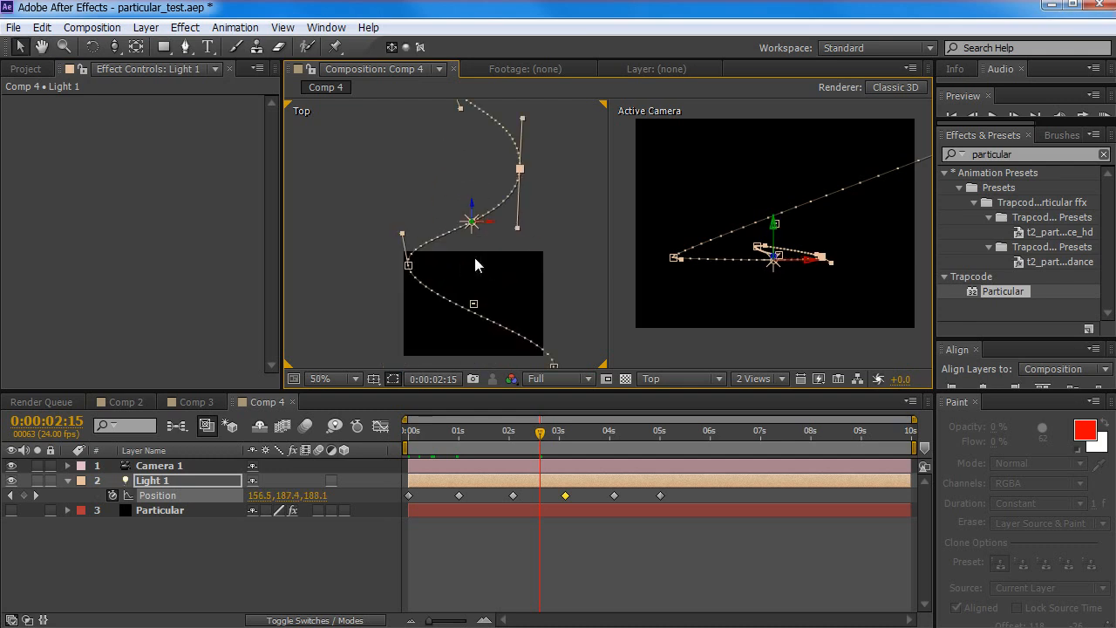
click(409, 266)
drag(403, 232, 416, 215)
drag(518, 232, 518, 223)
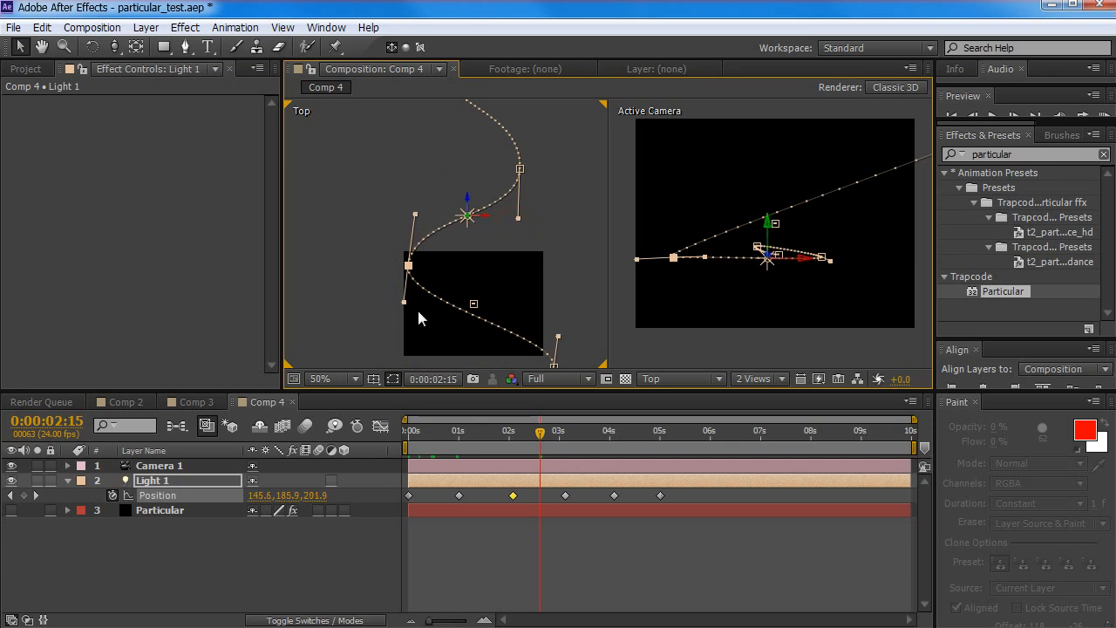
drag(403, 302, 404, 324)
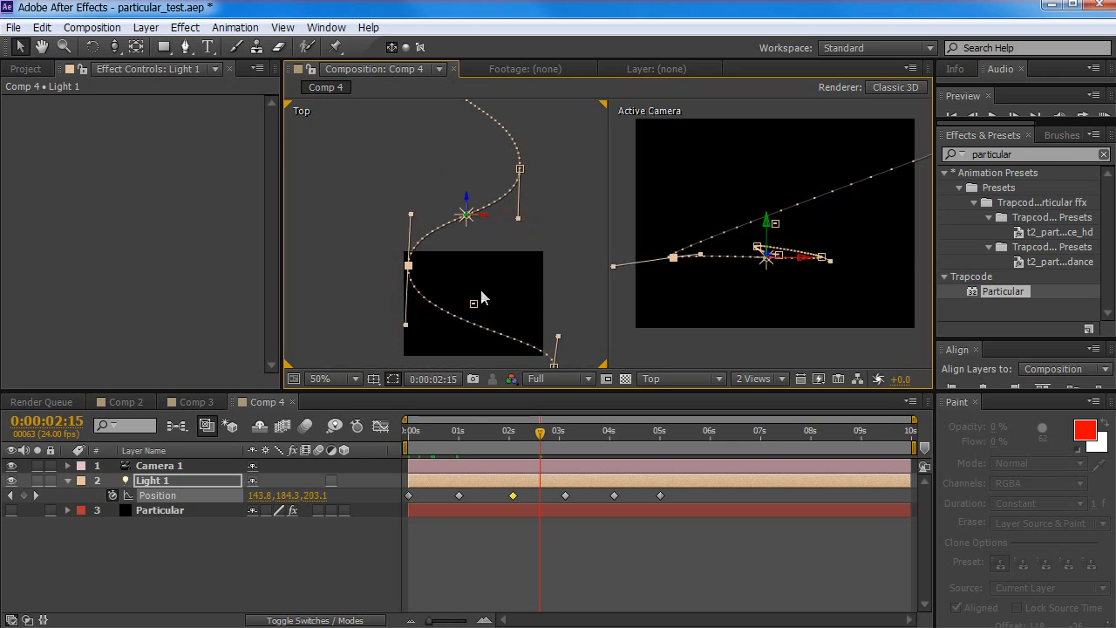
Examine the opening stretch of Light 1's motion path around the 1-second keyframe in the Top and Active Camera views
scroll(488, 297, down, 1)
drag(521, 298, 495, 247)
click(500, 276)
scroll(539, 249, down, 1)
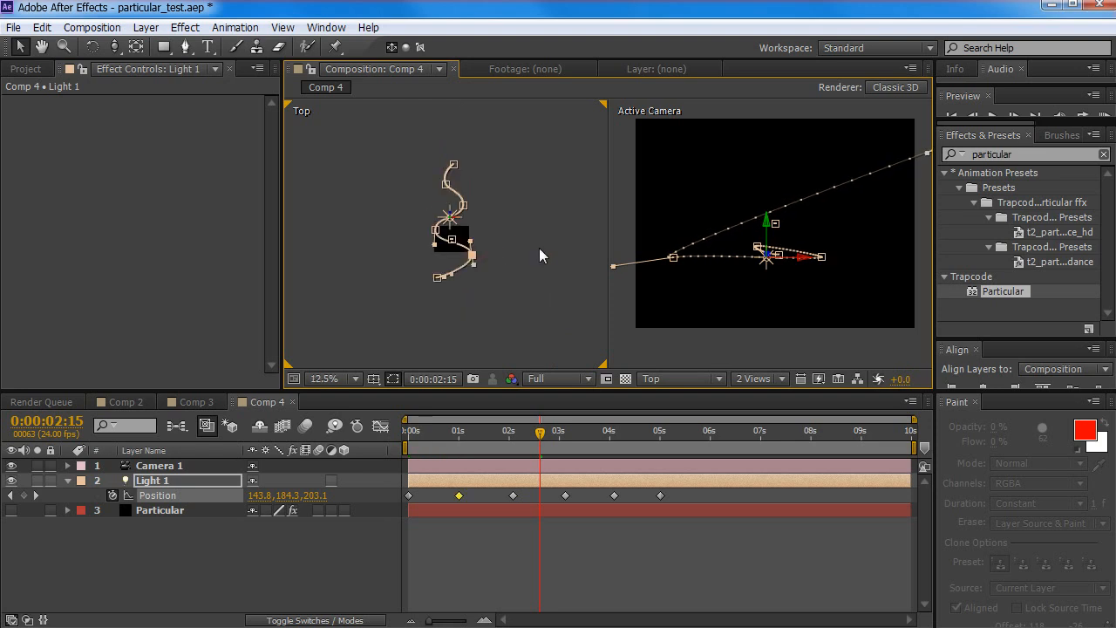
scroll(539, 249, up, 1)
drag(865, 248, 742, 262)
scroll(743, 262, down, 2)
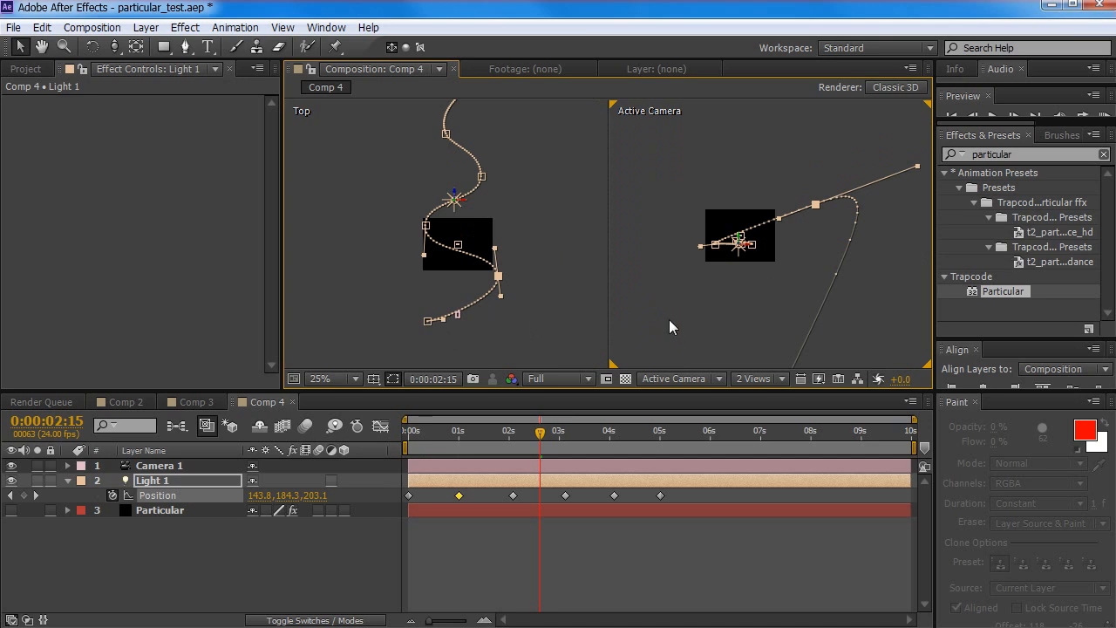
drag(767, 302, 763, 265)
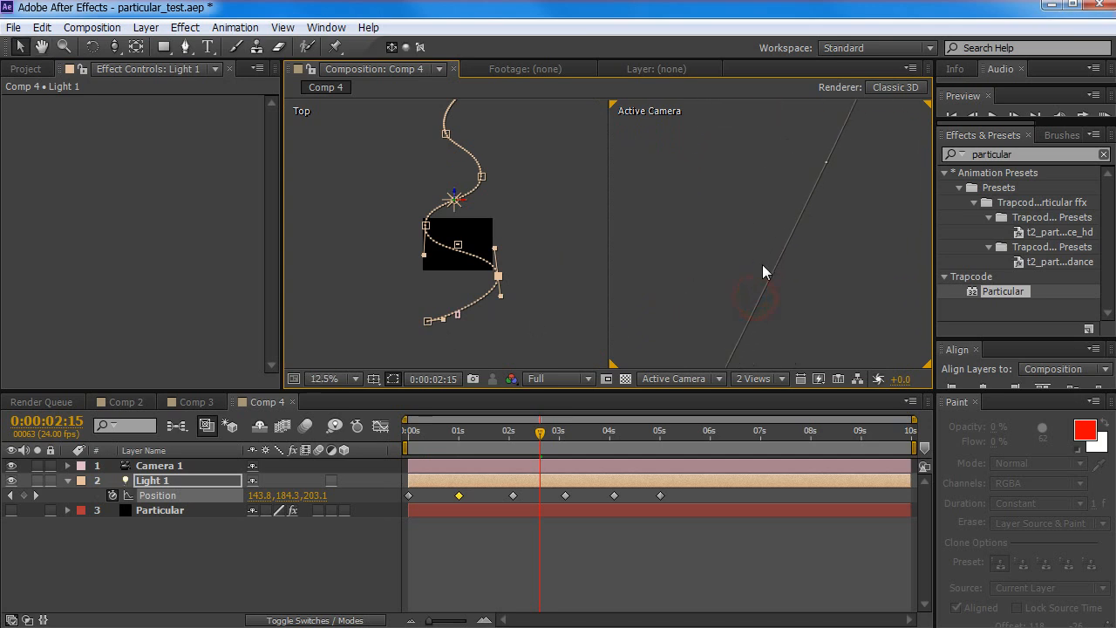
scroll(763, 266, down, 2)
scroll(762, 279, up, 6)
key(space)
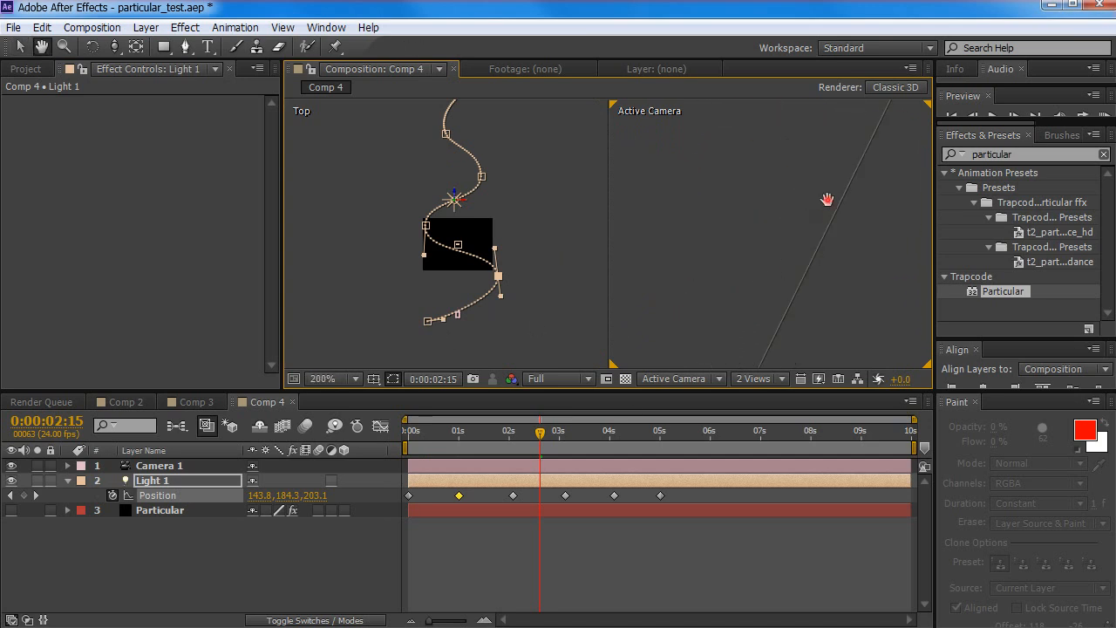
drag(828, 200, 707, 279)
drag(733, 282, 710, 375)
drag(780, 282, 732, 371)
drag(815, 264, 742, 371)
drag(824, 233, 781, 392)
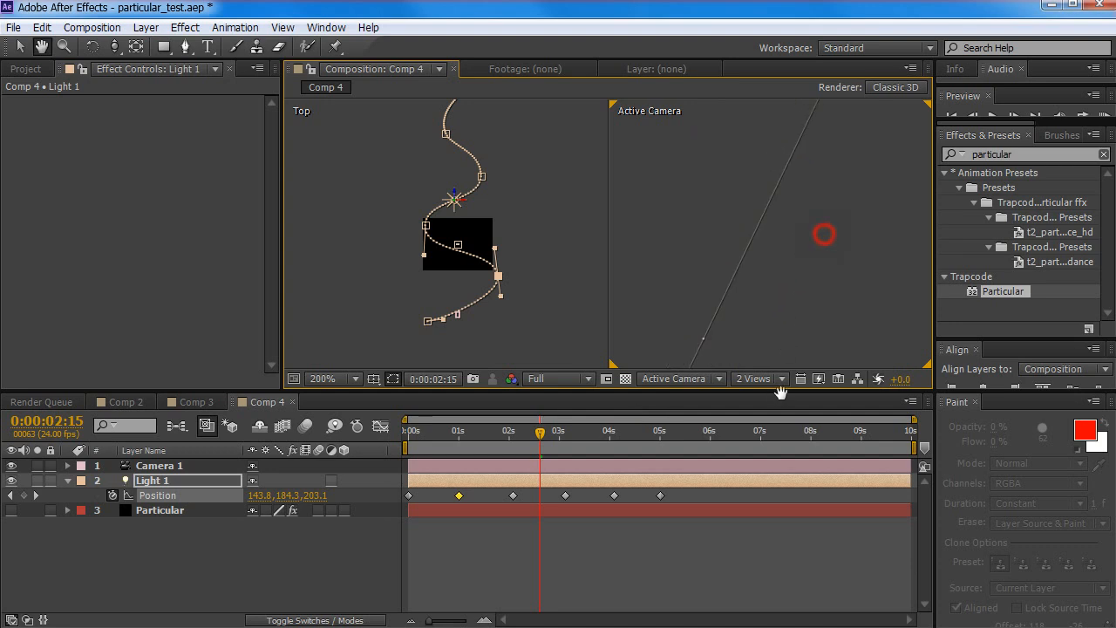
scroll(805, 266, down, 3)
key(space)
drag(720, 219, 807, 167)
scroll(734, 309, up, 1)
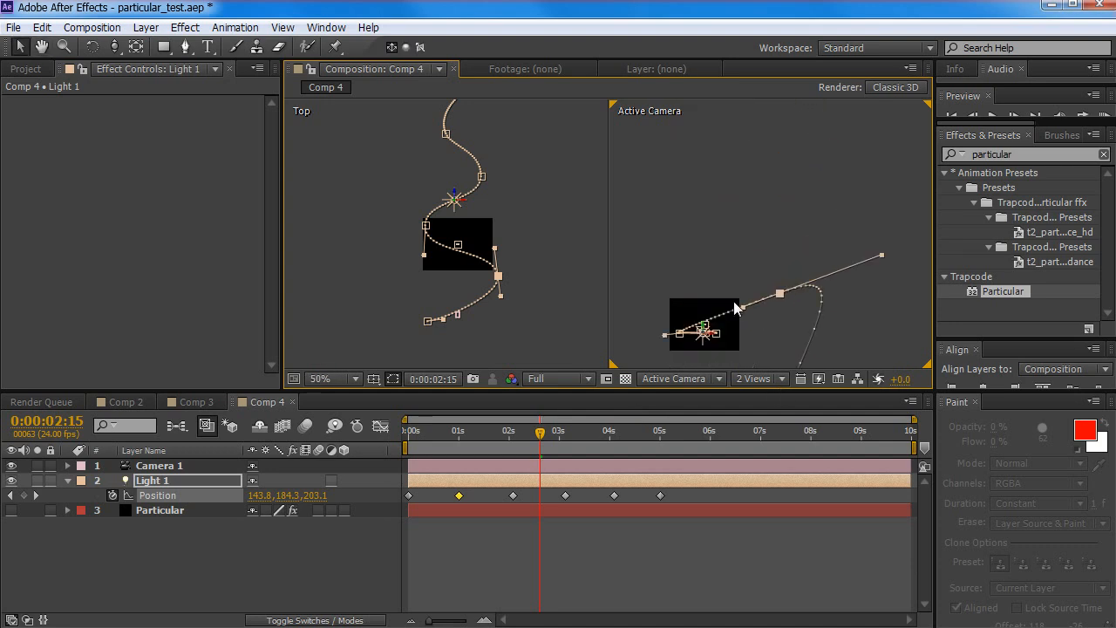
Round the bend at Light 1's 2-second keyframe in the Active Camera view by raising its incoming direction handle
key(space)
scroll(711, 322, up, 1)
key(space)
drag(724, 307, 883, 219)
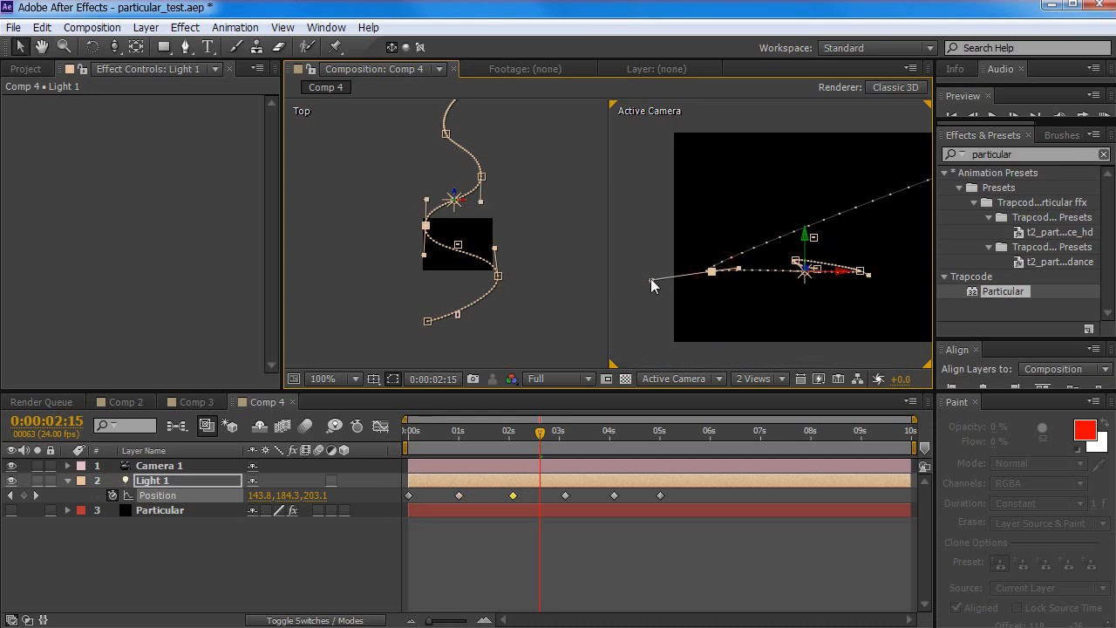
drag(651, 280, 667, 240)
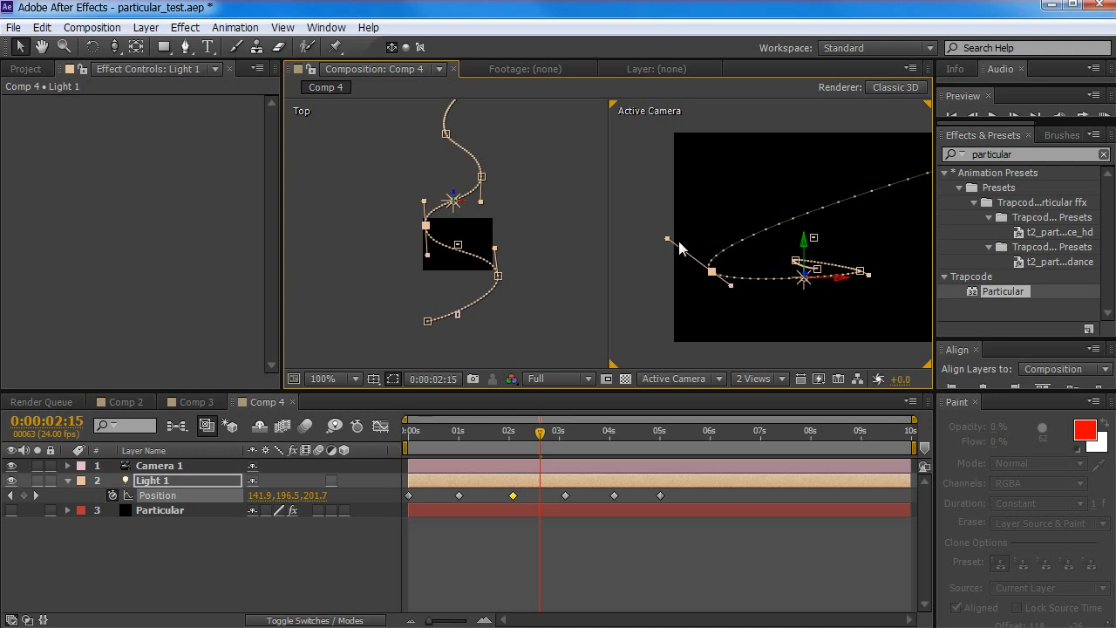
Tilt the direction handle of Light 1's 3-second keyframe more steeply in the Active Camera view to round that bend
scroll(883, 291, up, 1)
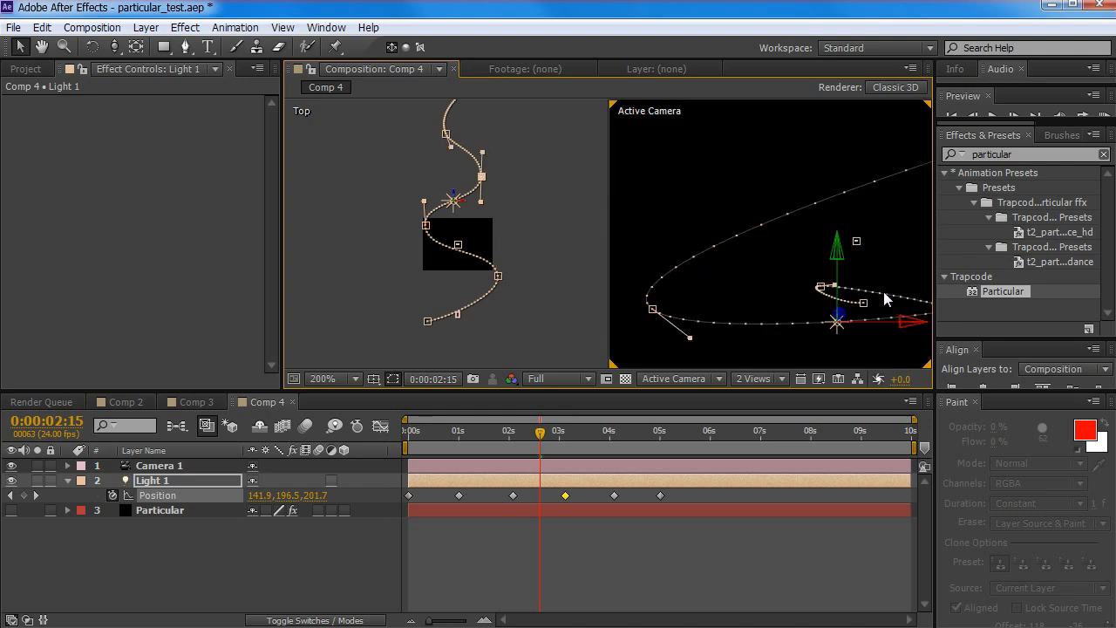
key(space)
drag(878, 311, 755, 247)
scroll(801, 267, up, 1)
key(space)
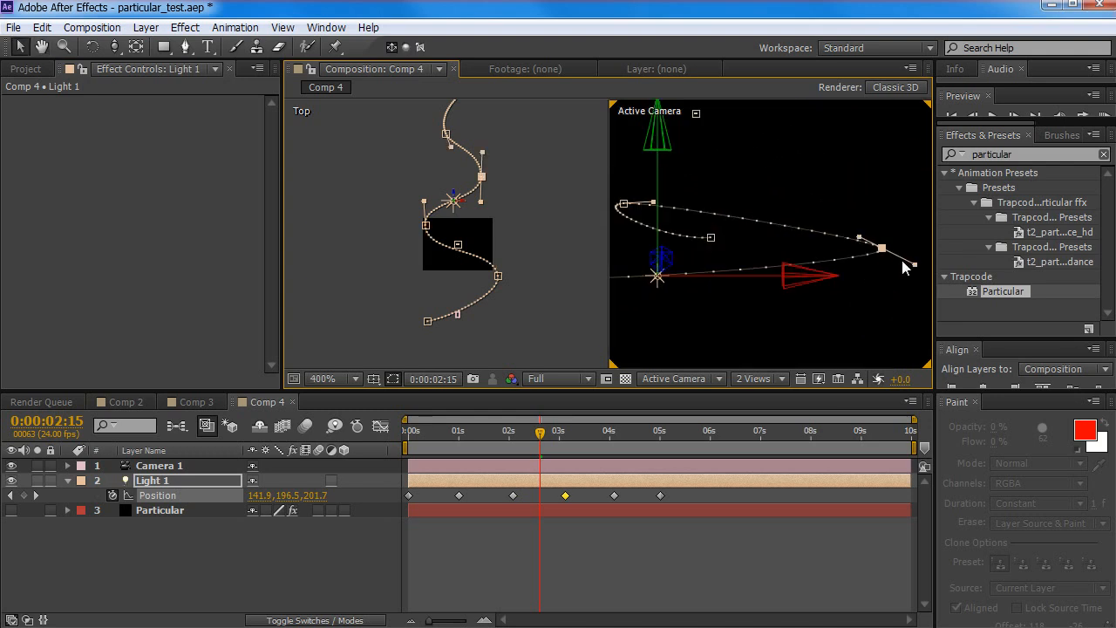
drag(915, 265, 903, 269)
Raise the outgoing direction handle of Light 1's 1-second keyframe slightly in the Active Camera view
key(space)
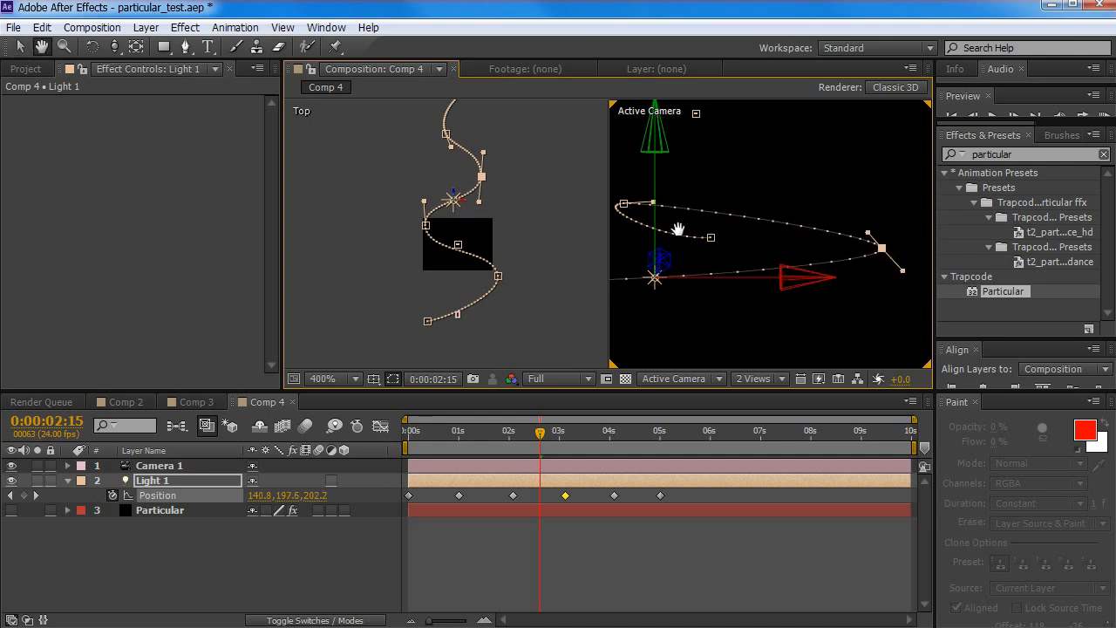
drag(679, 230, 787, 232)
click(731, 208)
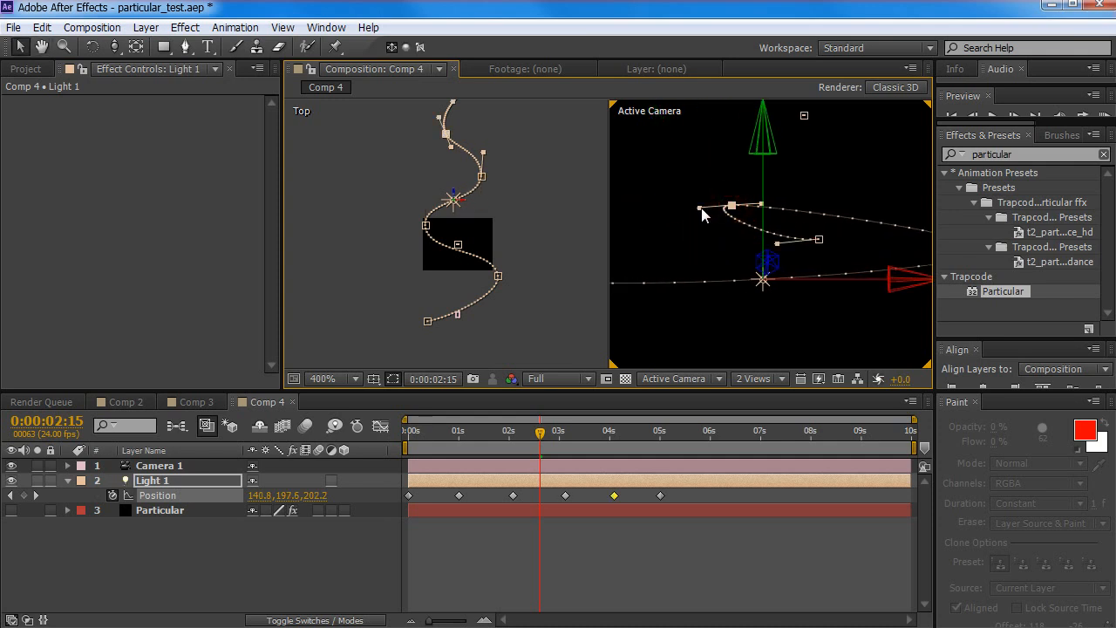
scroll(802, 284, down, 8)
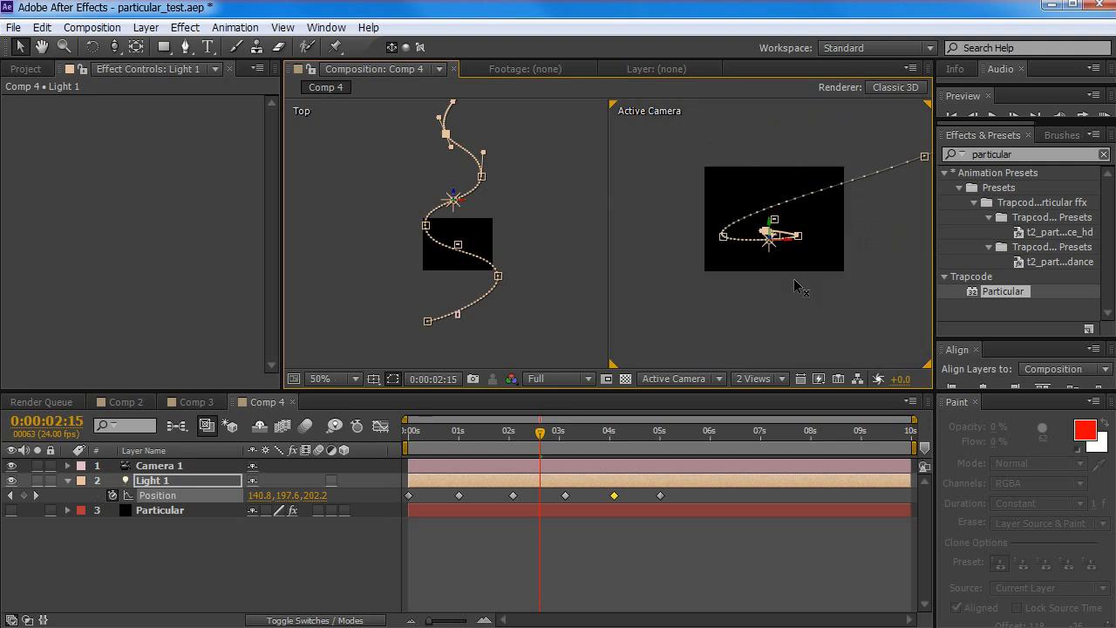
click(849, 194)
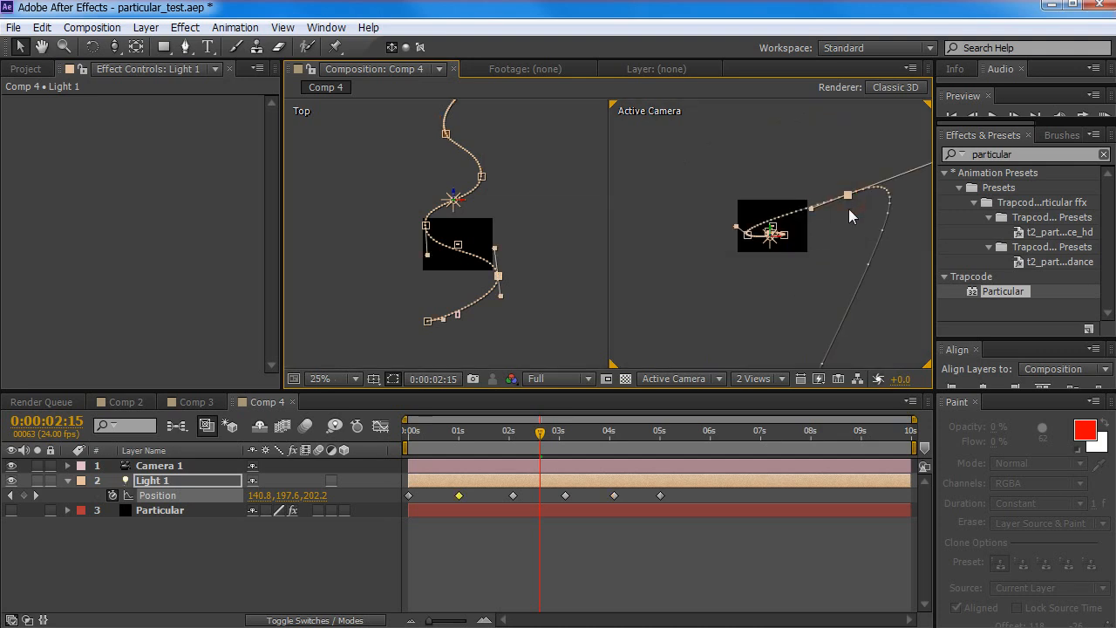
drag(811, 208, 809, 202)
Shift Light 1's first keyframe outward and slightly forward in the Top view, and scrub the timeline to check the motion
click(429, 322)
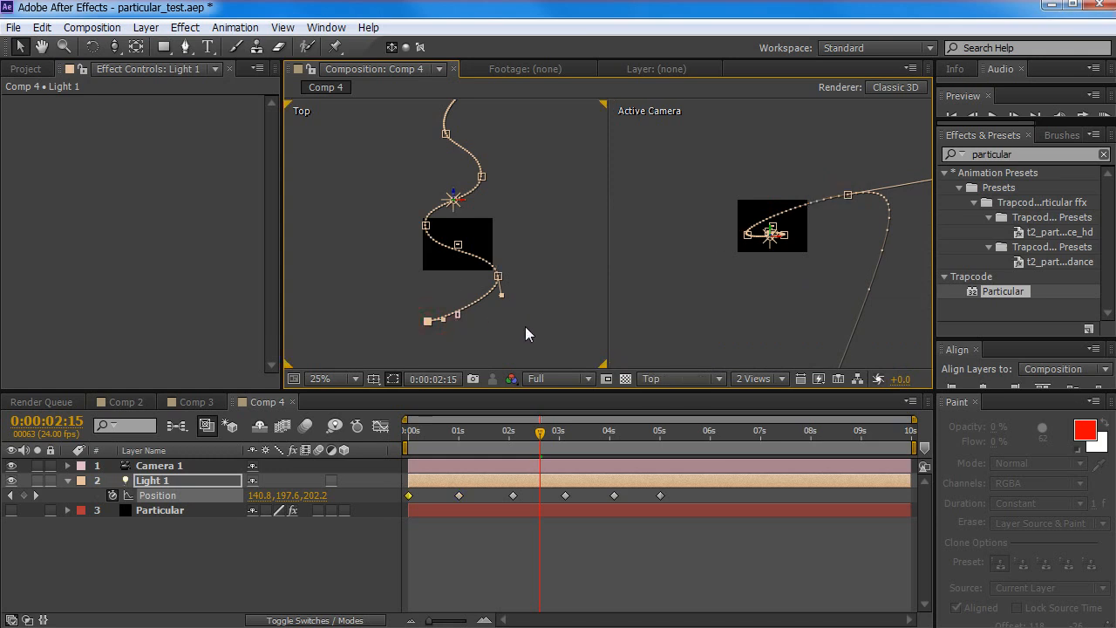
drag(431, 321, 419, 317)
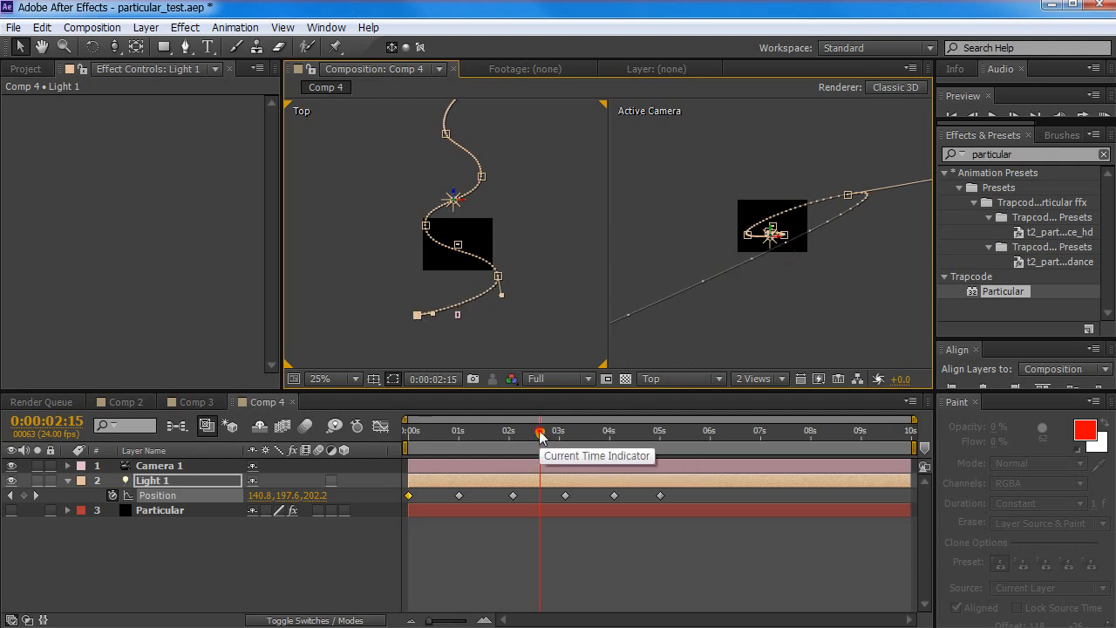
drag(541, 431, 436, 445)
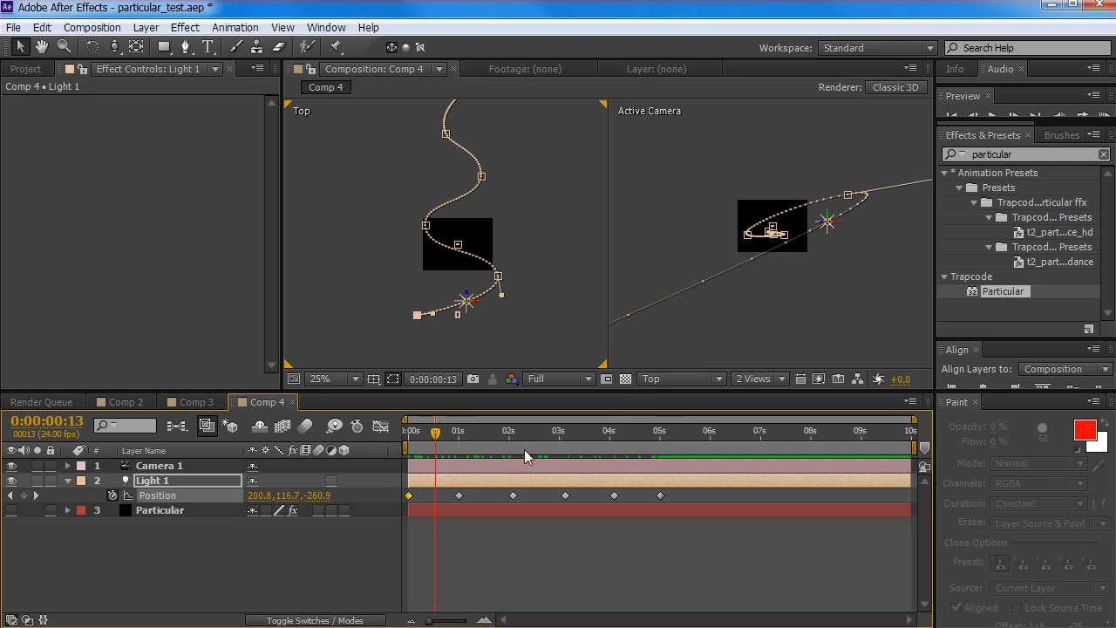
drag(438, 439, 632, 436)
drag(583, 463, 460, 483)
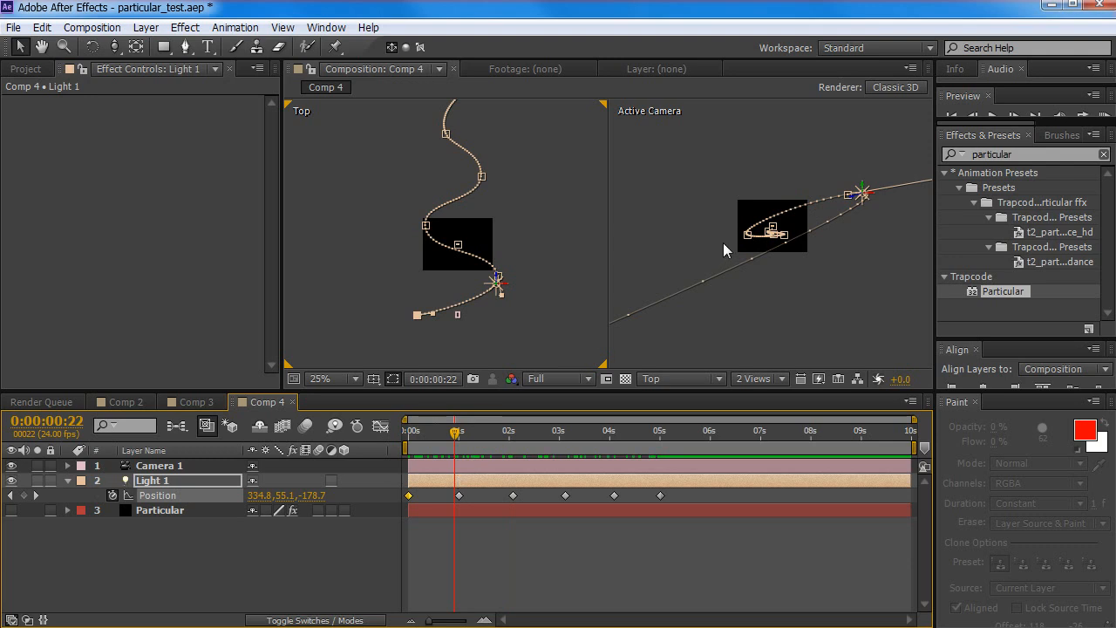
Show Comp 4 in a single Active Camera view at 100% magnification
scroll(723, 242, up, 1)
key(space)
drag(827, 219, 827, 244)
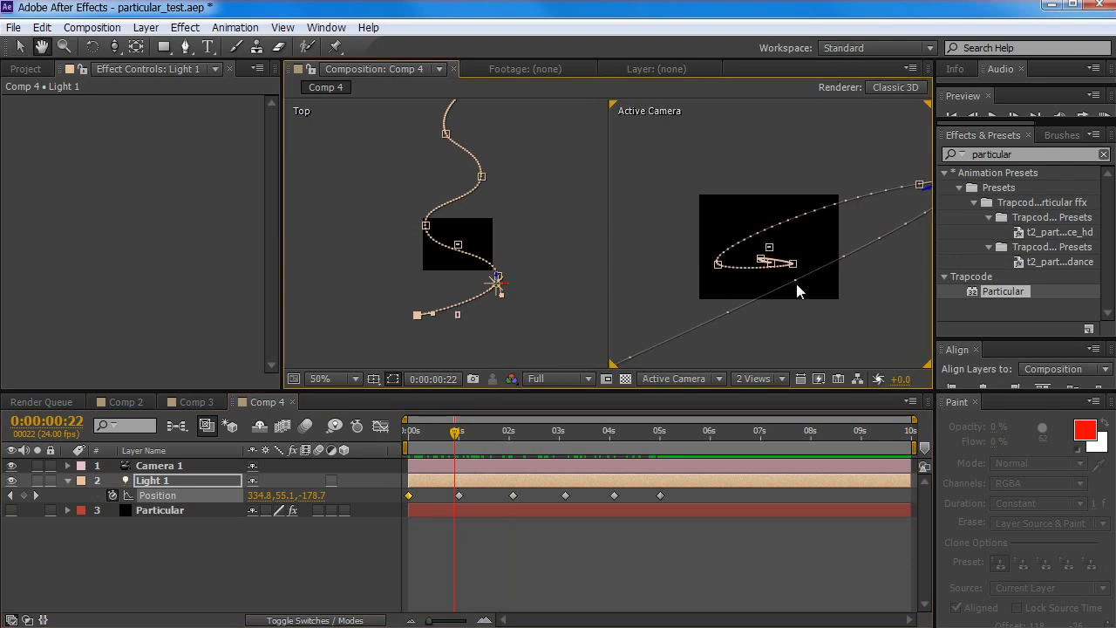
key(slash)
click(754, 378)
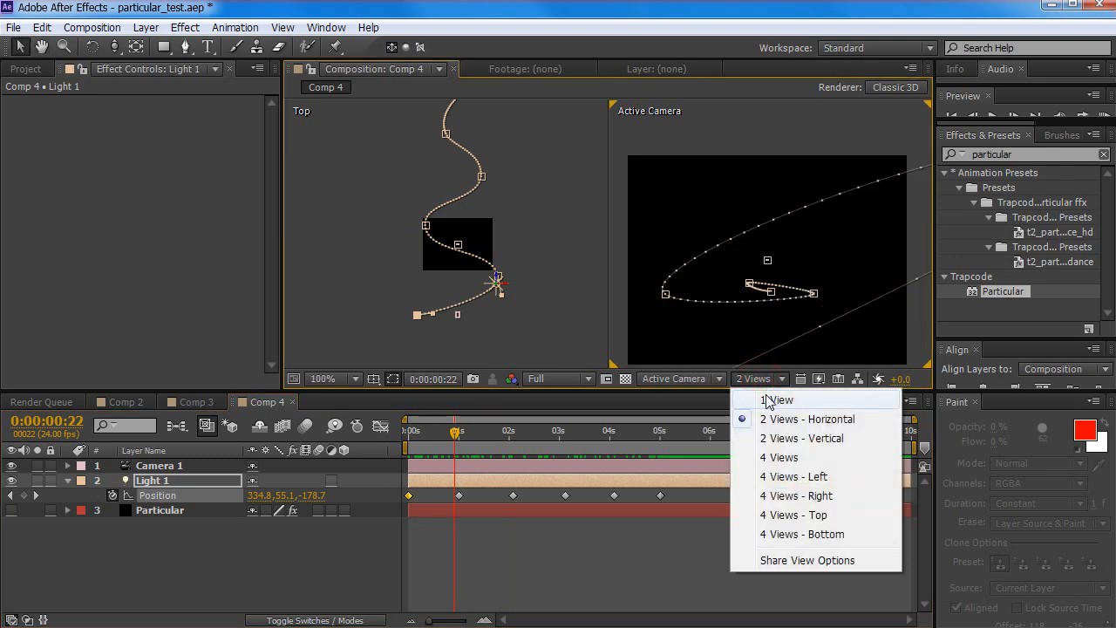
click(768, 401)
key(h)
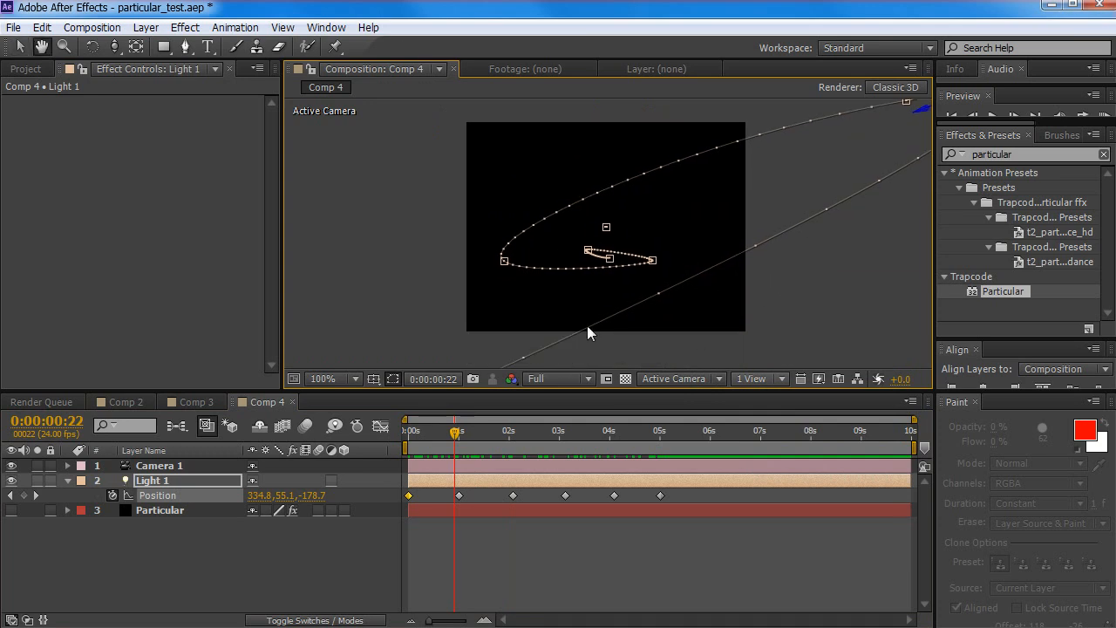
Return to the first frame, then make the Particular layer visible and select it to show its emitter settings
key(v)
drag(455, 432, 397, 443)
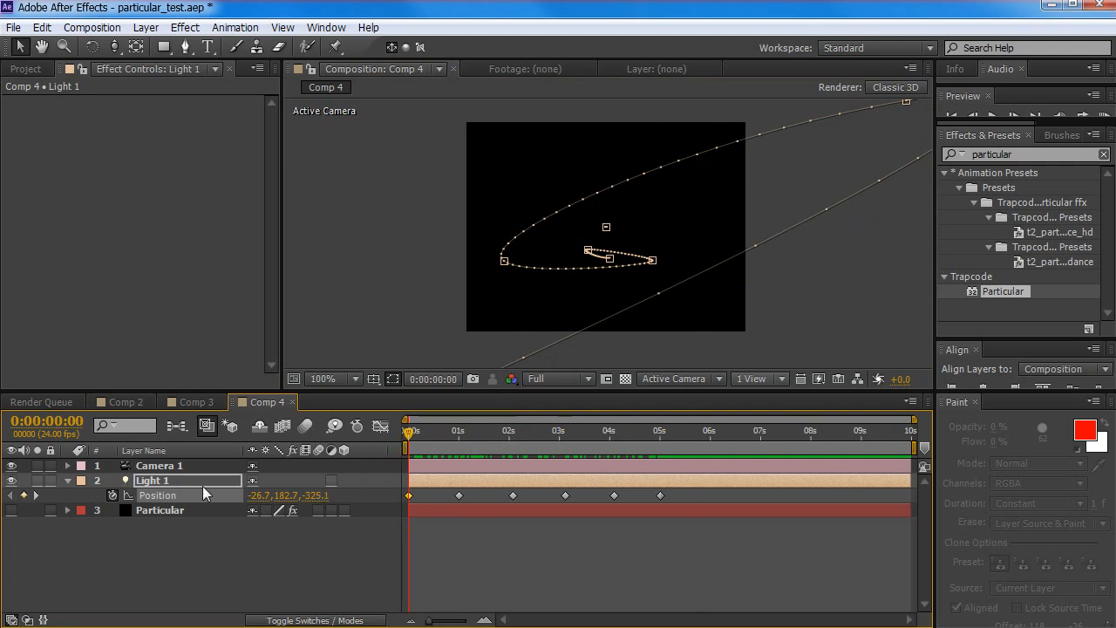
click(170, 514)
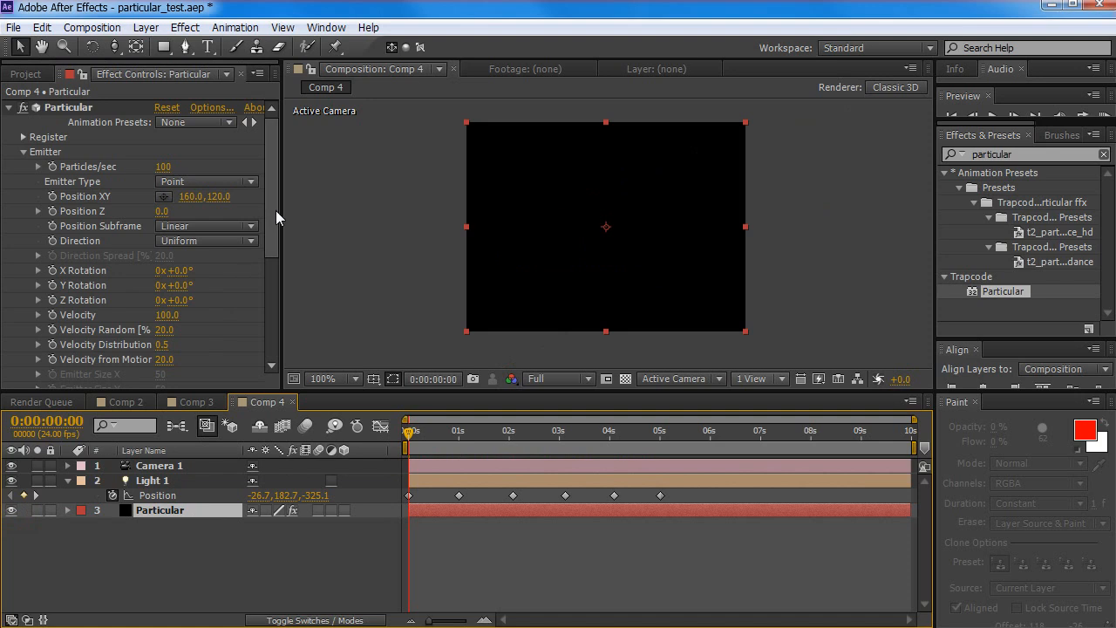
drag(275, 211, 277, 218)
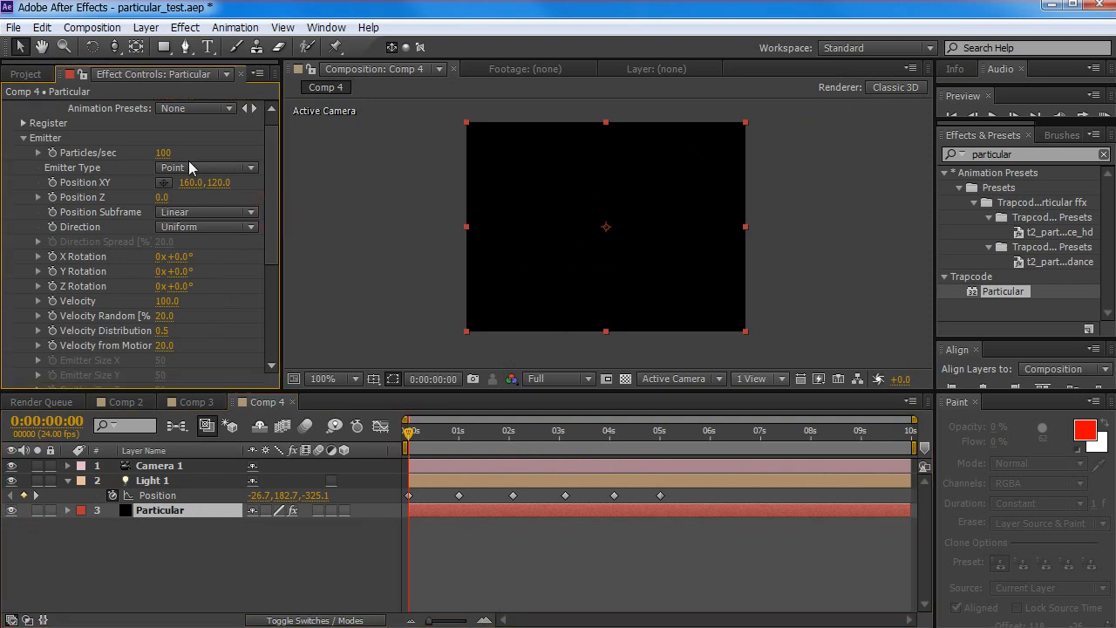
Rename the Light 1 layer as Emitter
click(161, 481)
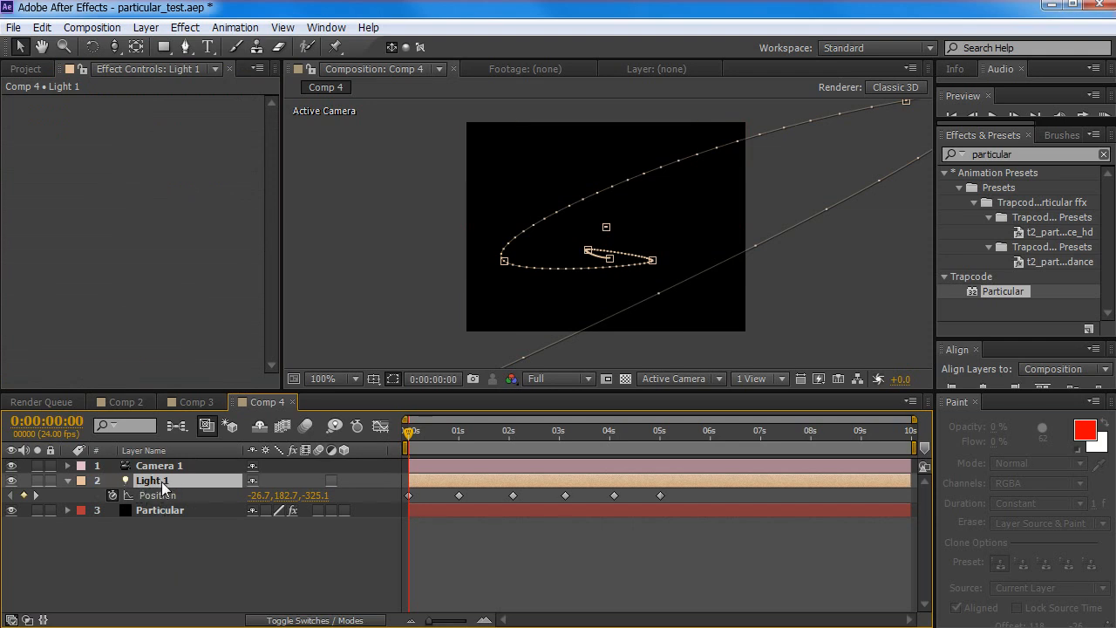
key(Return)
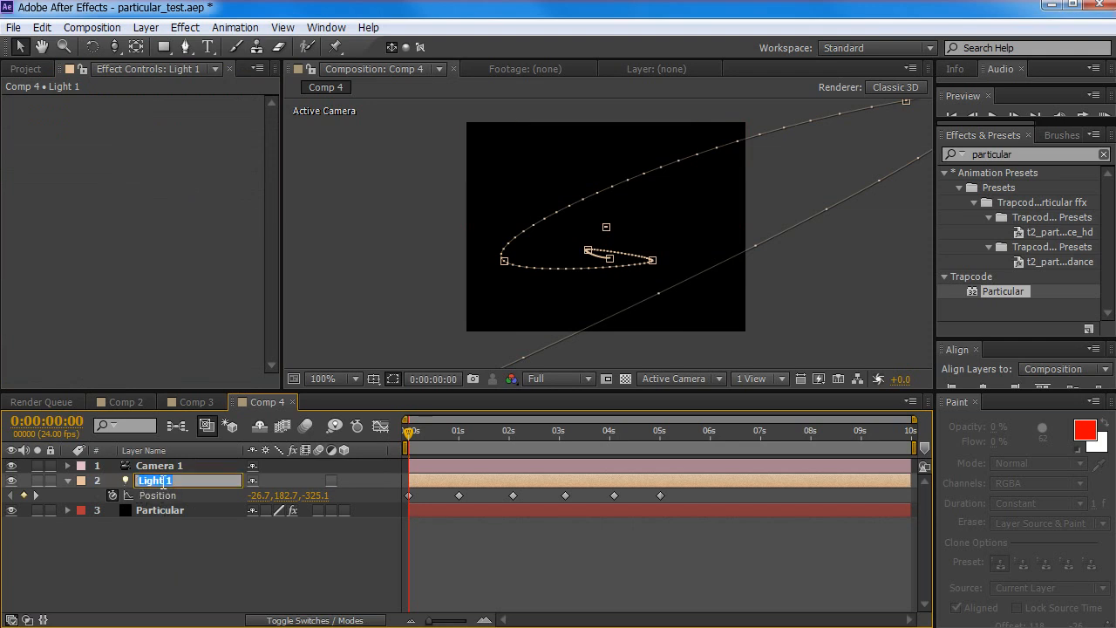
text(Emitter)
key(Return)
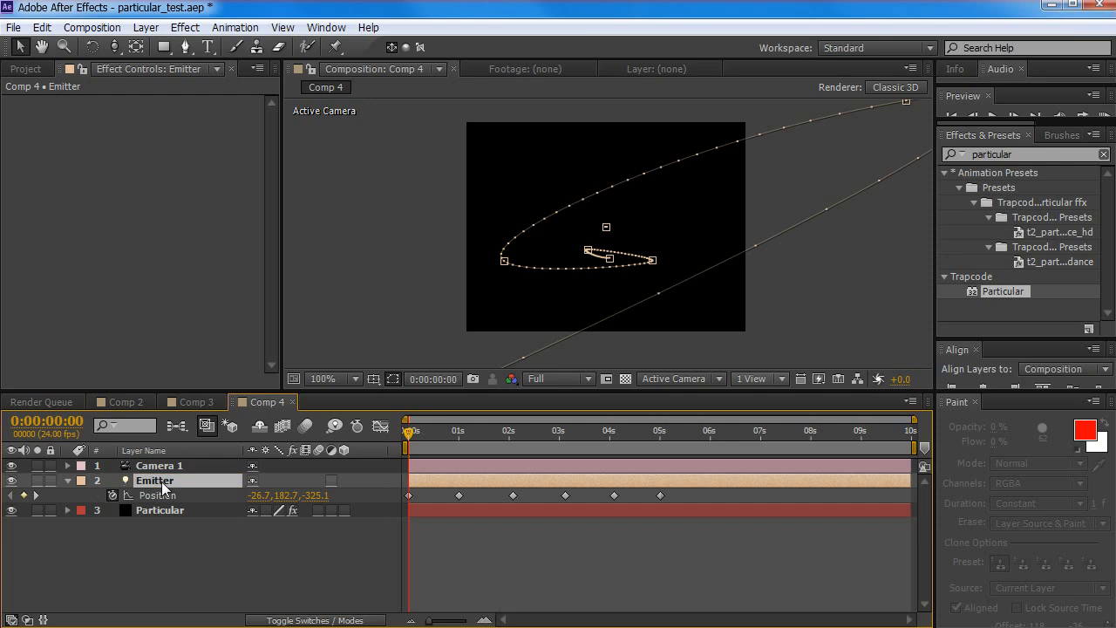
Set the Particular layer's Emitter Type to Light(s), and scrub through the first three seconds to check the emission
click(167, 510)
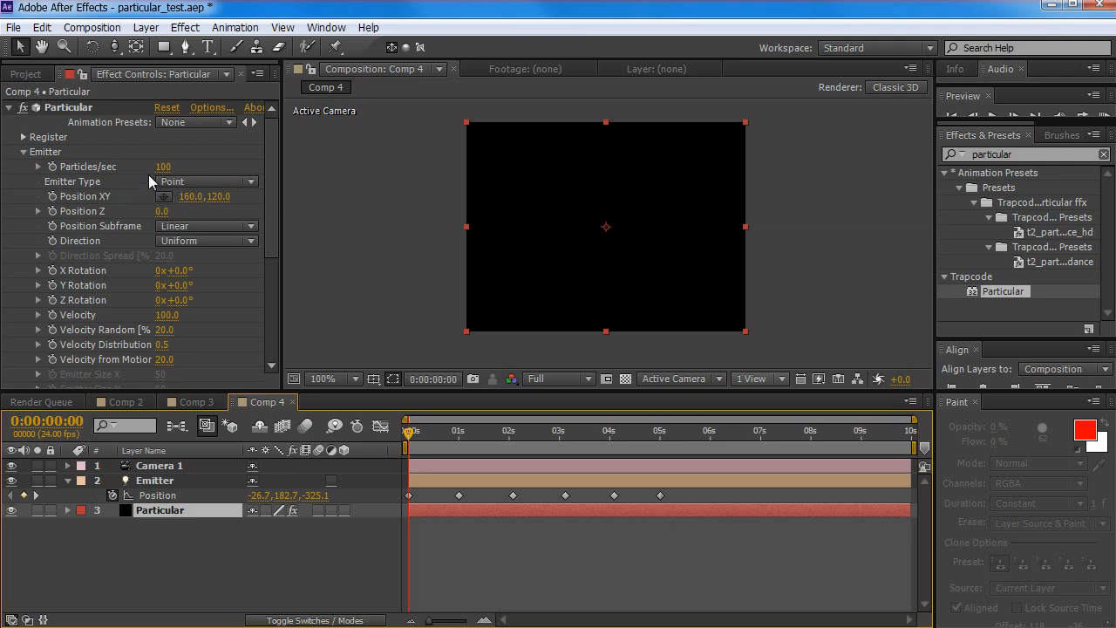
click(189, 182)
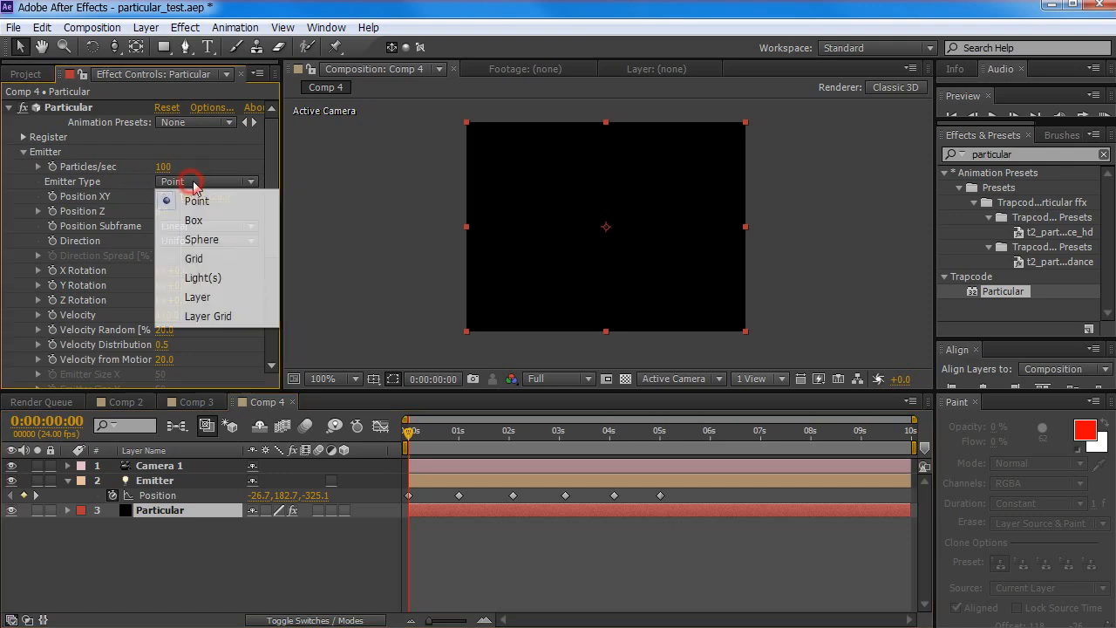
click(198, 280)
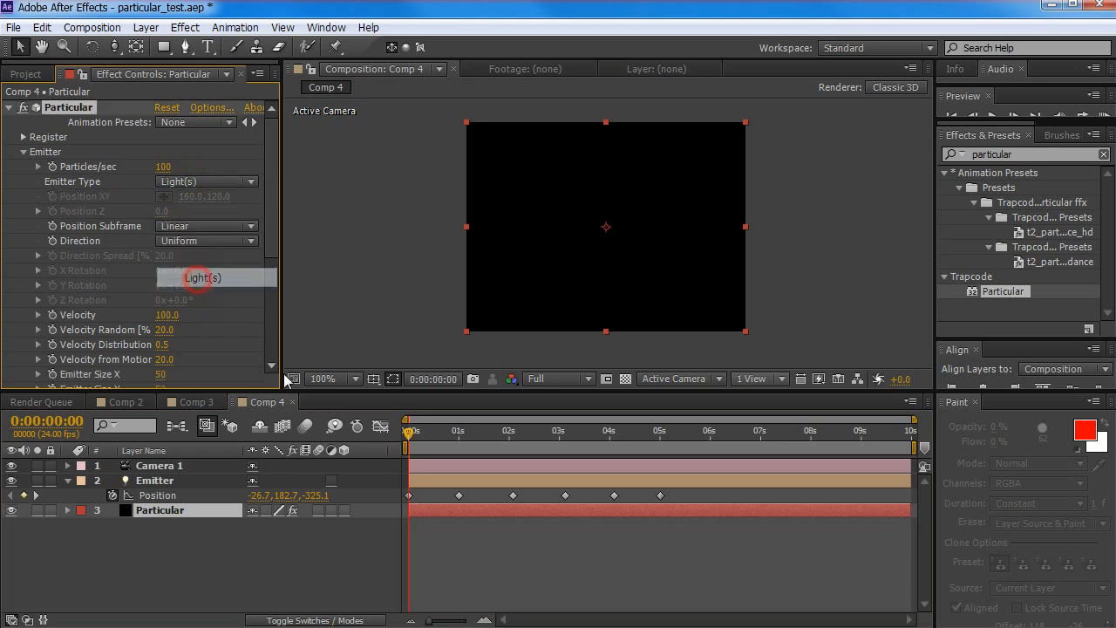
click(418, 432)
drag(419, 434, 555, 445)
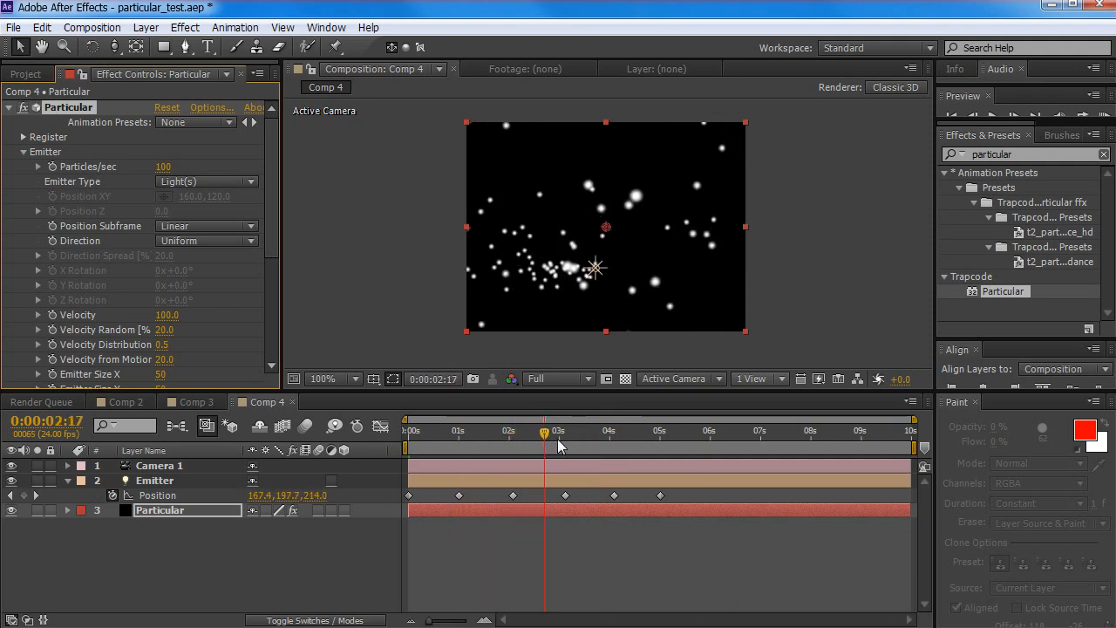
Set the emitter's Velocity to 0 and run a preview of the particle trail
drag(270, 232, 269, 273)
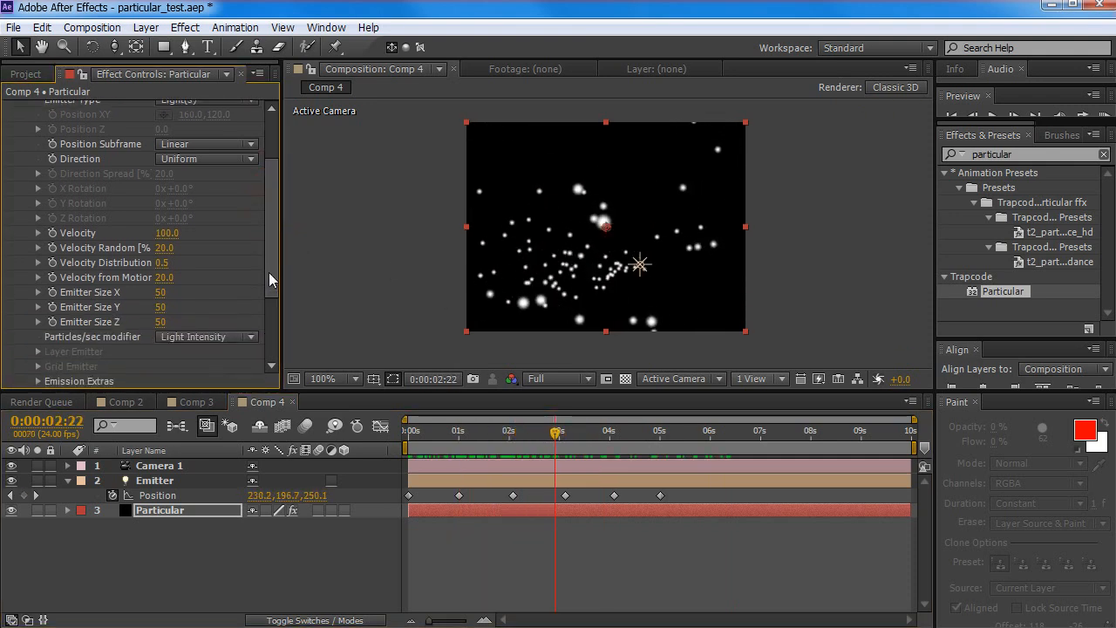
click(164, 233)
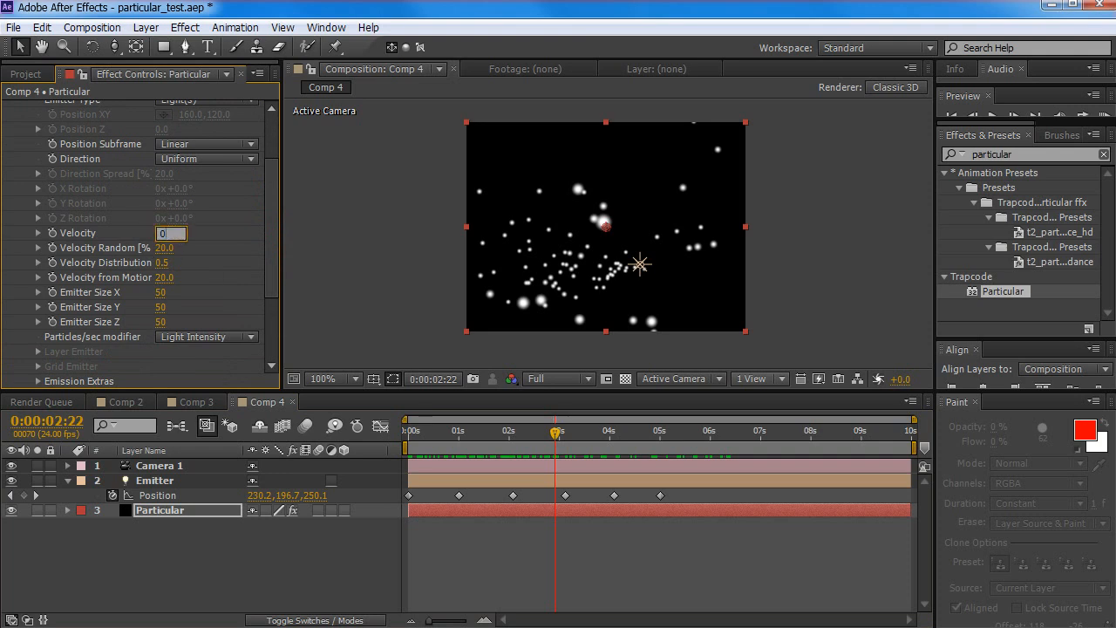
text(0)
key(Return)
key(KP_0)
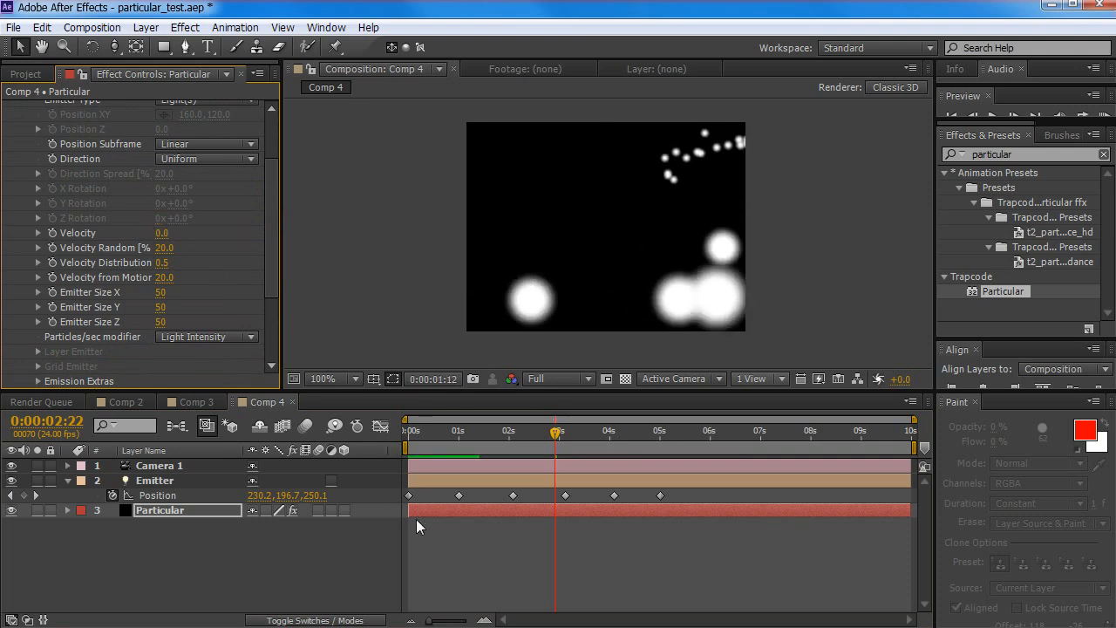
click(410, 551)
click(491, 433)
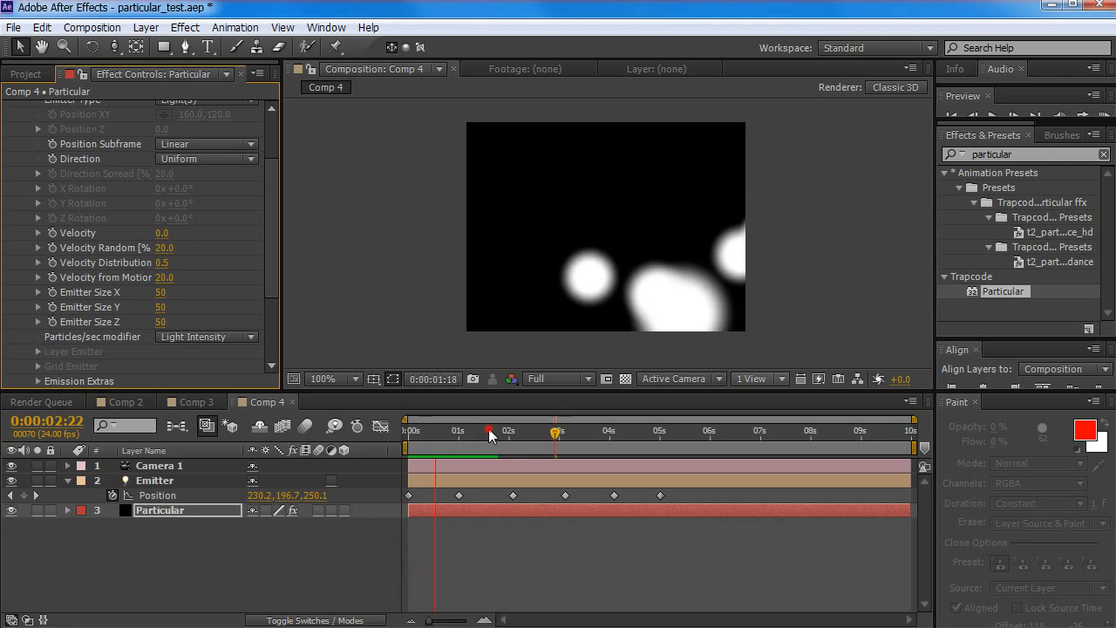
Set the emitter's Velocity Random, Velocity Distribution and Velocity from Motion to 0
click(164, 248)
text(0)
key(Tab)
text(0)
key(Tab)
text(0)
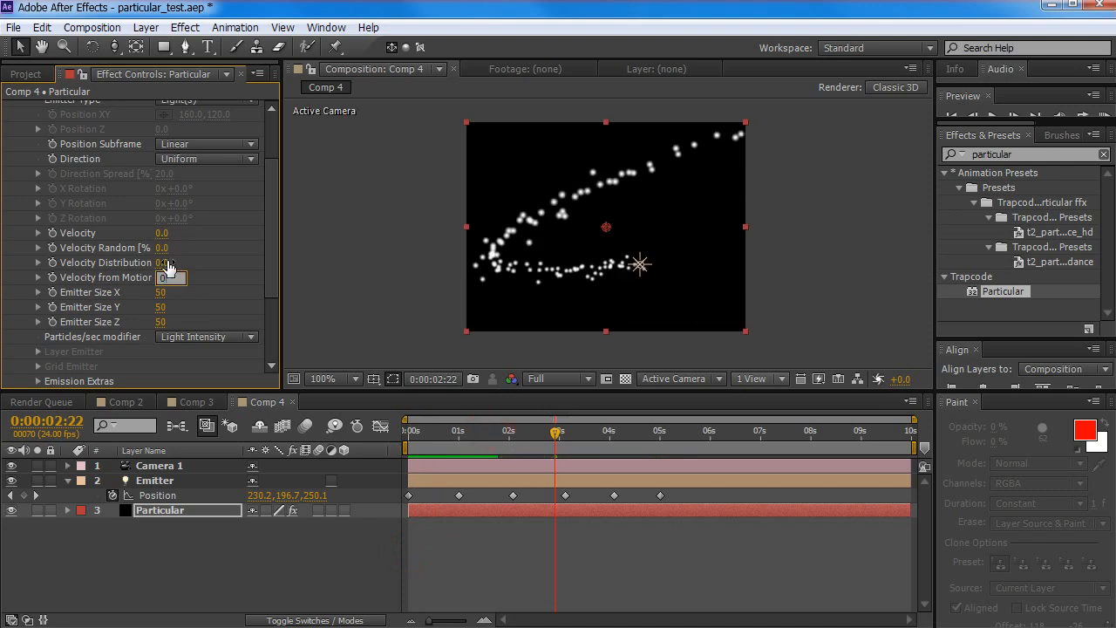
key(Tab)
Set Emitter Size X, Y and Z to 0, and scrub the timeline to 3 seconds to check the trail
text(0)
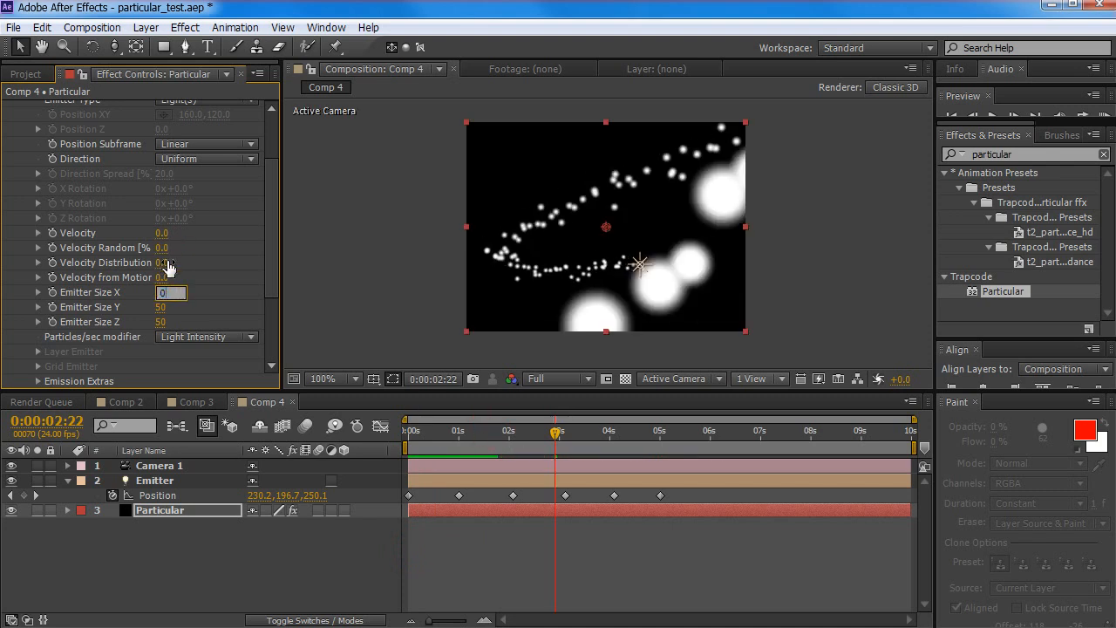
key(Tab)
text(0)
key(Tab)
text(0)
key(Return)
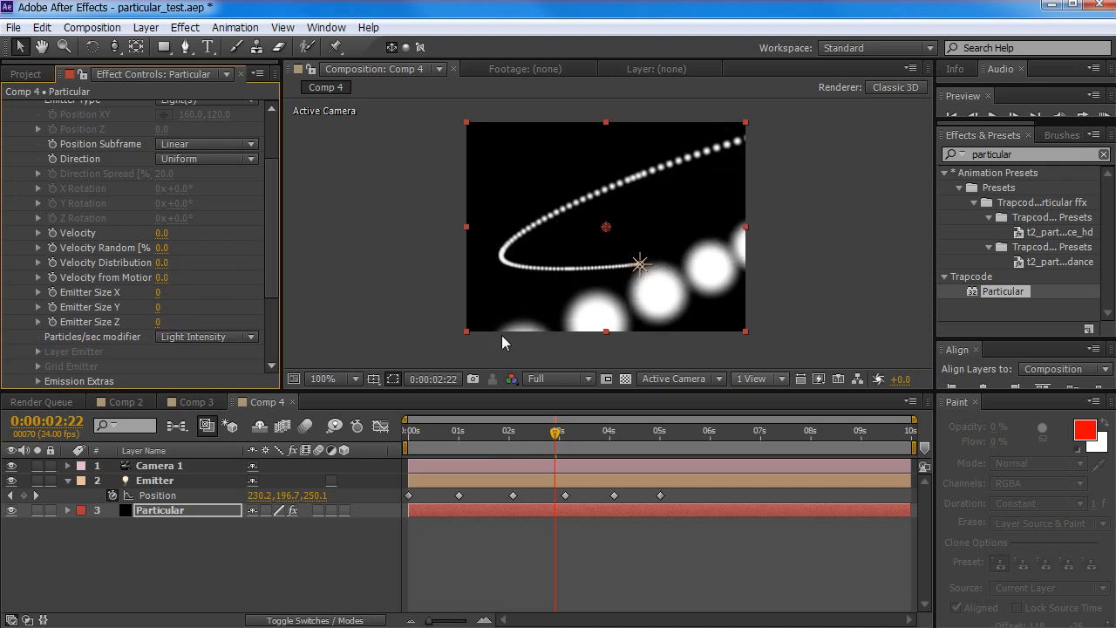
drag(479, 433, 563, 402)
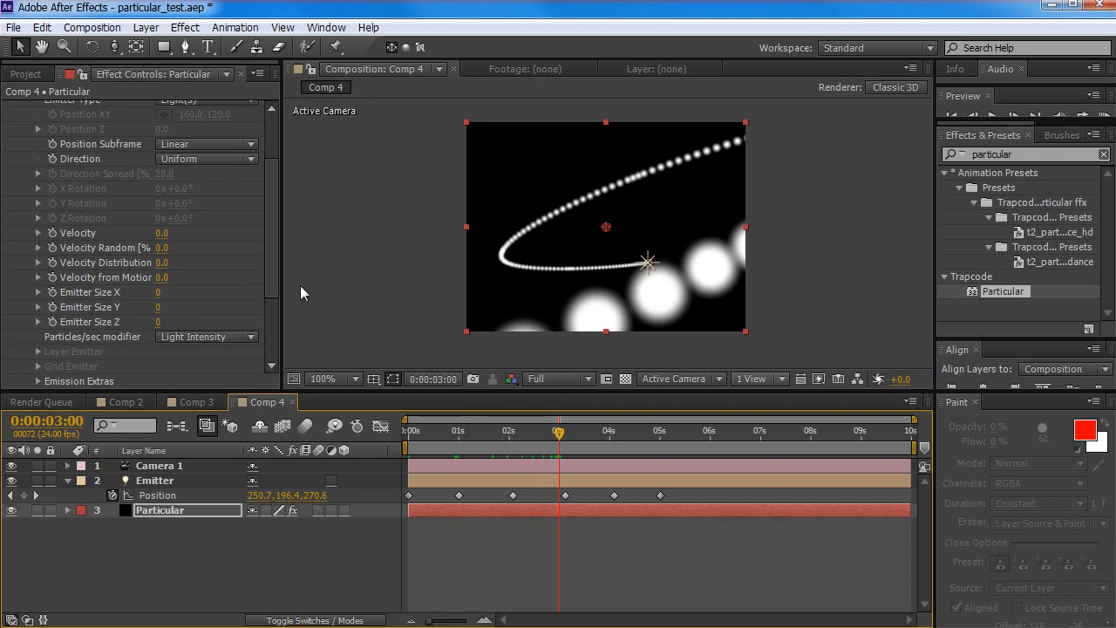
Set Particles/sec to 1000 and preview the resulting solid streak
drag(273, 276, 272, 188)
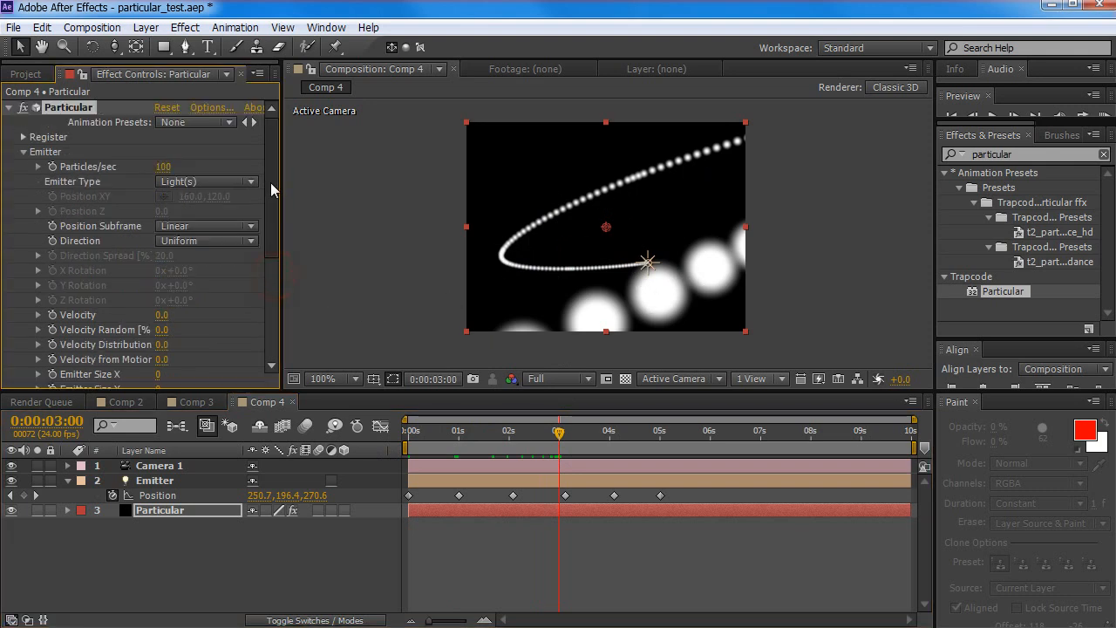
click(163, 167)
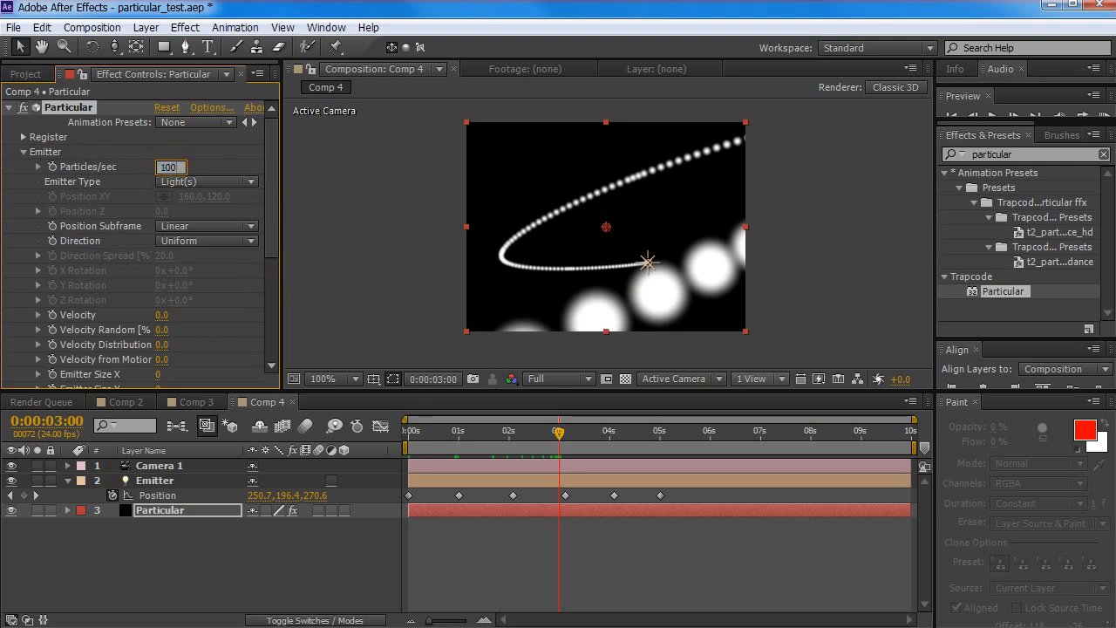
text(0)
key(Return)
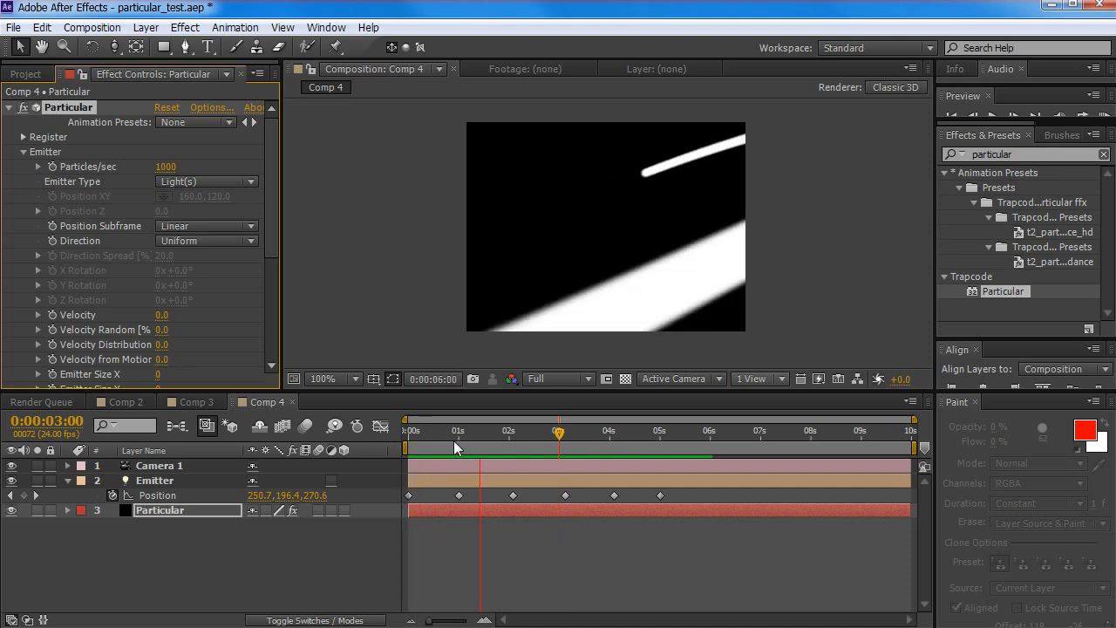
drag(453, 441, 517, 447)
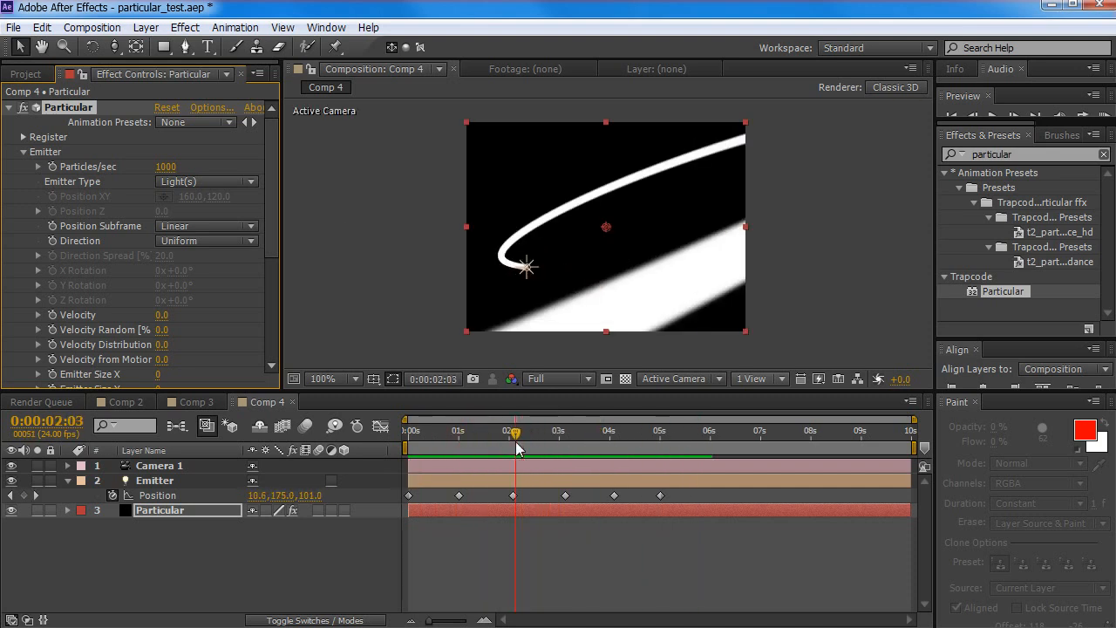
Switch Comp 4 to the Top view and examine the streak from above at 0:00:02:19
click(750, 381)
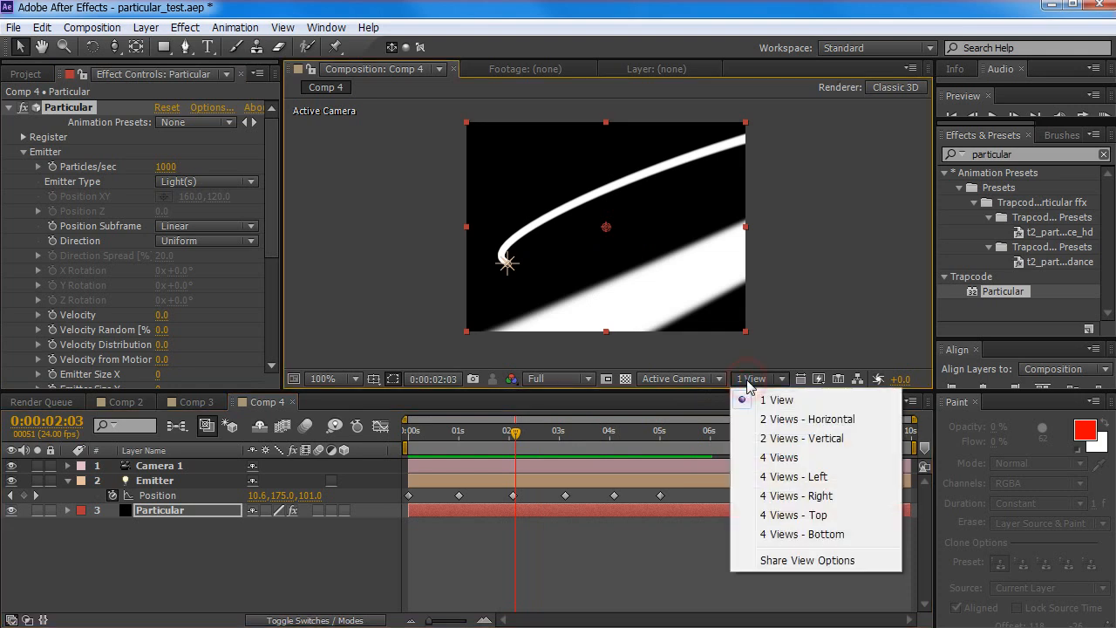
click(711, 380)
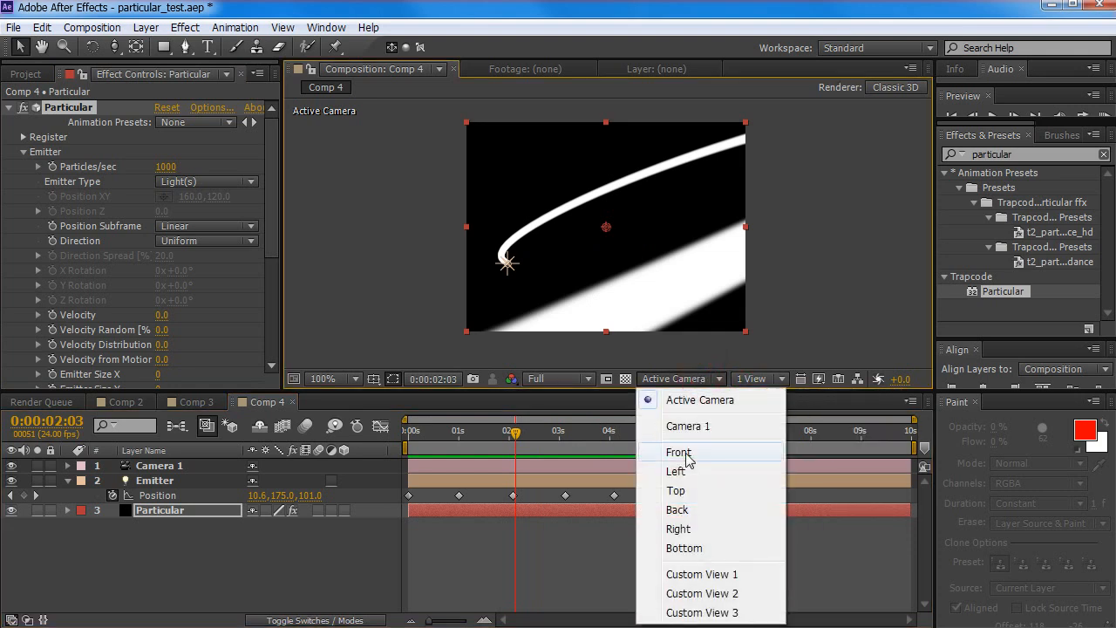
click(685, 490)
key(comma)
key(comma)
key(comma)
key(comma)
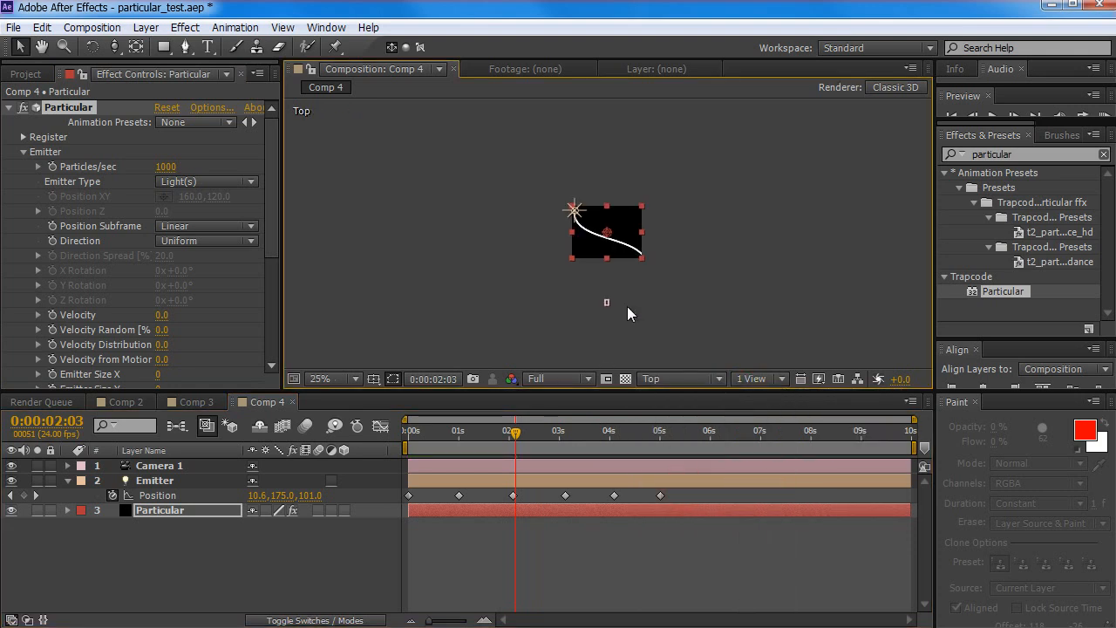
drag(515, 432, 549, 433)
key(c)
scroll(610, 245, up, 2)
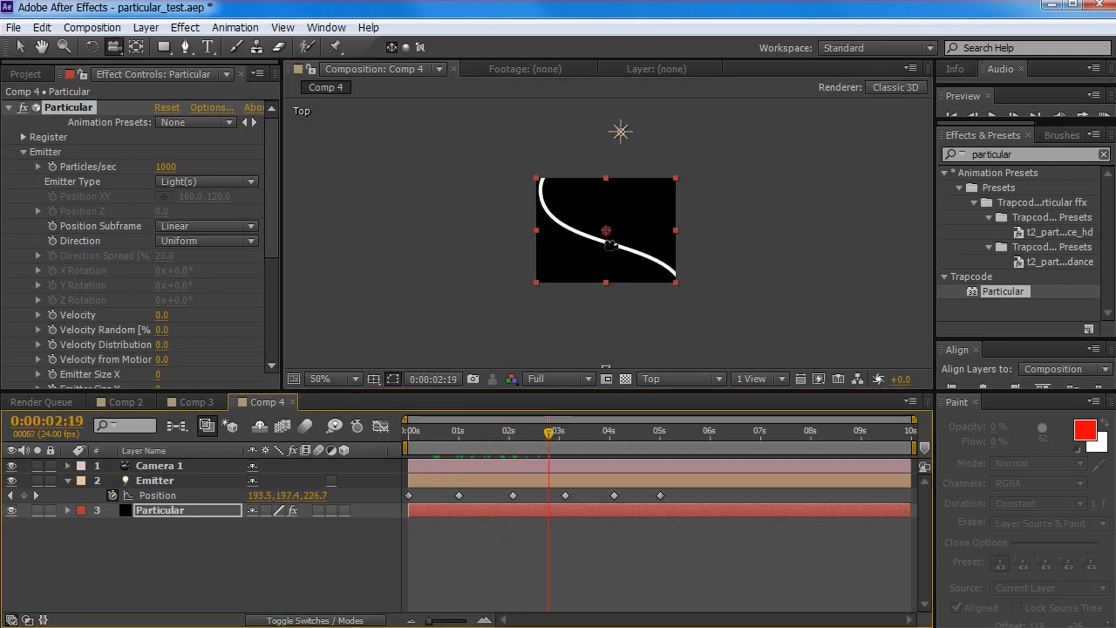
scroll(610, 245, up, 2)
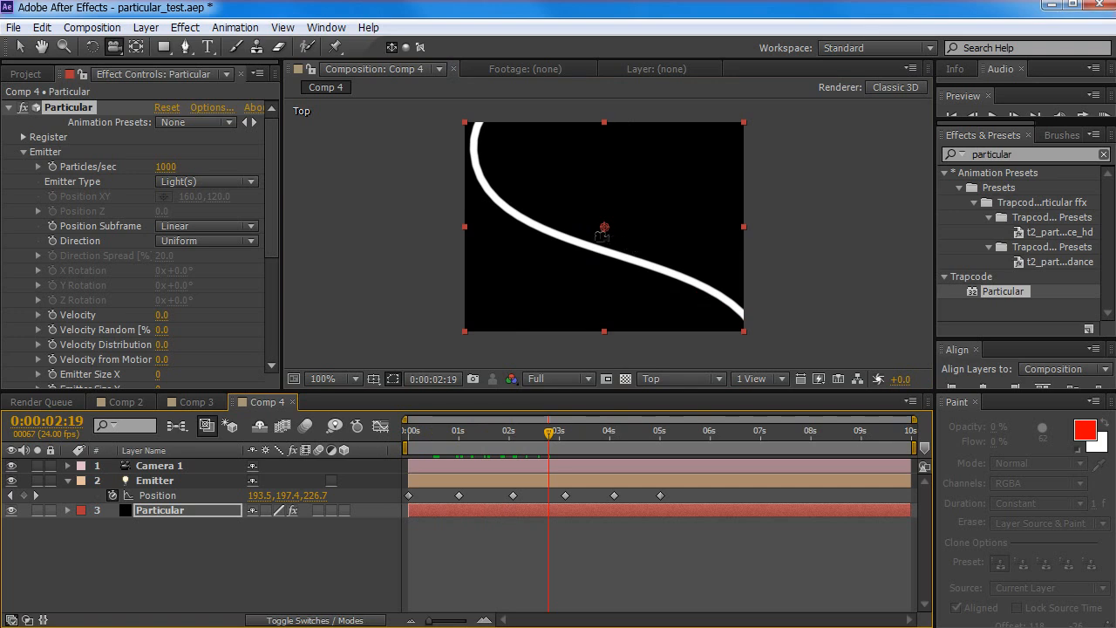
Pull the Top view far back with the Track Z Camera tool to examine the whole streak, and scrub back to the first frame
key(c)
key(c)
key(c)
key(c)
key(c)
drag(631, 207, 517, 348)
drag(675, 197, 494, 369)
drag(645, 225, 499, 371)
drag(666, 211, 601, 281)
drag(524, 438, 410, 447)
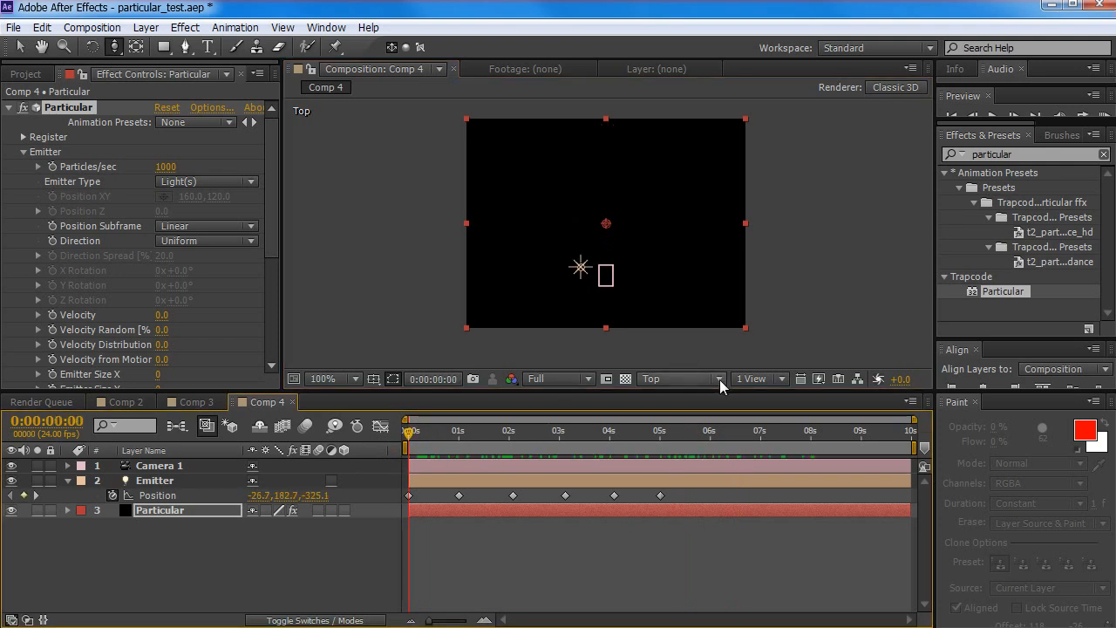
Return Comp 4 to the Active Camera view and scrub to 0:00:03:20 to check the streak
click(756, 378)
click(681, 379)
click(697, 397)
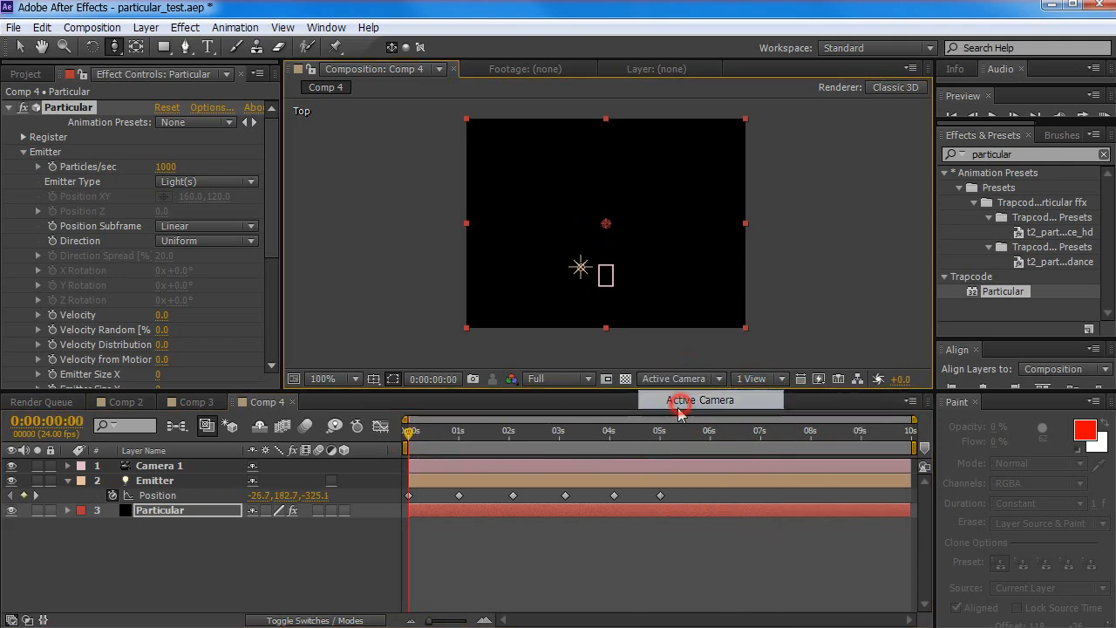
drag(429, 441, 605, 434)
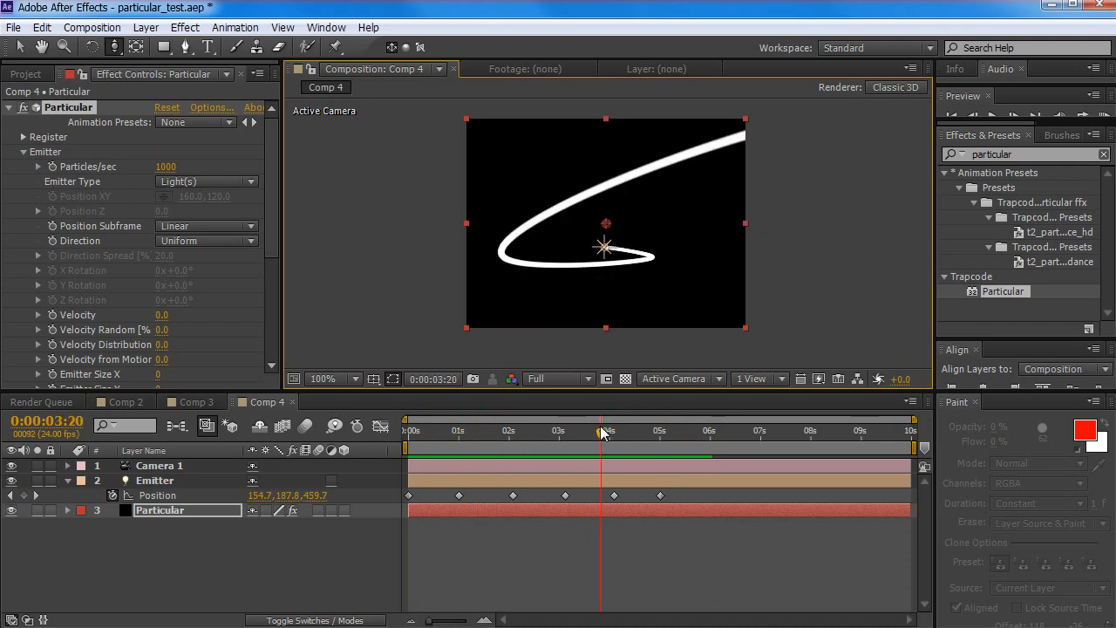
Collapse Particular's Emitter settings and expand its Particle settings, with the Selection tool active
click(174, 549)
click(273, 179)
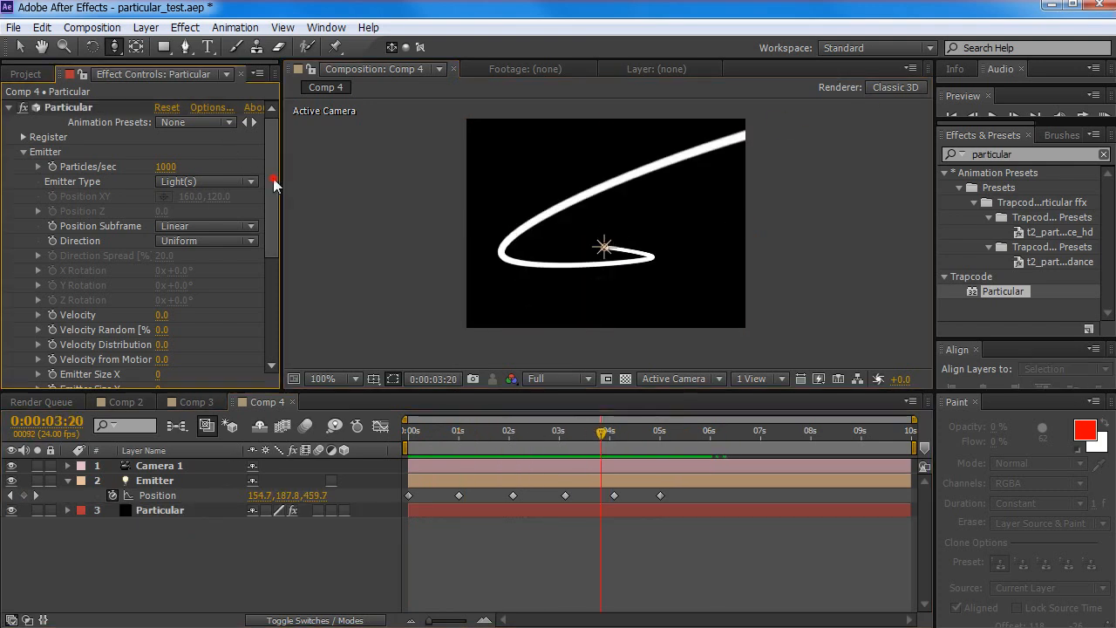
mouse_move(273, 178)
mouse_down()
mouse_move(275, 216)
mouse_move(278, 179)
mouse_up()
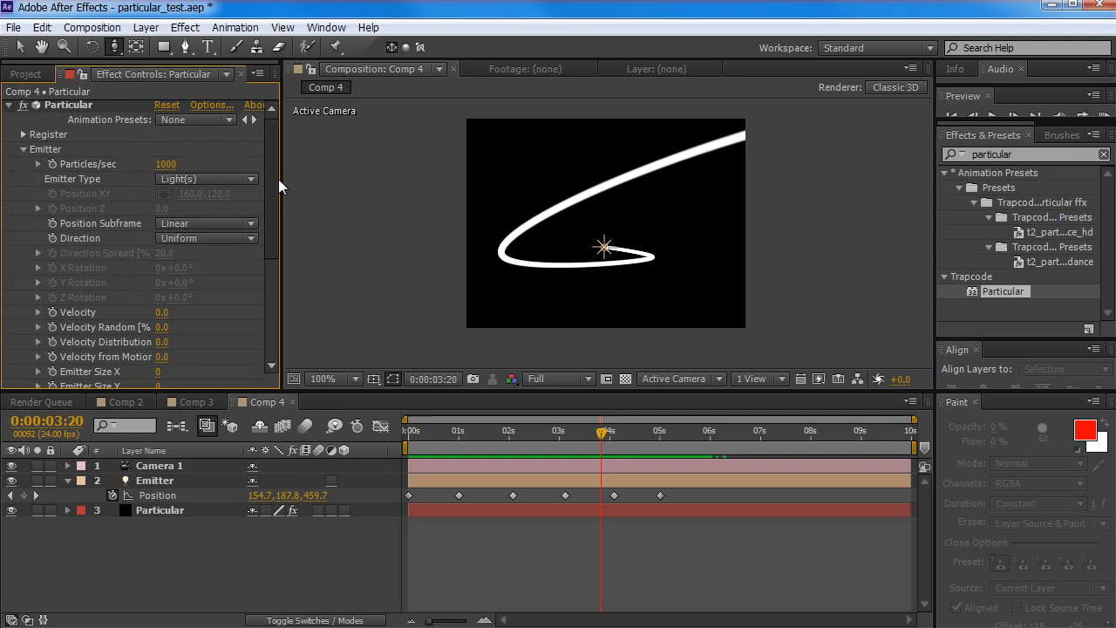
click(24, 149)
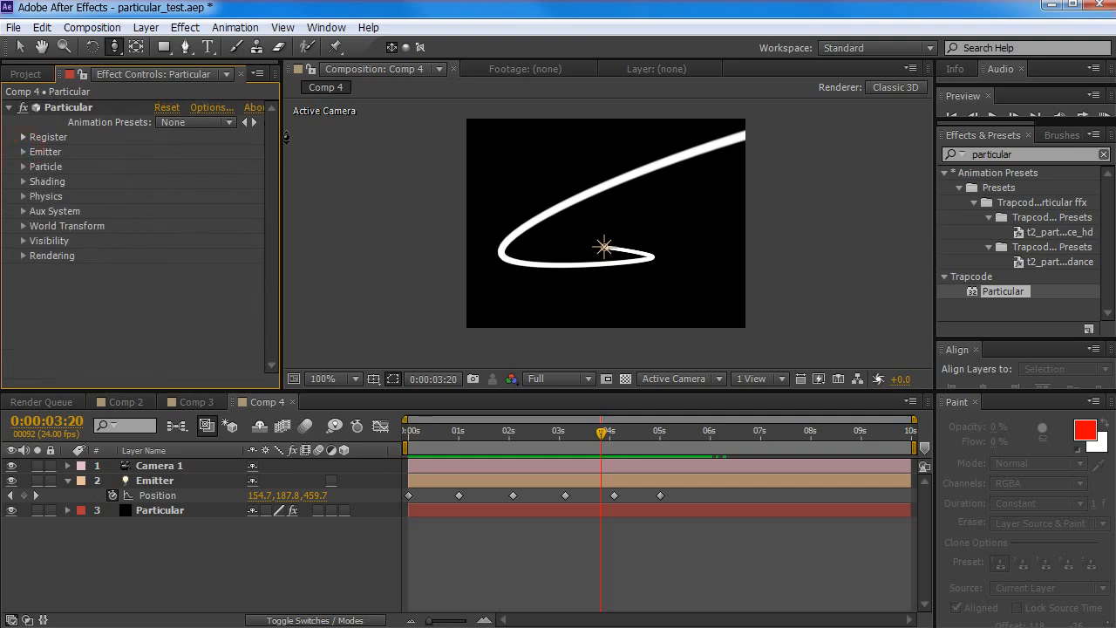
key(v)
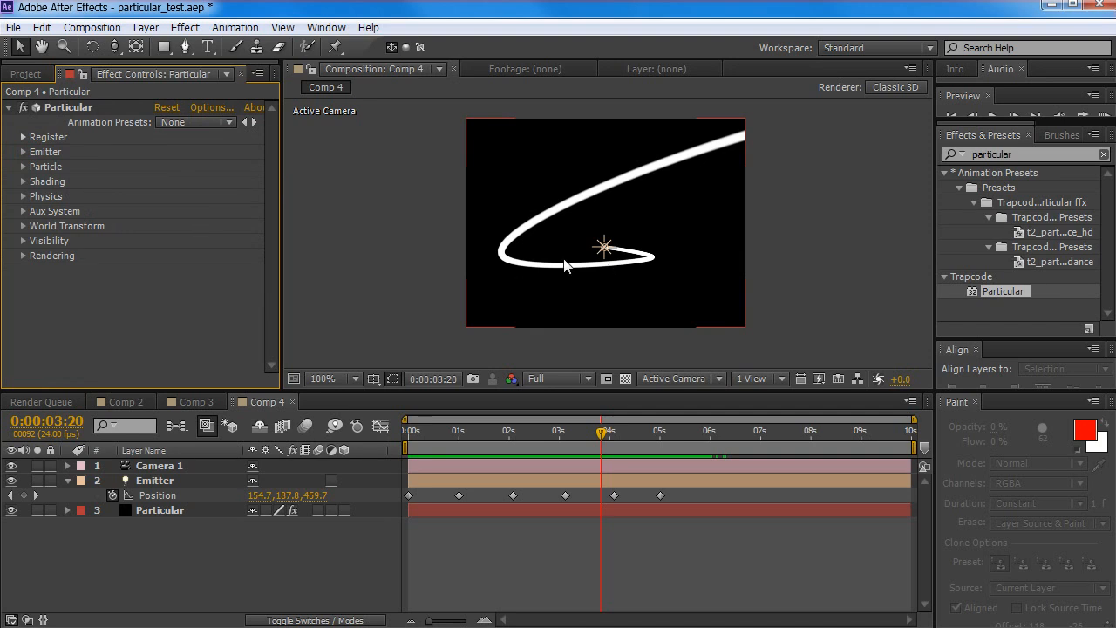
click(24, 166)
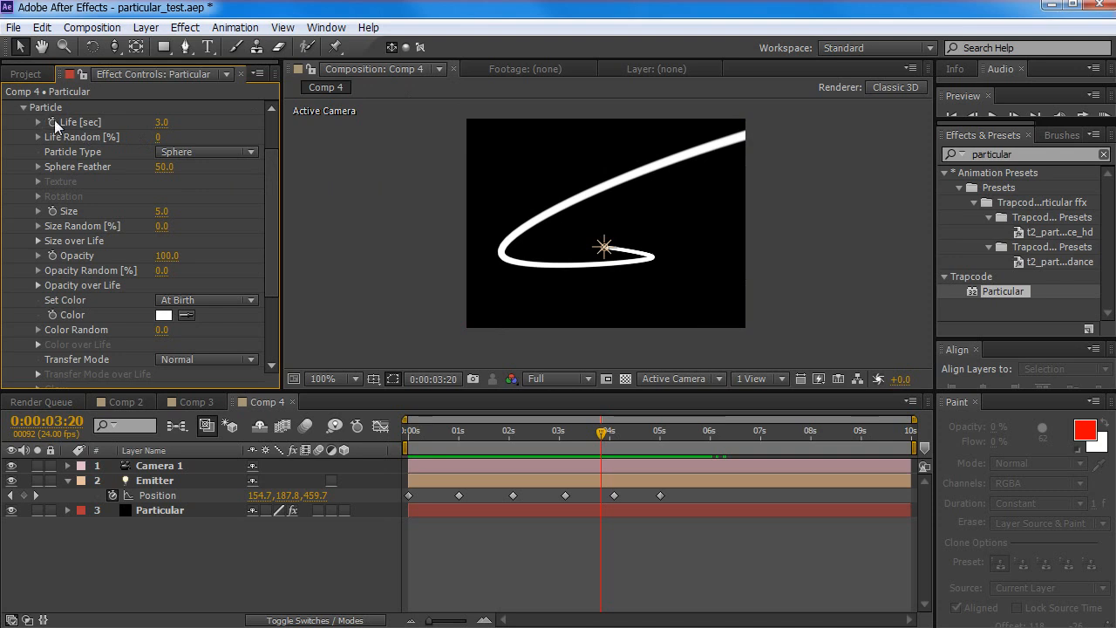
Set the particle life to 1 second, raise it to 2 seconds, and scrub to 0:00:03:02
click(162, 122)
text(1)
key(Return)
click(162, 122)
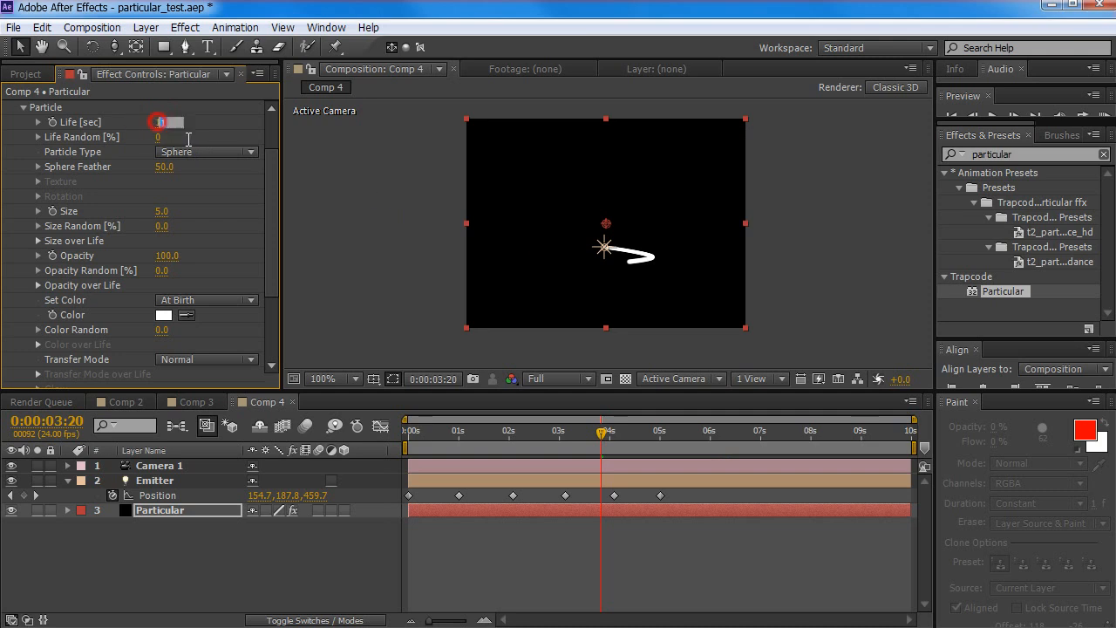
text(2)
key(Return)
drag(533, 427, 563, 454)
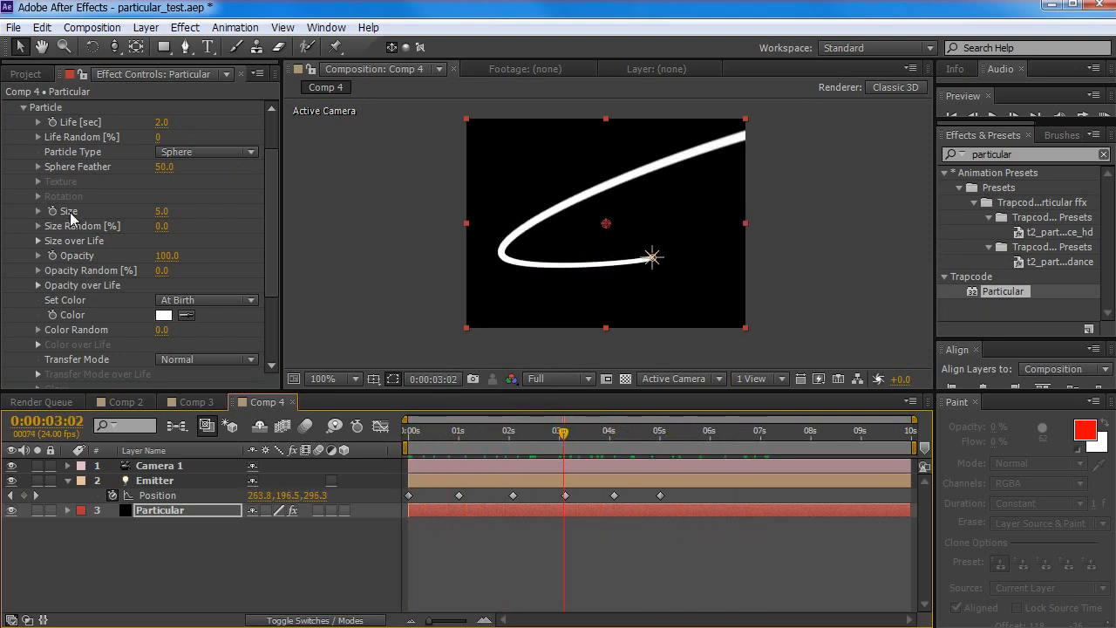
Set the particle size to 3, preview the streak's animation, and stop at 0:00:03:12
click(162, 212)
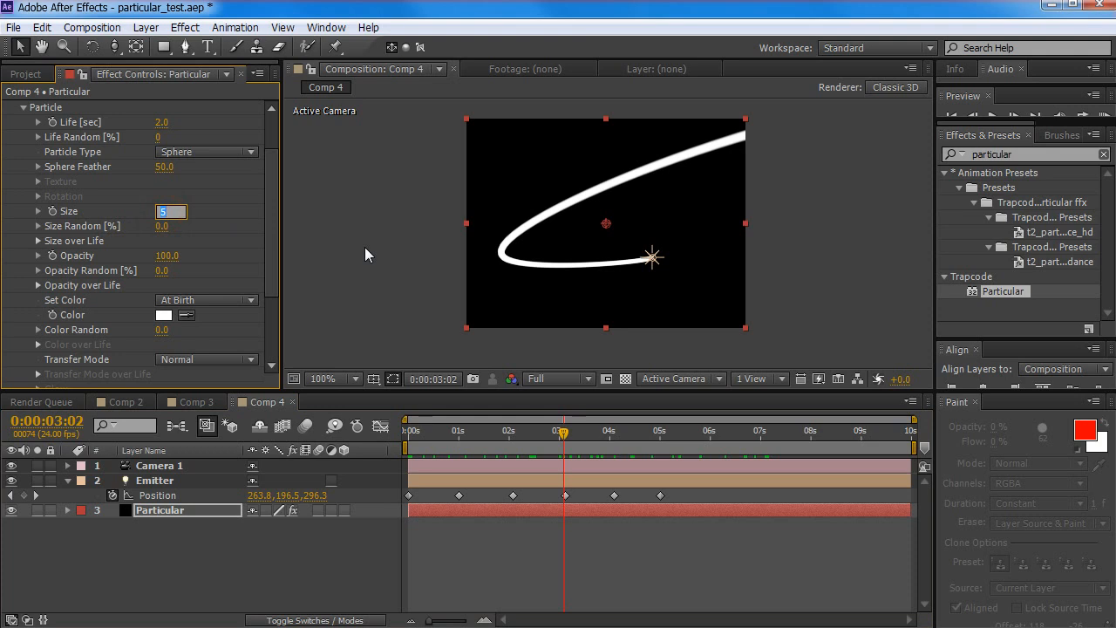
text(3)
key(Return)
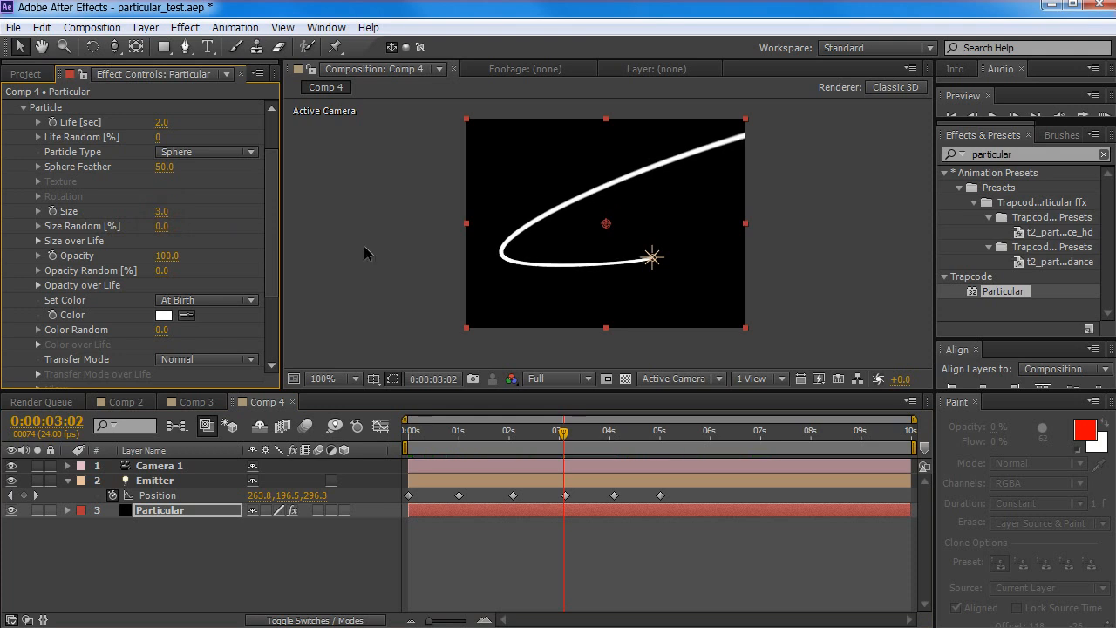
key(KP_0)
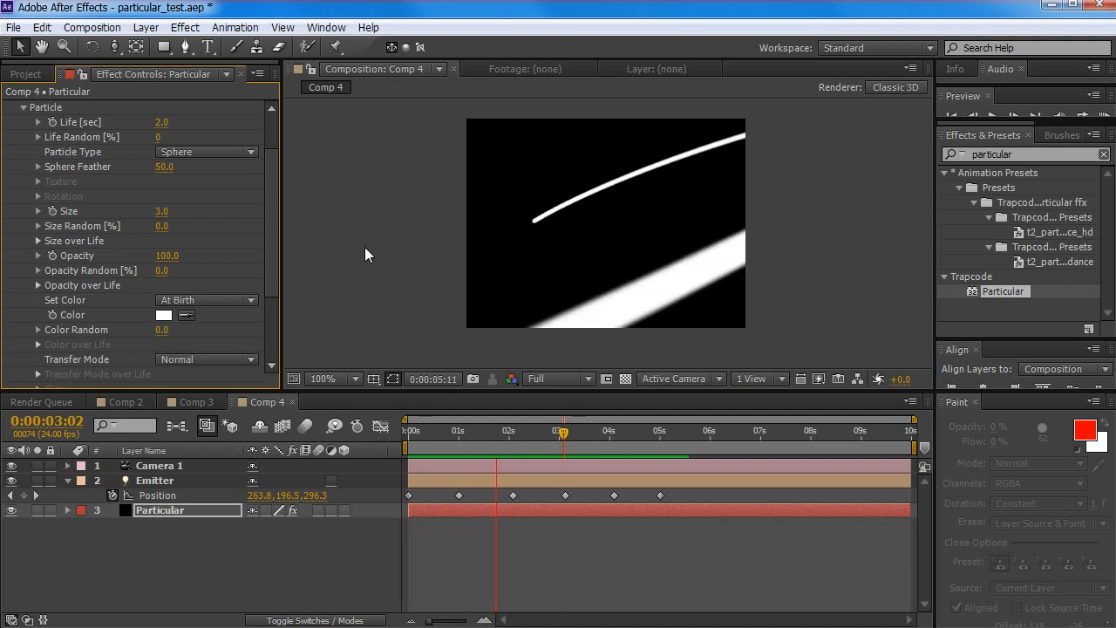
key(space)
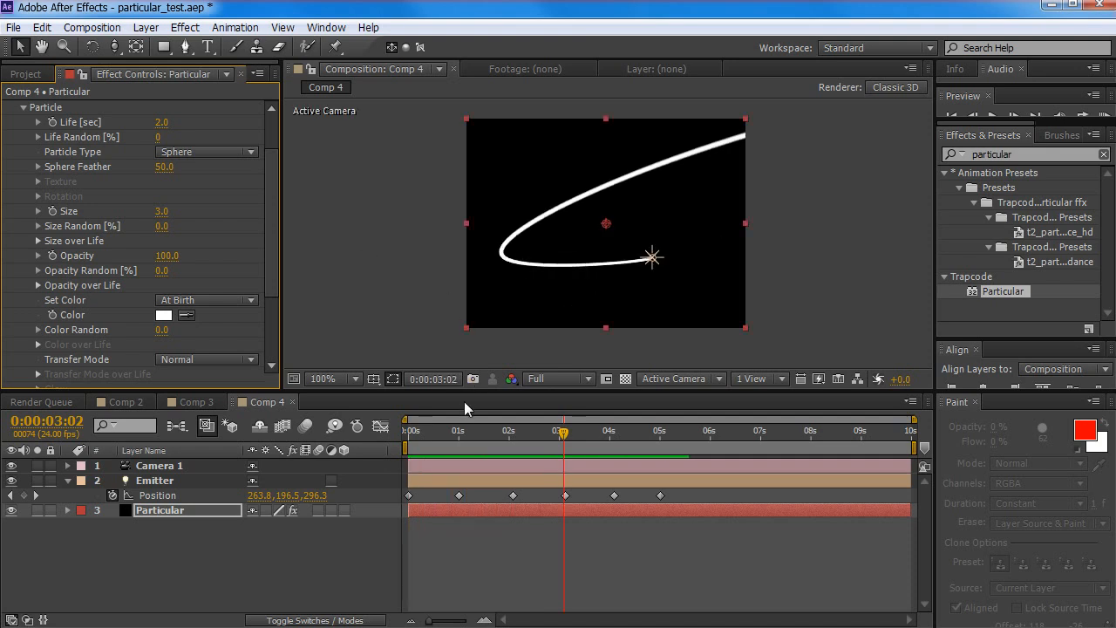
drag(459, 439, 584, 444)
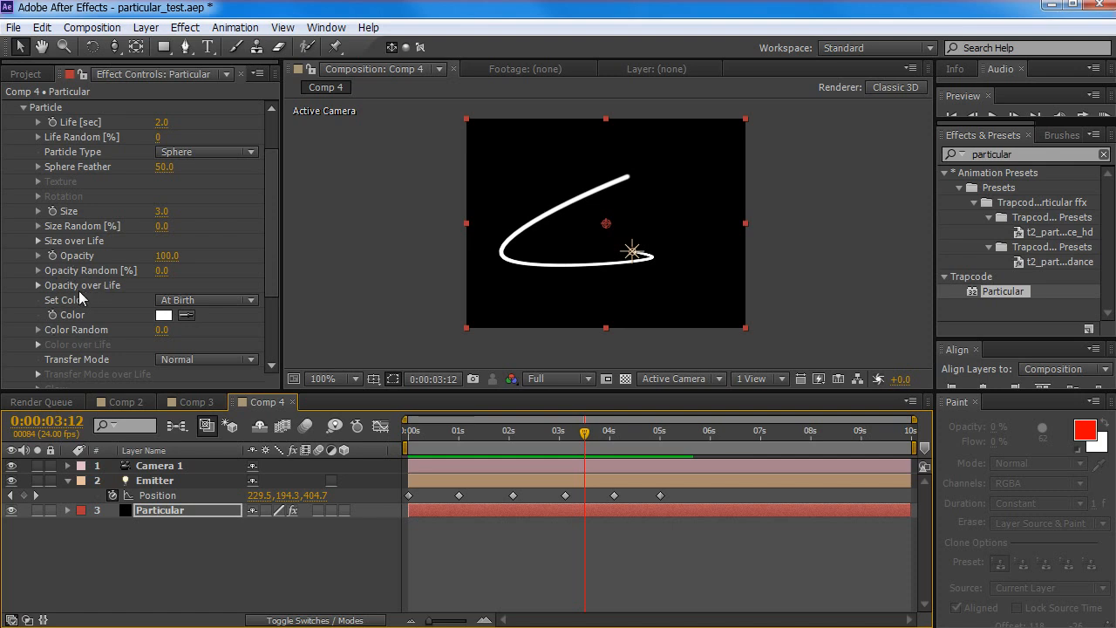
Expand Opacity over Life and widen the Effect Controls panel to reveal the full graph and its curve presets
click(37, 286)
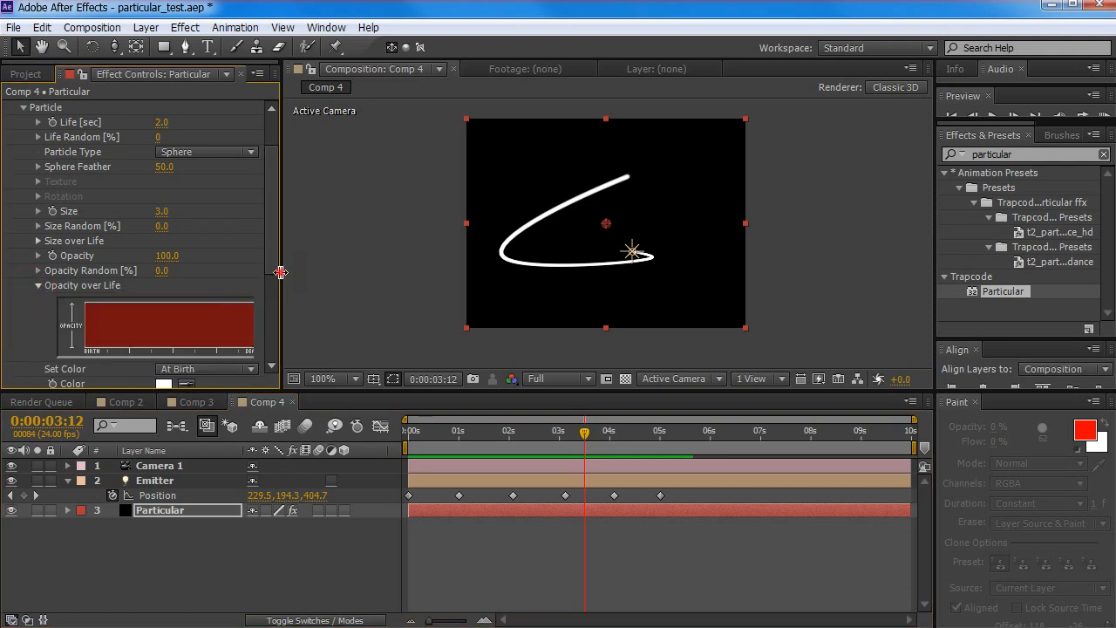
drag(281, 274, 315, 274)
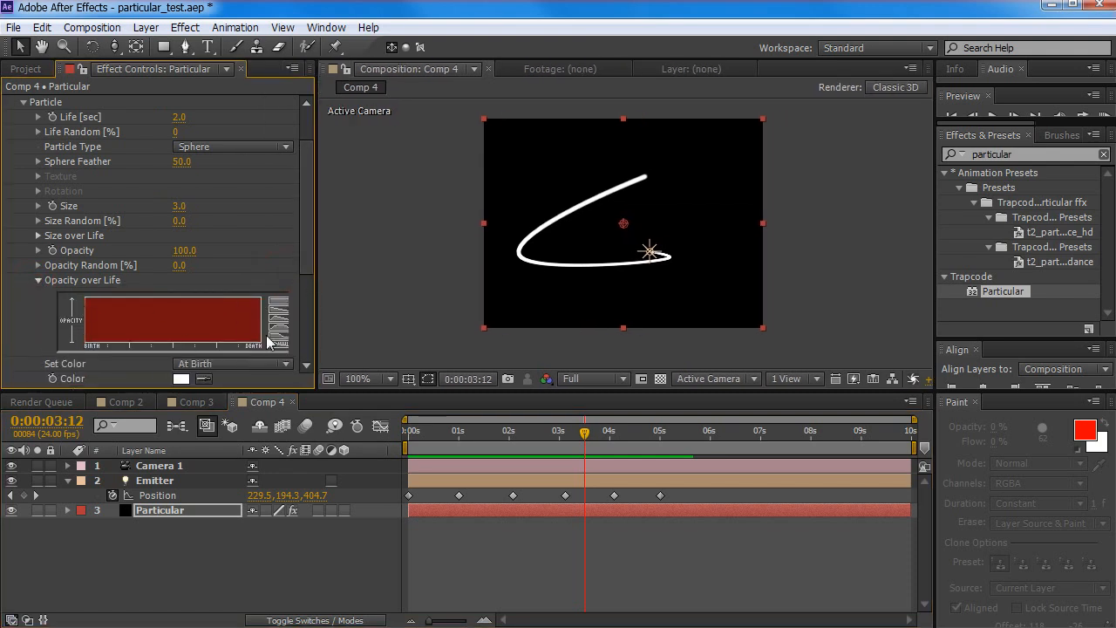
drag(316, 302, 336, 302)
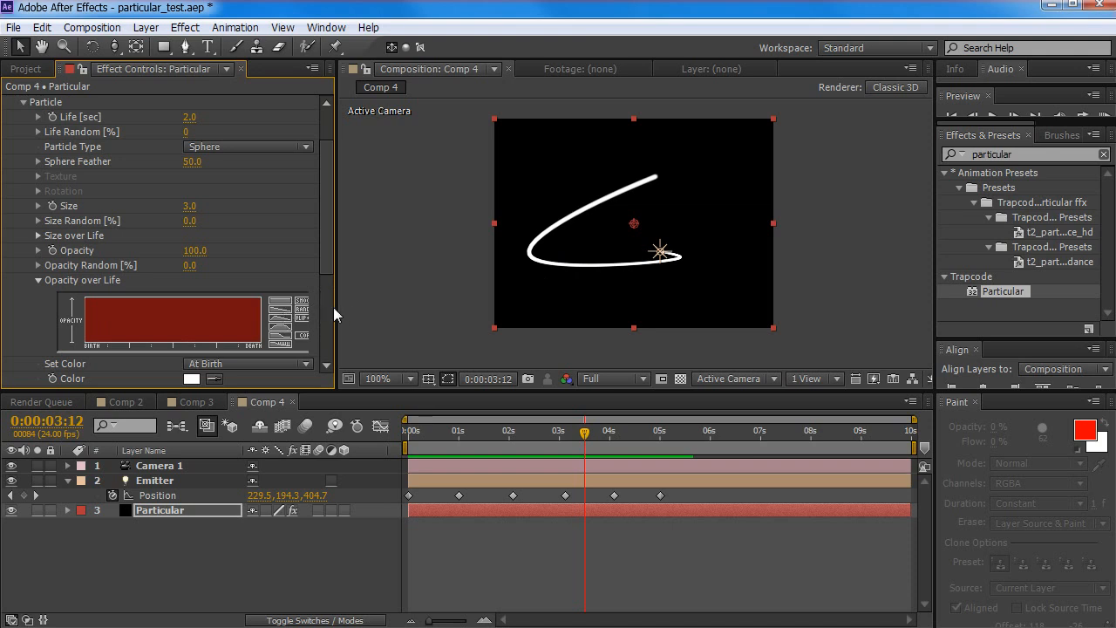
drag(336, 308, 358, 308)
Try a declining Opacity over Life curve from birth to death, restore the flat full-opacity preset, and collapse the graph
drag(89, 299, 260, 339)
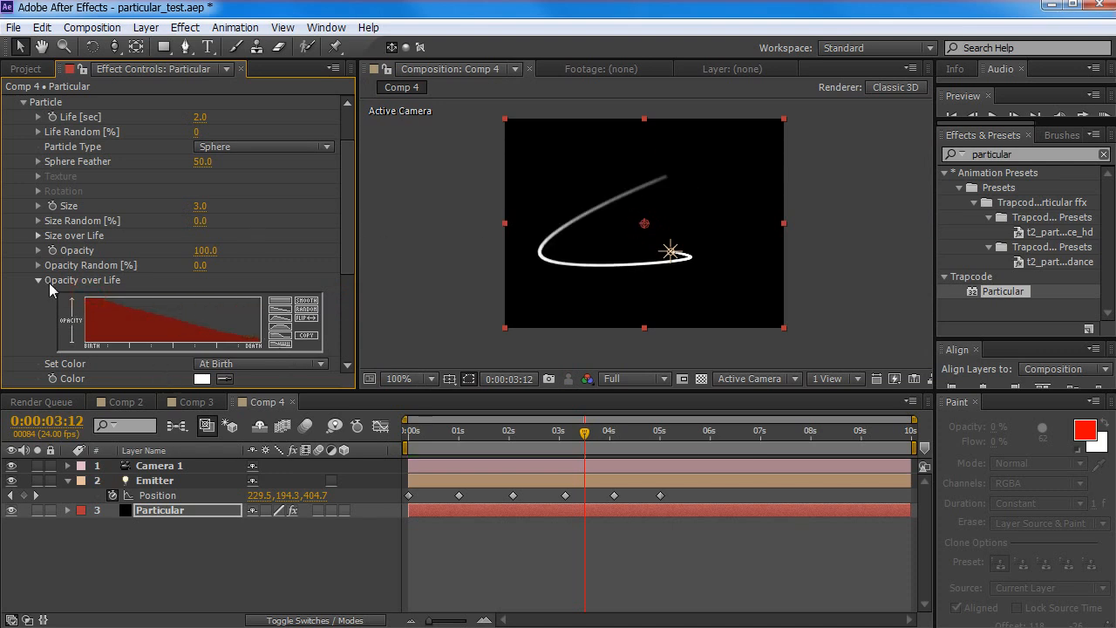
click(280, 301)
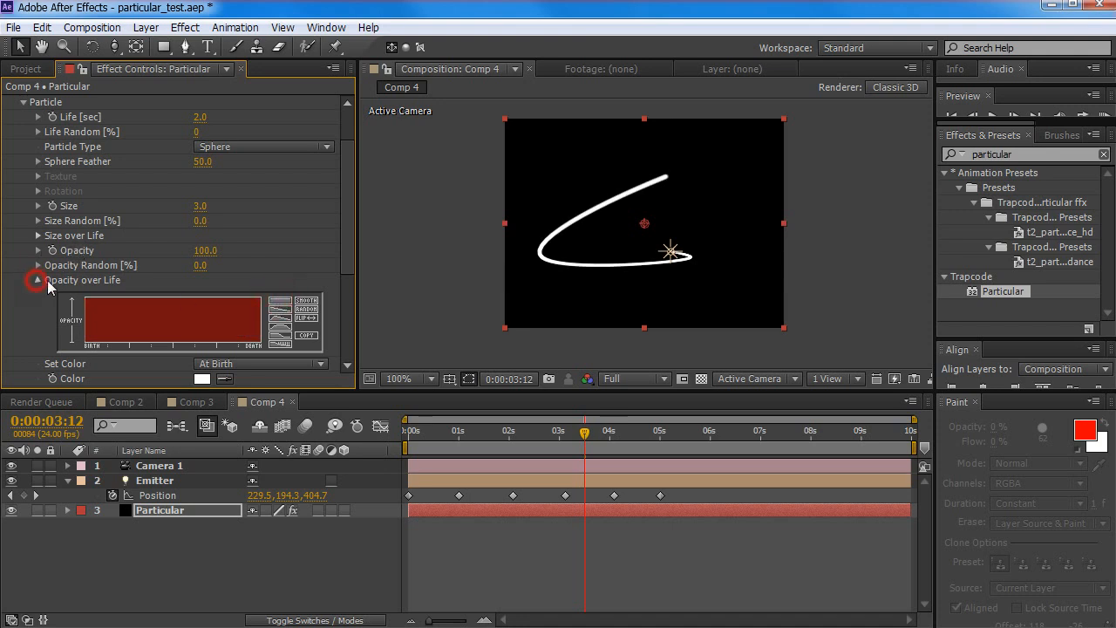
click(37, 280)
Expand Size over Life, try declining freehand curves, and apply the preset that falls linearly from birth to death
click(38, 235)
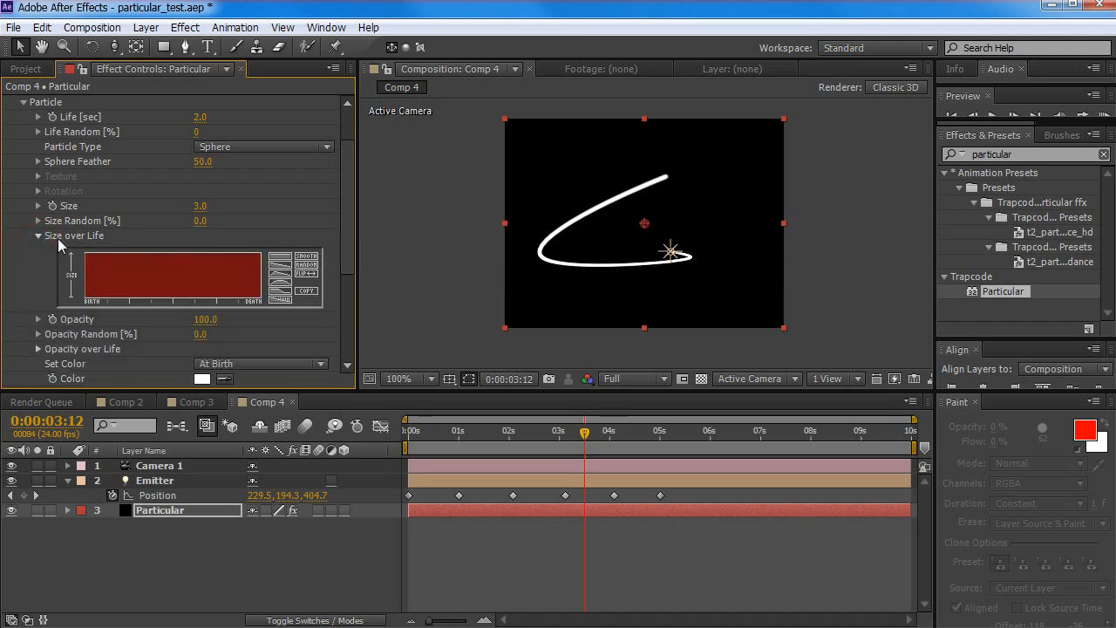
drag(86, 254, 284, 313)
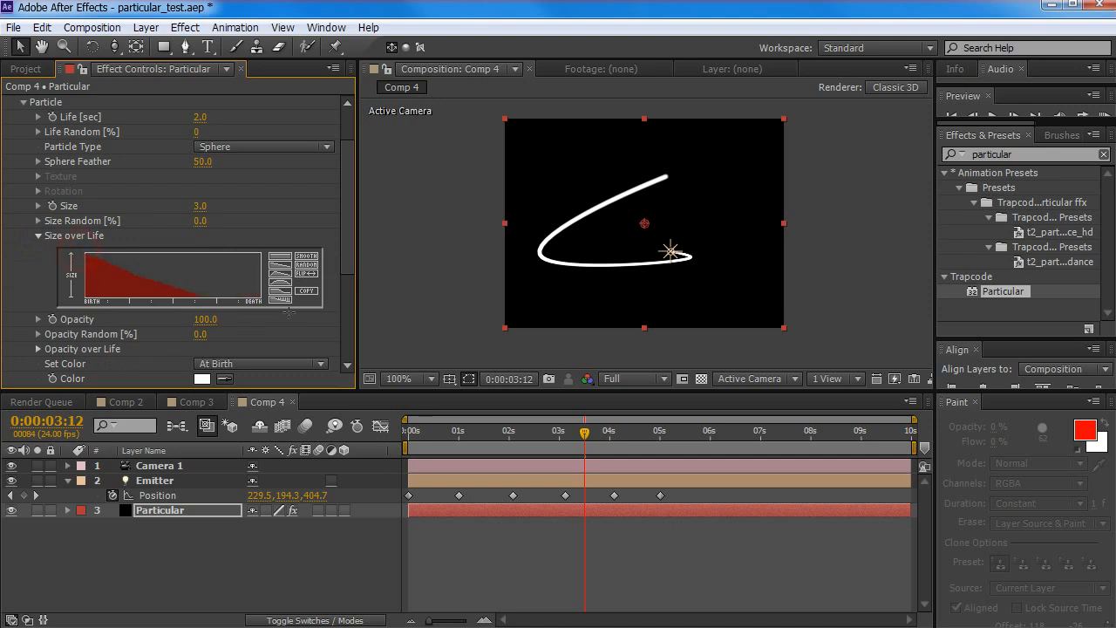
click(282, 253)
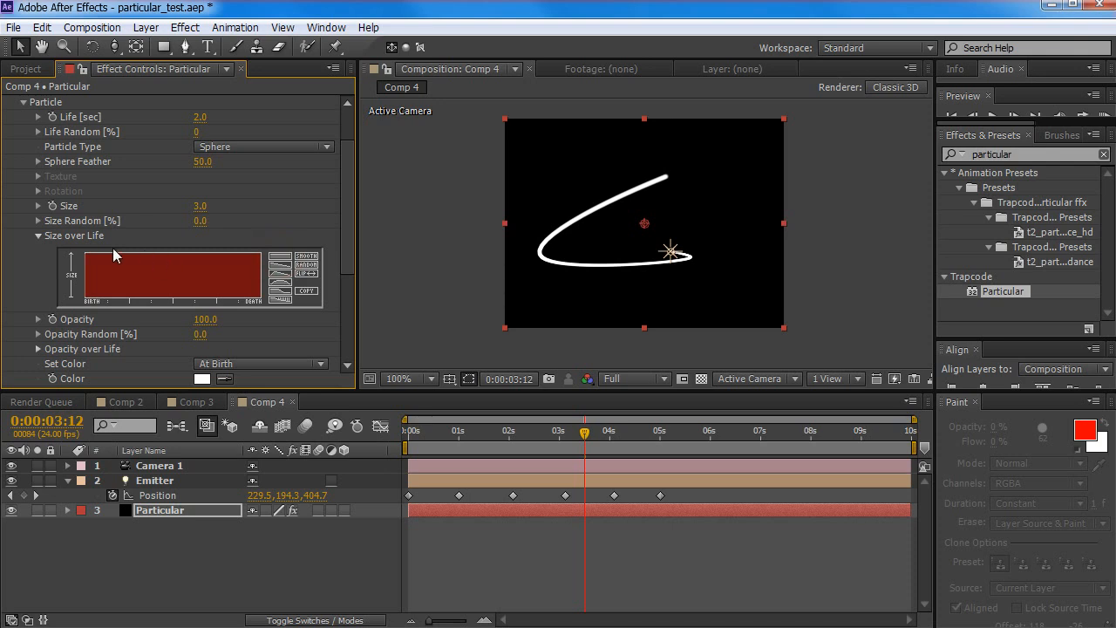
drag(110, 248, 340, 307)
drag(72, 250, 292, 308)
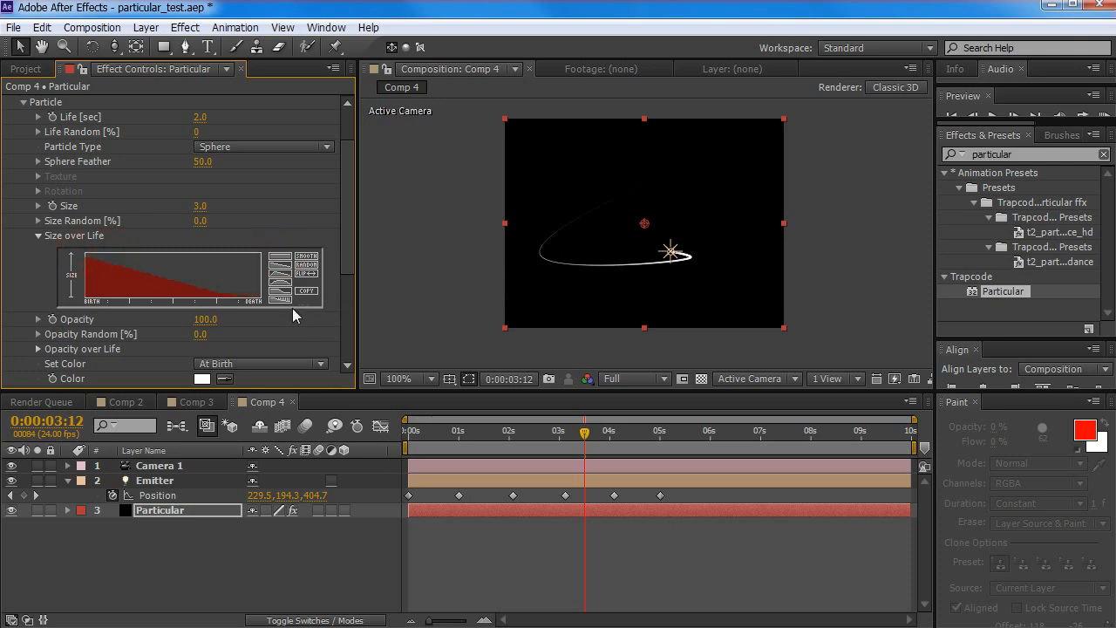
click(278, 260)
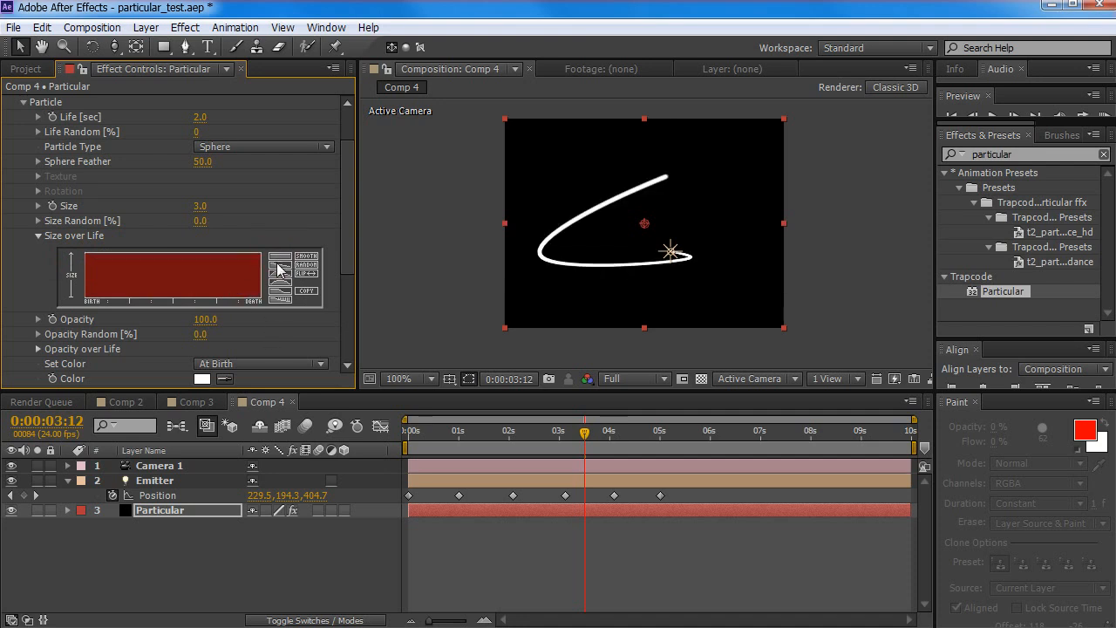
click(279, 269)
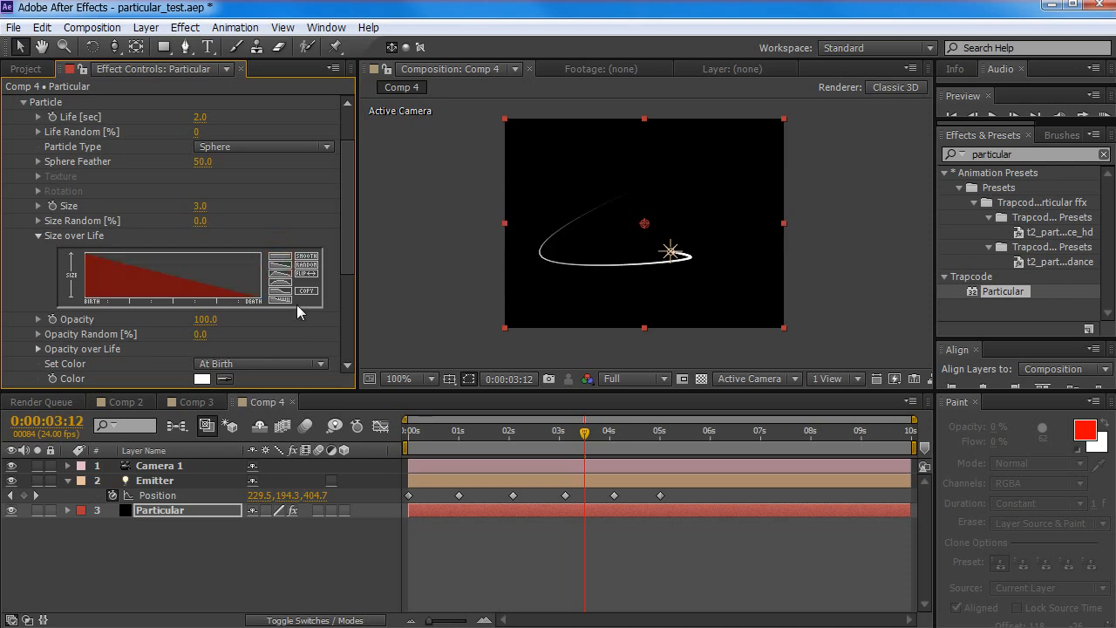
Try the early-peak Size over Life preset at 0:00:02:19, and return to the linear falloff preset at 0:00:02:04
mouse_move(558, 431)
mouse_down()
mouse_move(463, 431)
mouse_move(558, 431)
mouse_move(549, 431)
mouse_up()
click(285, 280)
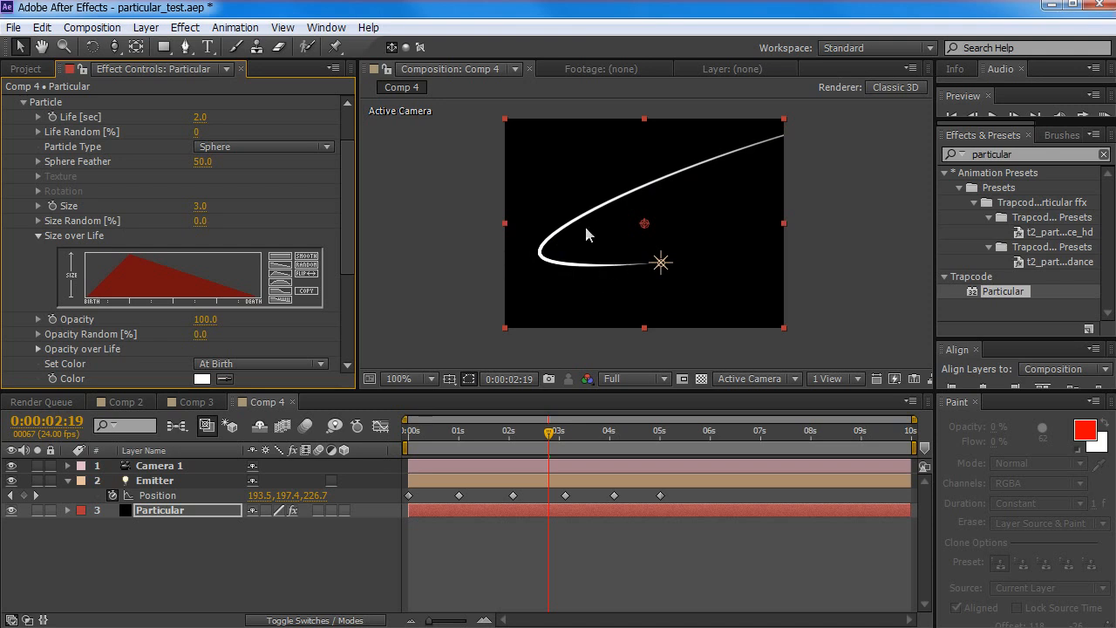
mouse_move(511, 432)
mouse_down()
mouse_move(428, 432)
mouse_move(647, 432)
mouse_move(396, 445)
mouse_move(643, 448)
mouse_move(474, 450)
mouse_move(516, 450)
mouse_up()
click(281, 274)
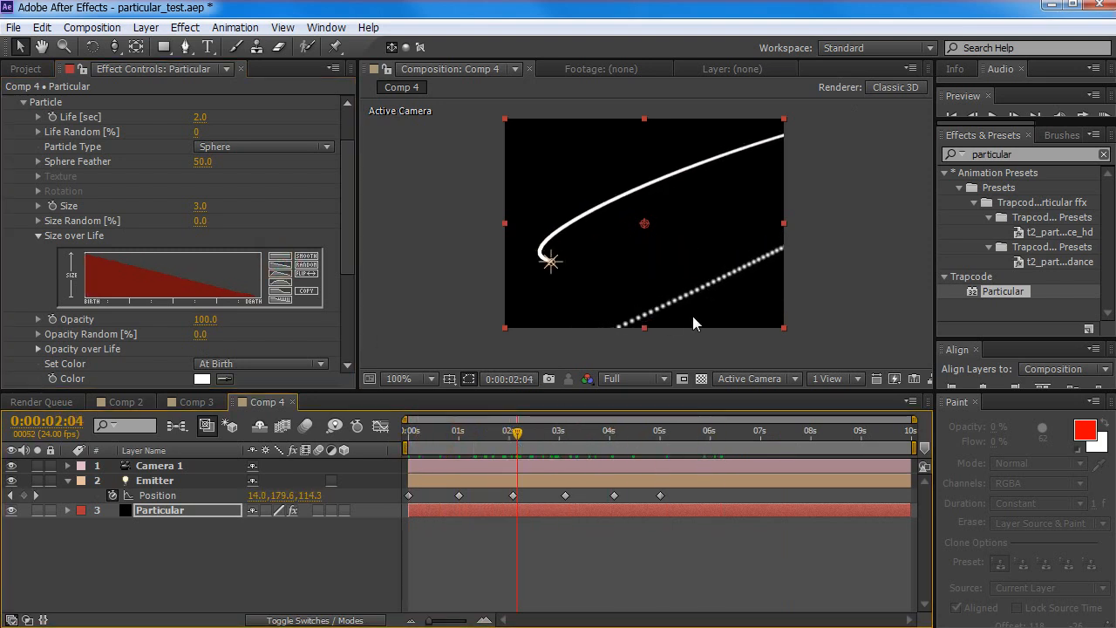
Expand Particular's Emitter settings and set Particles/sec to 1500
drag(348, 229, 346, 124)
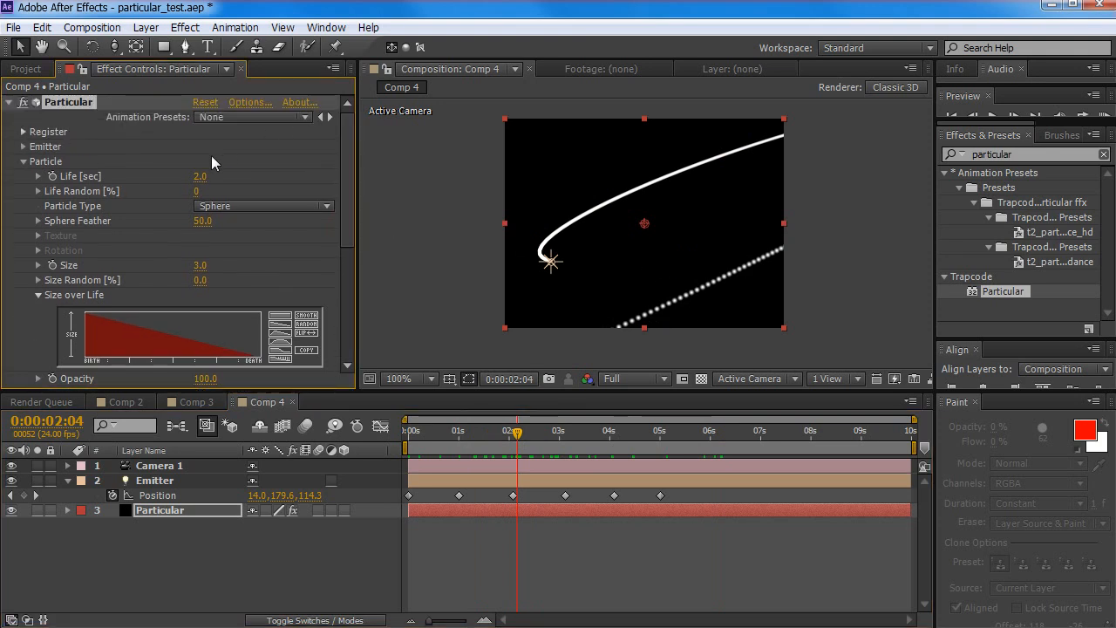
click(23, 146)
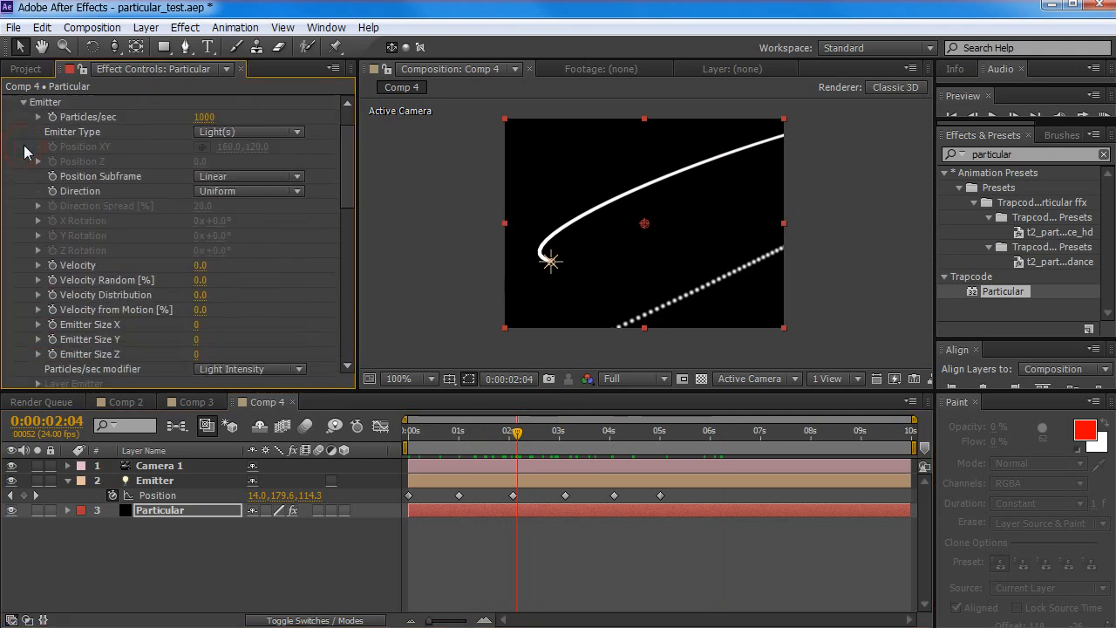
click(204, 117)
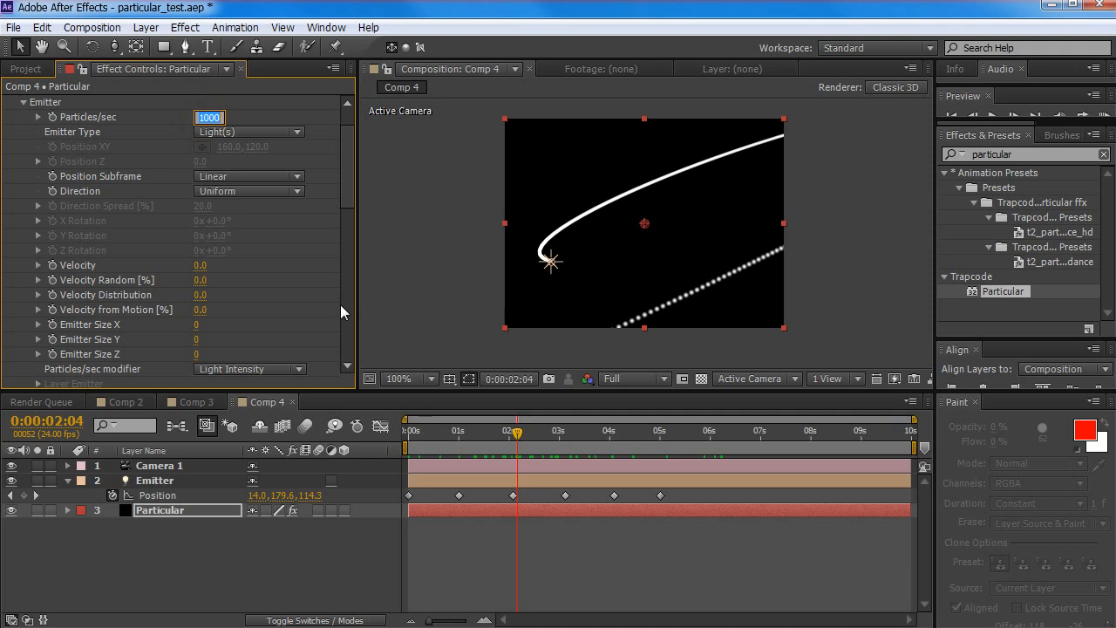
text(150)
key(Return)
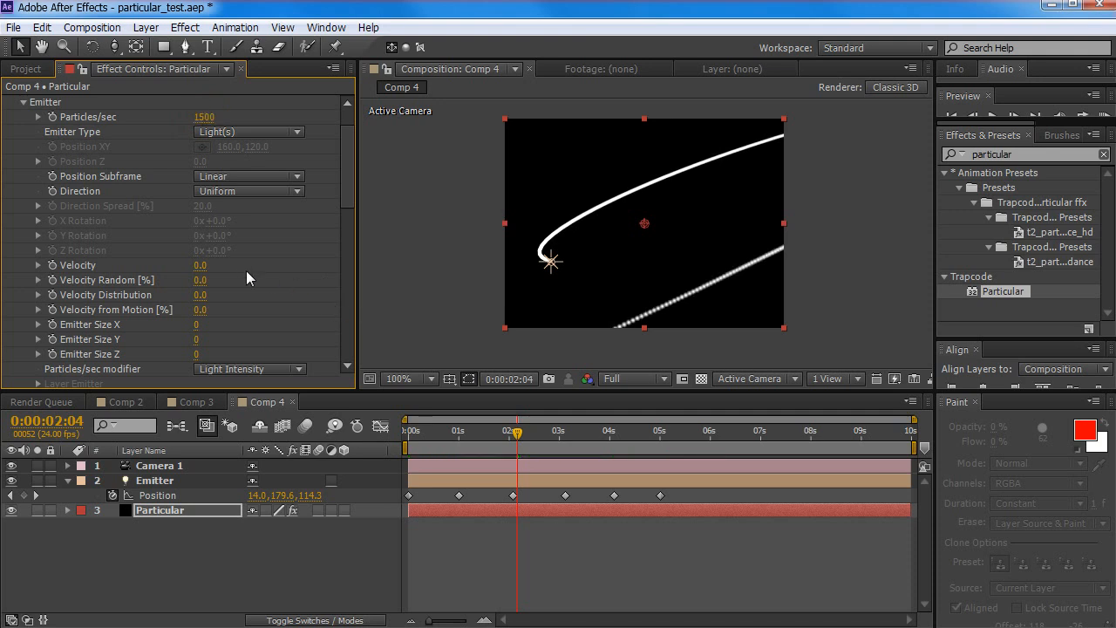
drag(204, 116, 683, 148)
key(ctrl+z)
click(250, 177)
click(265, 233)
click(235, 177)
click(237, 194)
Set the emitter's Particles/sec to 5000, preview the denser streak, and scrub to 0:00:02:22
click(204, 117)
text(500)
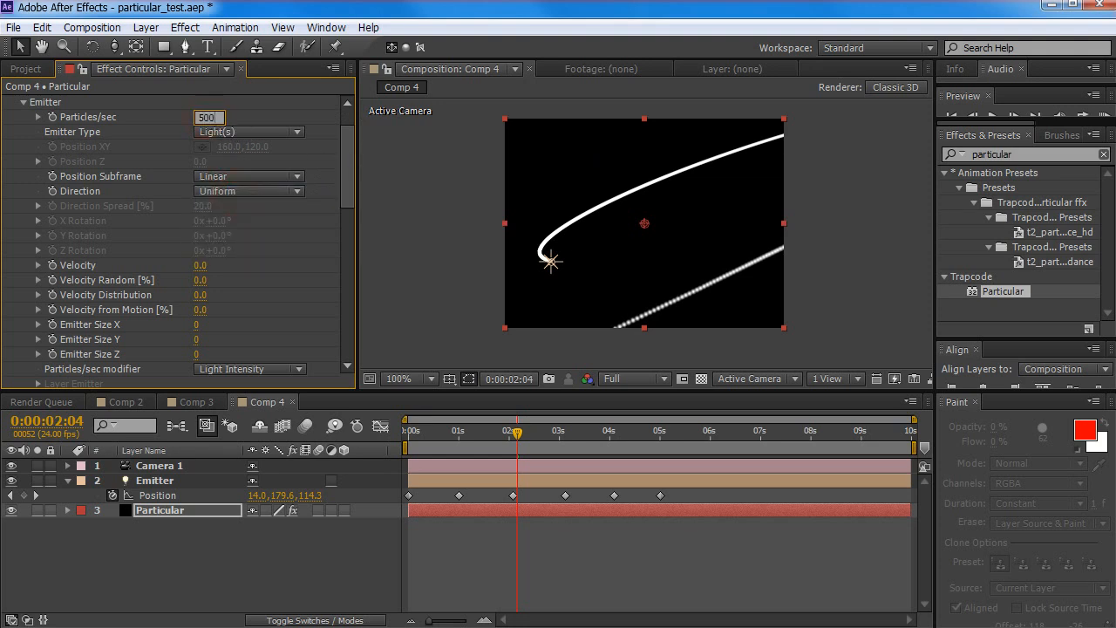
key(Return)
key(KP_0)
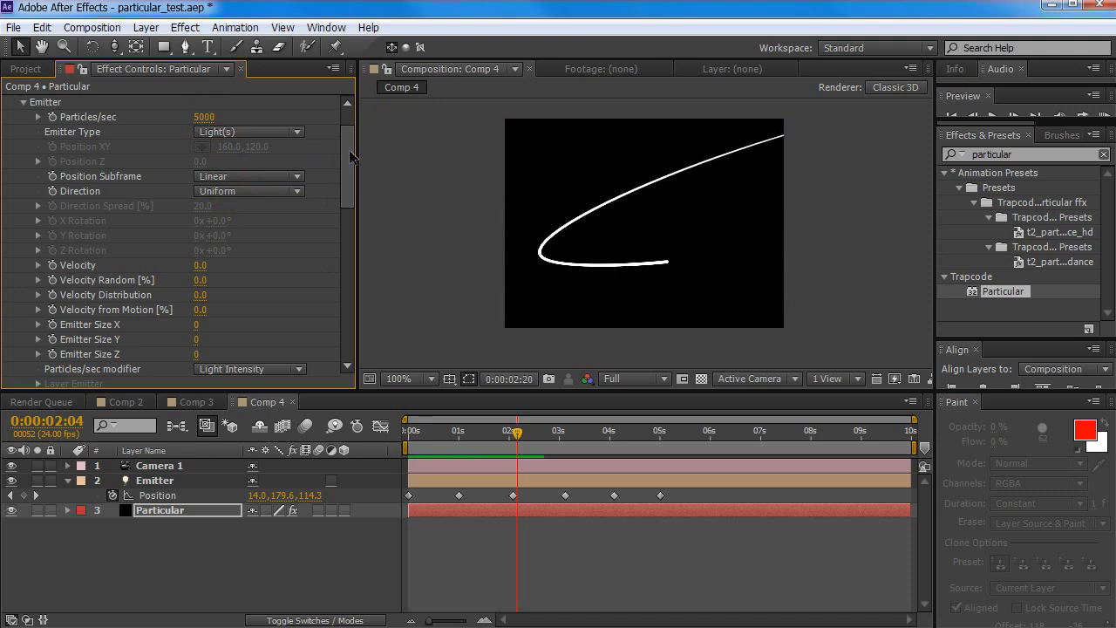
key(space)
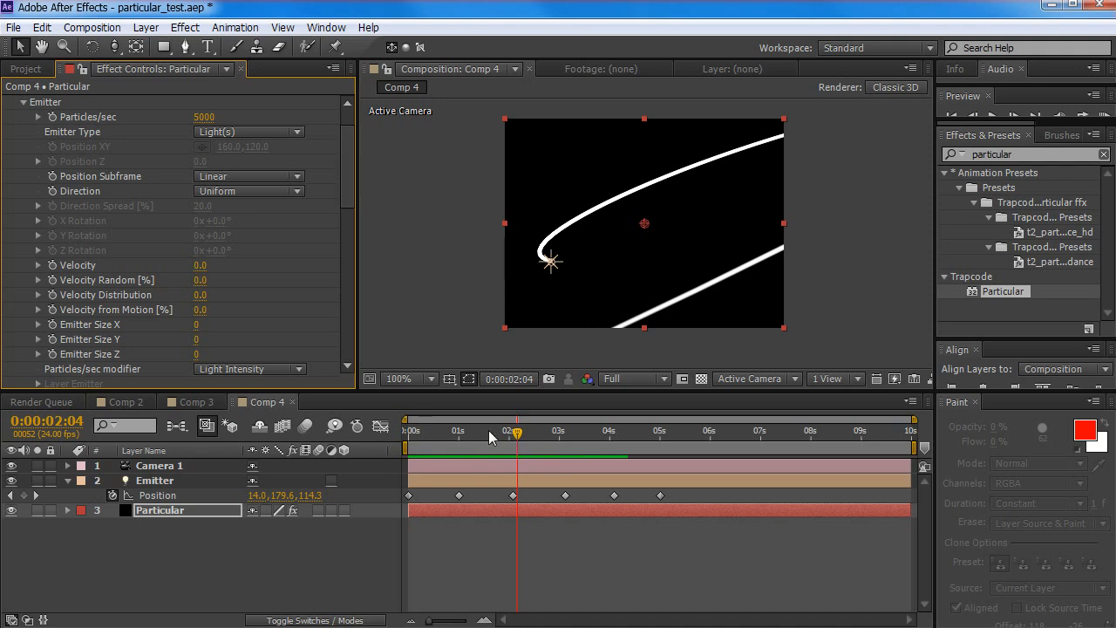
drag(488, 430, 556, 456)
Select the Camera 1 layer in Comp 4 and scrub back to the first frame
click(180, 562)
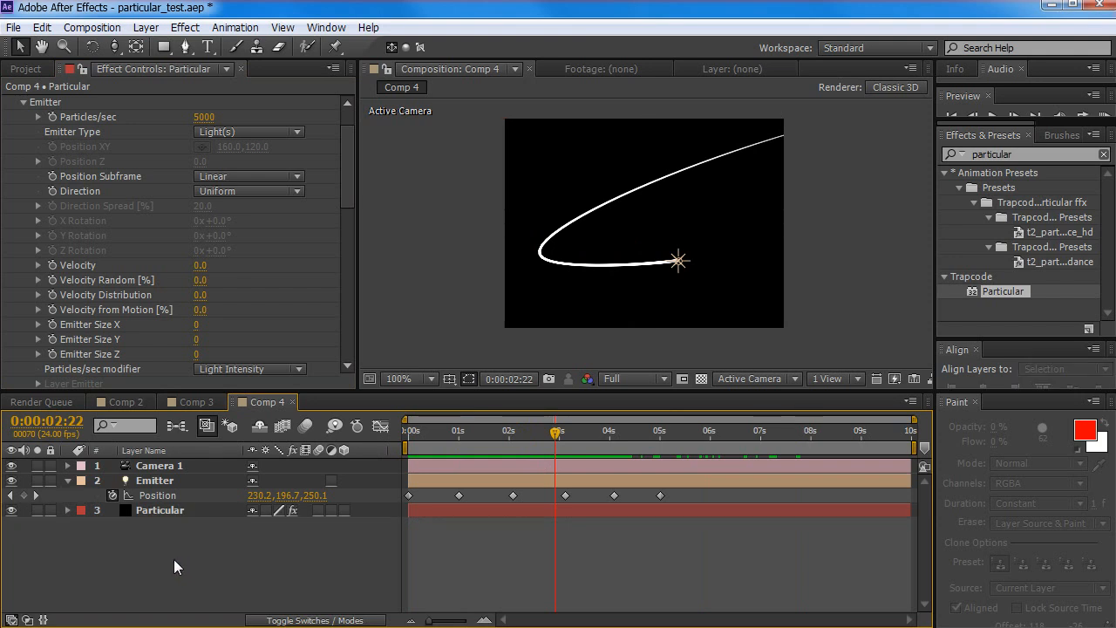
click(150, 466)
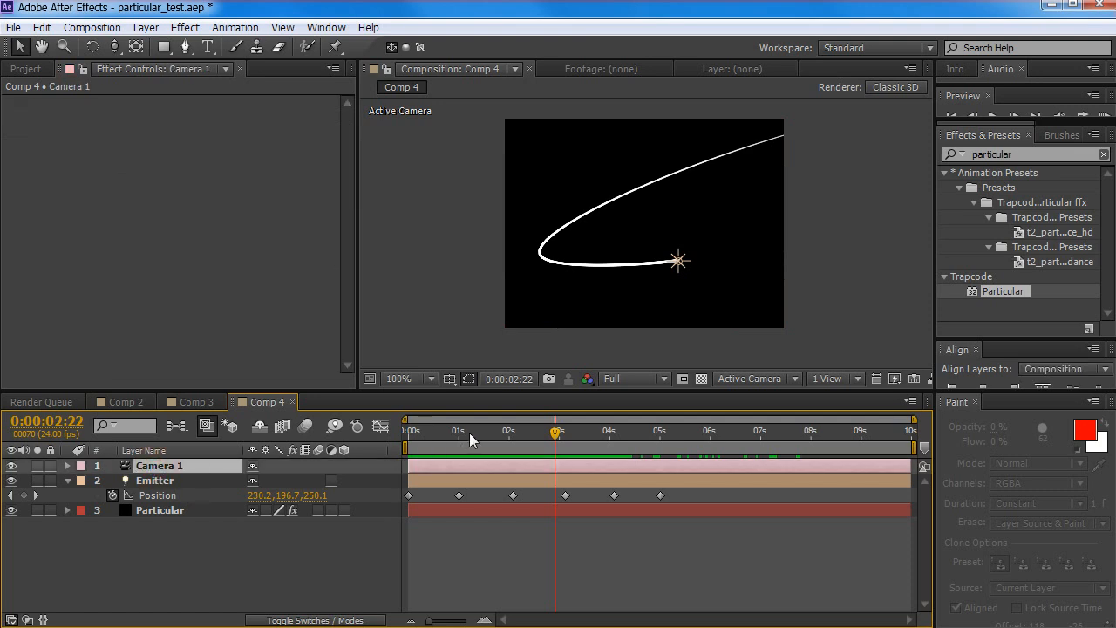
drag(469, 433, 376, 442)
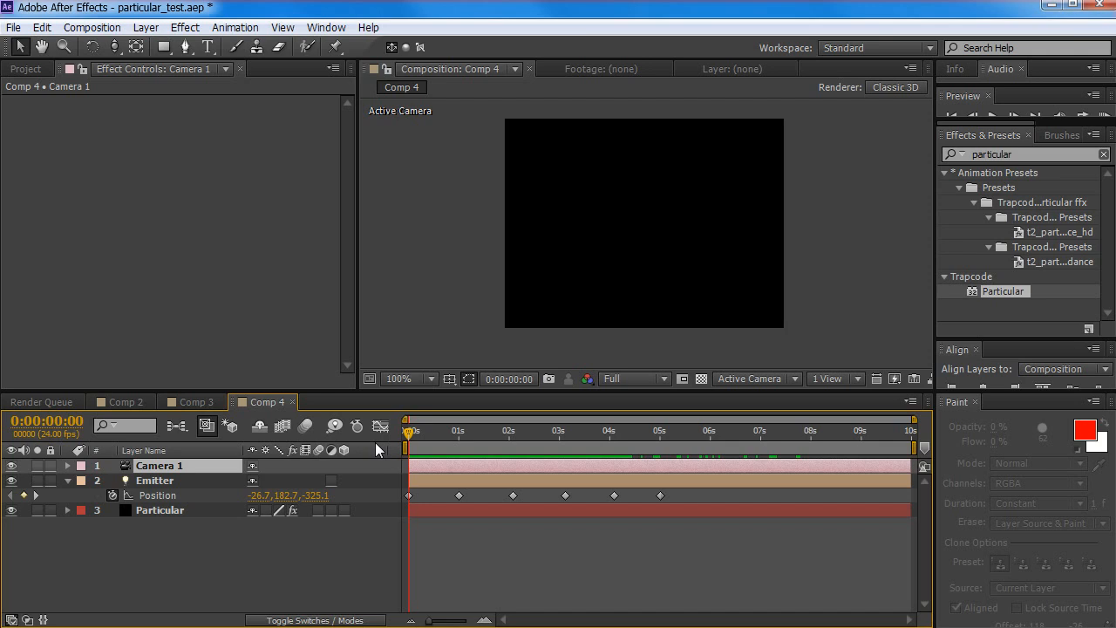
Create a new 1000 x 1000 px solid in Comp 4 and place it beneath the Particular layer
click(155, 555)
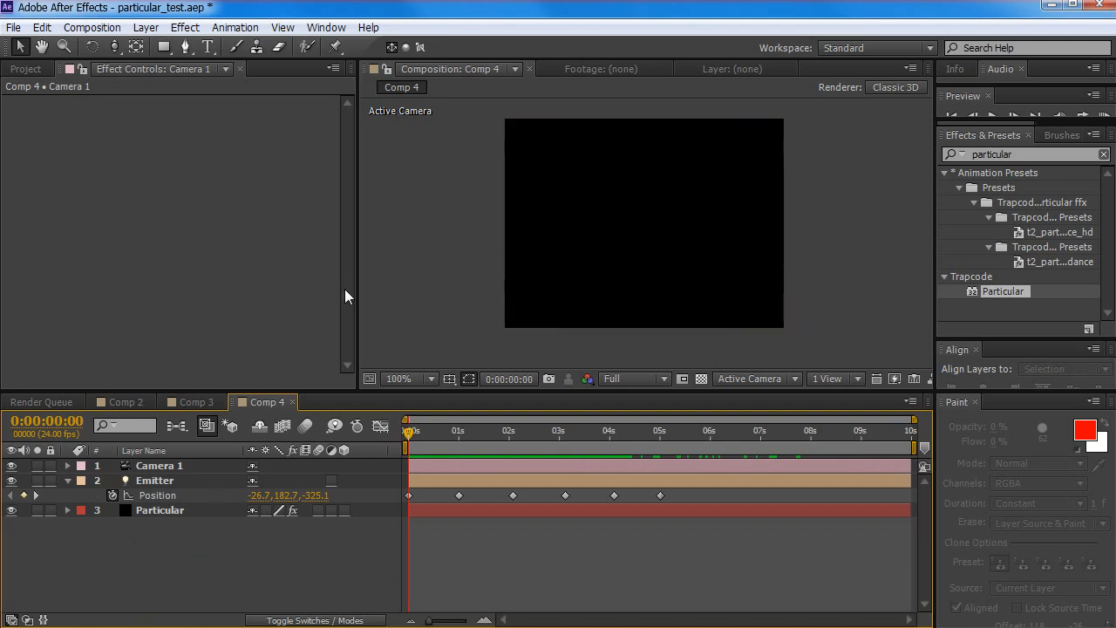
click(146, 27)
mouse_move(182, 50)
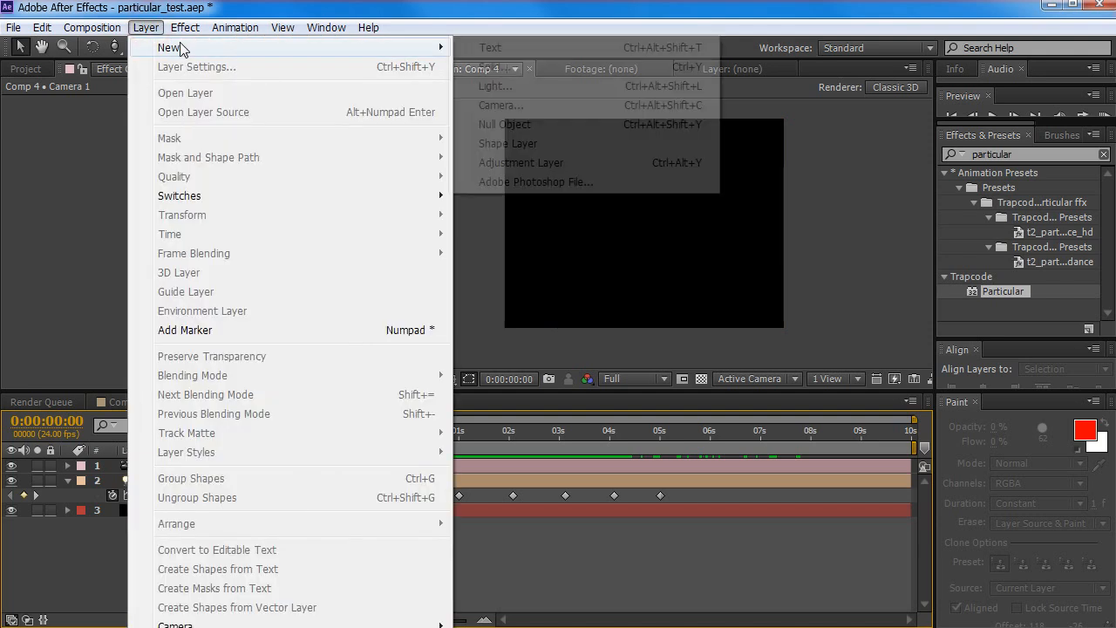
click(554, 68)
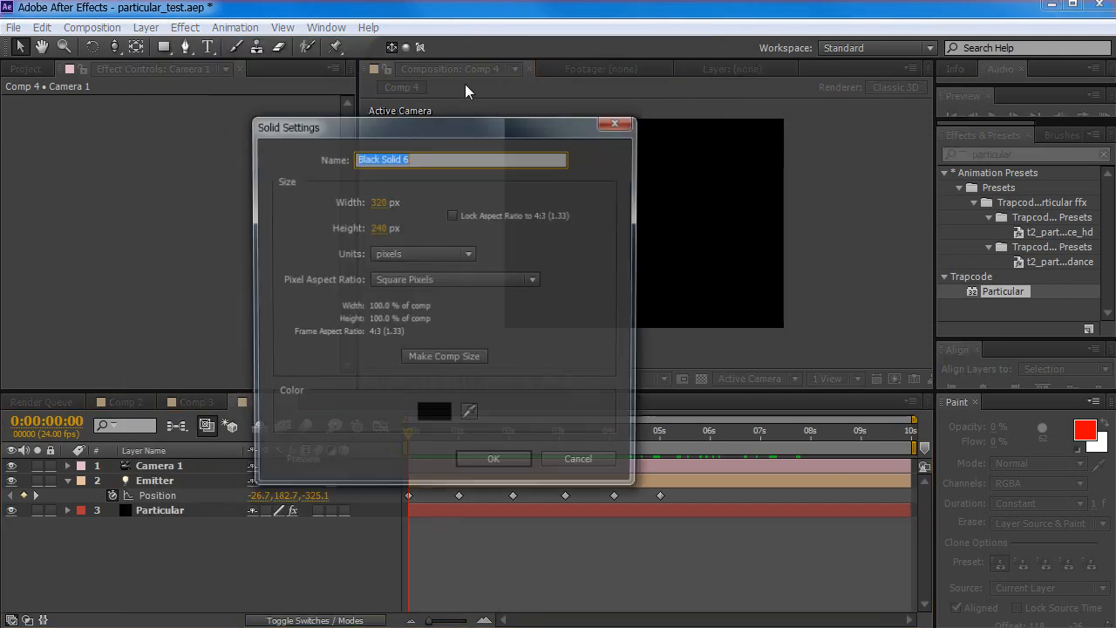
click(377, 172)
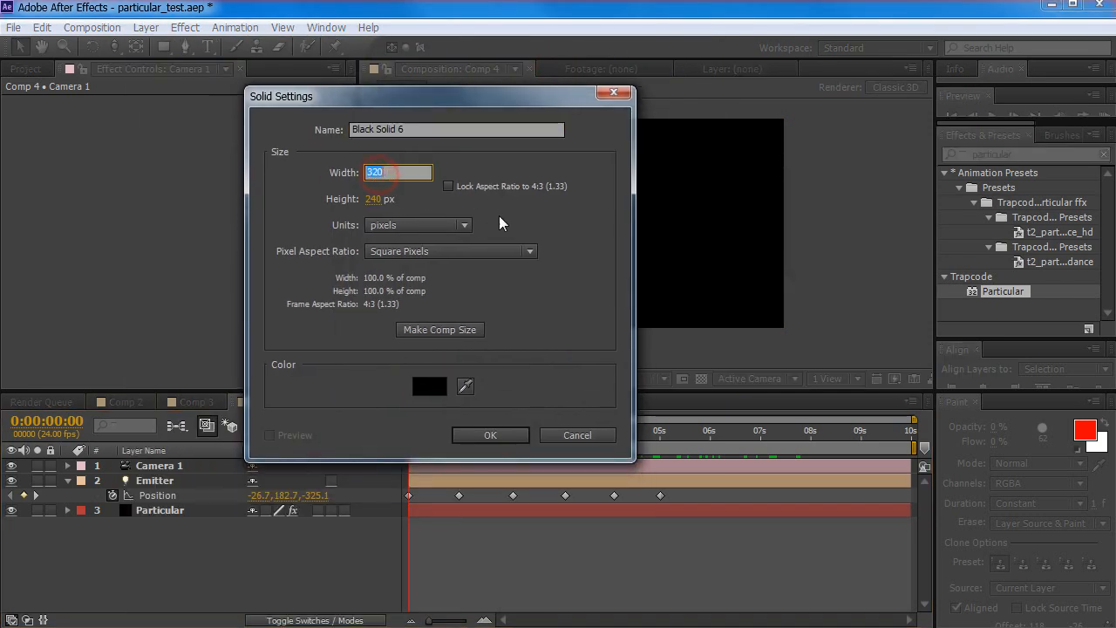
text(1000)
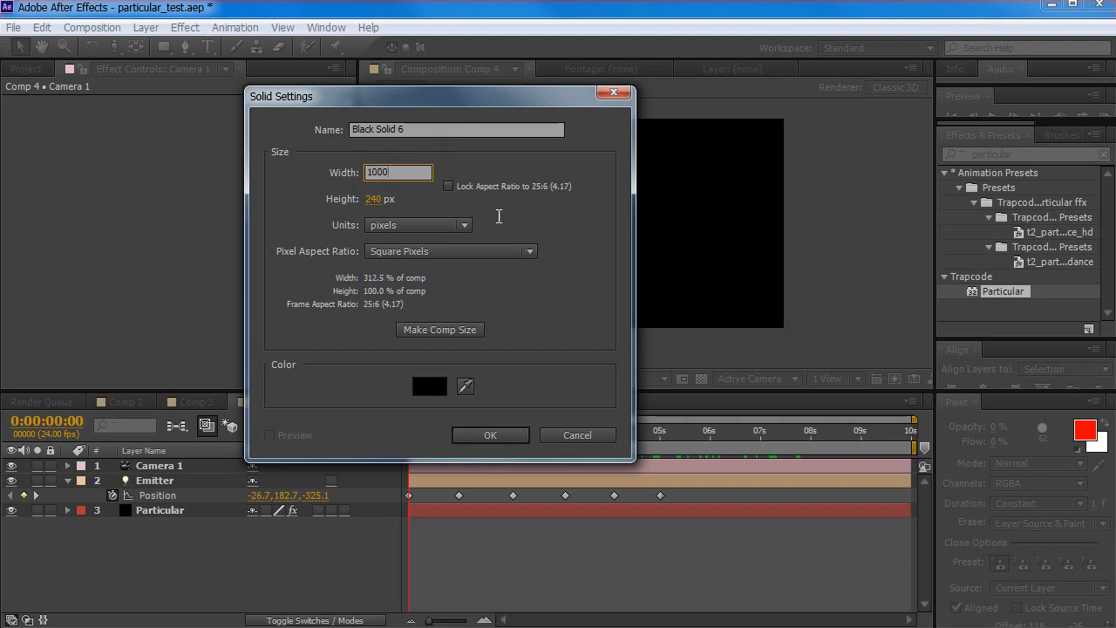
key(Tab)
text(1000)
key(Return)
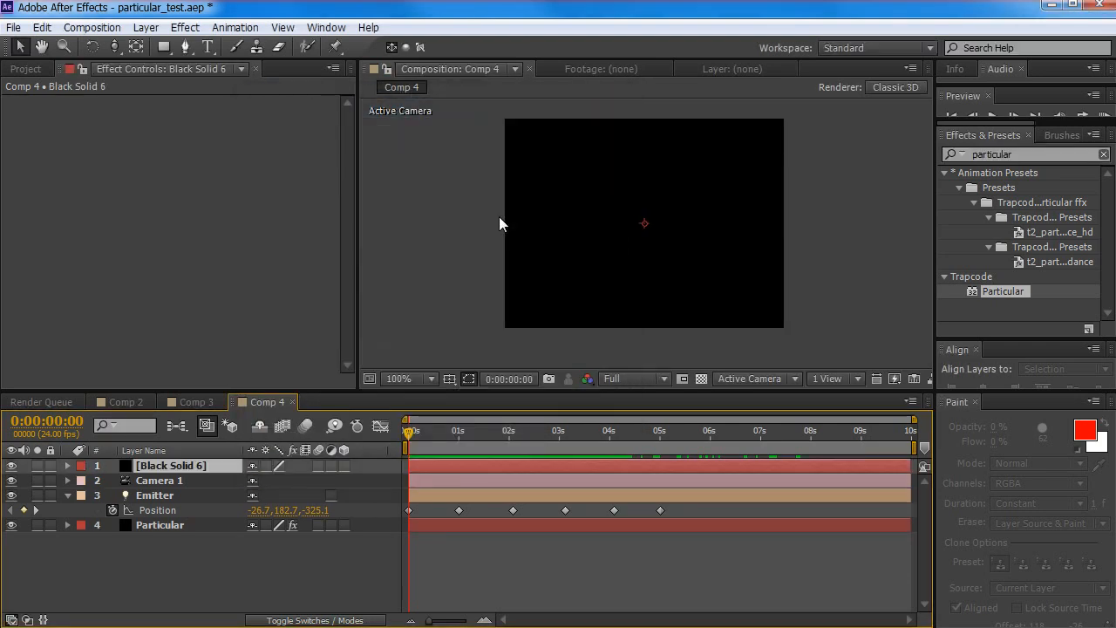
drag(155, 467, 175, 538)
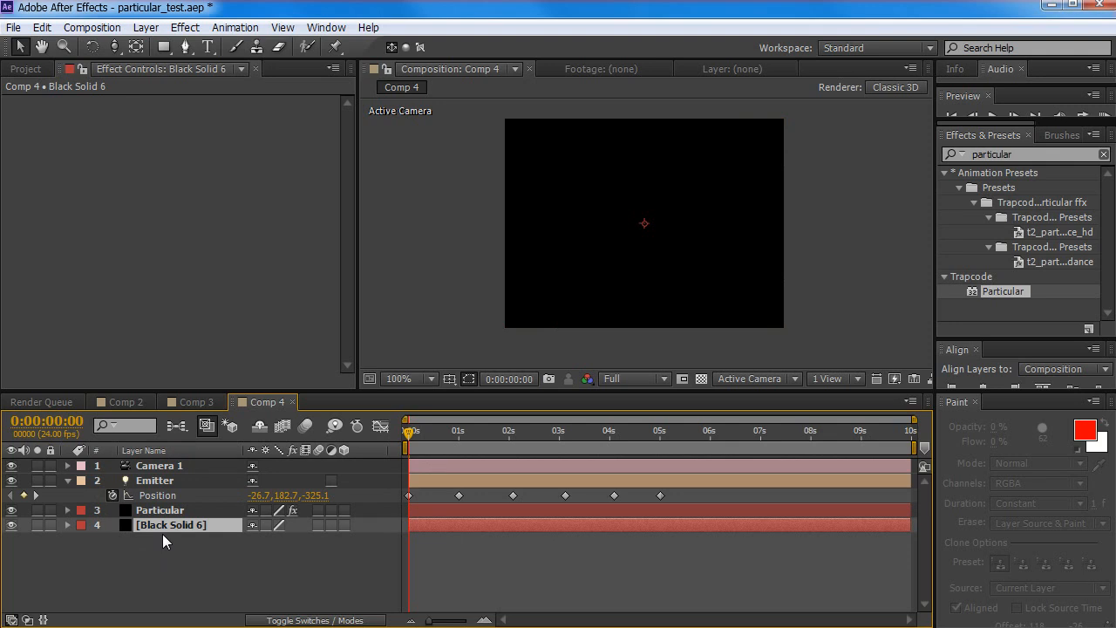
Change the new solid's color to white (FFFFFF) in its solid settings
key(ctrl+shift+y)
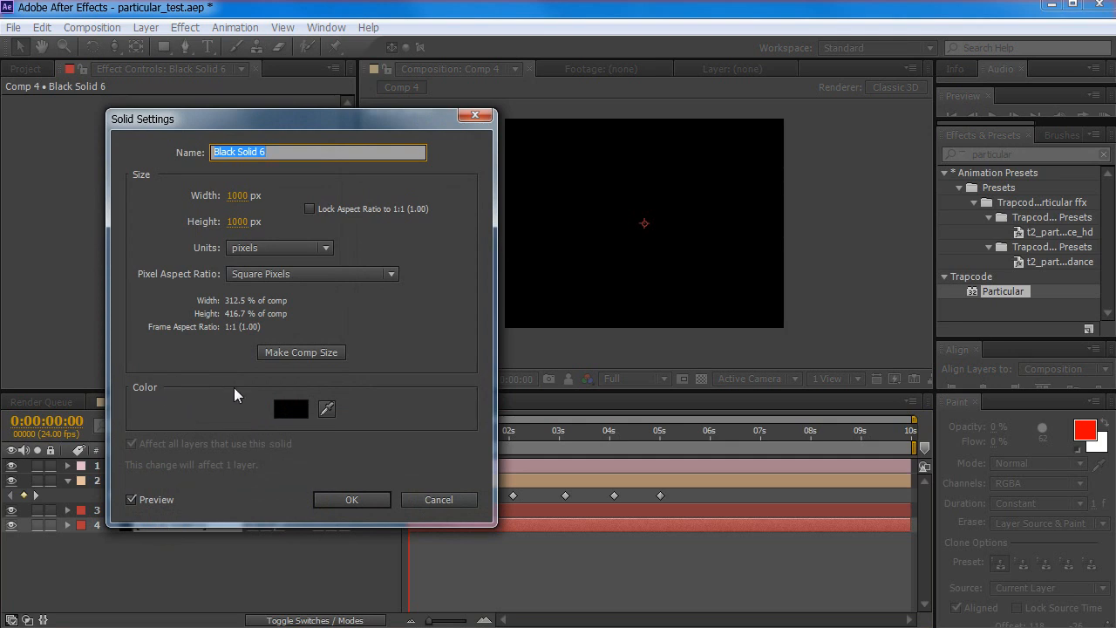
click(297, 411)
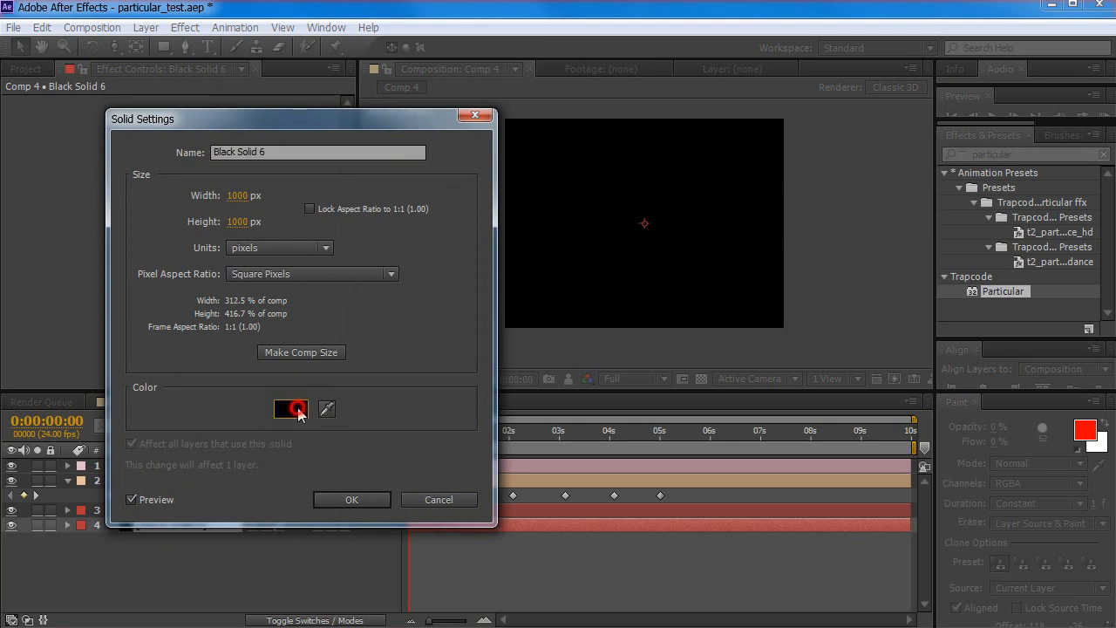
drag(367, 204, 334, 186)
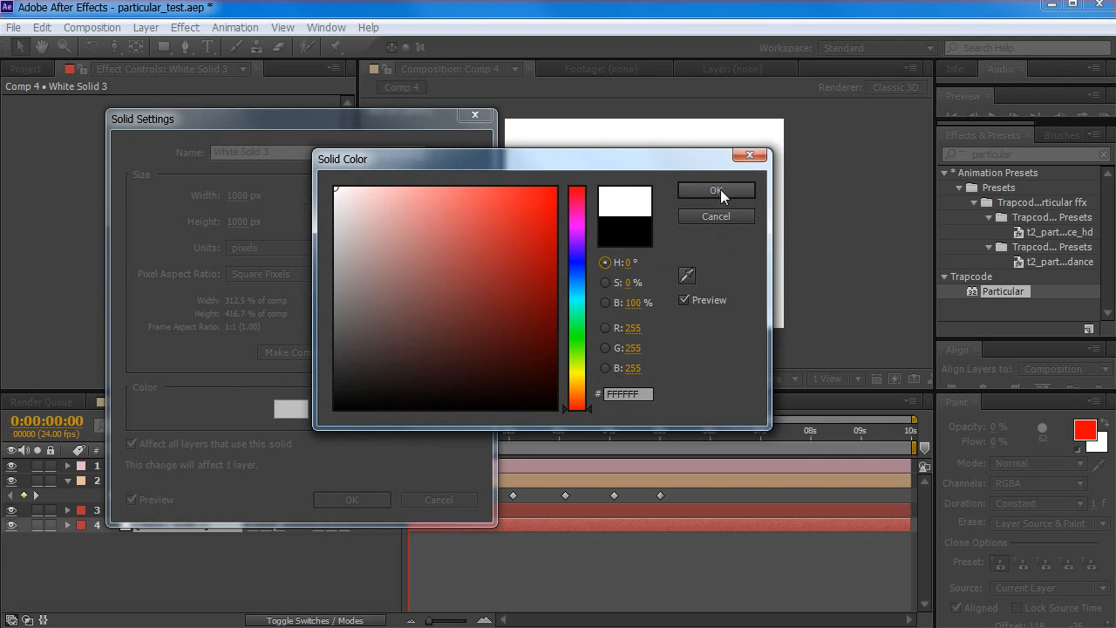
click(720, 189)
click(364, 501)
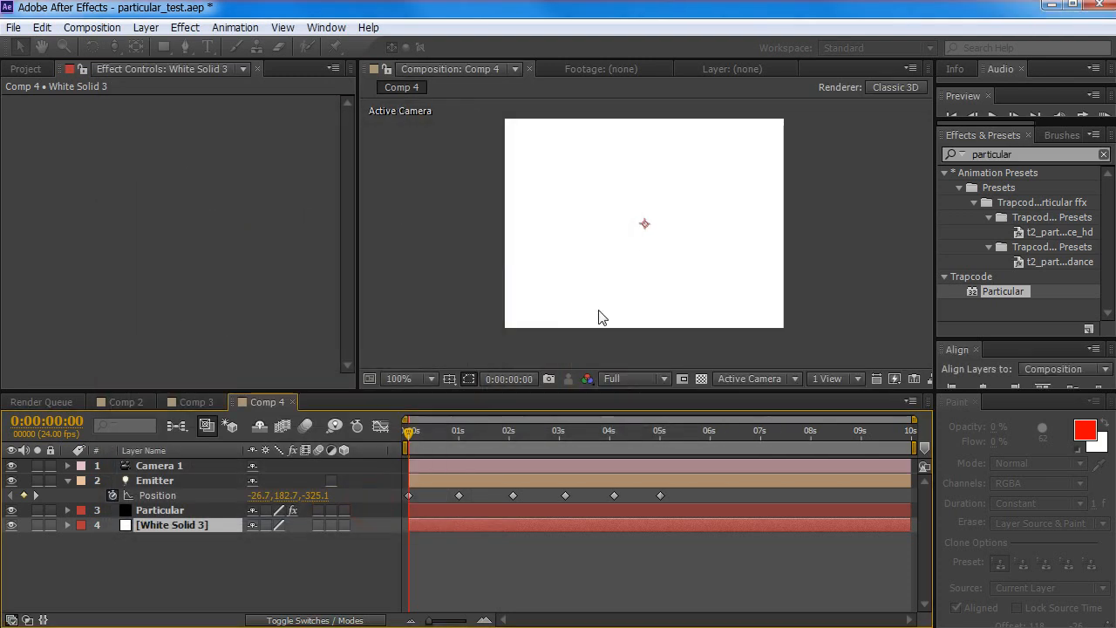
Make the white solid a 3D layer, scrub the opening frames, and reveal its rotation properties
click(166, 511)
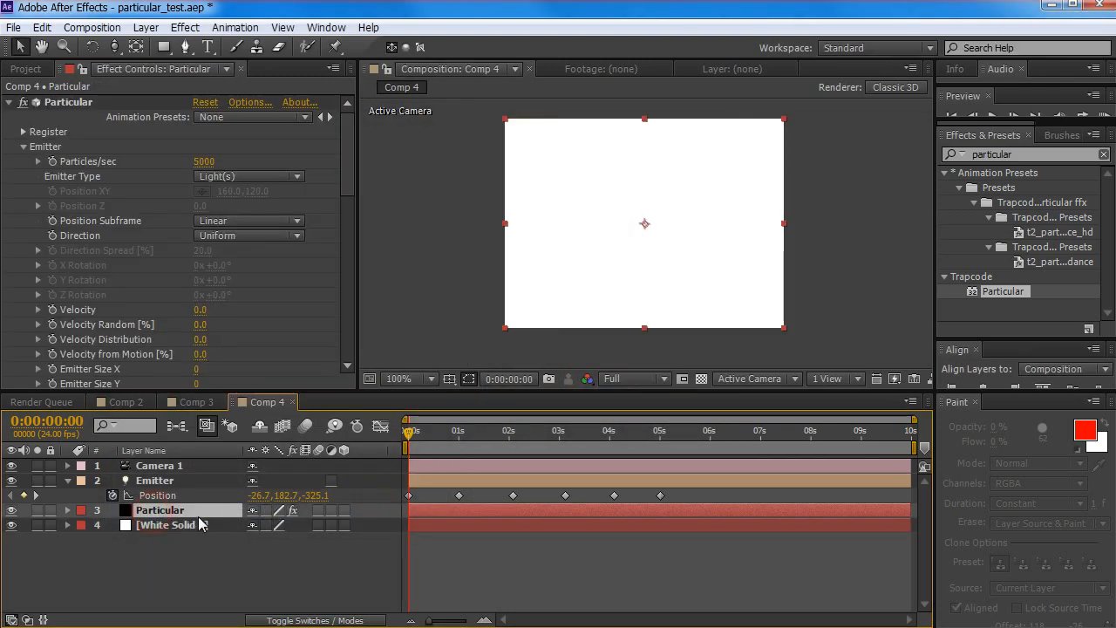
click(167, 525)
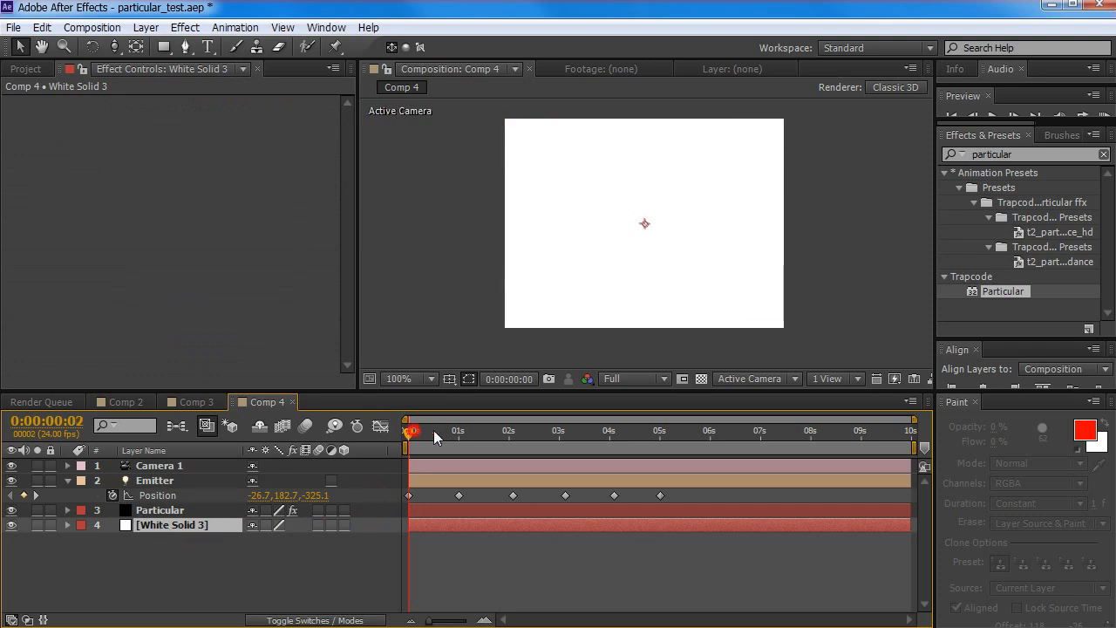
drag(434, 430, 389, 446)
click(344, 525)
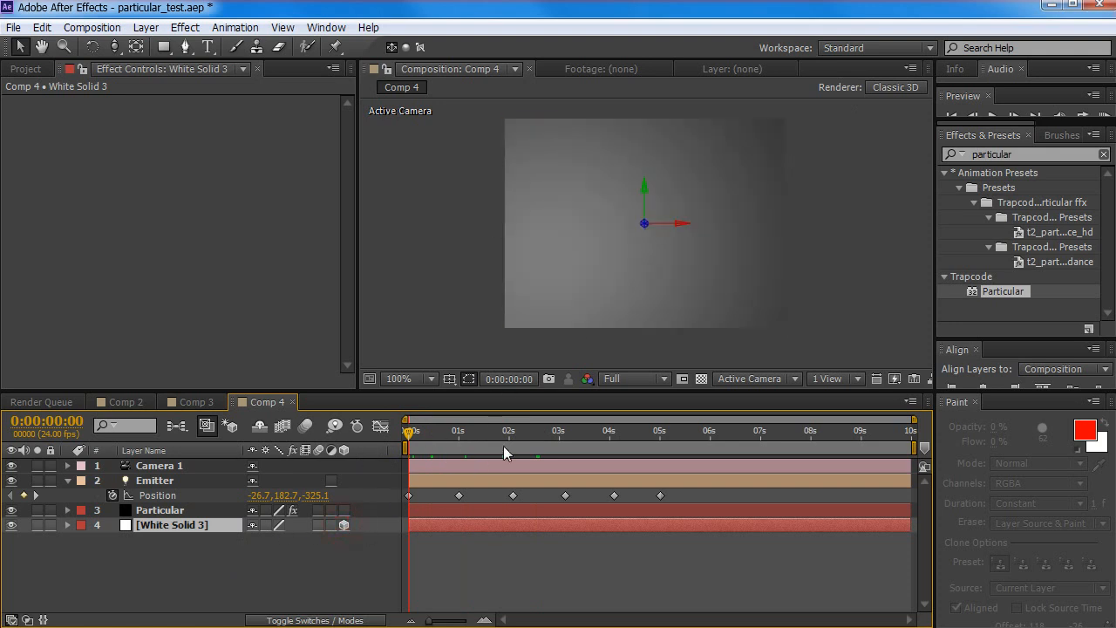
drag(410, 431, 373, 447)
key(r)
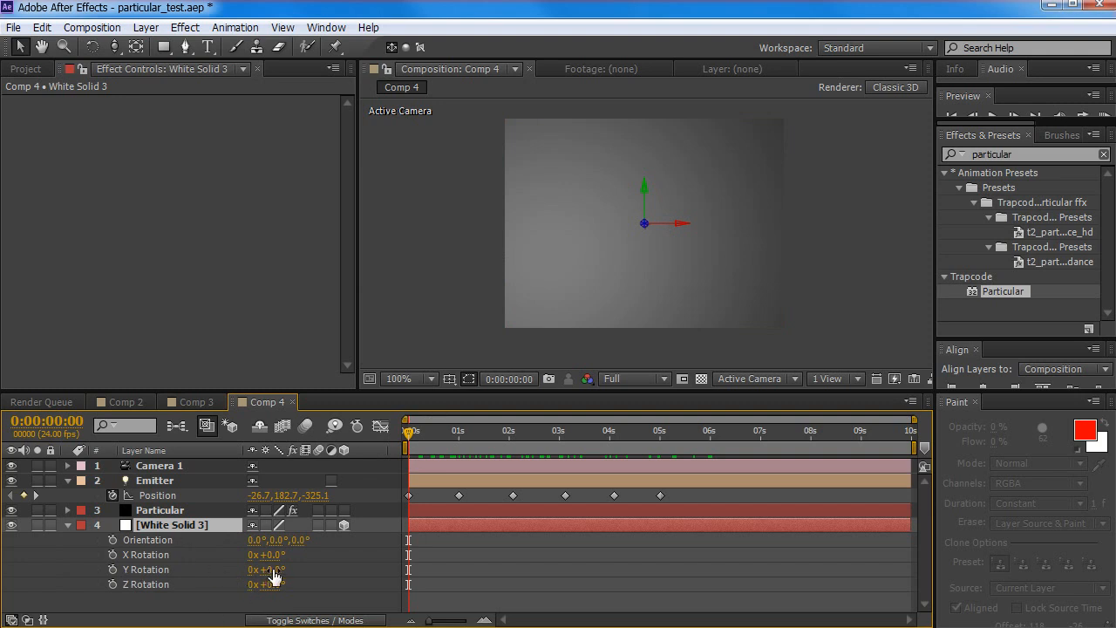
click(147, 553)
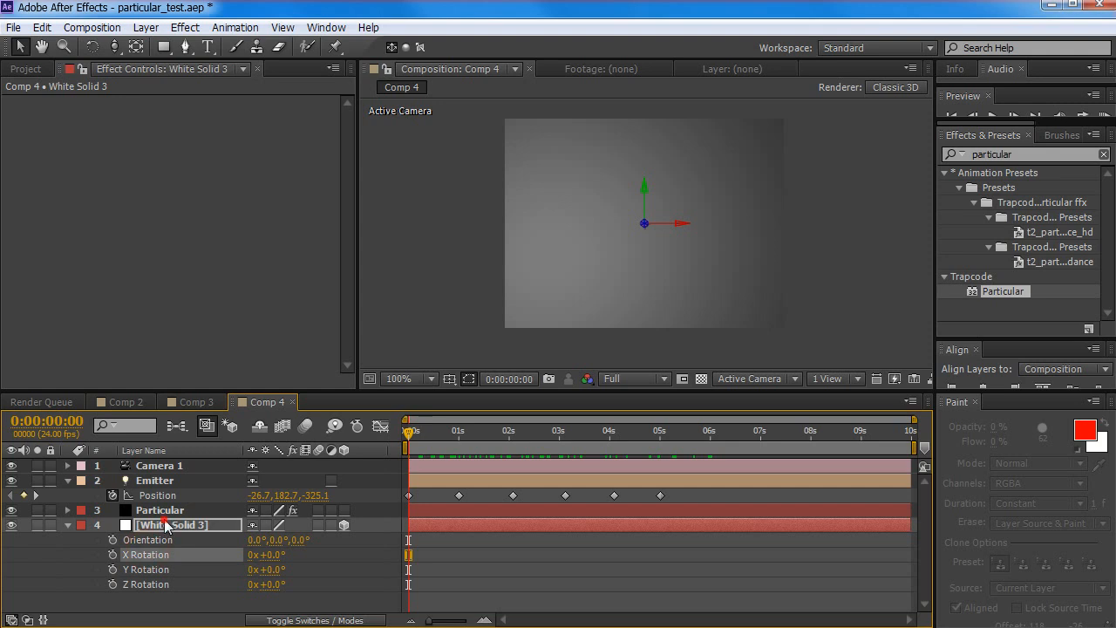
click(164, 525)
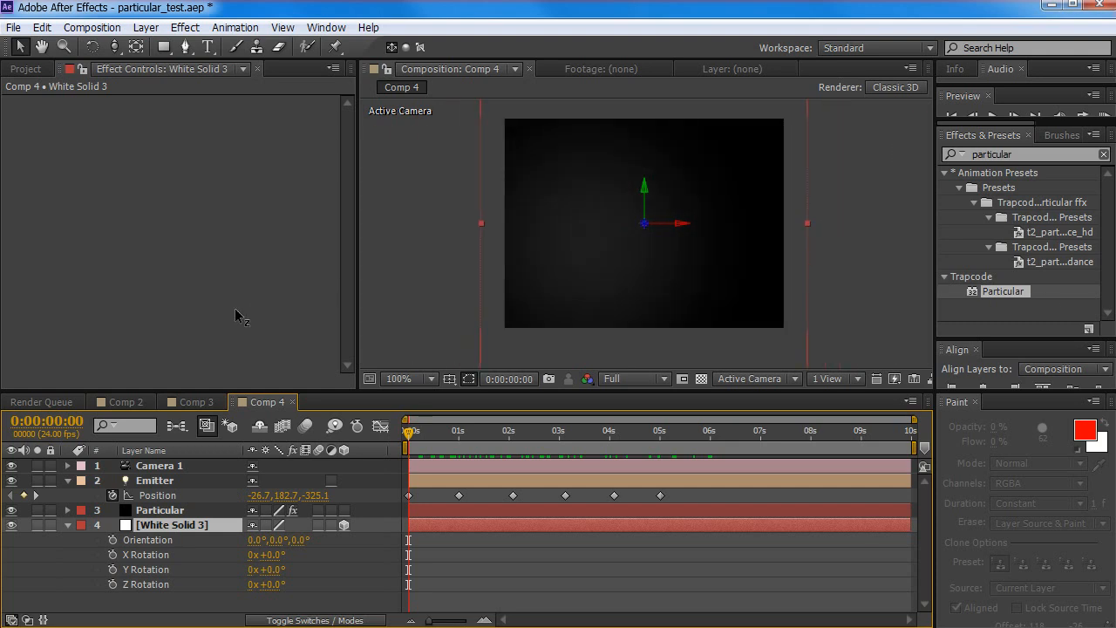
In the Top view, push the white solid back along Z behind the emitter's end position, checking at 0:00:05:09 and 0:00:06:07
click(790, 380)
click(760, 491)
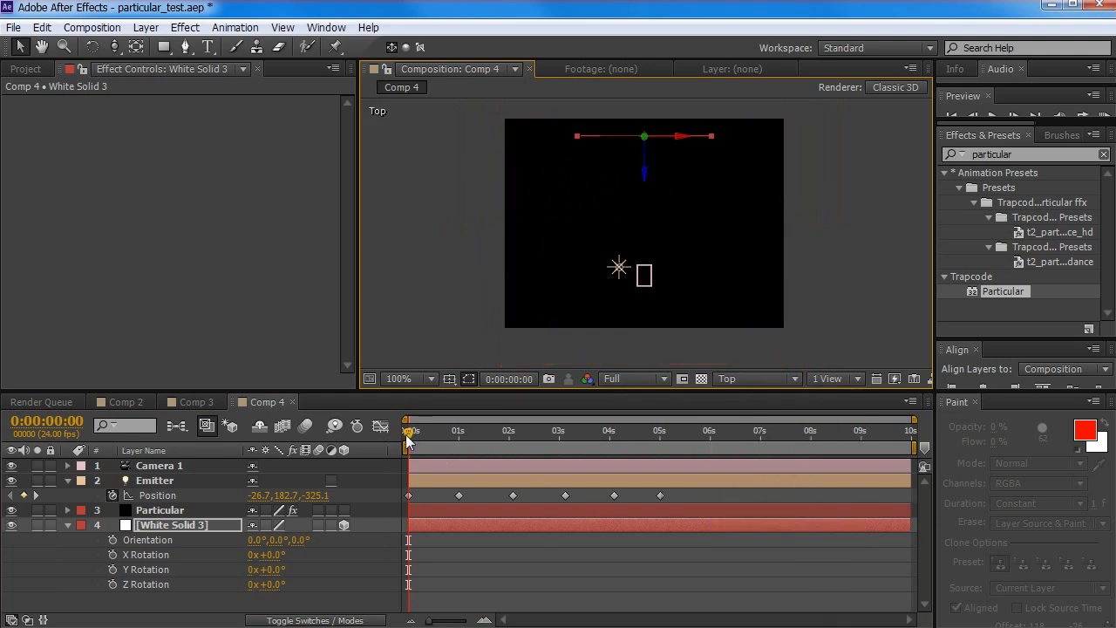
drag(408, 431, 677, 431)
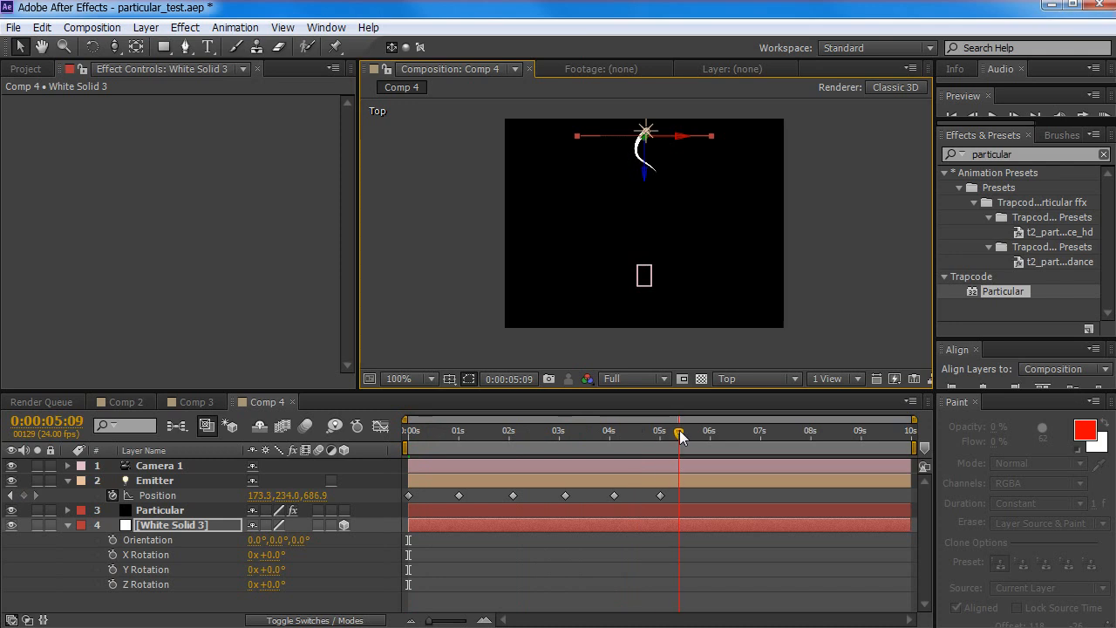
scroll(692, 164, down, 2)
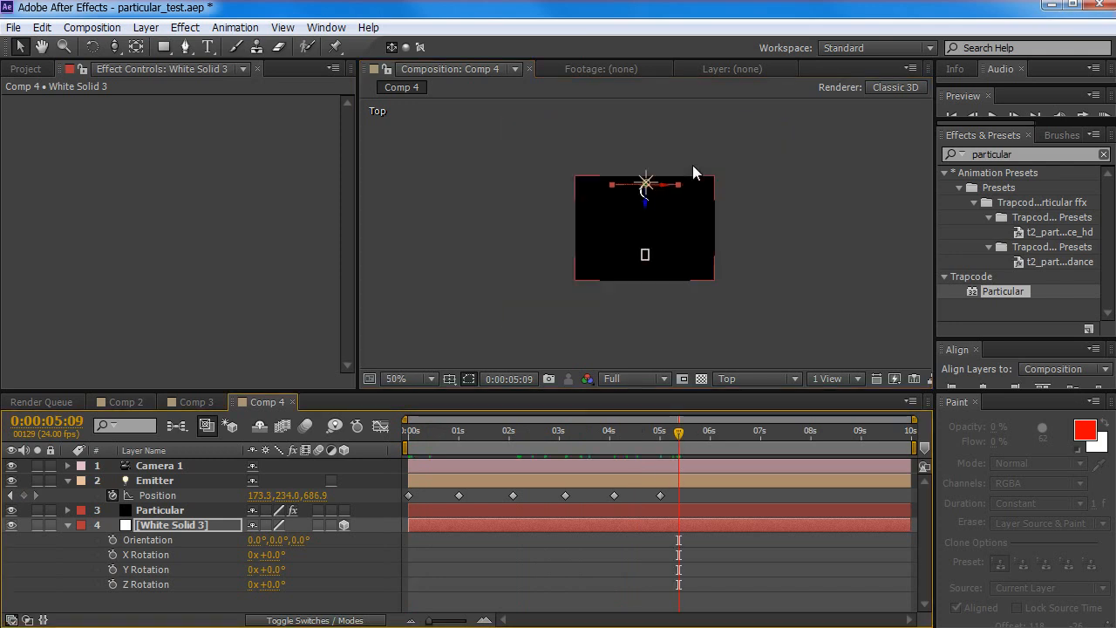
click(668, 251)
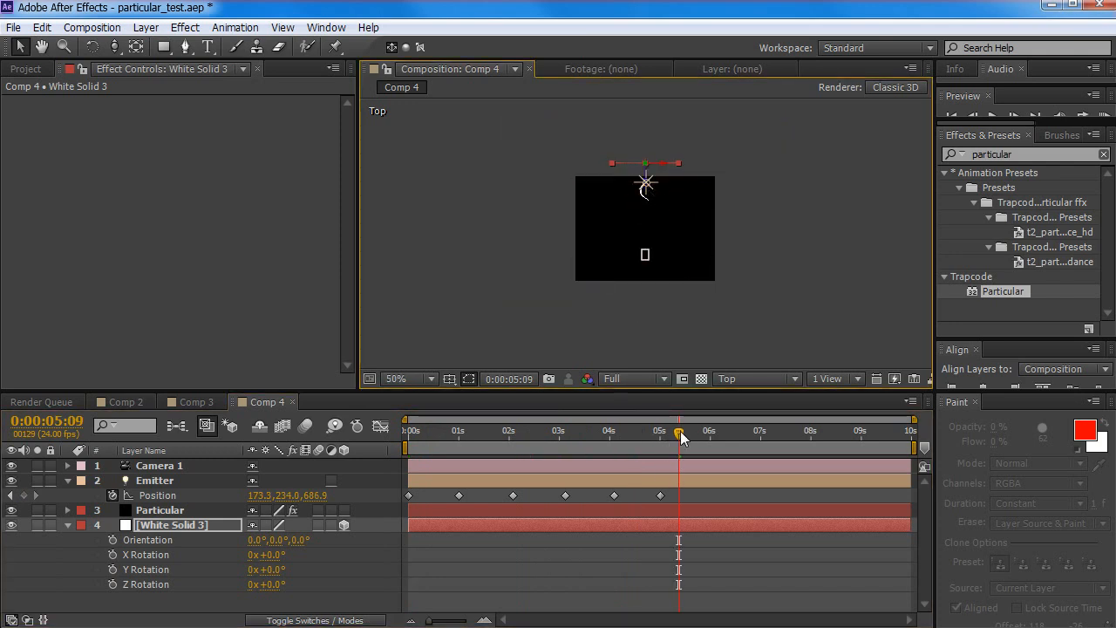
drag(681, 432, 724, 431)
scroll(654, 165, up, 2)
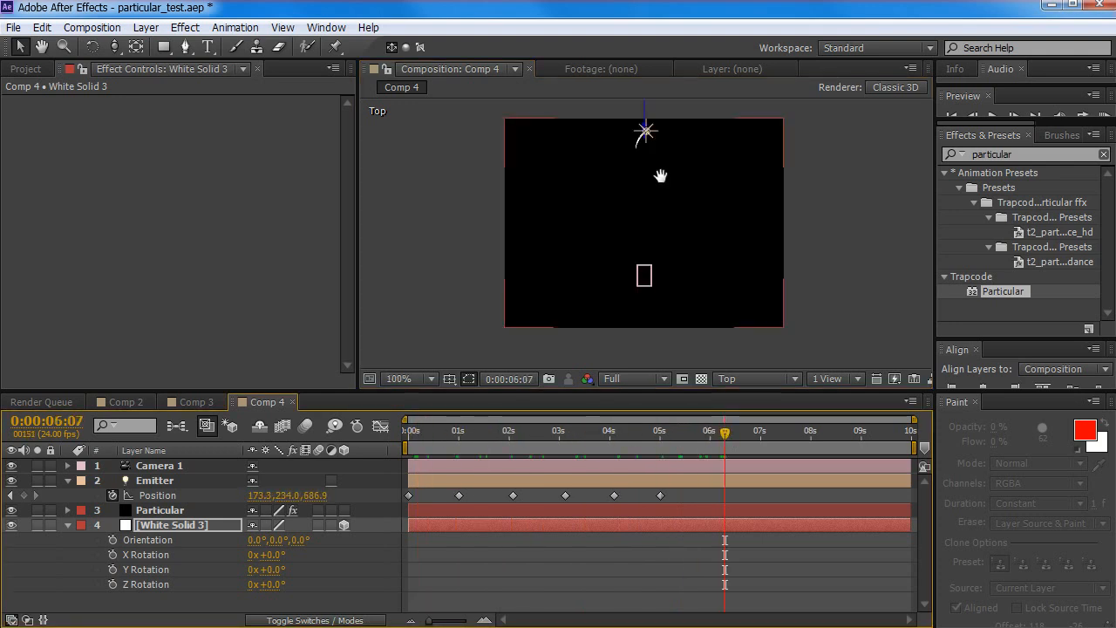
drag(660, 176, 663, 230)
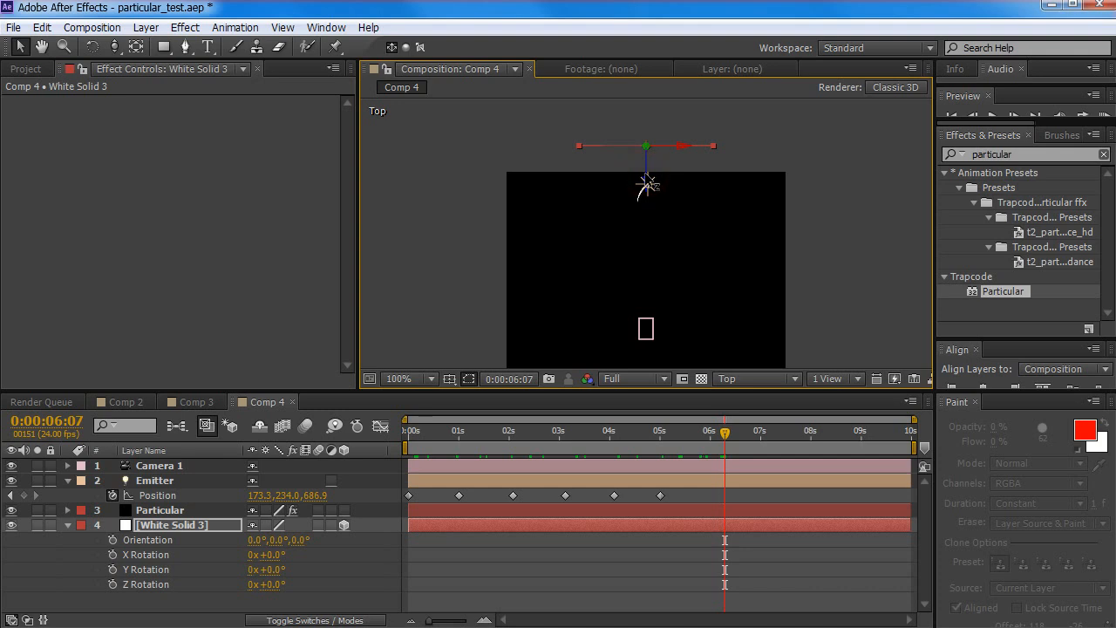
drag(646, 182, 645, 169)
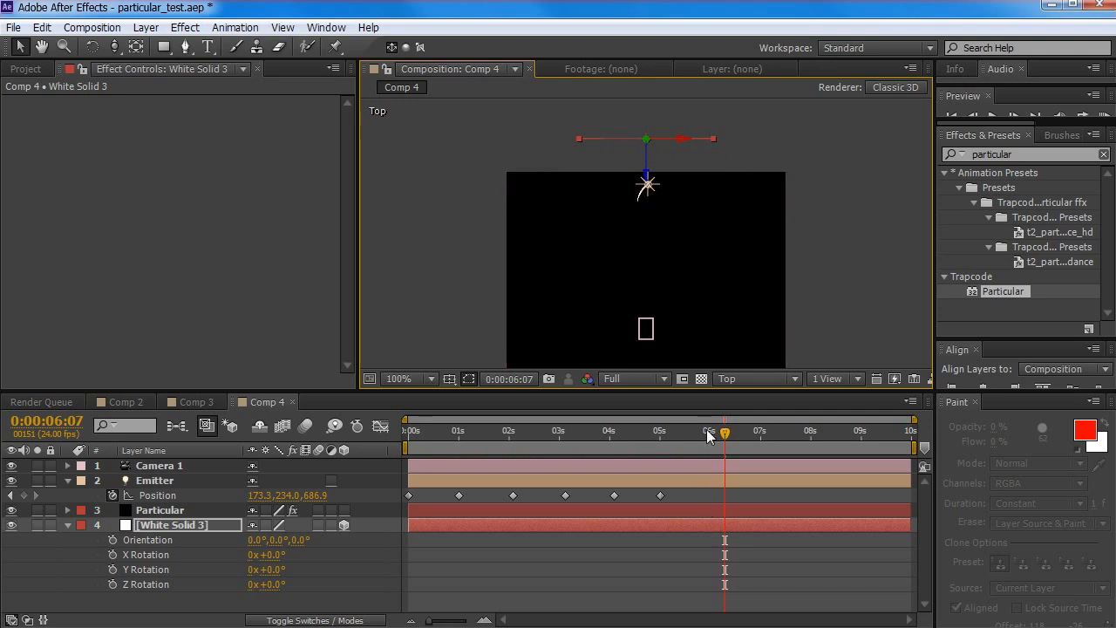
Through the Active Camera view, scale the white solid up beyond the frame edges and raise it along Y
click(722, 380)
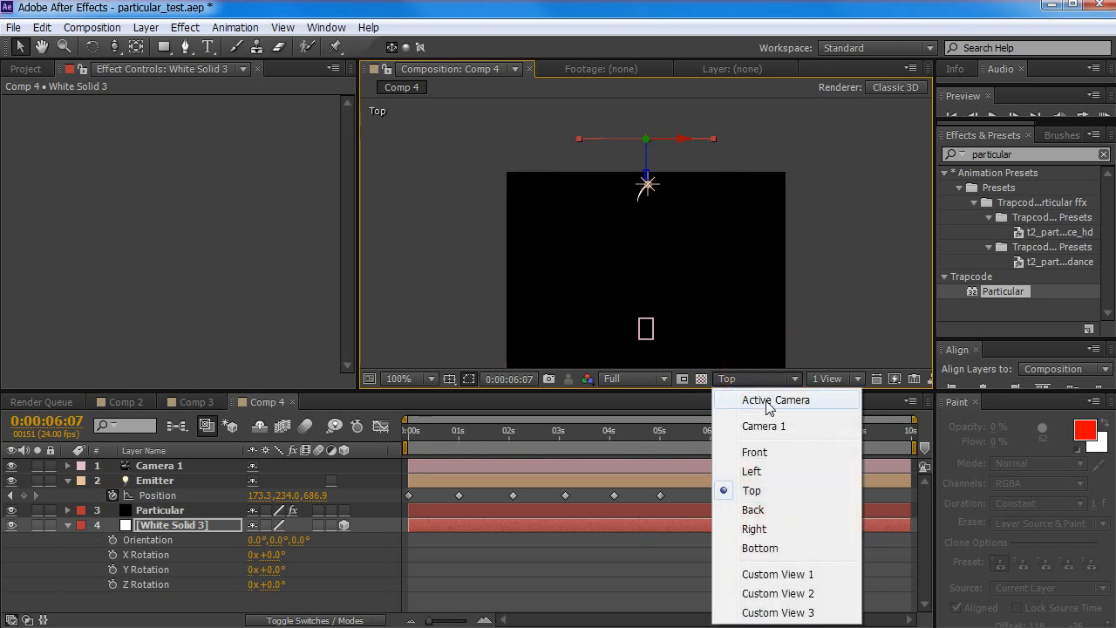
click(764, 405)
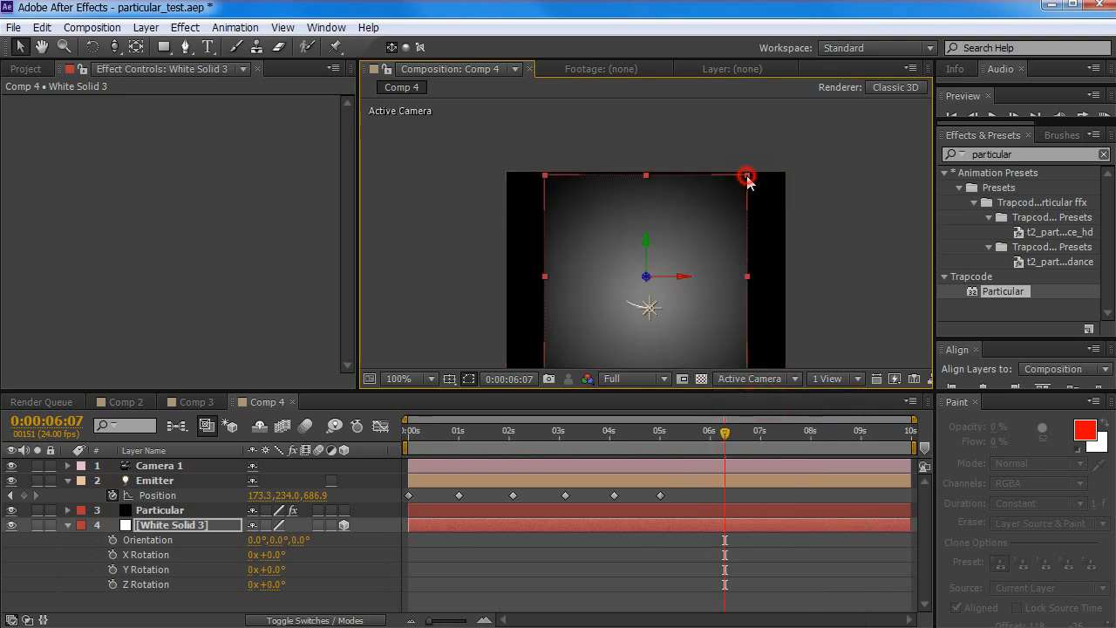
drag(748, 178, 894, 114)
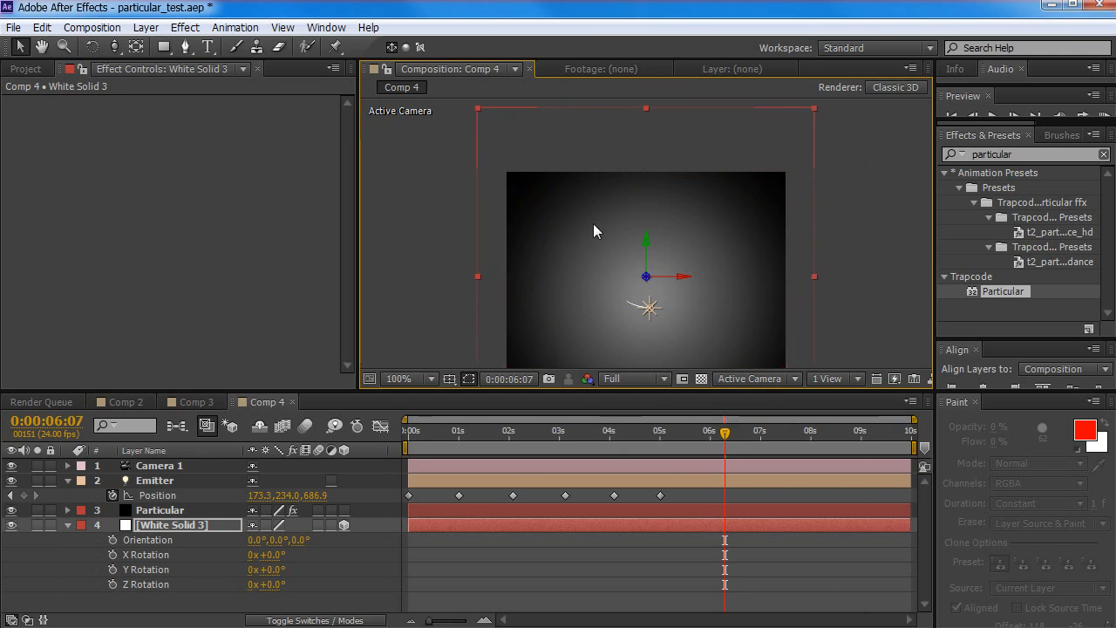
key(comma)
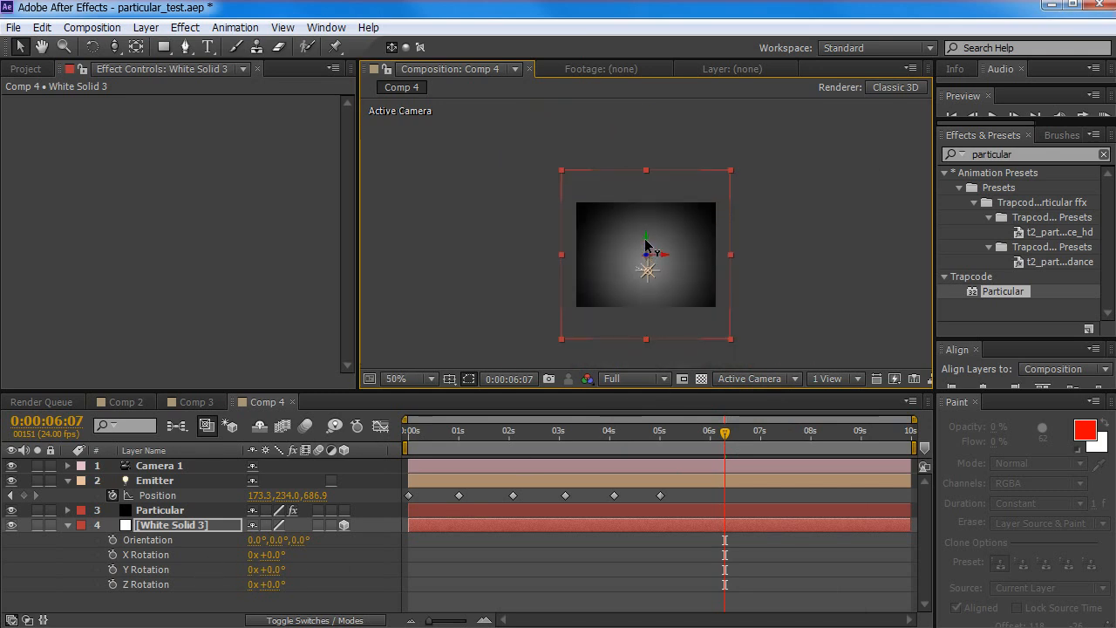
drag(646, 247, 656, 159)
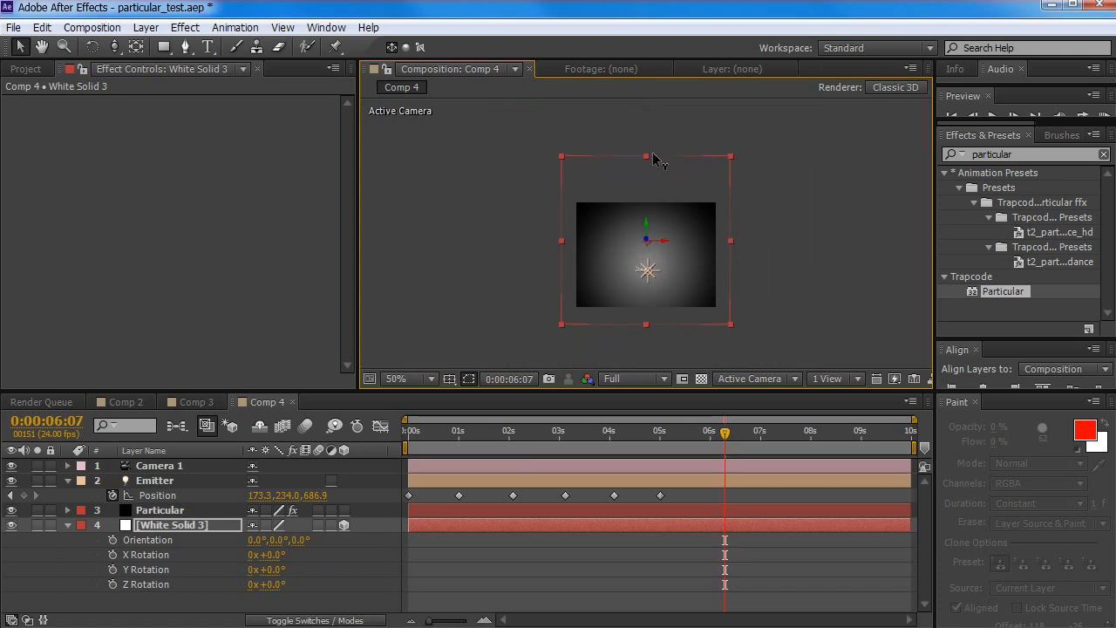
drag(653, 229, 679, 215)
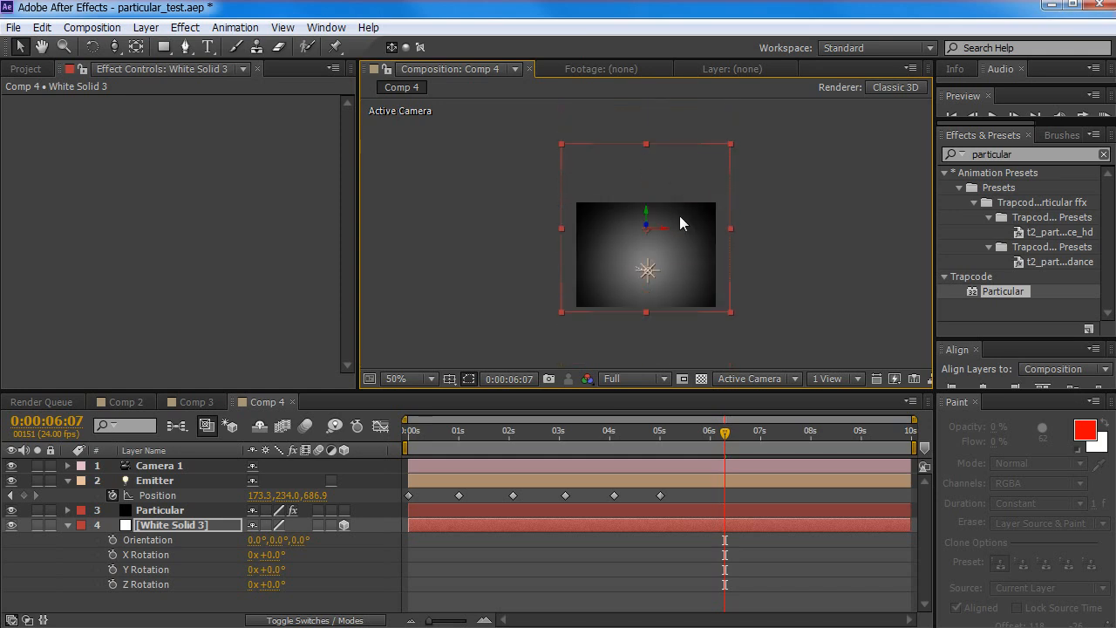
Duplicate the white solid and set the copy's X Rotation to 90° so it lies flat
click(151, 527)
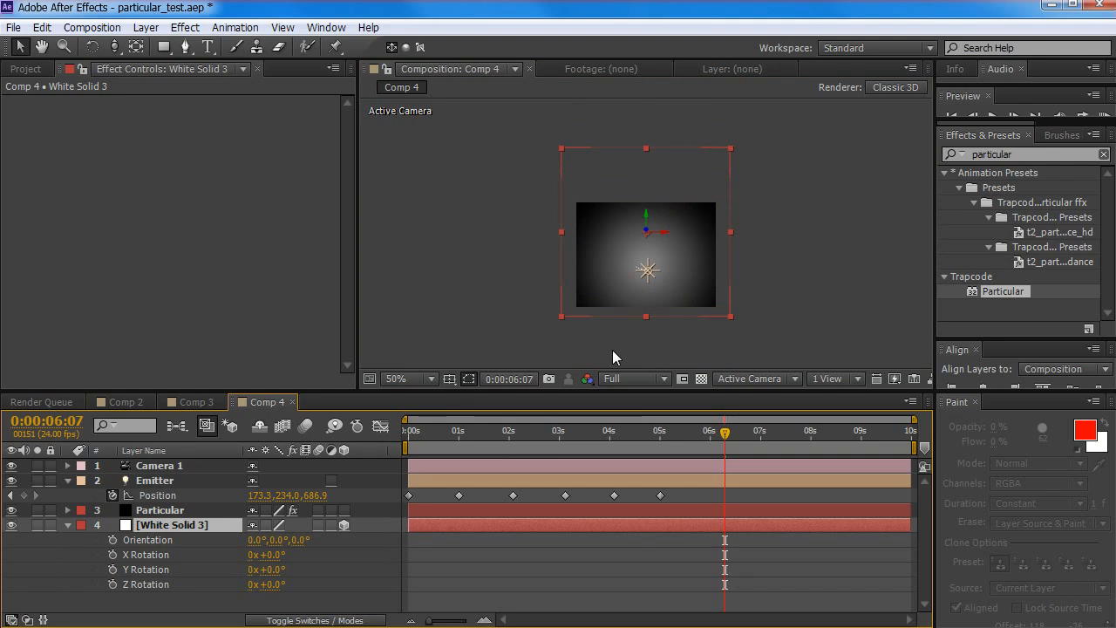
key(ctrl+d)
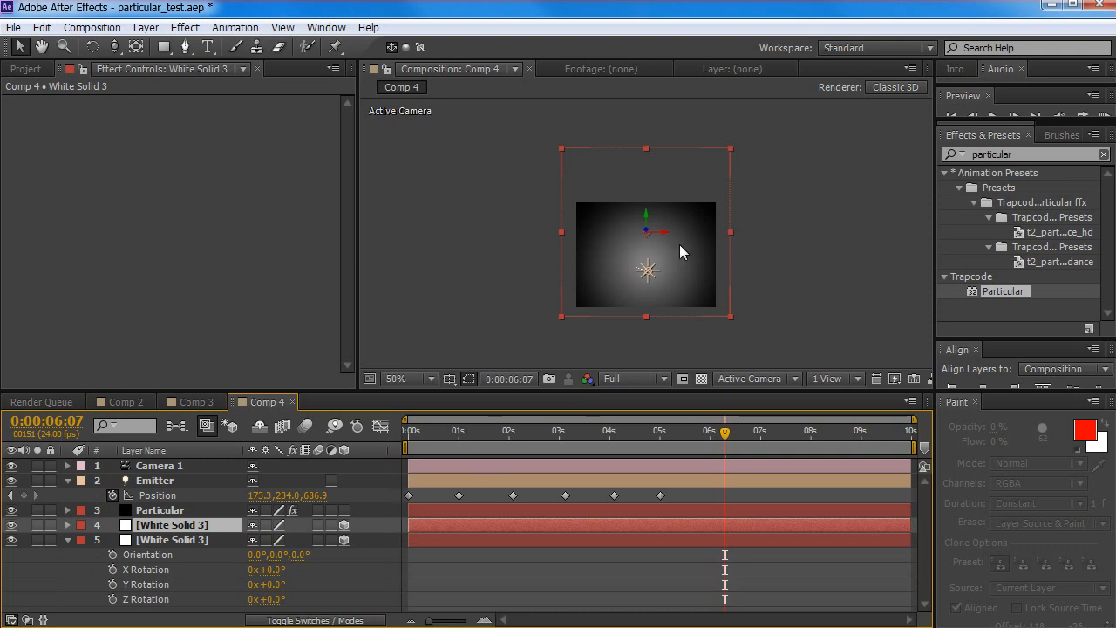
key(r)
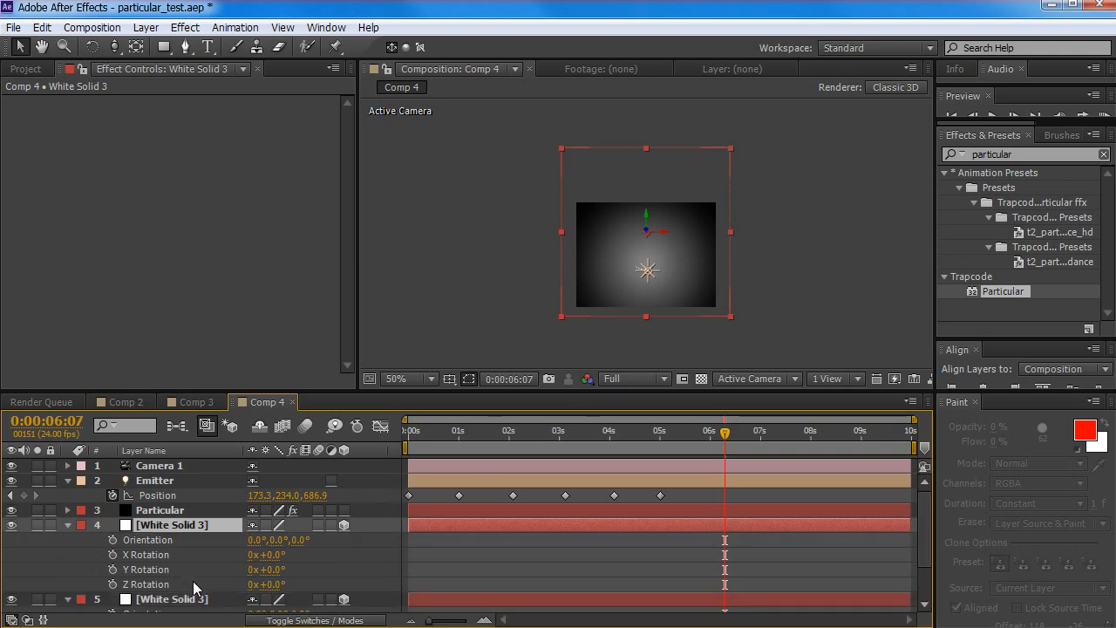
drag(270, 570, 300, 553)
key(ctrl+z)
click(272, 554)
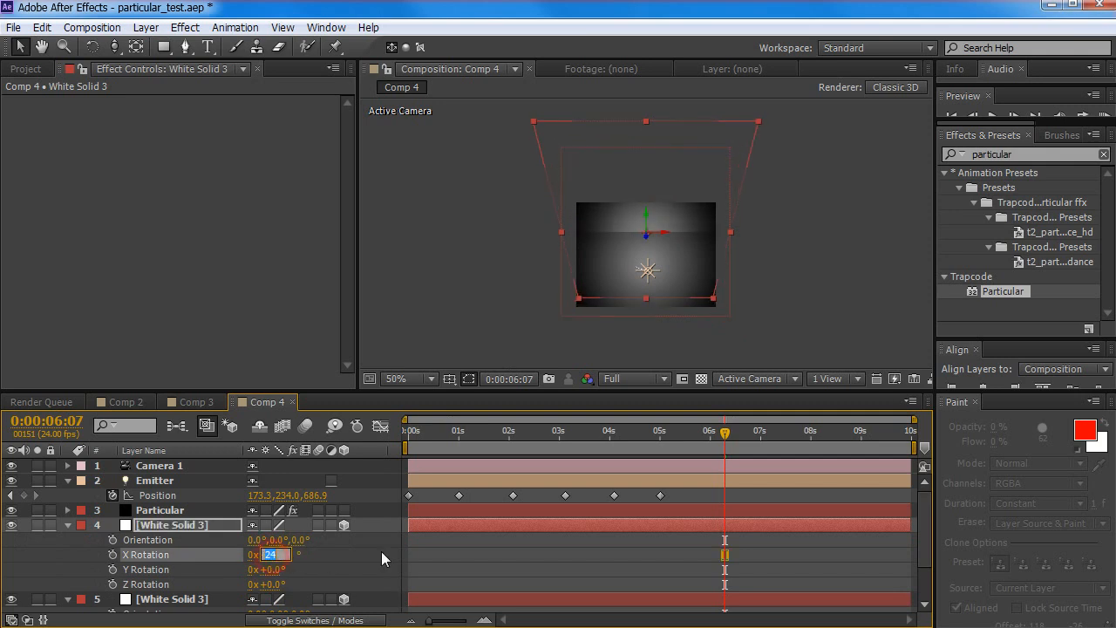
text(90)
key(Return)
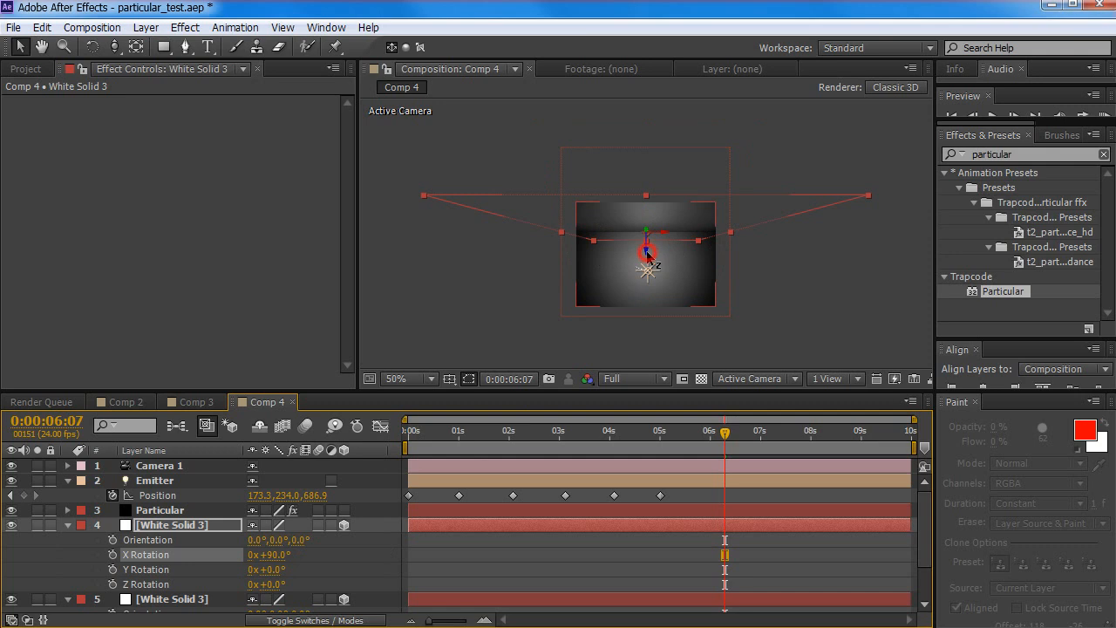
Lower the flat white solid below the emitter to form a floor, and preview the lighting from 0:00:06:07
drag(646, 250, 646, 469)
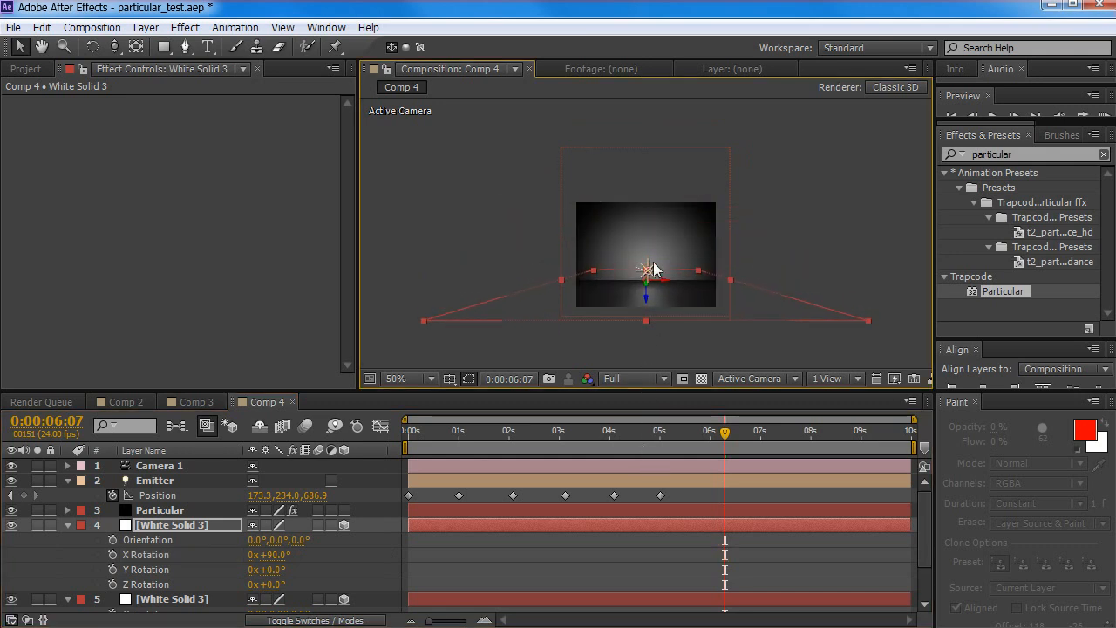
scroll(655, 266, up, 1)
key(space)
drag(707, 286, 679, 208)
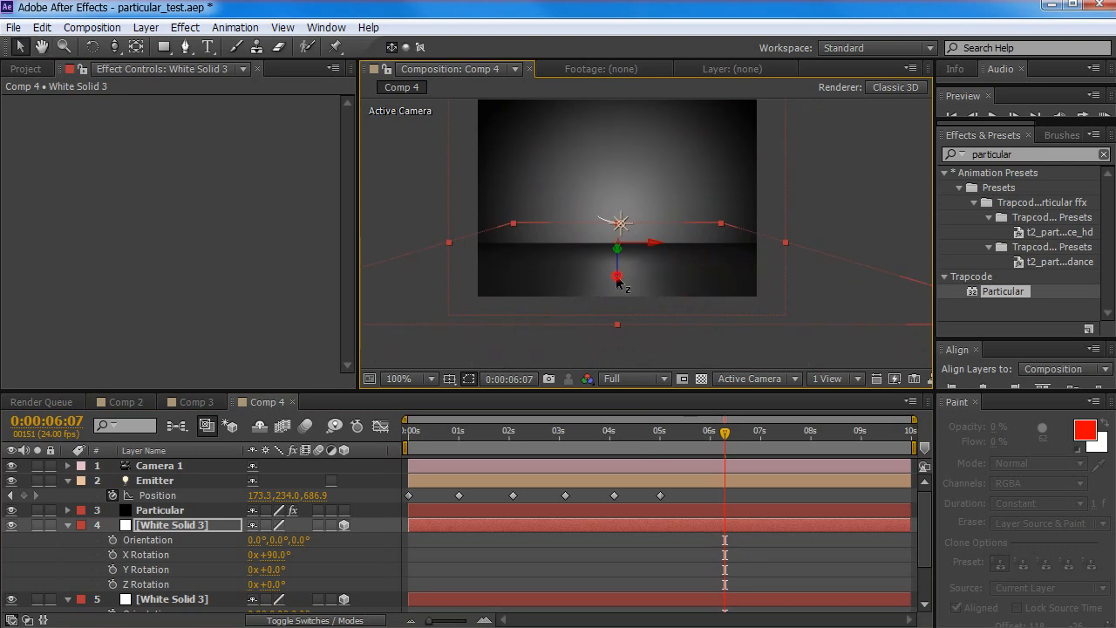
scroll(637, 252, up, 1)
key(space)
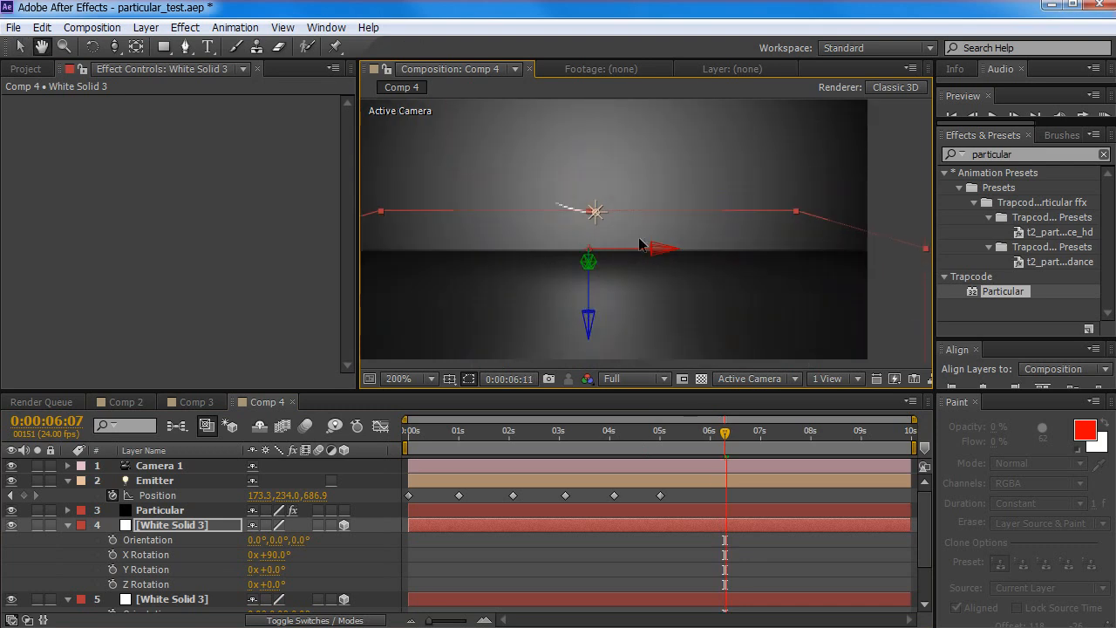
Check the streak against the floor at 0:00:02:01 and 0:00:03:07, and lower the flat white solid slightly more
drag(624, 435, 511, 438)
scroll(672, 259, down, 1)
scroll(672, 259, down, 1)
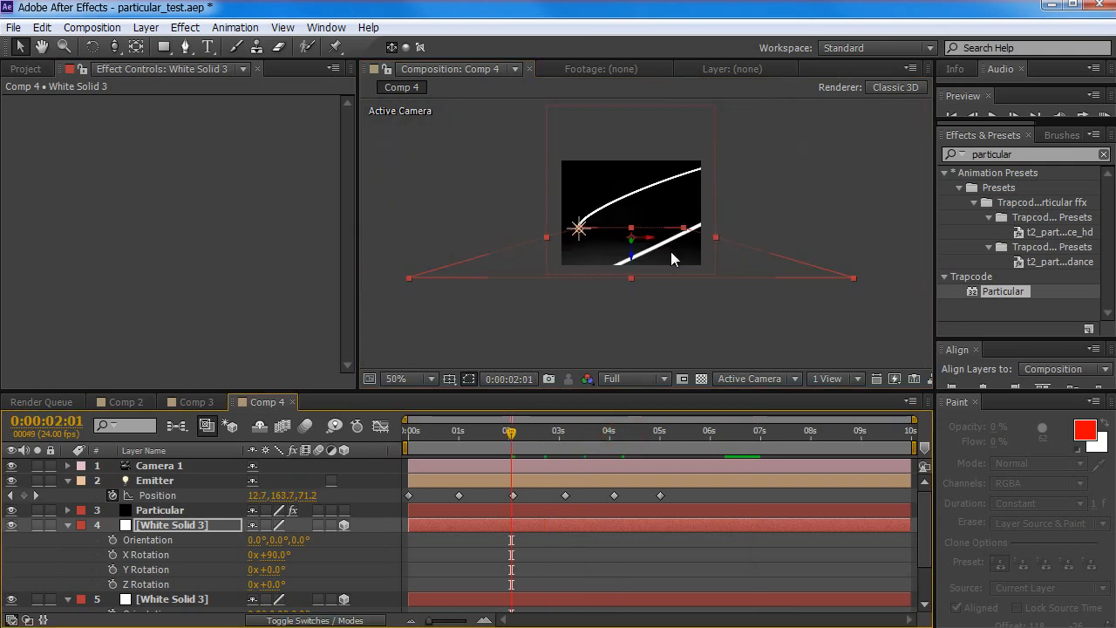
drag(505, 436, 574, 430)
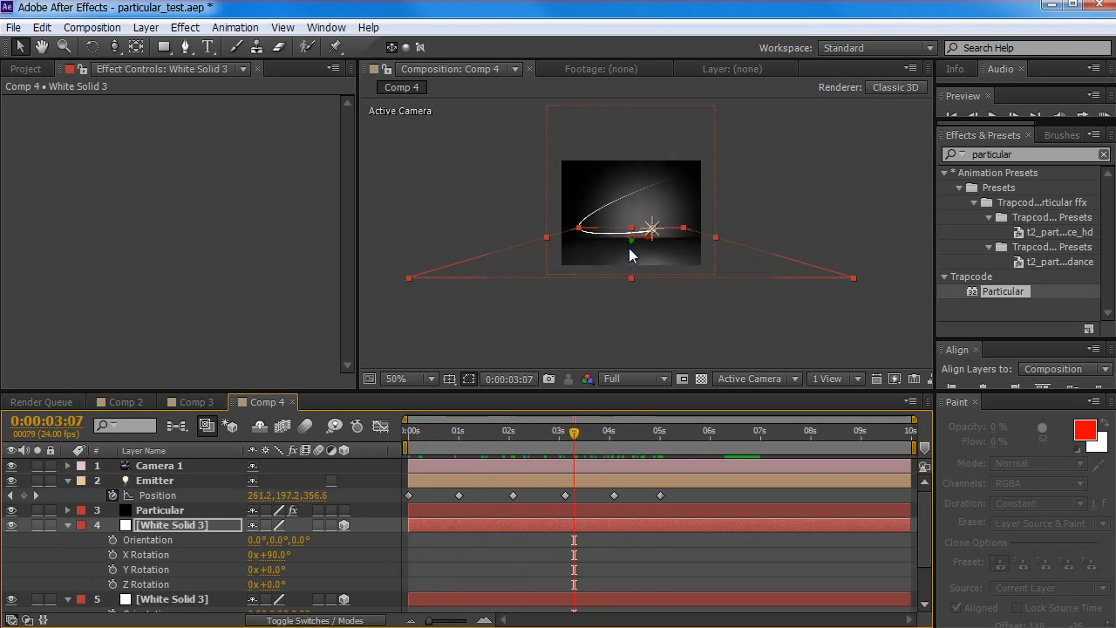
drag(631, 254, 633, 270)
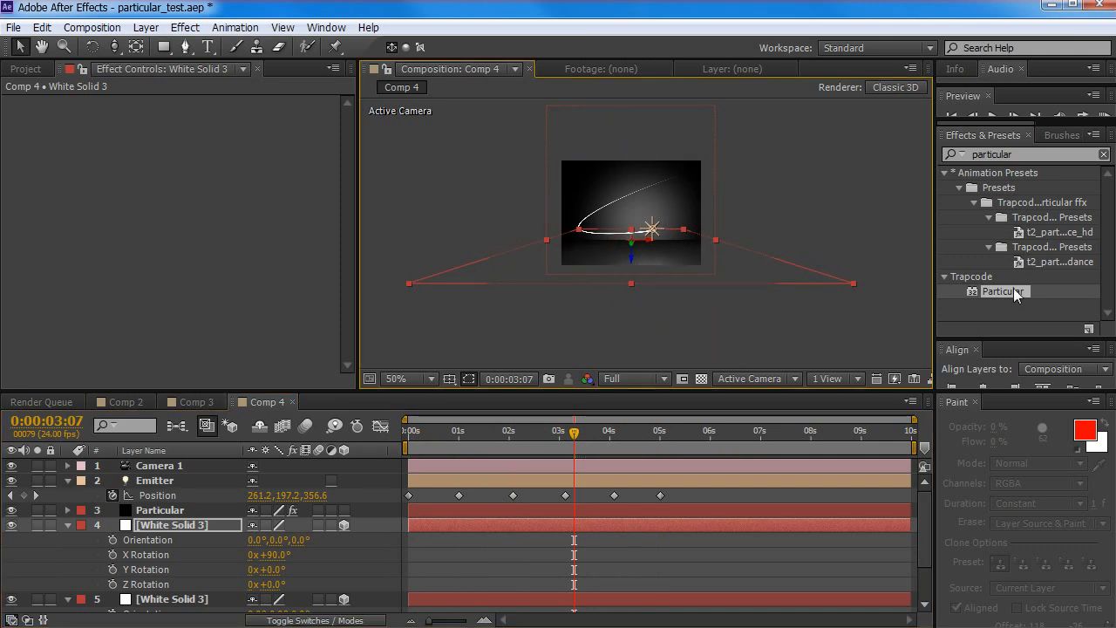
Clear the effects search text and preview the streak over the floor from 0:00:03:07 to 0:00:03:14
drag(1036, 155, 927, 159)
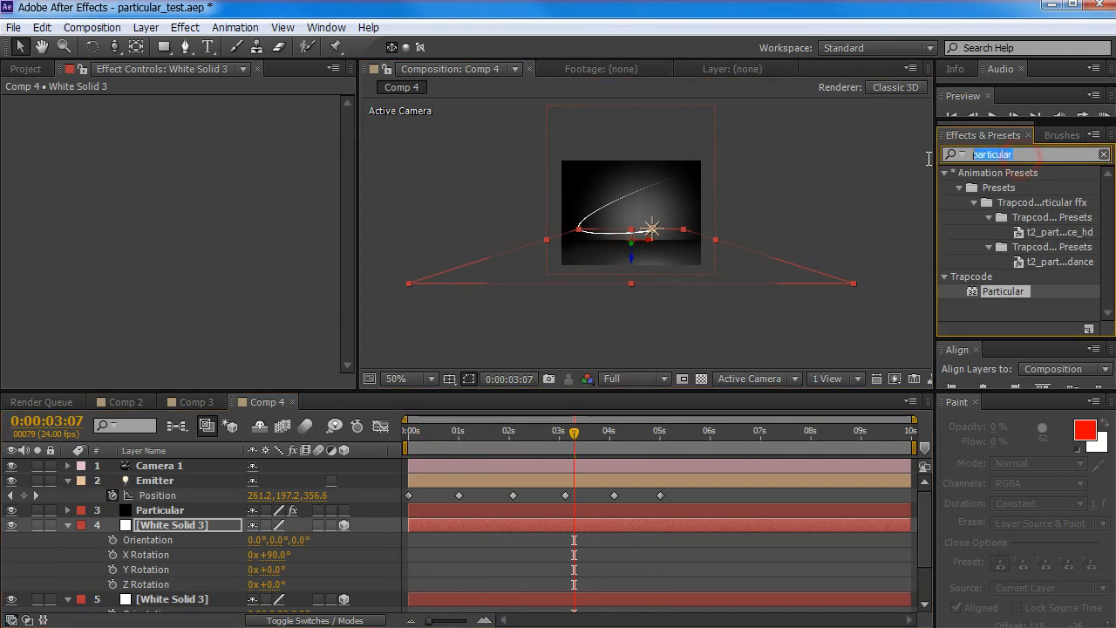
scroll(669, 317, up, 1)
key(BackSpace)
drag(761, 232, 760, 264)
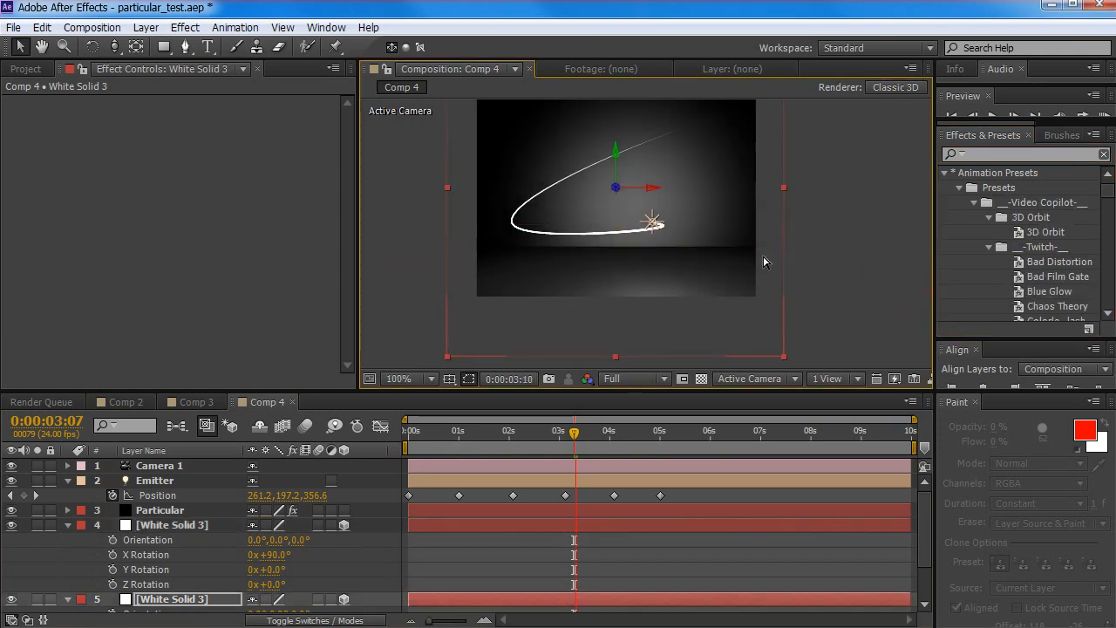
key(space)
key(space)
Raise the upright white wall solid along Y until its lower edge sits just below the floor's back edge
click(477, 548)
click(481, 526)
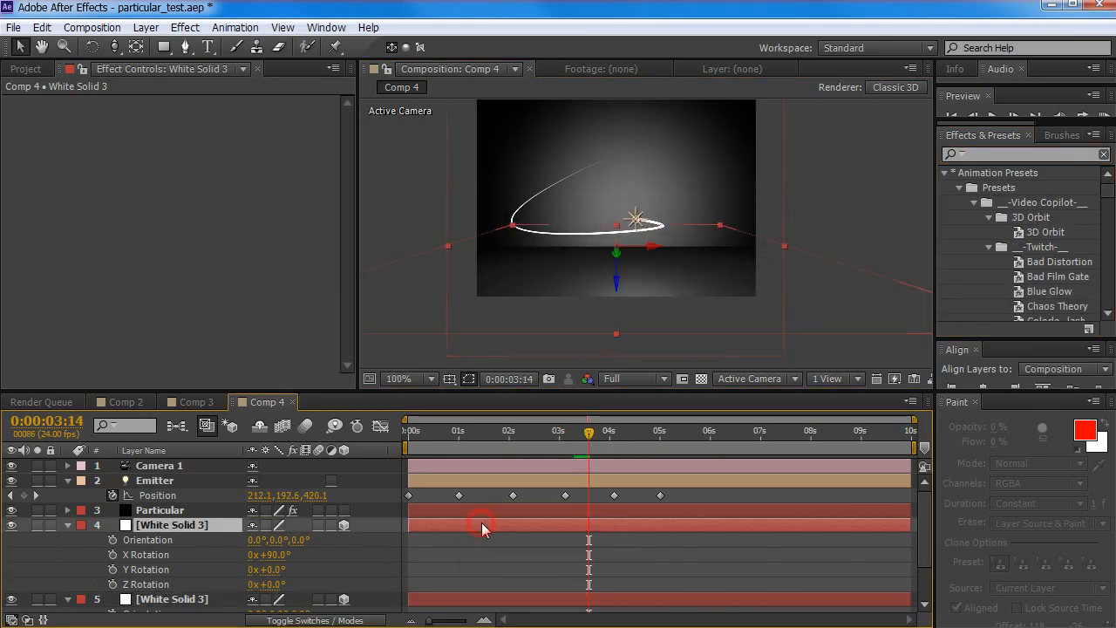
click(166, 604)
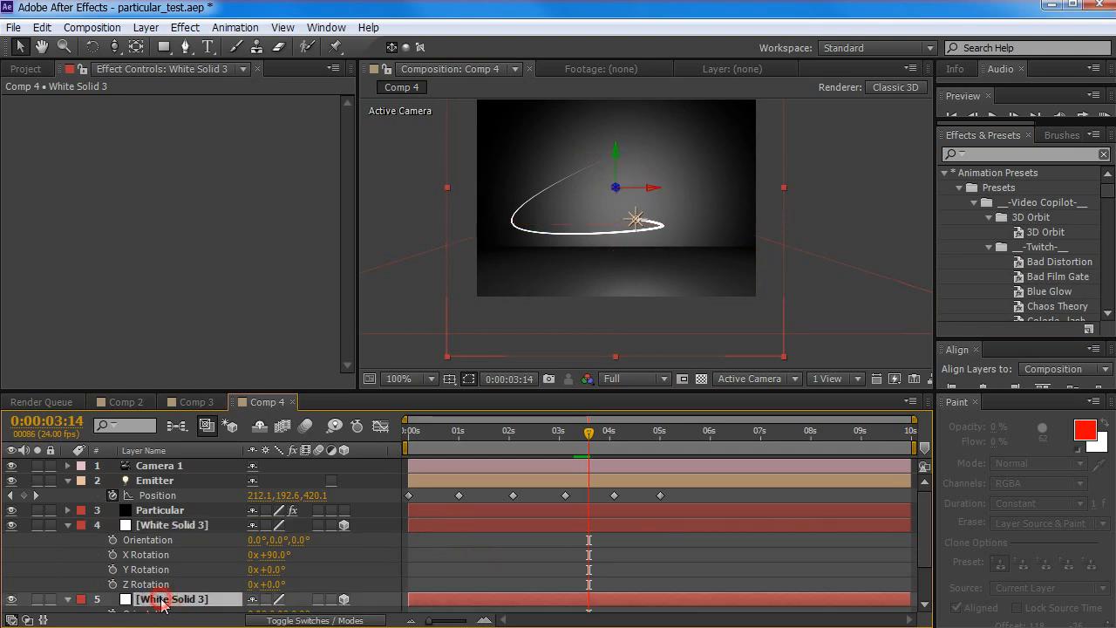
drag(615, 158, 618, 98)
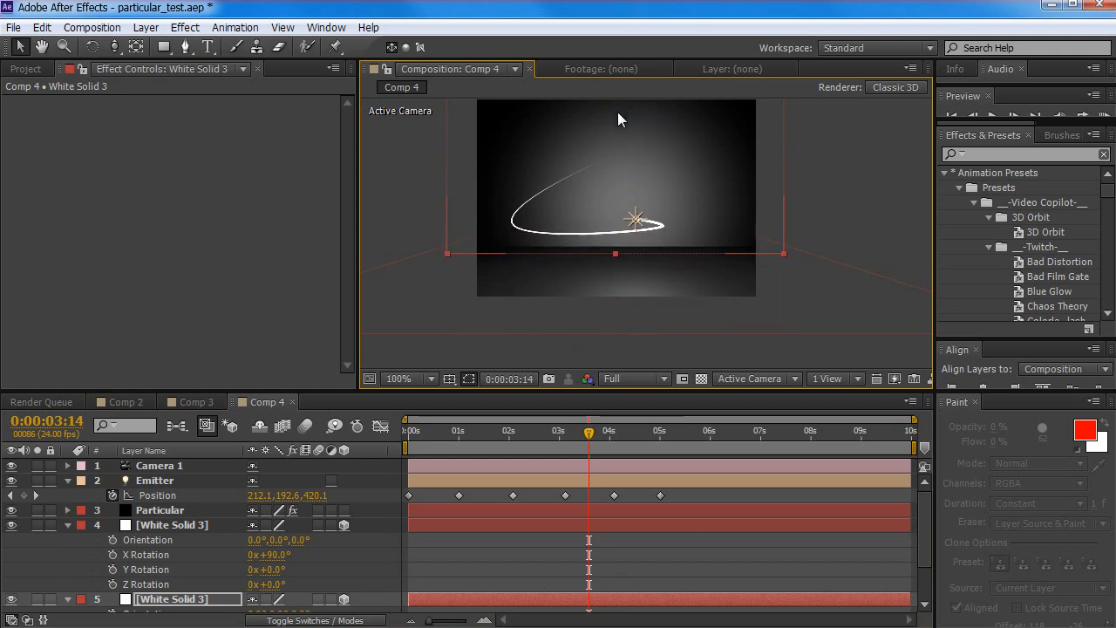
key(comma)
key(comma)
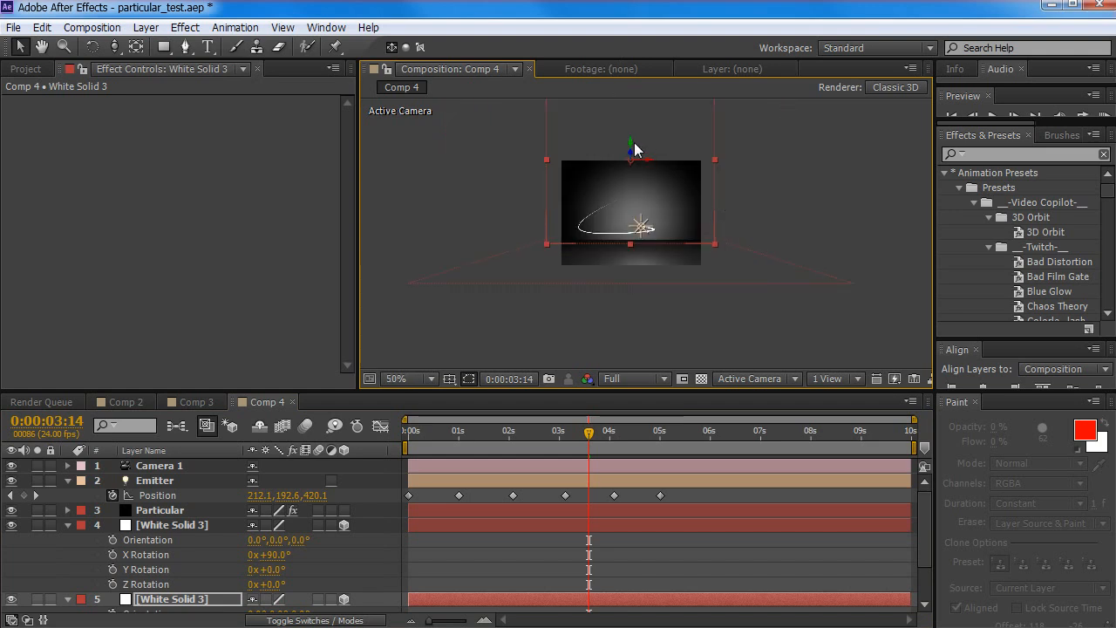
key(period)
key(period)
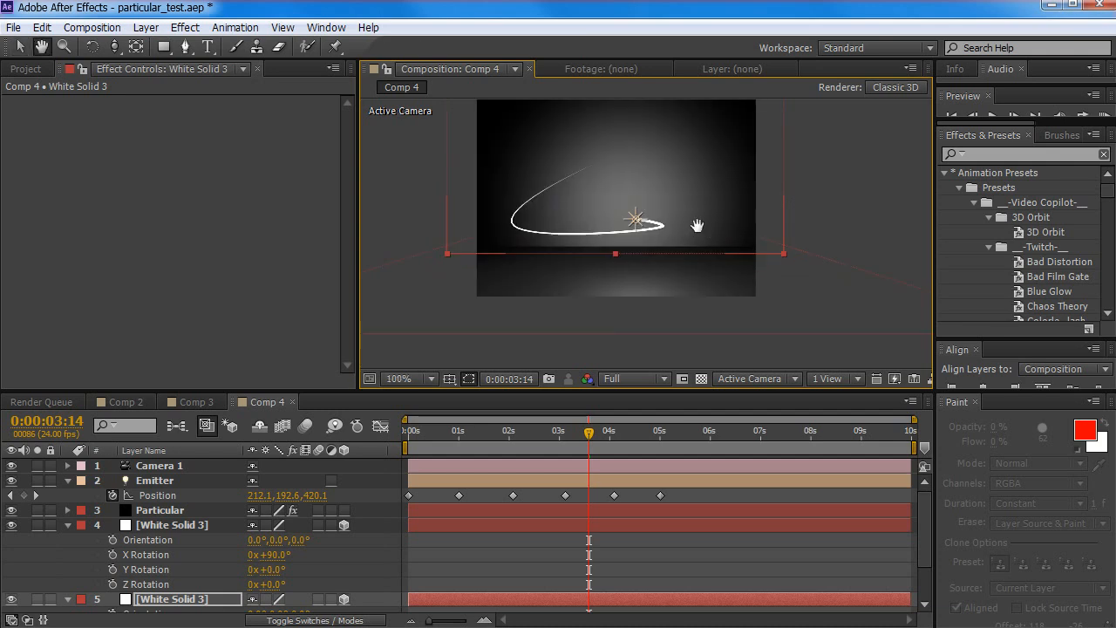
Enlarge the back-wall white solid so it extends well past both sides of the frame, and select the floor solid
drag(782, 104, 860, 101)
key(comma)
key(comma)
click(780, 273)
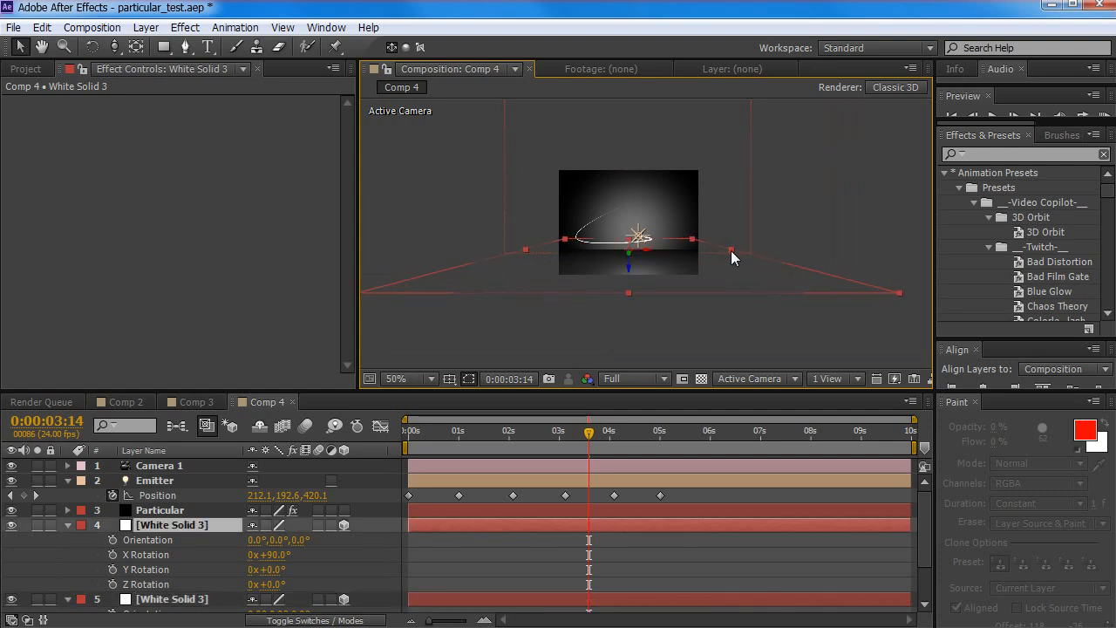
key(period)
key(space)
drag(688, 200, 685, 220)
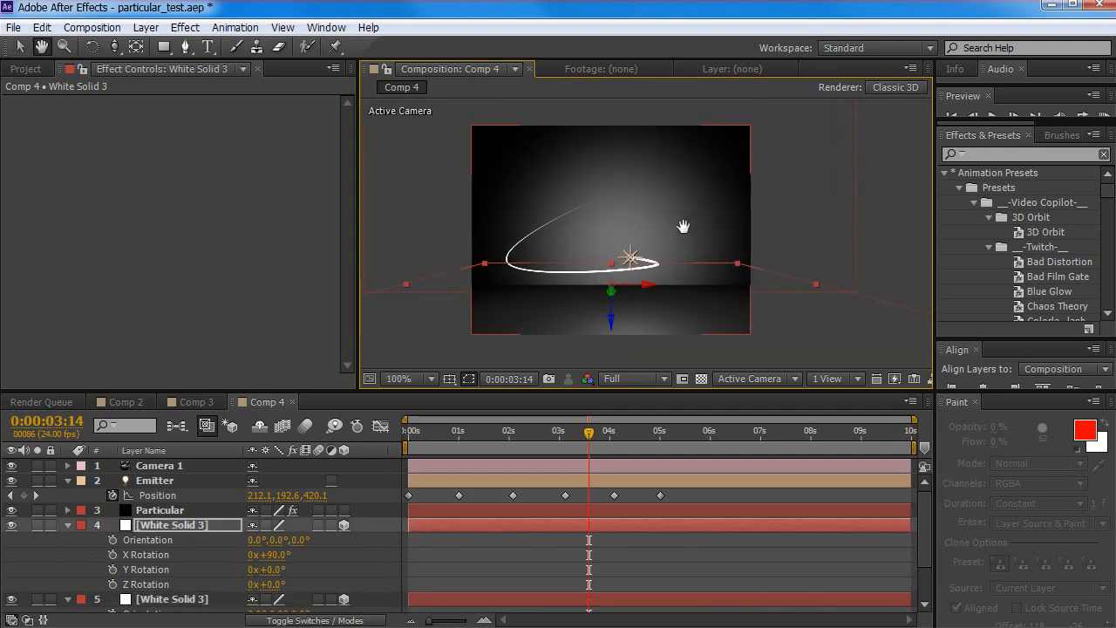
Search the effects for "grid" and apply the Generate Grid effect to both the floor solid and the back-wall solid
click(986, 156)
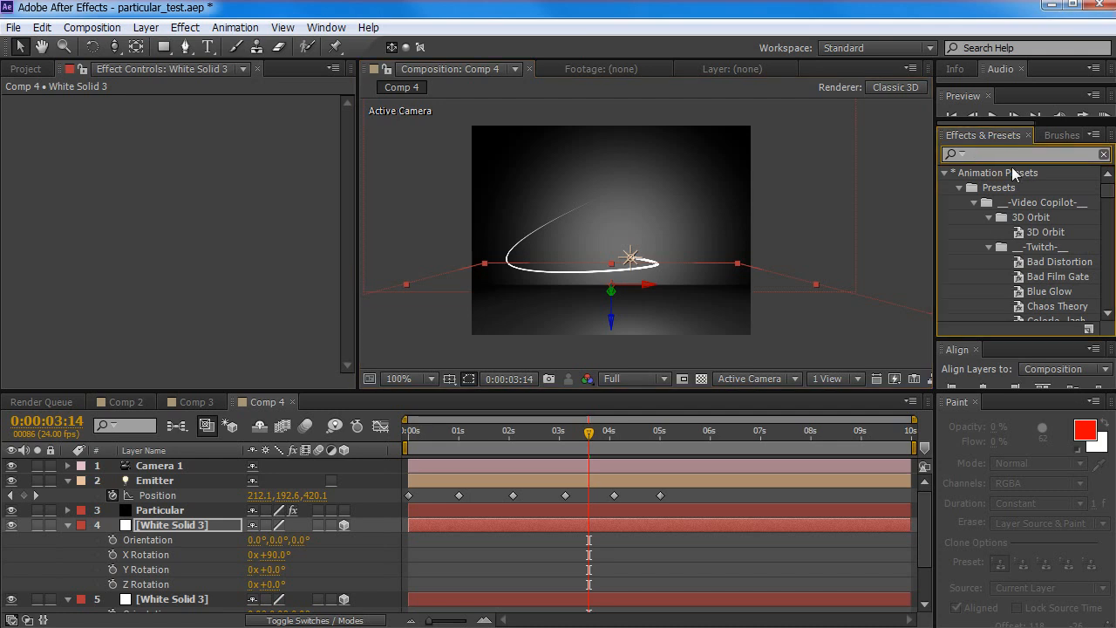
text(grid)
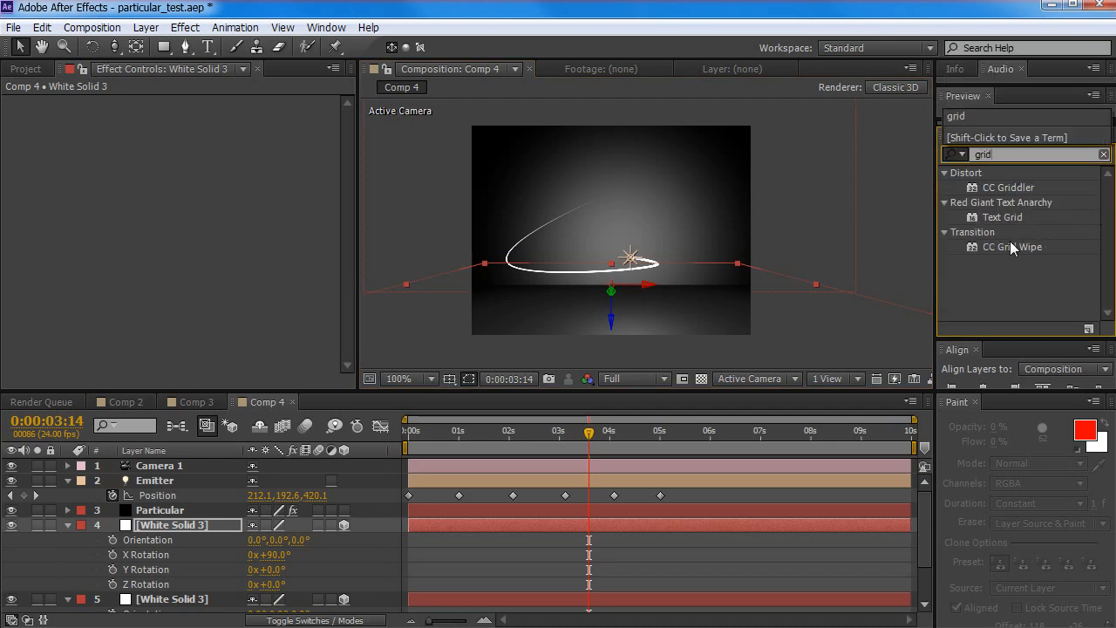
click(1015, 155)
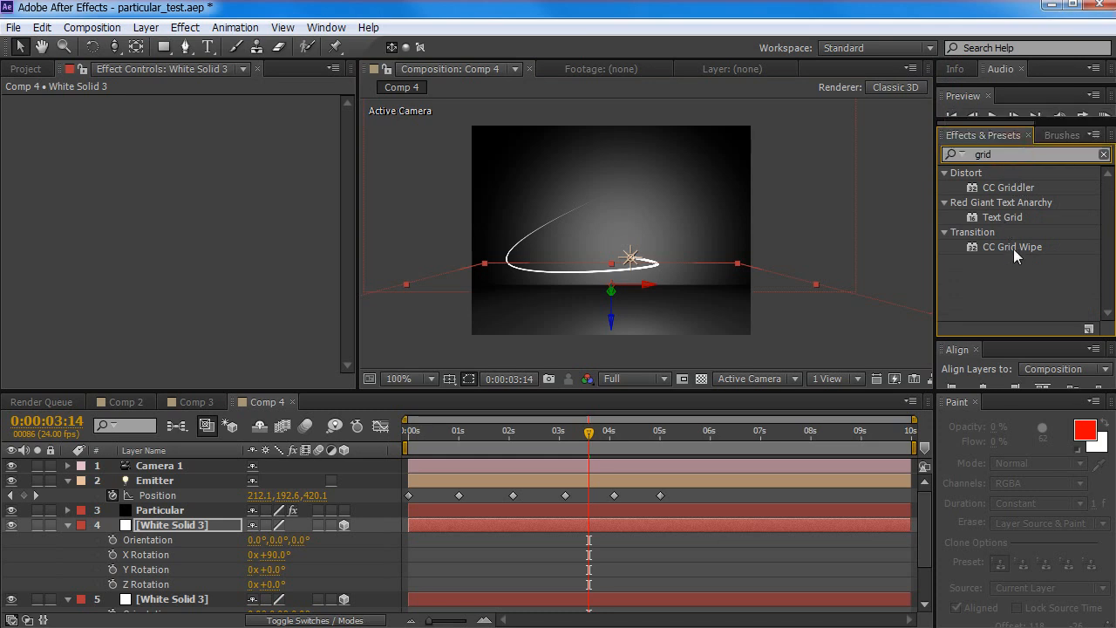
click(1084, 260)
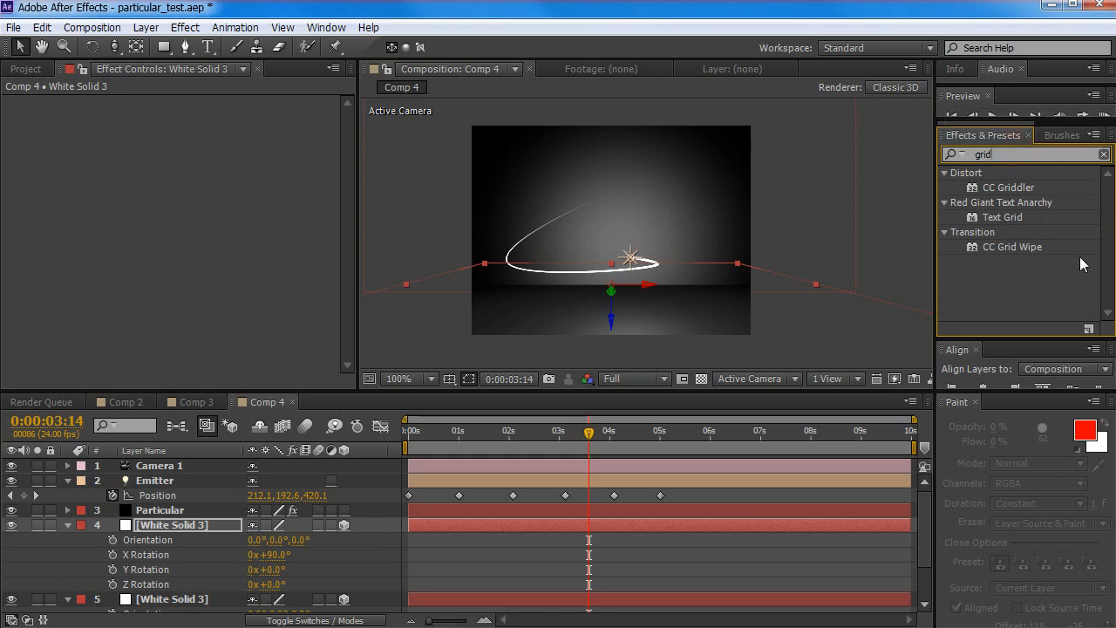
click(1103, 154)
click(1047, 154)
text(g)
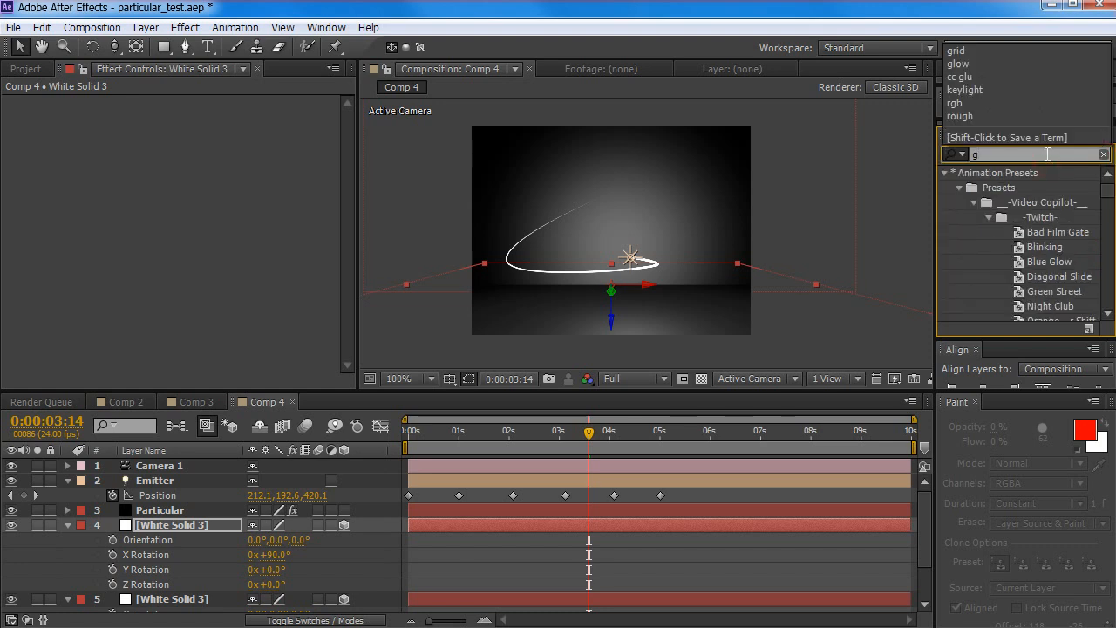
text(rid)
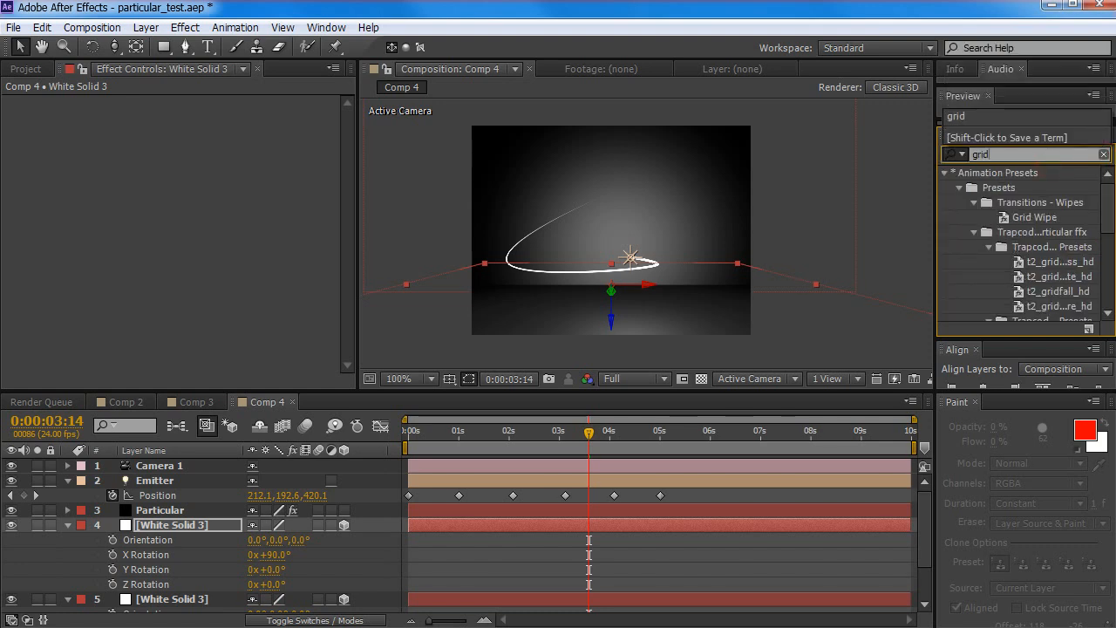
drag(1107, 199, 1109, 273)
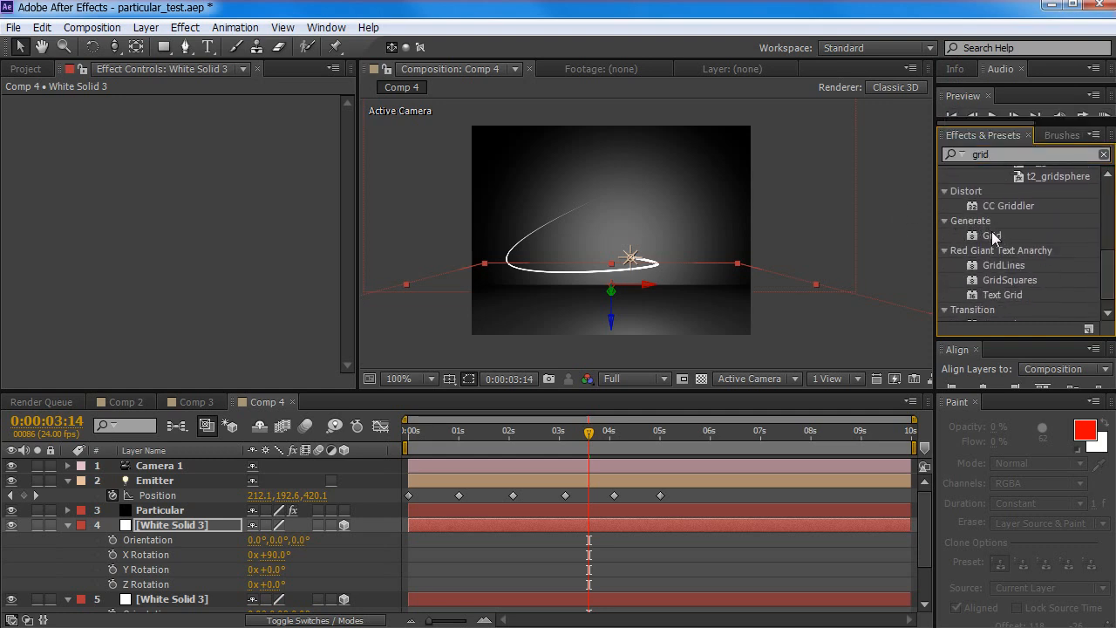
drag(992, 231, 809, 329)
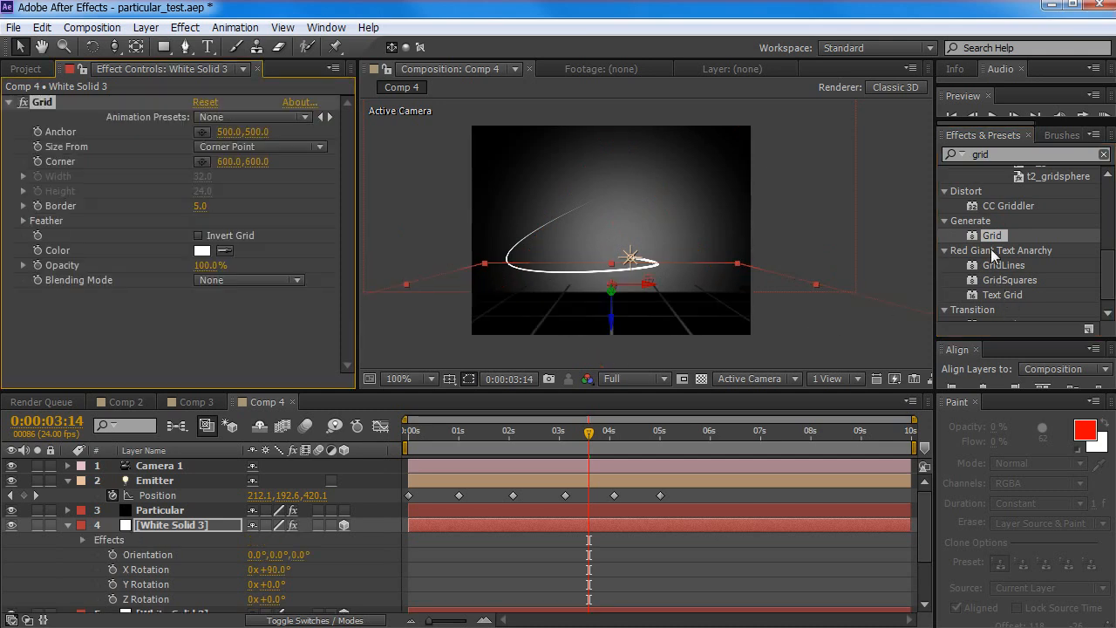
drag(992, 235, 825, 168)
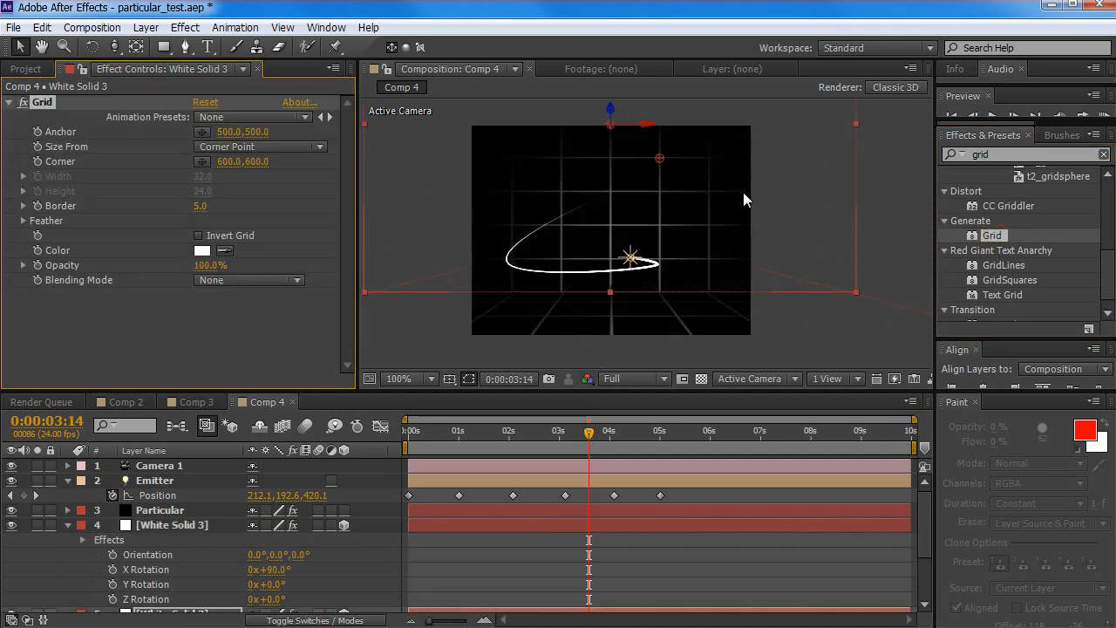
Scrub through the streak animation to 0:00:05:02 and turn off the Emitter light's visibility
mouse_move(533, 434)
mouse_down()
mouse_move(415, 433)
mouse_move(713, 433)
mouse_move(427, 429)
mouse_move(537, 426)
mouse_up()
click(488, 430)
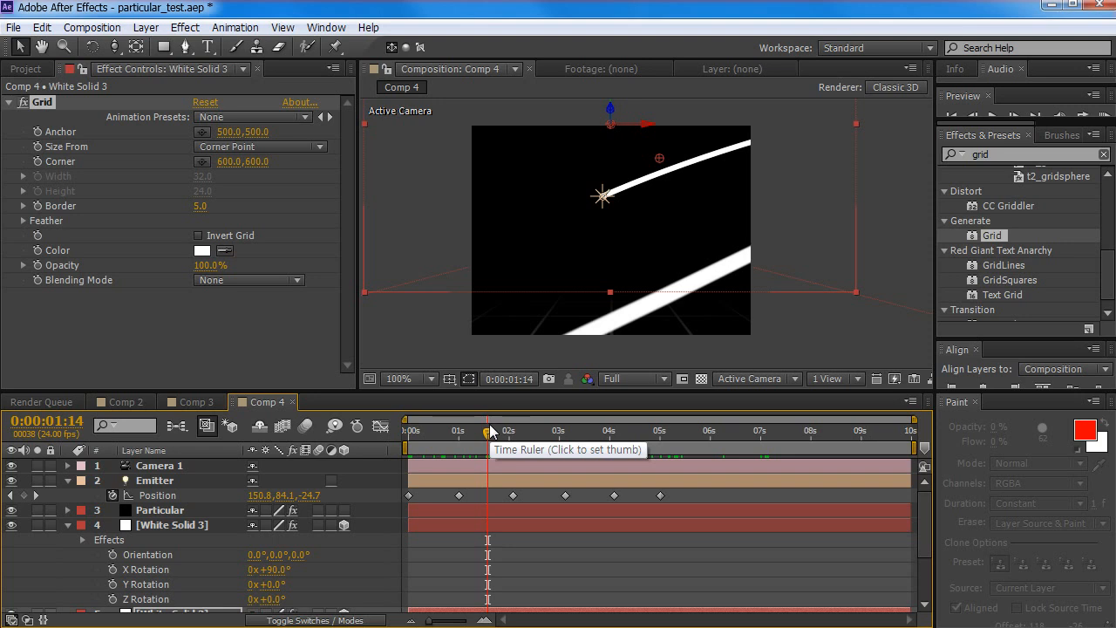
drag(491, 434, 663, 449)
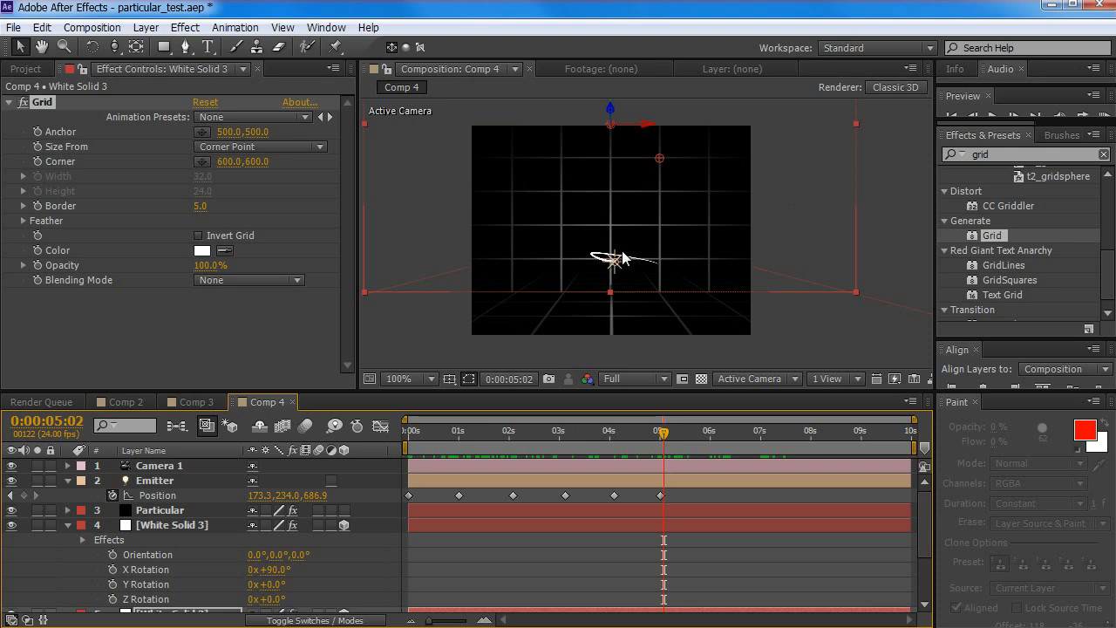
click(153, 480)
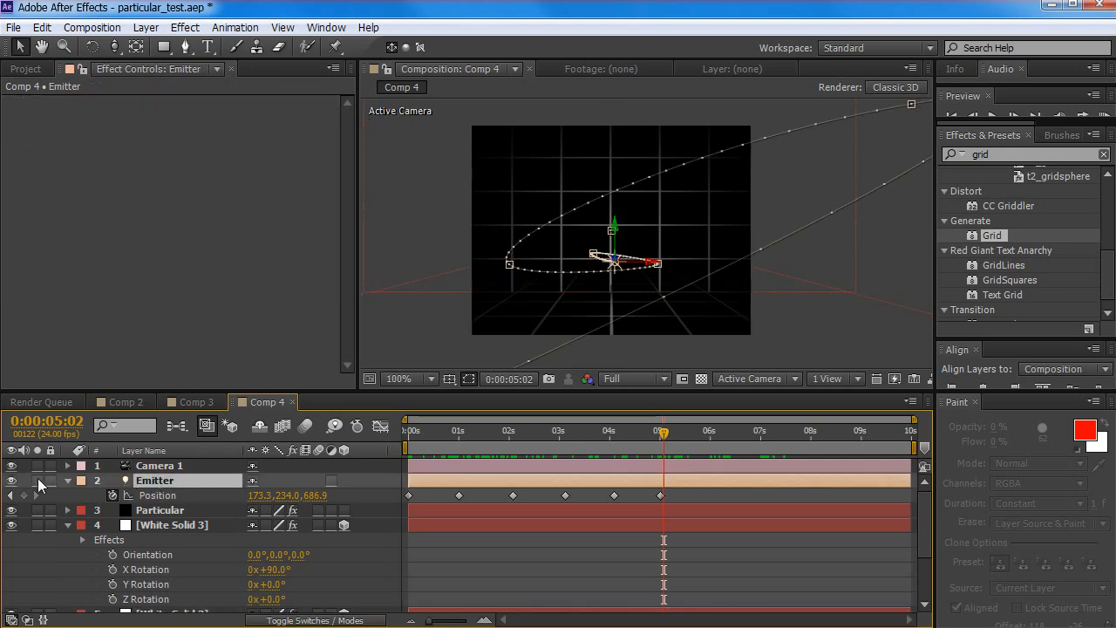
click(12, 481)
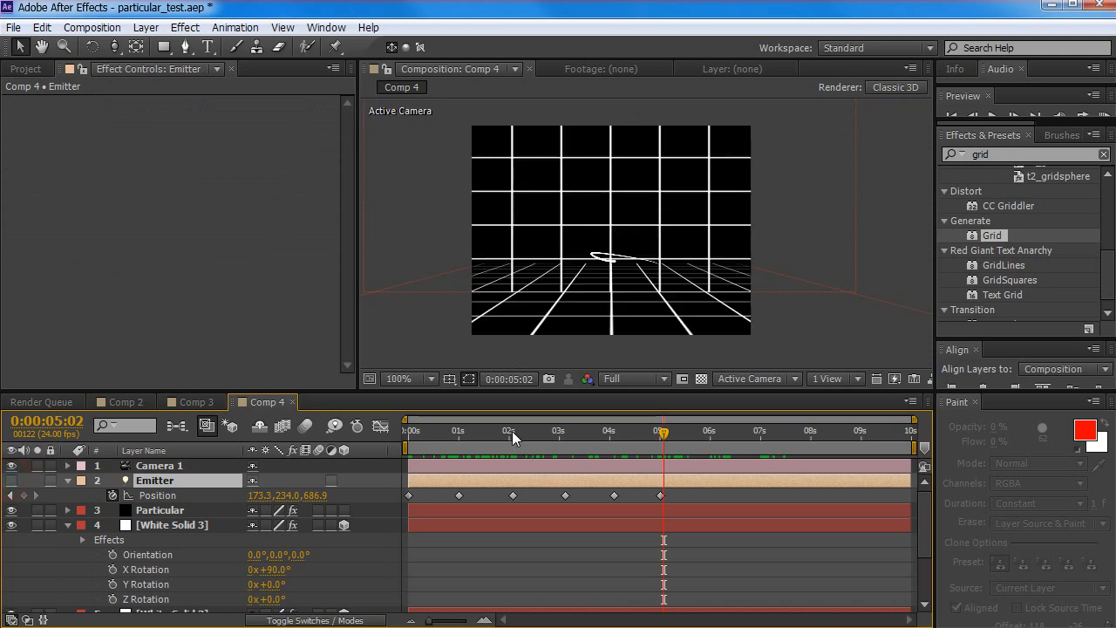
At 0:00:02:11, move the floor solid towards the camera until its back edge meets the base of the grid wall
mouse_move(512, 431)
mouse_down()
mouse_move(411, 433)
mouse_move(779, 446)
mouse_move(384, 449)
mouse_move(533, 445)
mouse_up()
click(549, 313)
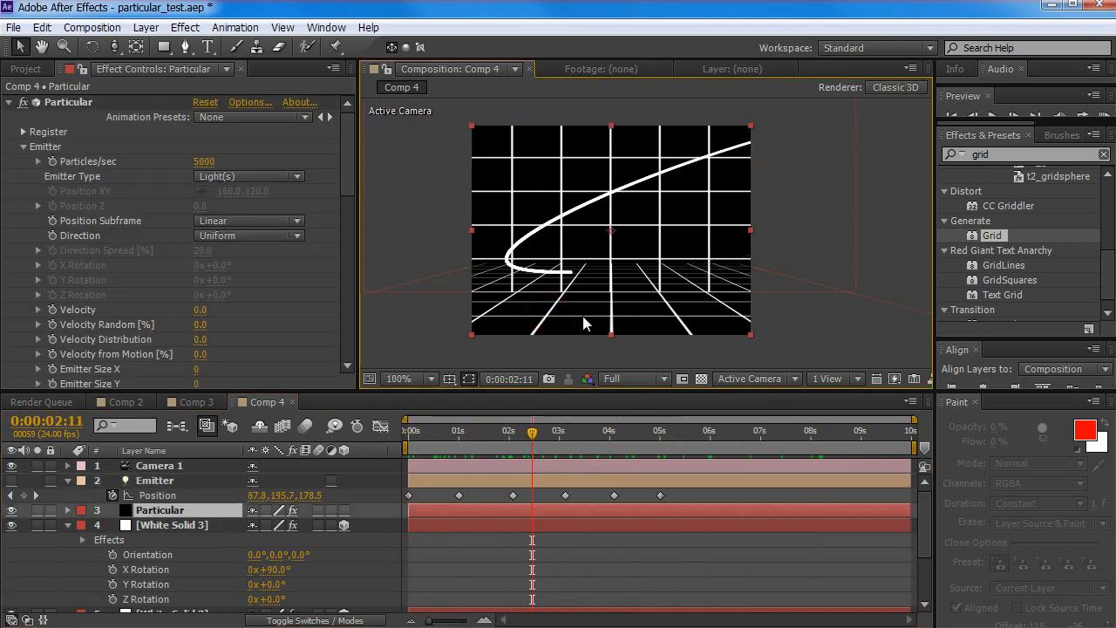
click(375, 301)
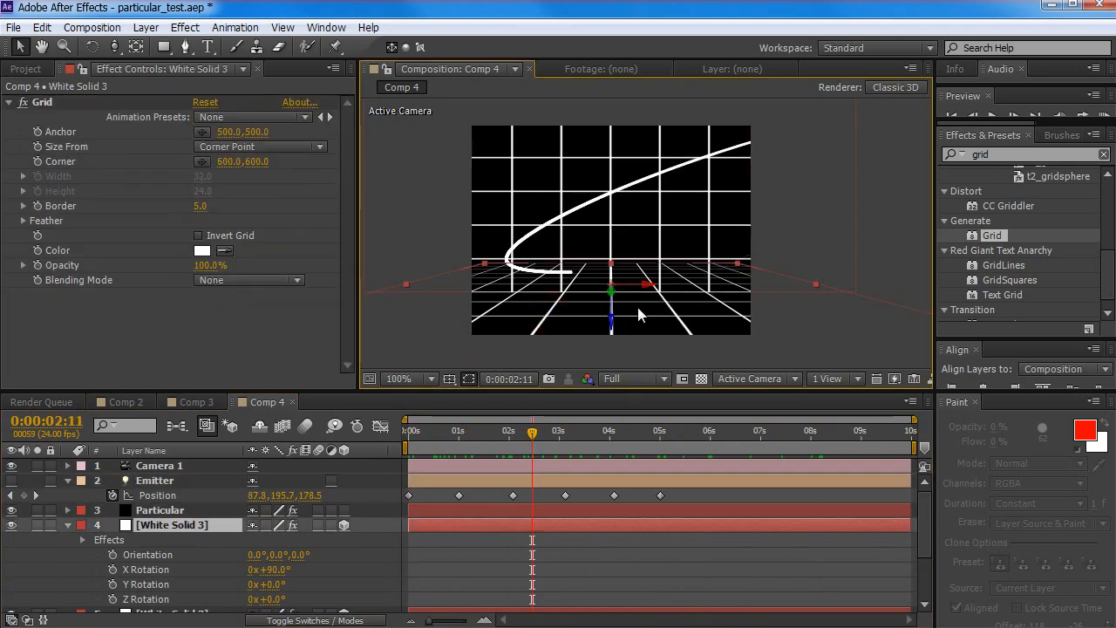
mouse_move(615, 327)
mouse_down()
mouse_move(615, 401)
mouse_move(618, 333)
mouse_up()
drag(612, 293, 482, 611)
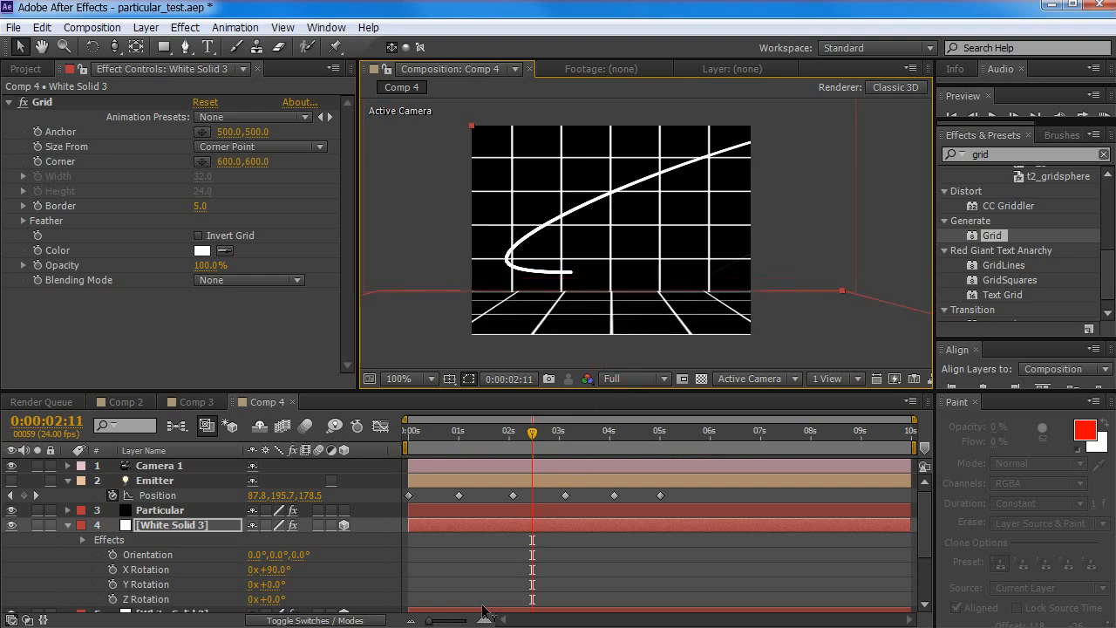
Go to 0:00:02:00 and preview the particle streak moving through the grid room
drag(543, 430, 510, 445)
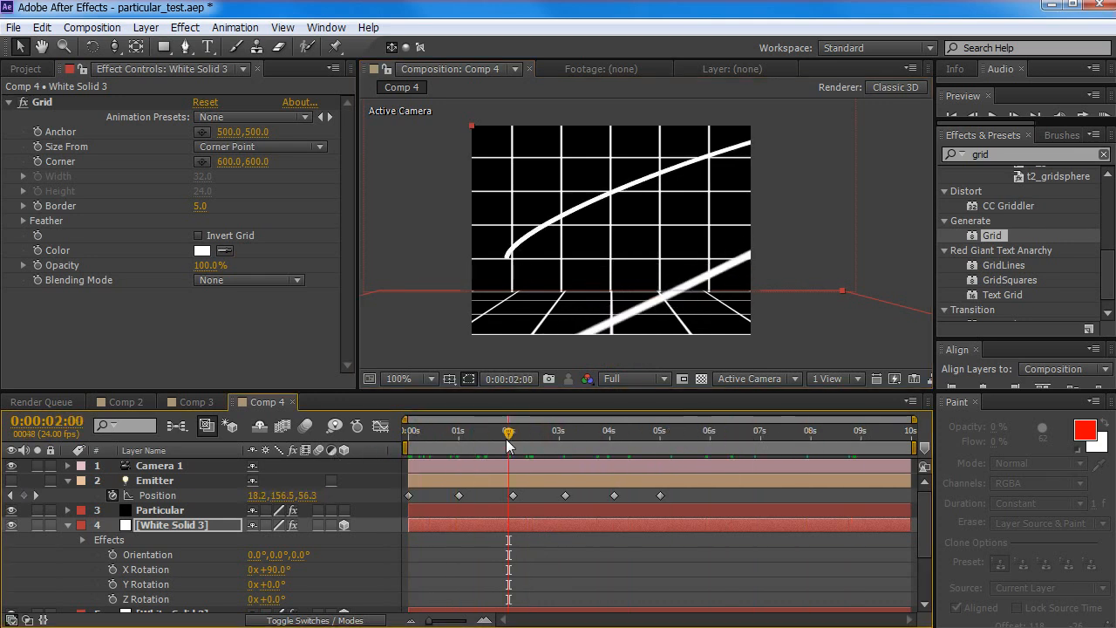
key(KP_0)
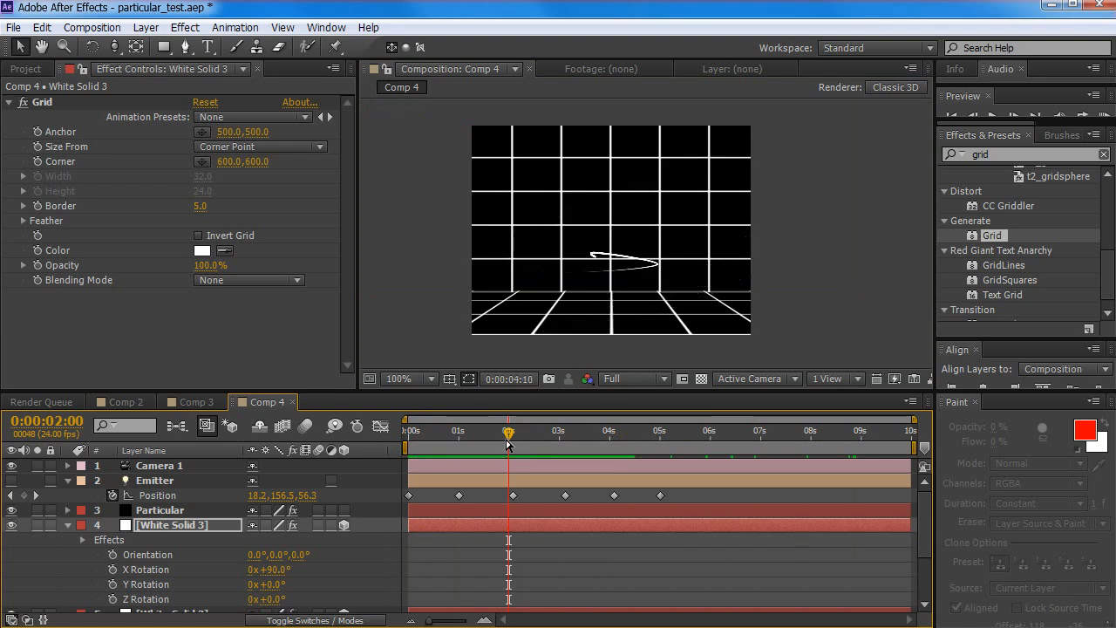
key(space)
key(space)
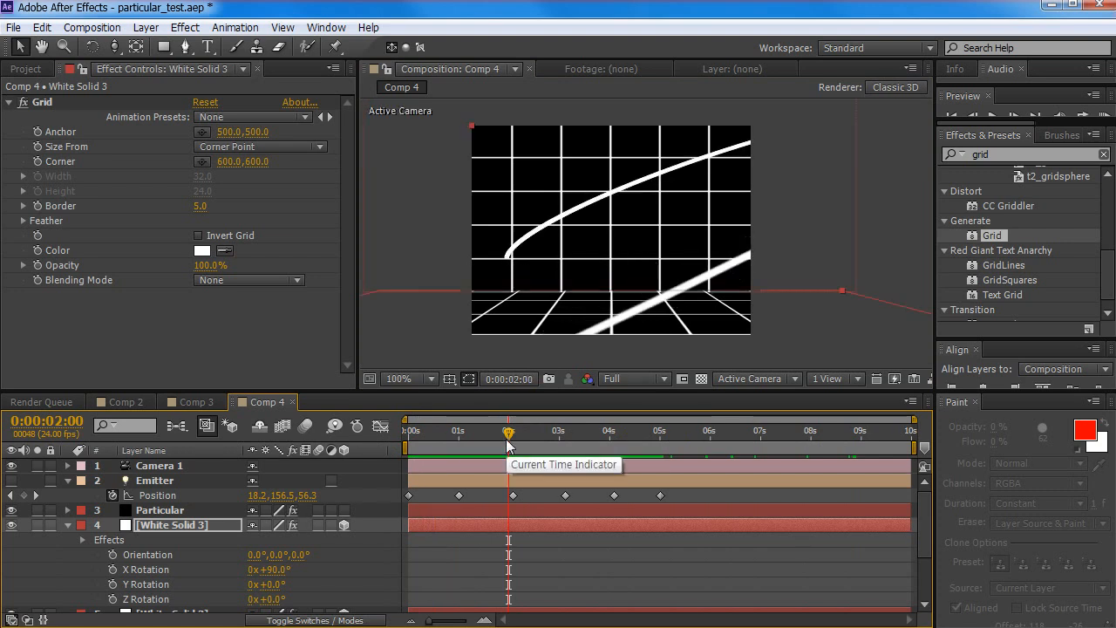
Lower the opacity of both White Solid 3 grid layers to 39%
scroll(183, 566, down, 3)
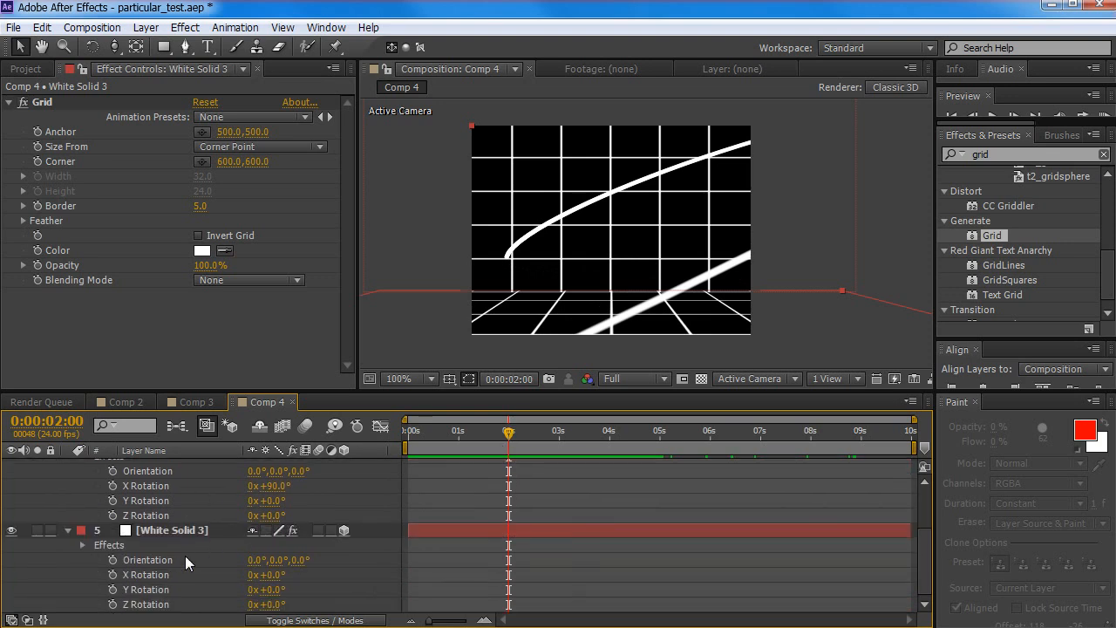
click(184, 530)
scroll(207, 536, up, 3)
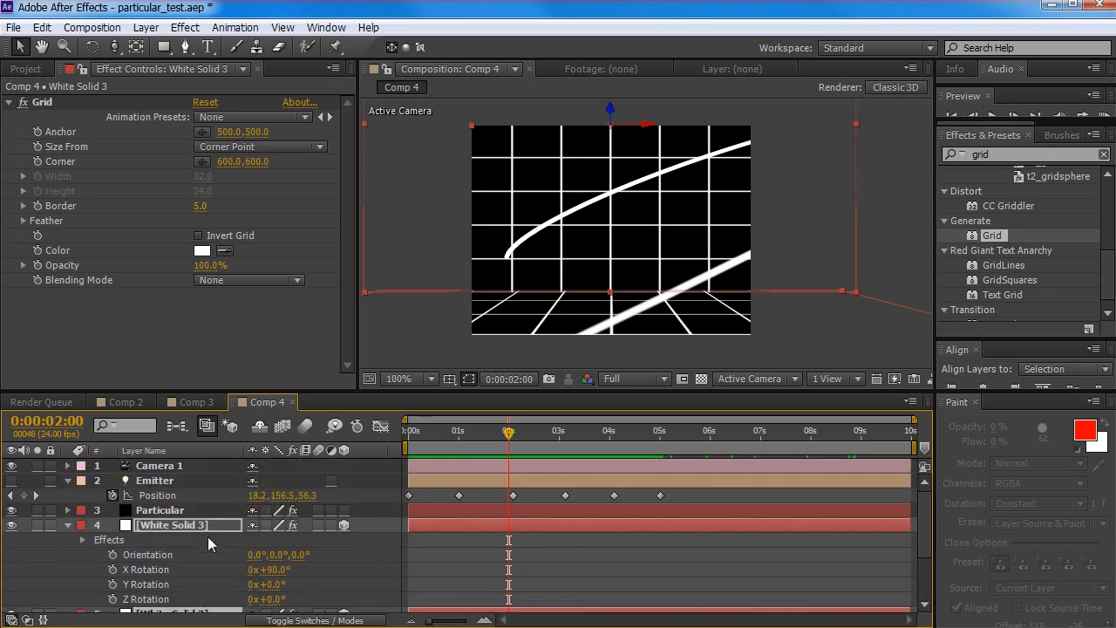
key(u)
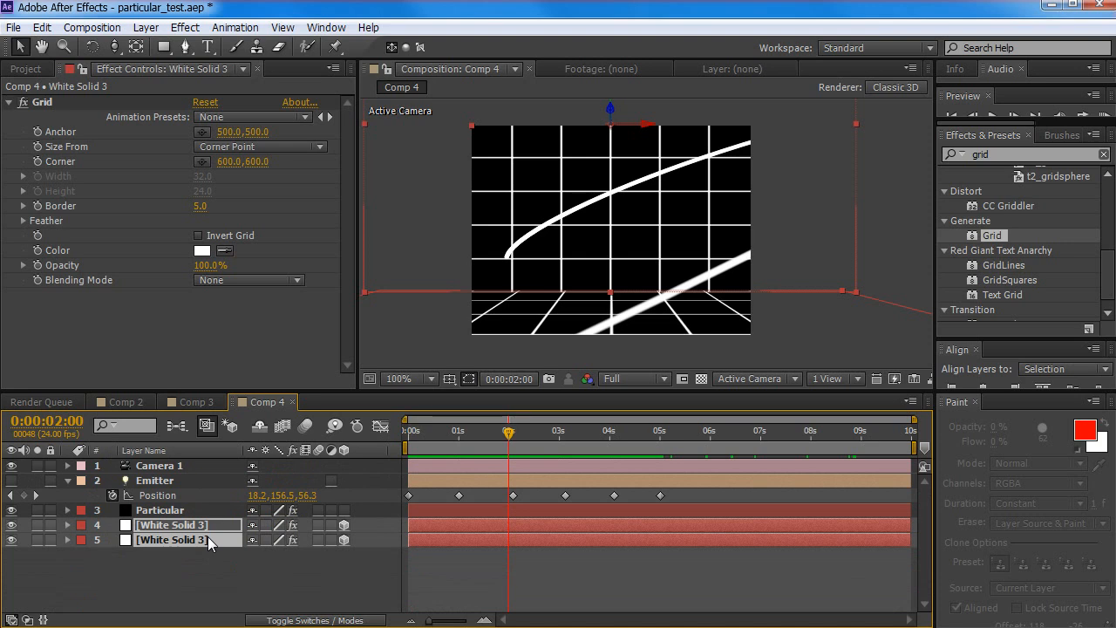
key(t)
drag(259, 540, 205, 546)
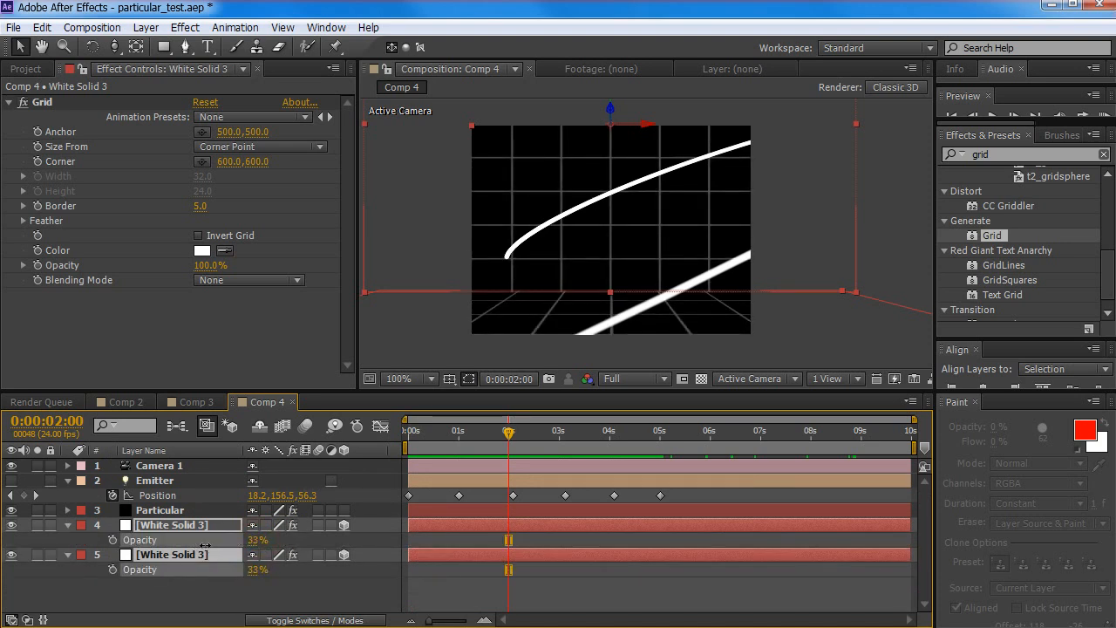
click(180, 584)
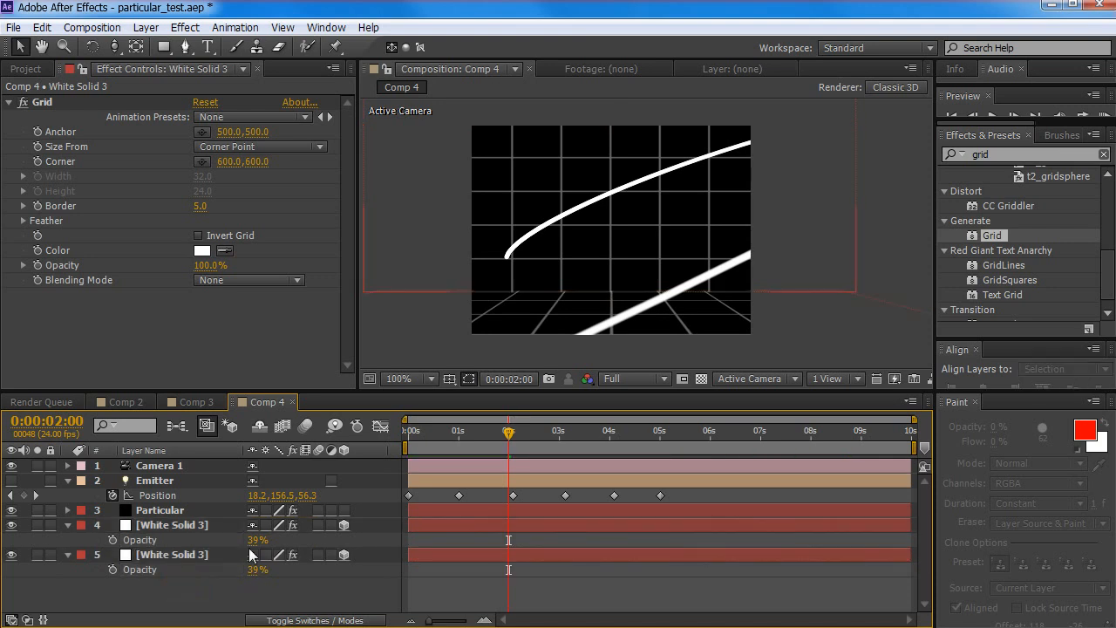
click(178, 531)
ctrl+click(178, 552)
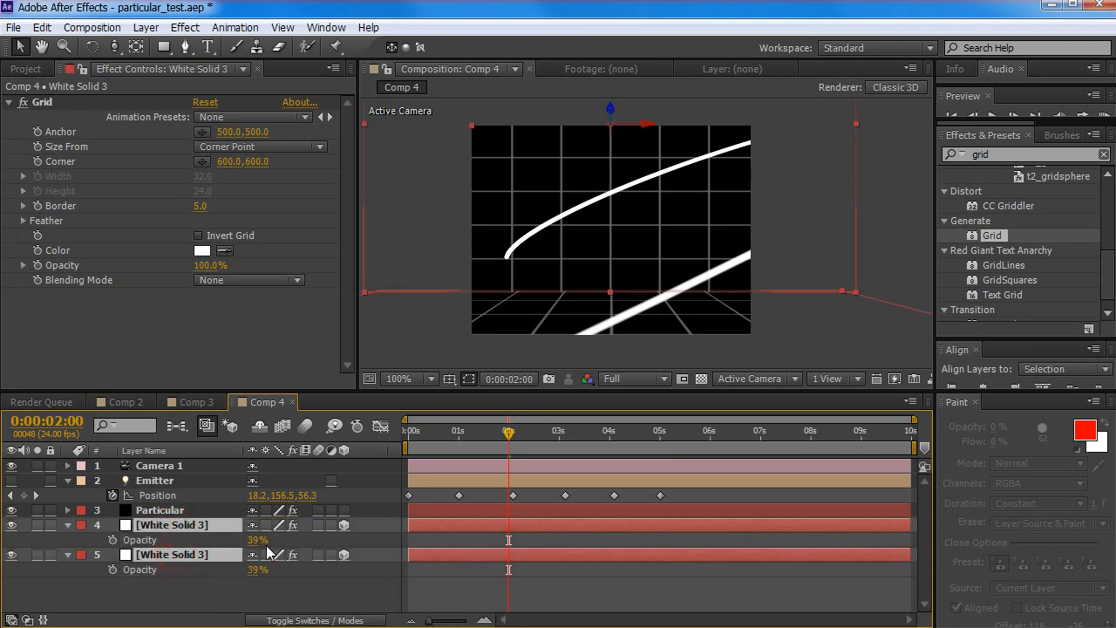
drag(255, 539, 254, 540)
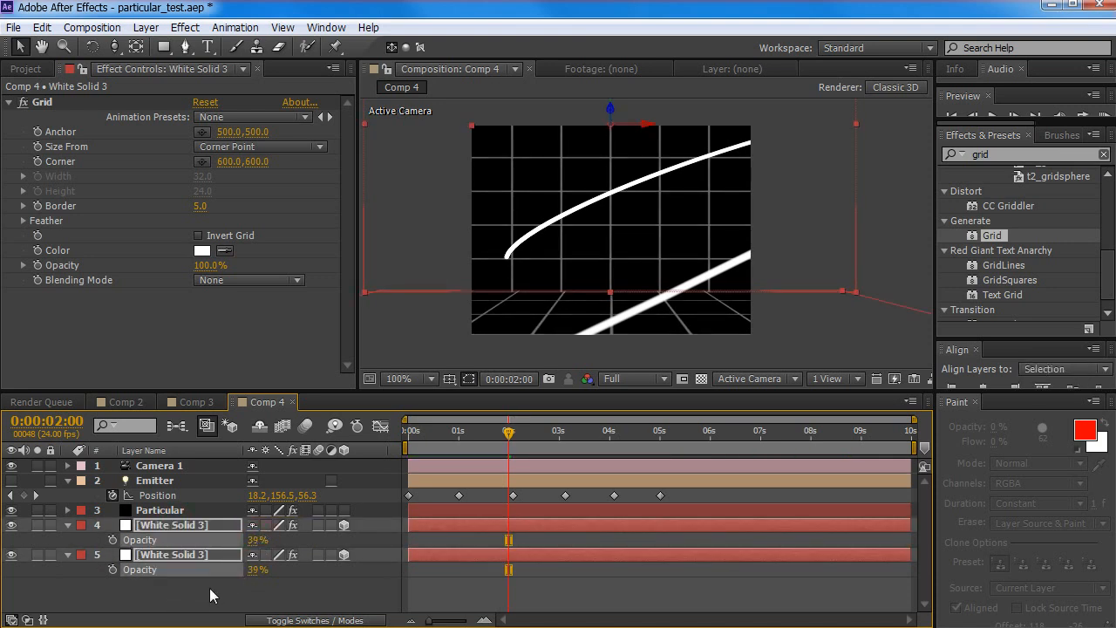
click(298, 602)
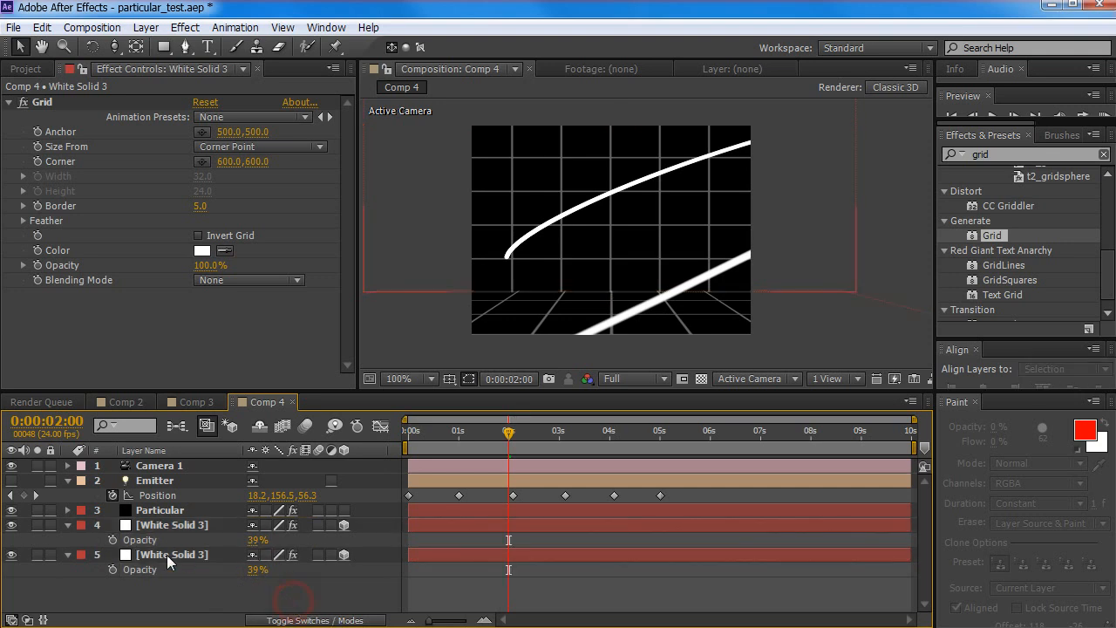
Collapse the opacity properties of both White Solid 3 layers and scrub the animation to 0:00:03:12
click(169, 524)
ctrl+click(170, 551)
key(t)
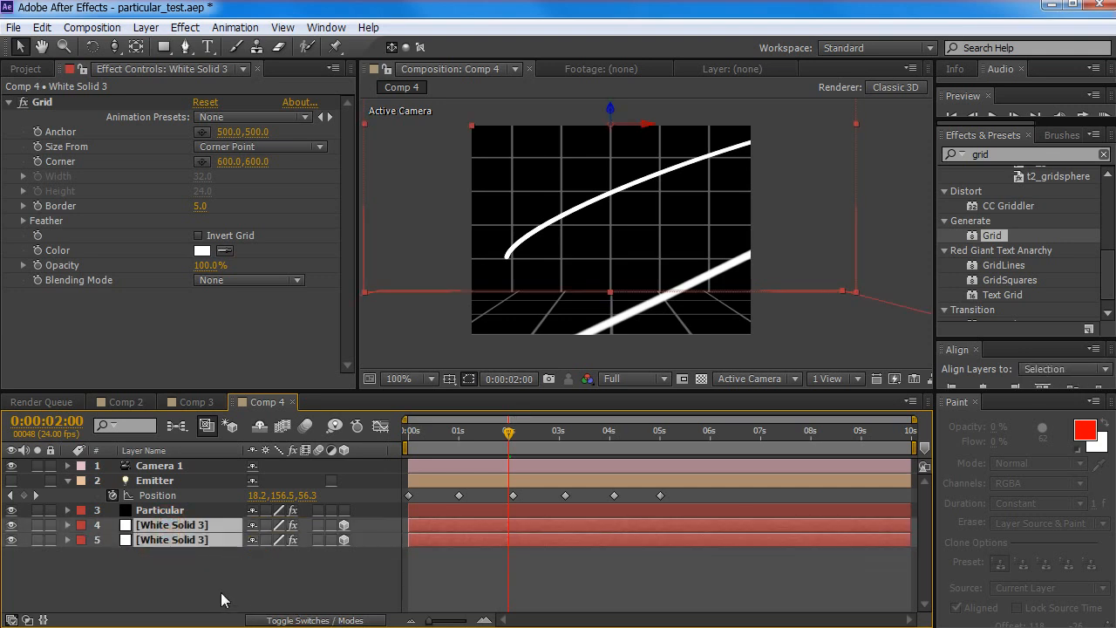
click(286, 600)
drag(410, 431, 585, 438)
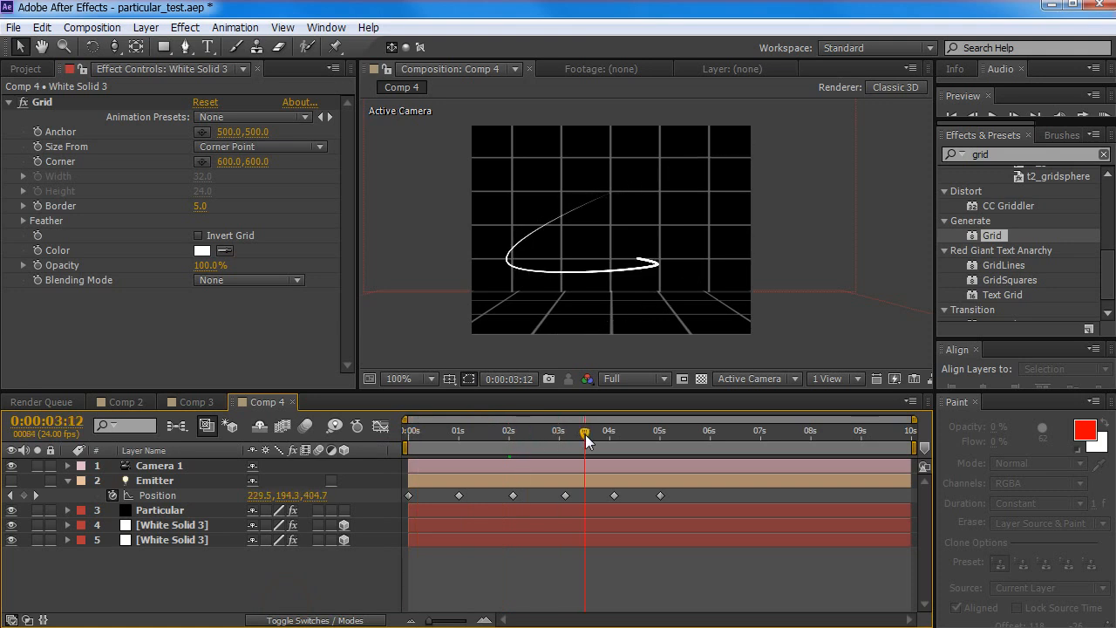
click(158, 560)
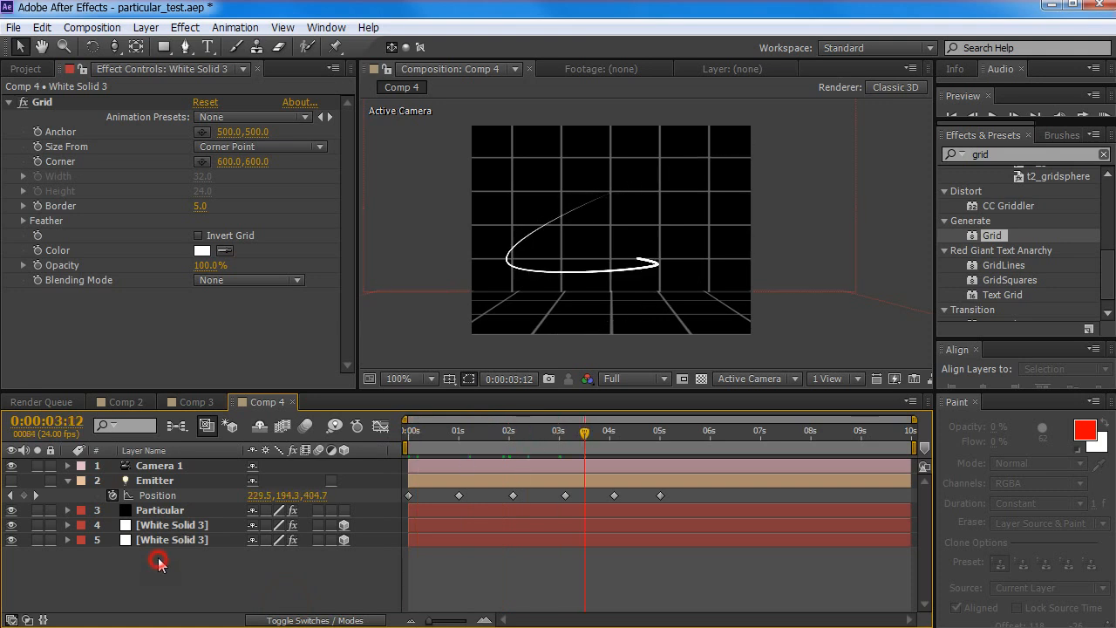
Reveal the Position and Point of Interest properties of Camera 1 in the timeline
click(155, 467)
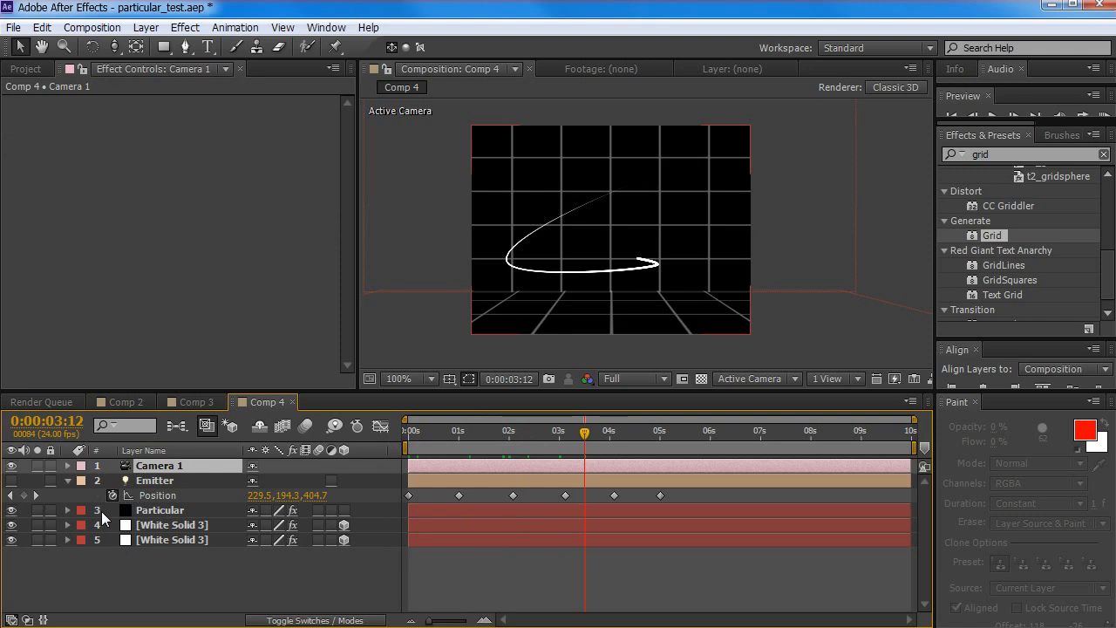
key(p)
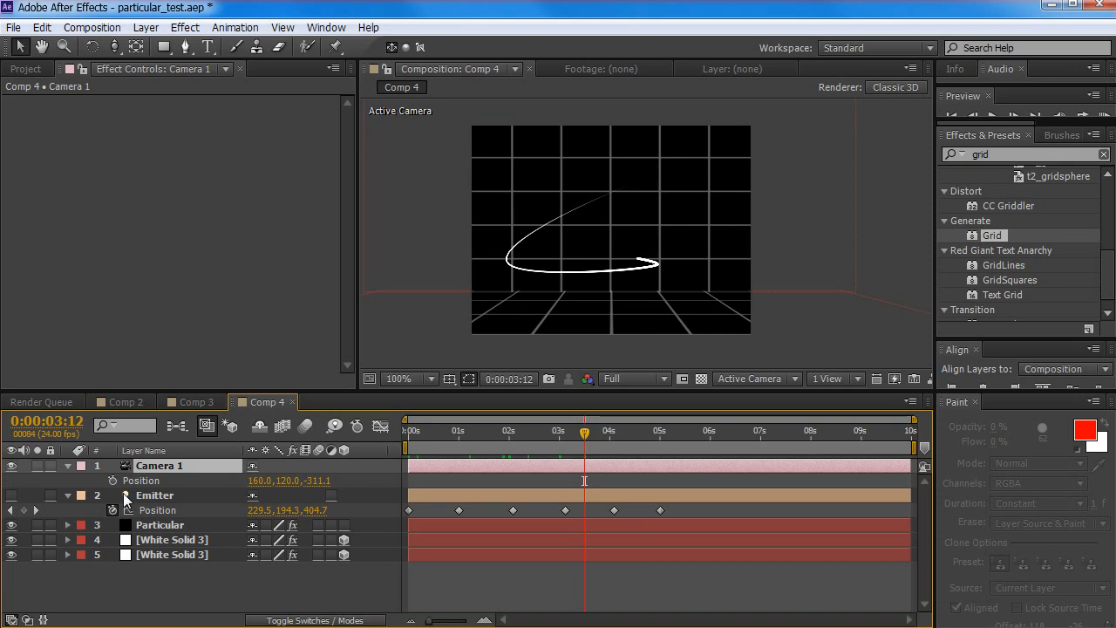
key(shift+a)
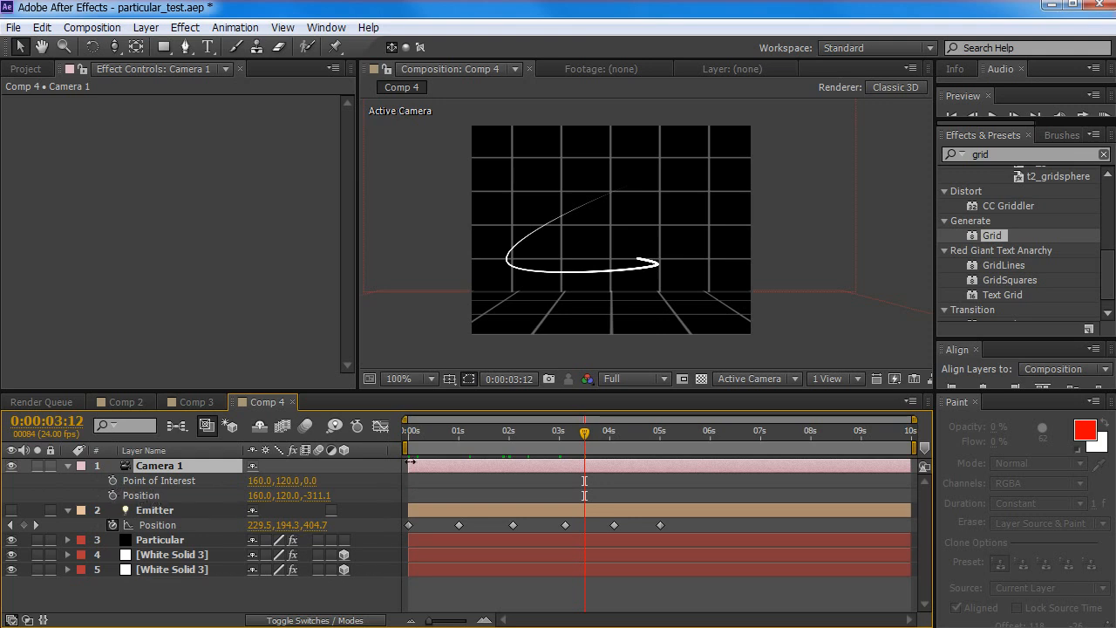
Set starting keyframes for Camera 1's Point of Interest and Position at 0:00:00:00
drag(439, 430, 374, 432)
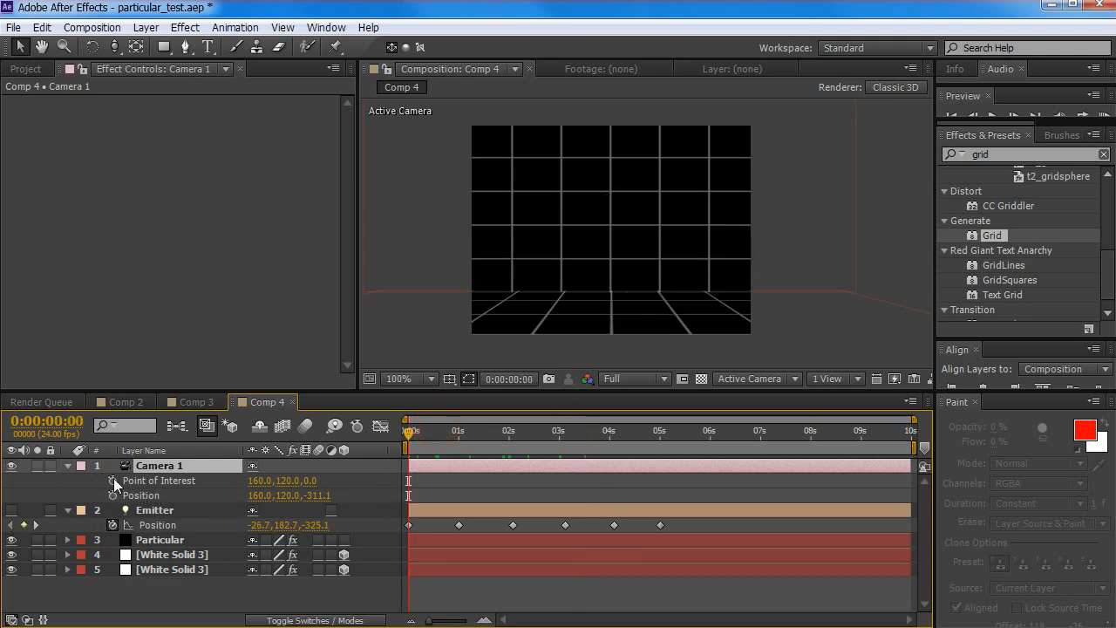
click(113, 481)
click(112, 495)
click(407, 431)
At 0:00:05:23, dolly Camera 1 in to a Z position of about -41 using Track Z Camera, and keyframe its Point of Interest
drag(420, 431, 708, 458)
key(c)
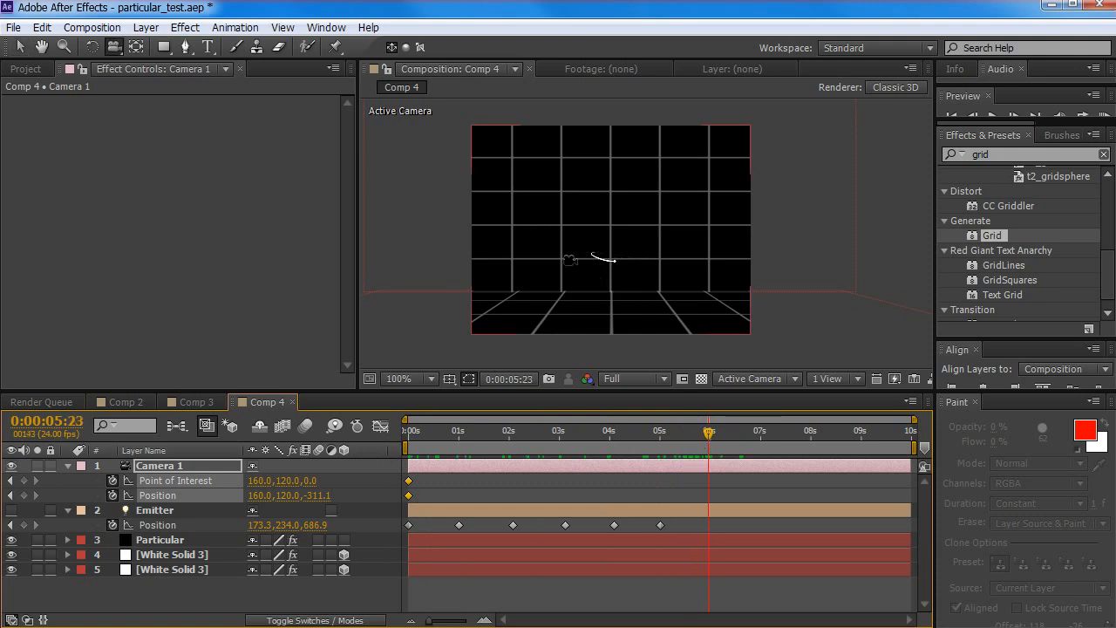
key(c)
key(c)
key(c)
key(c)
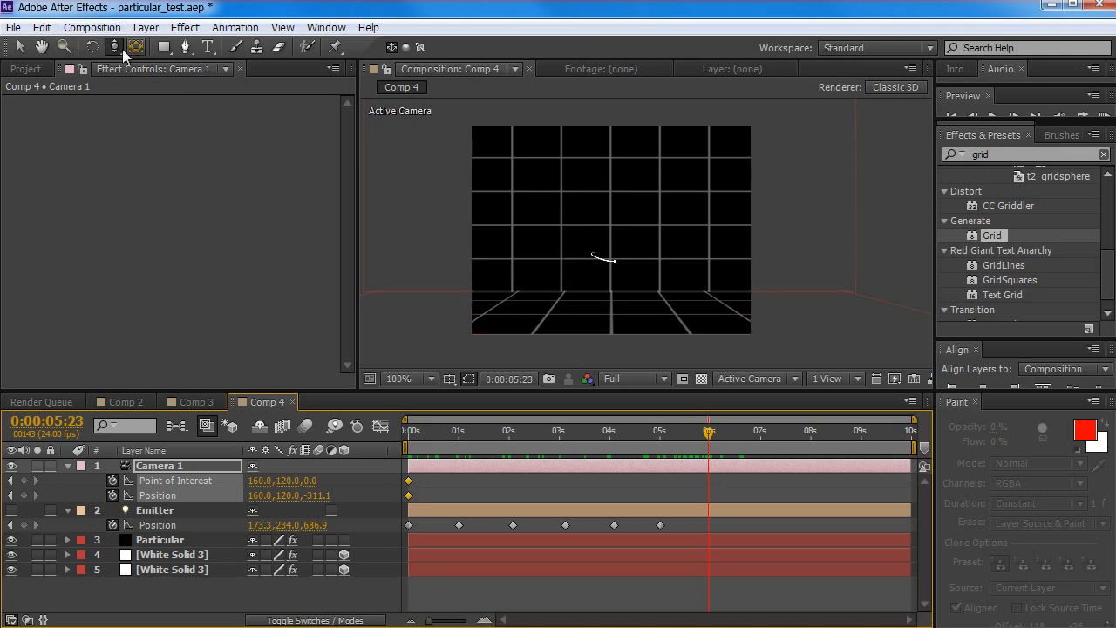
drag(116, 51, 209, 85)
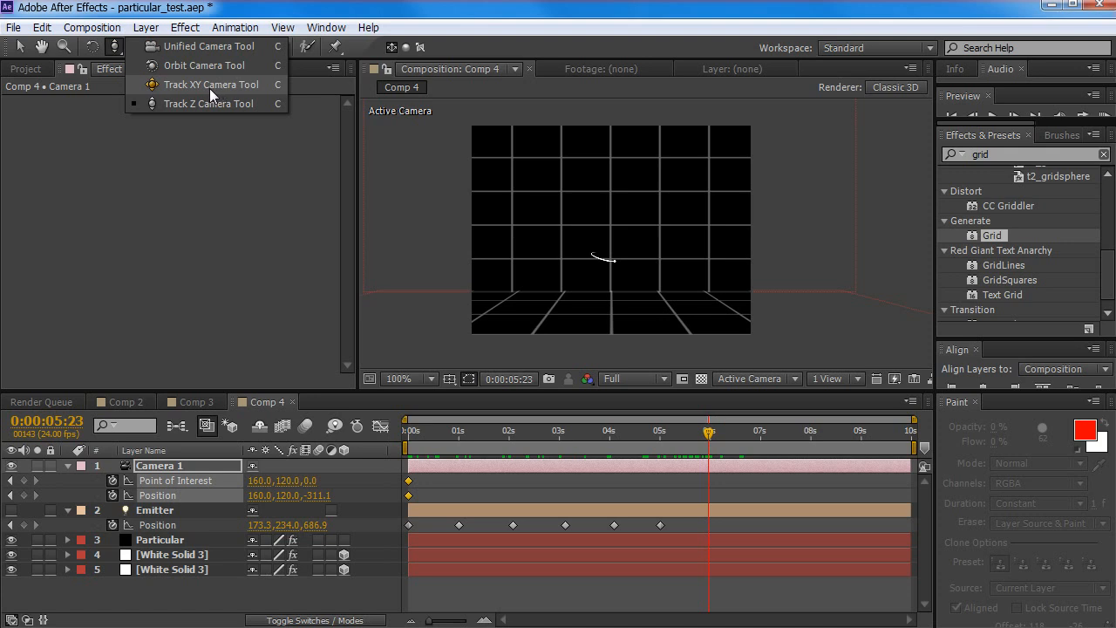
drag(209, 88, 208, 106)
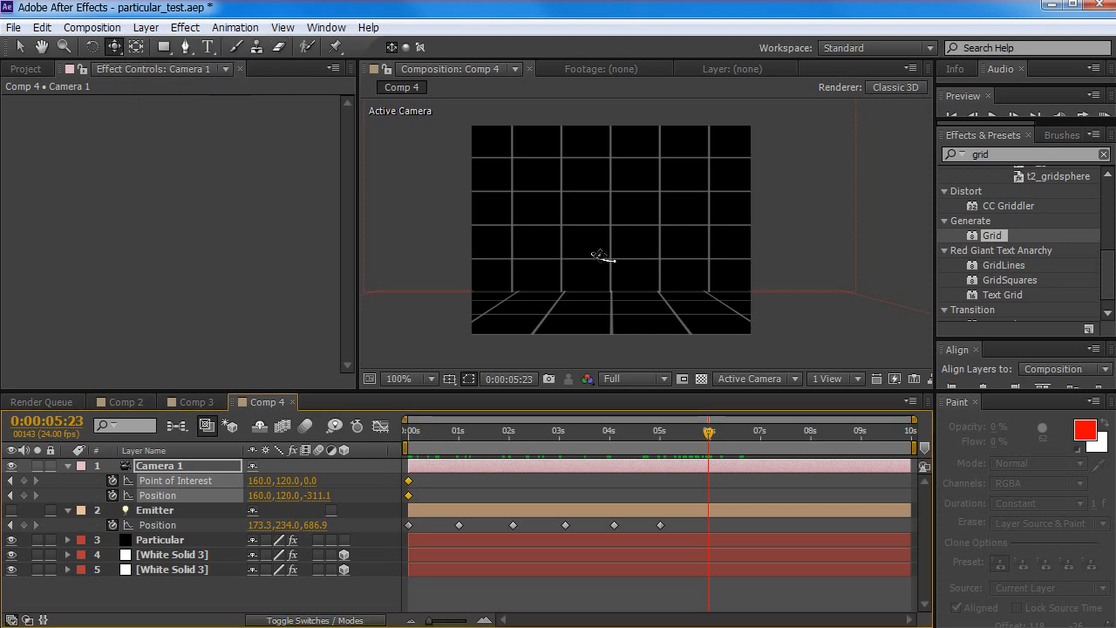
drag(599, 258, 618, 165)
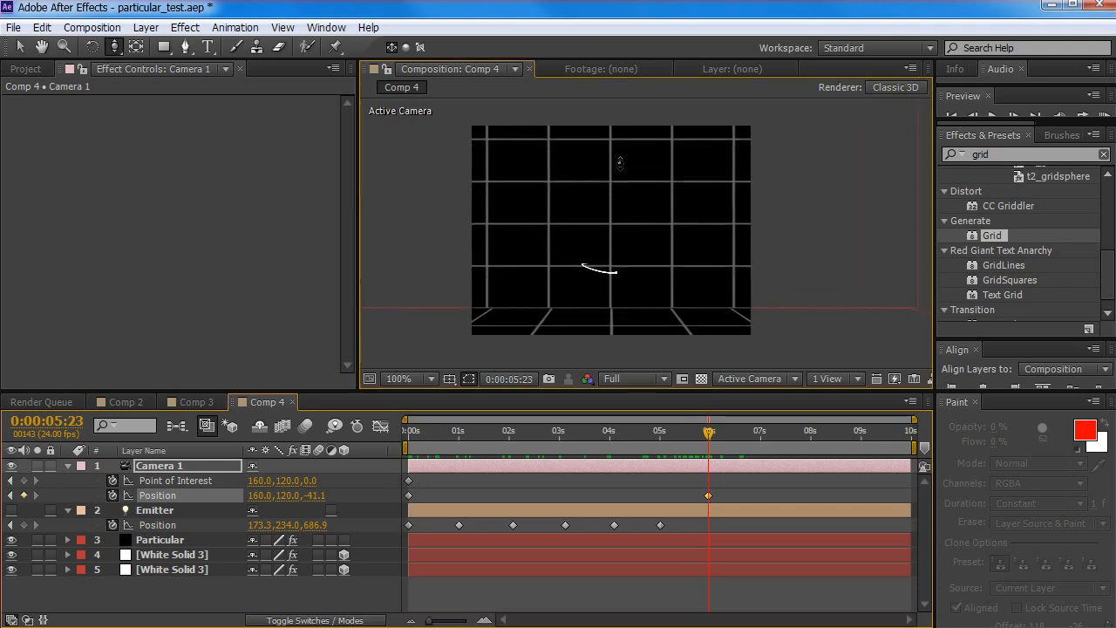
mouse_move(708, 434)
mouse_down()
mouse_move(403, 433)
mouse_move(707, 439)
mouse_up()
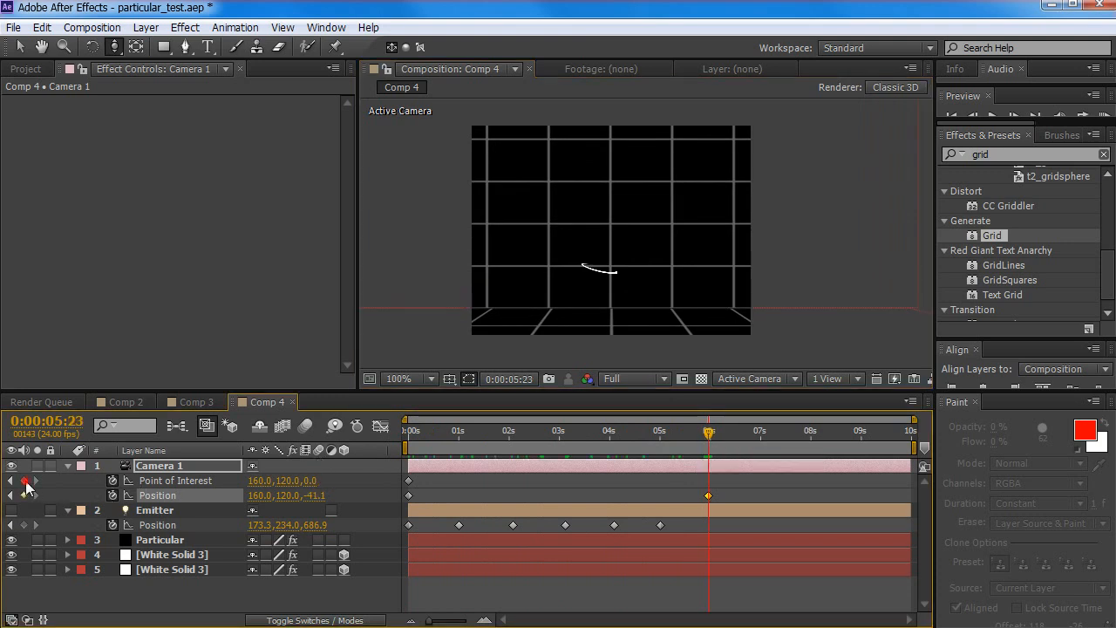
click(26, 480)
Dolly Camera 1 back at 0:00:00:00 to a Z position of about -692 and preview the move
drag(427, 432, 351, 435)
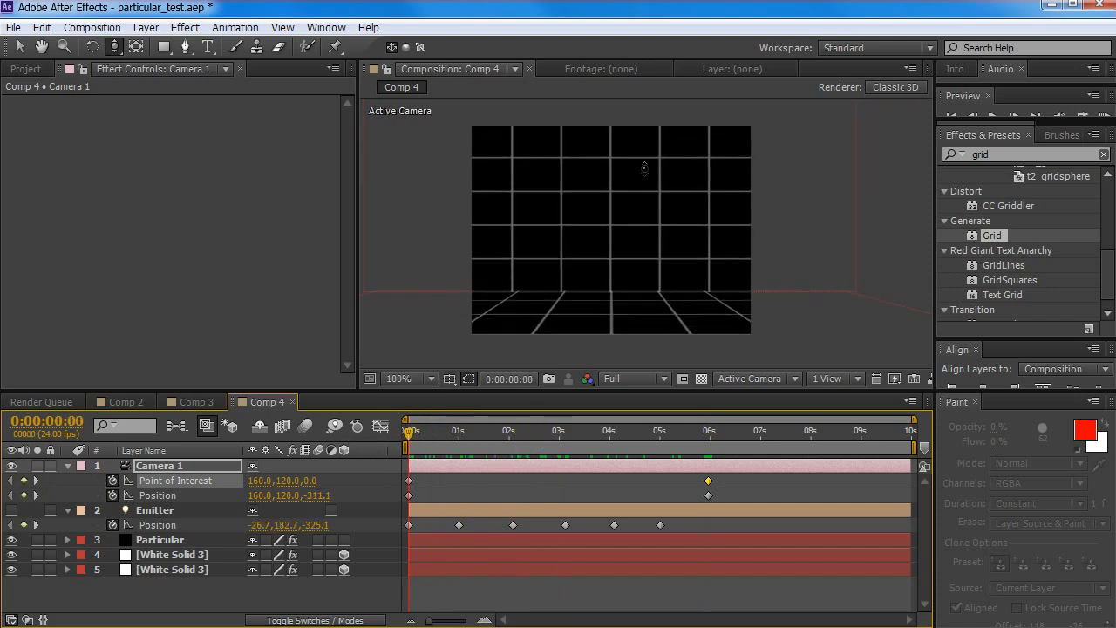
drag(635, 183, 589, 277)
drag(414, 437, 337, 450)
key(space)
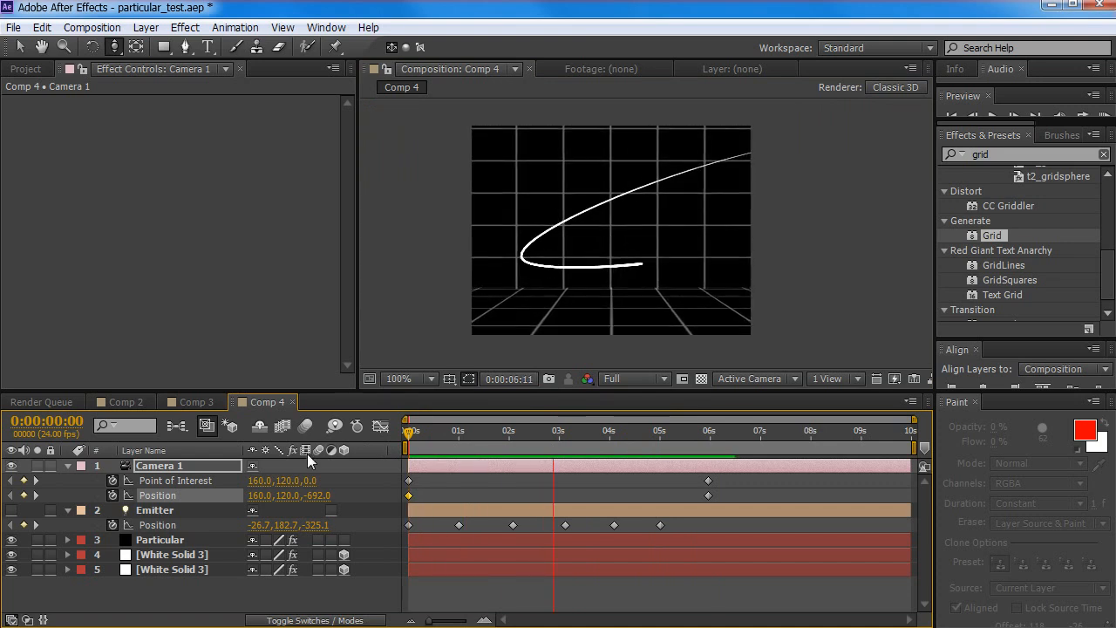
key(space)
Readjust Camera 1's starting distance at 0:00:00:00 to a Z position of about -680
drag(410, 433, 364, 437)
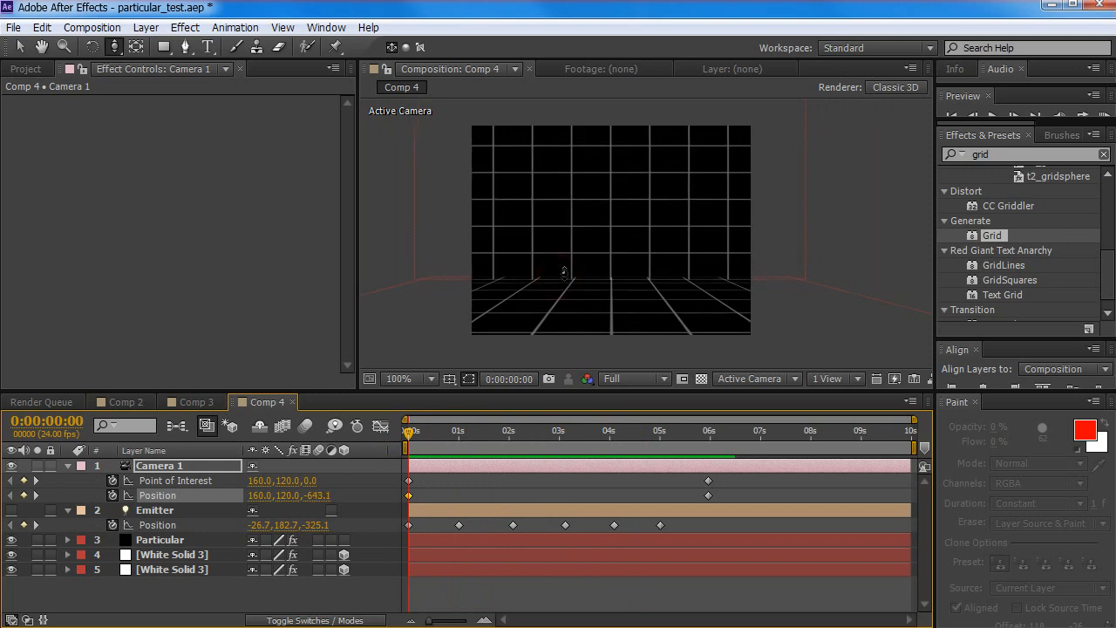
drag(571, 267, 571, 256)
drag(414, 429, 396, 446)
drag(571, 273, 571, 270)
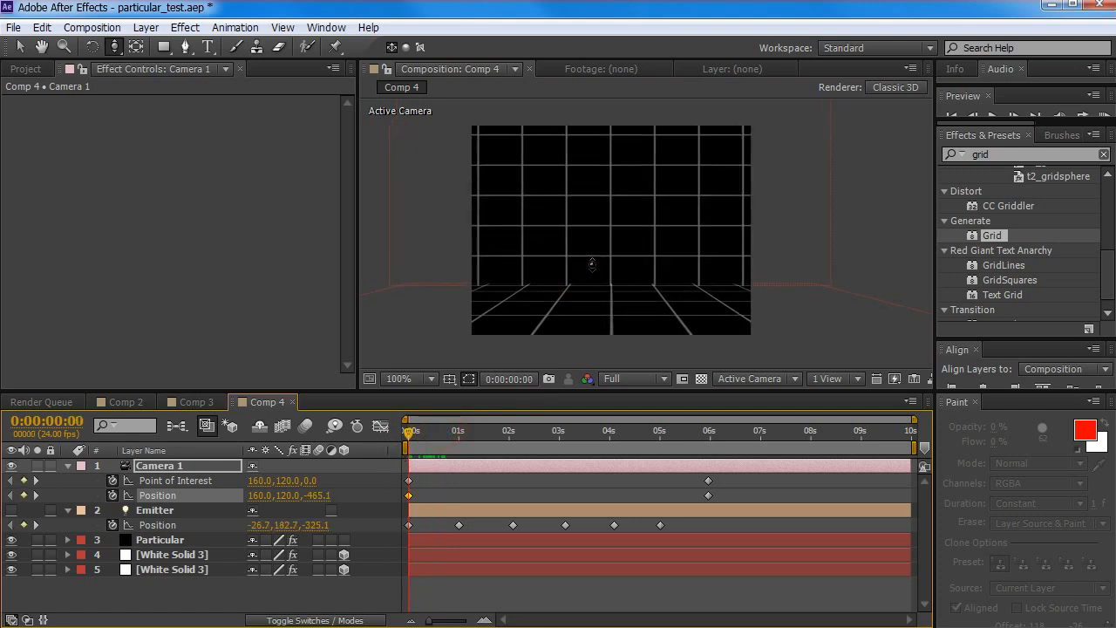
drag(426, 430, 383, 441)
drag(609, 253, 565, 303)
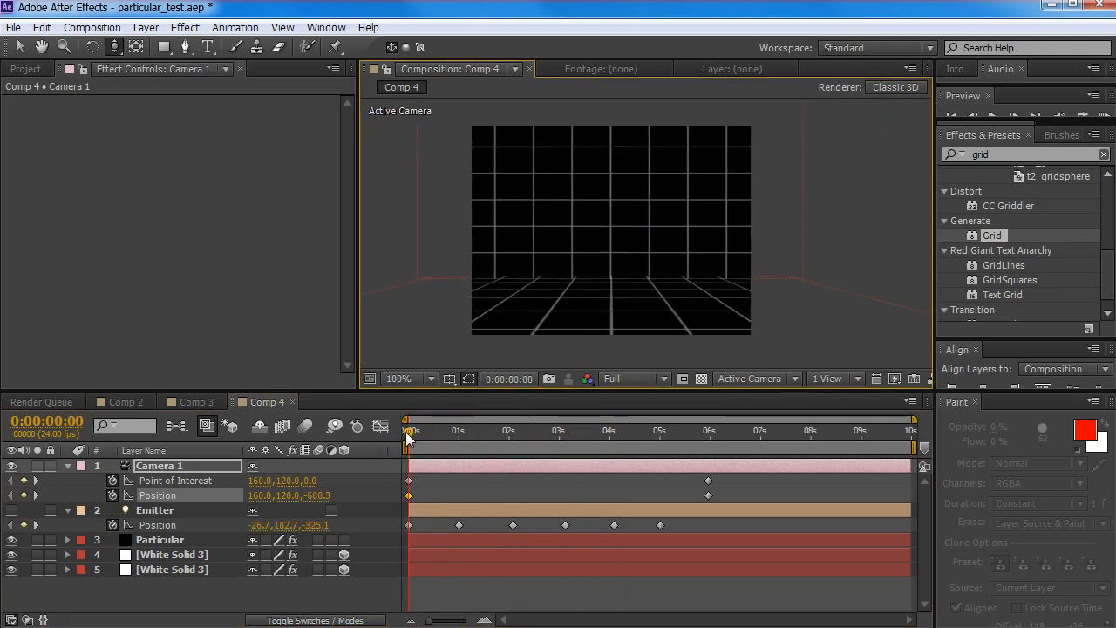
Scrub through the camera dolly and preview it from the beginning
drag(408, 436, 449, 431)
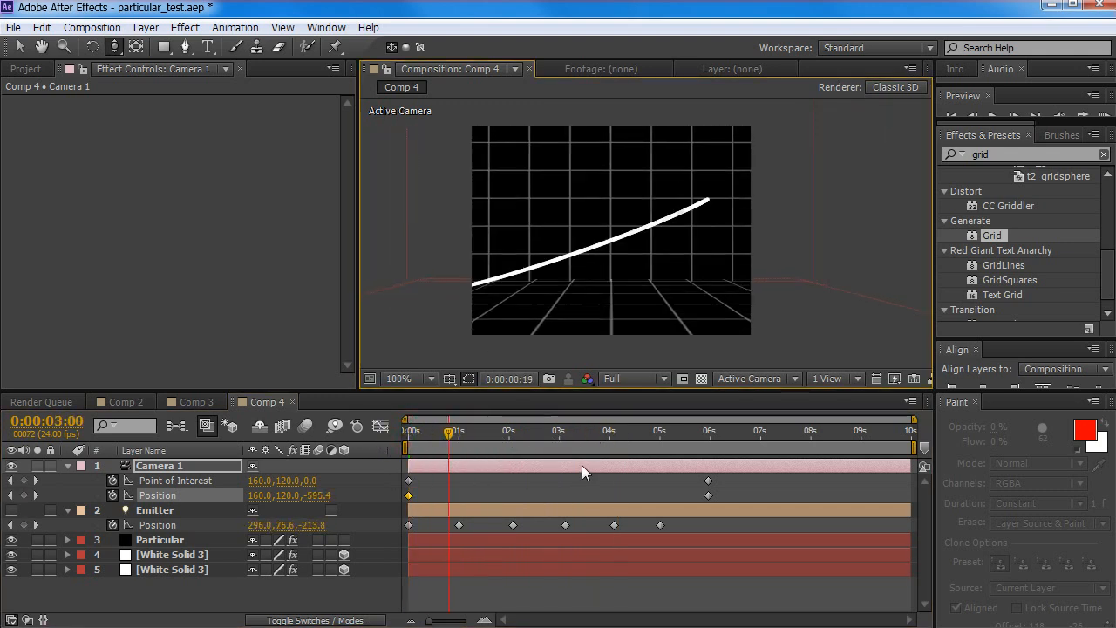
drag(582, 465, 352, 500)
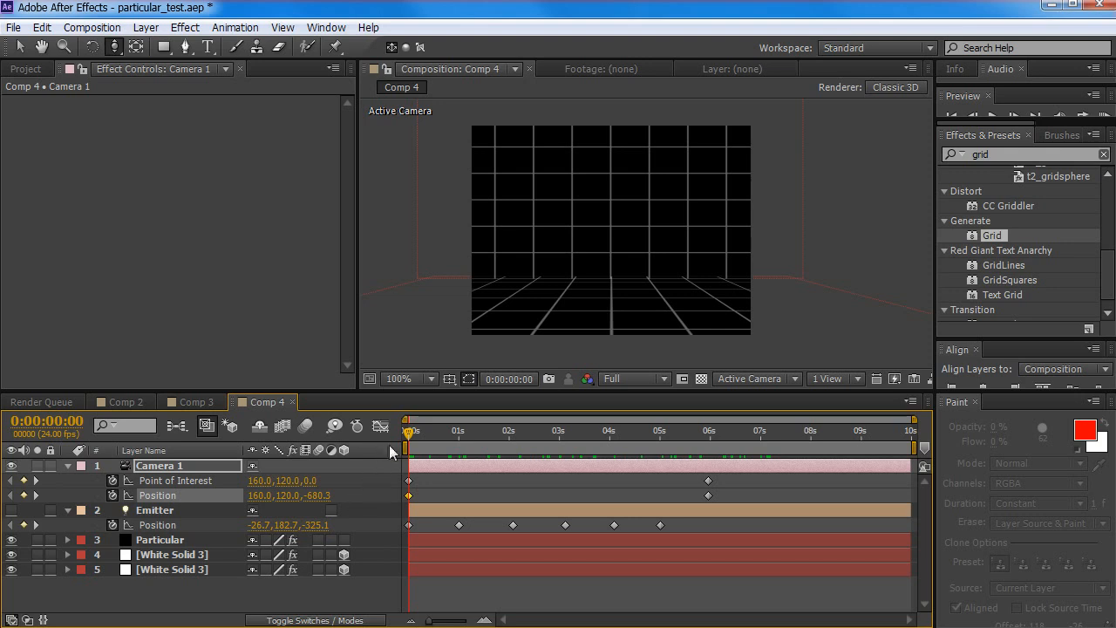
drag(414, 433, 389, 471)
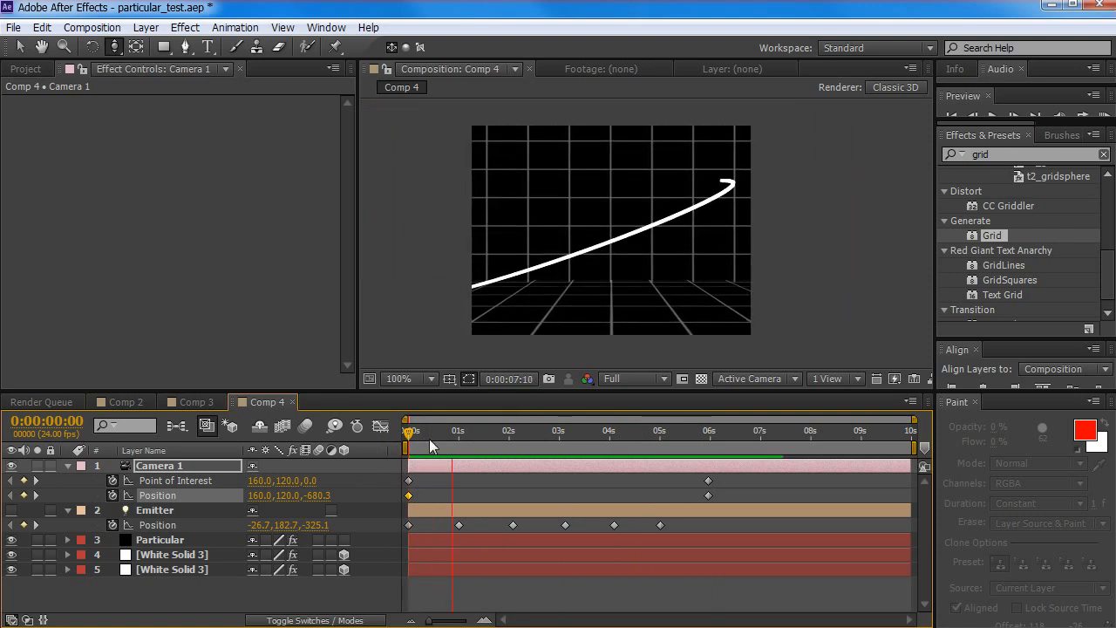
mouse_move(429, 439)
mouse_down()
mouse_move(650, 434)
mouse_move(442, 444)
mouse_move(623, 461)
mouse_move(463, 464)
mouse_move(479, 463)
mouse_move(465, 463)
mouse_move(465, 438)
mouse_move(431, 460)
mouse_up()
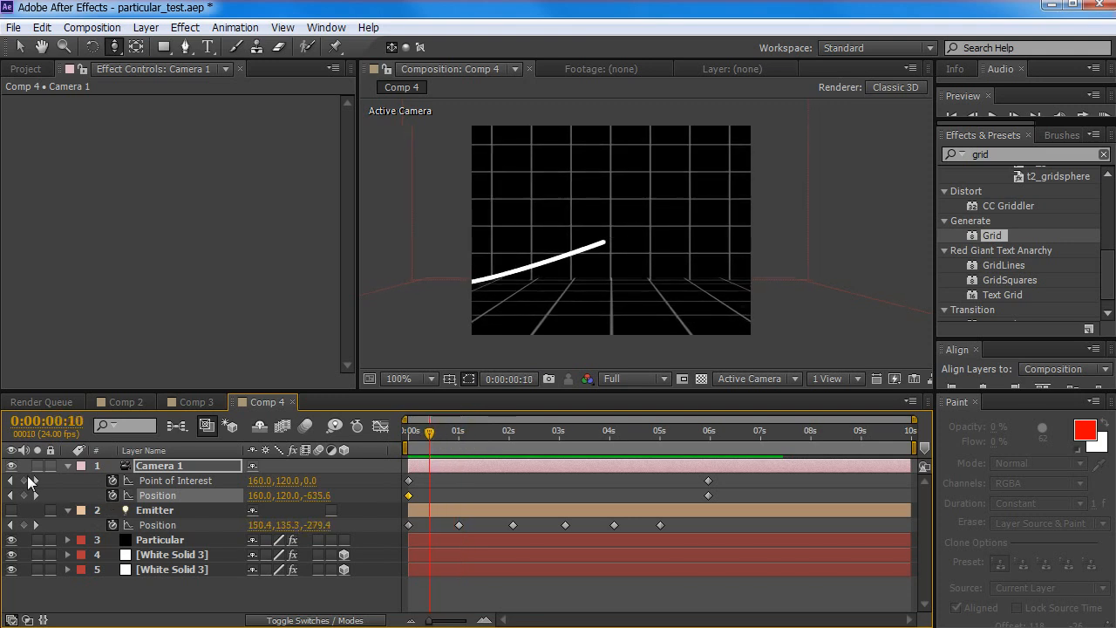
click(23, 481)
click(22, 495)
mouse_move(429, 431)
mouse_down()
mouse_move(462, 434)
mouse_move(436, 446)
mouse_up()
key(ctrl+z)
Keyframe Camera 1's Point of Interest and Position at 0:00:00:14, and track it at 0:00:01:03 to about X 253.5, Y 57
click(439, 435)
click(24, 481)
click(24, 495)
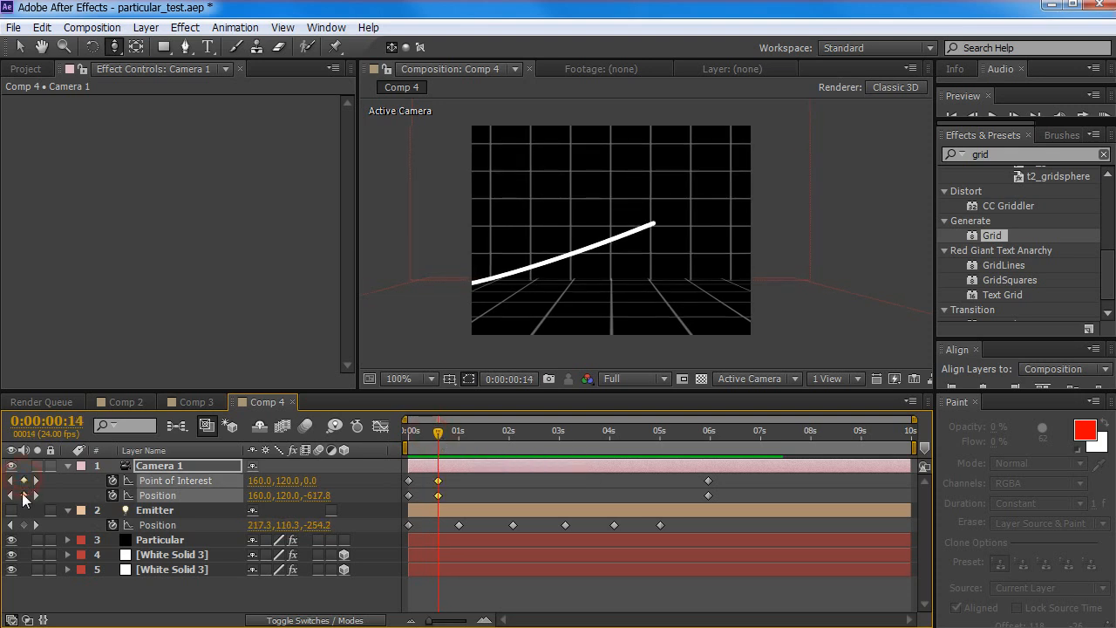
mouse_move(450, 444)
mouse_down()
mouse_move(408, 442)
mouse_move(453, 449)
mouse_move(468, 437)
mouse_up()
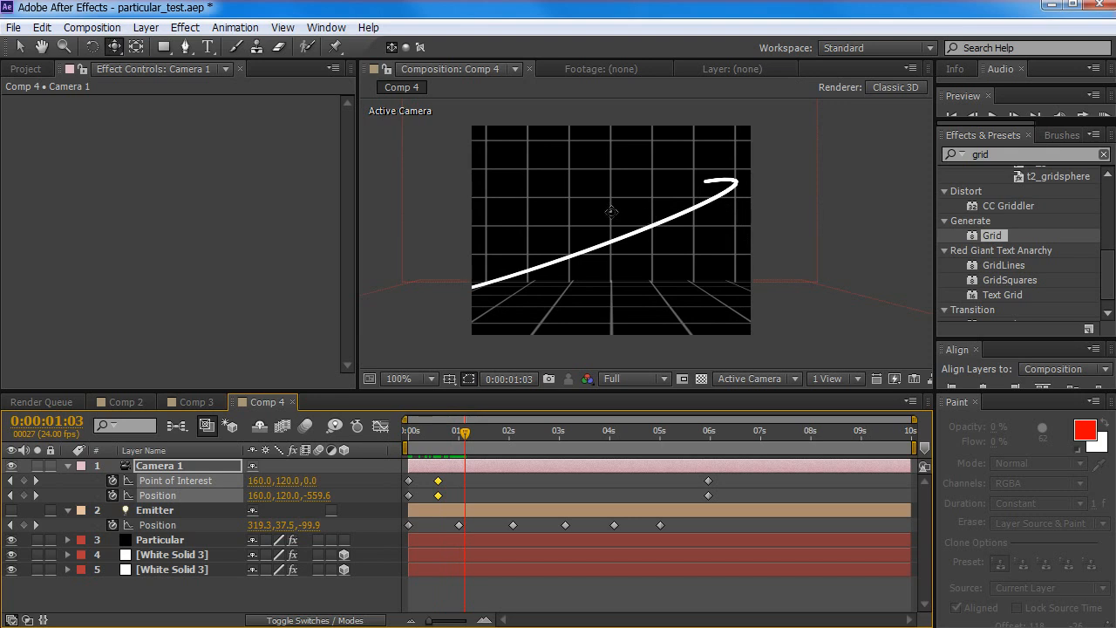
drag(666, 201, 600, 242)
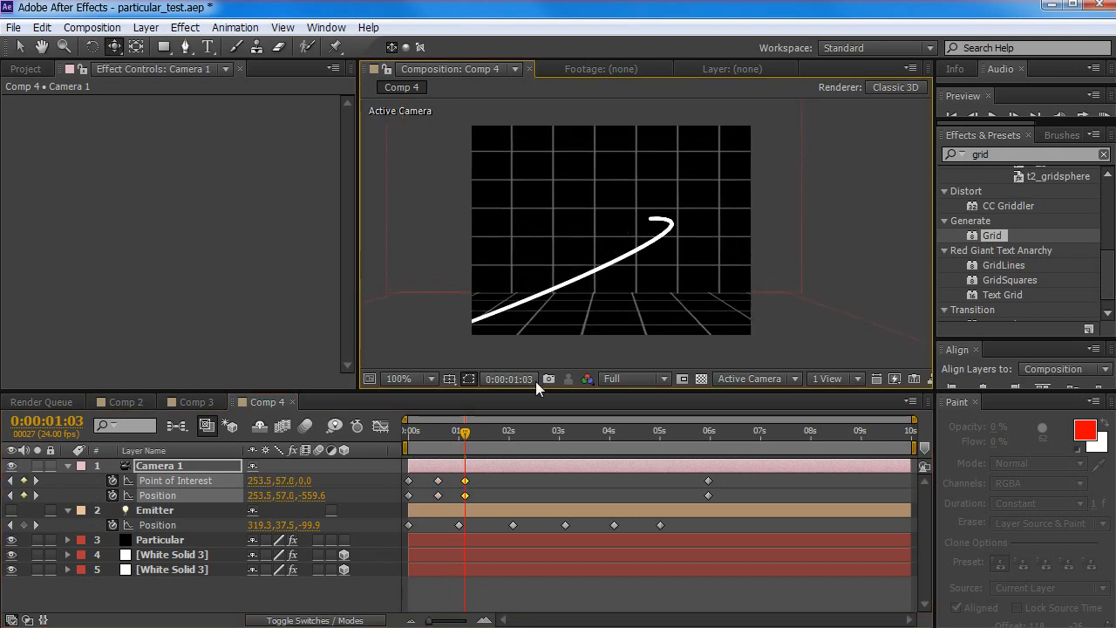
Track Camera 1 sideways at 0:00:02:04 to follow the streak, and shift the new keyframes slightly forward in time
drag(467, 443, 521, 443)
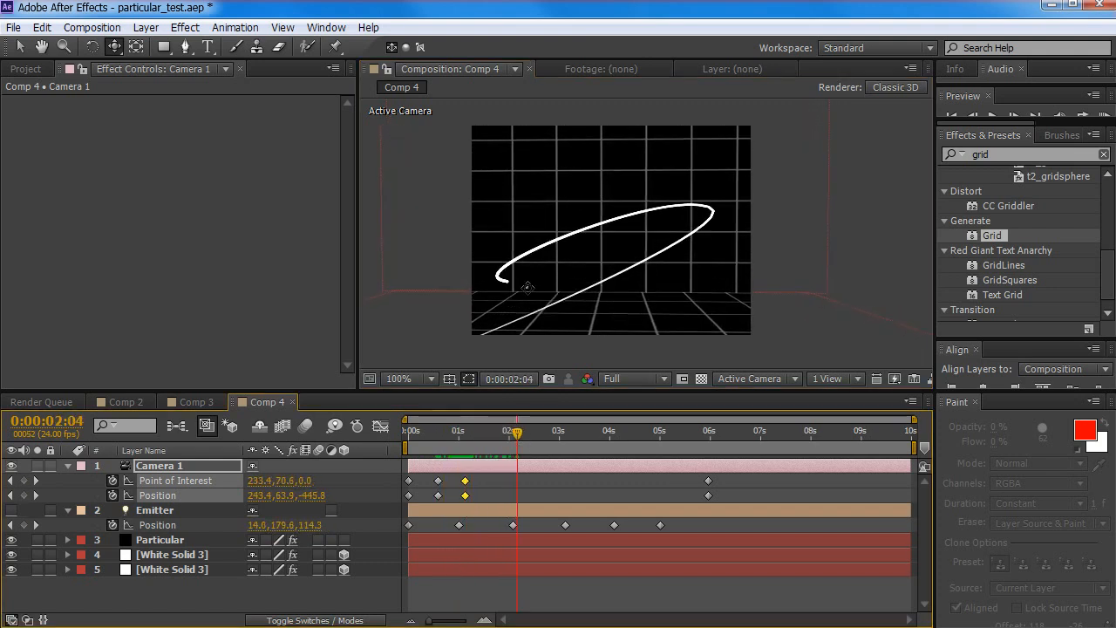
drag(520, 291, 540, 283)
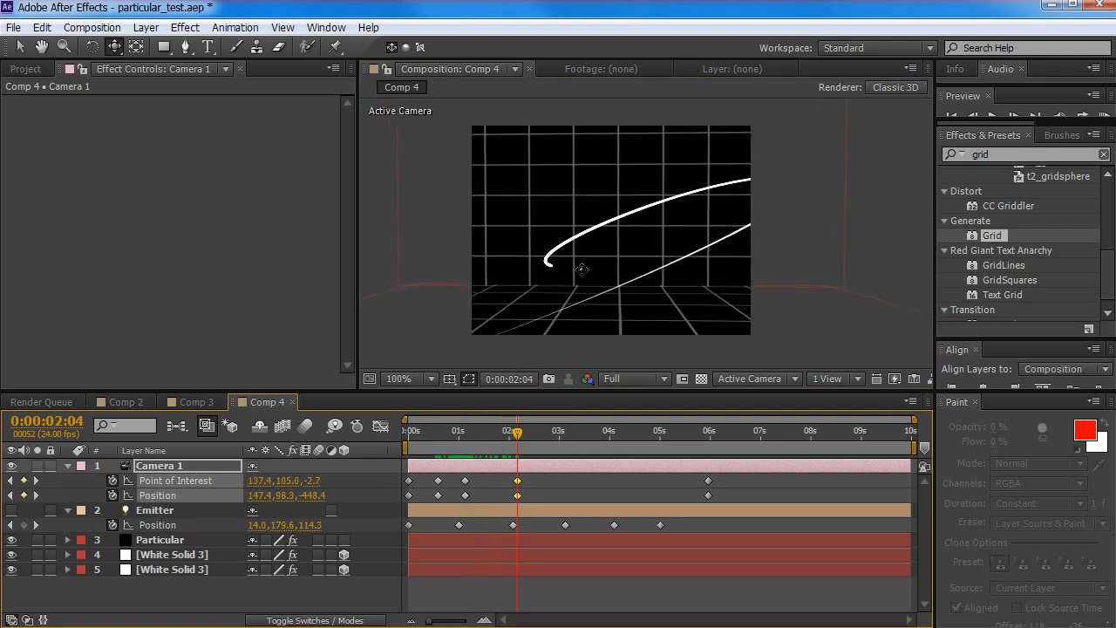
drag(517, 431, 529, 482)
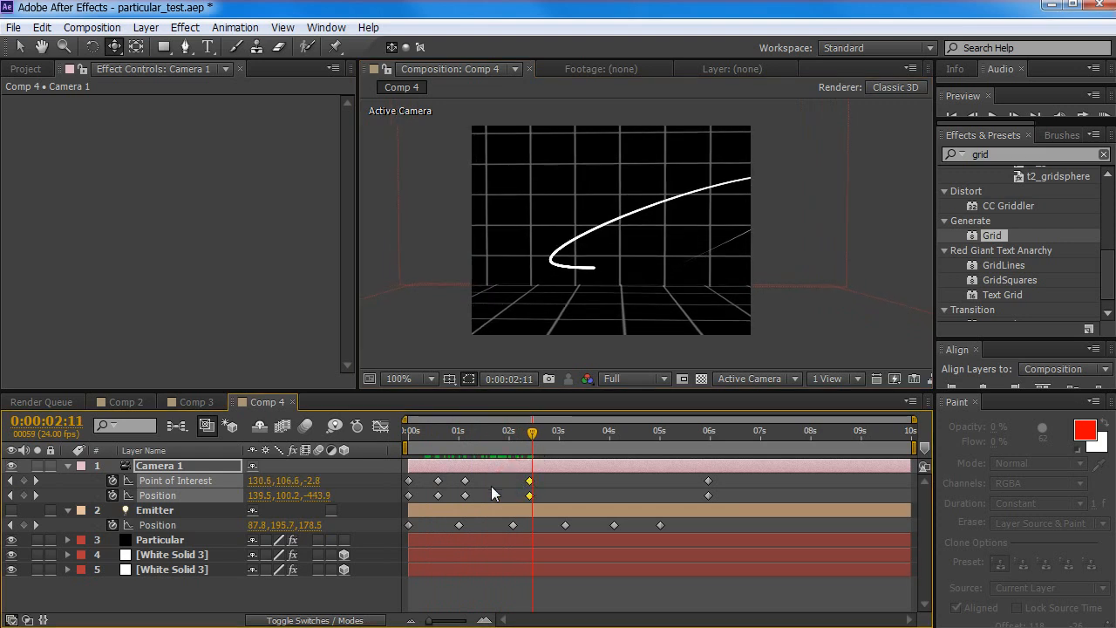
Shift Camera 1's keyframes at 0:00:01:03 slightly forward in time and preview the camera move
drag(460, 496, 468, 495)
drag(534, 433, 435, 507)
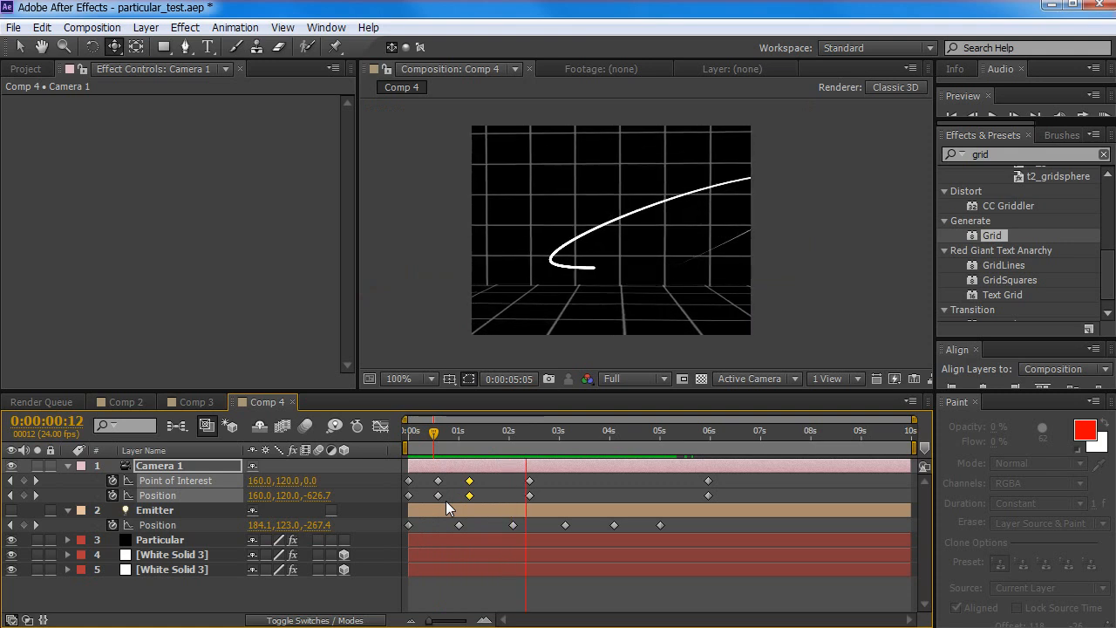
key(space)
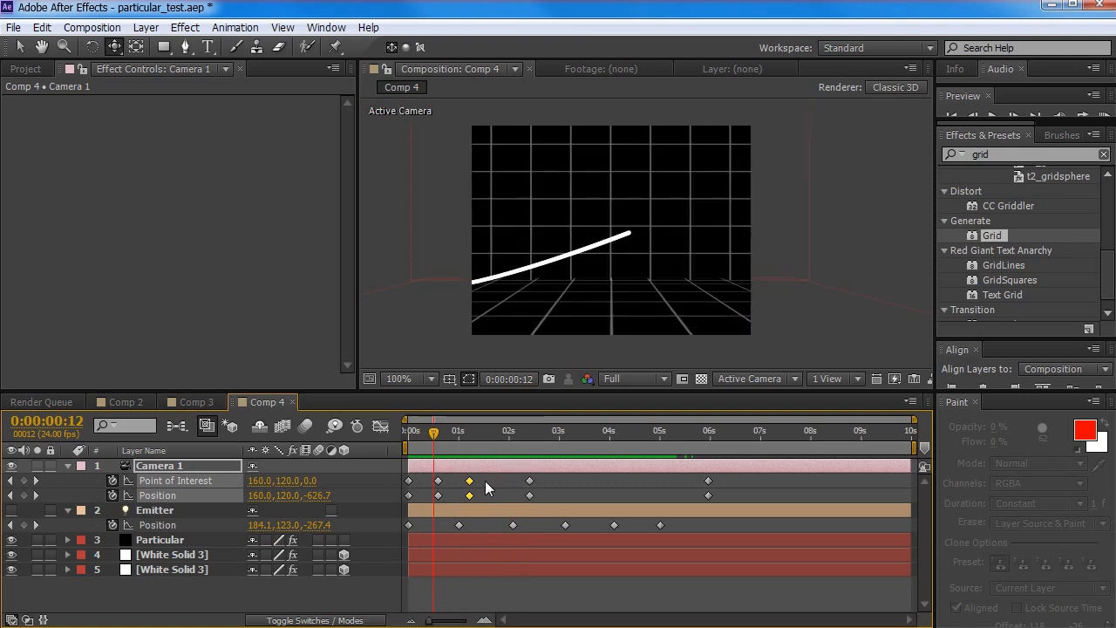
Delete Camera 1's Point of Interest and Position keyframes near 0:00:02:10
drag(485, 478, 462, 499)
drag(434, 433, 509, 430)
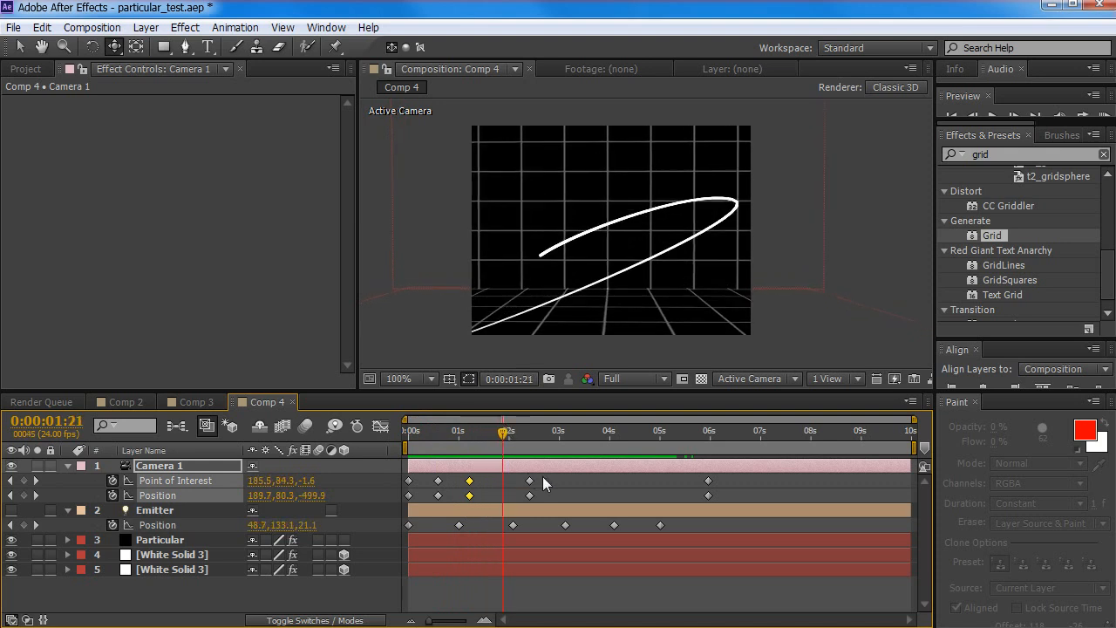
drag(543, 475, 513, 509)
key(Delete)
Add Point of Interest and Position keyframes to Camera 1 at 0:00:01:19
drag(502, 433, 471, 480)
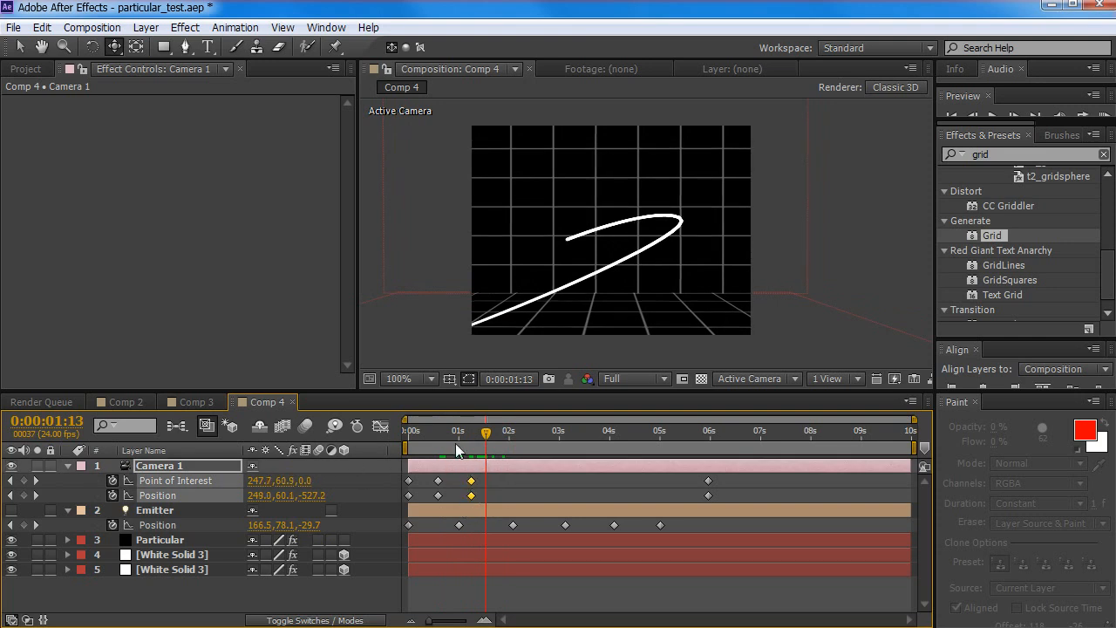
drag(485, 440, 499, 440)
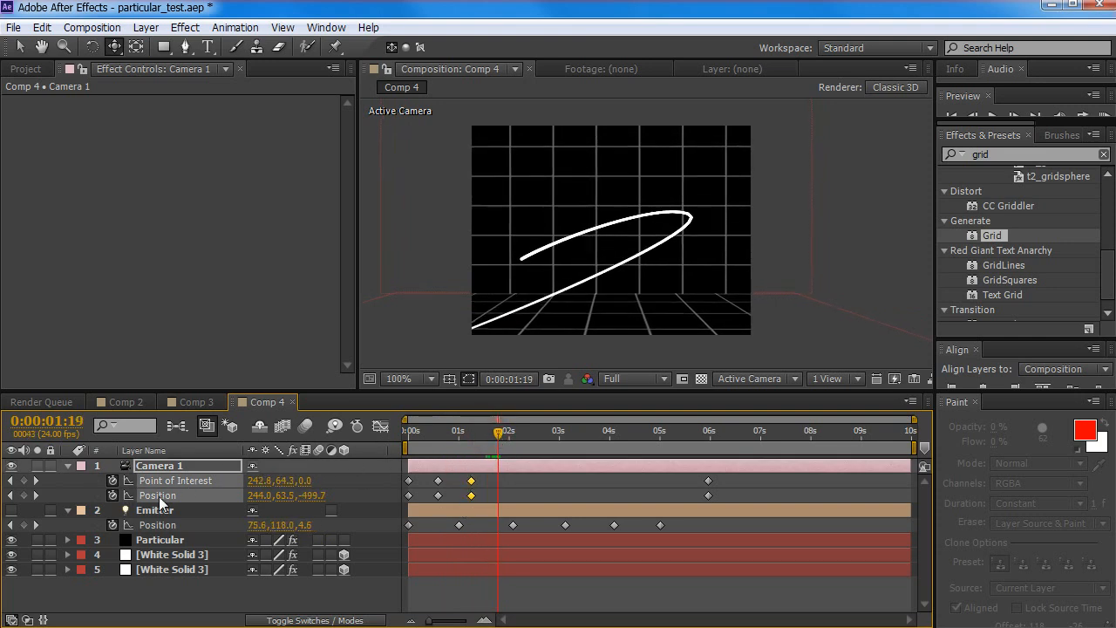
click(23, 481)
click(23, 496)
Track Camera 1 at 0:00:02:14 to about X 146, Y 120, and preview the animation from the start
drag(497, 432, 538, 441)
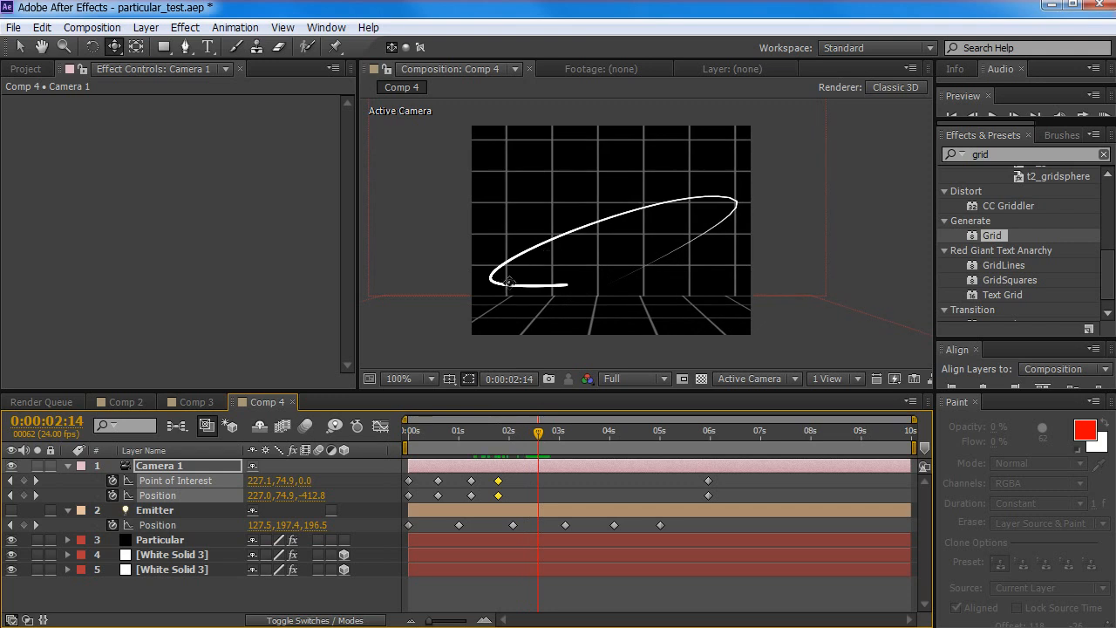
drag(509, 282, 580, 242)
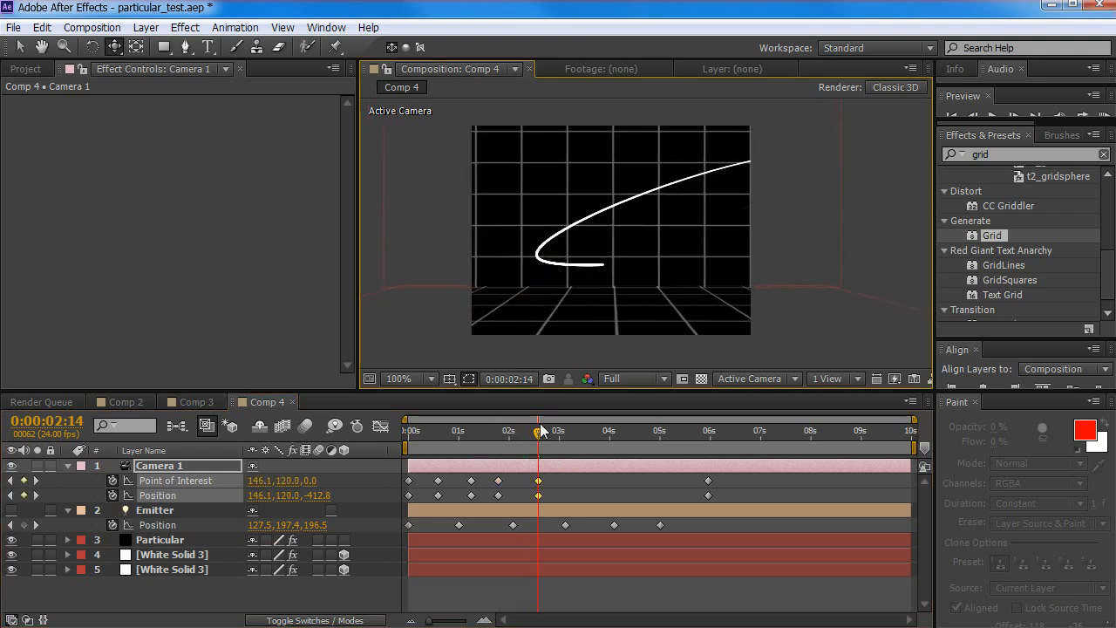
drag(541, 430, 382, 462)
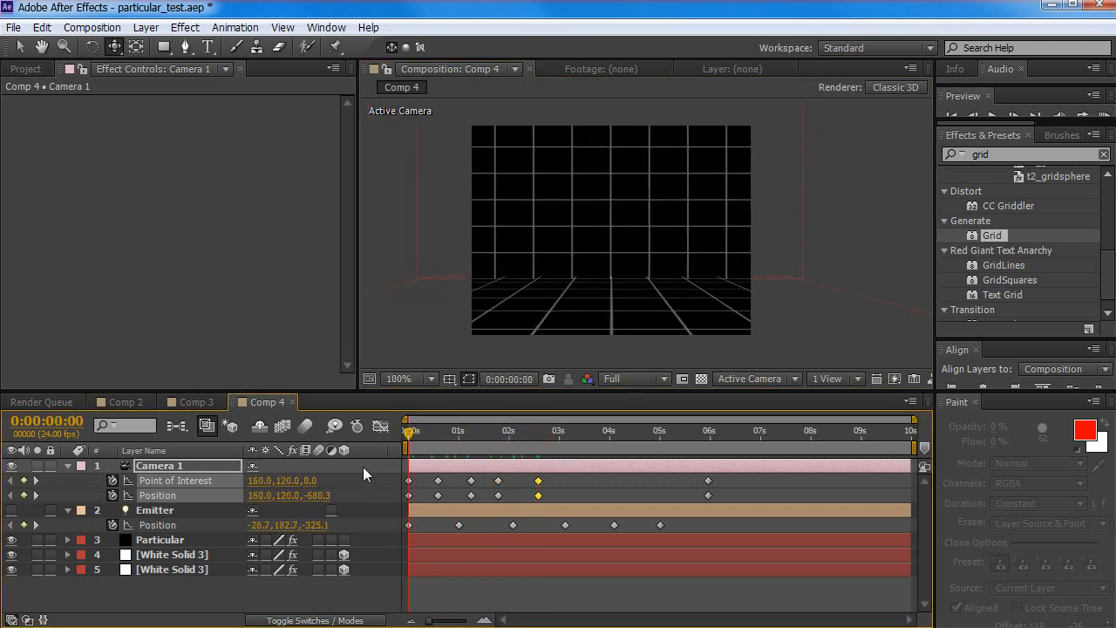
key(KP_0)
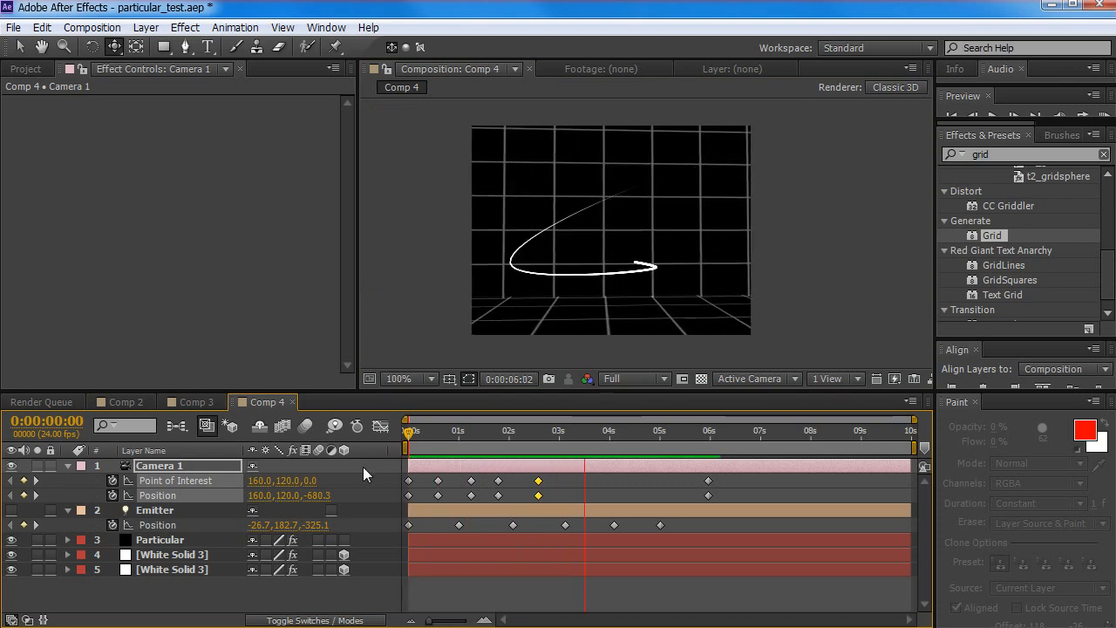
key(space)
Move Camera 1's keyframes at 0:00:01:19 back to about 0:00:01:15 and scrub through the new timing
drag(511, 479, 470, 480)
click(451, 428)
drag(452, 428, 307, 491)
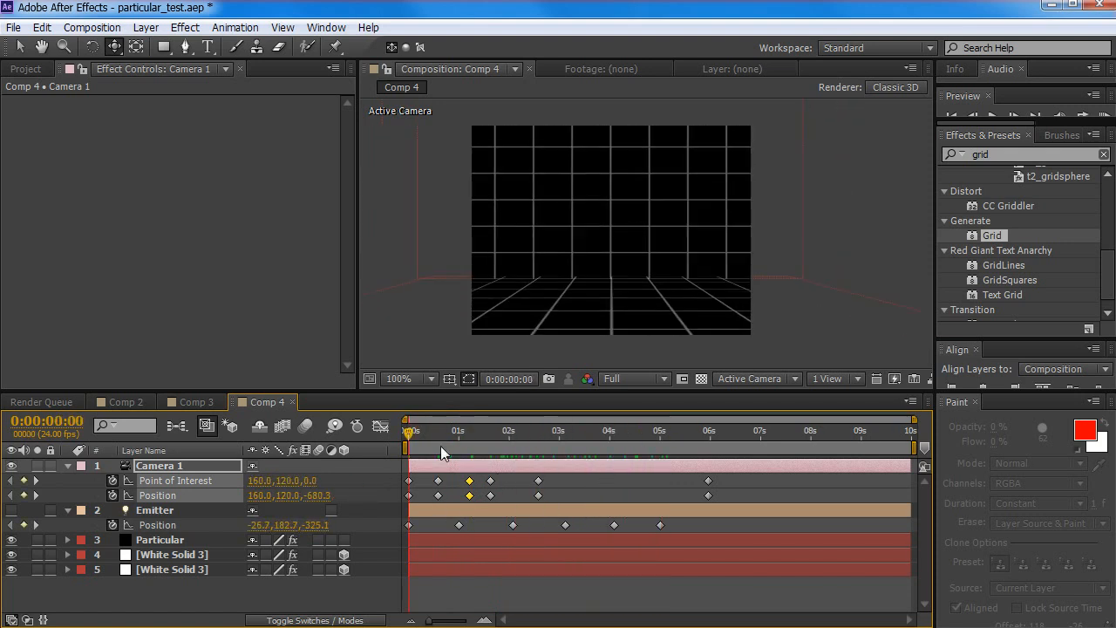
drag(433, 432, 485, 461)
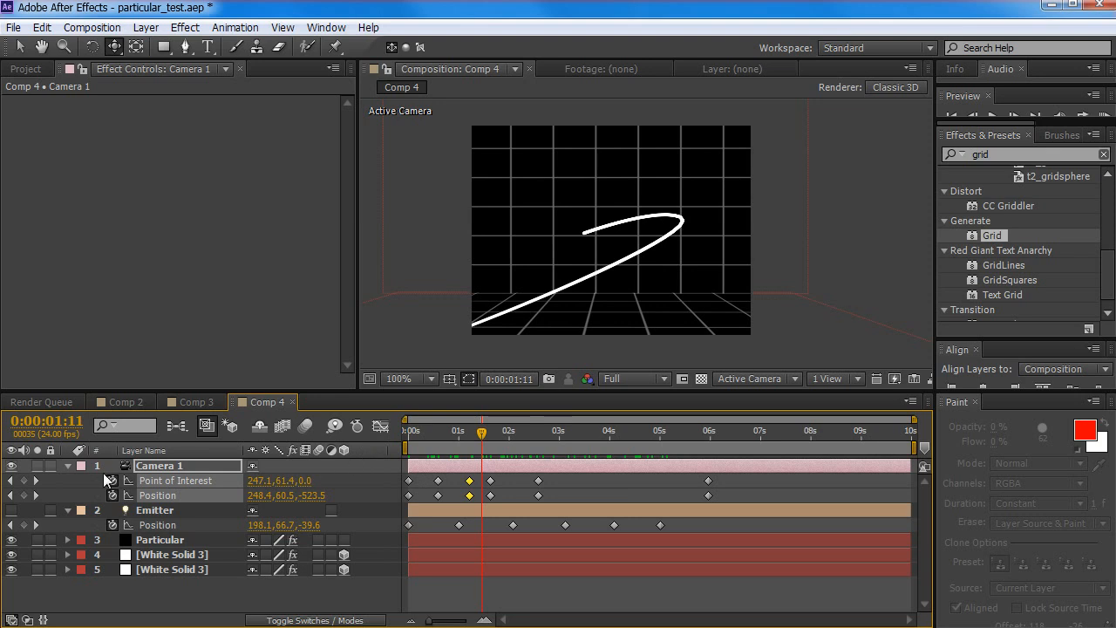
Reveal Camera 1's Orientation and rotation properties and return to 0:00:00:00
click(149, 465)
key(shift+r)
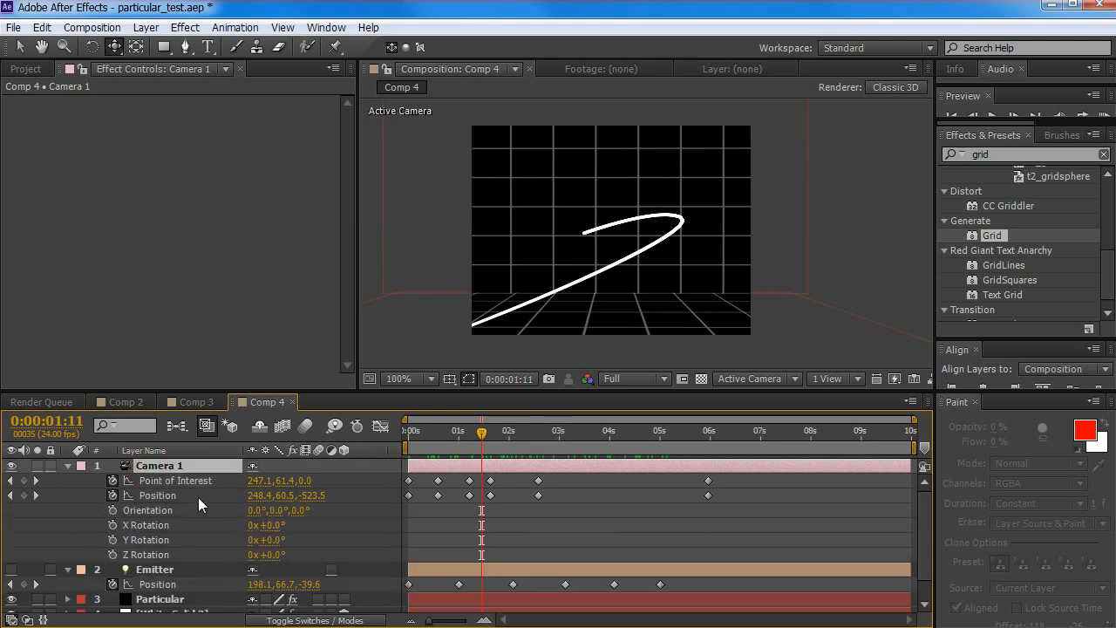
drag(430, 429, 352, 445)
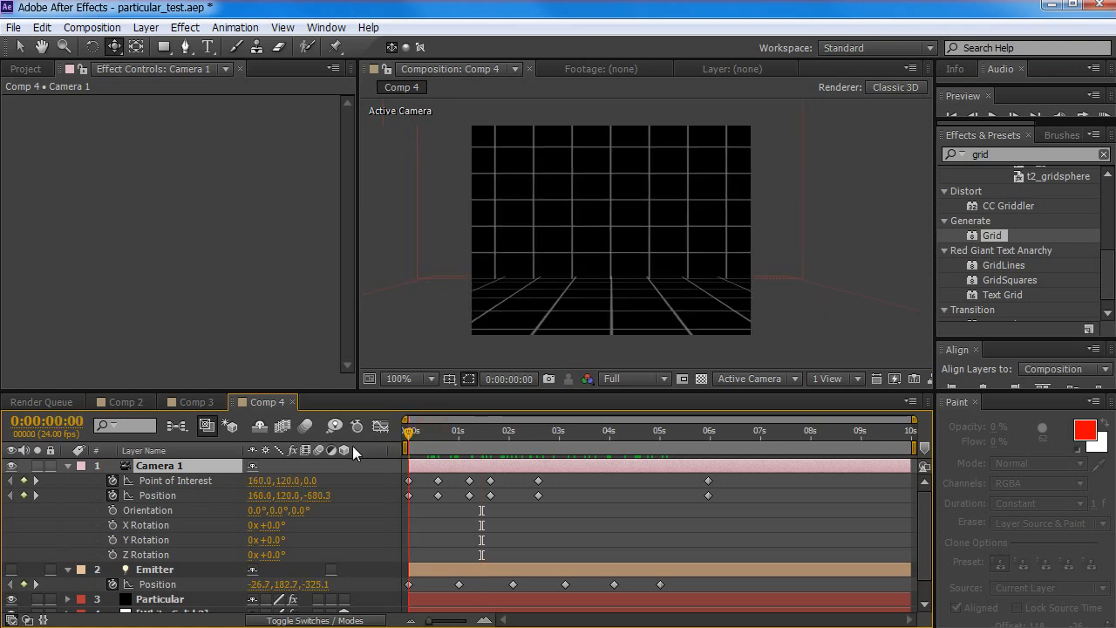
Enable X, Y and Z Rotation keyframes on Camera 1 and shift them to 0:00:00:14
drag(112, 525, 112, 555)
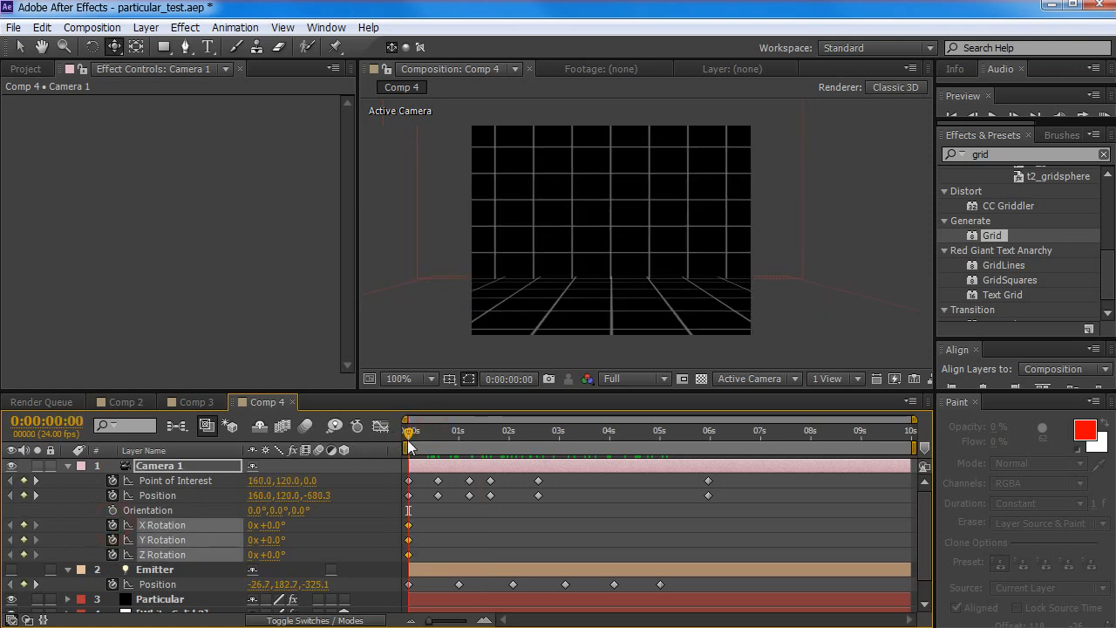
drag(413, 441, 439, 448)
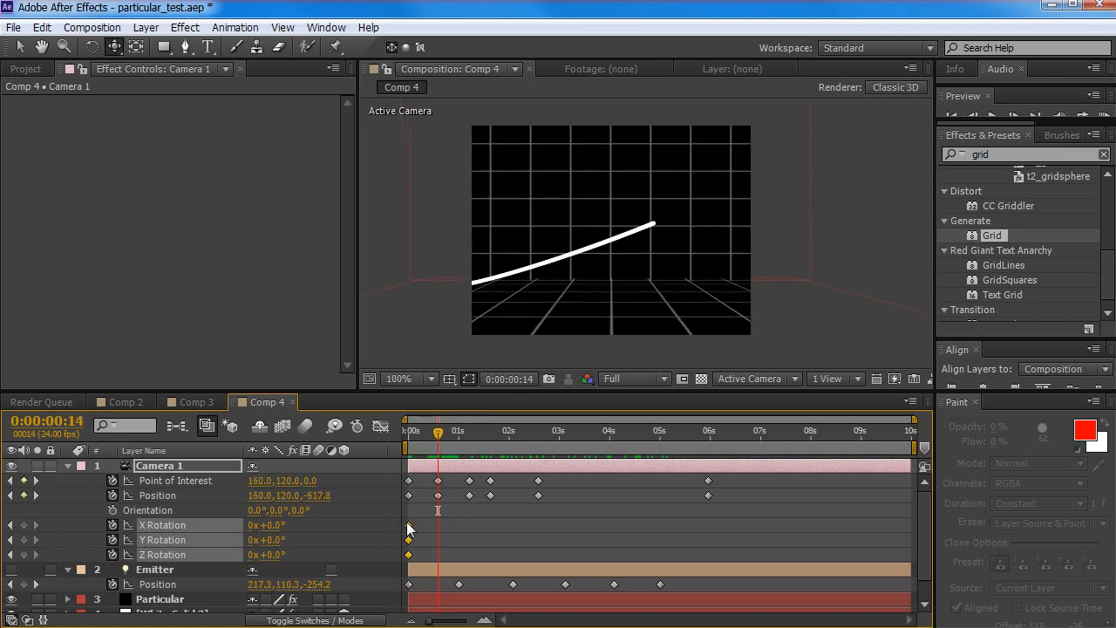
drag(409, 525, 439, 529)
Keyframe Camera 1's Y Rotation to about 4° at 0:00:01:11 and about -9° at 0:00:02:05
drag(438, 431, 481, 466)
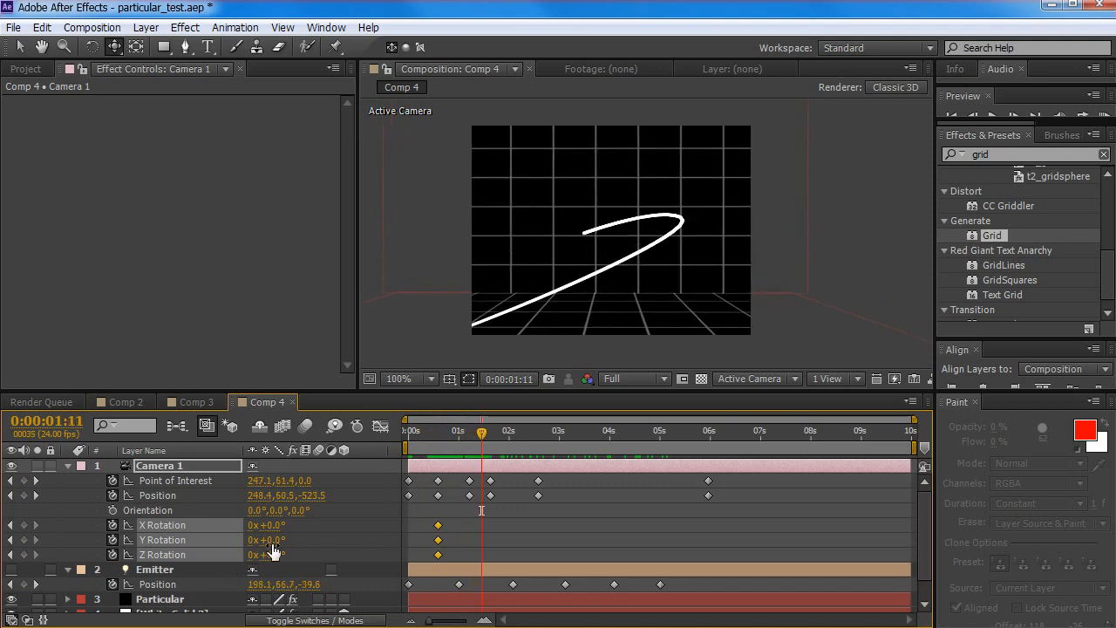
drag(264, 540, 278, 541)
click(462, 514)
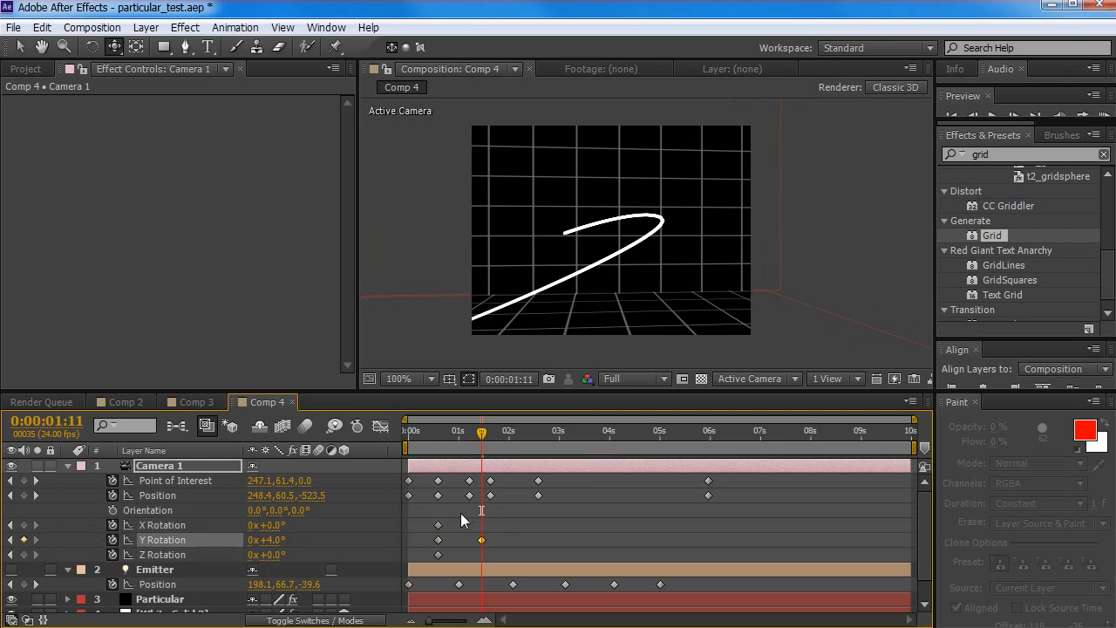
drag(485, 431, 525, 487)
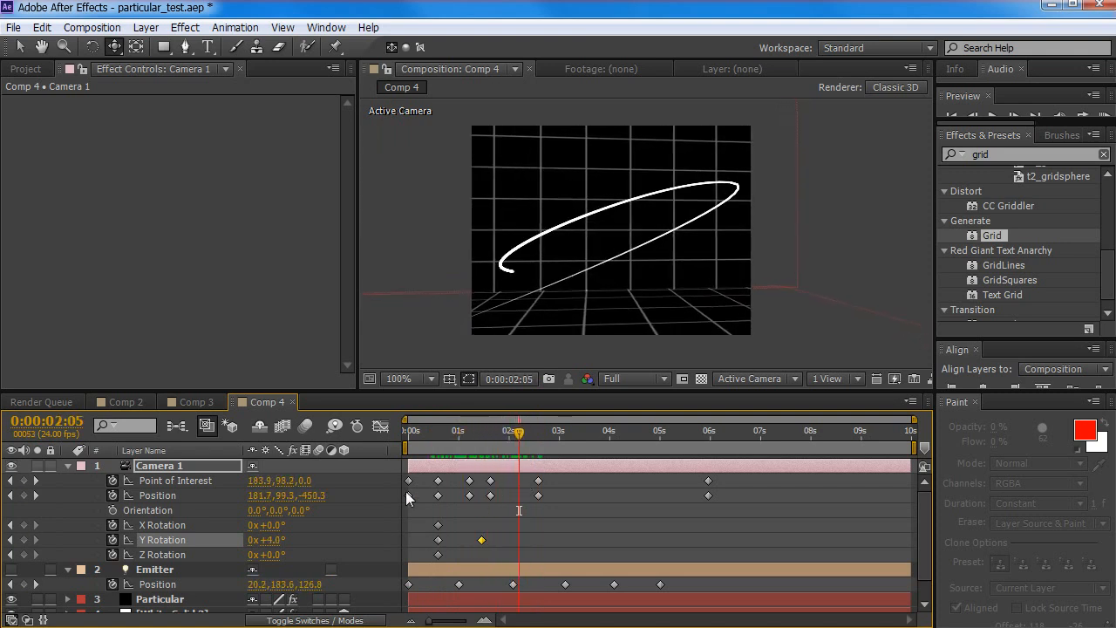
drag(277, 540, 262, 540)
Keyframe Camera 1's Y Rotation to 0° at 0:00:05:23 and preview the animation
drag(523, 436, 708, 507)
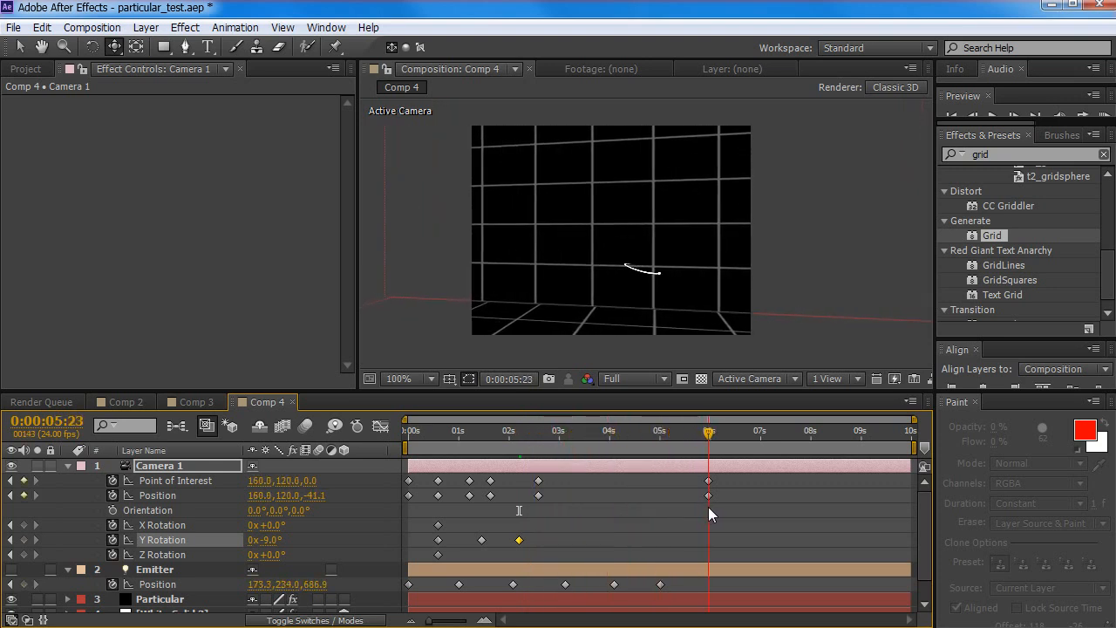
click(270, 539)
text(0)
key(Return)
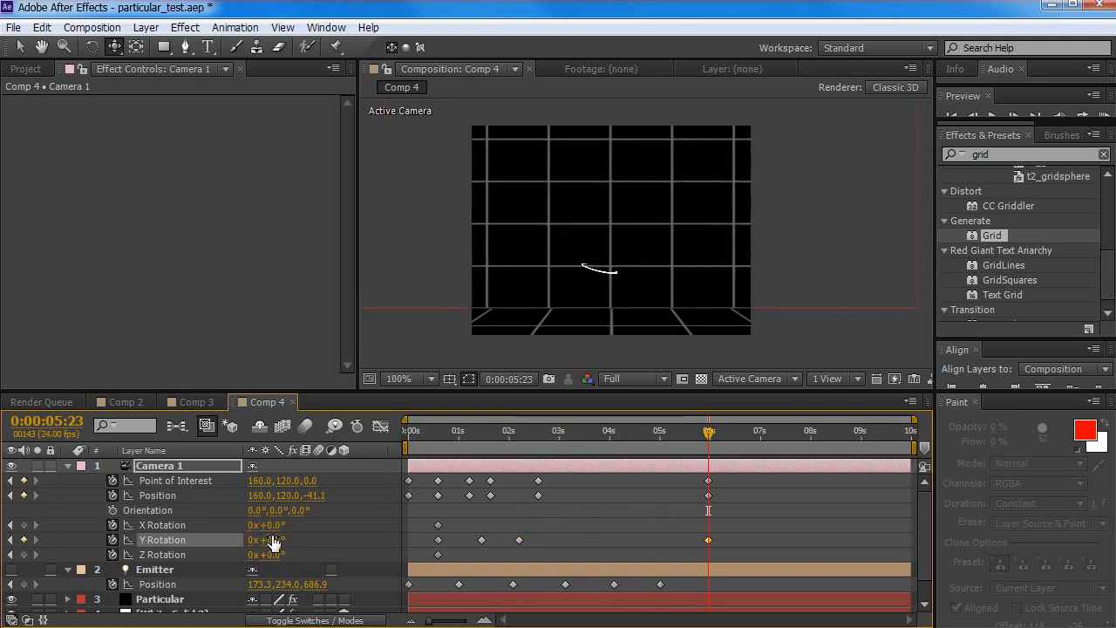
key(KP_0)
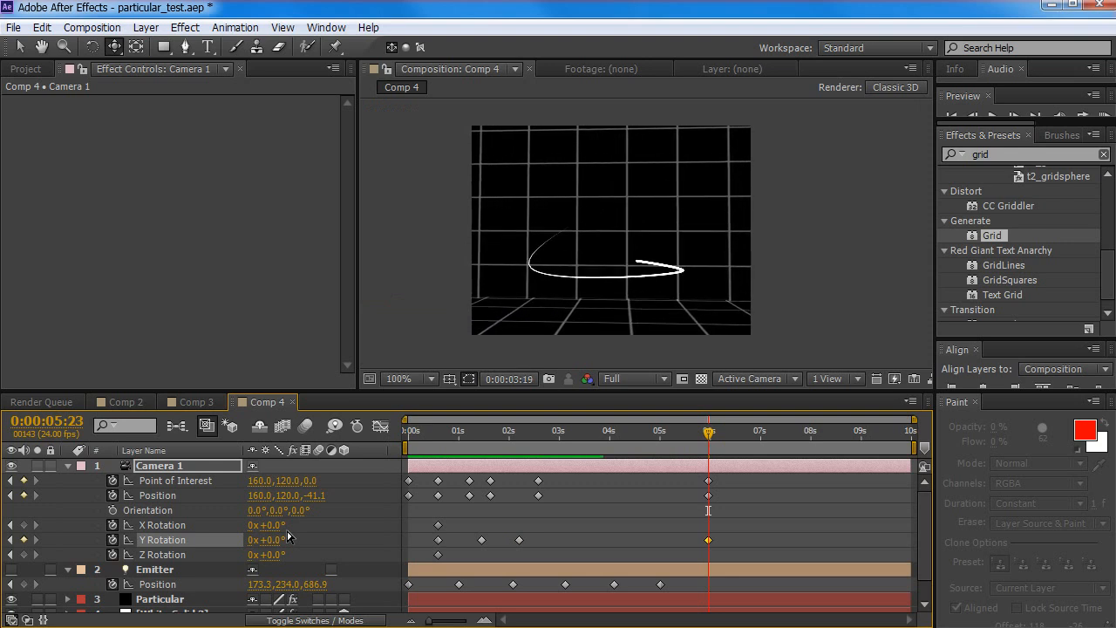
key(space)
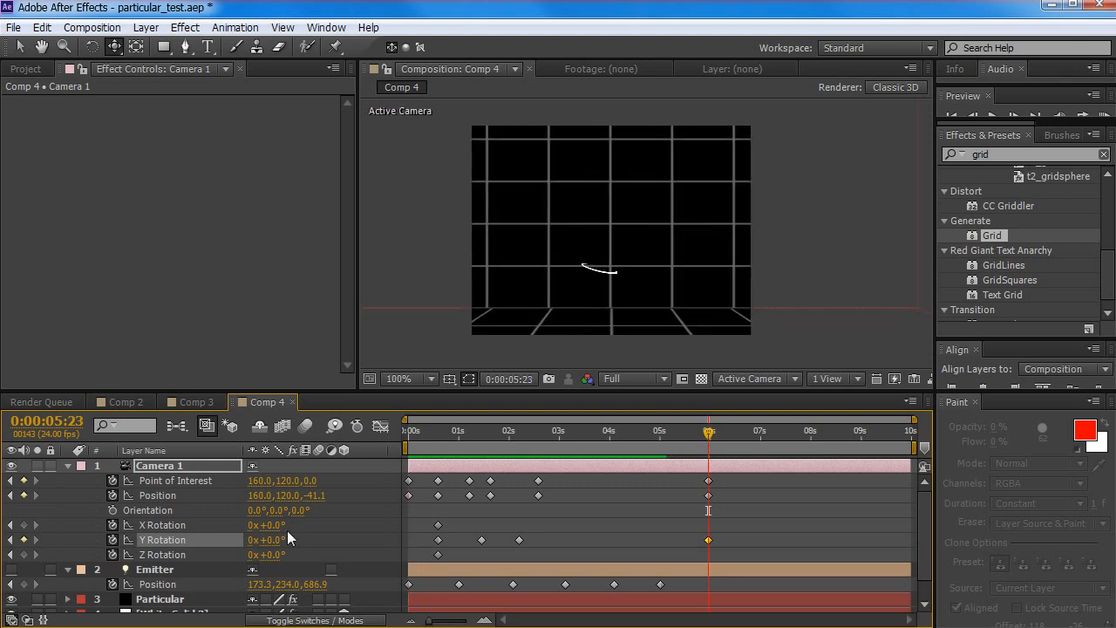
Add X and Z Rotation keyframes to Camera 1 at 0:00:05:23 and at the Y Rotation keyframe at 0:00:02:05
click(24, 525)
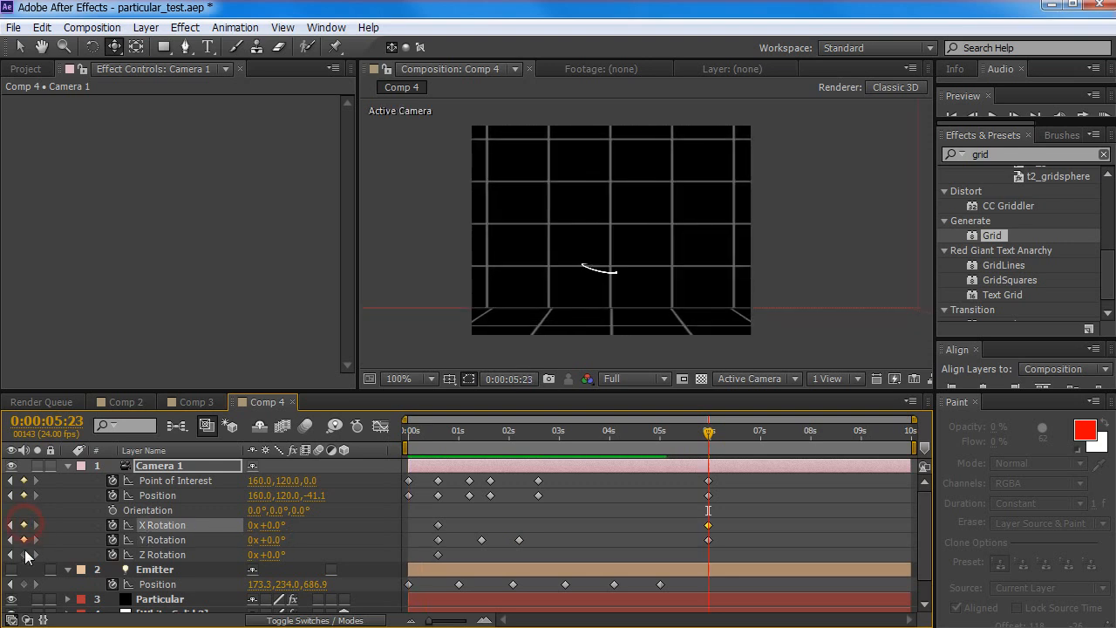
click(25, 555)
drag(584, 430, 519, 462)
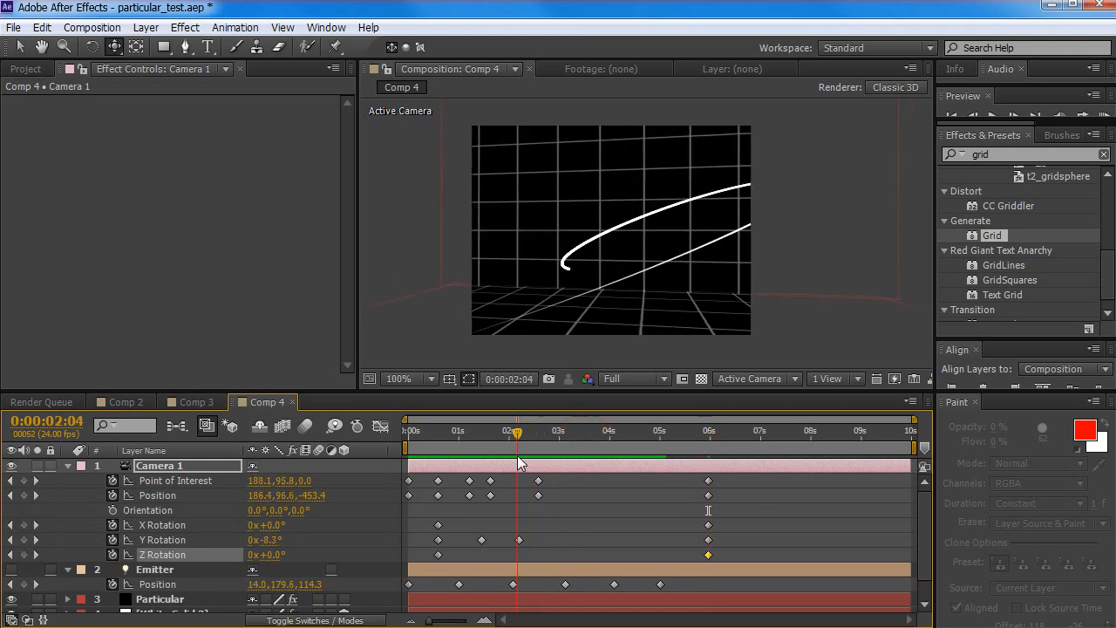
click(36, 539)
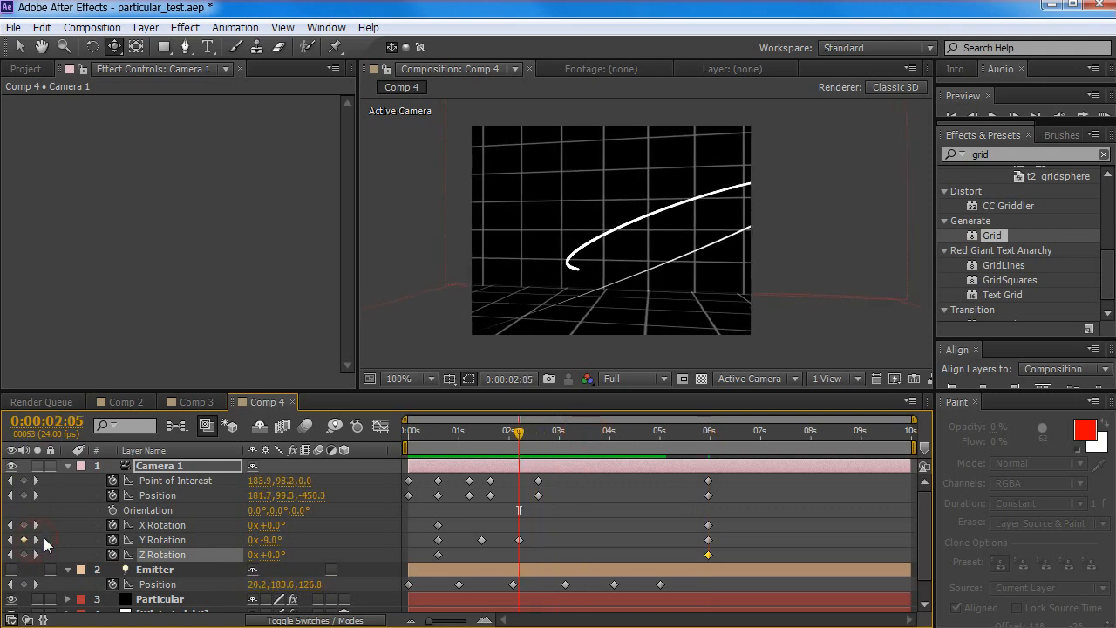
click(24, 525)
click(25, 555)
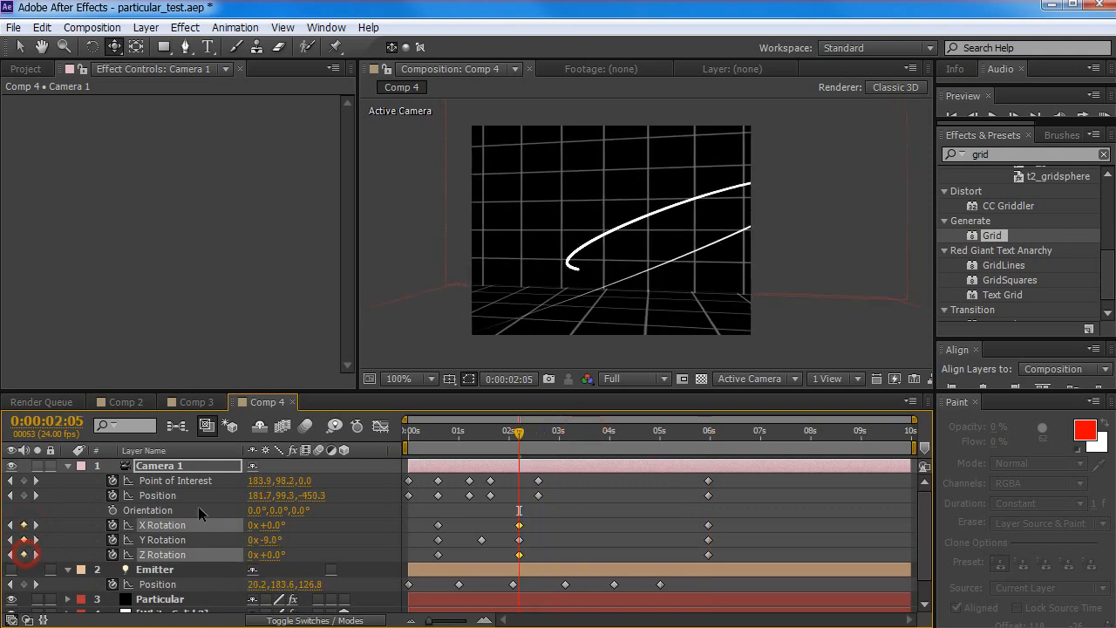
Add X and Z Rotation keyframes at Camera 1's Y Rotation keyframe at 0:00:01:11 and preview the animation
click(484, 431)
drag(477, 444, 469, 445)
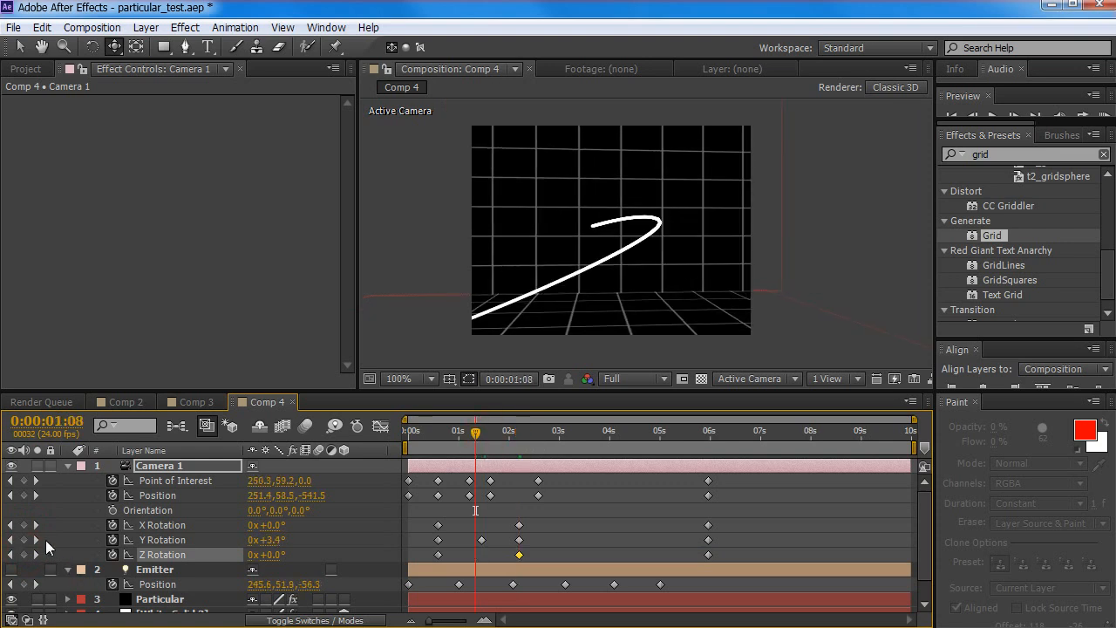
click(36, 540)
click(24, 525)
click(25, 555)
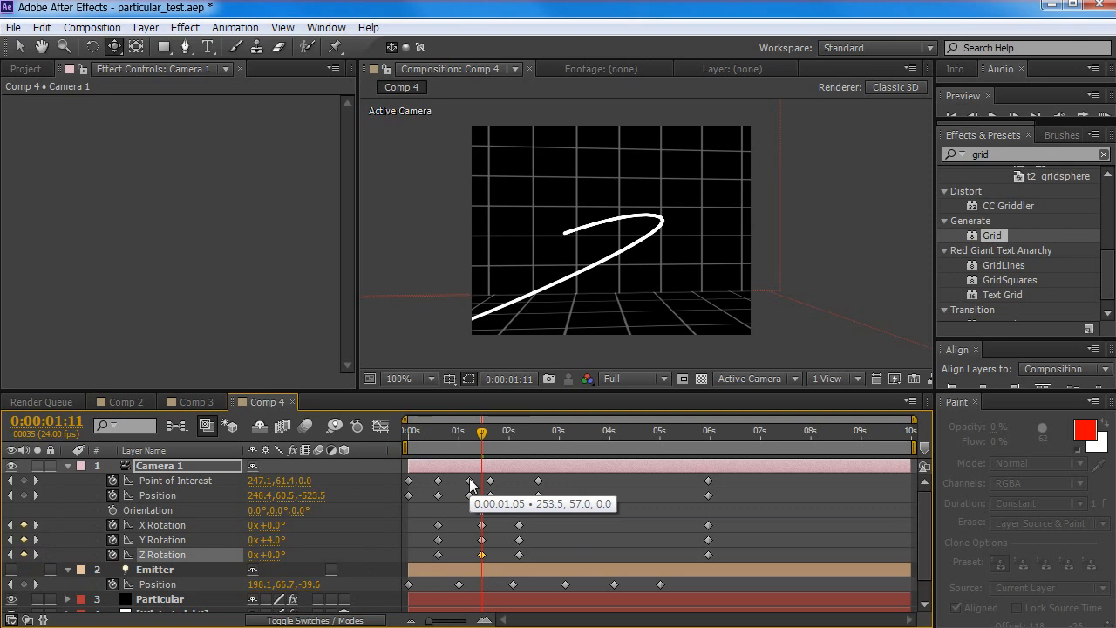
key(KP_0)
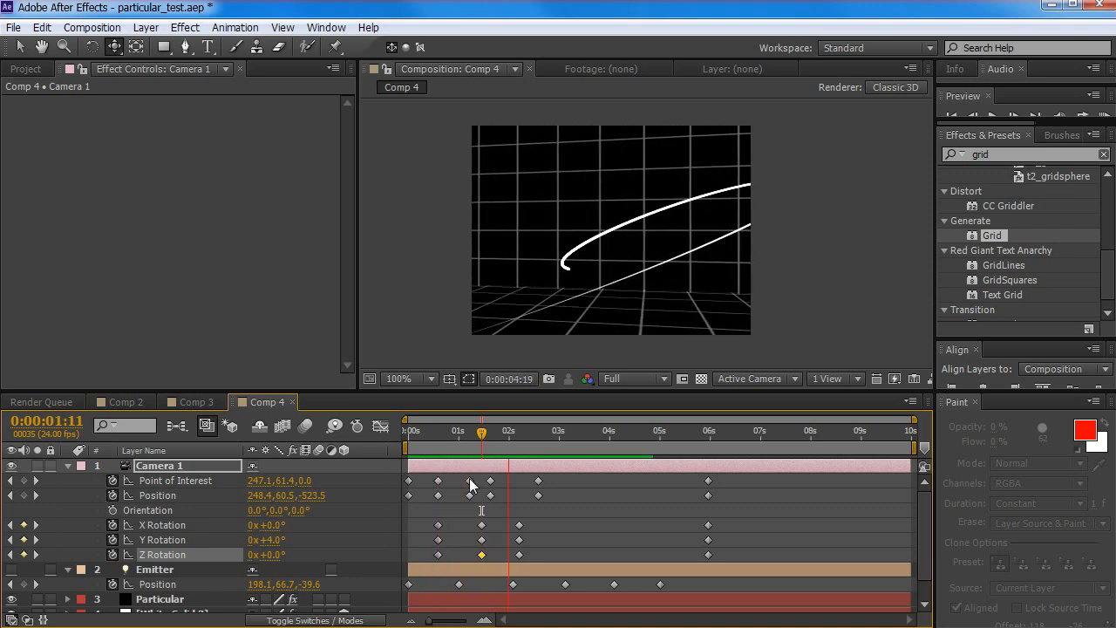
key(space)
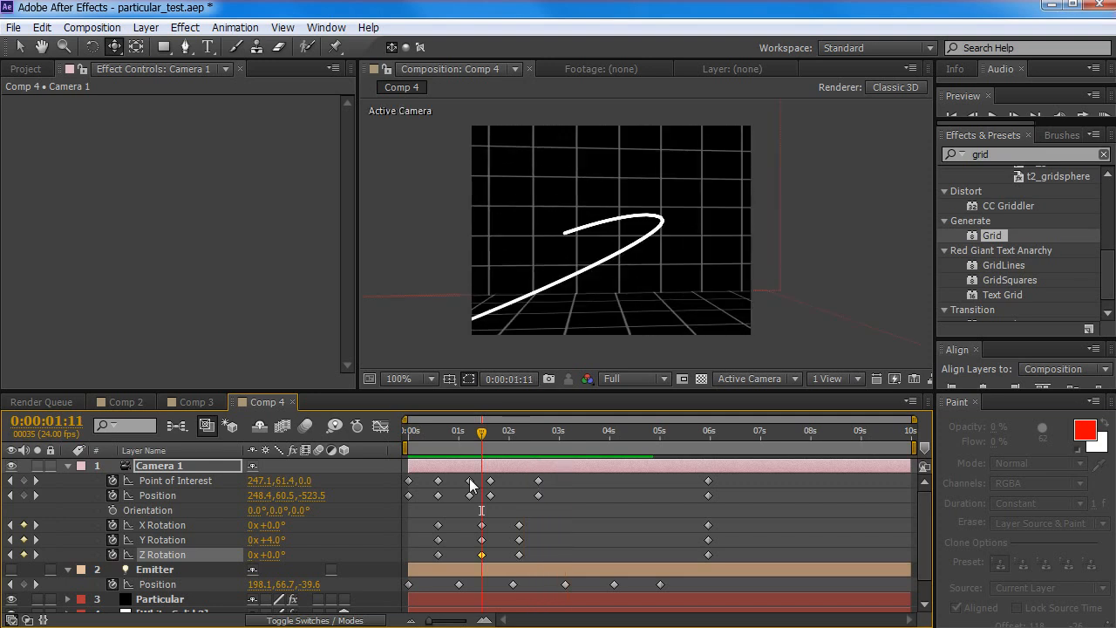
Convert Camera 1's middle Point of Interest, Position and rotation keyframes to Auto Bezier interpolation and preview the smoothed motion
drag(567, 476, 480, 561)
drag(432, 502, 491, 481)
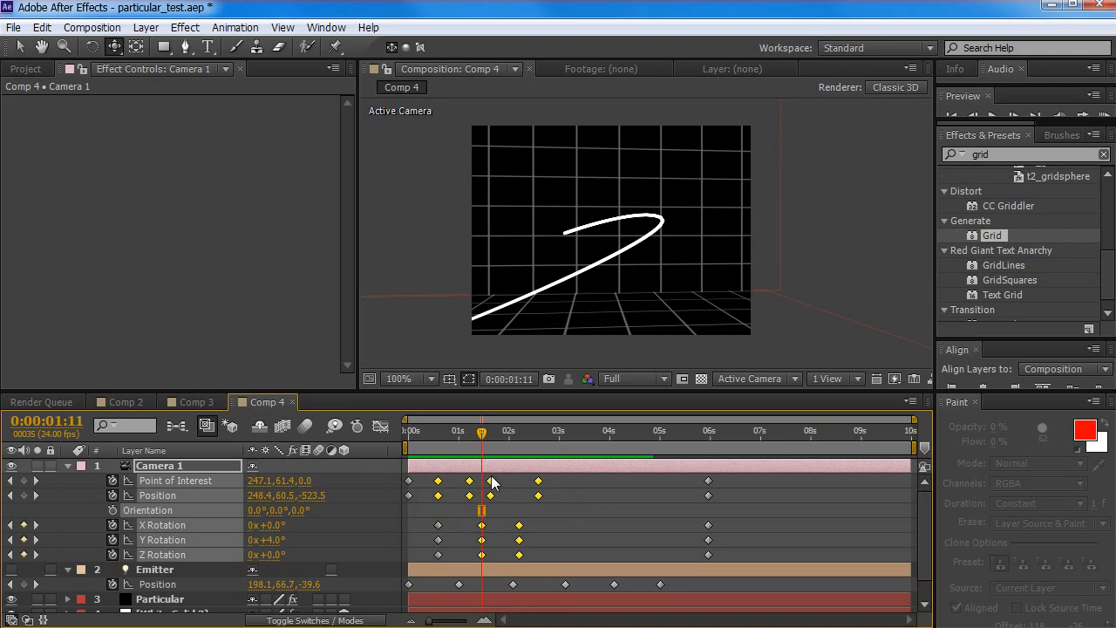
ctrl+click(538, 480)
key(KP_0)
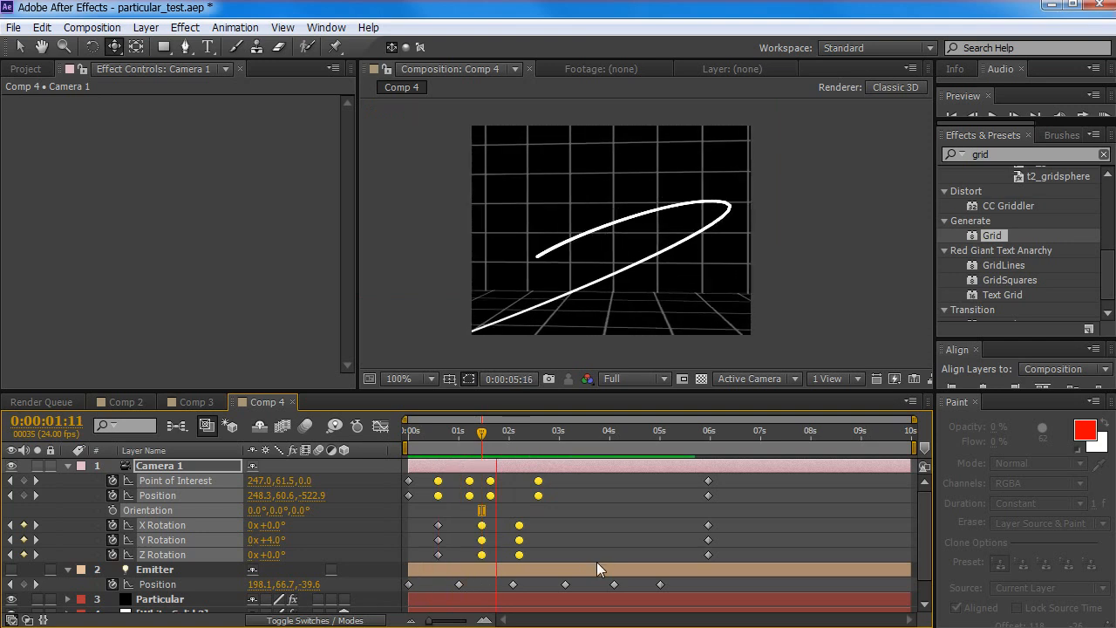
key(space)
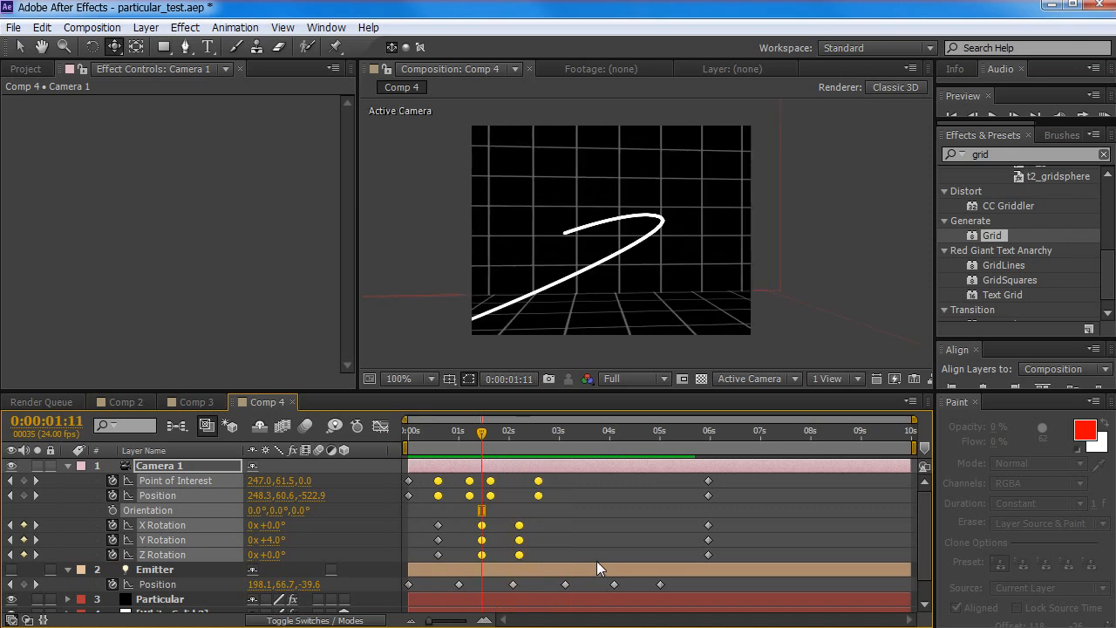
Apply the expression wiggle(.5, 5); to Camera 1's Position and preview the resulting camera motion
drag(481, 432, 455, 432)
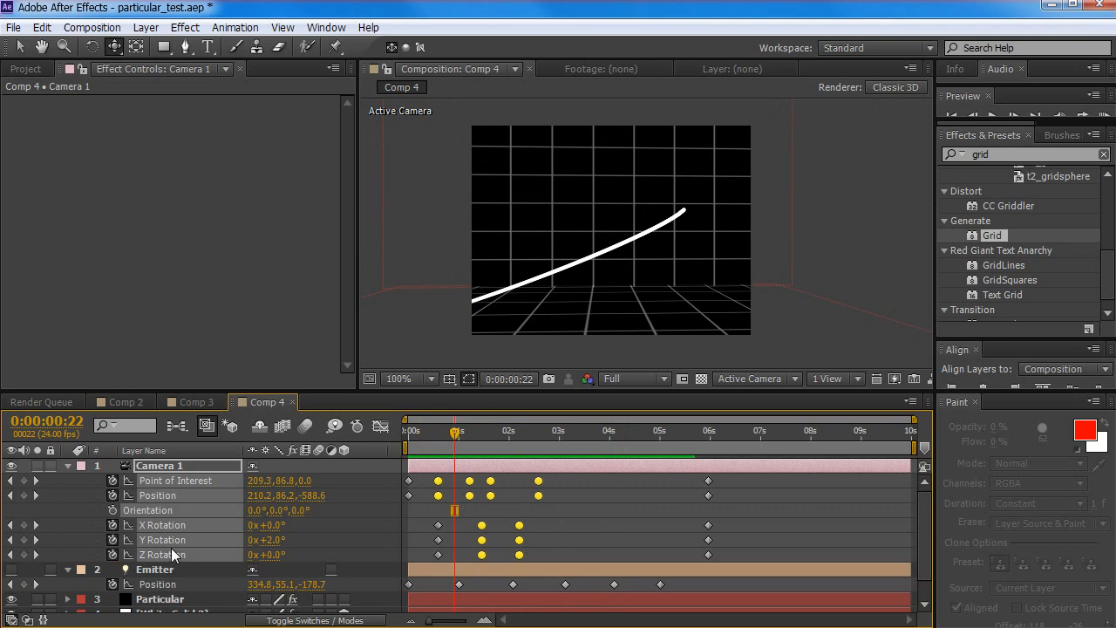
click(356, 527)
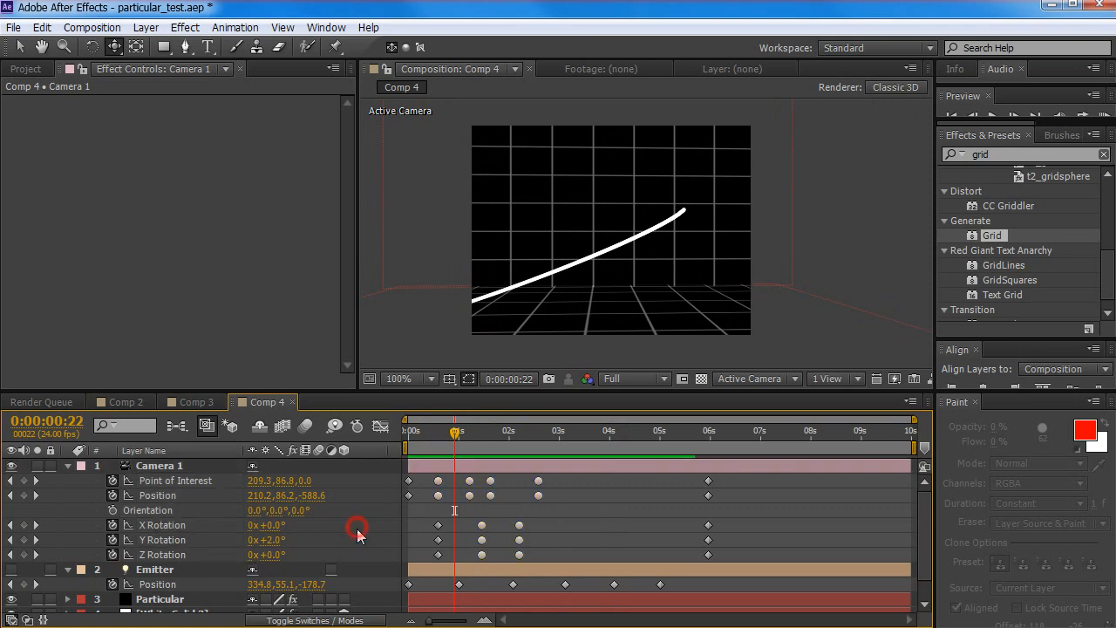
click(157, 539)
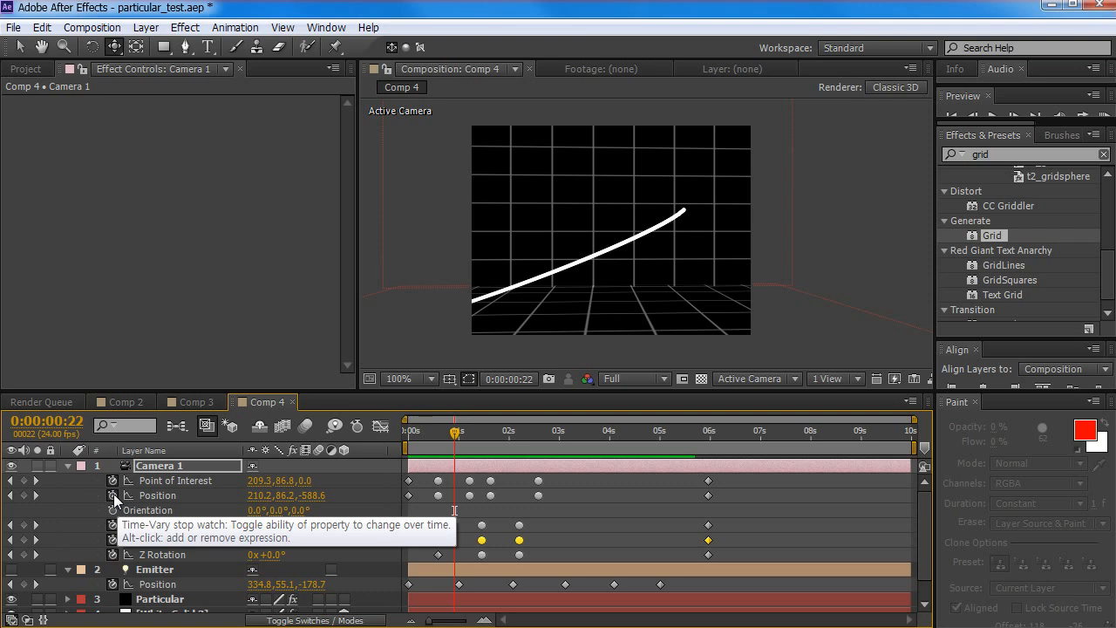
alt+click(114, 493)
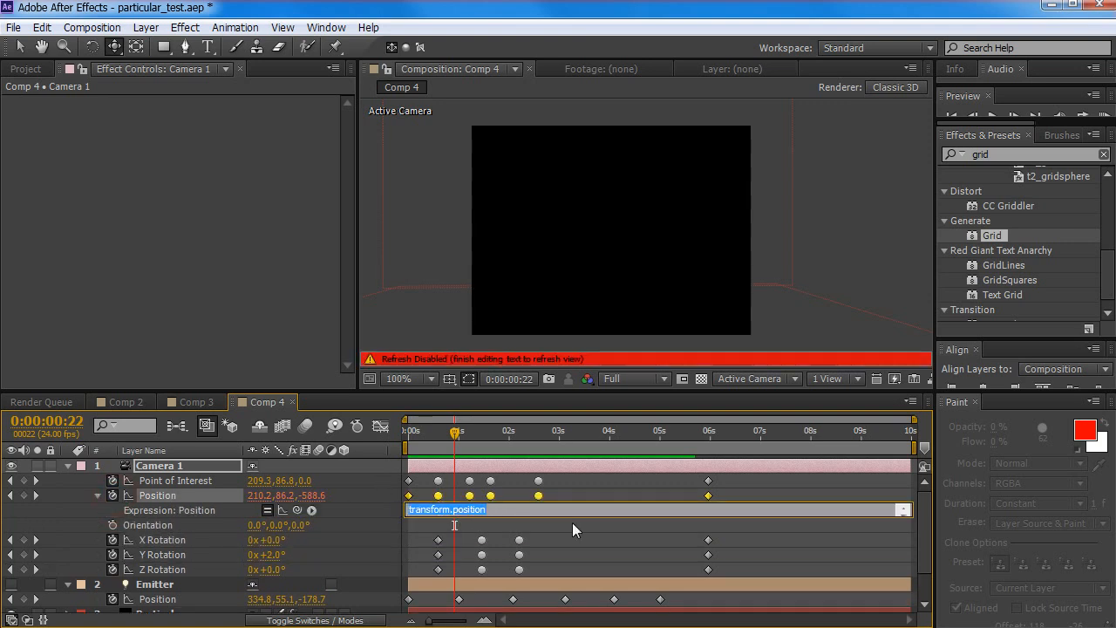
text(wiggle()
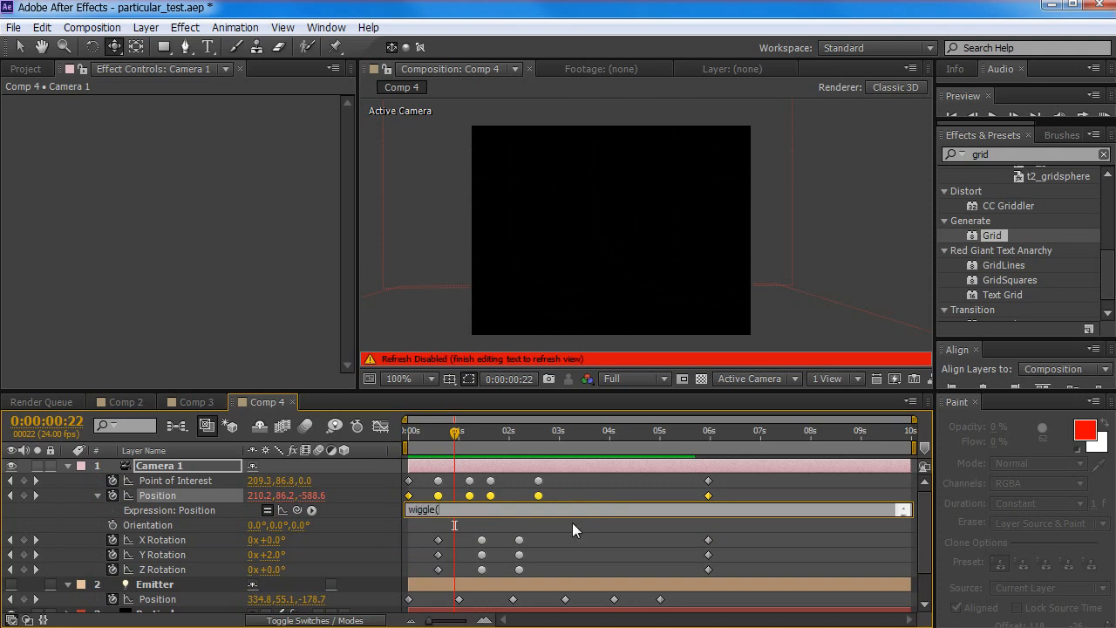
text(.)
text(5, 5);)
key(KP_Enter)
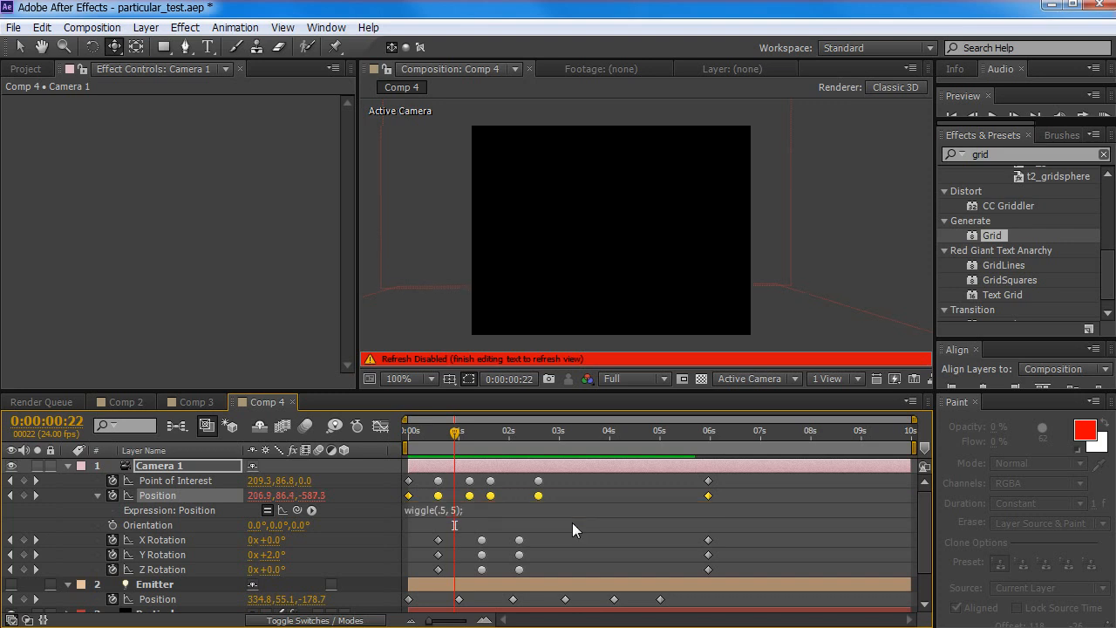
key(KP_0)
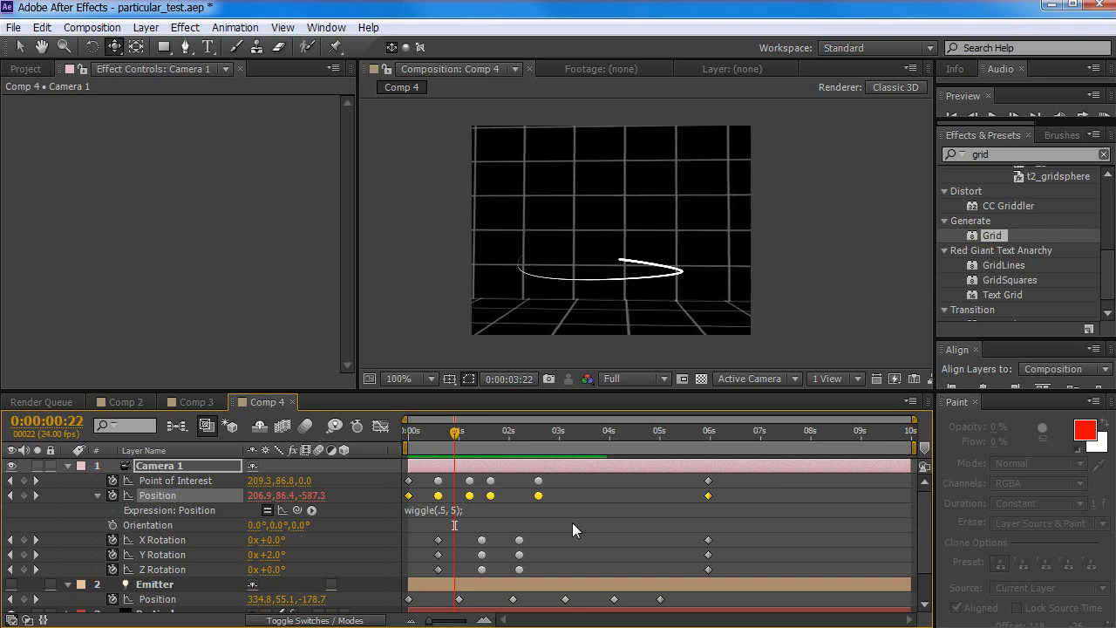
key(space)
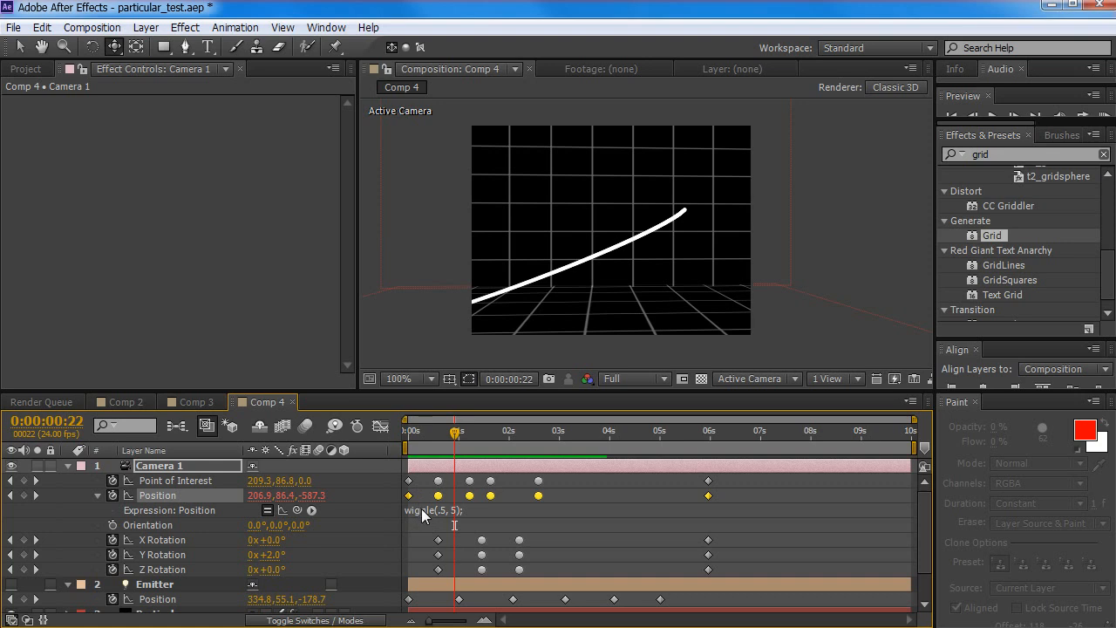
Copy the wiggle(.5, 5); expression from Camera 1's Position to its Point of Interest
click(422, 508)
key(ctrl+c)
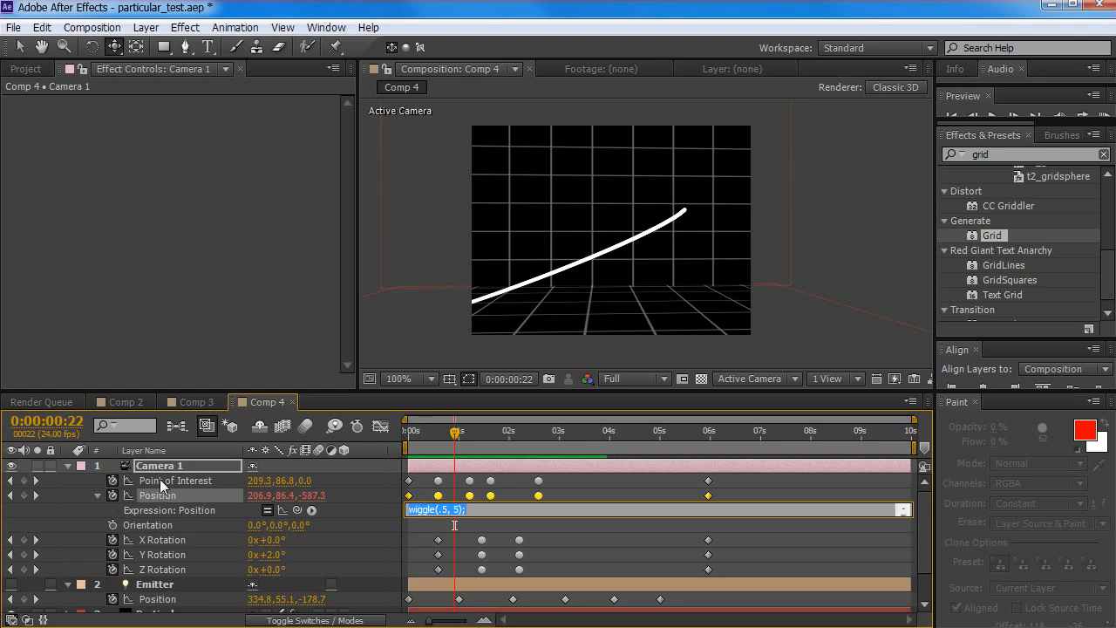
click(218, 482)
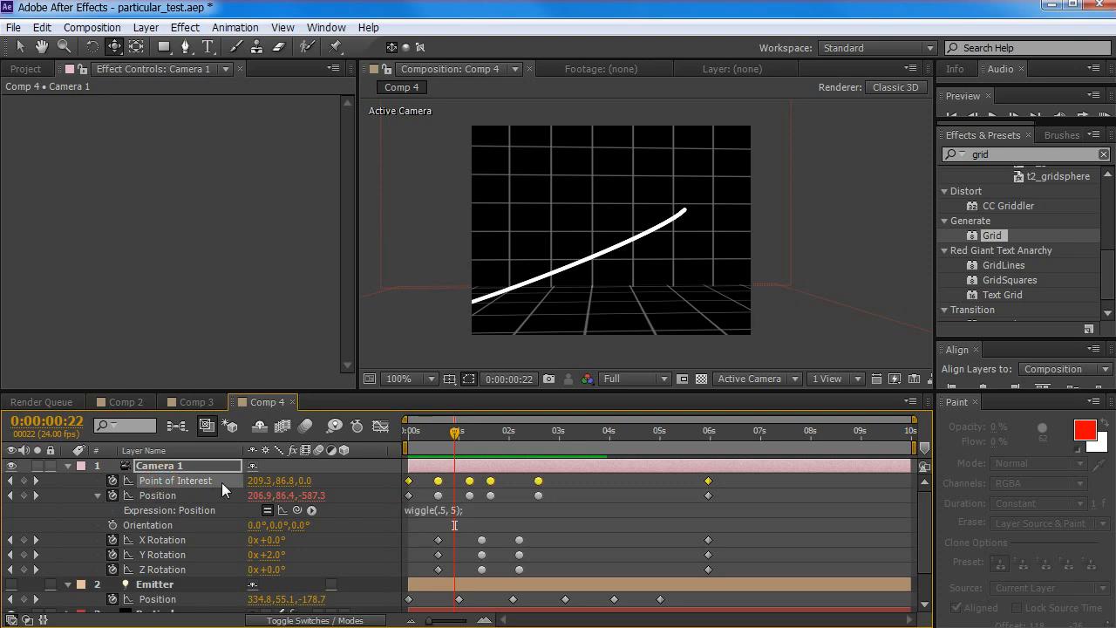
alt+click(113, 480)
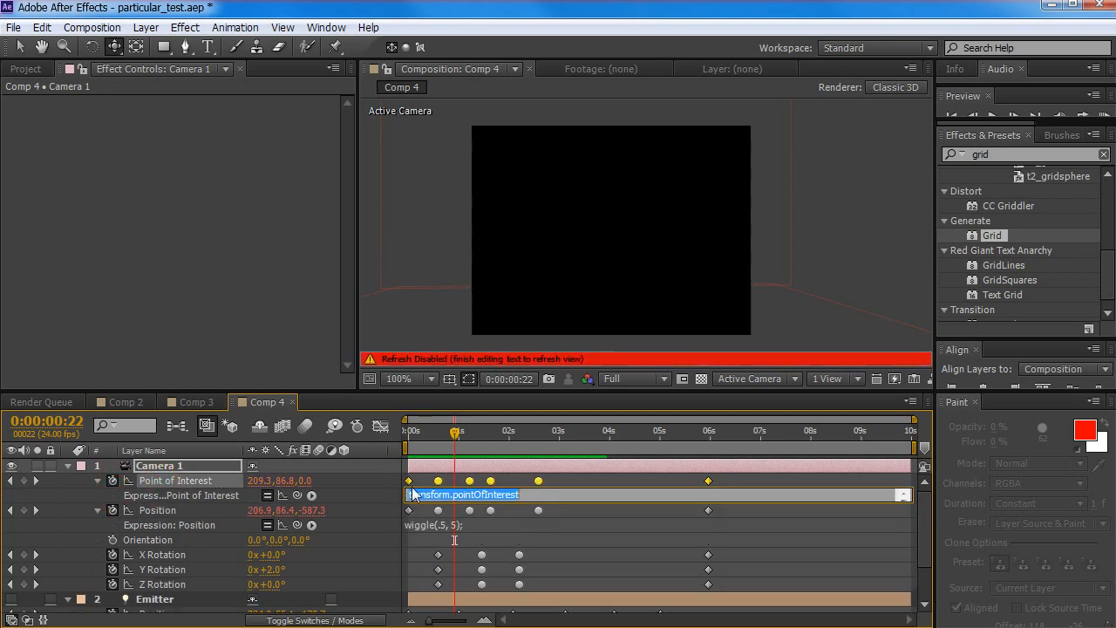
key(ctrl+v)
click(181, 492)
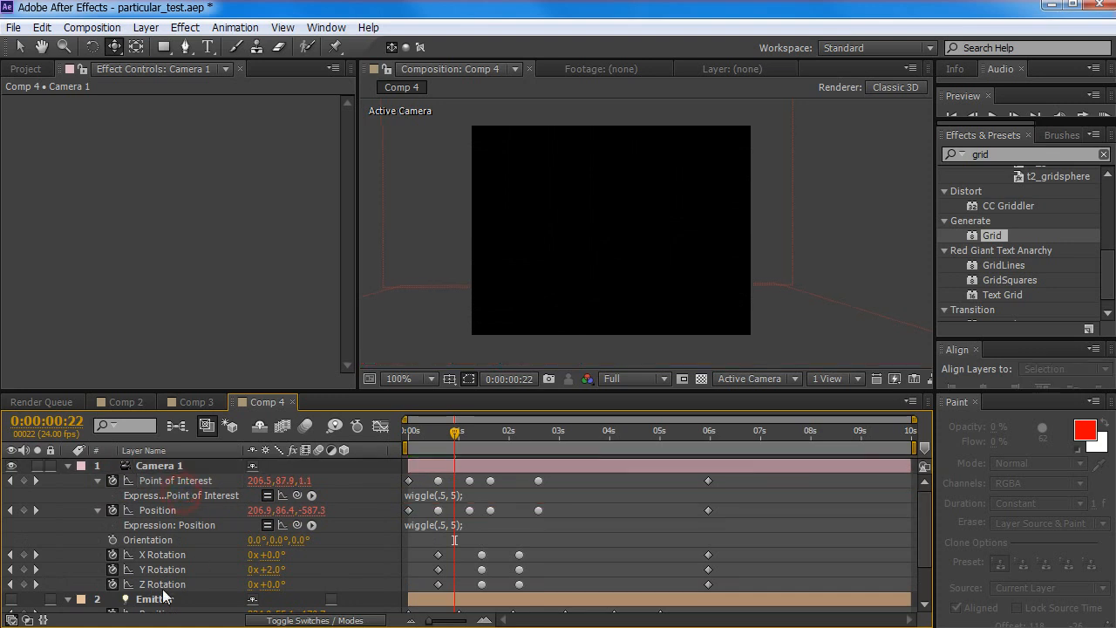
Enable expressions on Camera 1's X Rotation, Y Rotation and Z Rotation
click(157, 558)
alt+click(113, 555)
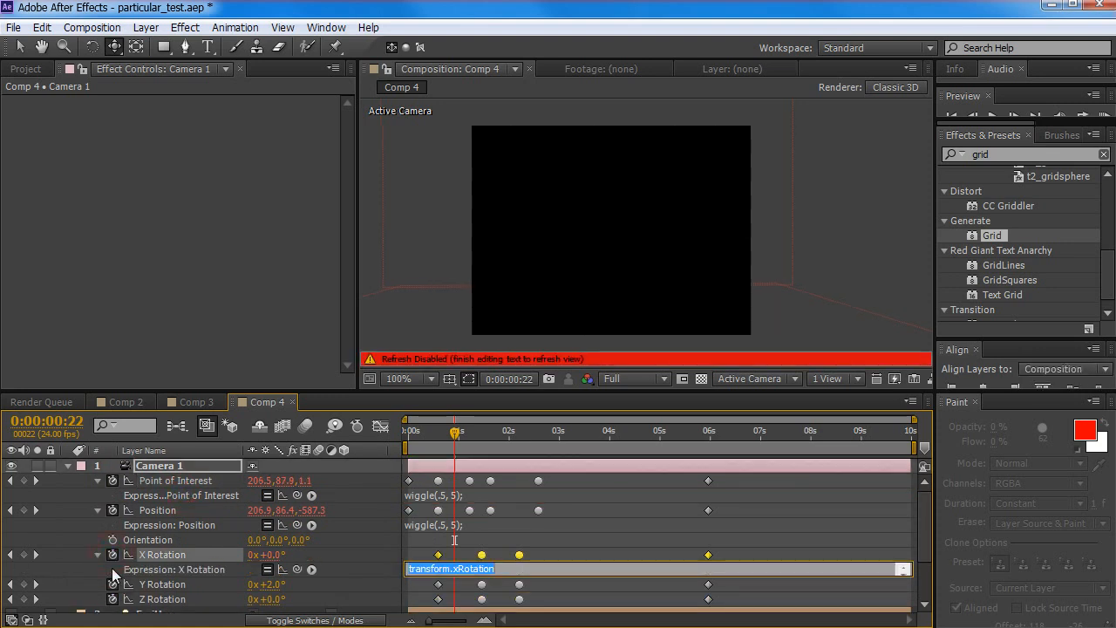
alt+click(112, 584)
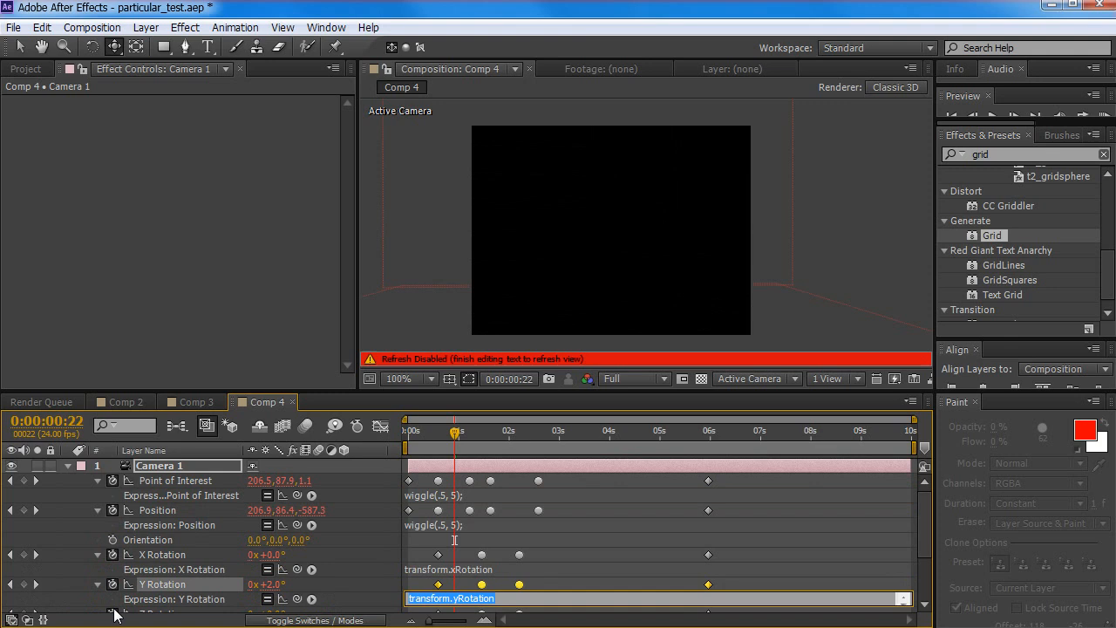
click(157, 586)
scroll(157, 590, down, 2)
alt+click(112, 569)
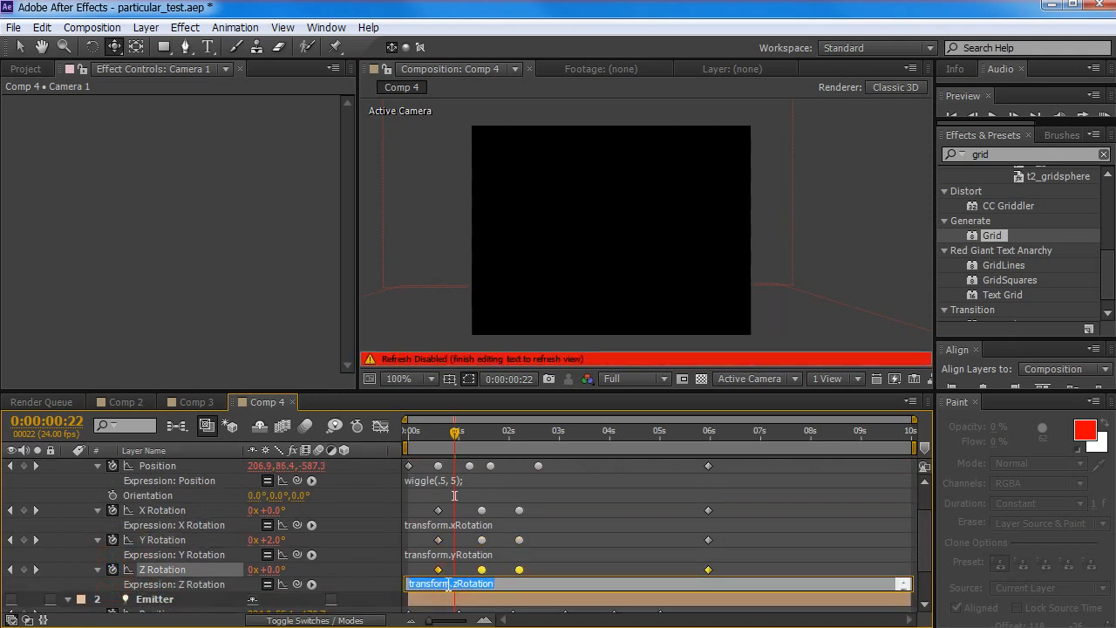
Paste the expression wiggle(.5, 5); into Camera 1's X, Y and Z Rotation and preview the animation from the start
key(ctrl+v)
click(446, 554)
key(ctrl+v)
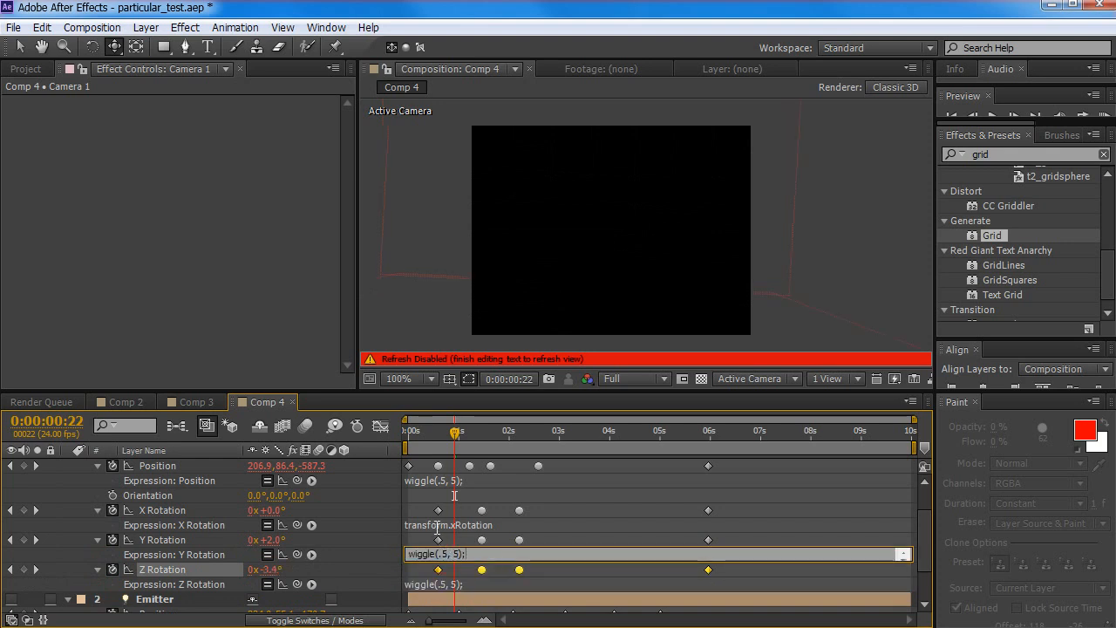
click(440, 525)
key(ctrl+v)
click(372, 521)
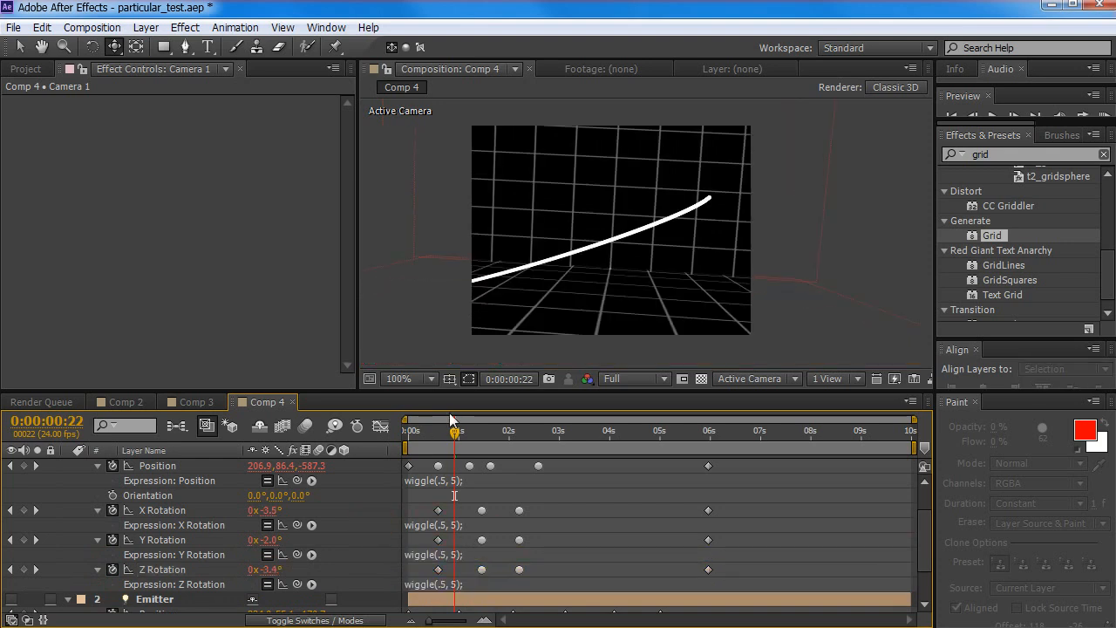
drag(454, 431, 381, 454)
key(space)
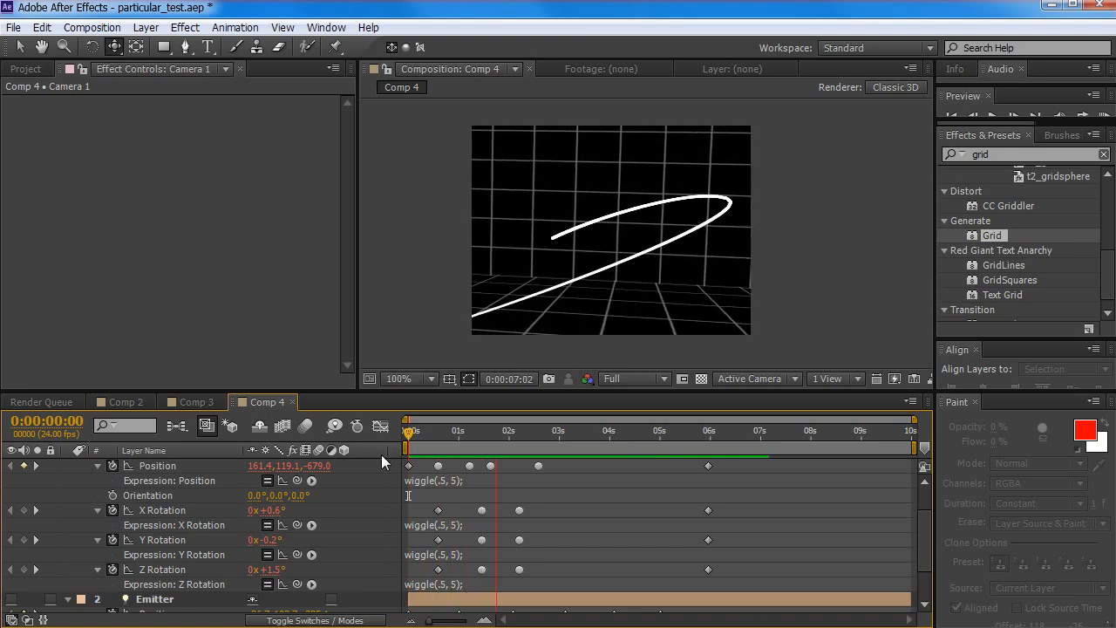
key(space)
Set the wiggle frequency to .1 in Camera 1's X, Y and Z Rotation expressions and preview the calmer motion
click(446, 525)
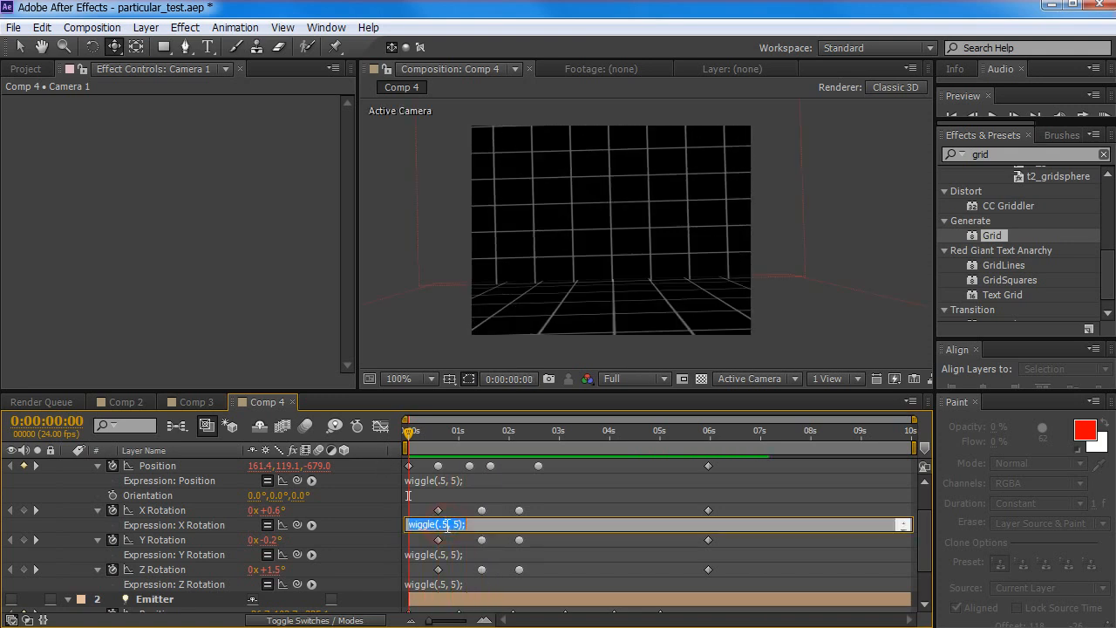
double_click(446, 524)
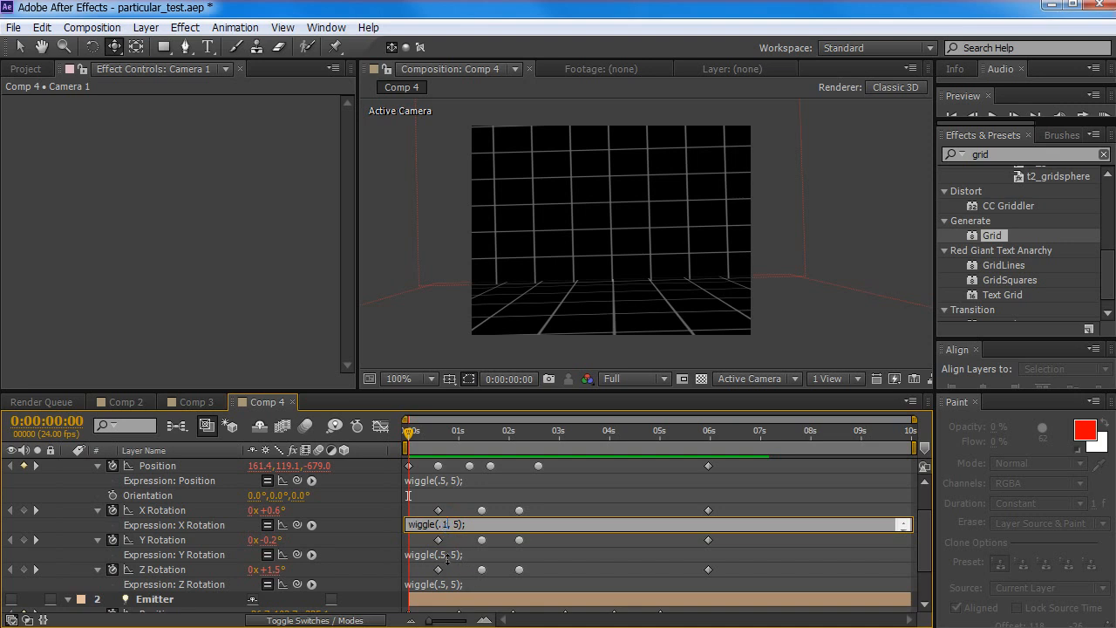
text(1)
click(447, 556)
double_click(446, 555)
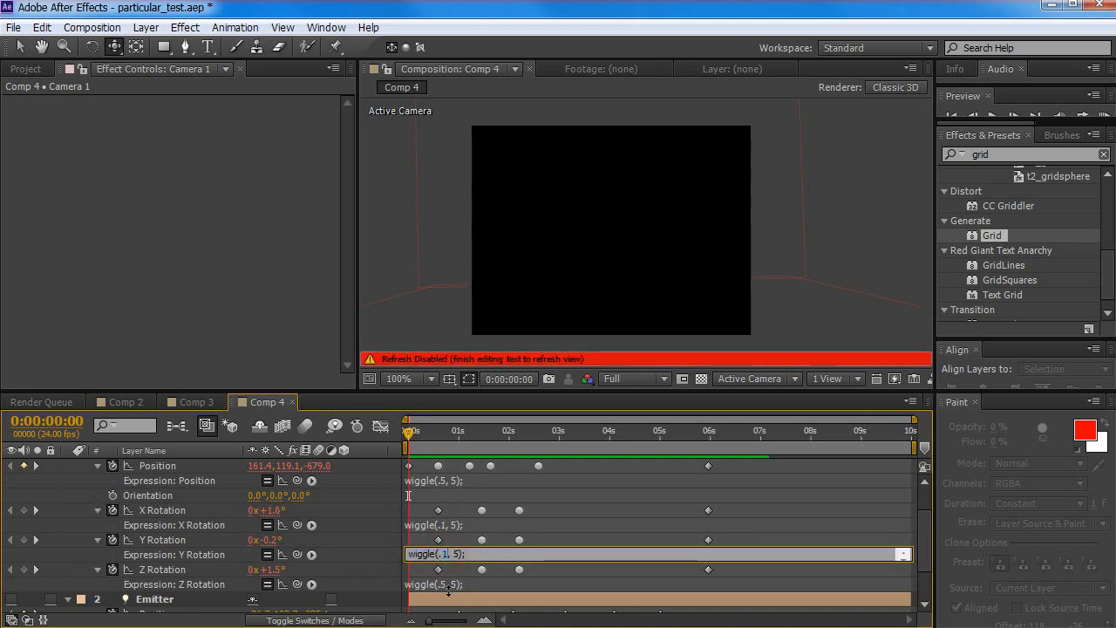
text(1)
click(443, 585)
double_click(446, 584)
text(1)
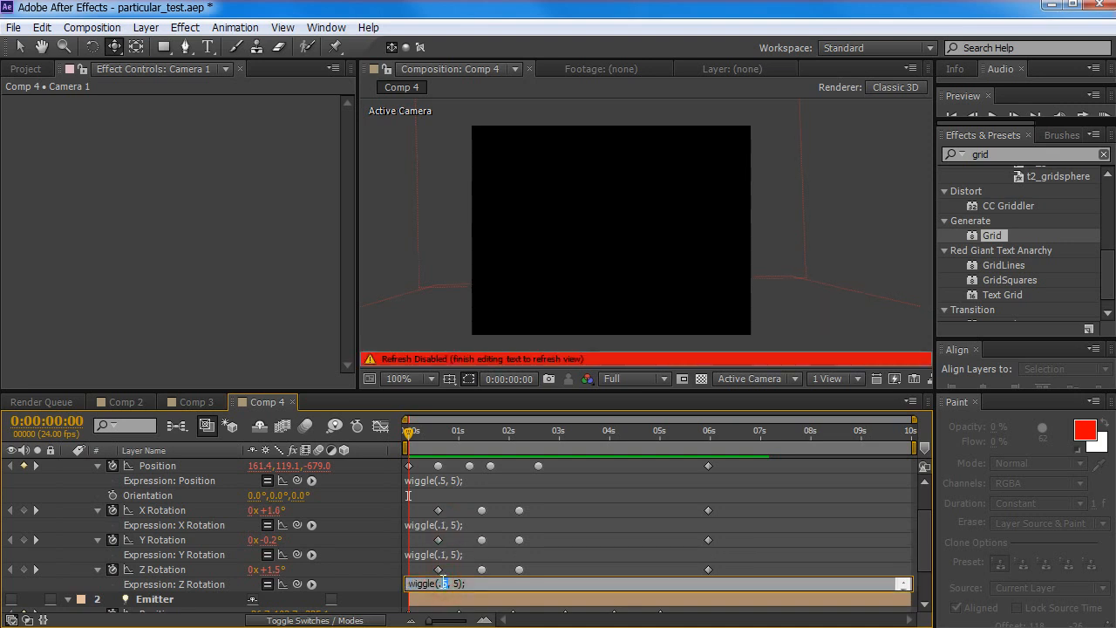
click(501, 619)
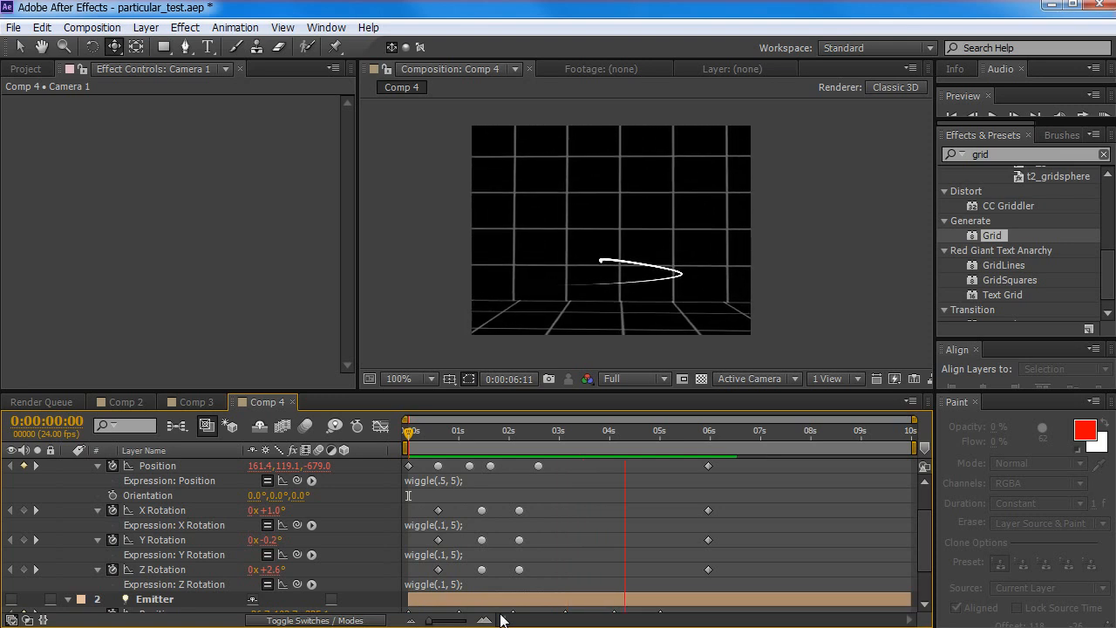
key(space)
Collapse Camera 1's animated properties and scrub the streak animation, ending at 0:00:00:15
scroll(573, 512, up, 2)
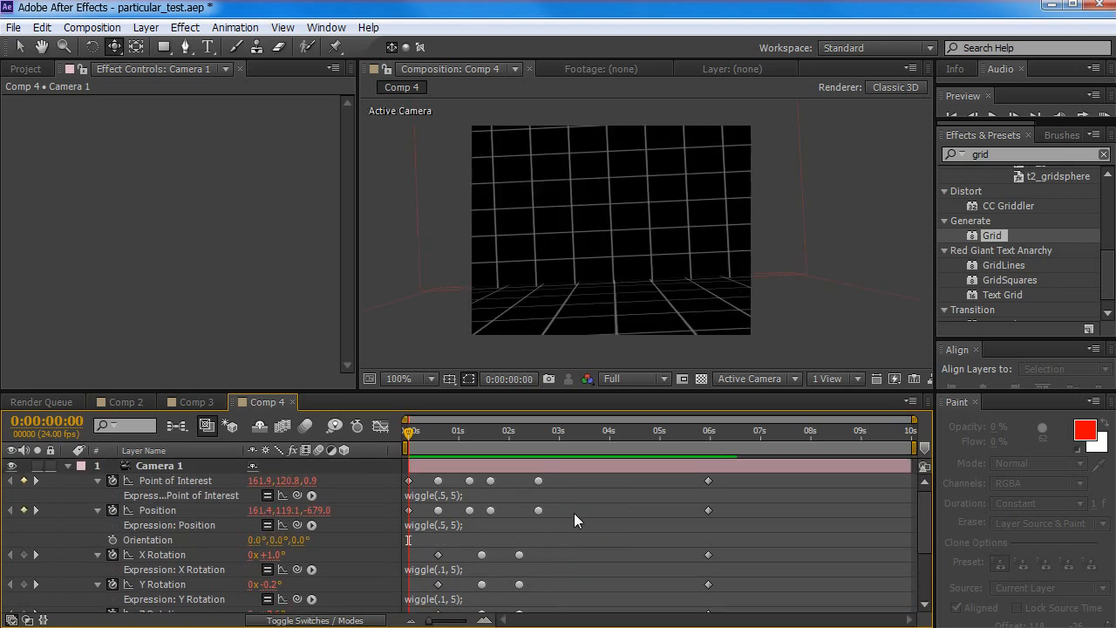
scroll(574, 513, down, 4)
drag(420, 428, 417, 453)
scroll(177, 481, up, 3)
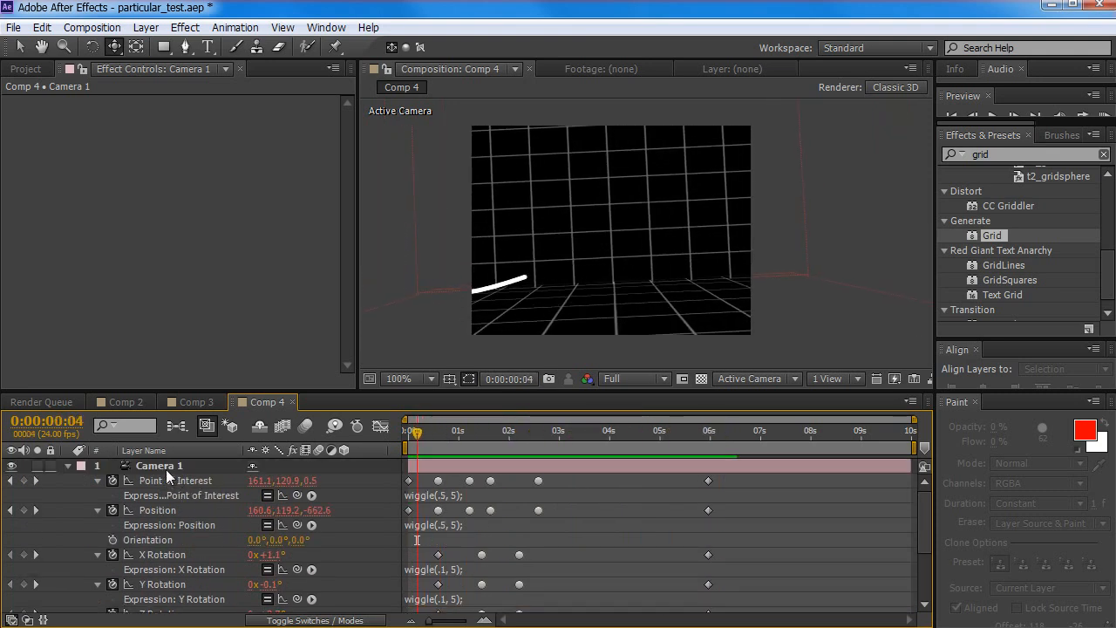
click(168, 467)
key(u)
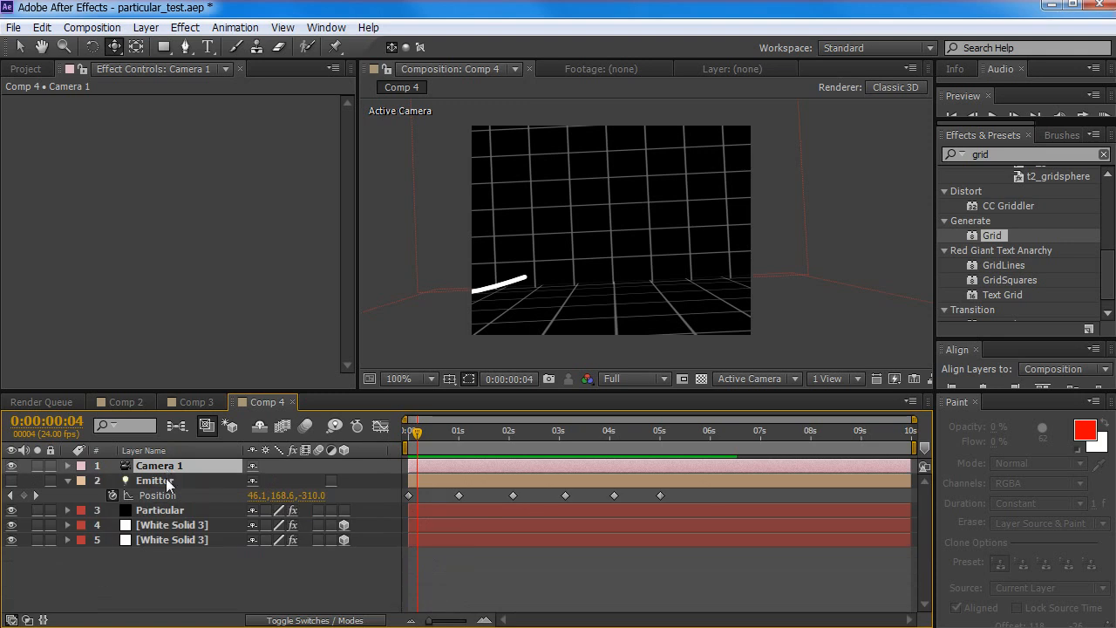
drag(504, 432, 459, 448)
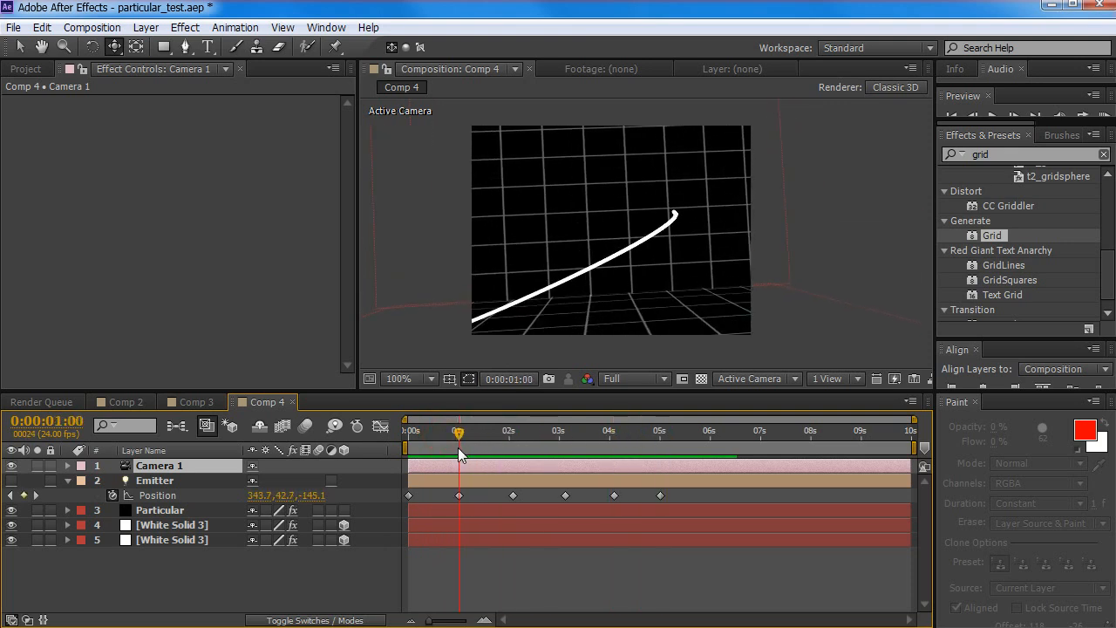
click(174, 526)
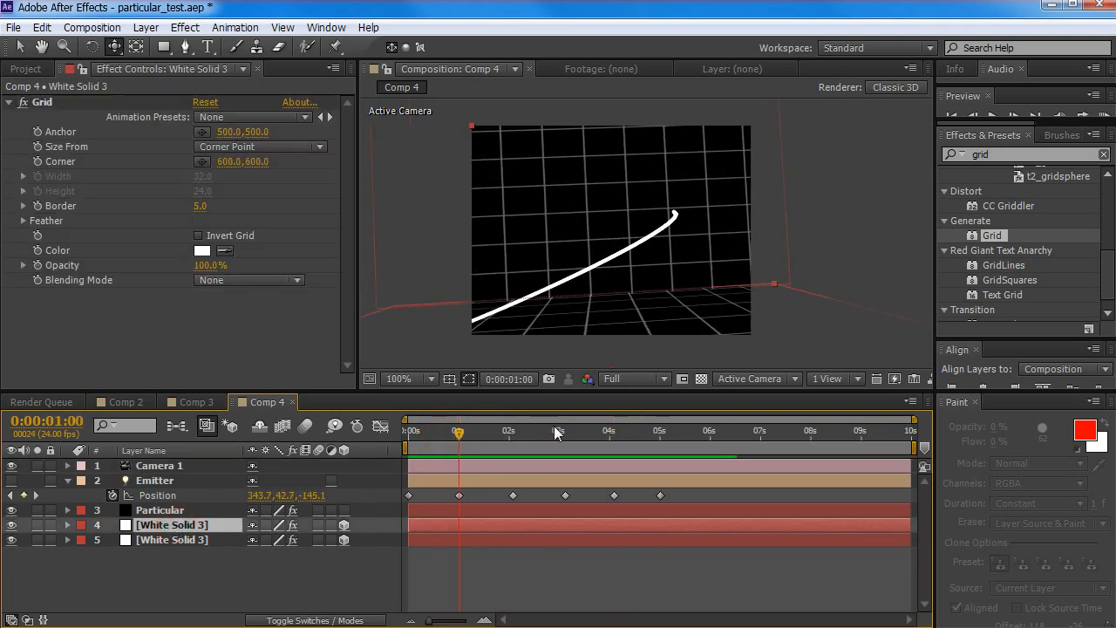
drag(453, 438, 440, 436)
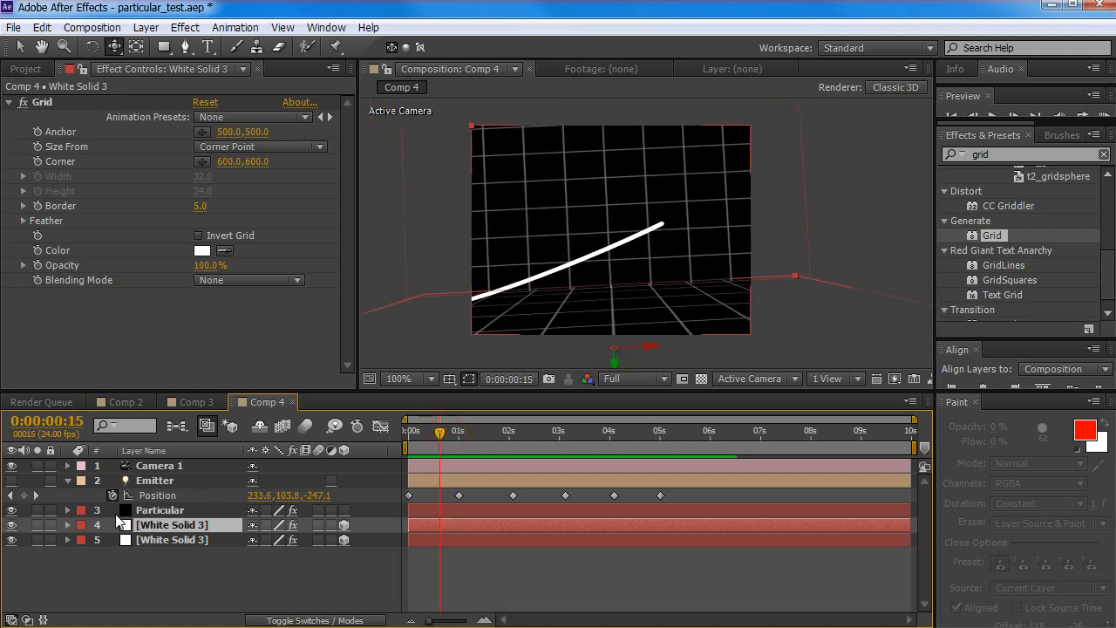
Duplicate the Emitter light and turn on the copy's visibility with the current time at 0:00:03:03
click(146, 482)
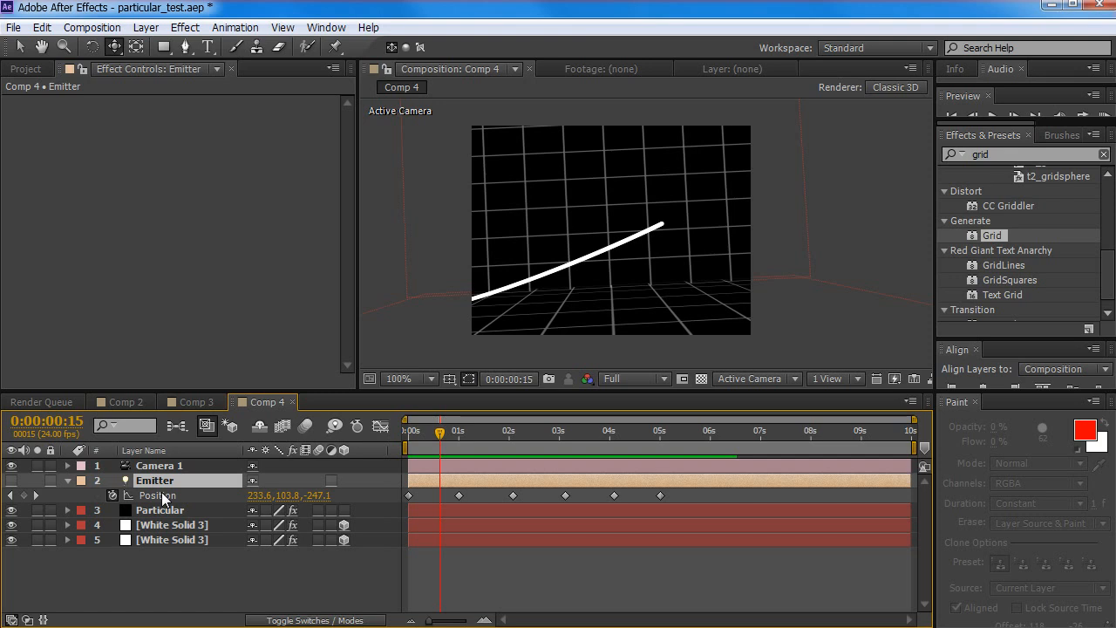
key(ctrl+d)
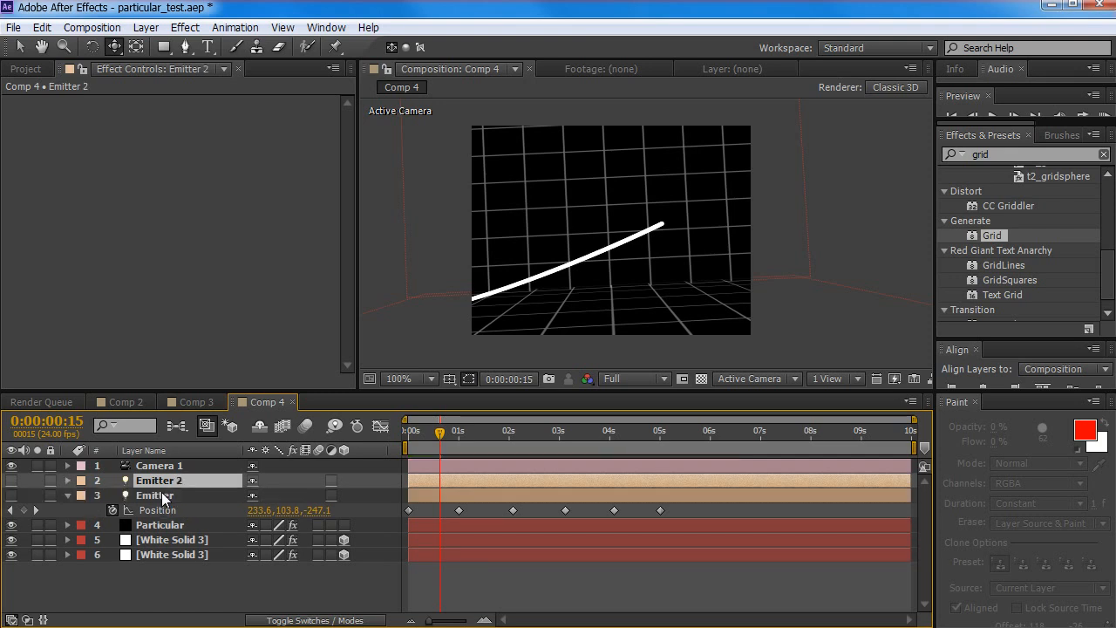
click(12, 480)
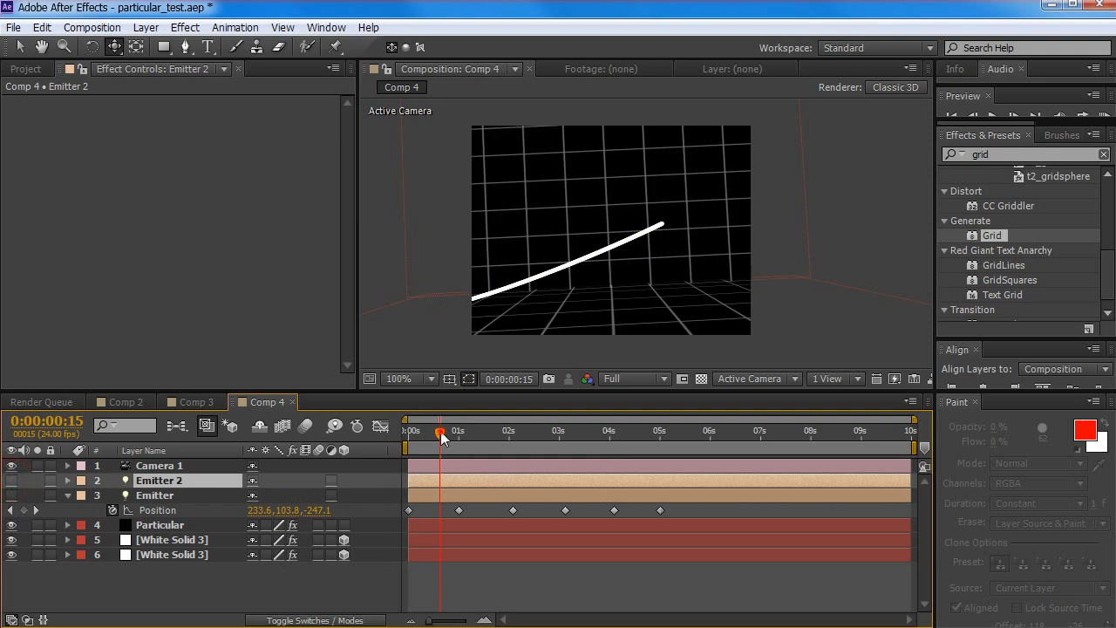
drag(441, 430, 565, 431)
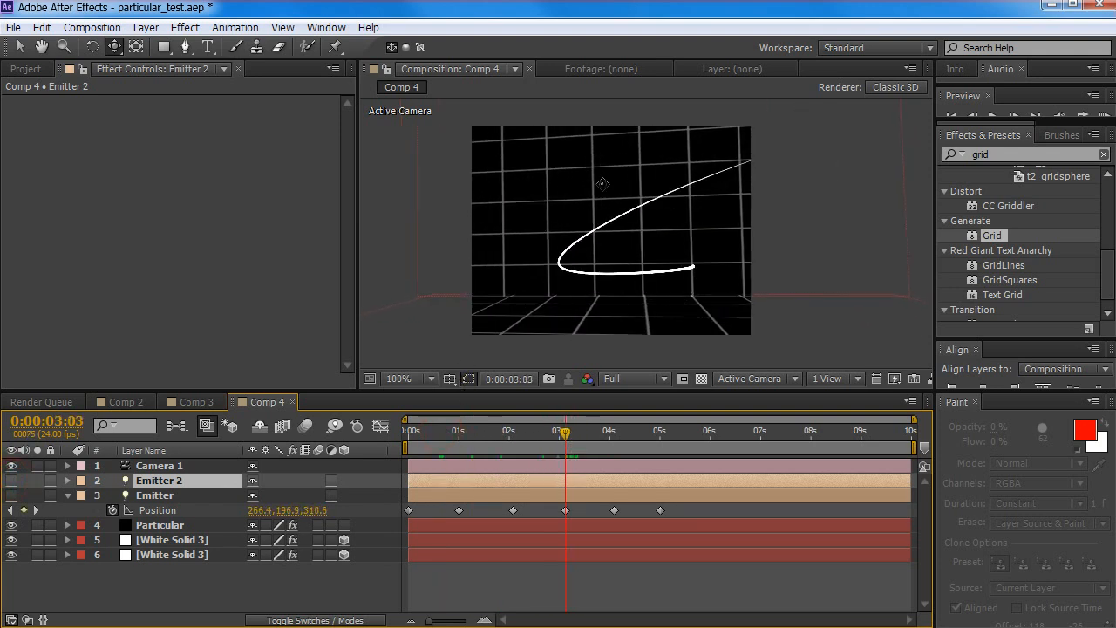
key(v)
click(150, 494)
click(157, 480)
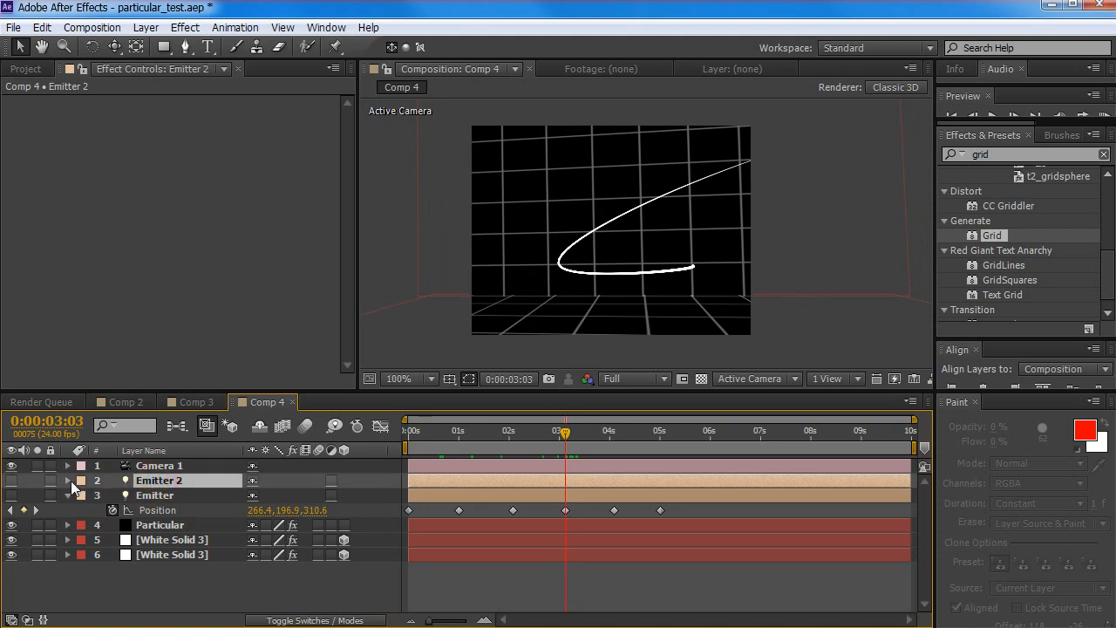
click(13, 481)
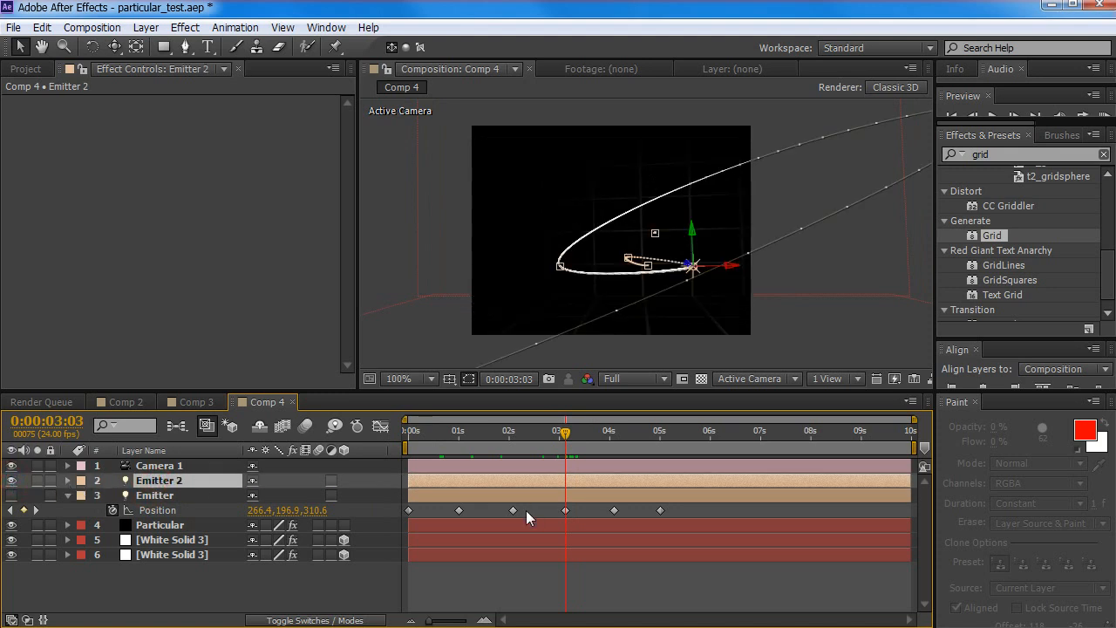
click(269, 588)
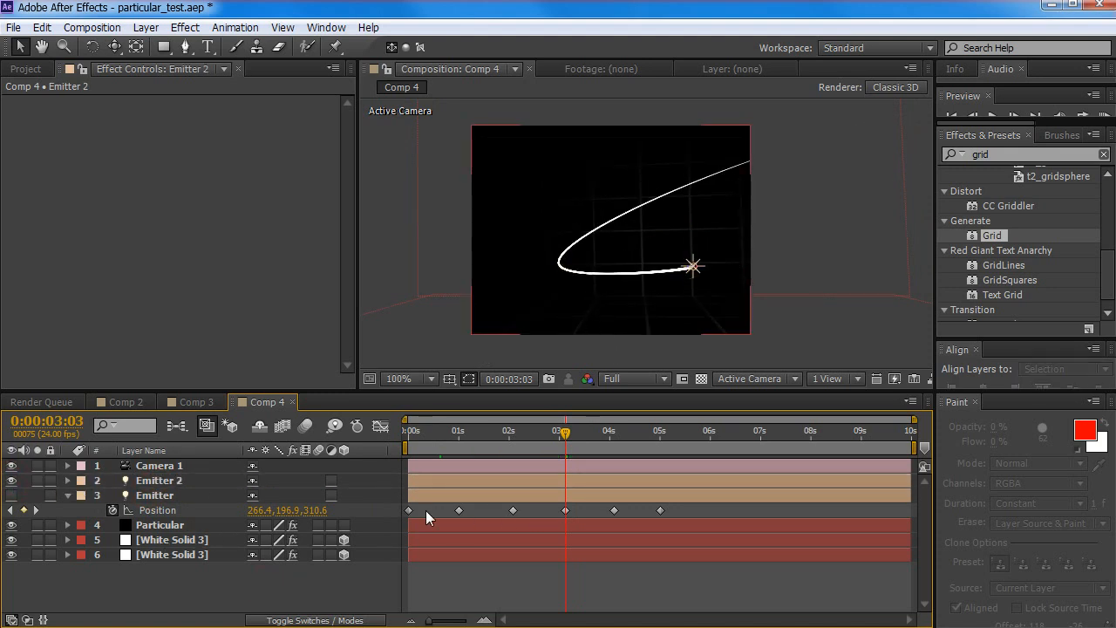
Split the composition viewer into 2 Views and frame the streak in the Top view at 50% and in Active Camera
click(646, 379)
click(751, 381)
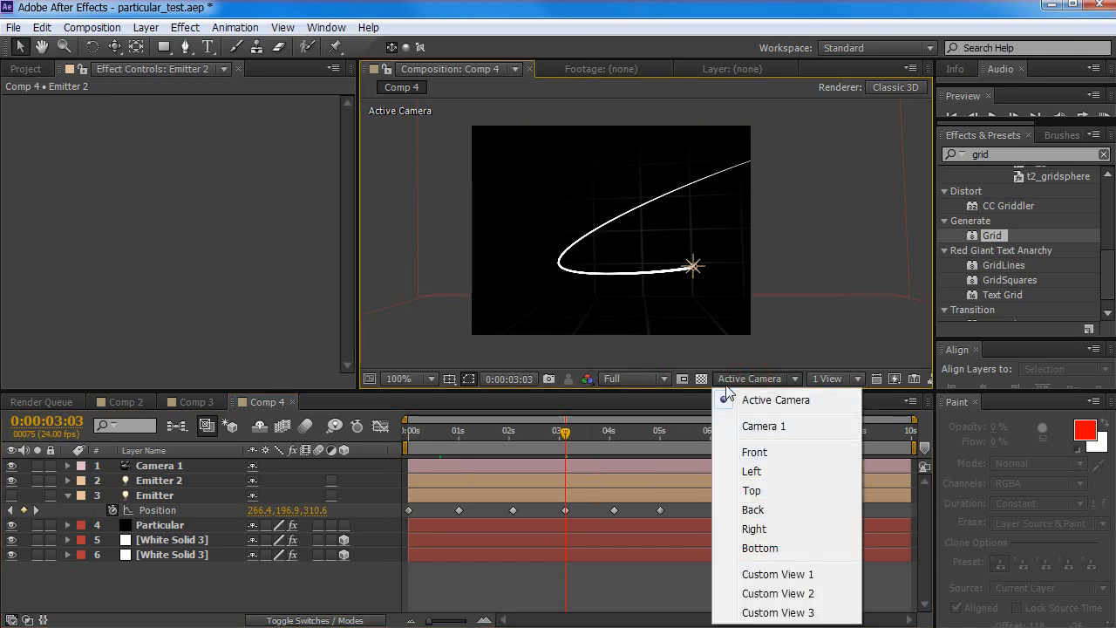
click(827, 378)
click(844, 419)
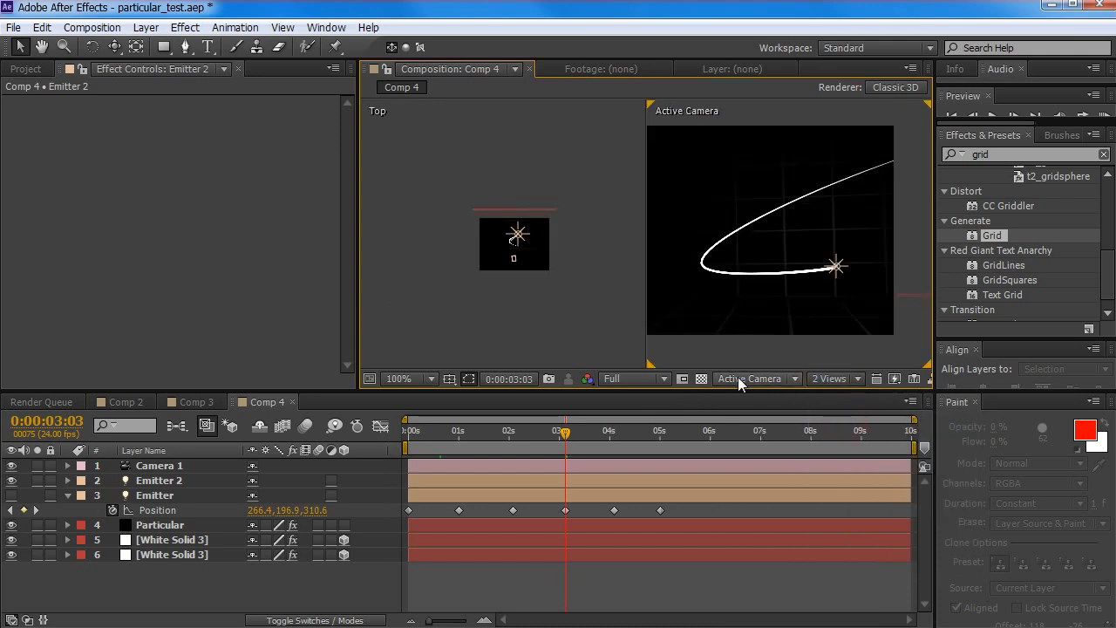
scroll(522, 258, up, 5)
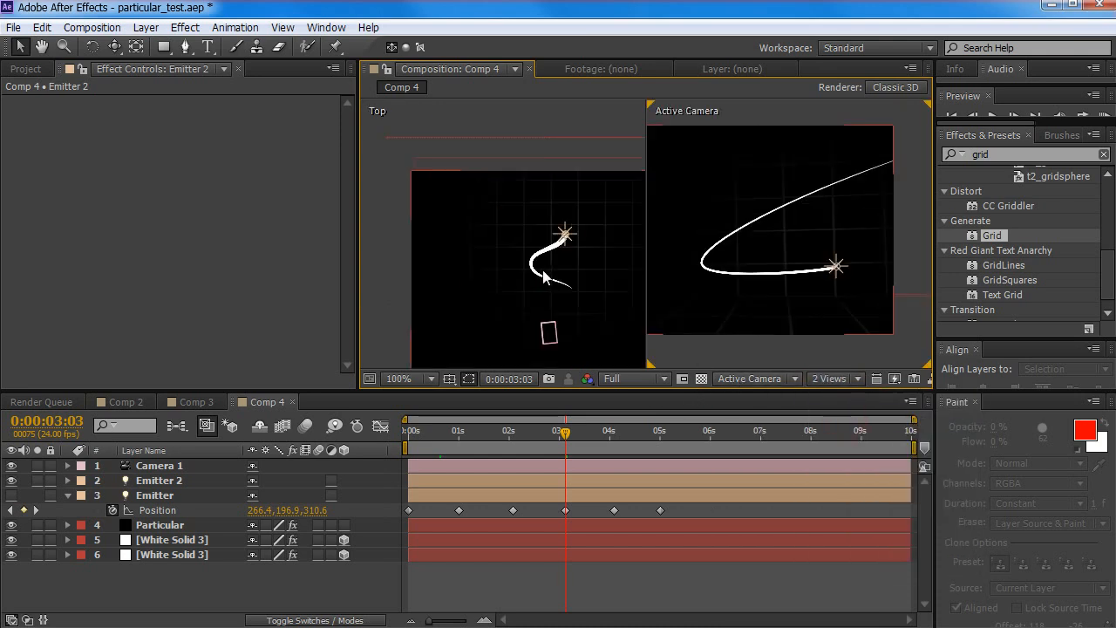
scroll(543, 273, down, 3)
drag(568, 306, 549, 279)
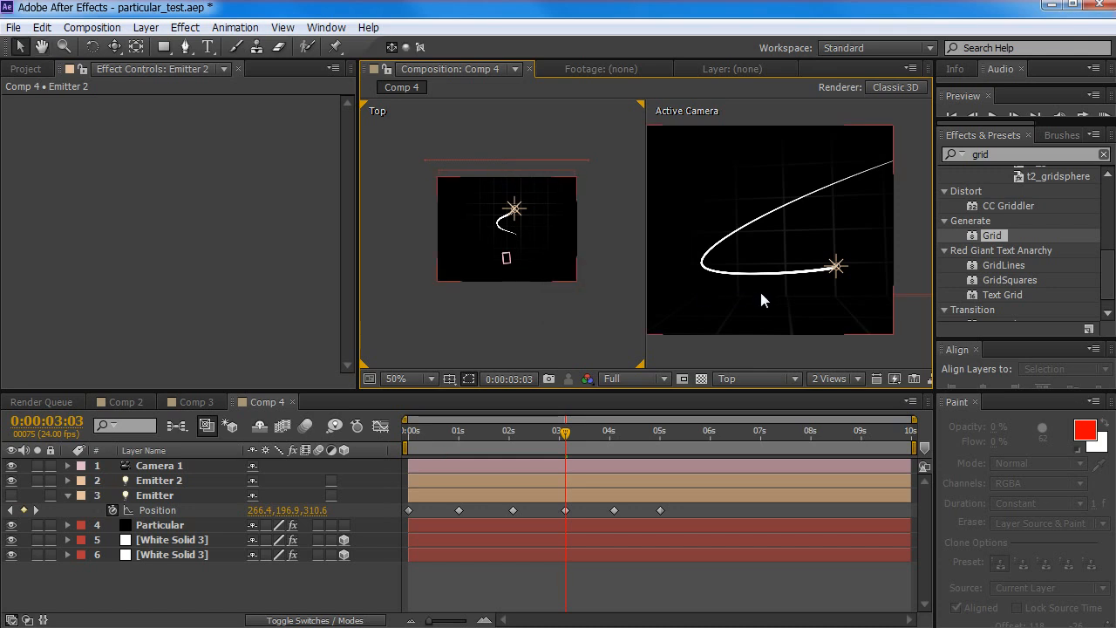
drag(713, 293, 744, 294)
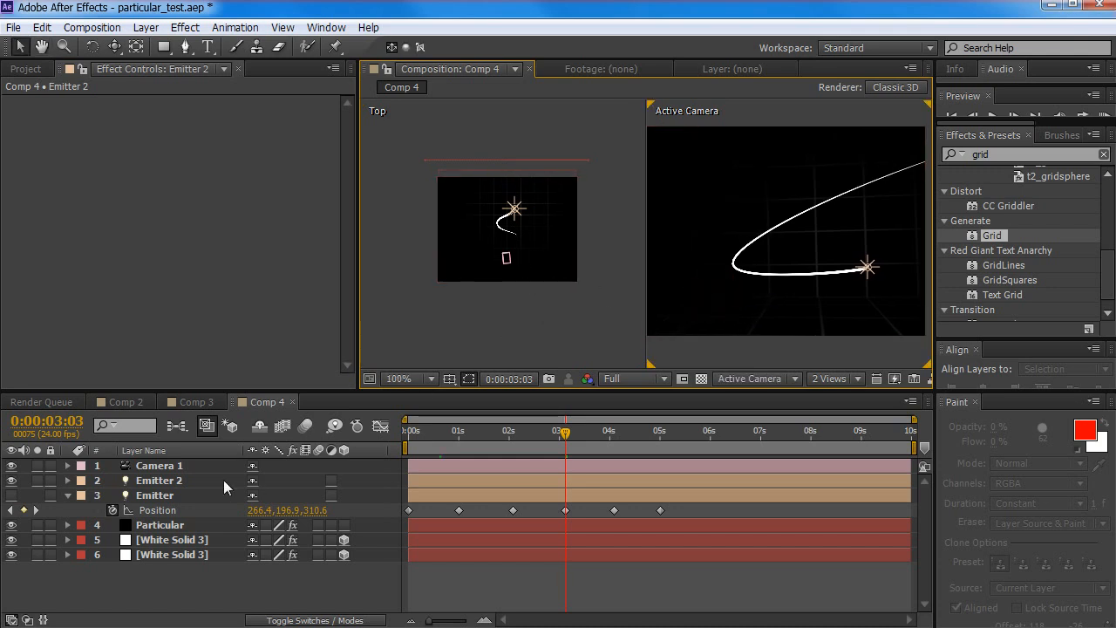
Reveal Emitter 2's Position keyframes and move the current time to 0:00:02:14
click(161, 495)
click(157, 480)
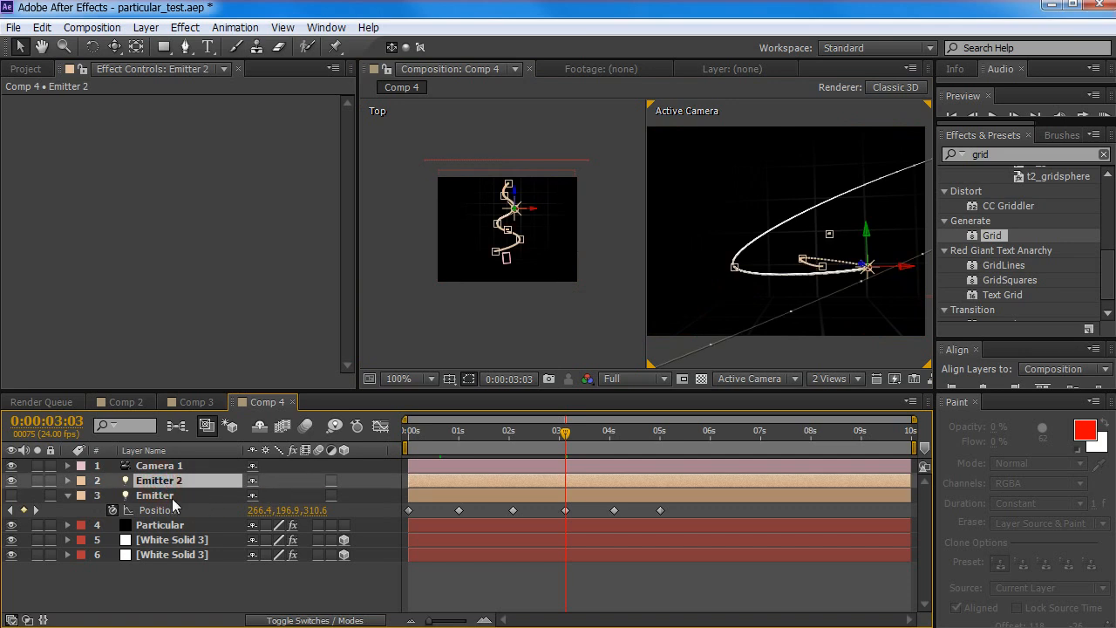
key(p)
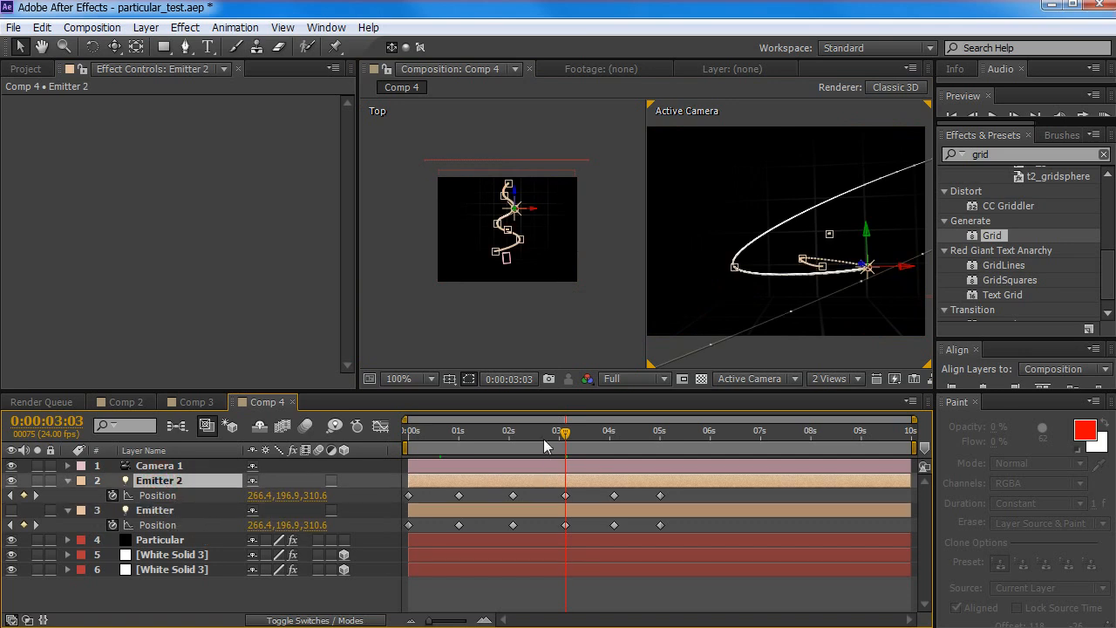
click(540, 438)
In the Top view, reshape the far end of Emitter 2's path: shift the 5-second point right and the 3- and 4-second points left
scroll(528, 241, up, 2)
key(space)
drag(572, 214, 532, 351)
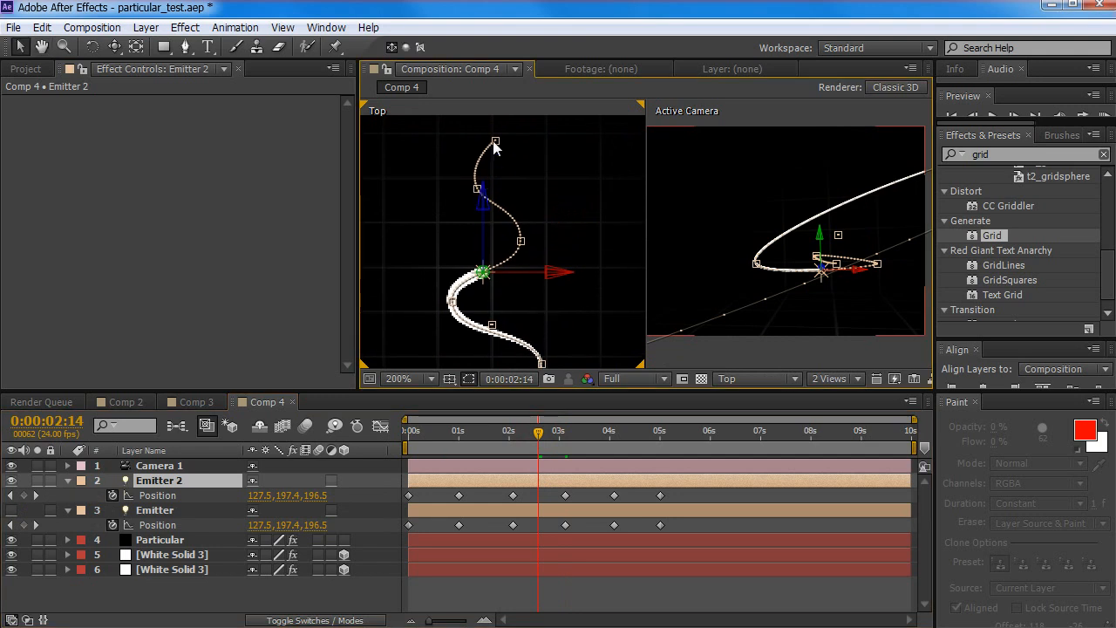
drag(495, 142, 510, 139)
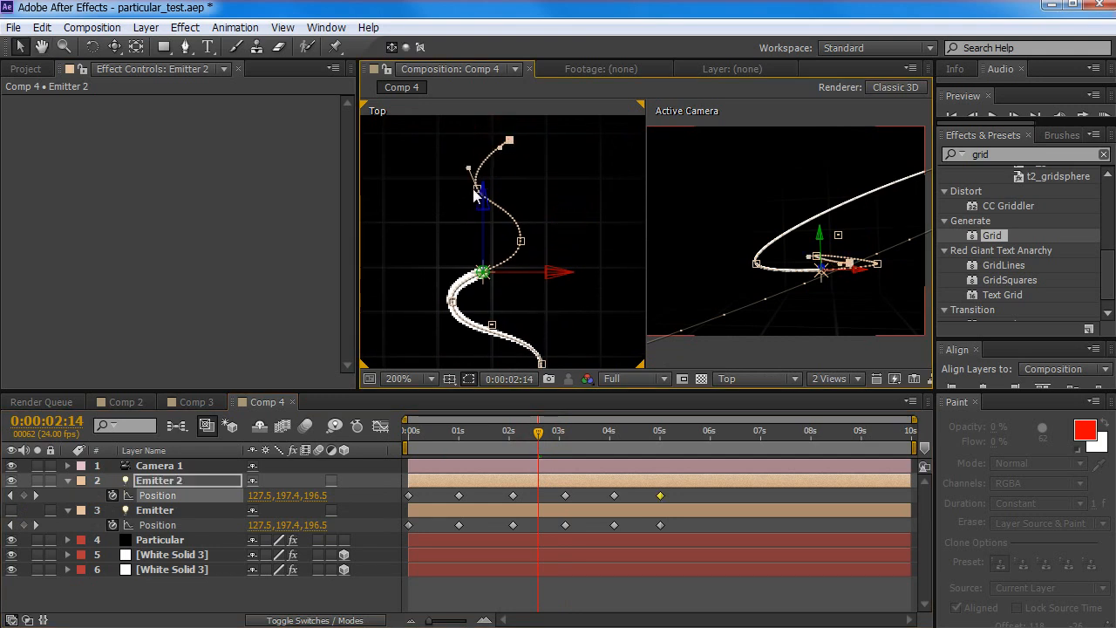
drag(476, 191, 453, 189)
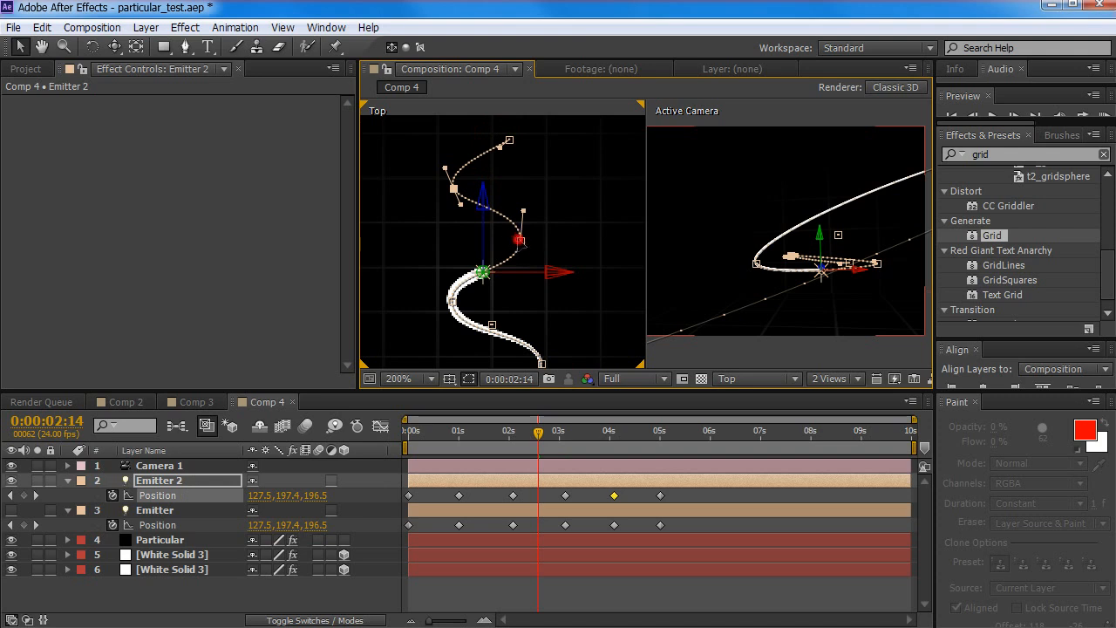
drag(519, 242, 491, 241)
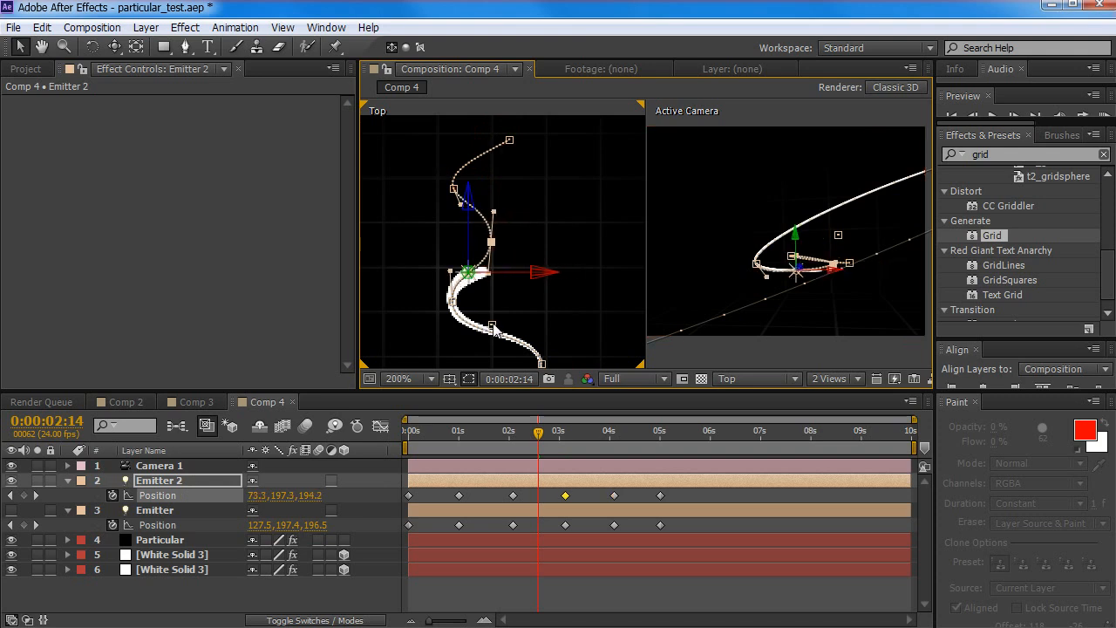
Move Emitter 2's 2-second path point slightly right and reposition its first path point in the Top view
scroll(512, 330, down, 1)
drag(524, 309, 533, 275)
scroll(509, 286, up, 1)
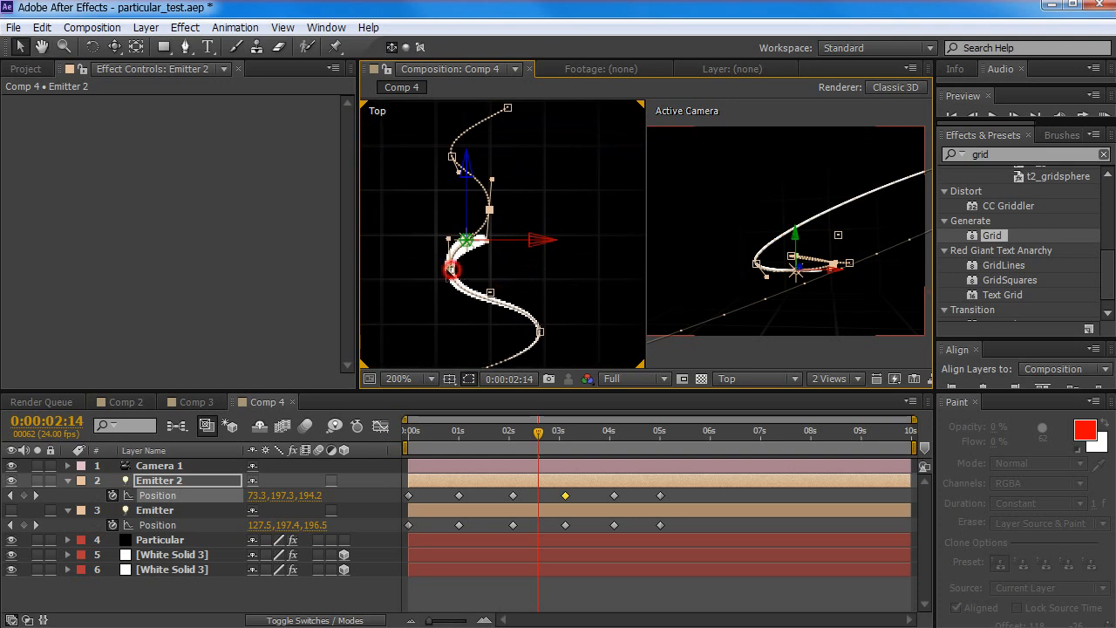
drag(451, 269, 475, 273)
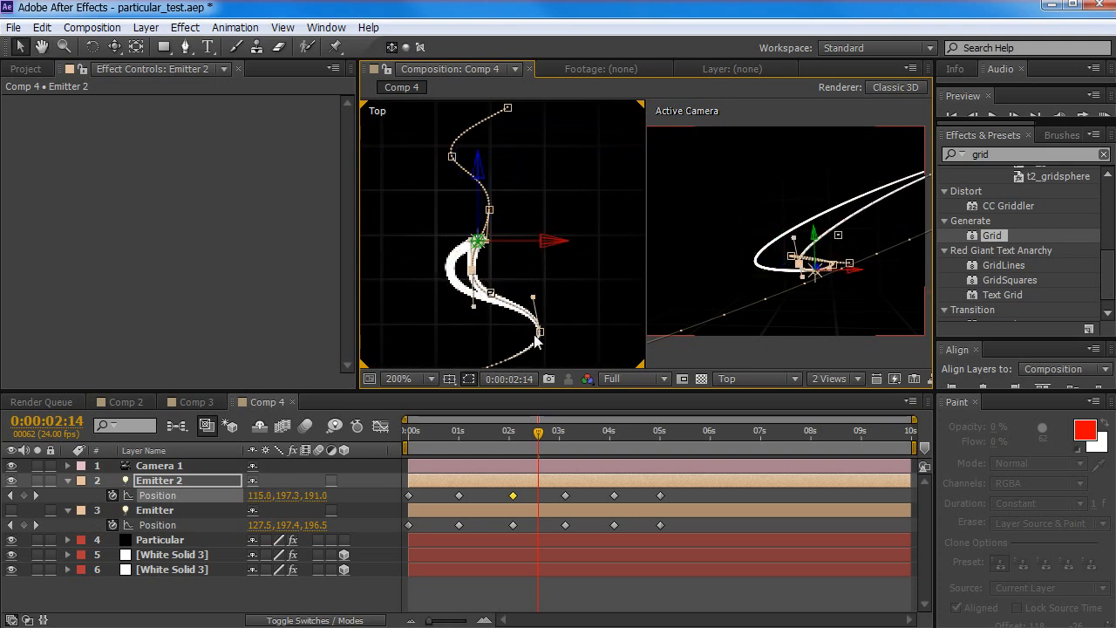
drag(534, 335, 445, 281)
scroll(564, 297, down, 1)
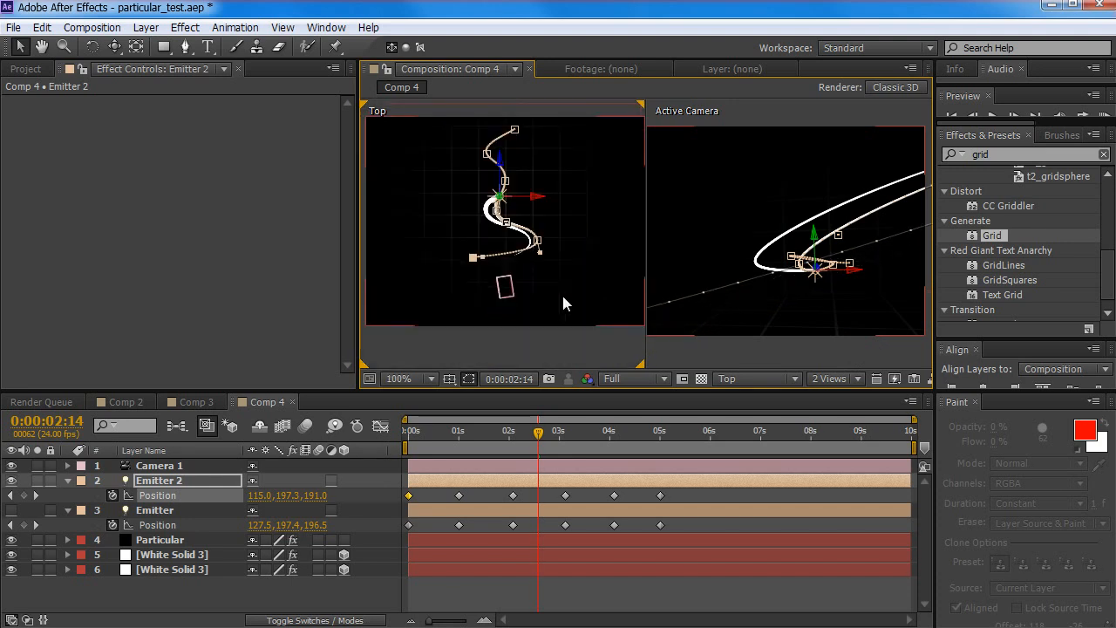
Lower Emitter 2's 1-second path point slightly in the Active Camera view
drag(581, 257, 532, 279)
scroll(799, 285, down, 1)
scroll(798, 284, up, 2)
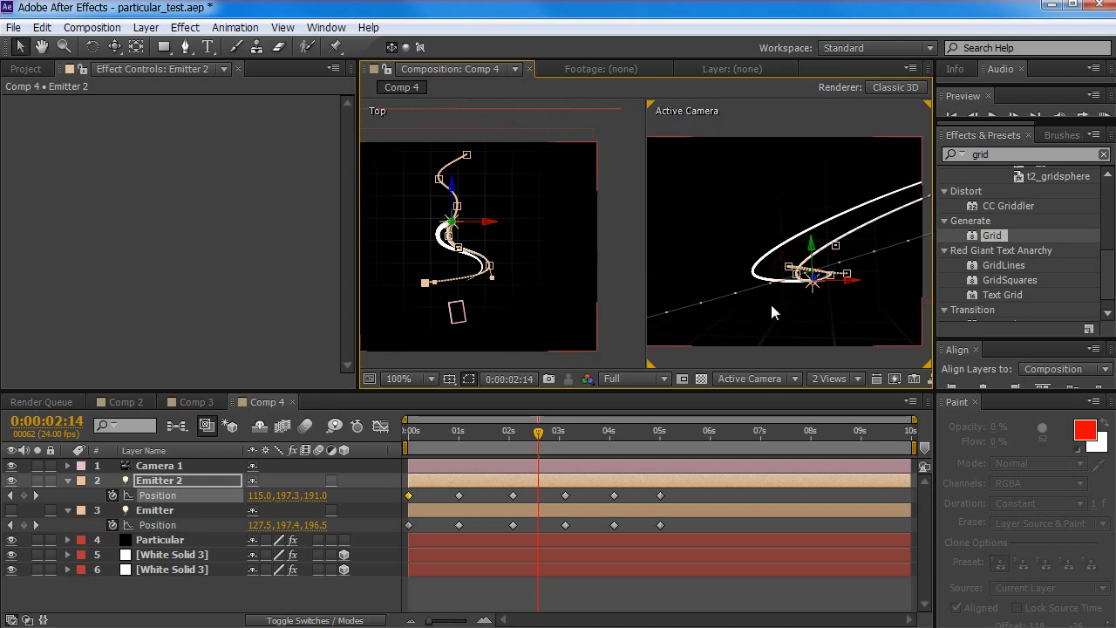
scroll(777, 298, down, 2)
drag(863, 256, 769, 276)
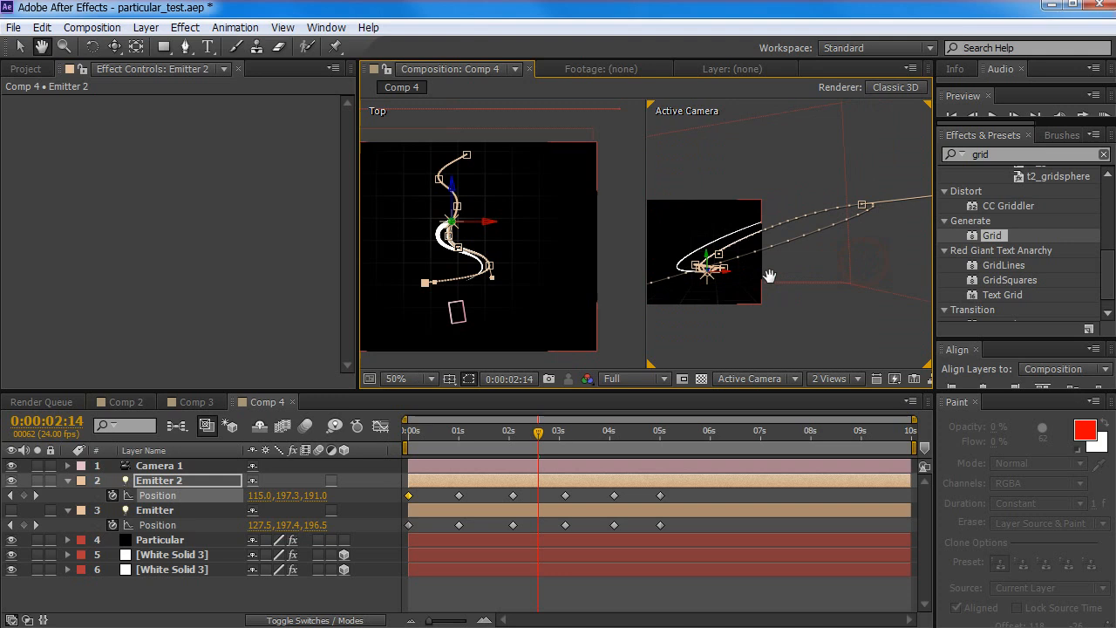
click(862, 204)
mouse_move(862, 204)
mouse_down()
mouse_move(870, 209)
mouse_move(854, 175)
mouse_move(860, 221)
mouse_up()
scroll(773, 278, up, 2)
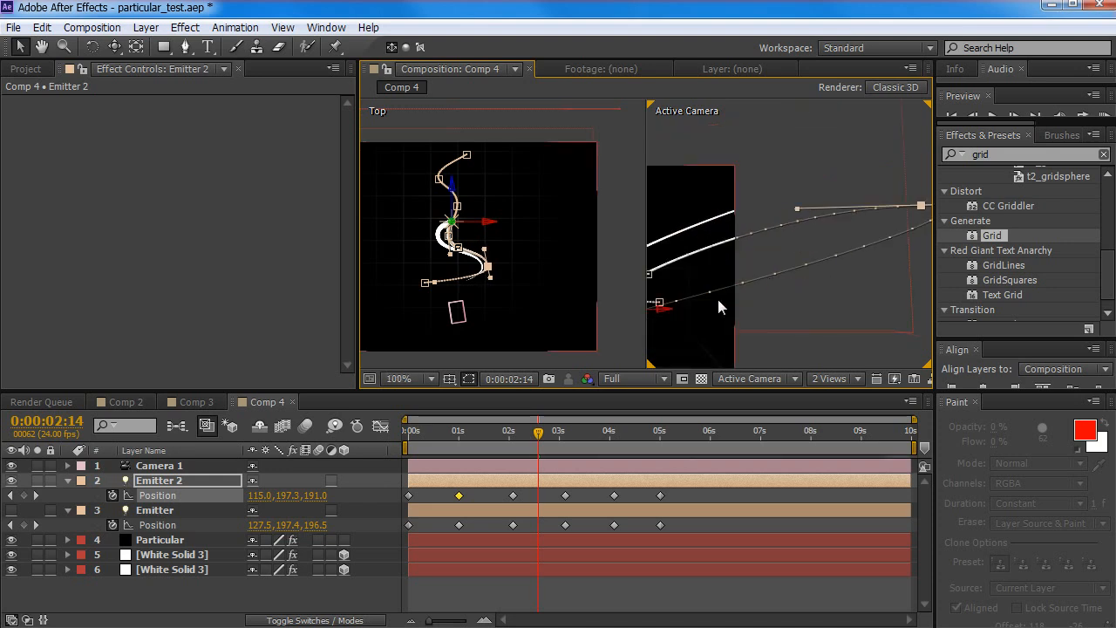
Raise Emitter 2's 2-second path point slightly in the Active Camera view
drag(700, 297, 819, 282)
key(v)
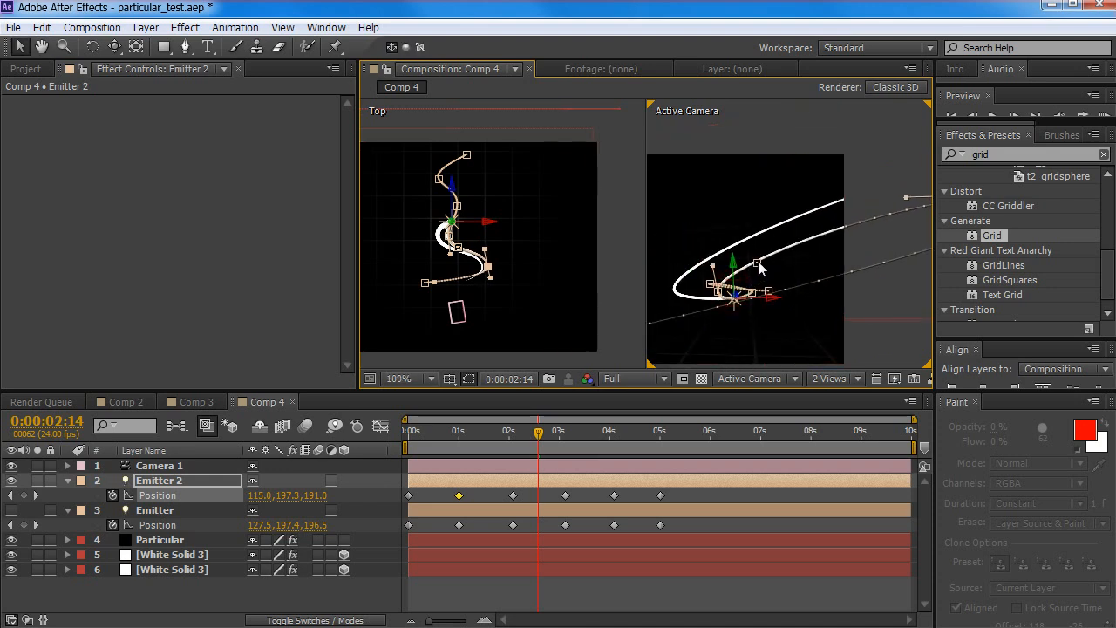
click(758, 262)
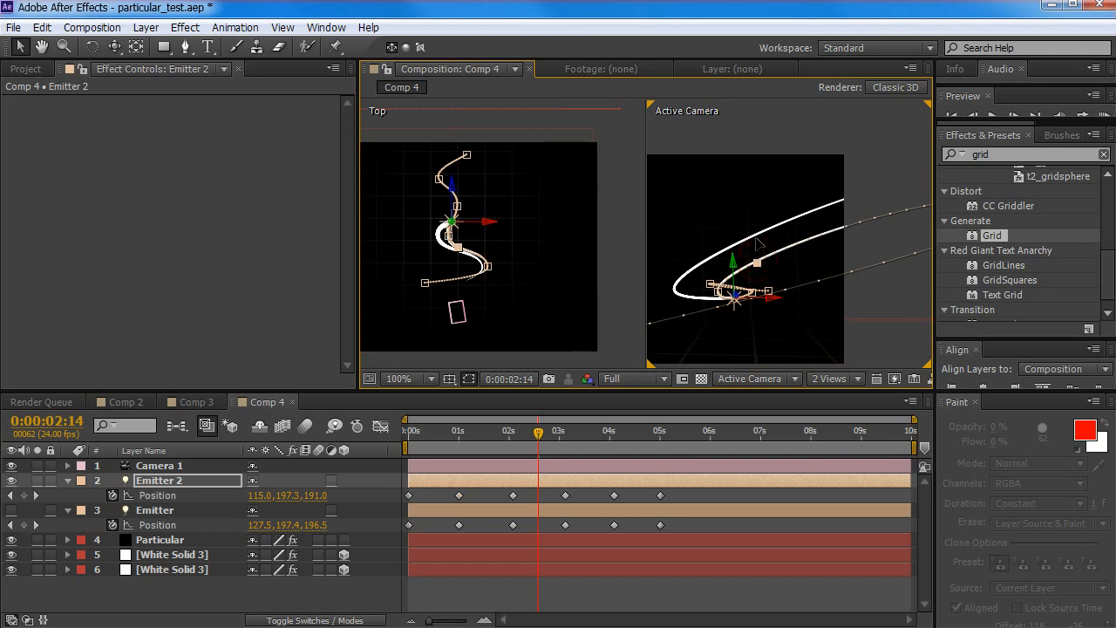
mouse_move(711, 285)
mouse_down()
mouse_move(714, 246)
mouse_move(716, 276)
mouse_up()
scroll(414, 277, up, 1)
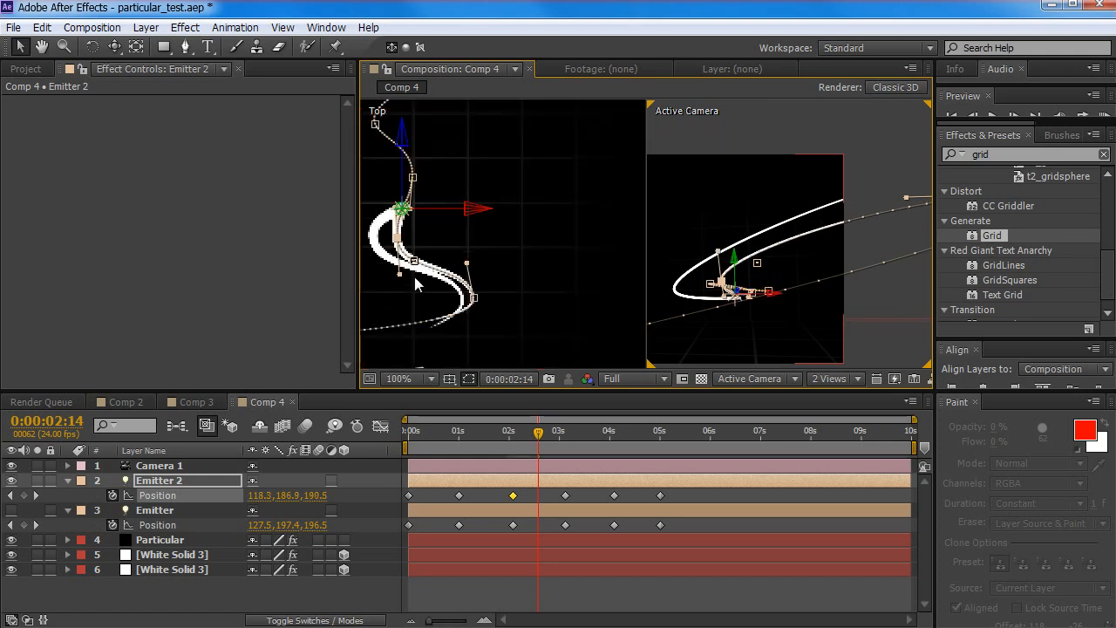
Fine-tune Emitter 2's 1- and 3-second path points in the Top view and scrub the streaks, ending at 0:00:02:07
drag(474, 298, 486, 295)
drag(449, 244, 577, 245)
drag(540, 178, 537, 181)
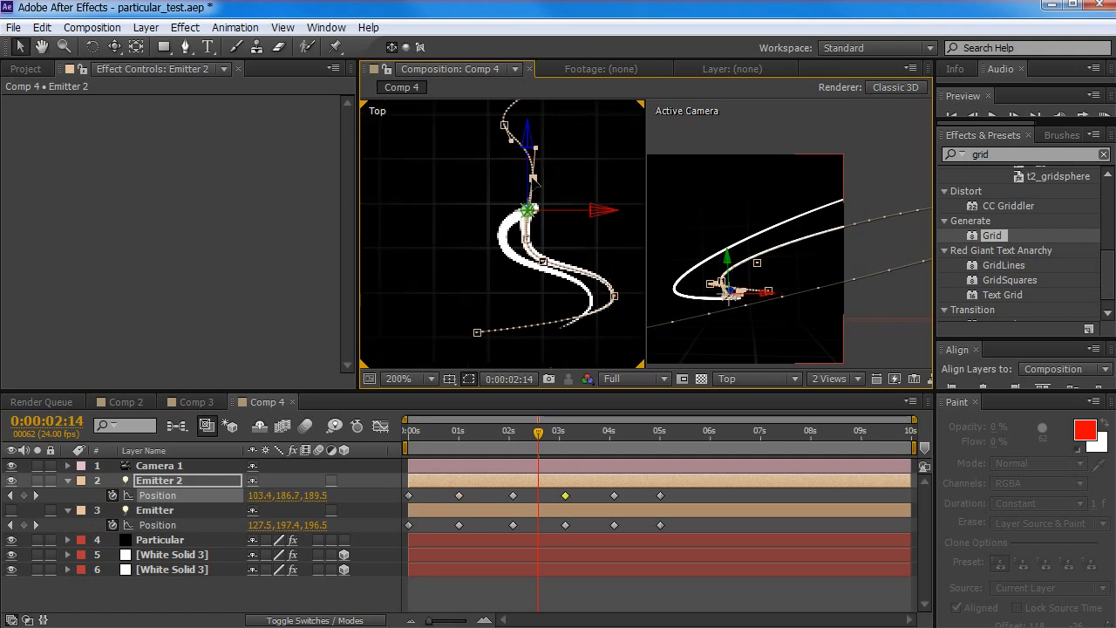
drag(552, 431, 521, 466)
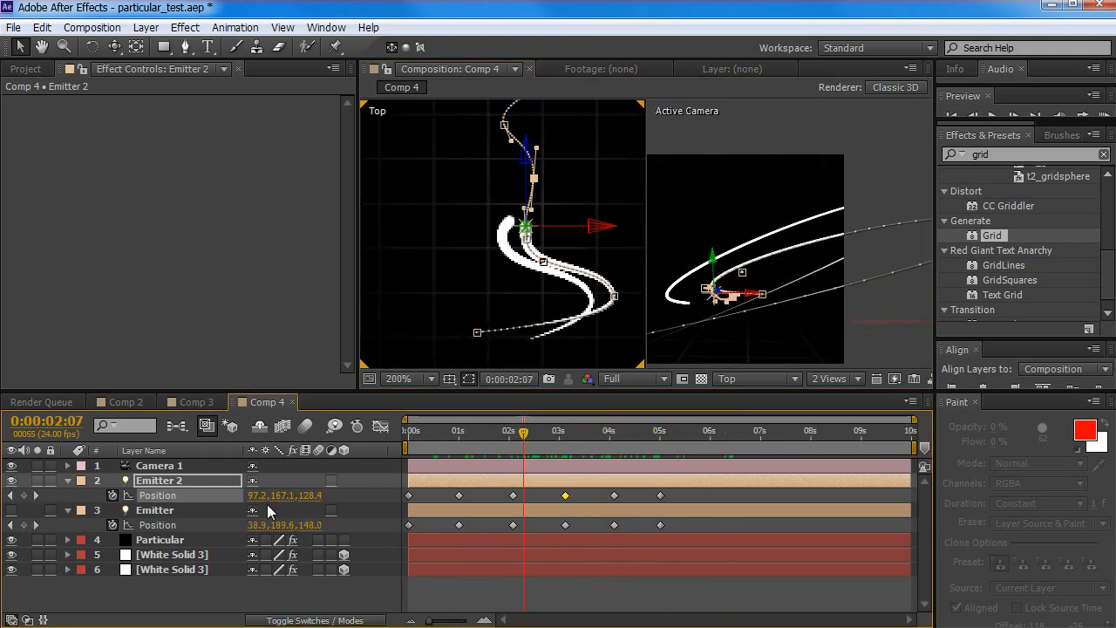
Duplicate Emitter 2 and reposition the copy's first two path points in the Top view to give it a different curve
click(169, 484)
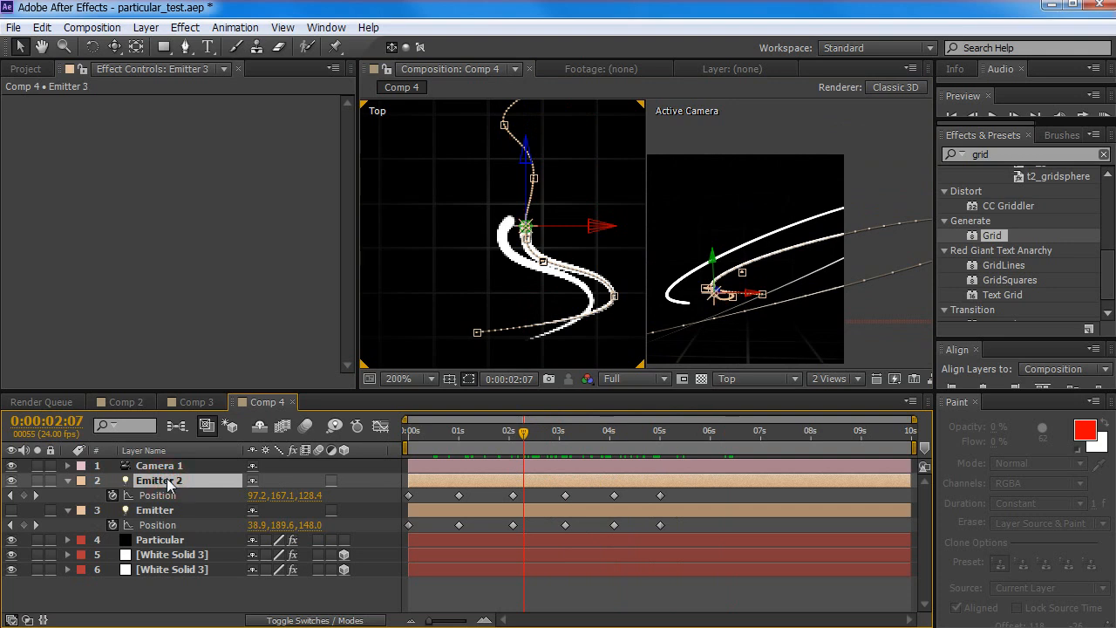
key(ctrl+d)
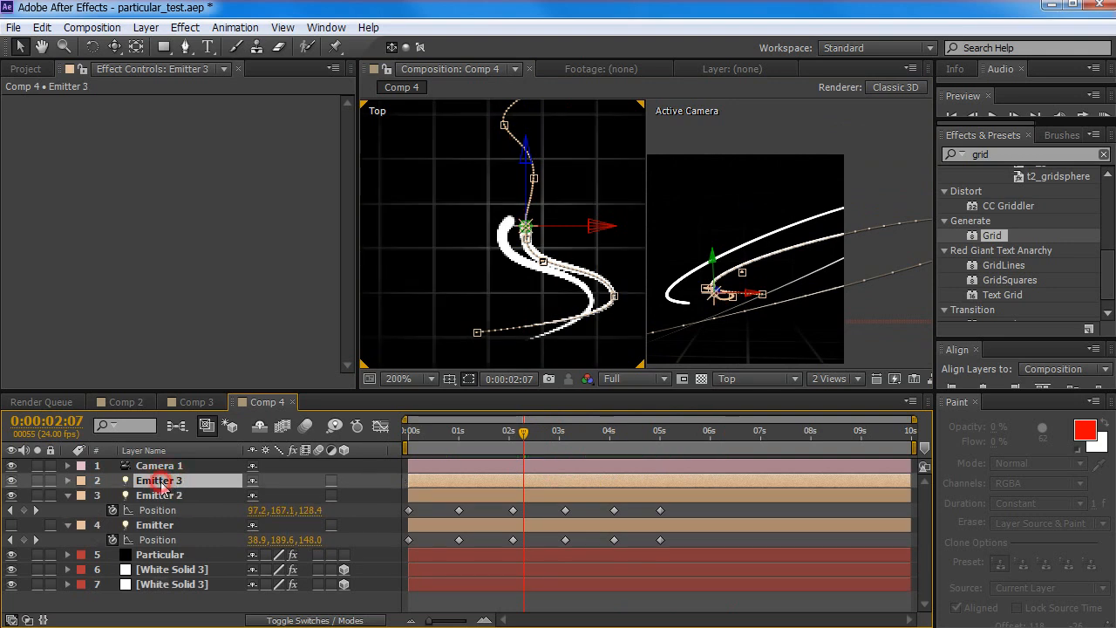
scroll(525, 233, down, 1)
drag(526, 219, 495, 258)
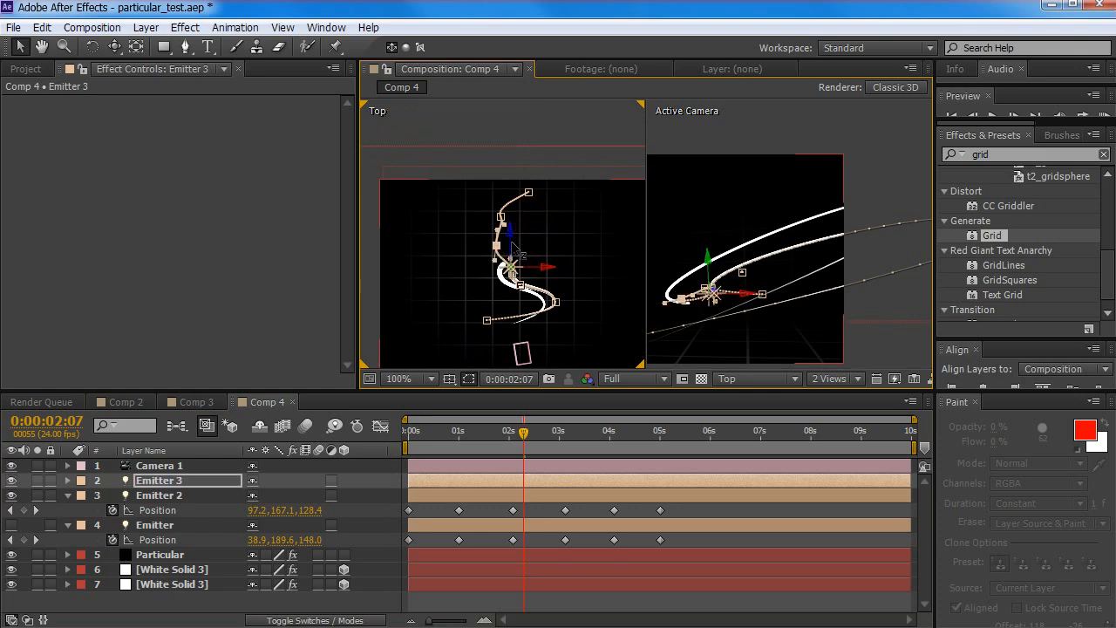
key(ctrl+z)
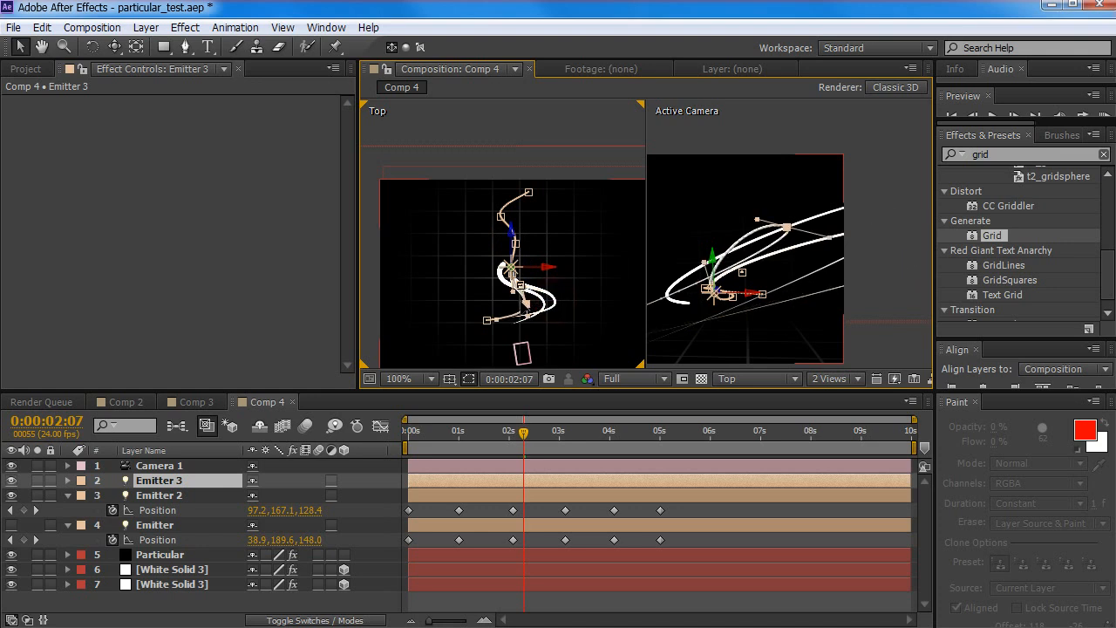
drag(512, 301, 500, 331)
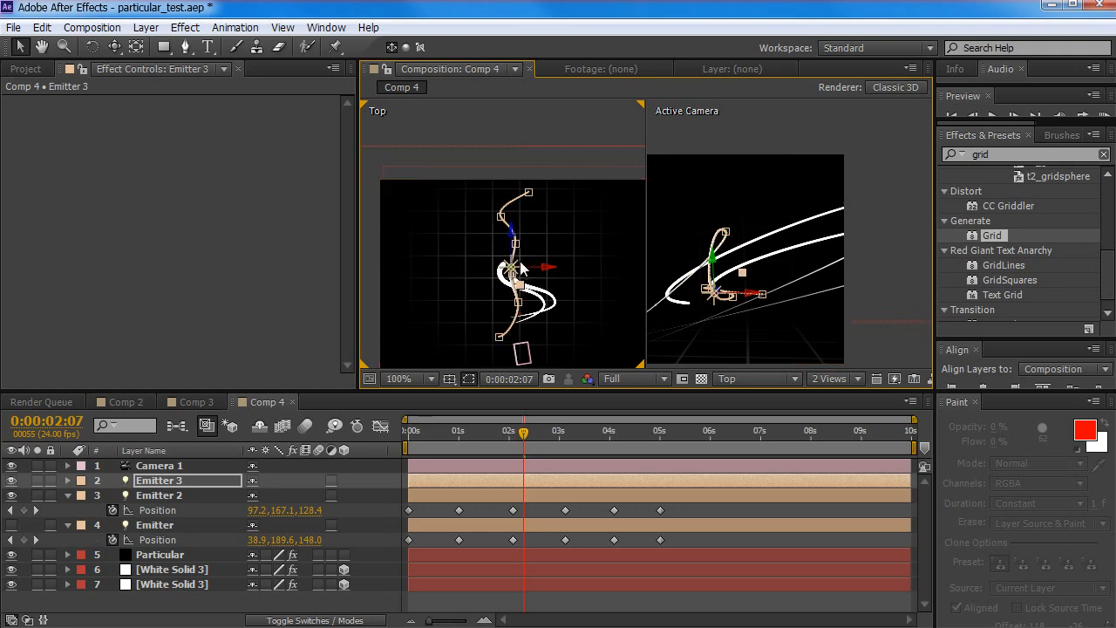
Move the current time to 0:00:02:13 and adjust Emitter 3's path at that time in the Top view
key(period)
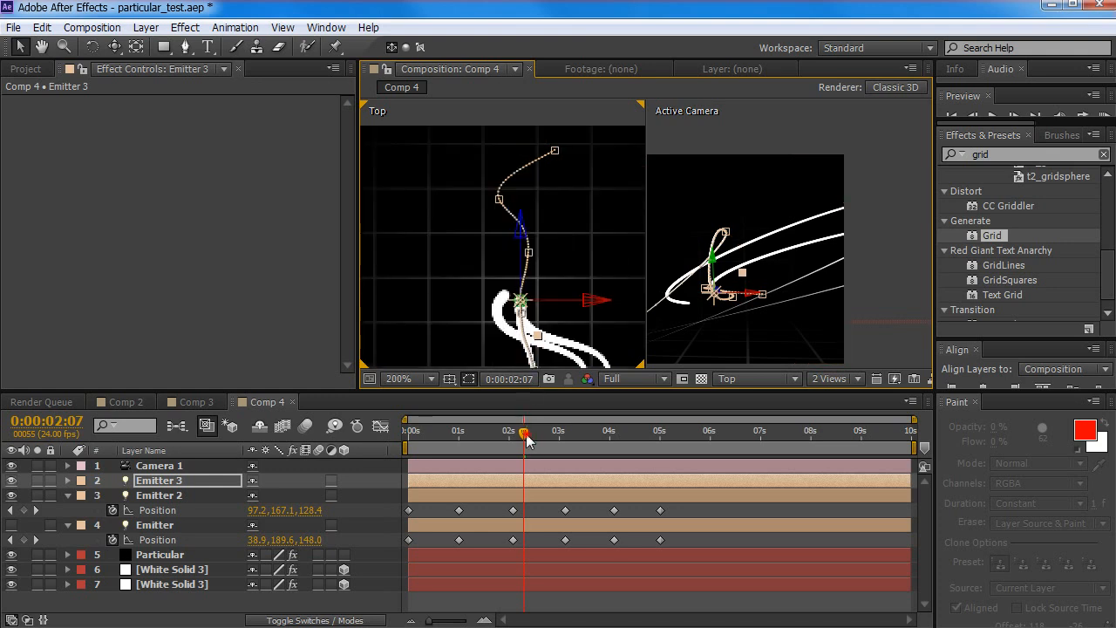
drag(527, 440, 536, 434)
drag(530, 310, 530, 253)
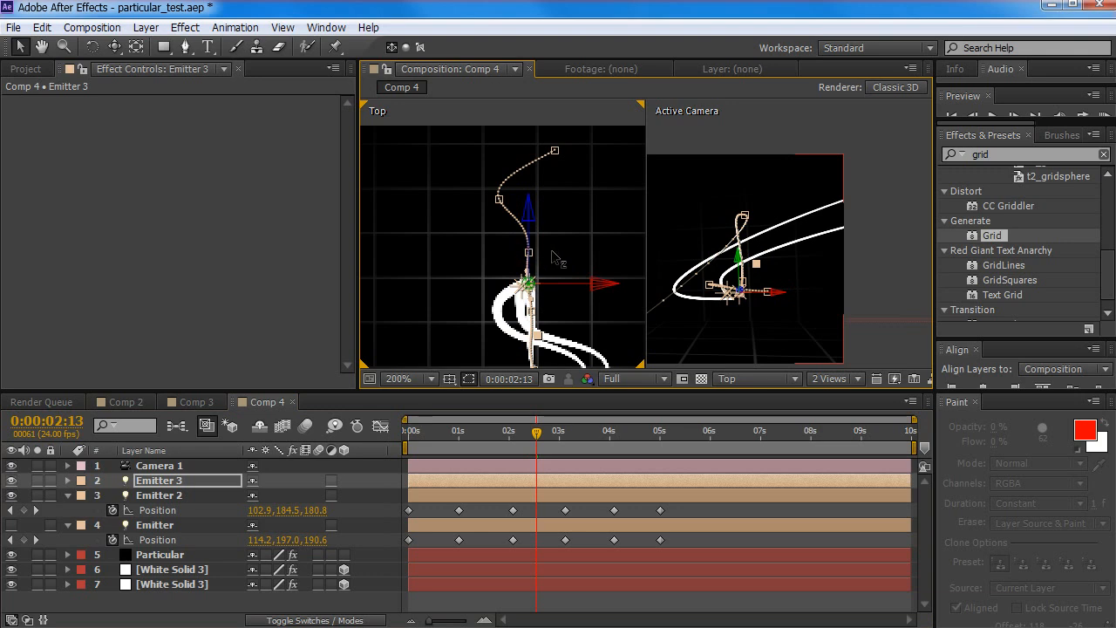
drag(537, 430, 620, 427)
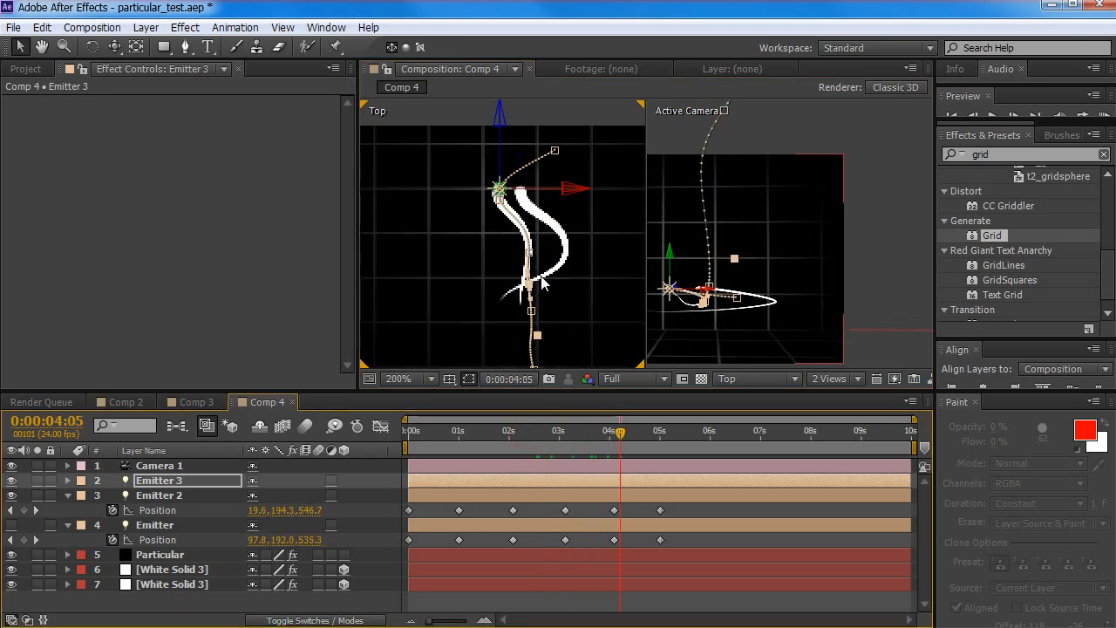
drag(529, 254, 484, 301)
key(h)
key(v)
drag(536, 236, 545, 210)
key(ctrl+z)
key(ctrl+z)
key(ctrl+z)
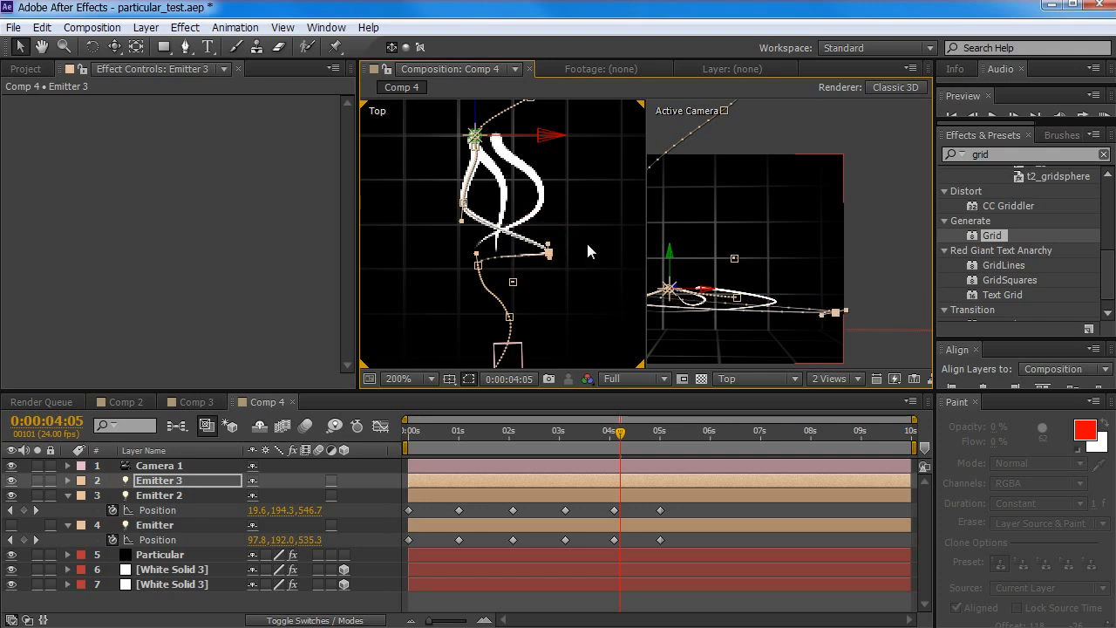
key(ctrl+z)
key(ctrl+z)
key(ctrl+z)
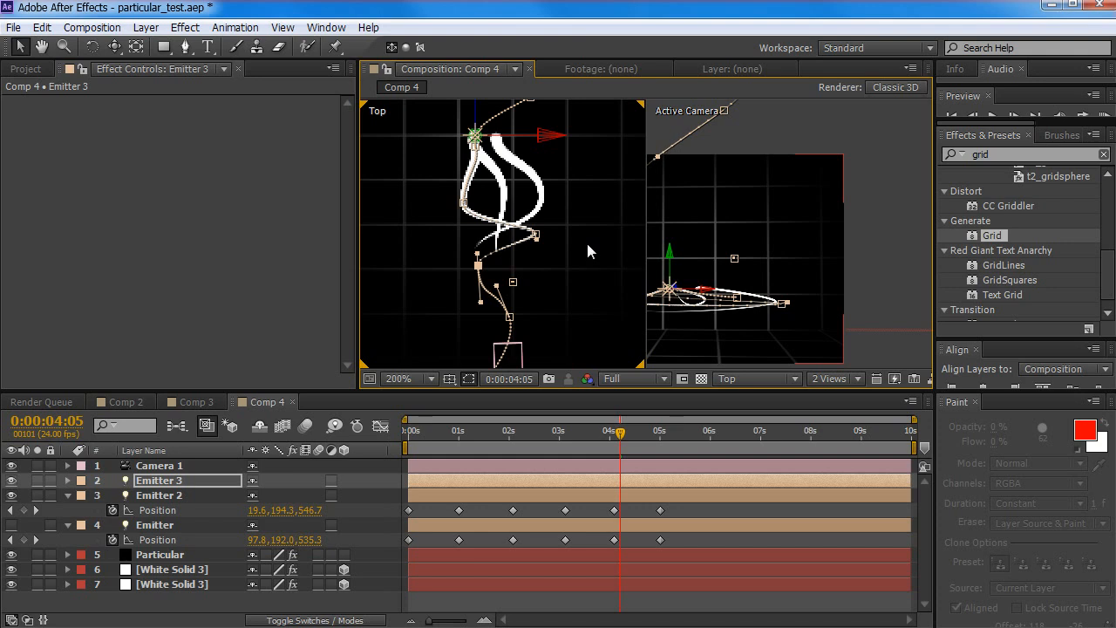
key(ctrl+z)
key(ctrl+z)
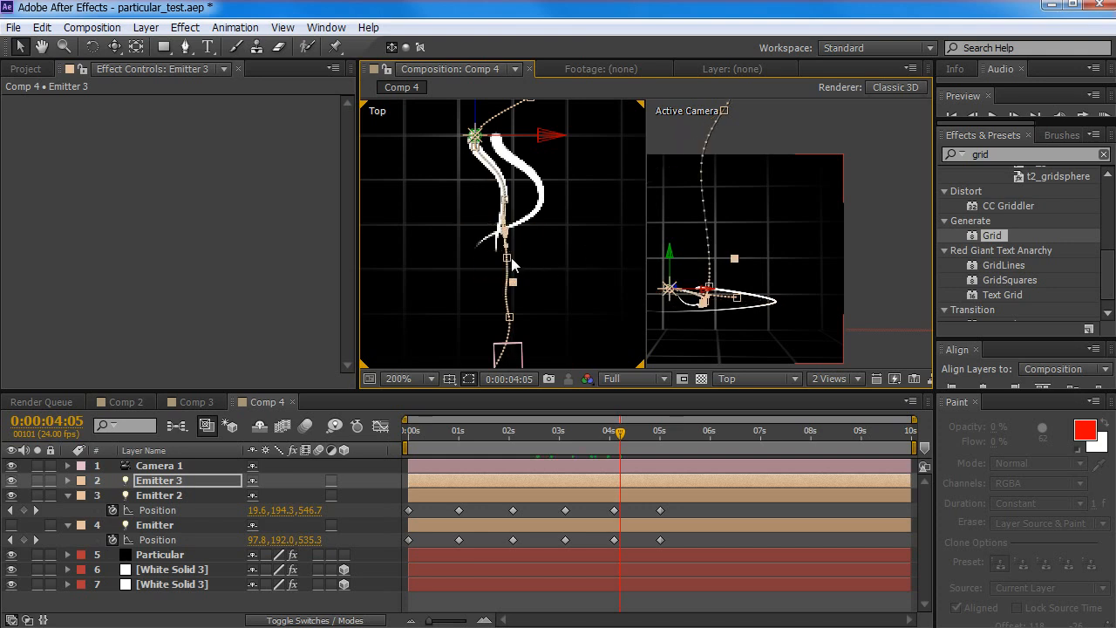
key(ctrl+z)
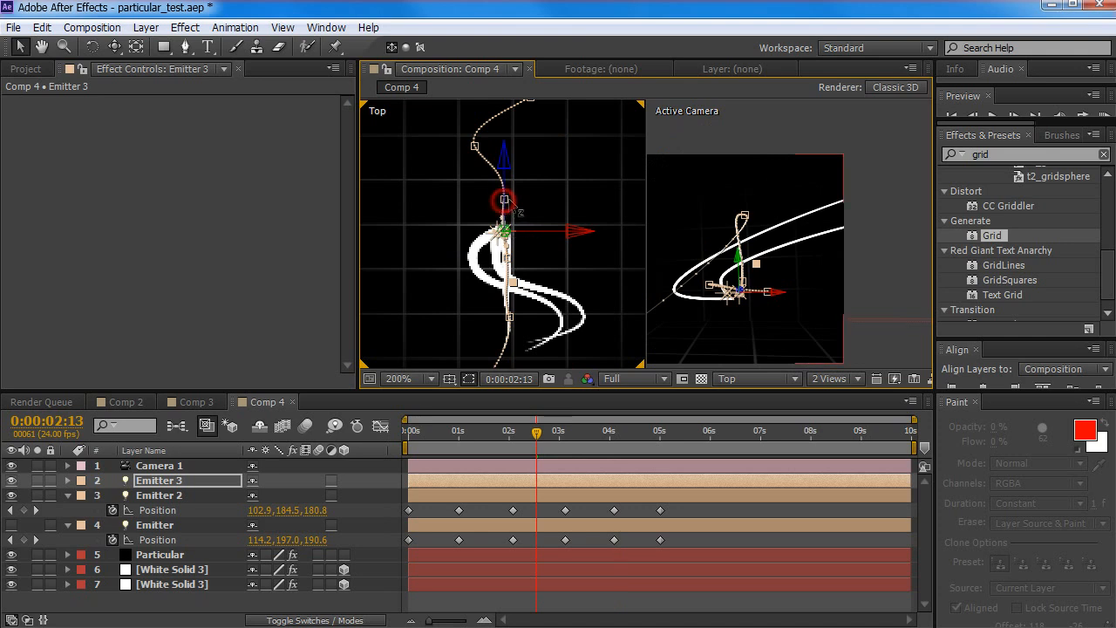
Move Emitter 3's 2-second path point left and its 1-second point slightly right in the Top view
click(506, 199)
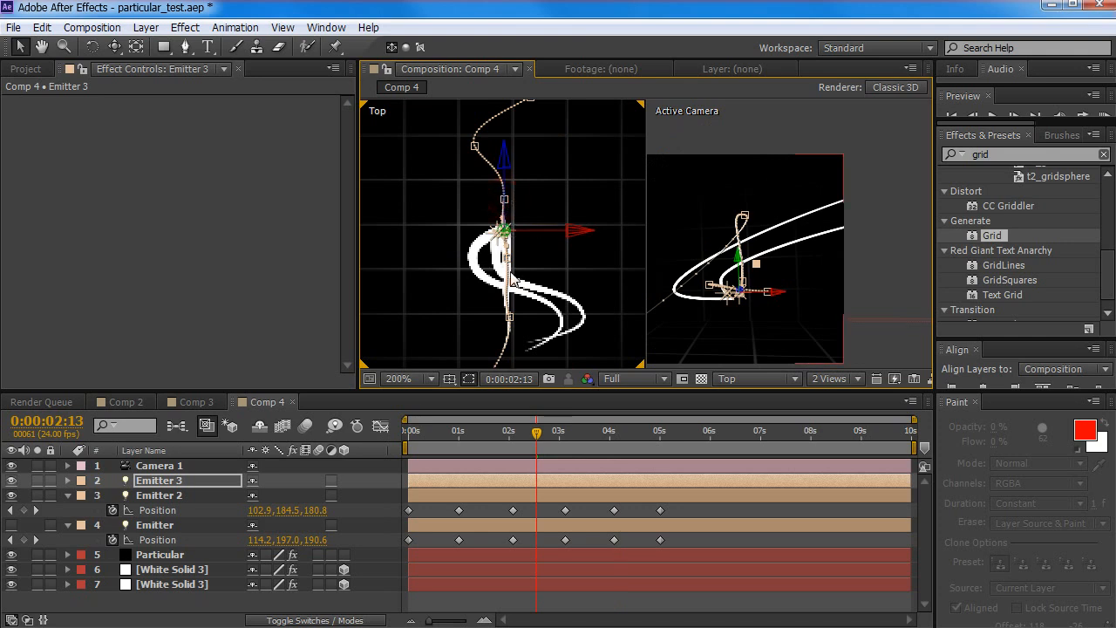
drag(507, 258, 485, 259)
drag(509, 318, 513, 316)
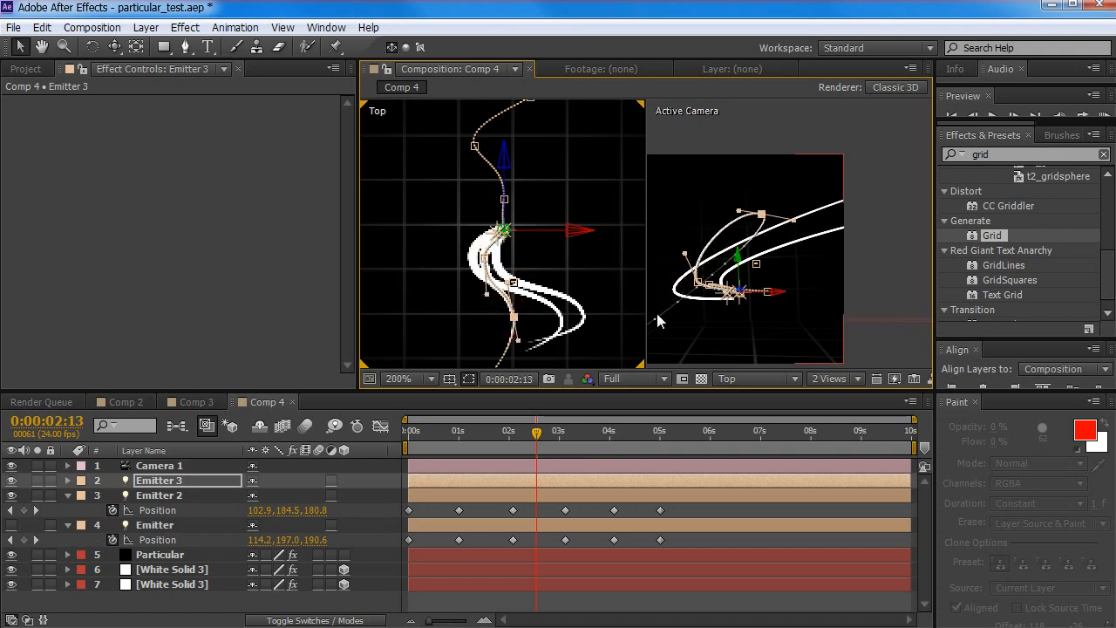
Widen the composition viewer by narrowing the Effect Controls area and recentre the streaks in both views
key(h)
drag(743, 281, 796, 279)
key(v)
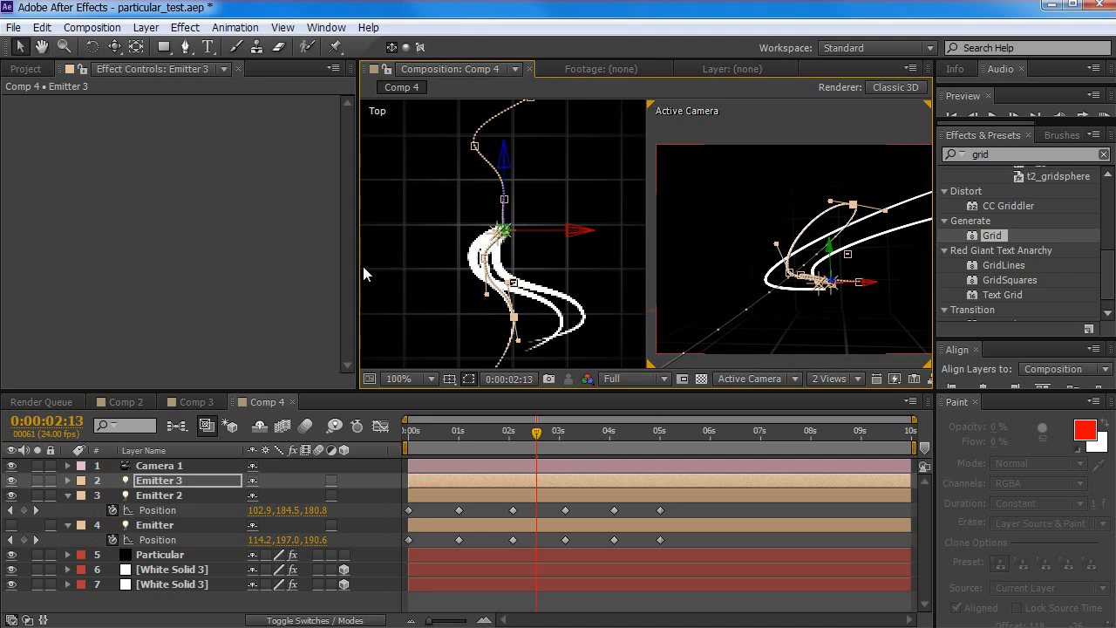
drag(357, 268, 179, 272)
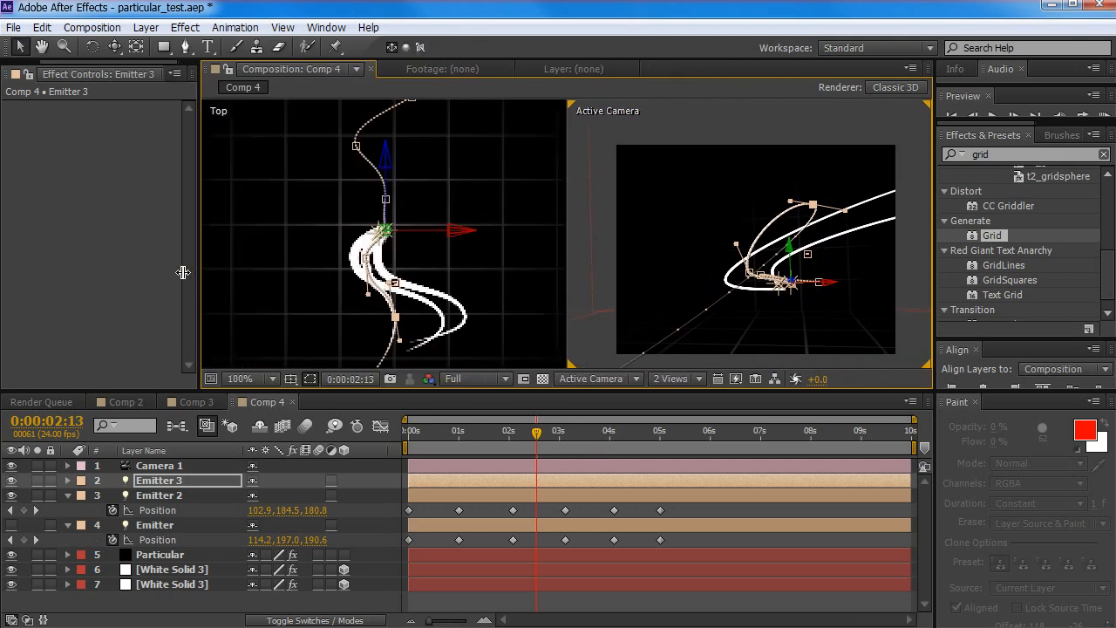
key(h)
drag(299, 277, 310, 248)
key(v)
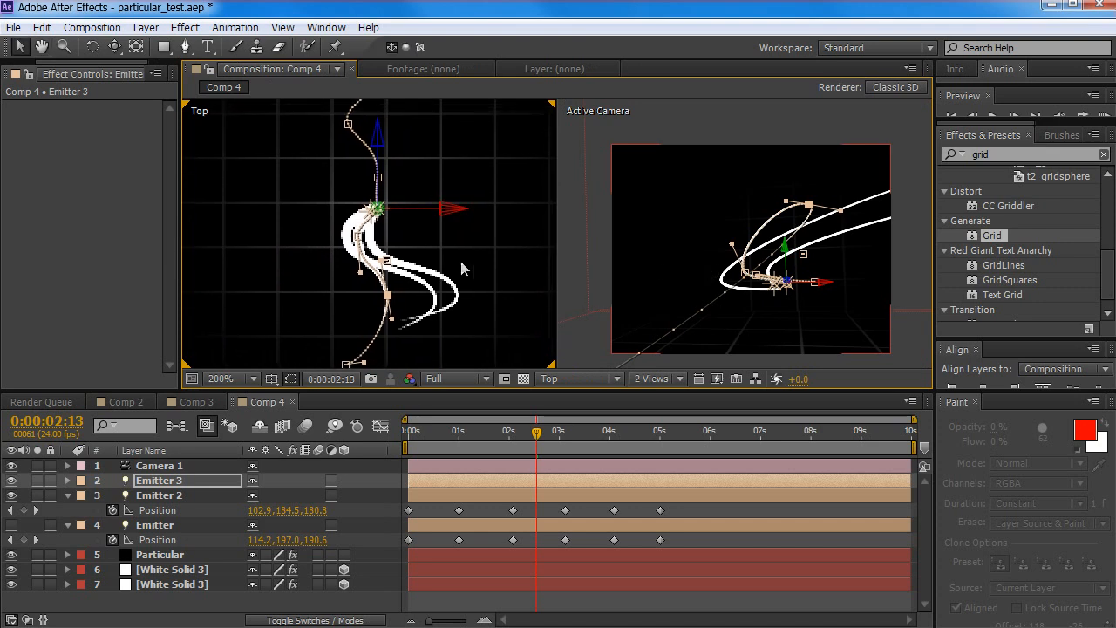
Shift Emitter 3's last path point slightly left in the Top view and enlarge the Active Camera view around the streaks
key(comma)
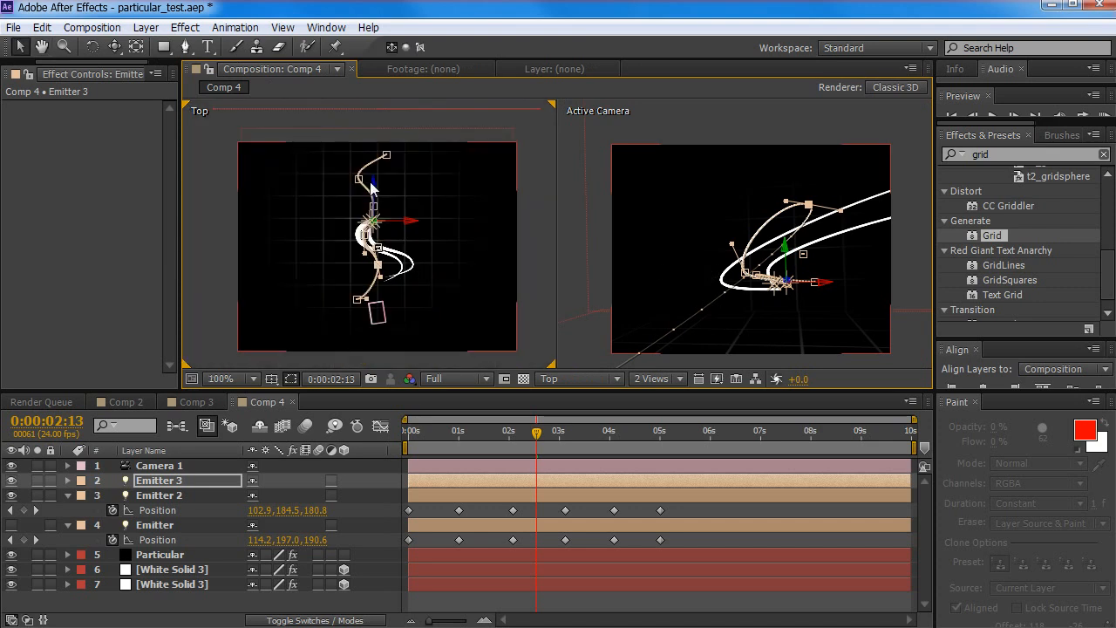
drag(386, 153, 378, 155)
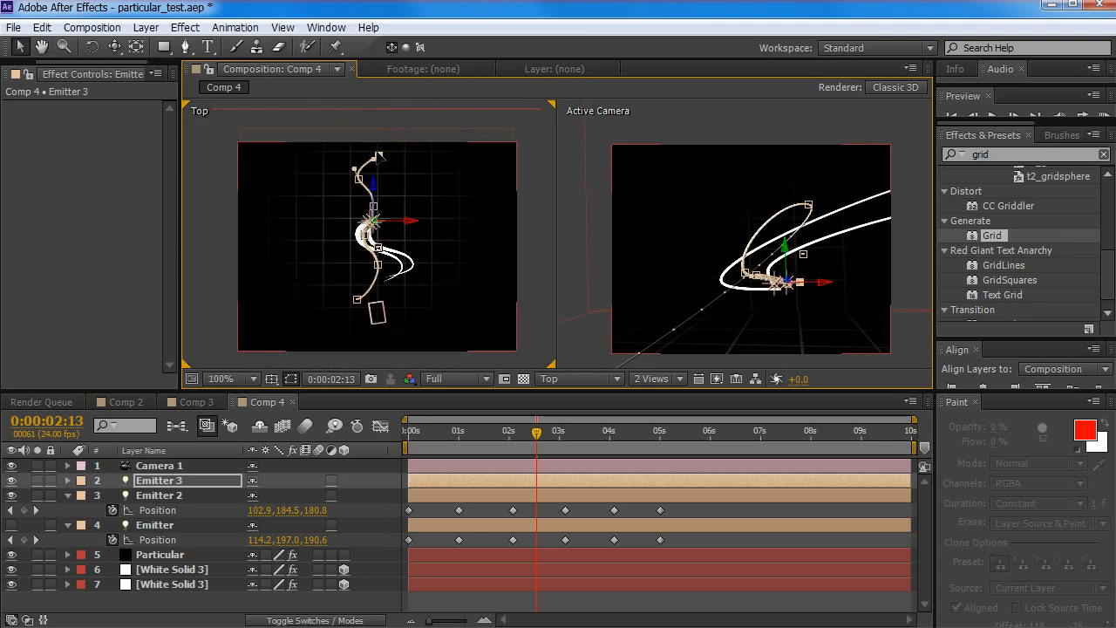
scroll(743, 310, up, 1)
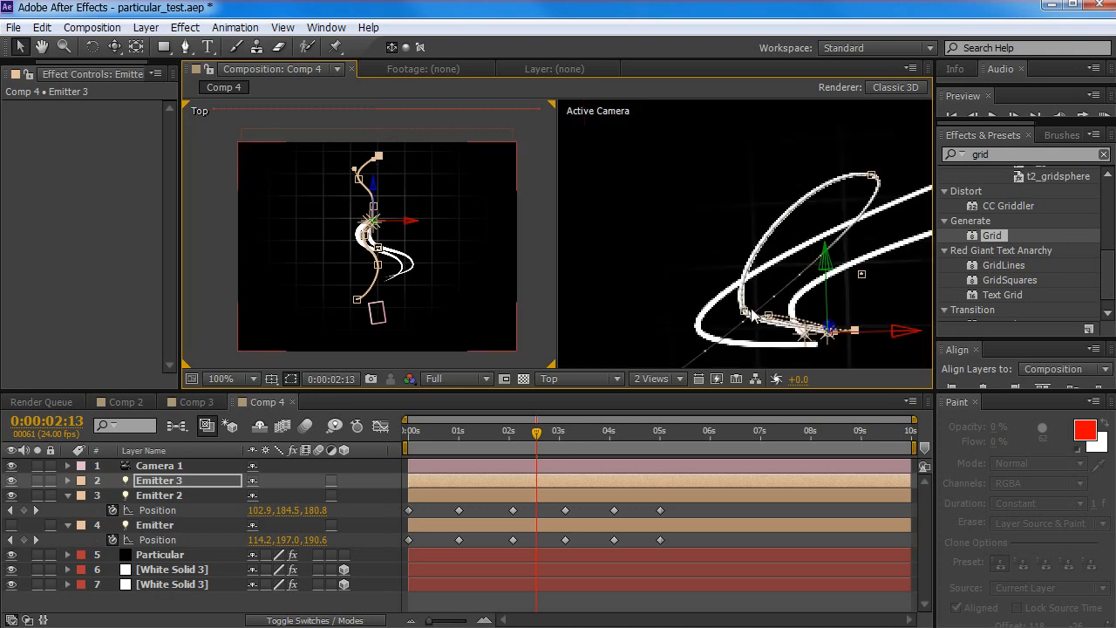
Recentre the Active Camera view on the streaks and shift Emitter 3's lower path point slightly up and to the left
key(space)
drag(823, 301, 724, 274)
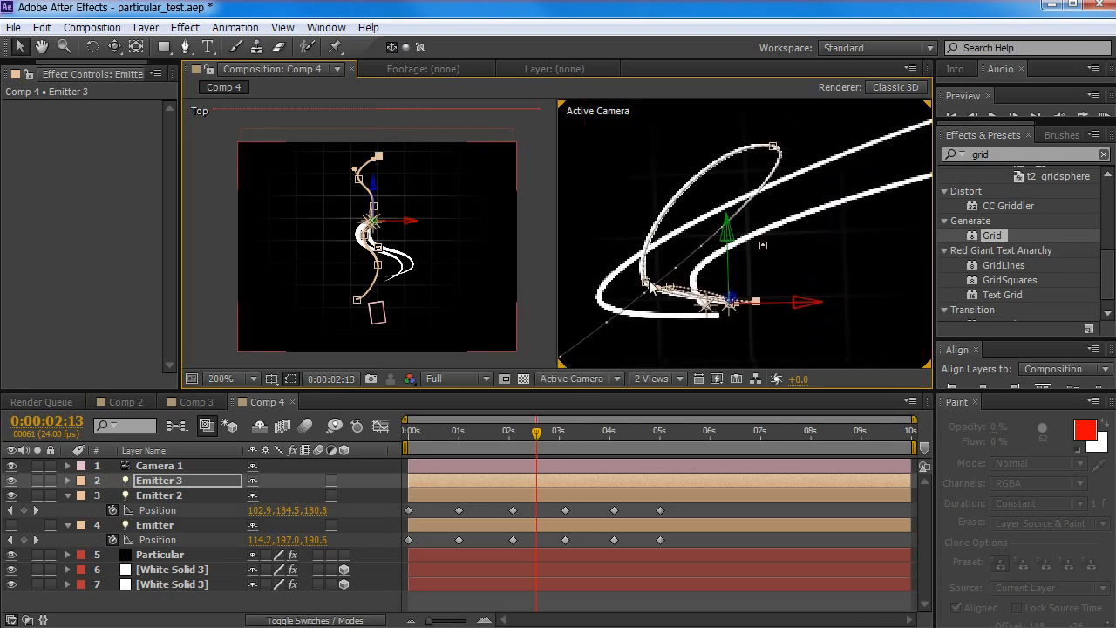
drag(646, 281, 638, 278)
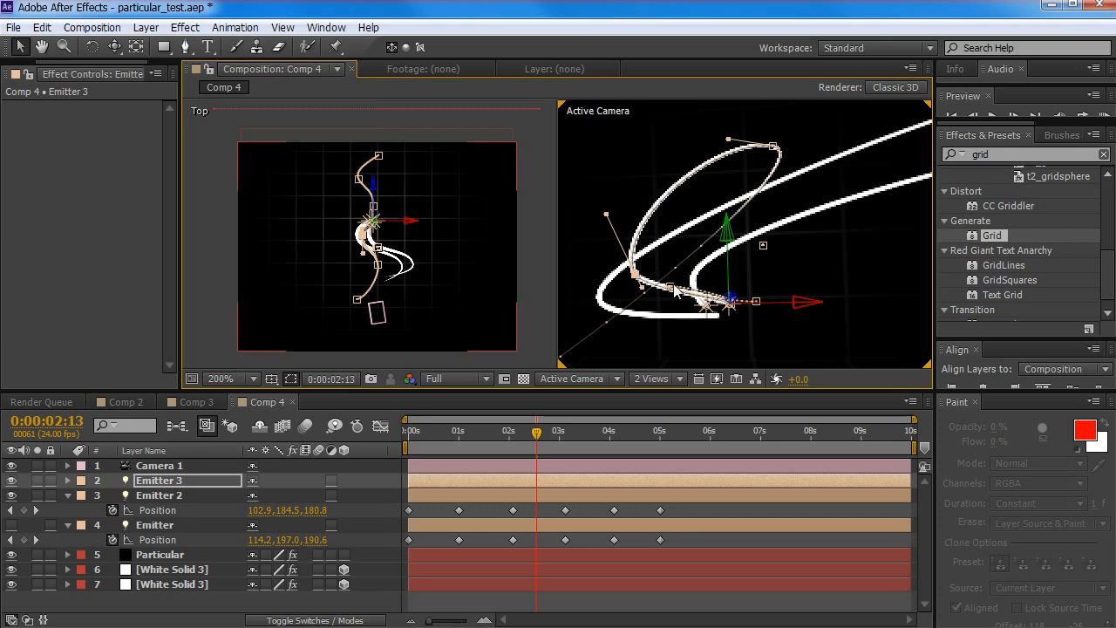
At 0:00:00:00, lower Emitter 3's starting point along its Y axis in the Active Camera view
drag(536, 432, 408, 430)
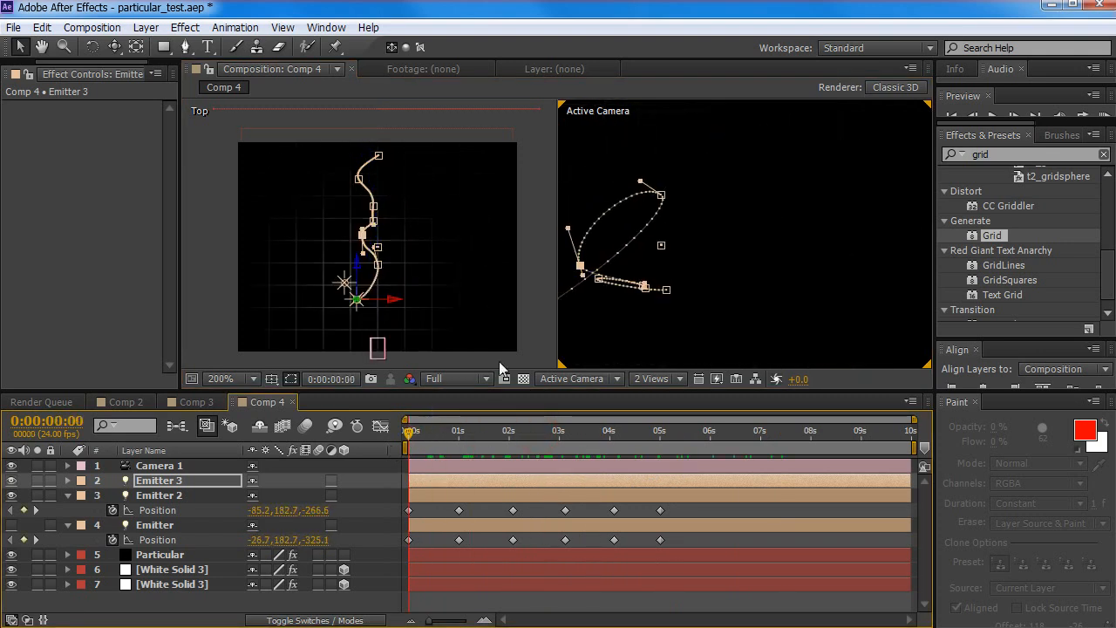
key(h)
drag(630, 316, 784, 290)
key(v)
click(435, 495)
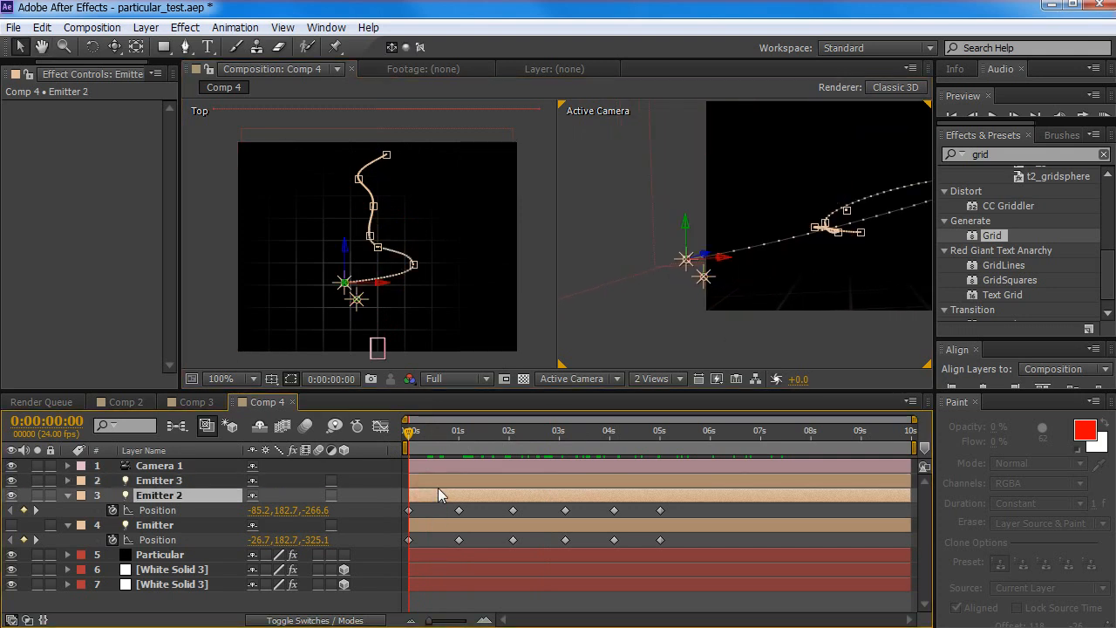
click(439, 488)
click(439, 481)
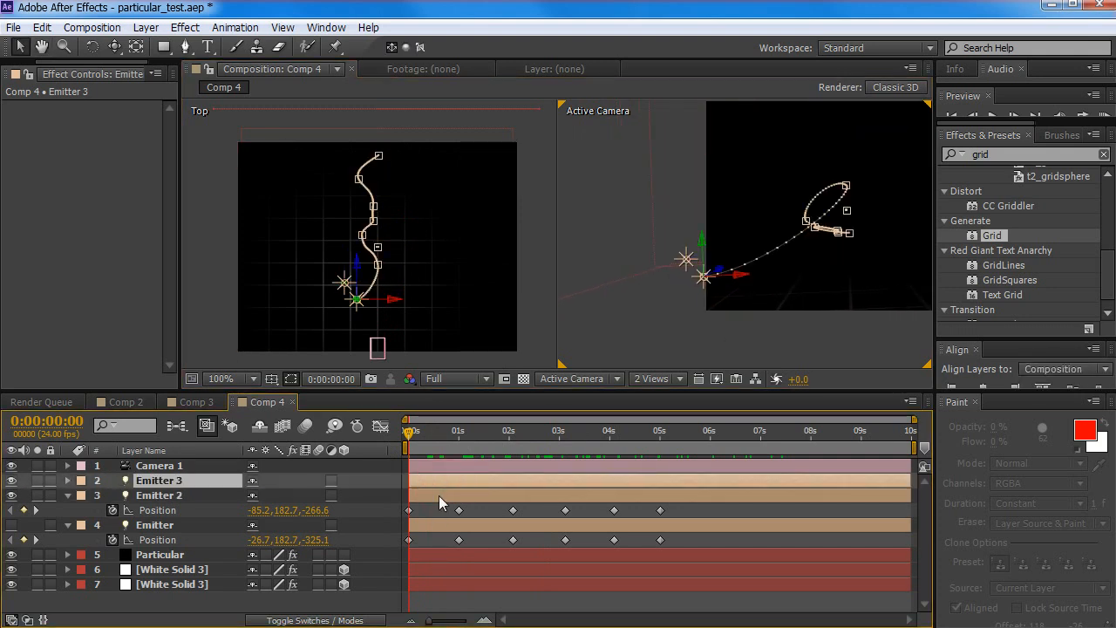
click(439, 495)
click(439, 527)
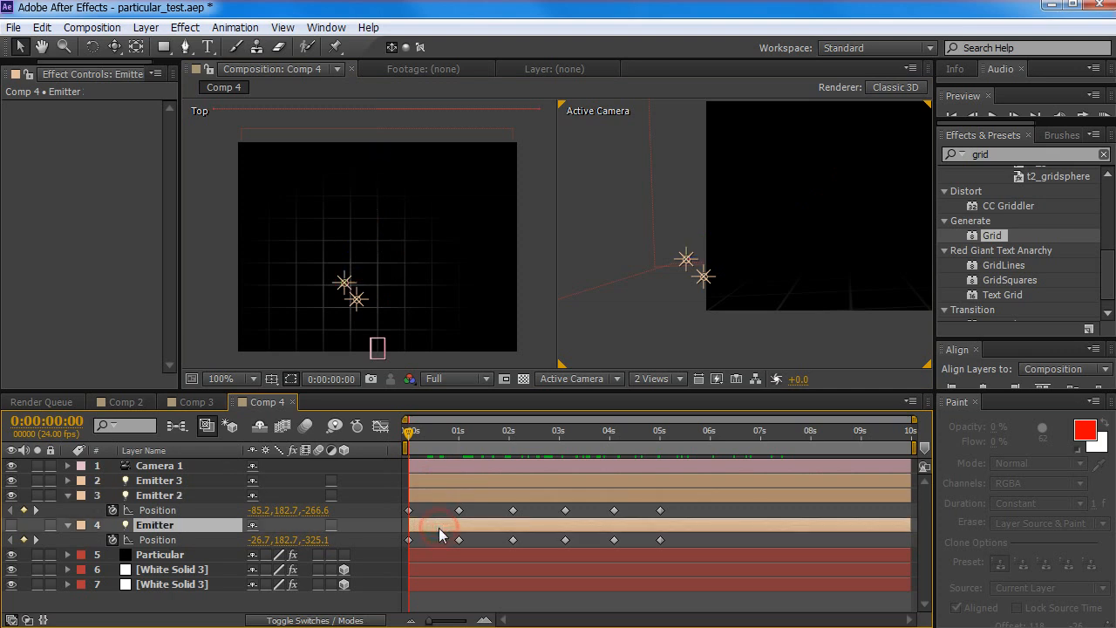
click(441, 495)
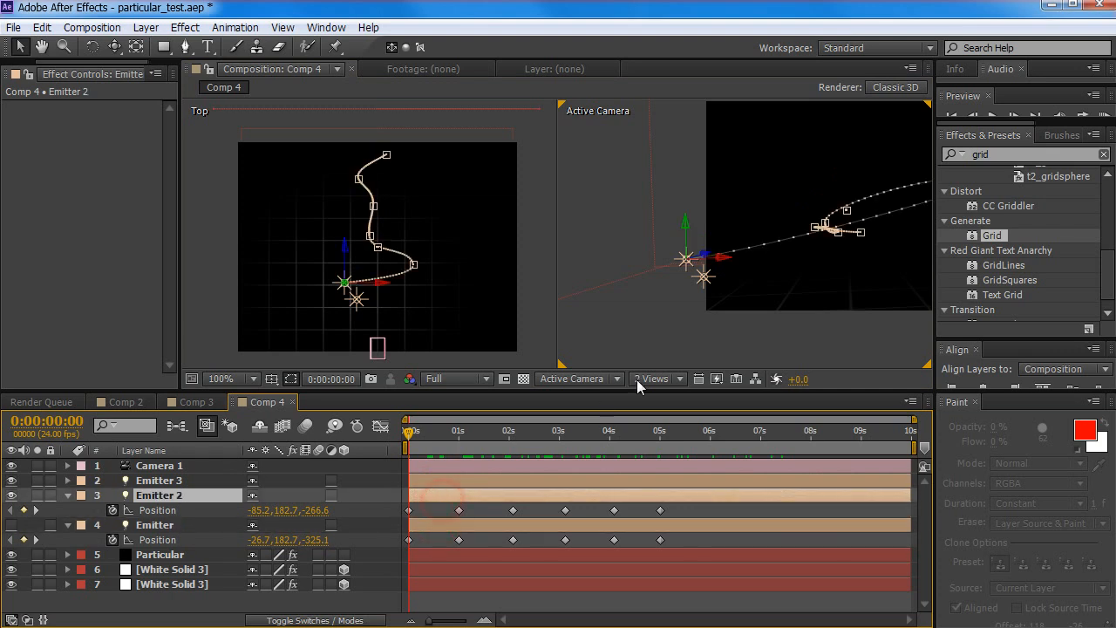
click(705, 278)
drag(704, 243, 706, 293)
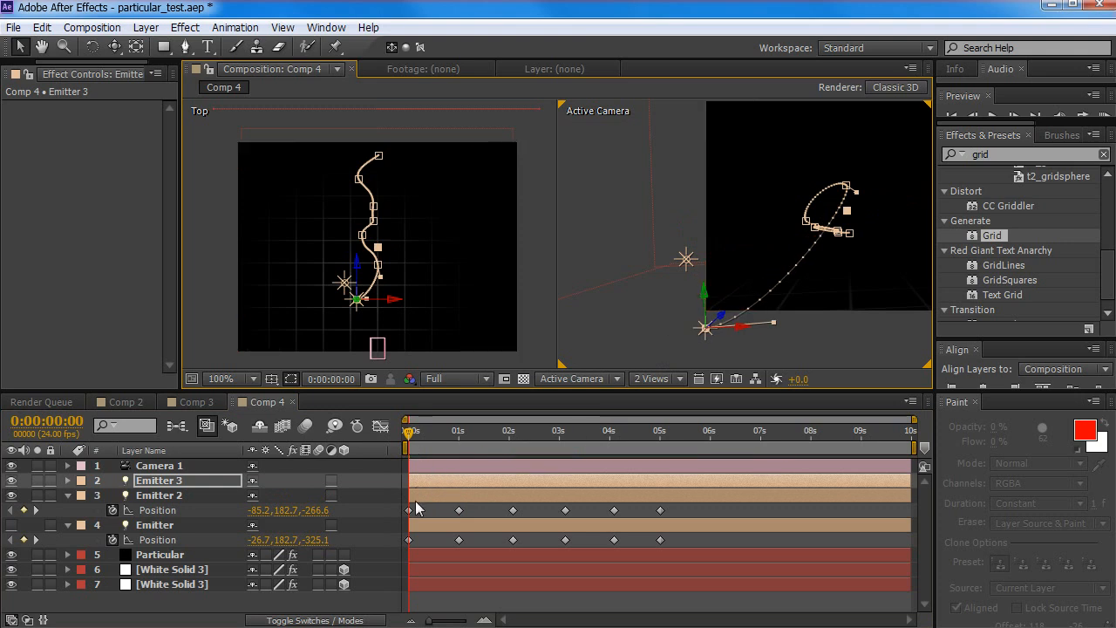
Raise Emitter 2's starting point to a Y position of 126.7 in the Active Camera view and RAM-preview the streaks
click(418, 494)
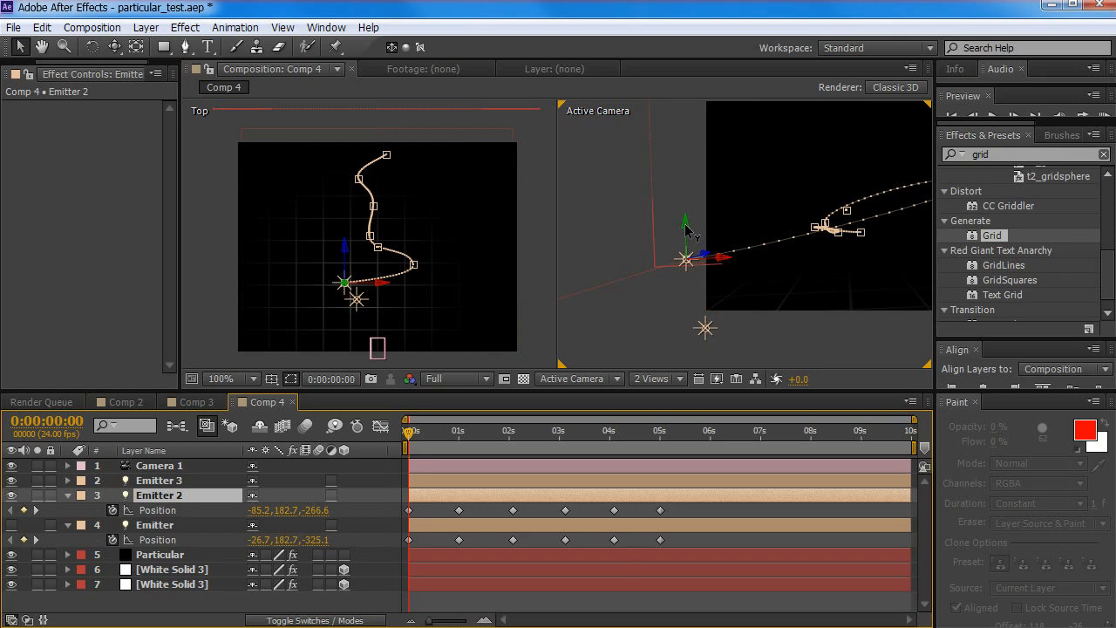
drag(686, 228, 684, 178)
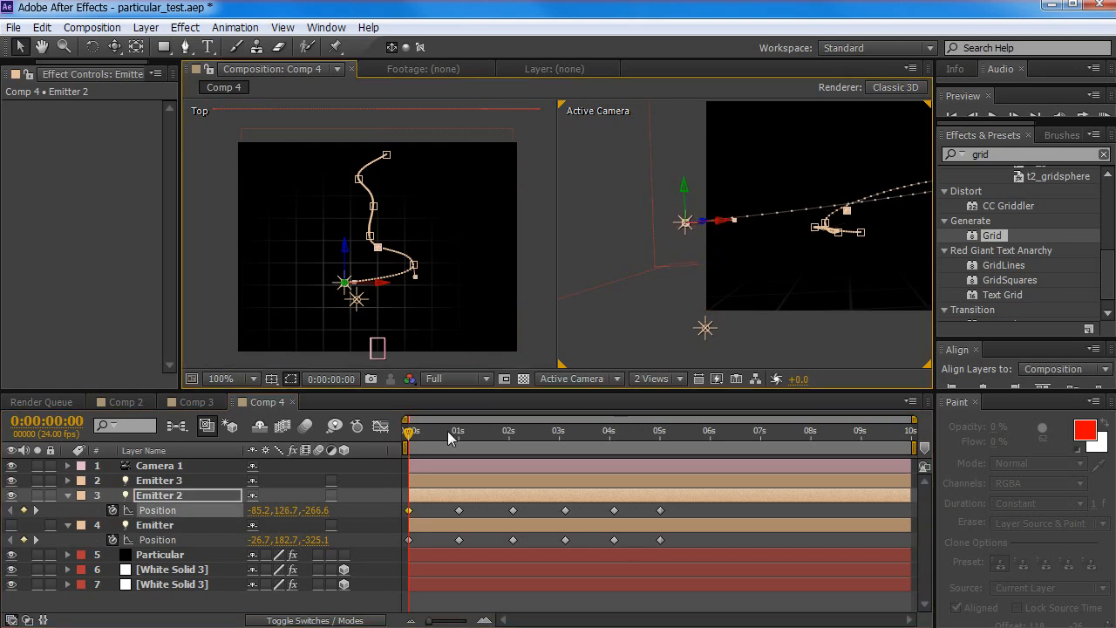
drag(412, 433, 460, 446)
key(h)
drag(855, 267, 761, 266)
key(v)
key(KP_0)
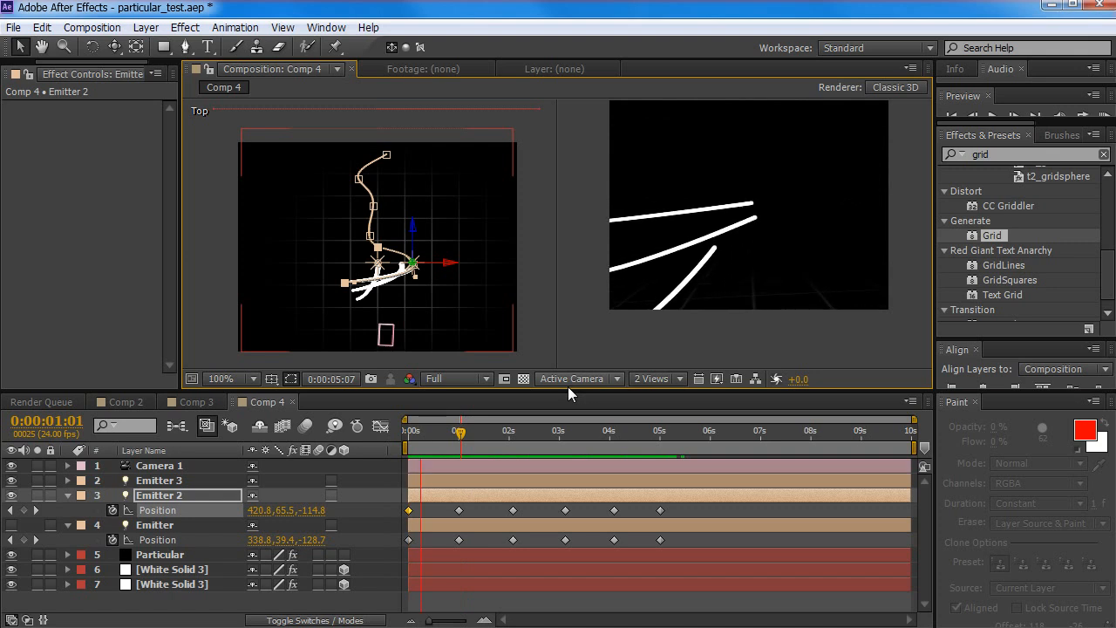
key(space)
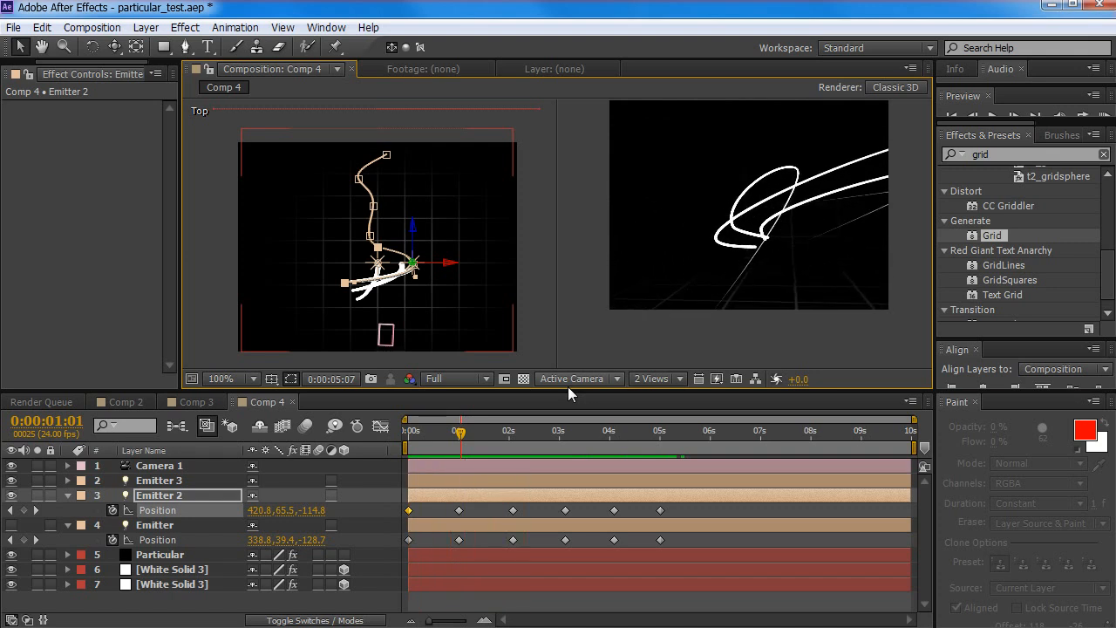
Hide the Emitter 3 and Emitter 2 light layers and scrub to 0:00:02:10 to inspect the streaks
drag(464, 434, 572, 434)
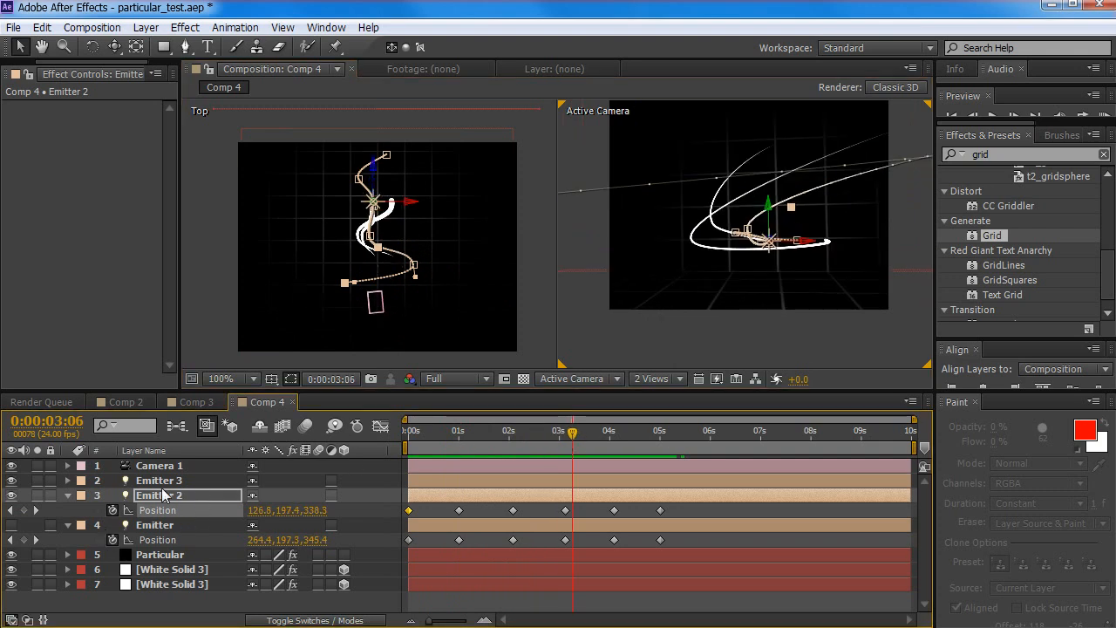
ctrl+click(161, 481)
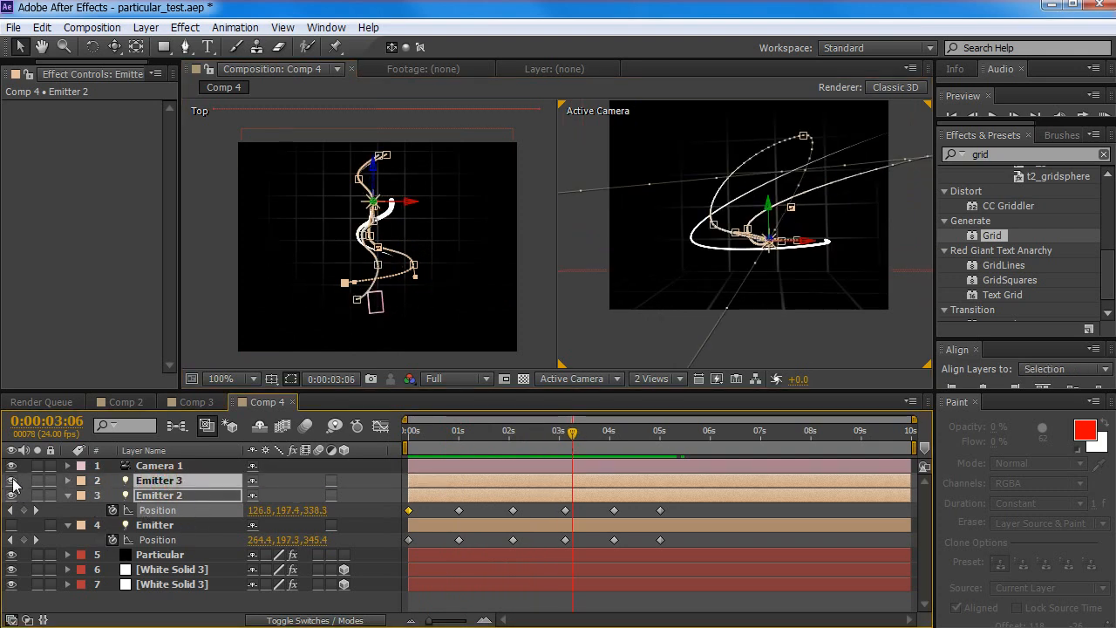
drag(12, 481, 12, 496)
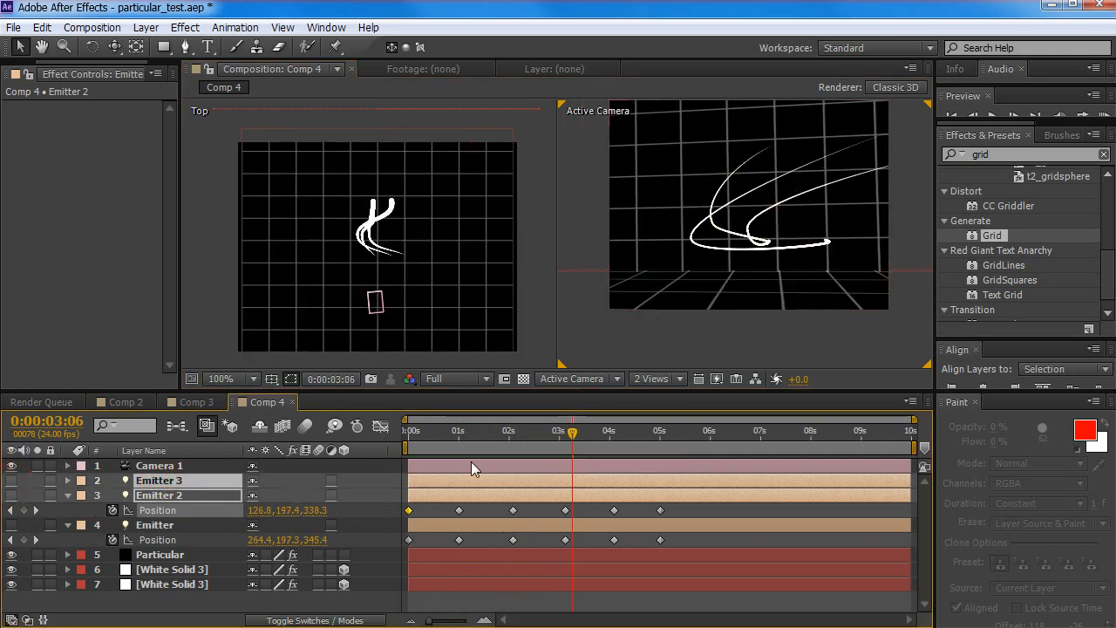
drag(458, 433, 529, 436)
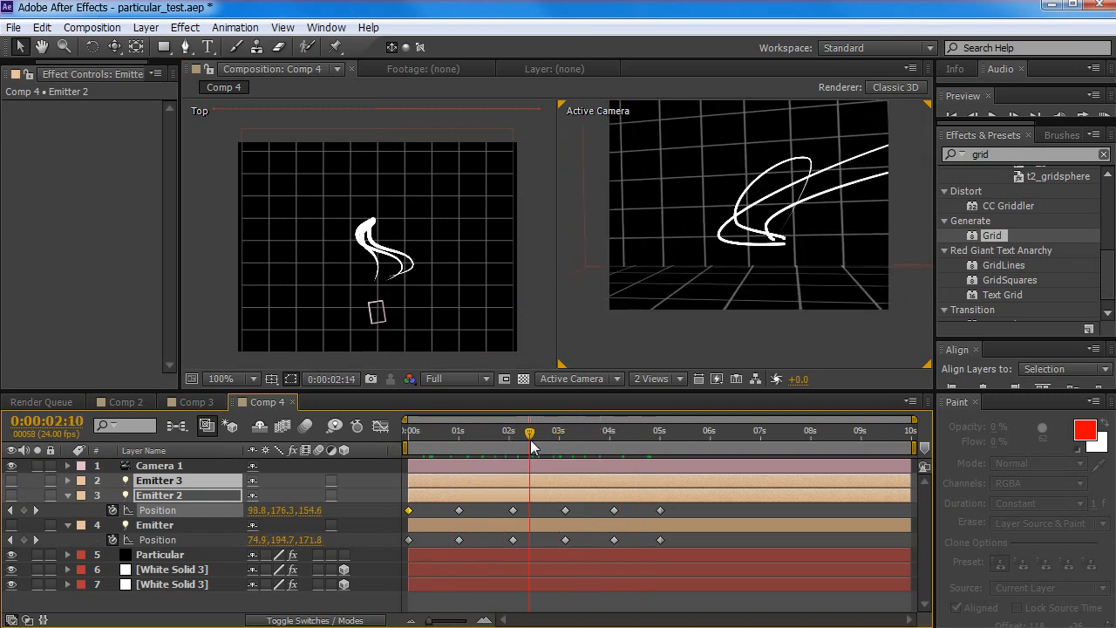
Reveal Emitter 3's Position keyframes and delete the extra one between 2 and 3 seconds
click(156, 527)
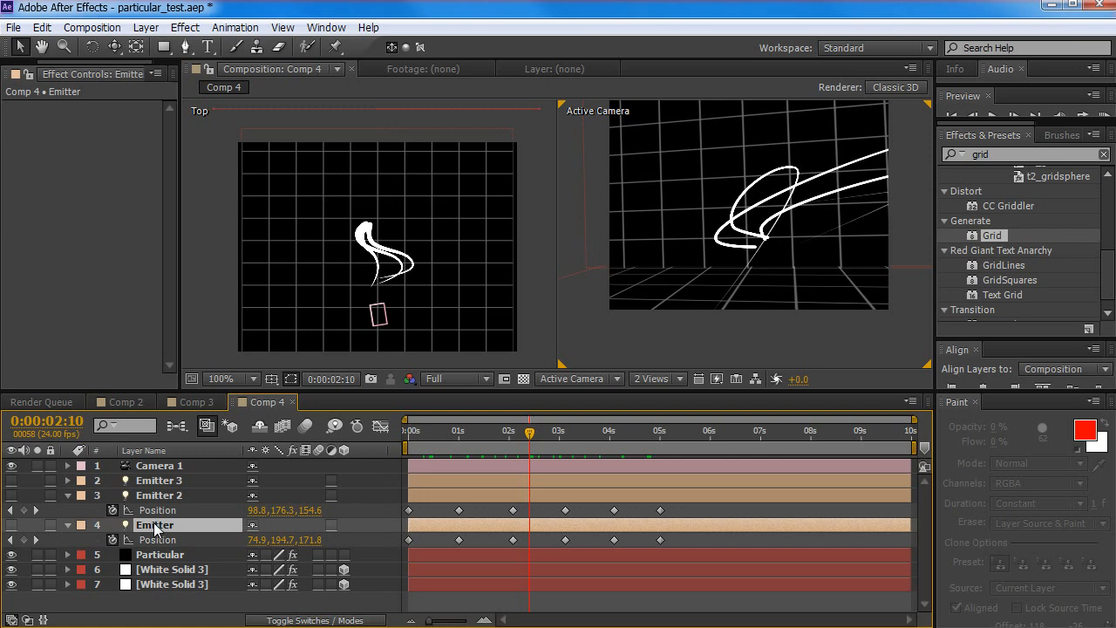
click(154, 480)
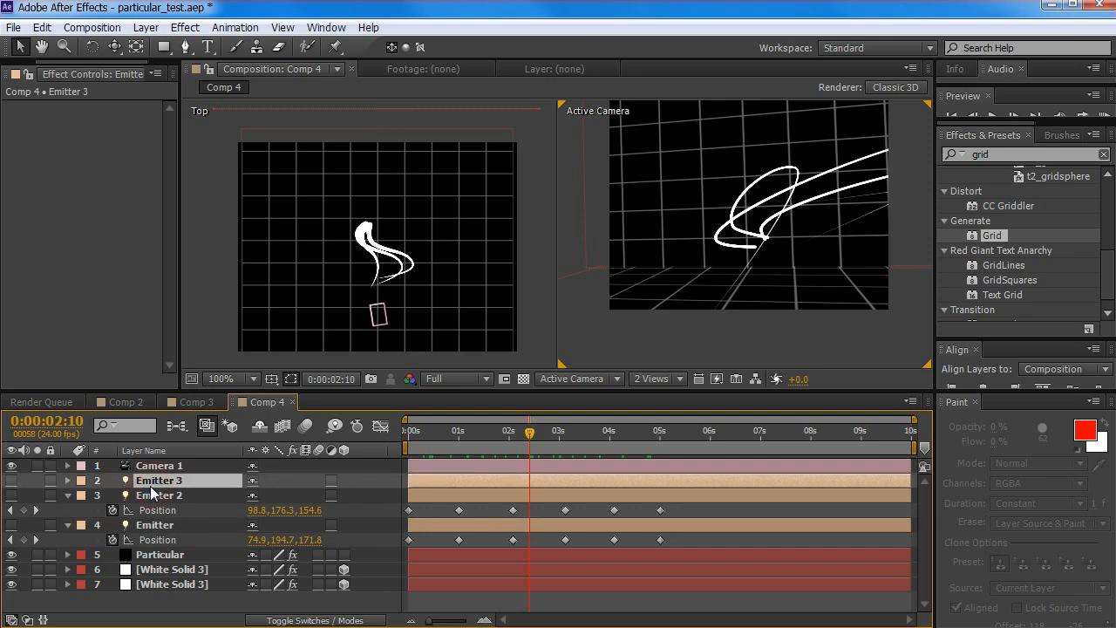
key(p)
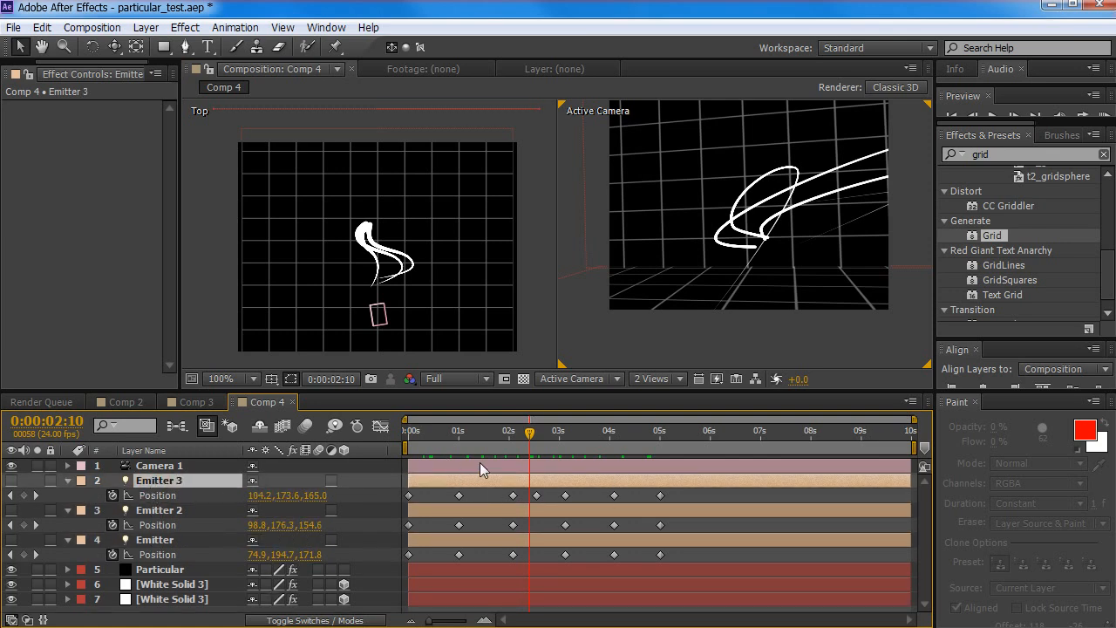
click(536, 494)
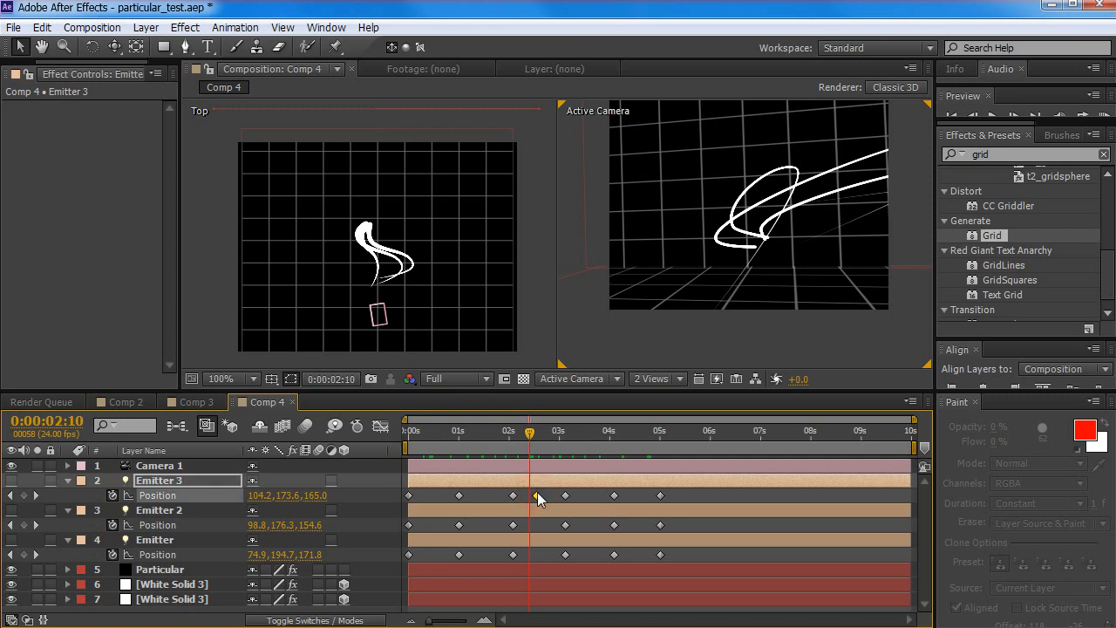
key(Delete)
Move the current time to 0:00:01:00 and show only the Active Camera in a single, recentred view
drag(540, 439, 458, 436)
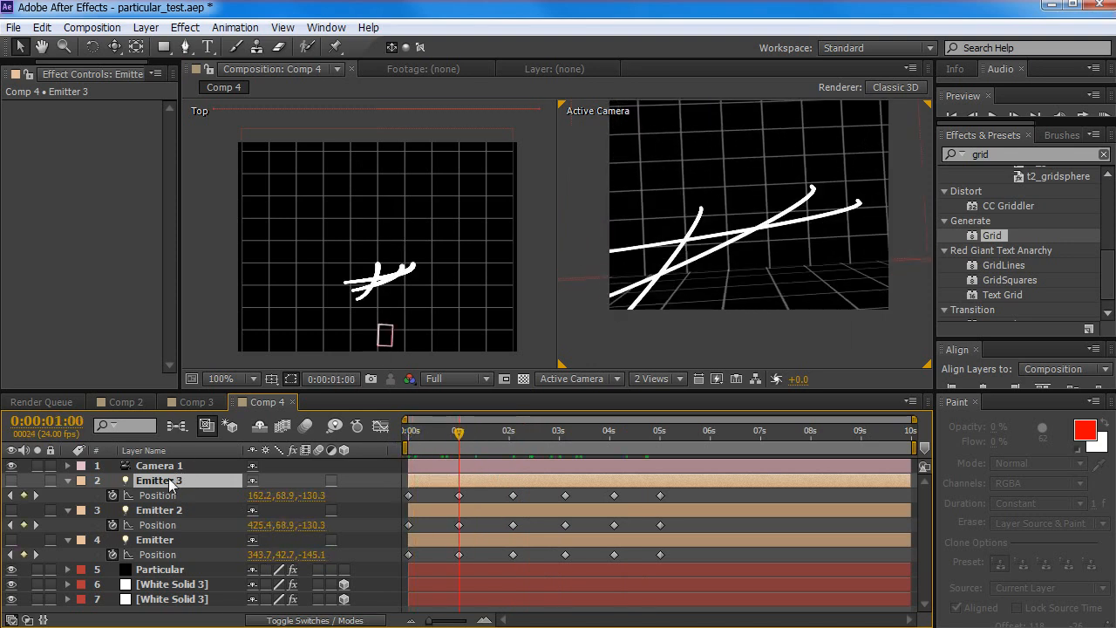
click(670, 379)
click(663, 400)
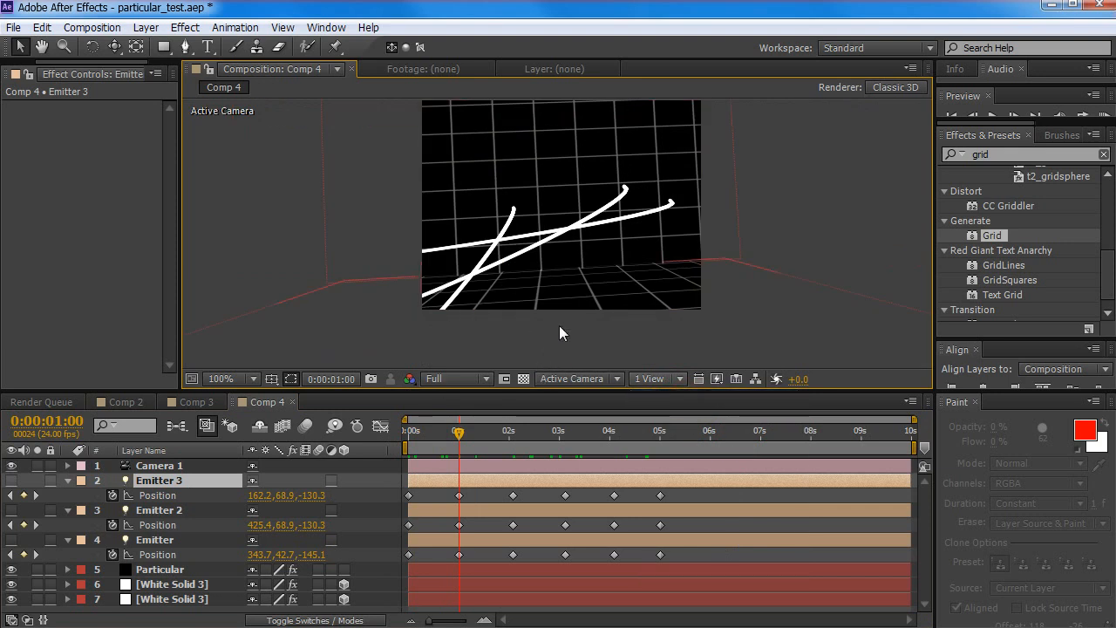
scroll(560, 327, up, 1)
scroll(559, 327, down, 1)
key(space)
mouse_move(602, 252)
mouse_down()
mouse_move(586, 279)
mouse_move(586, 263)
mouse_up()
Add the expression wiggle(.5, 20); to Emitter 3's Position and preview the motion
alt+click(113, 495)
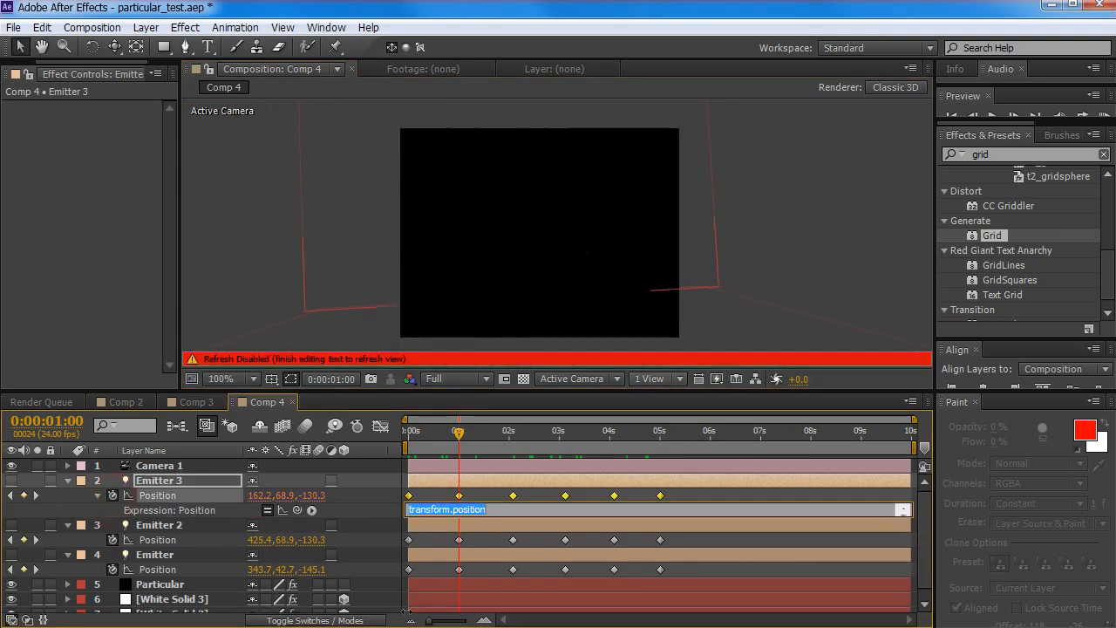
text(wiggle(.5, 20);)
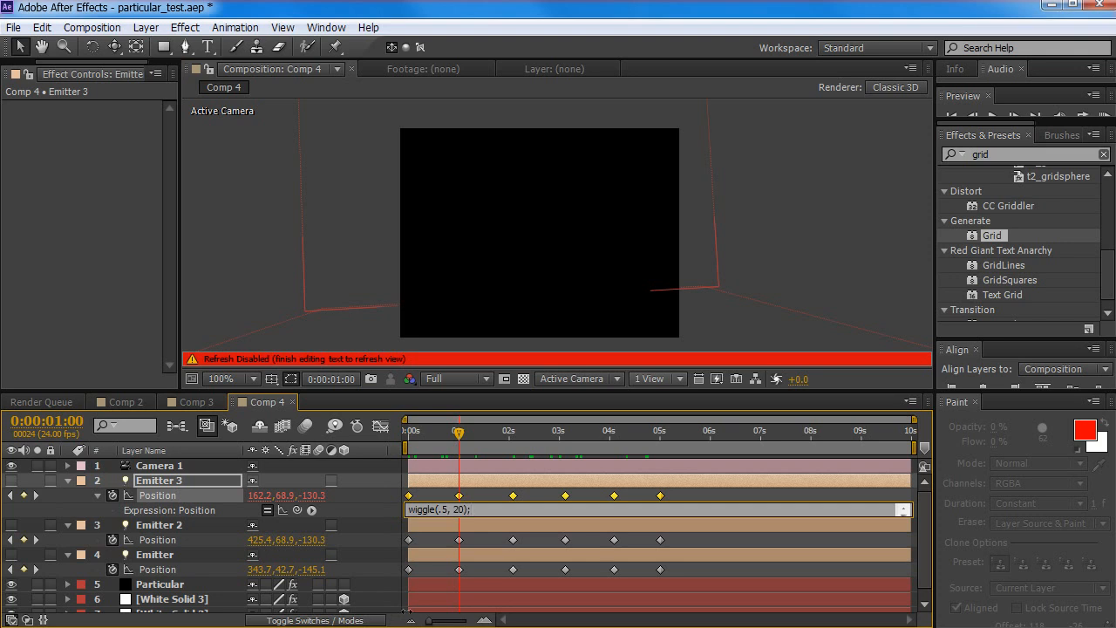
key(KP_Enter)
key(KP_0)
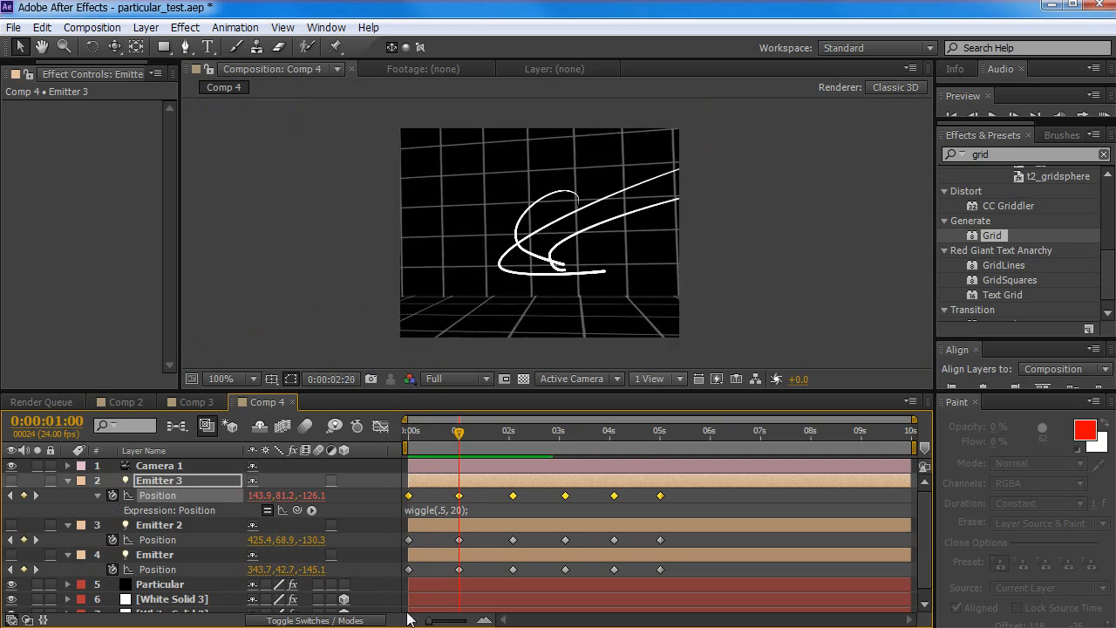
key(space)
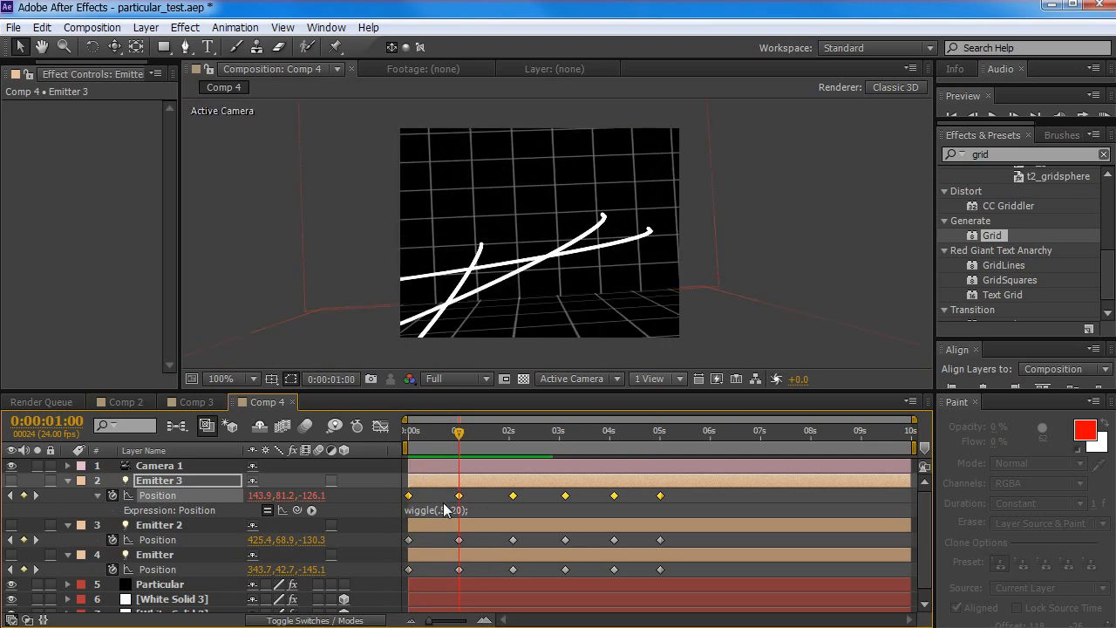
Change Emitter 3's Position expression to wiggle(2, 30); and preview the motion
click(445, 511)
double_click(443, 509)
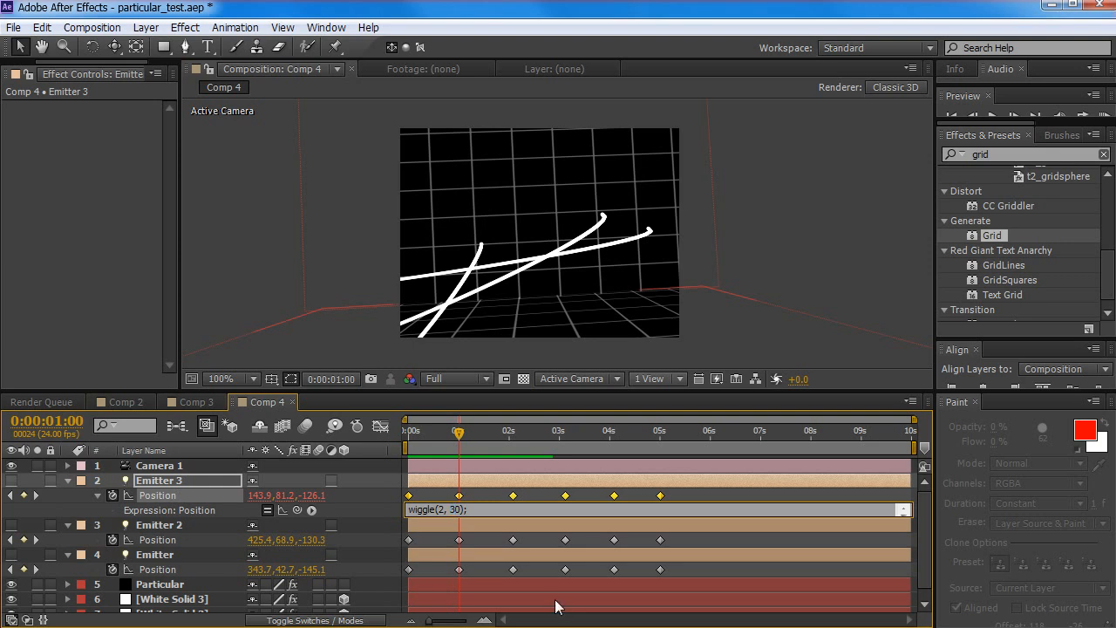
key(KP_Enter)
key(KP_0)
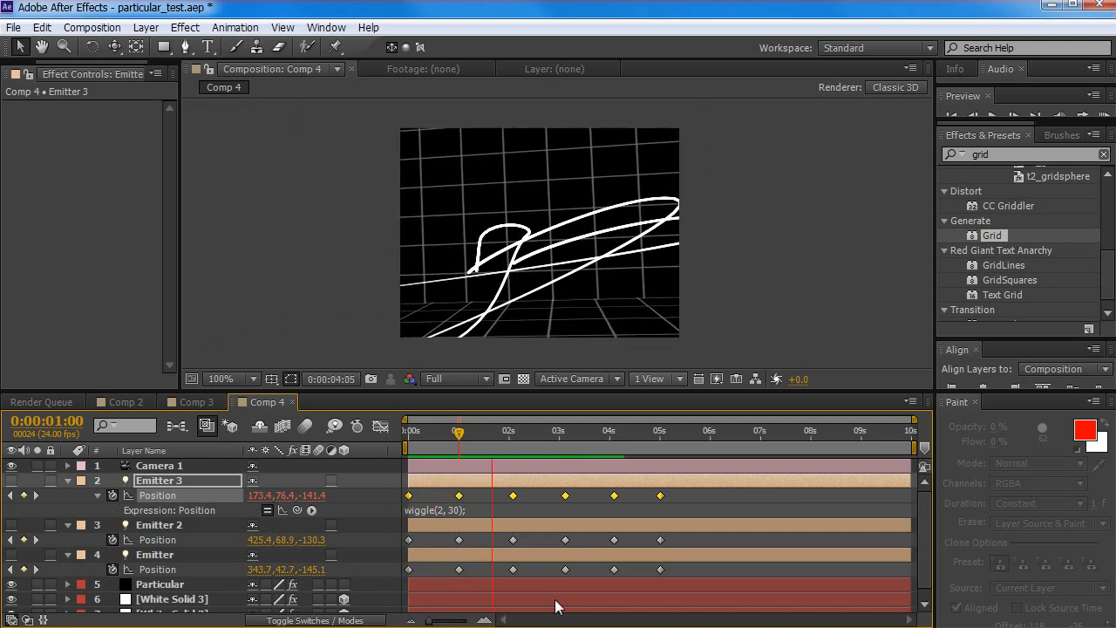
key(space)
Set the wiggle amplitude in Emitter 3's Position expression to 50 and preview the result
click(452, 511)
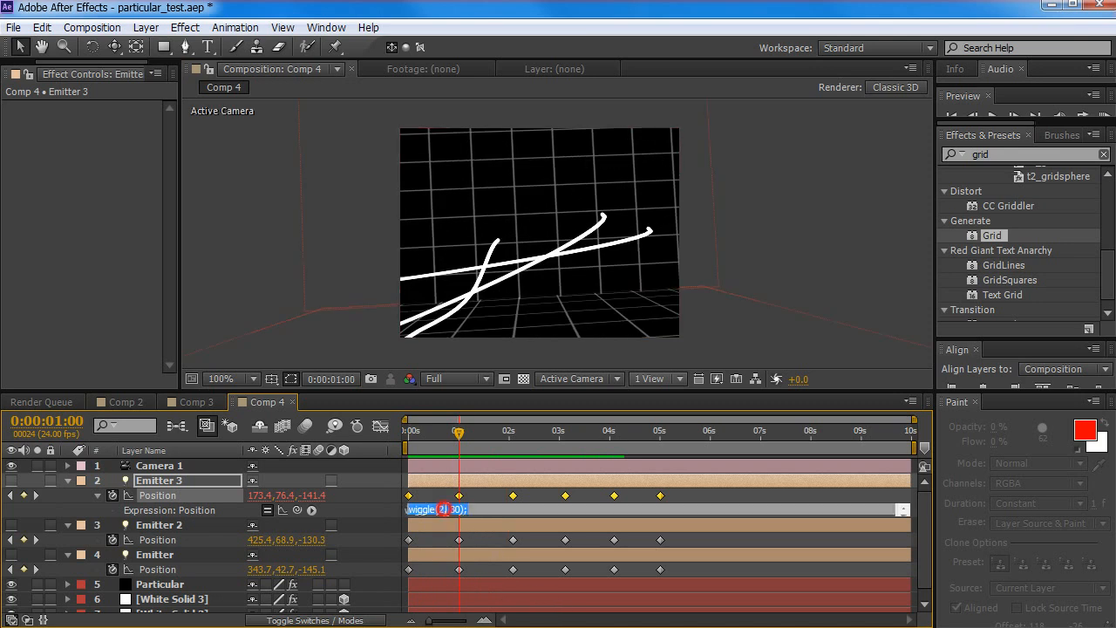
click(453, 510)
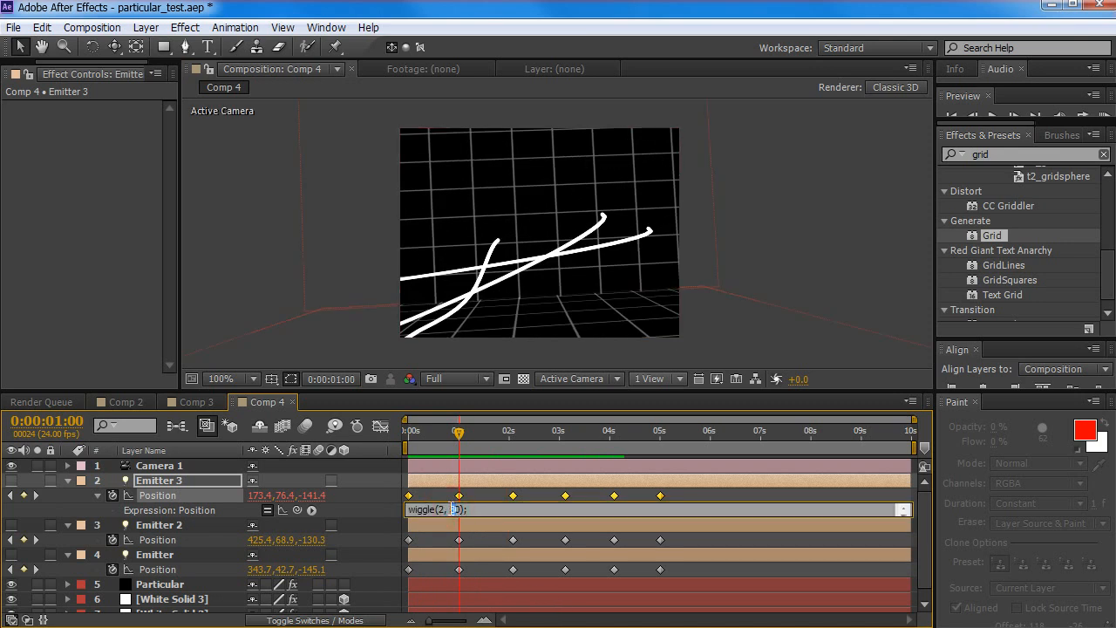
key(KP_Enter)
key(KP_0)
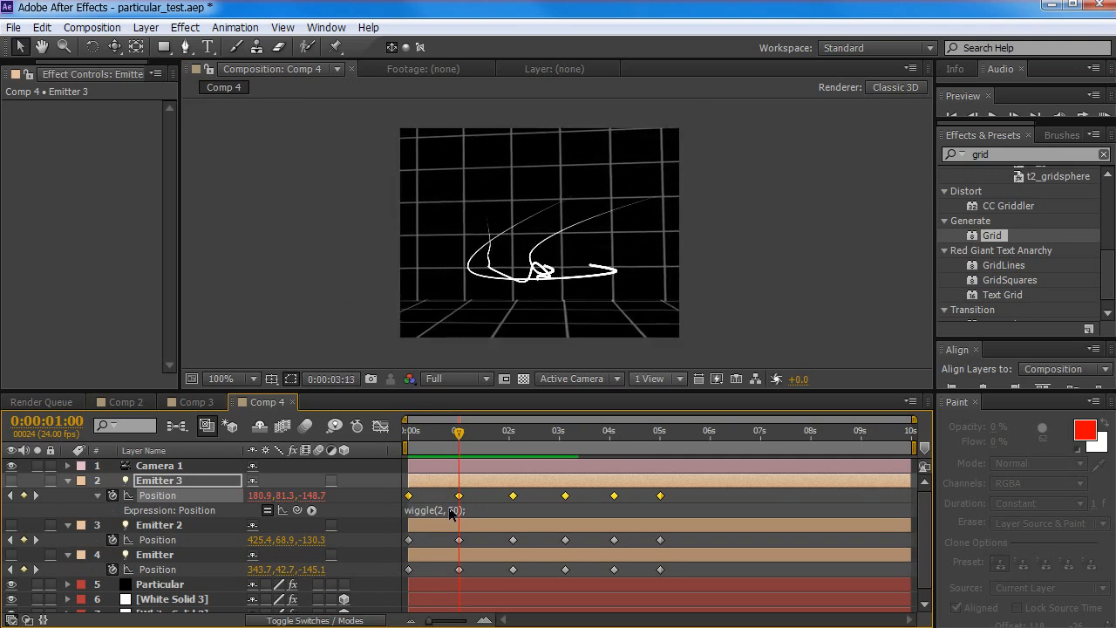
key(space)
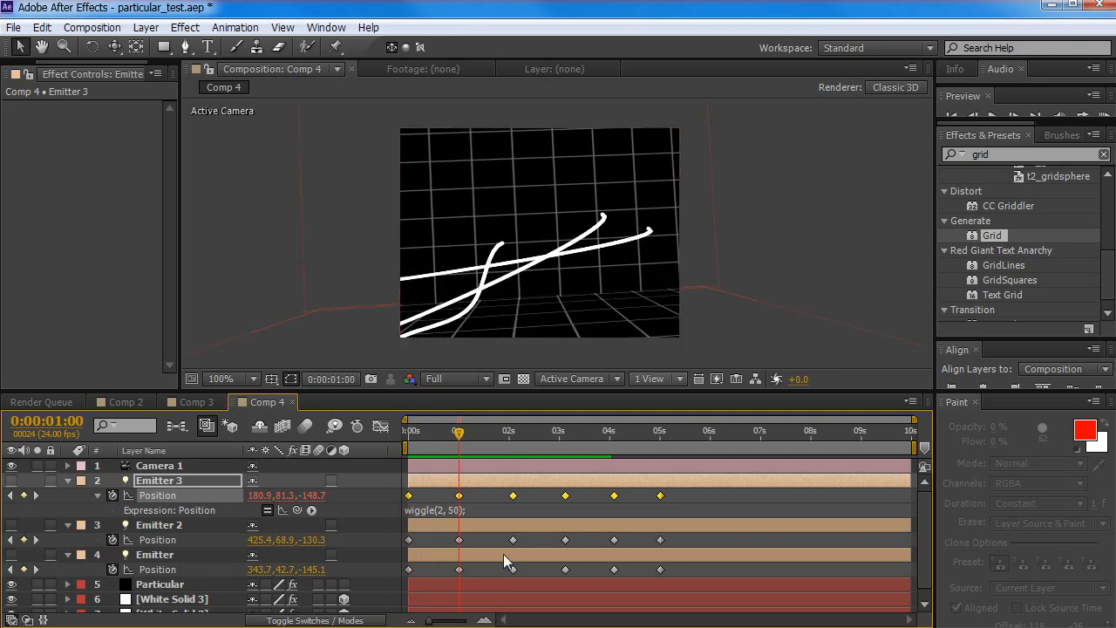
Set the wiggle frequency in Emitter 3's Position expression to 5 and preview the streaks
click(440, 513)
click(443, 510)
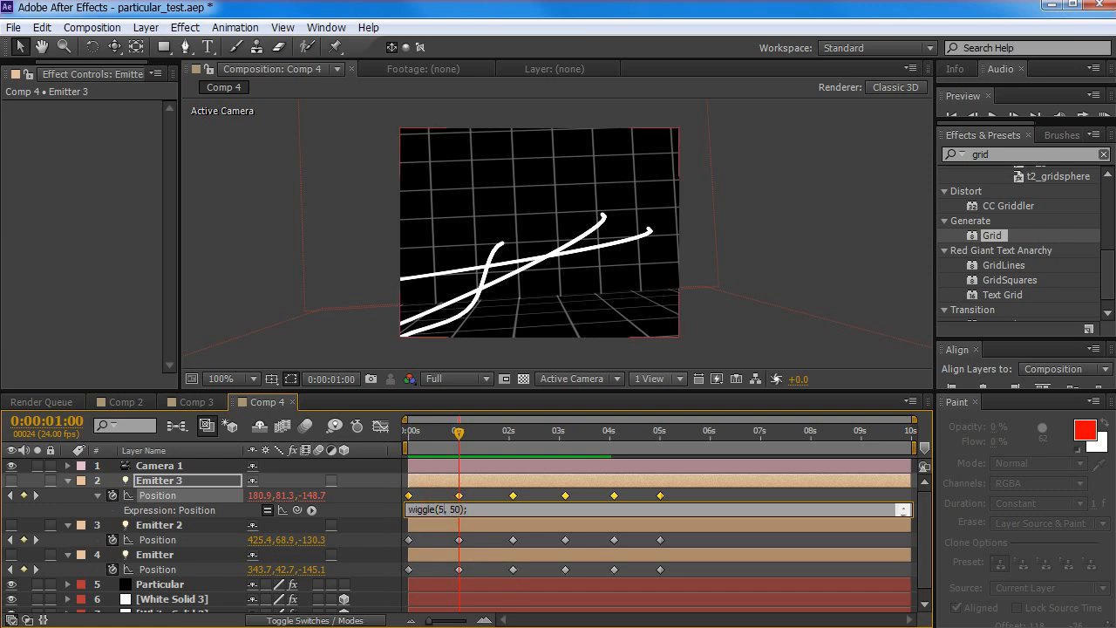
click(513, 586)
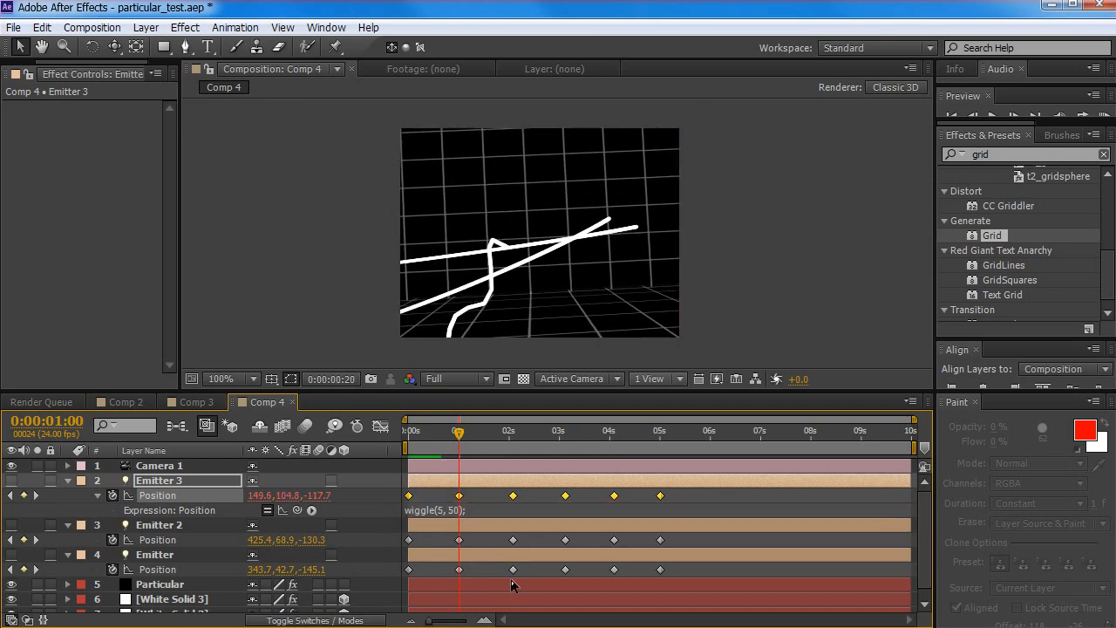
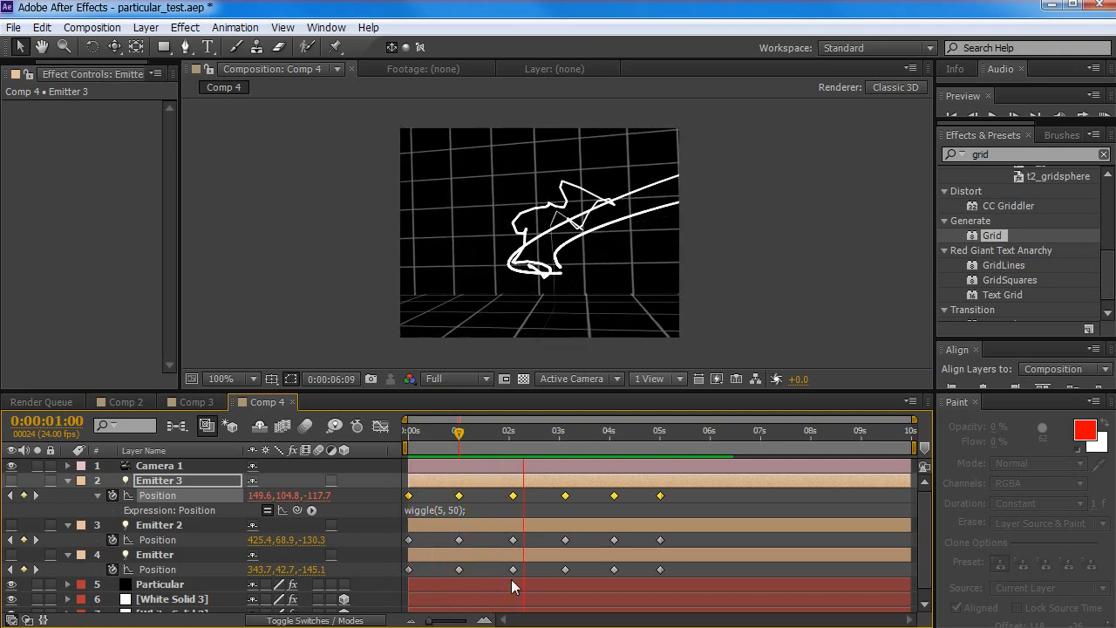
Stop the preview, go to about 0:00:02:10, and set Emitter 3's light color to bright red
key(space)
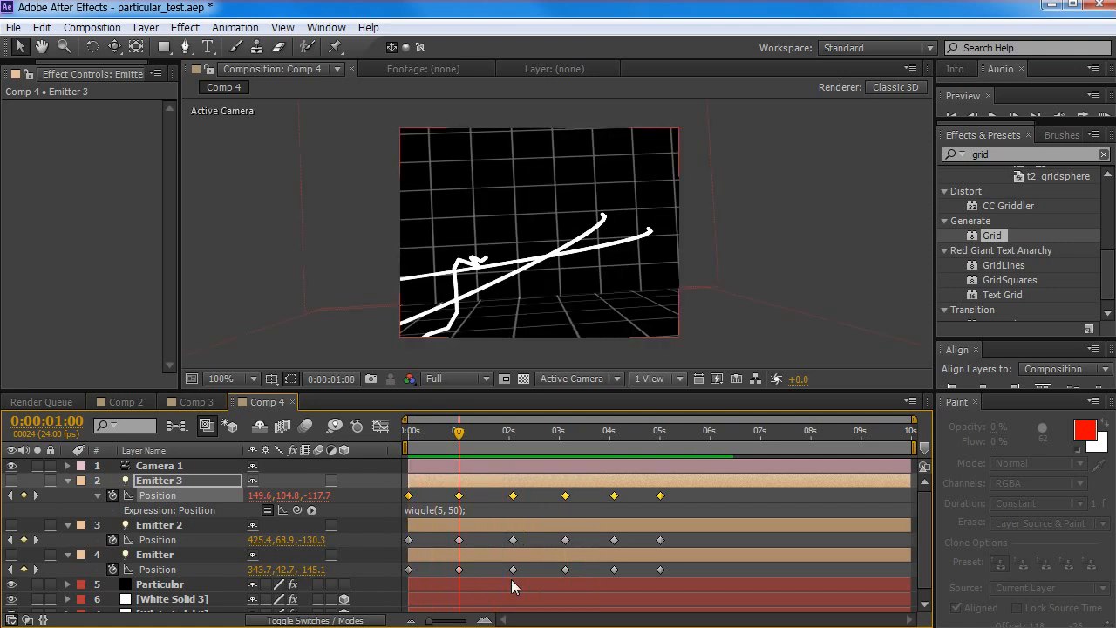
drag(454, 442, 527, 438)
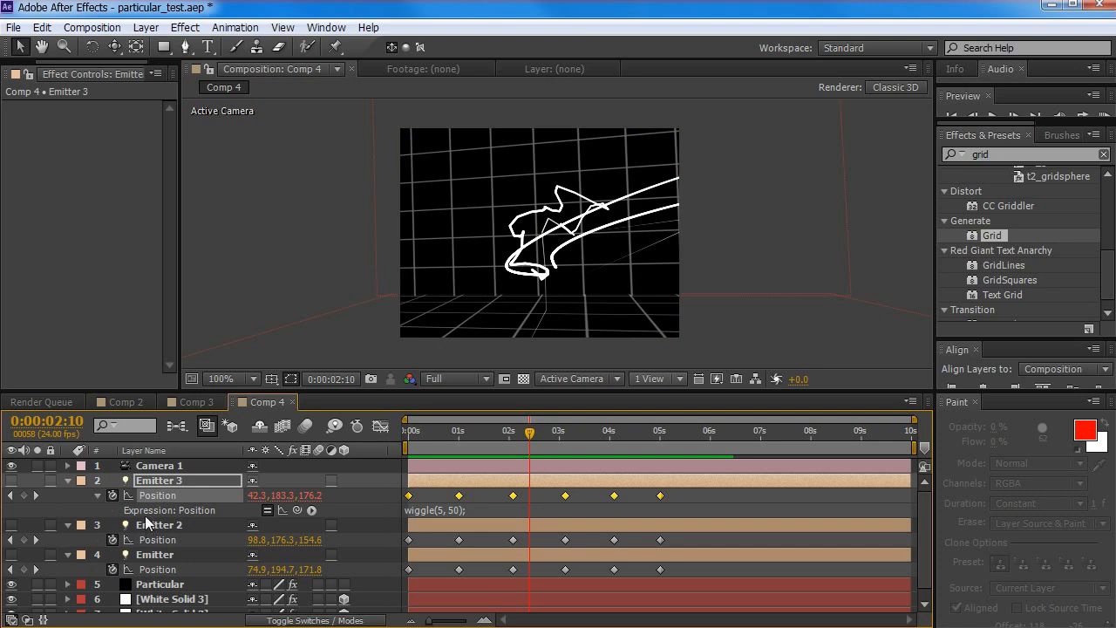
double_click(151, 483)
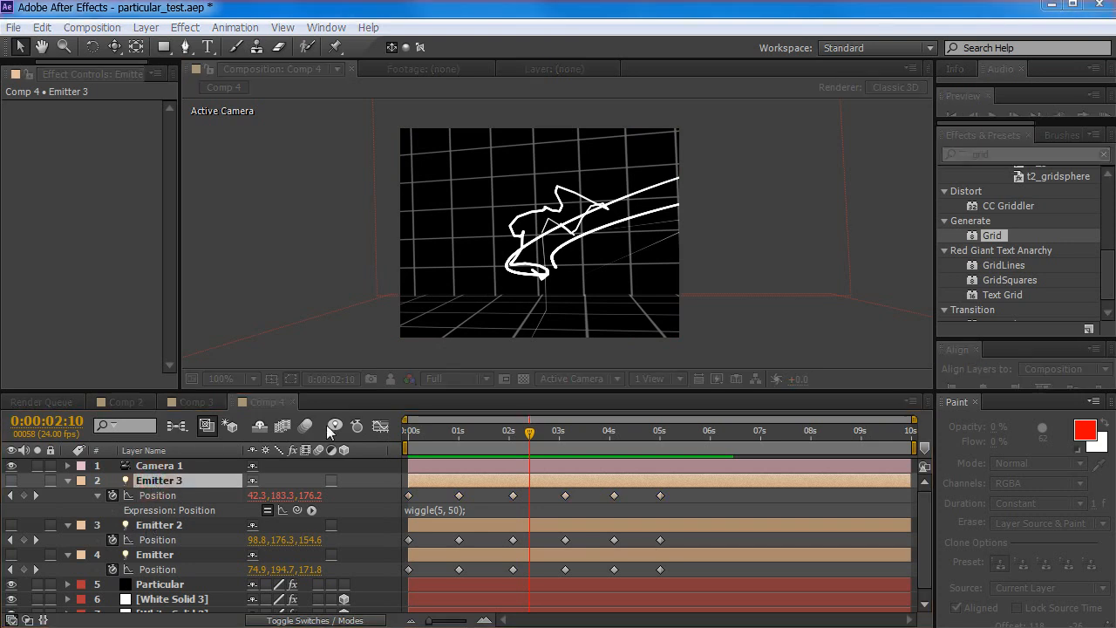
click(334, 215)
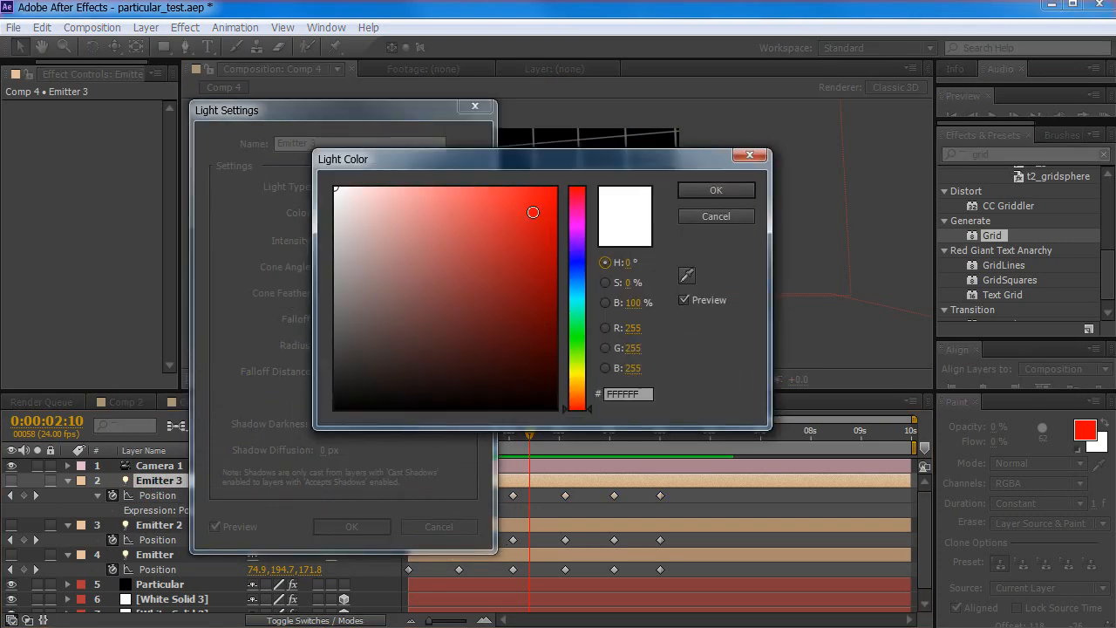
click(554, 190)
click(720, 188)
click(347, 527)
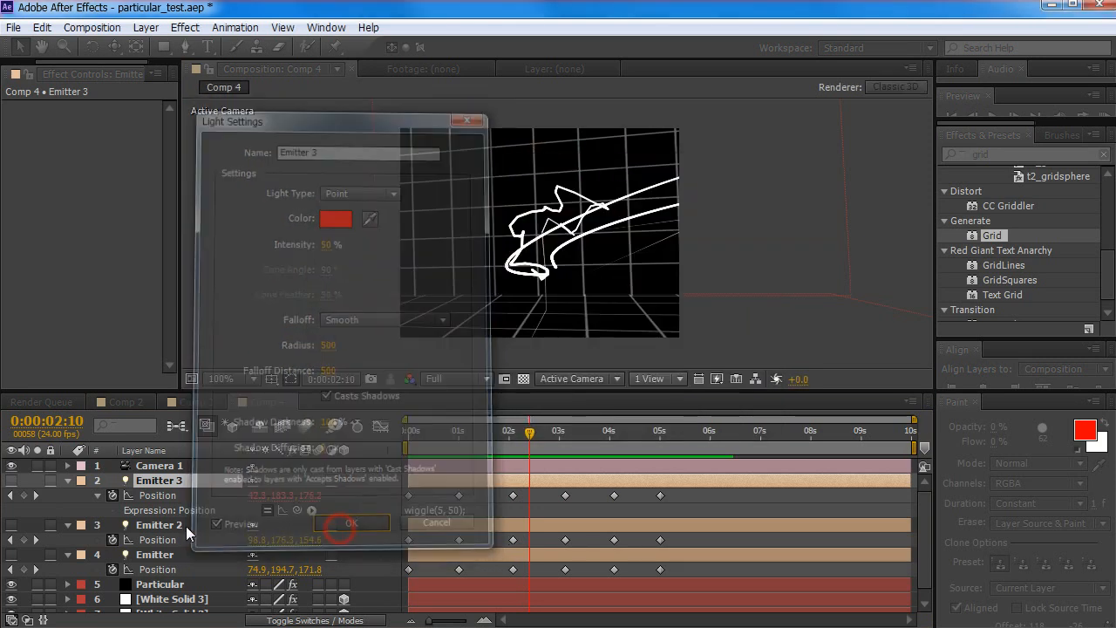
Set Emitter 2's light color to bright cyan in its light settings
click(154, 526)
double_click(153, 526)
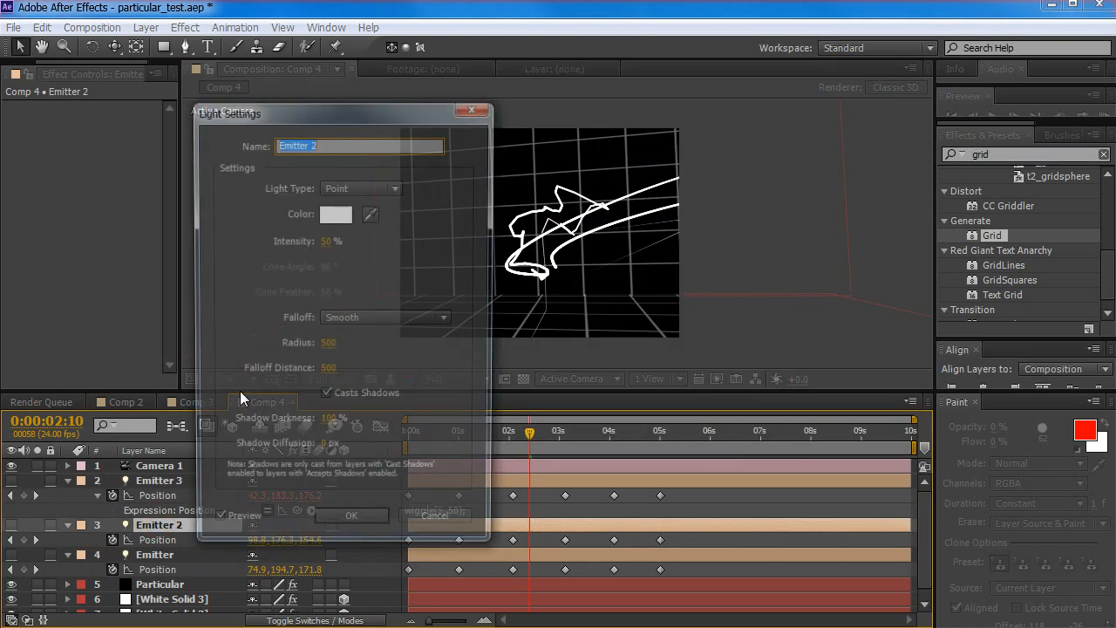
click(330, 218)
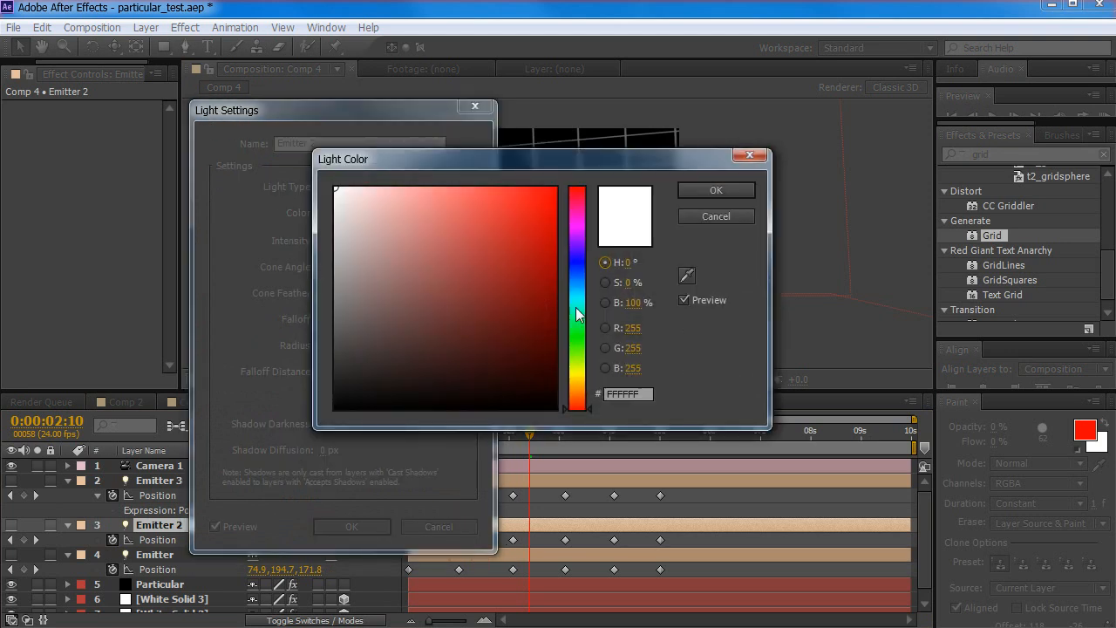
drag(580, 327, 580, 298)
click(551, 188)
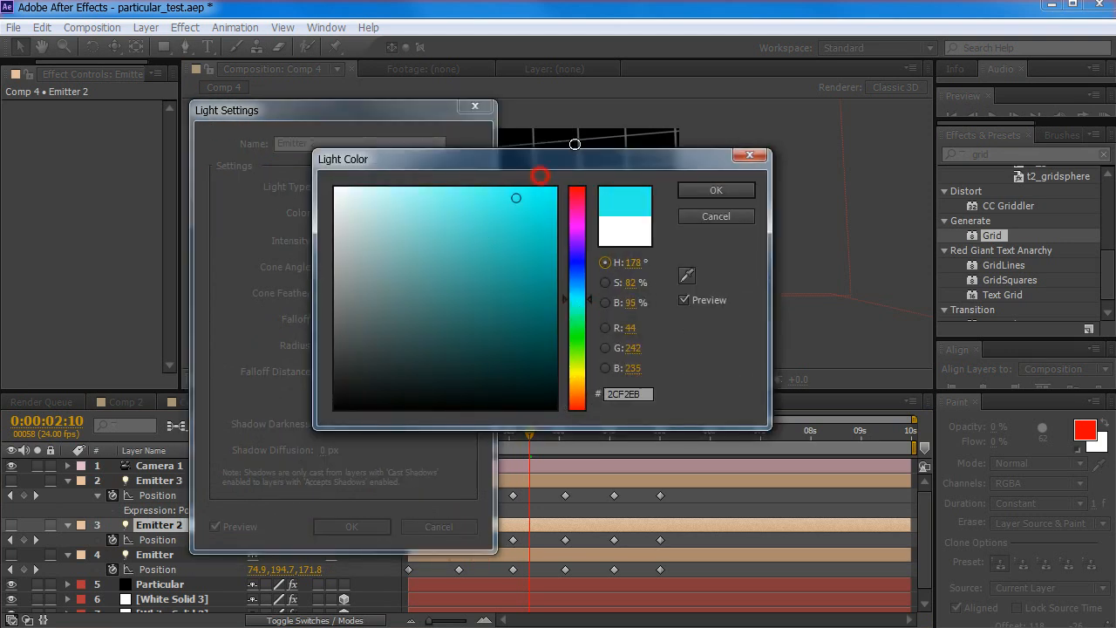
click(713, 190)
click(340, 527)
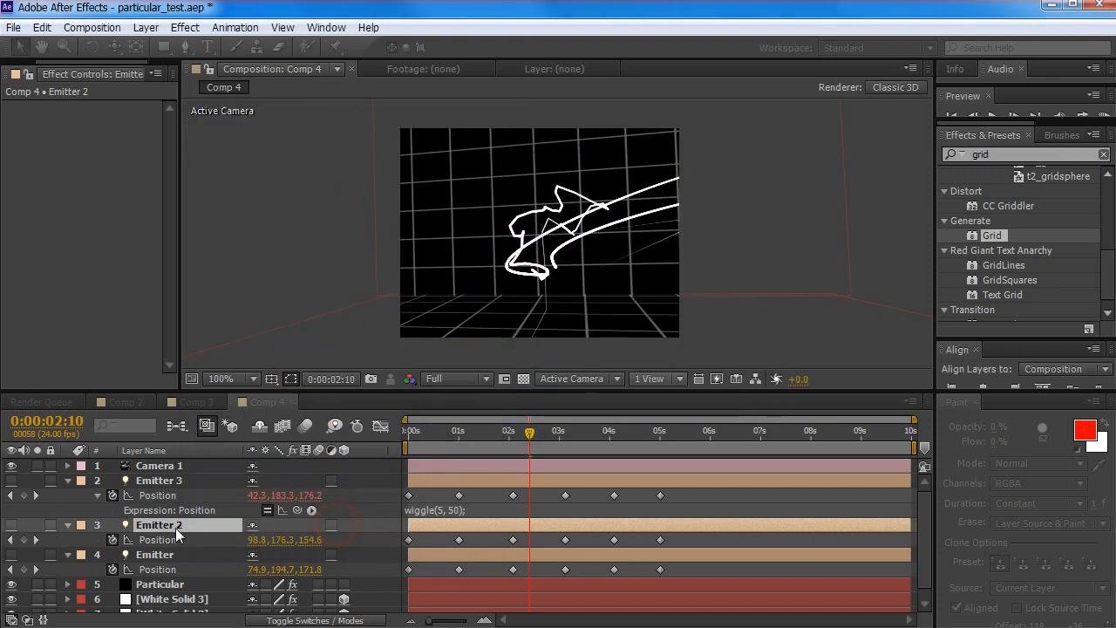
Set the original Emitter light's color to a soft yellow
click(152, 556)
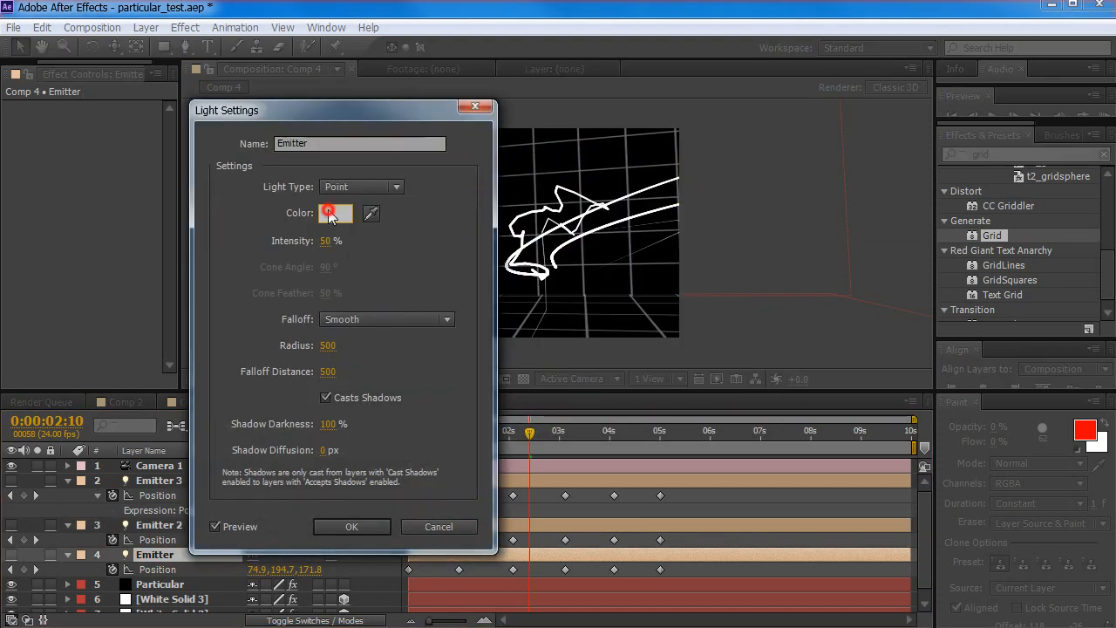
click(336, 213)
drag(580, 327, 584, 379)
mouse_move(522, 236)
mouse_down()
mouse_move(552, 194)
mouse_move(450, 184)
mouse_move(469, 184)
mouse_up()
click(716, 190)
click(340, 533)
Collapse the Position properties of Emitter 3, Emitter 2 and Emitter in the timeline
click(181, 481)
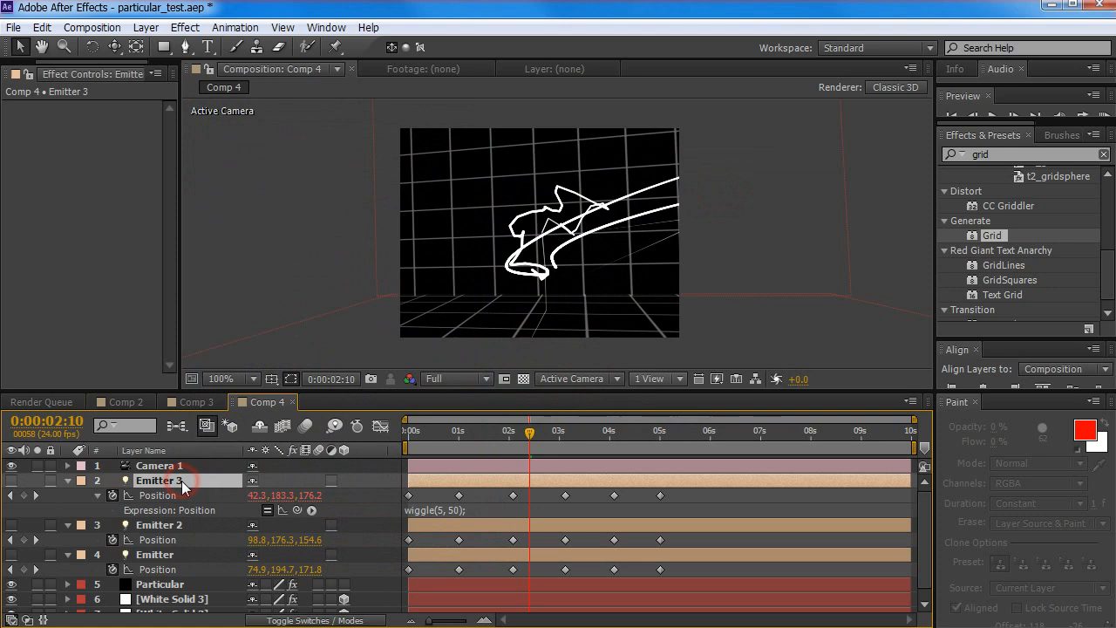
shift+click(174, 554)
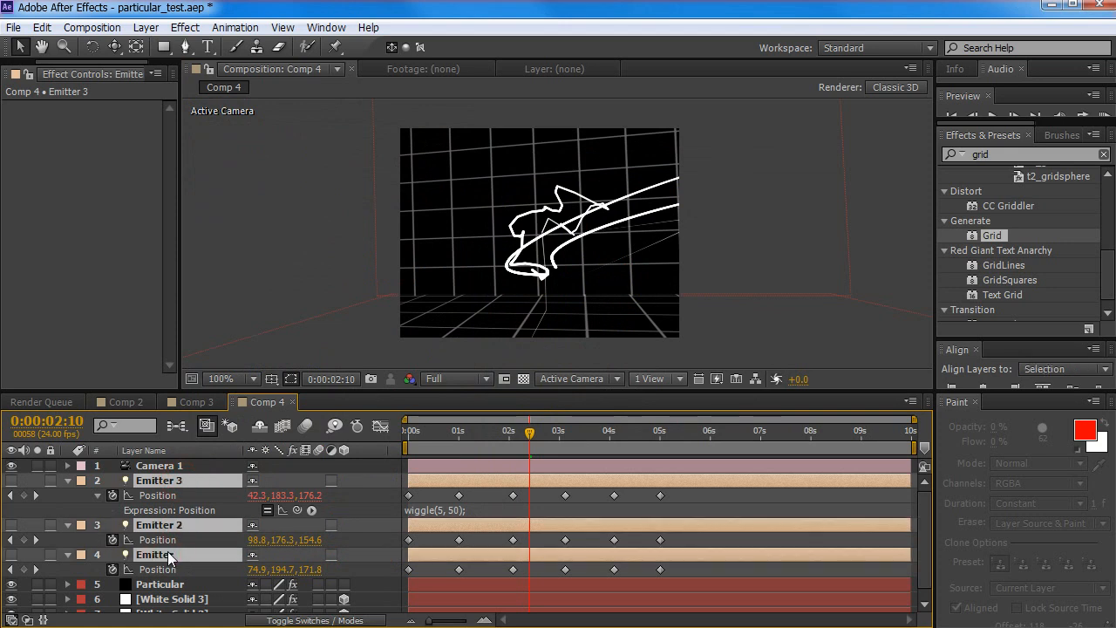
key(p)
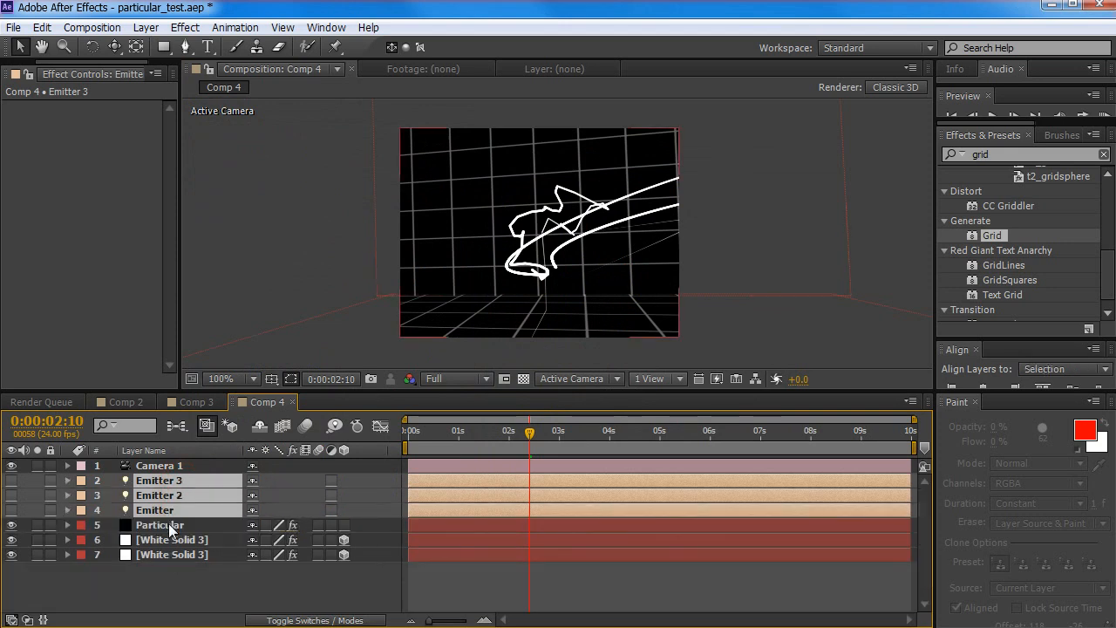
In the Particular layer's Particle settings, change Set Color to From Light Emitter
click(137, 524)
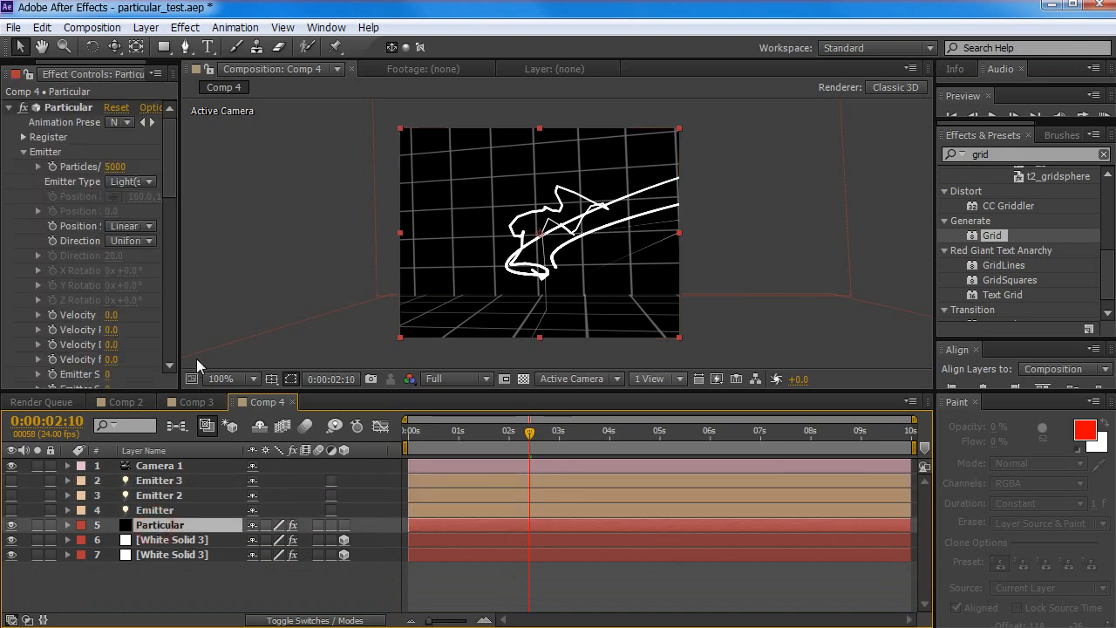
drag(180, 343, 293, 344)
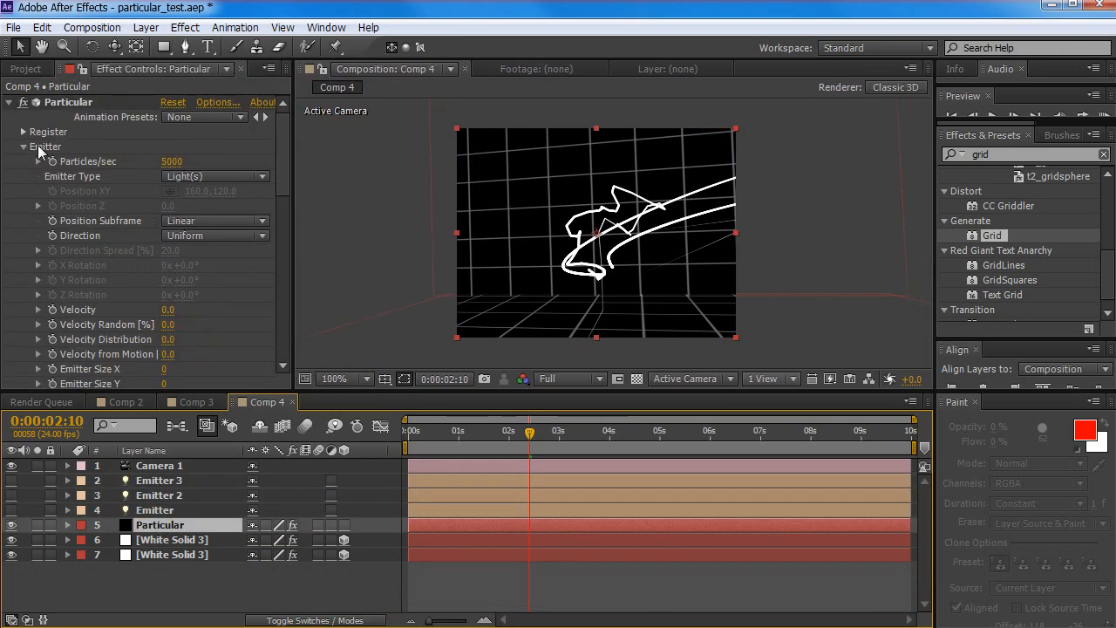
click(24, 146)
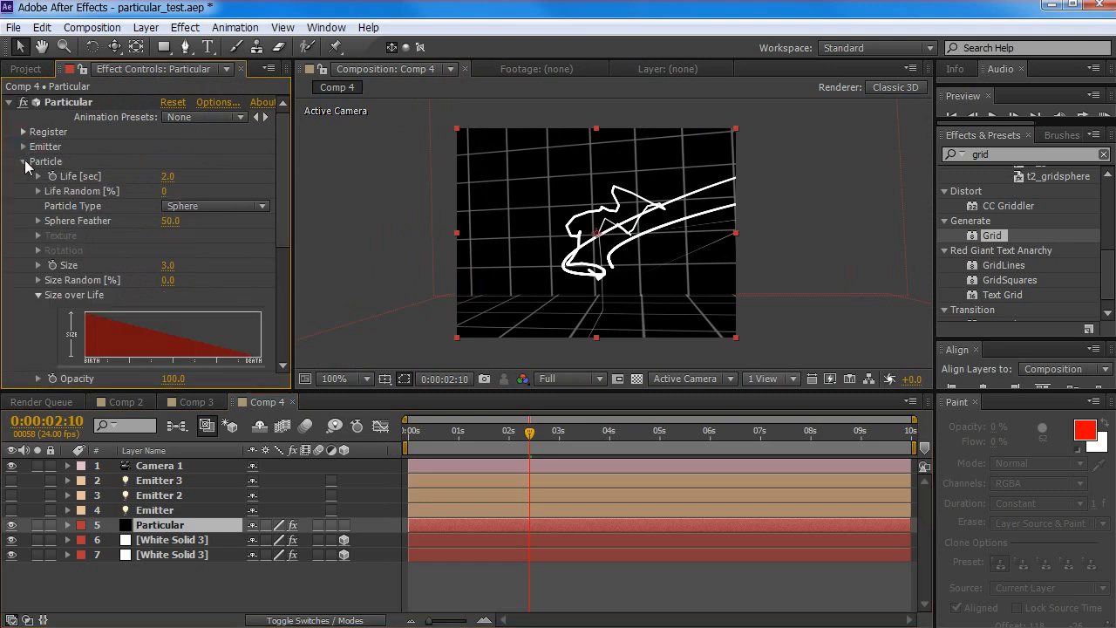
click(37, 296)
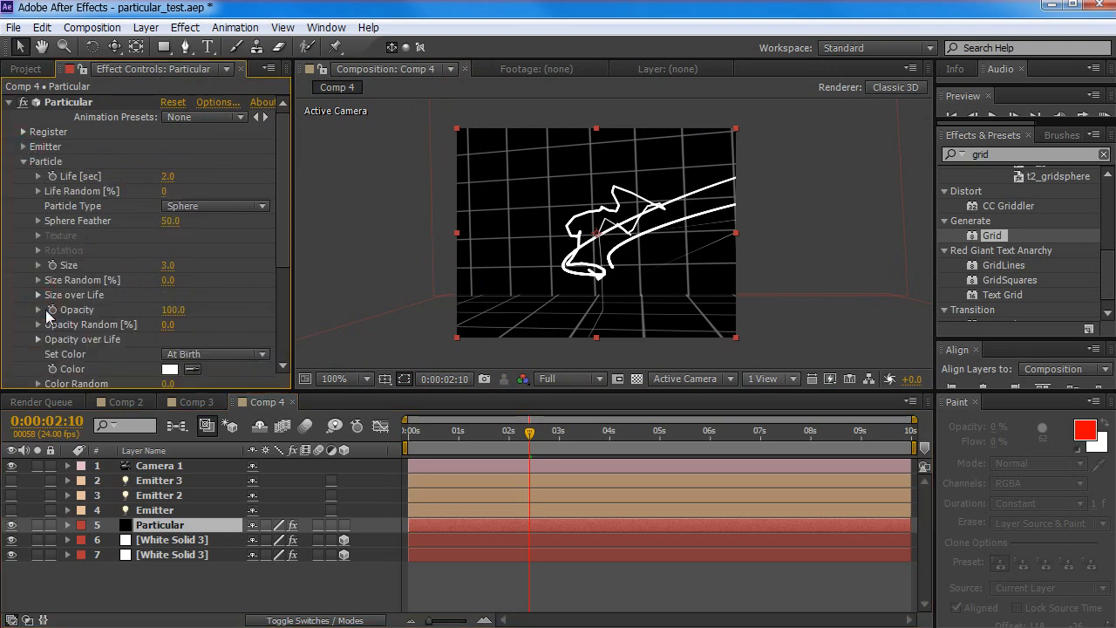
click(37, 340)
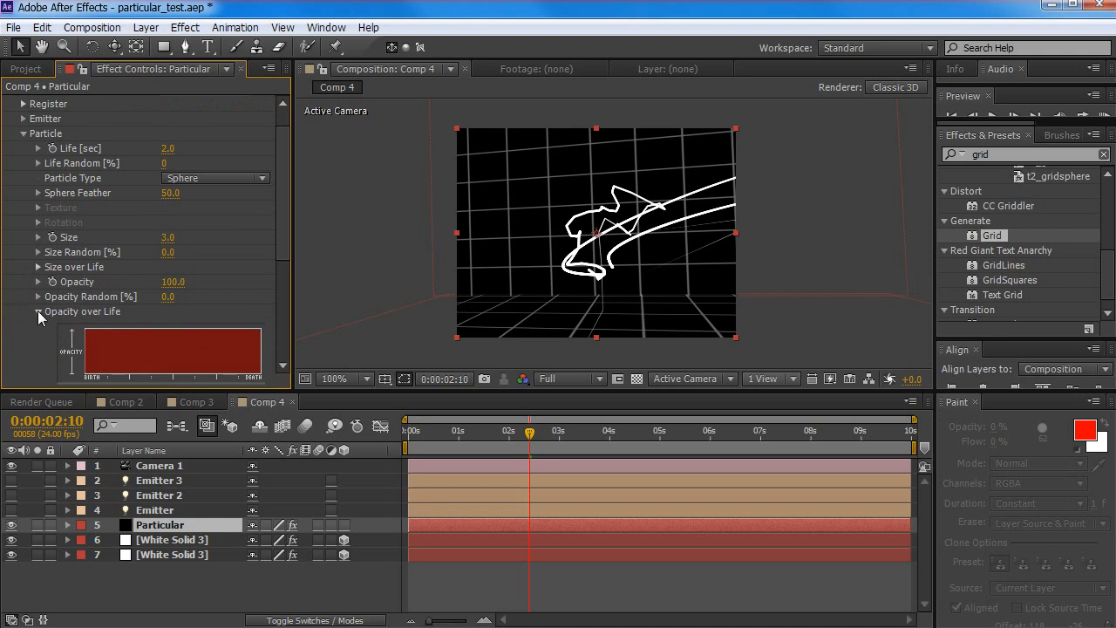
click(38, 312)
drag(279, 232, 283, 282)
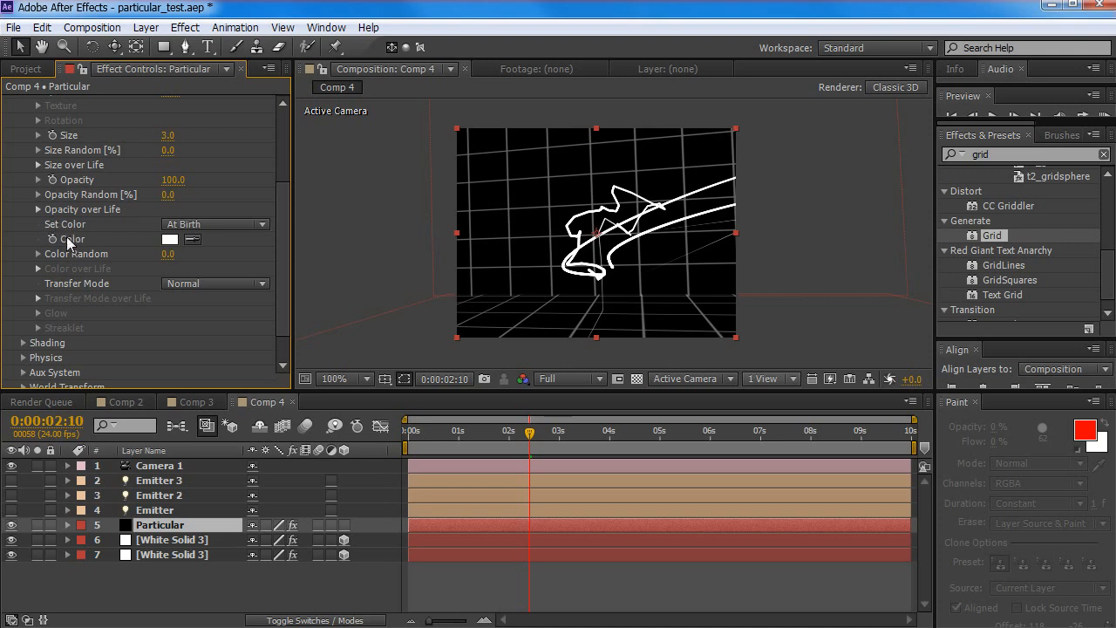
click(216, 224)
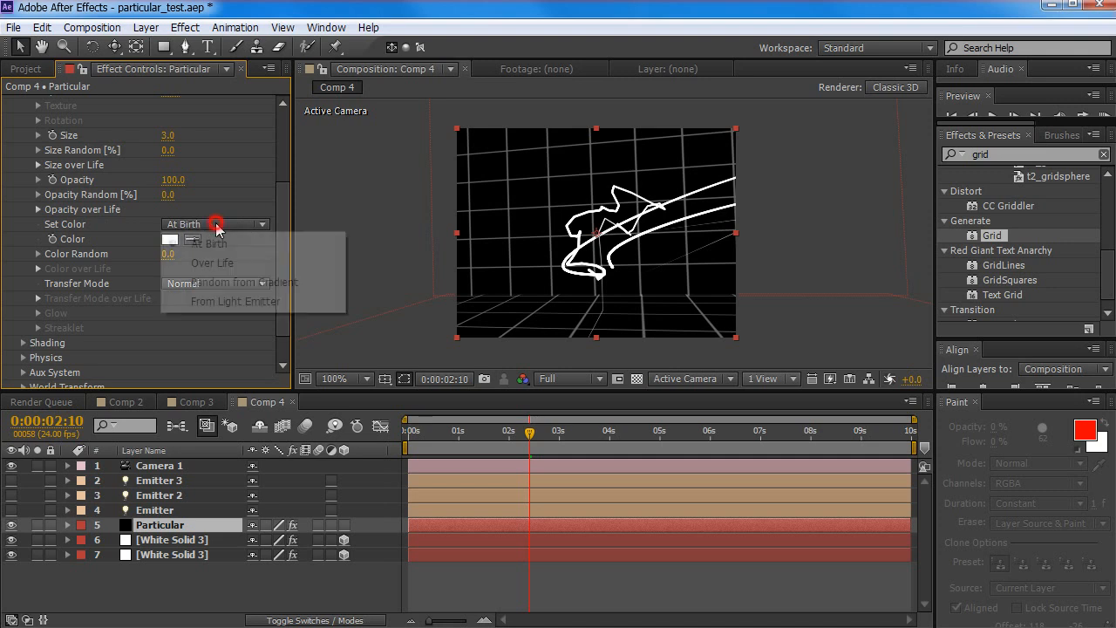
click(245, 306)
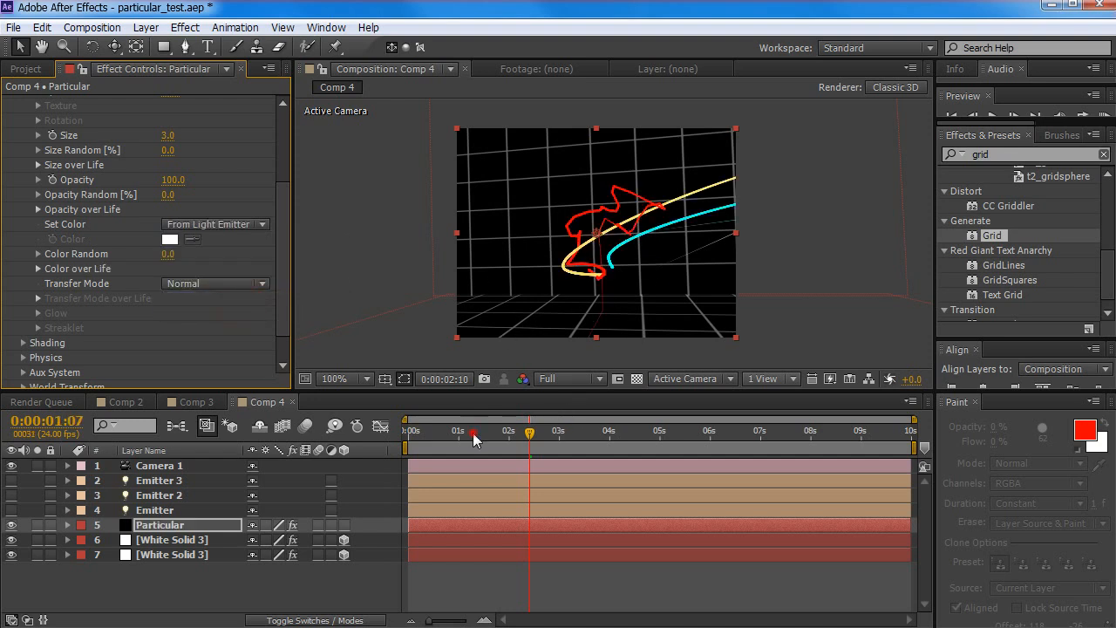
Preview the colored streaks from the start of Comp 4, stop playback, and go to 0:00:02:12
drag(471, 432, 409, 435)
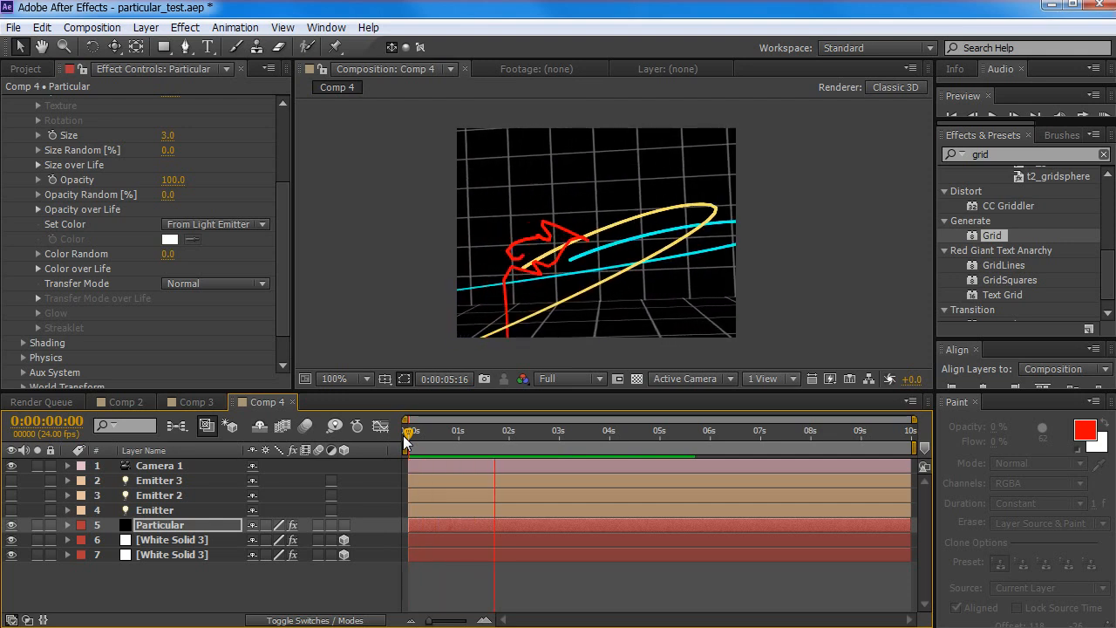
key(space)
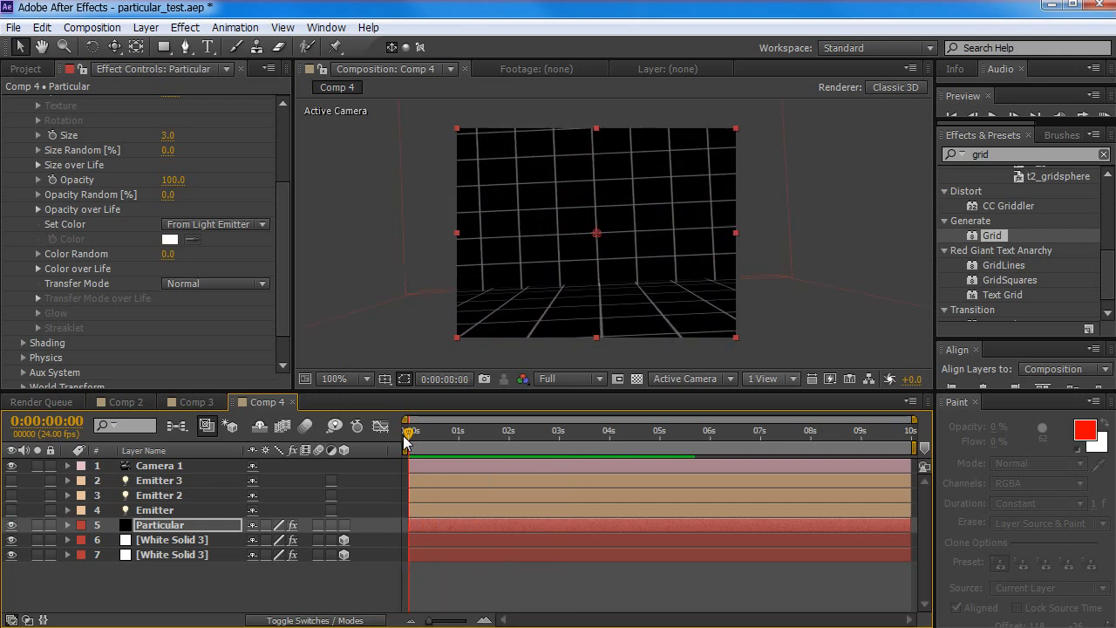
click(536, 435)
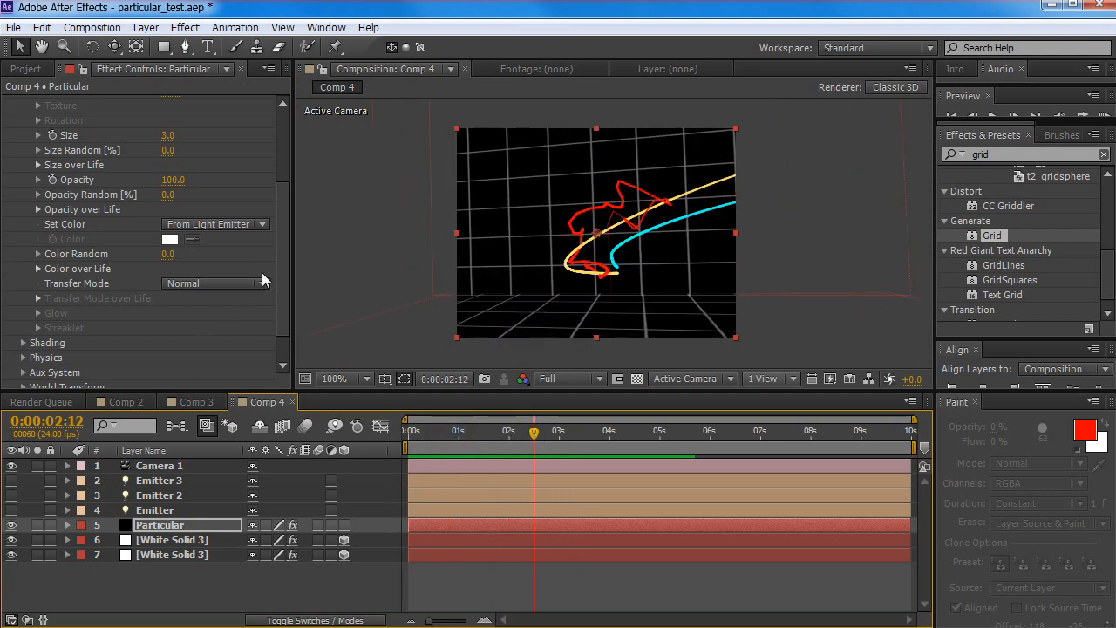
Set Particular's particle Size to 5 and preview the thicker streaks
drag(279, 266, 281, 249)
click(167, 169)
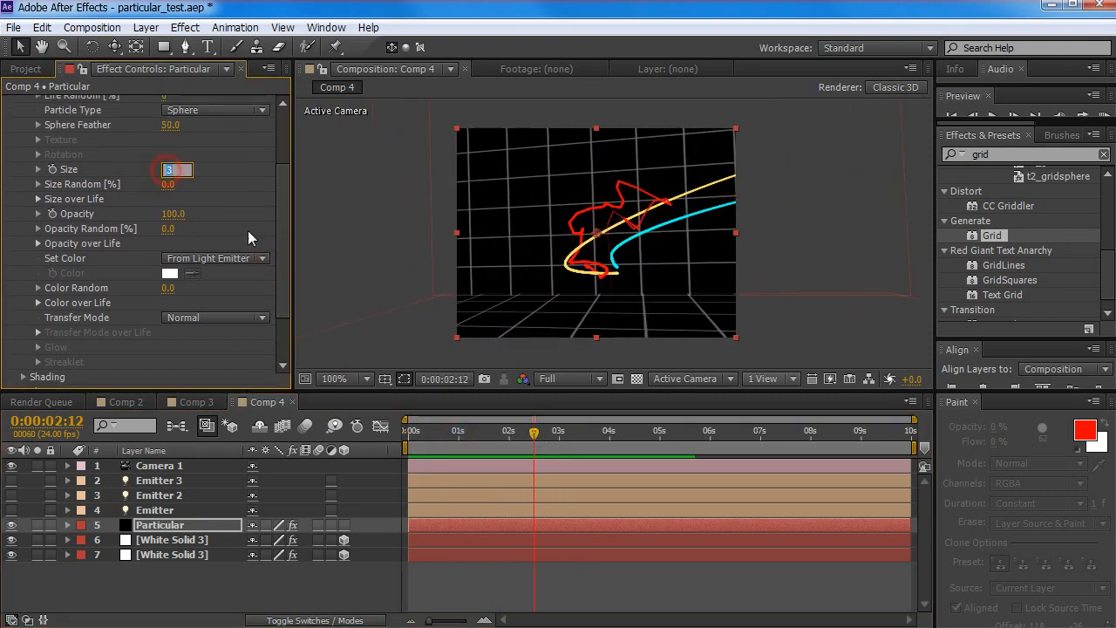
text(5)
key(Return)
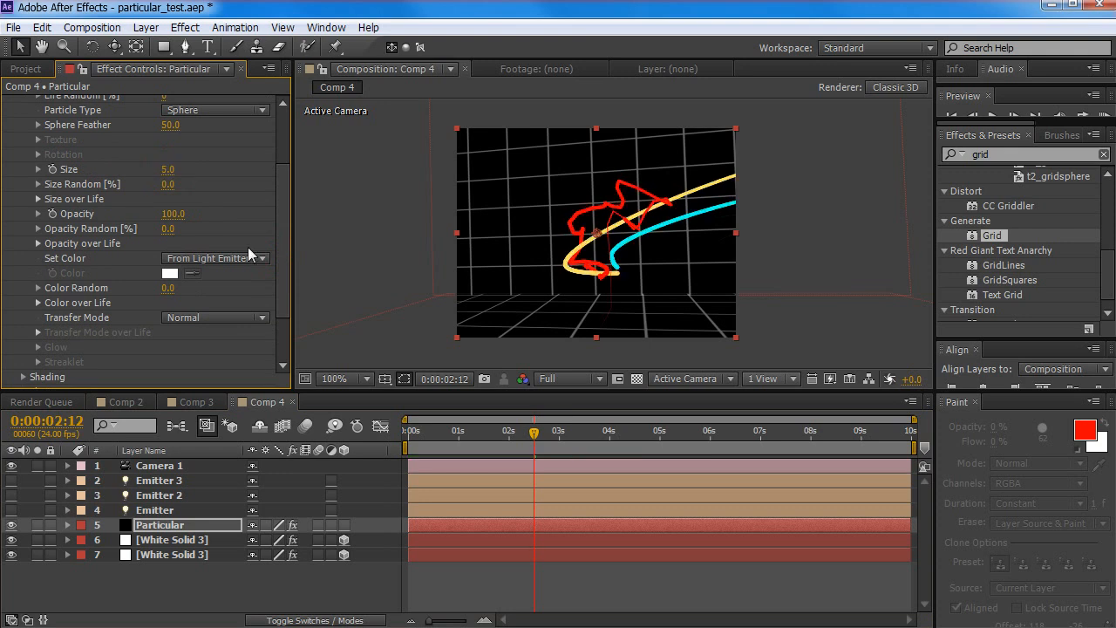
key(KP_0)
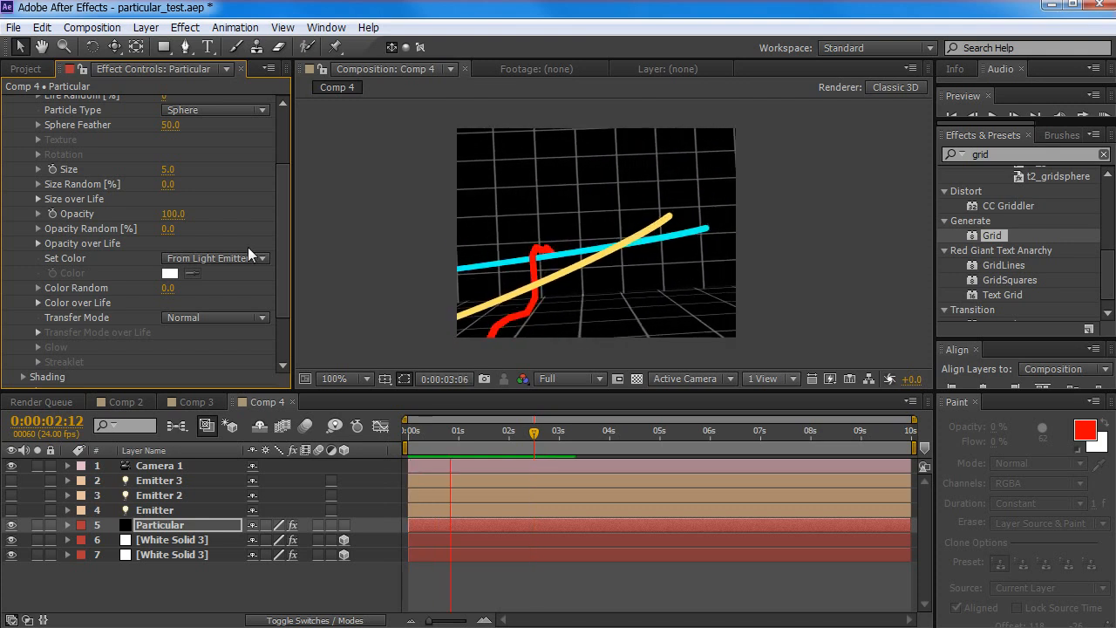
key(space)
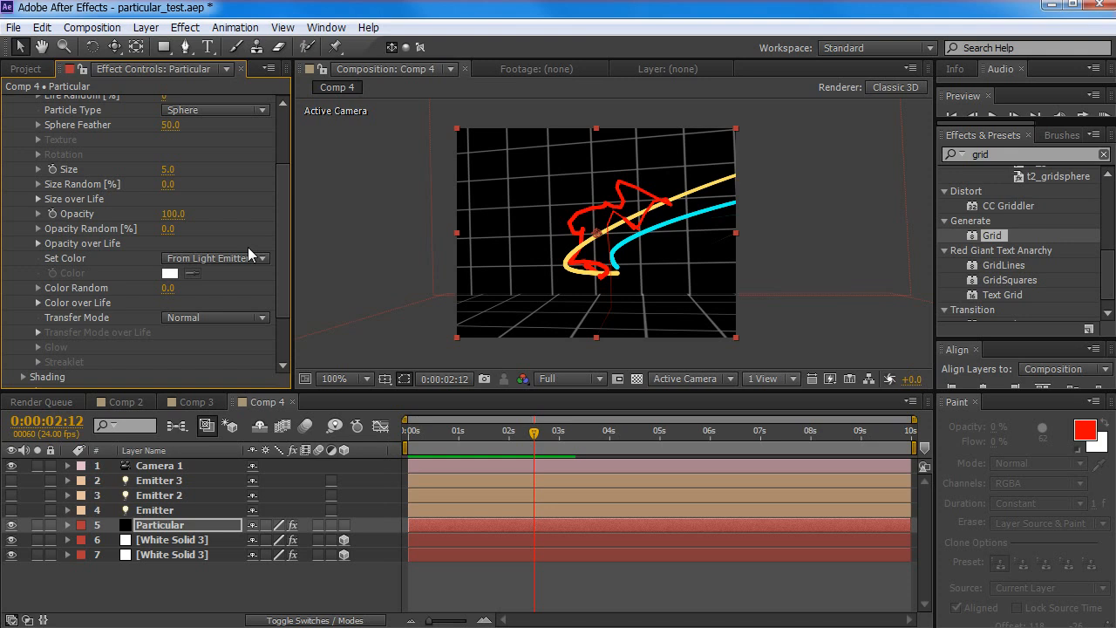
Collapse Particular's Particle settings and turn Shading on in its Shading group
scroll(279, 214, up, 8)
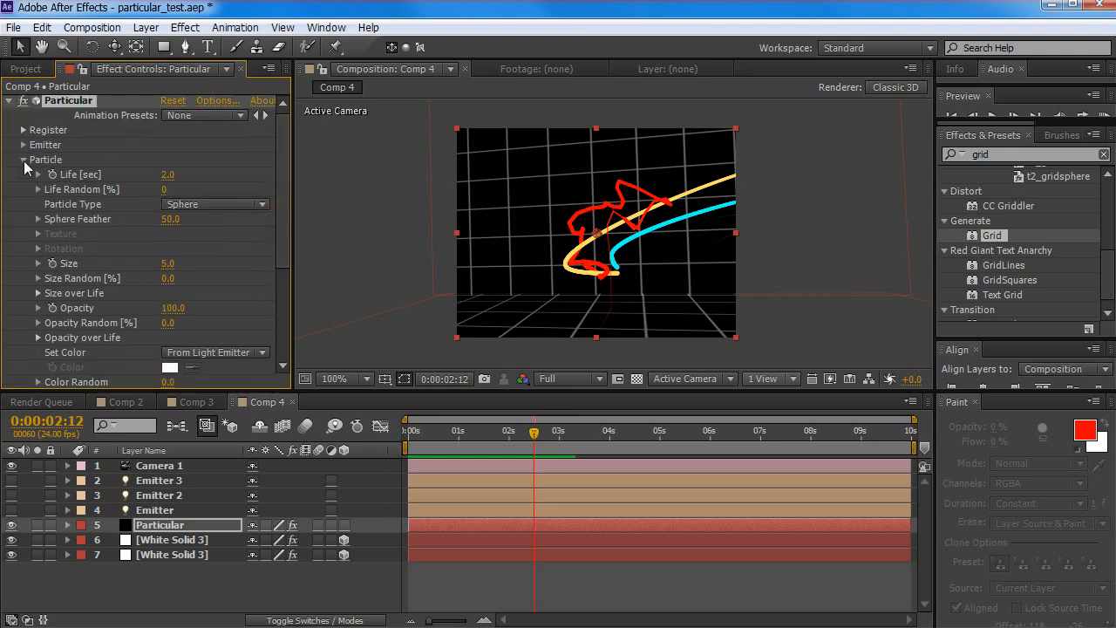
click(24, 162)
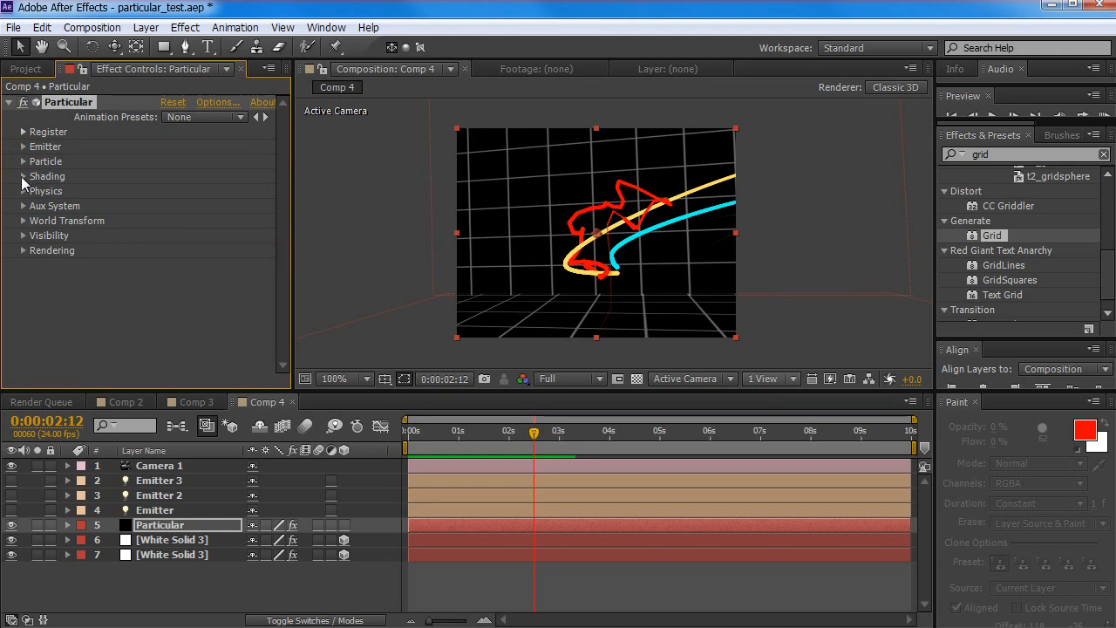
click(24, 177)
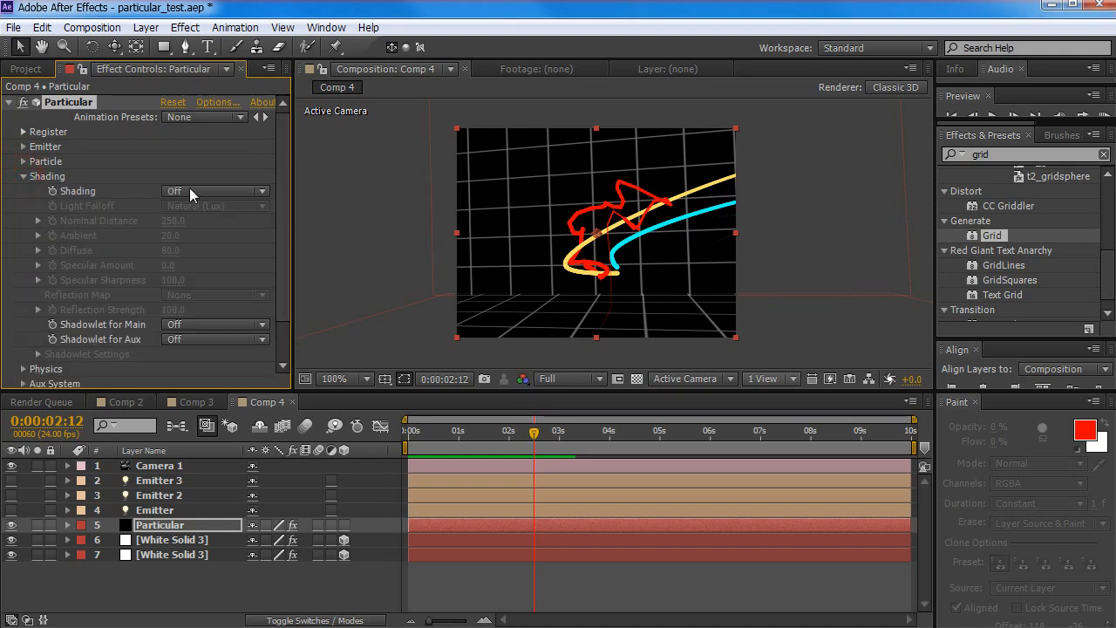
click(189, 191)
click(209, 231)
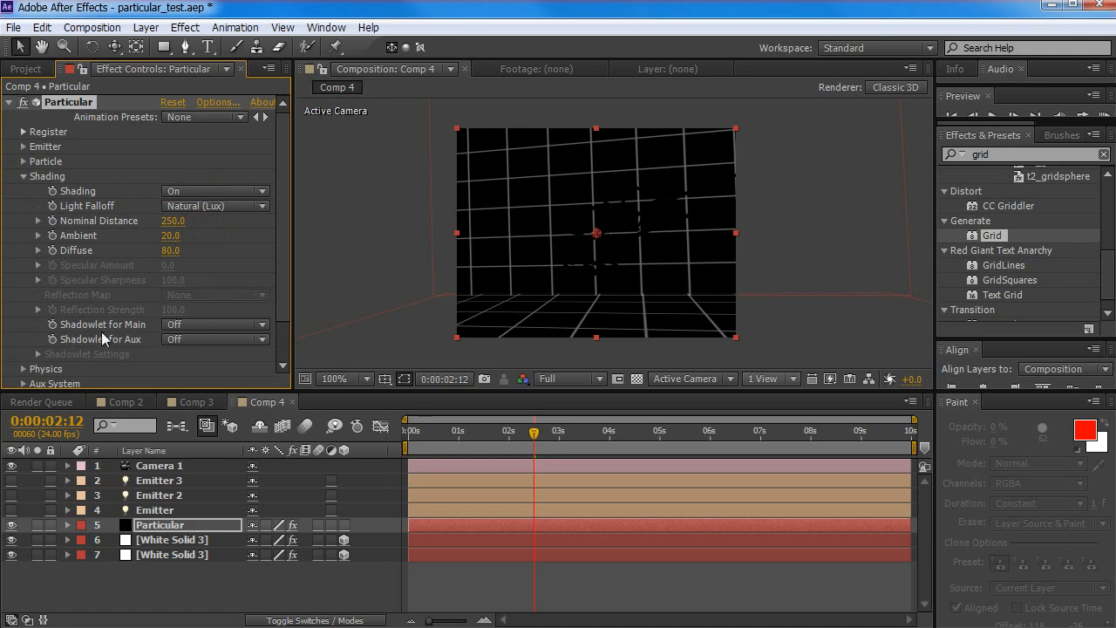
Try both Light Falloff modes in Particular's Shading group and set Light Falloff to None (AE)
click(196, 206)
click(200, 227)
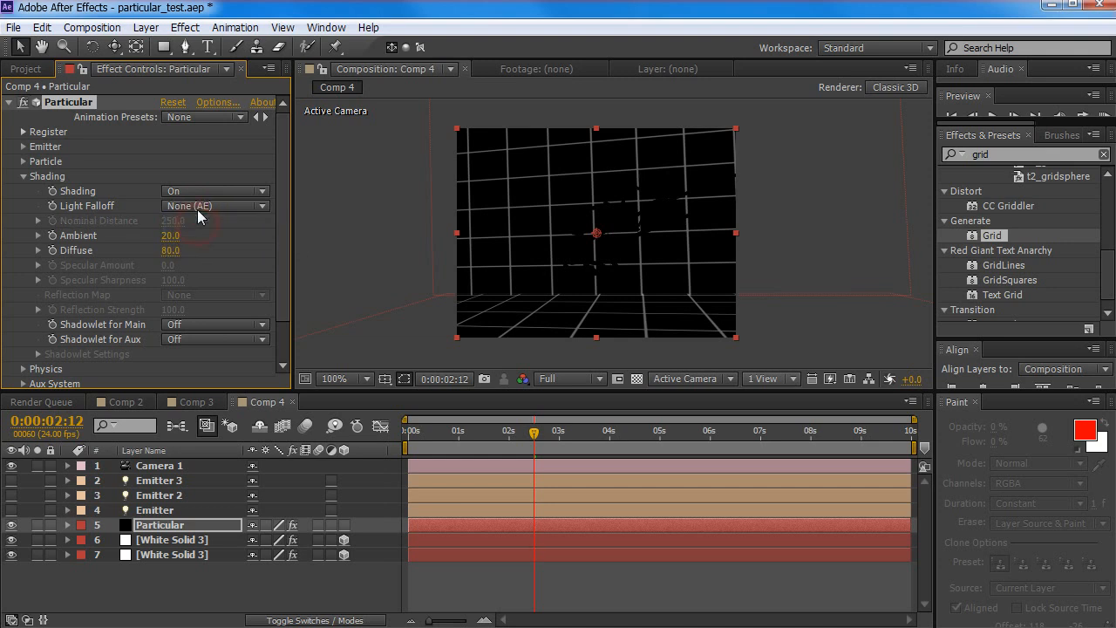
click(190, 209)
click(194, 244)
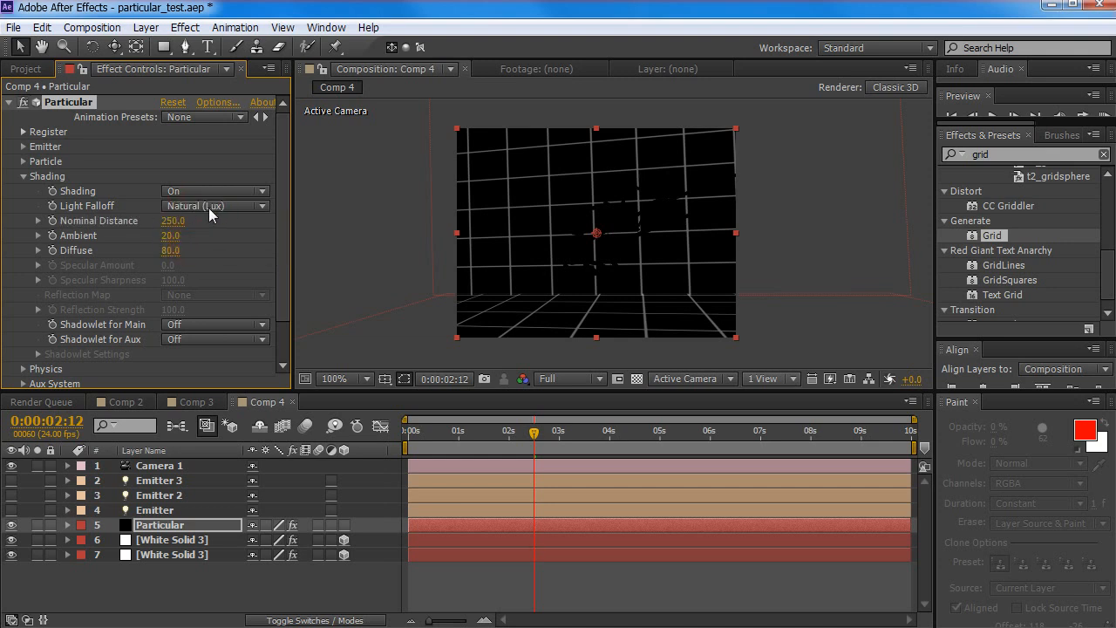
click(205, 210)
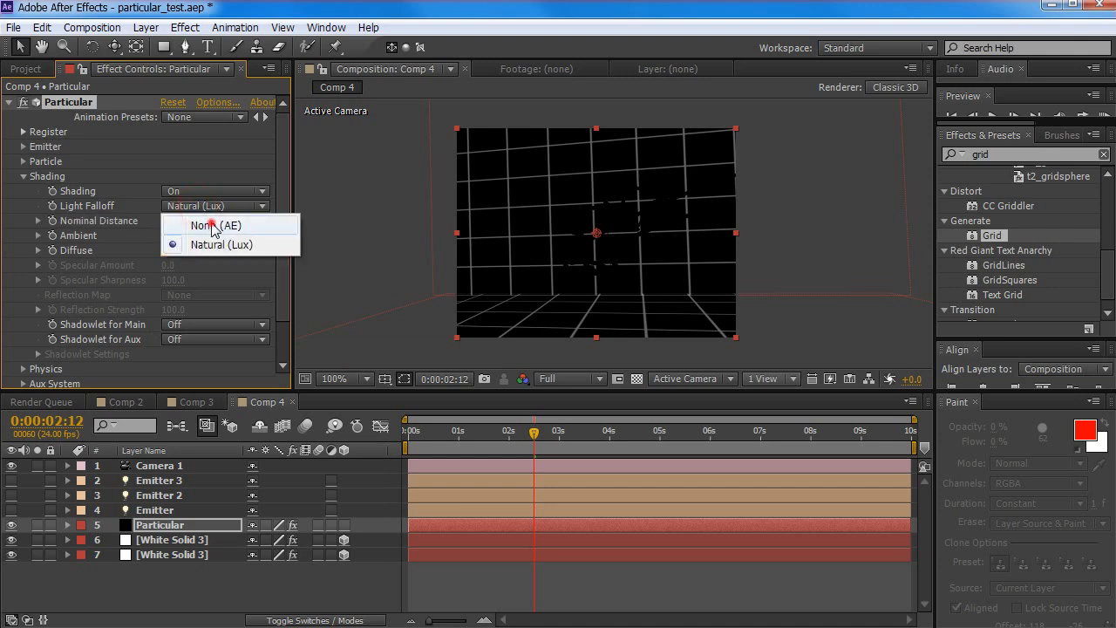
click(213, 229)
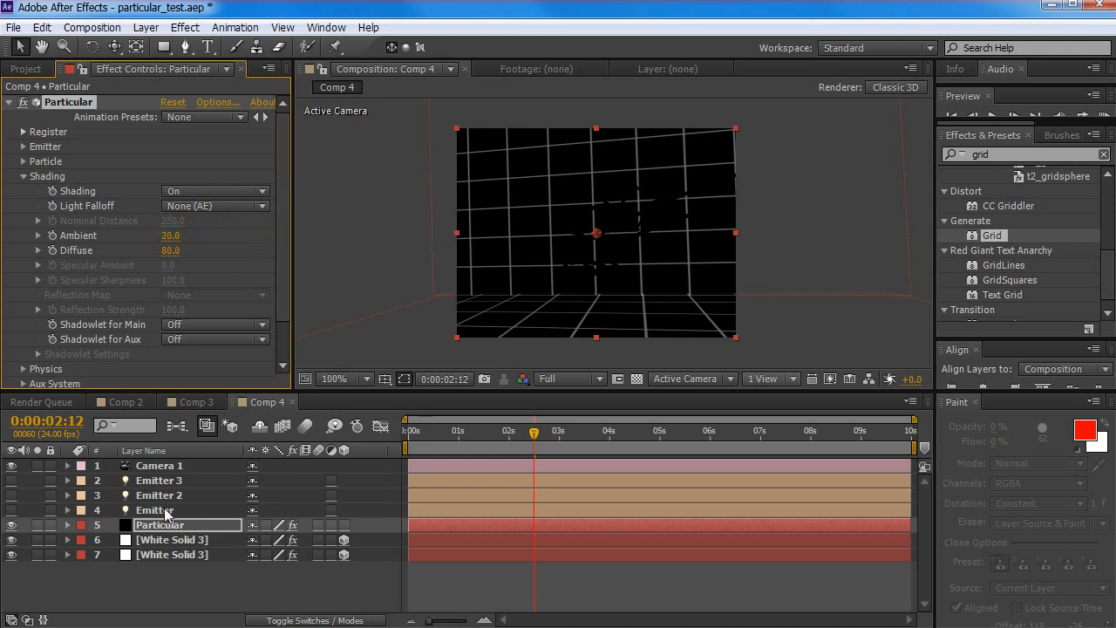
Create a white (FFFFFF) Point light named Light 1 with 50% intensity in Comp 4
click(145, 28)
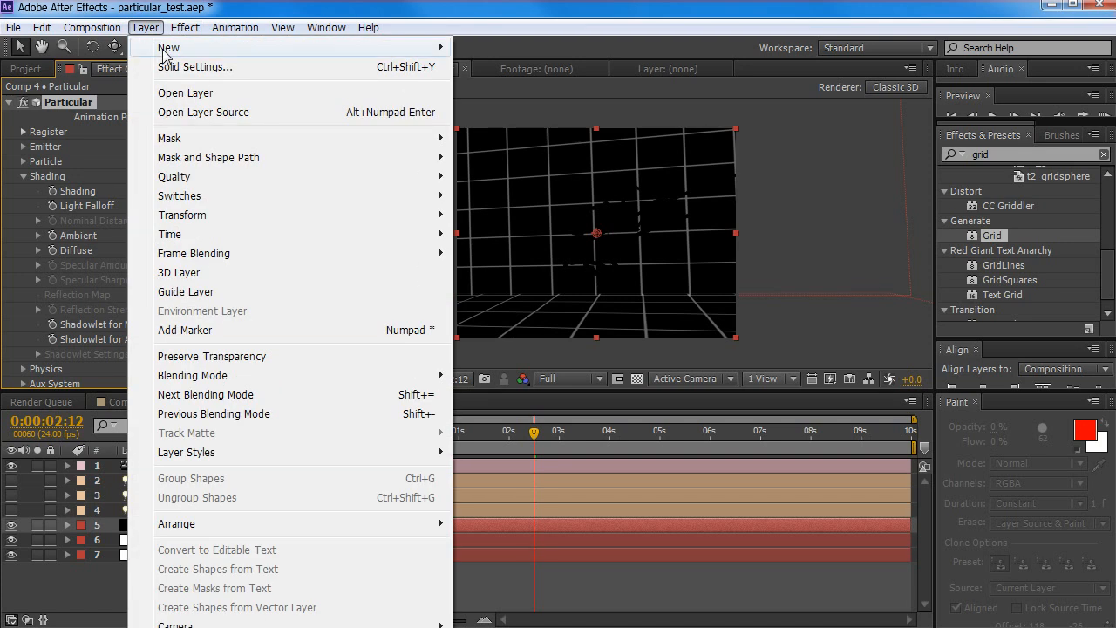
mouse_move(170, 48)
click(523, 85)
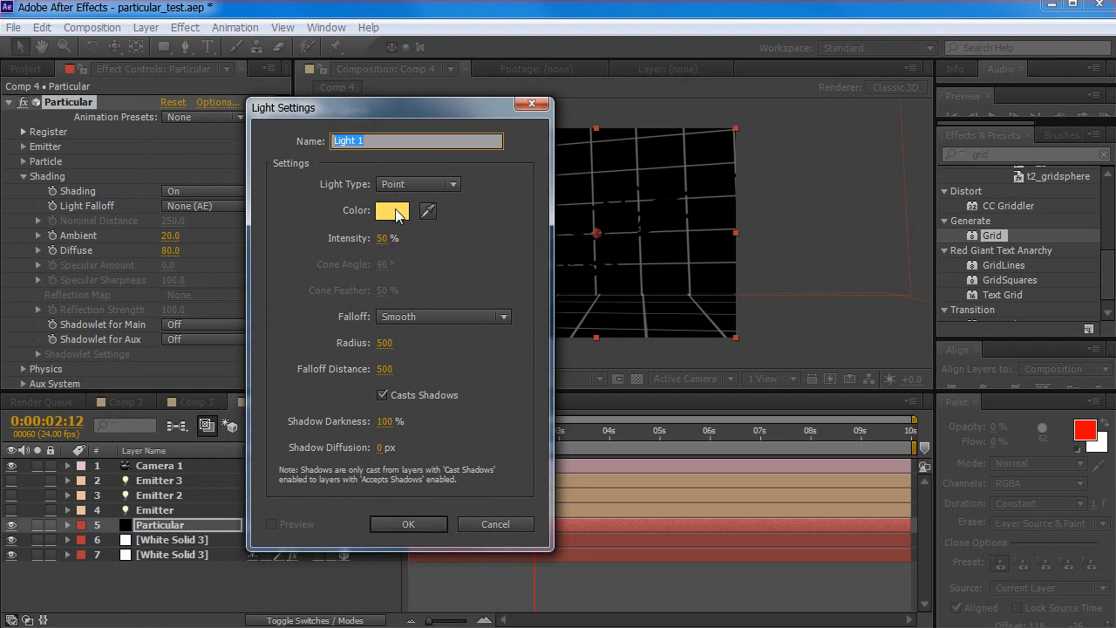
click(395, 211)
click(413, 207)
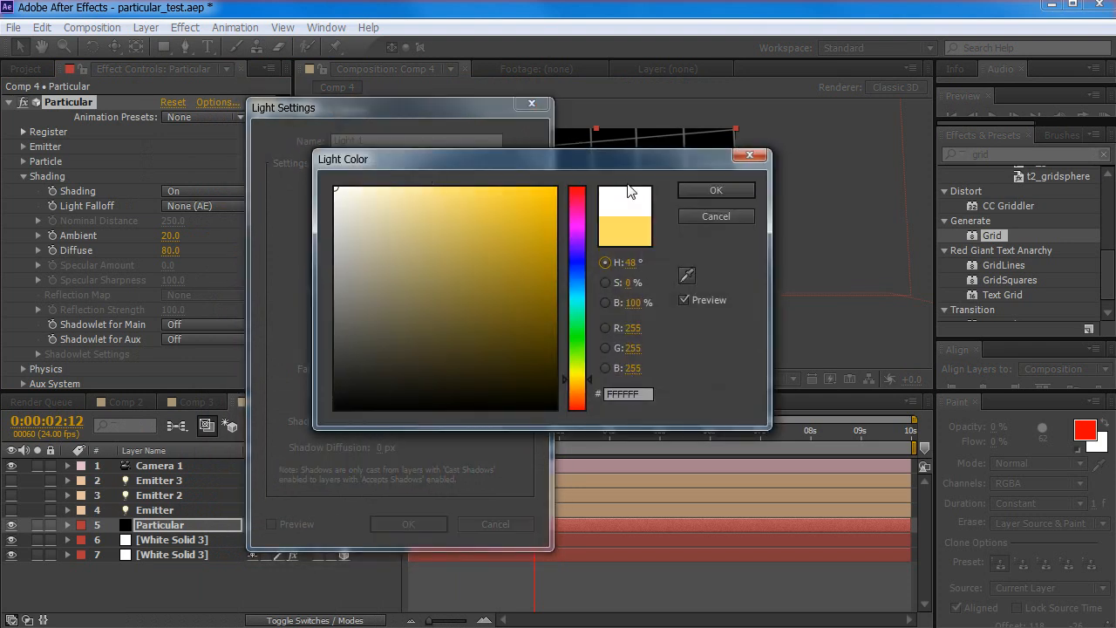
click(726, 190)
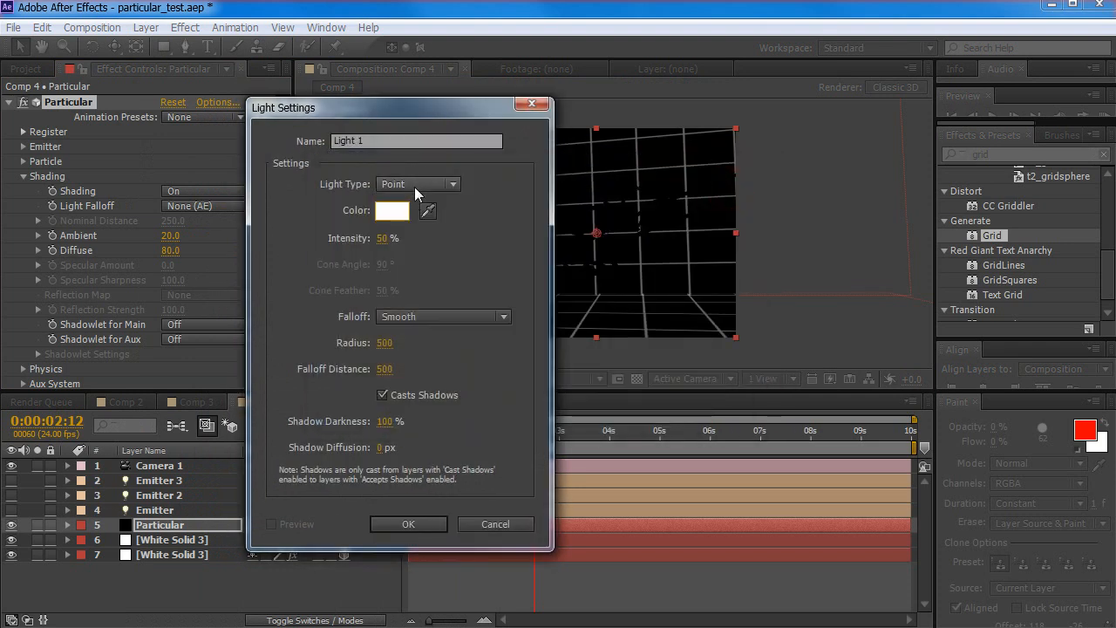
click(416, 187)
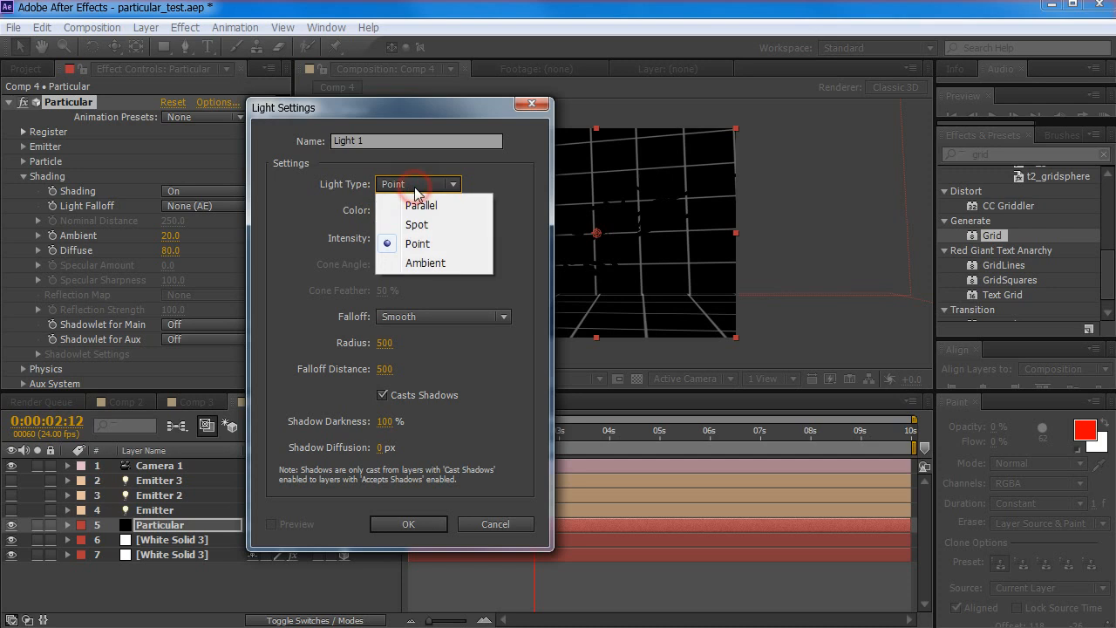
click(423, 243)
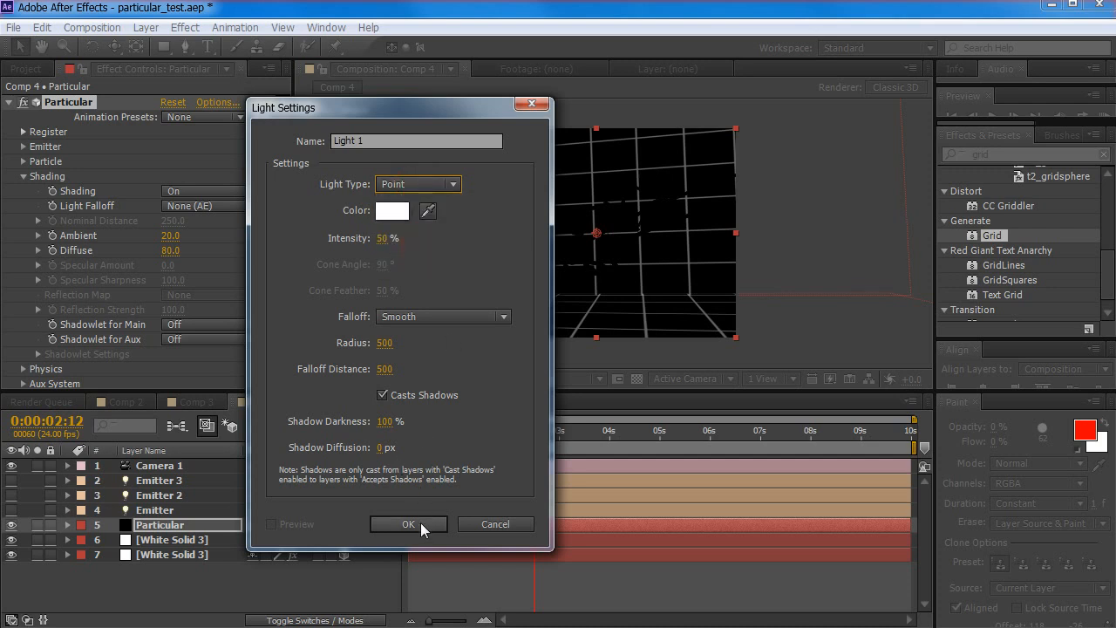
click(408, 524)
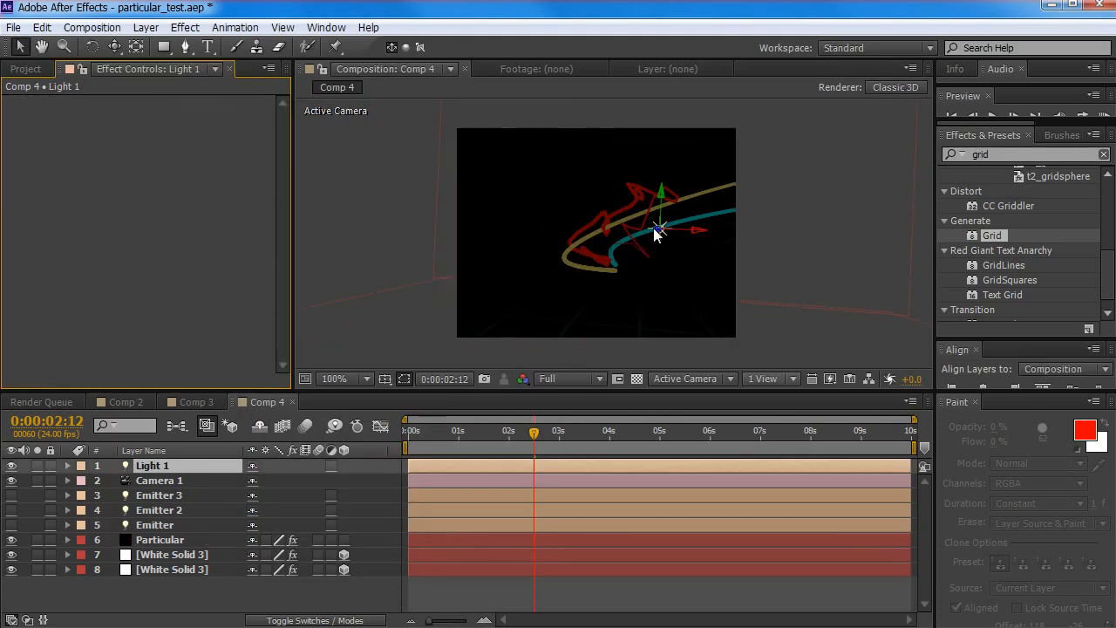
Reopen Light 1's settings, keep its white color, and set its intensity to 100%
click(163, 467)
double_click(163, 467)
click(389, 210)
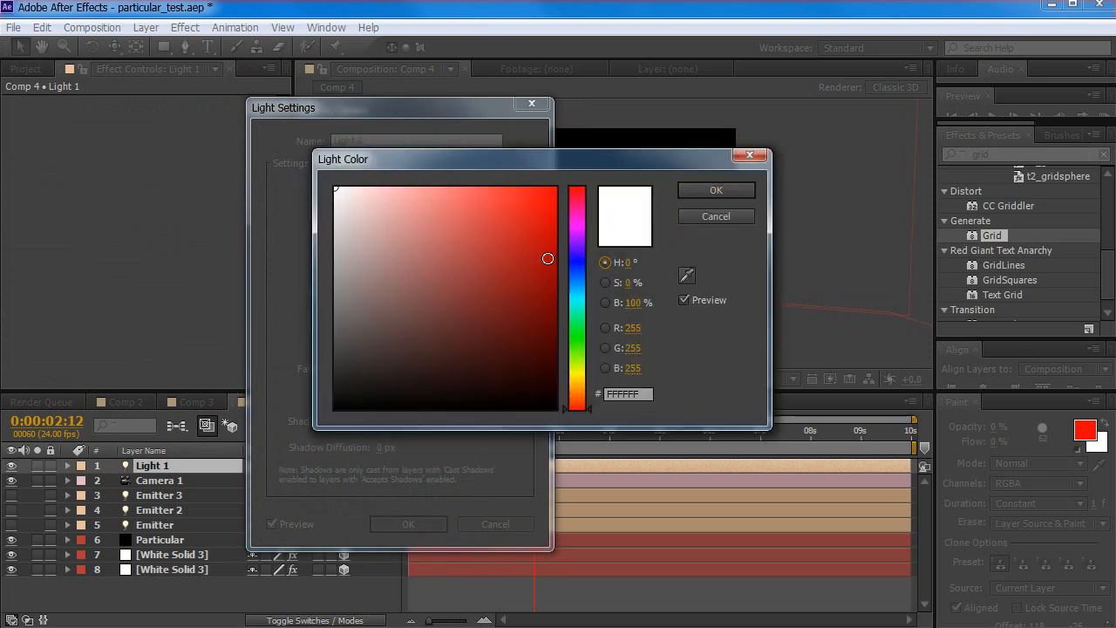
key(Return)
click(387, 240)
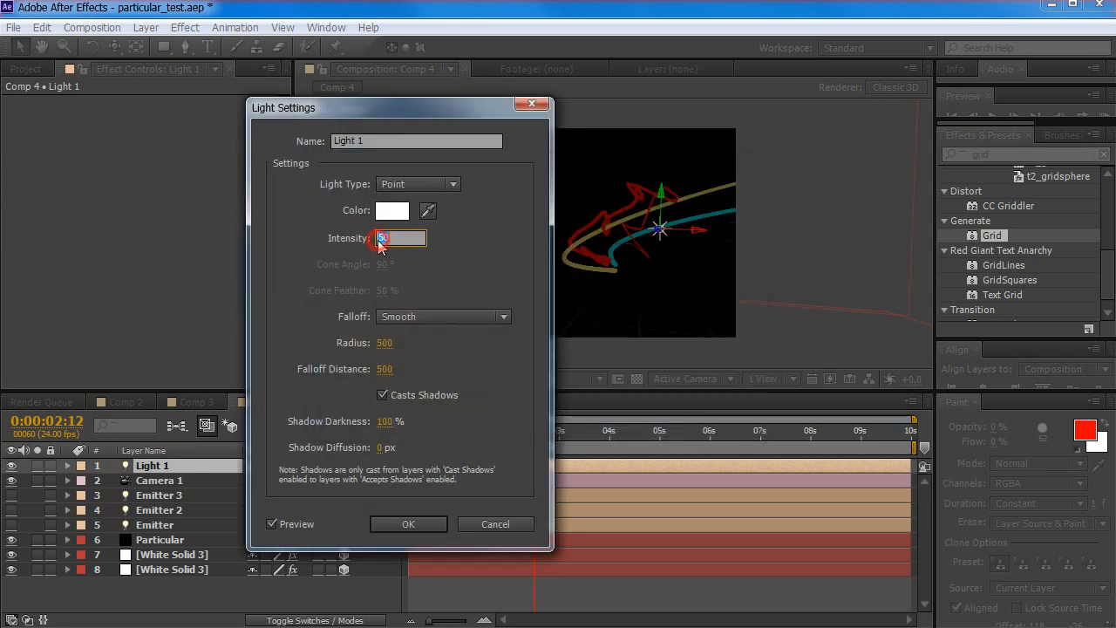
key(Return)
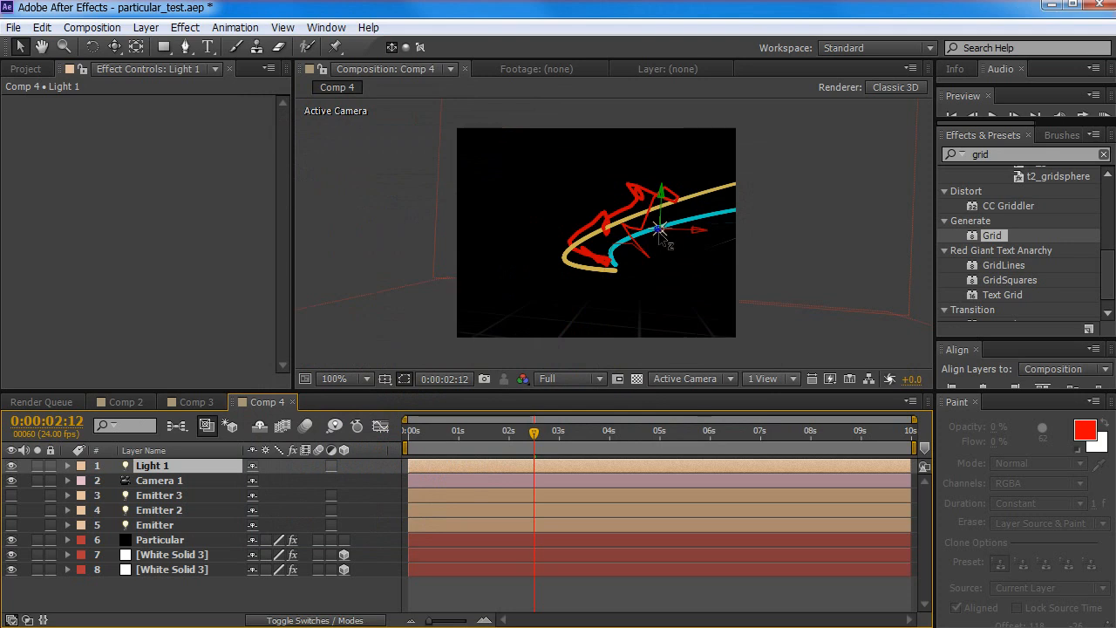
In the Top view, move Light 1 back along its Z axis toward the grid wall, then return to the Active Camera view
click(770, 382)
click(724, 381)
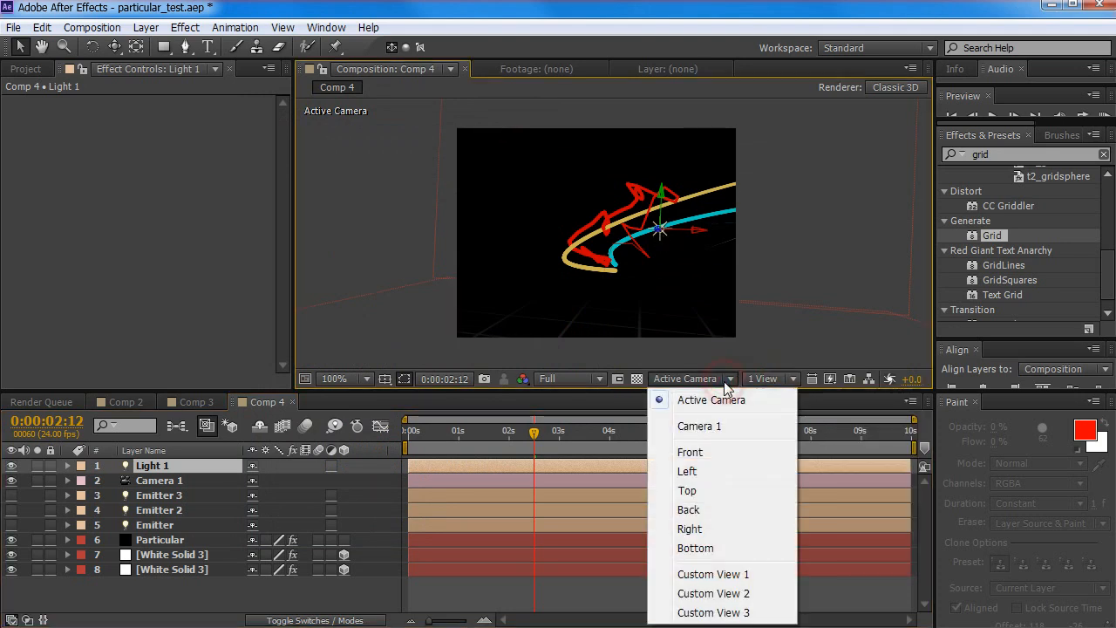
click(704, 491)
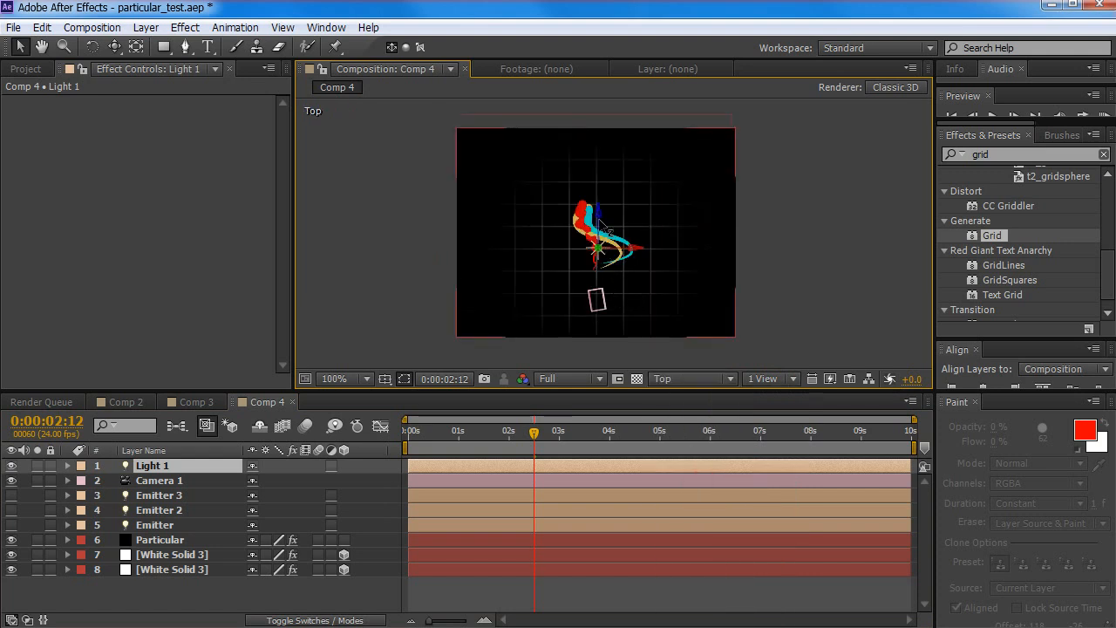
scroll(610, 229, down, 4)
scroll(608, 225, up, 2)
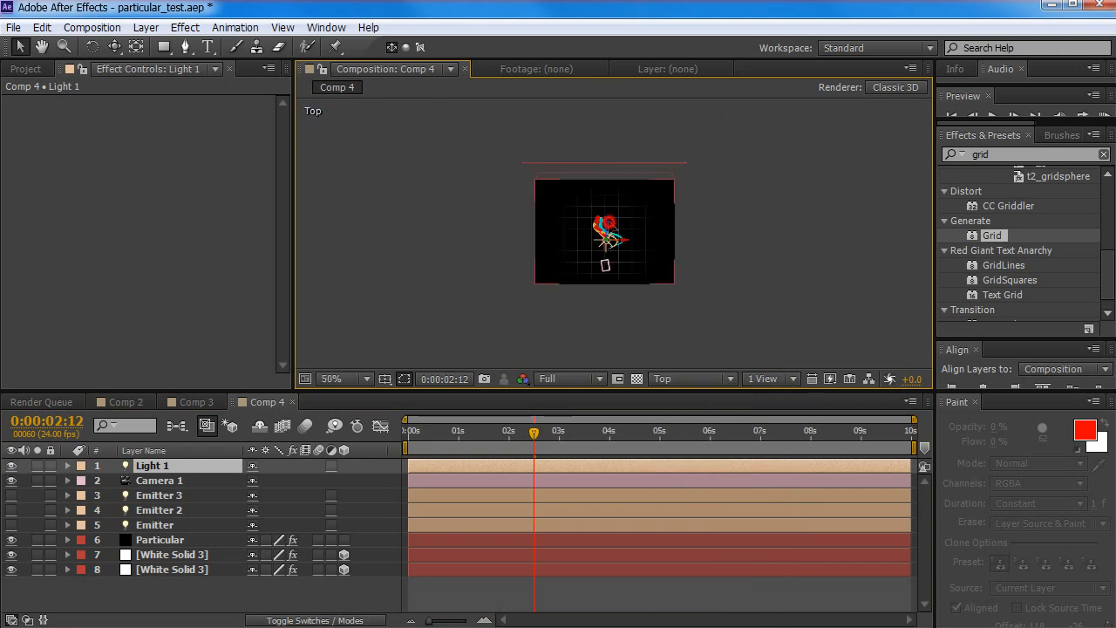
click(611, 235)
click(608, 239)
drag(609, 221, 609, 190)
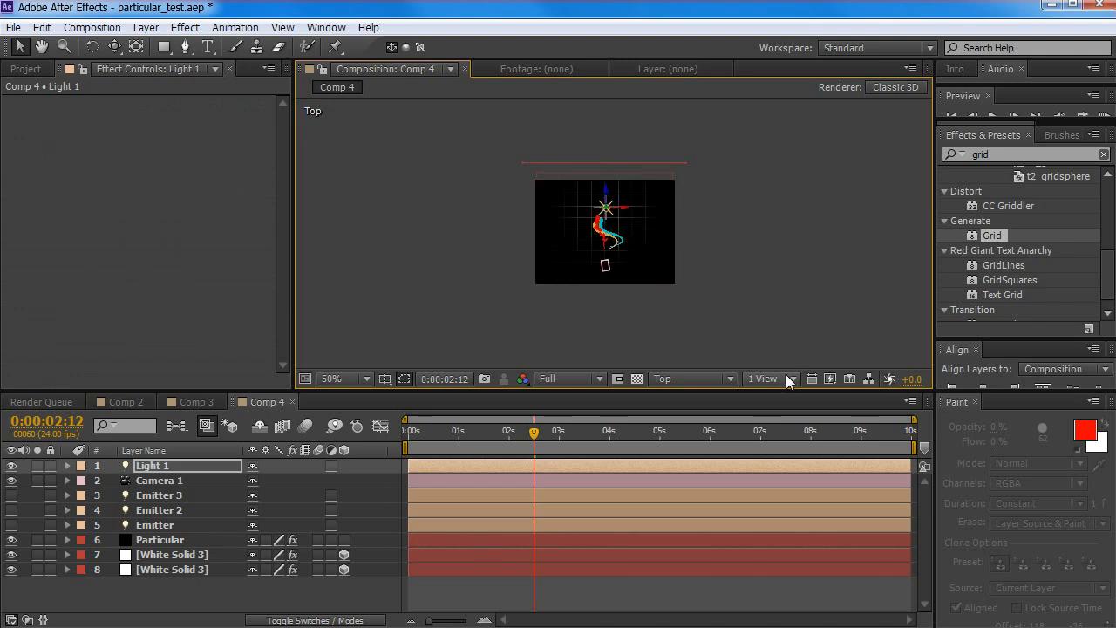
click(730, 378)
click(705, 395)
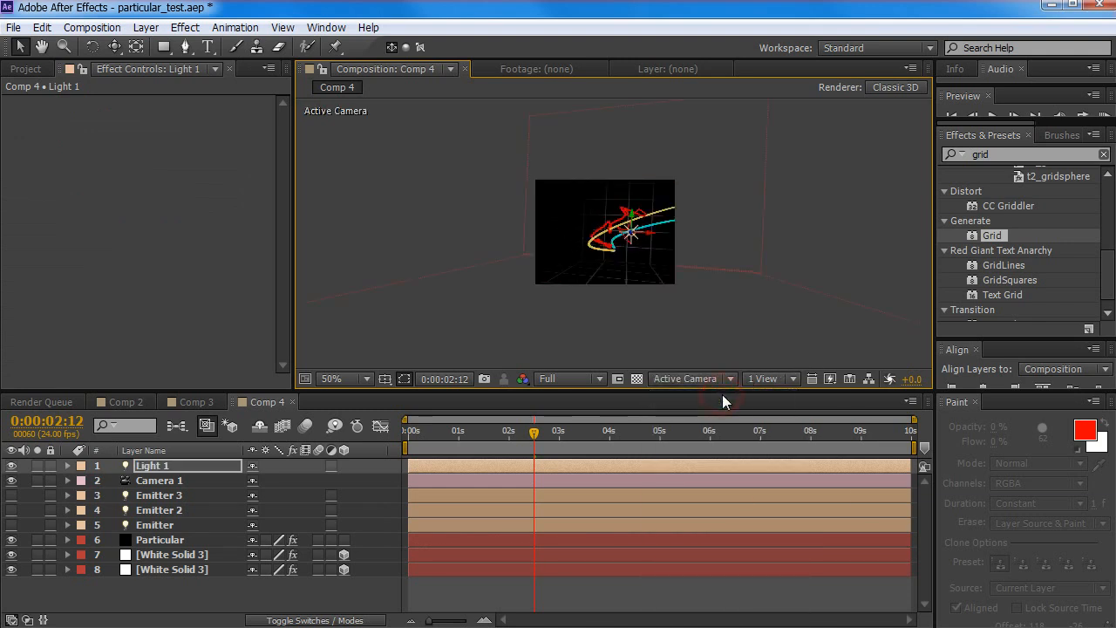
key(period)
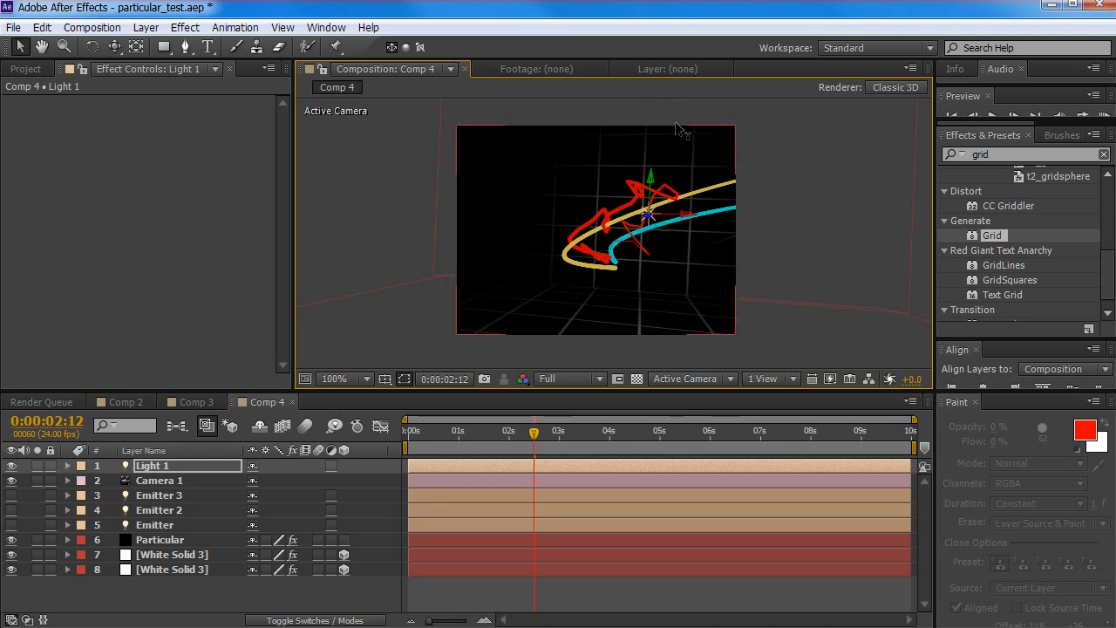
key(comma)
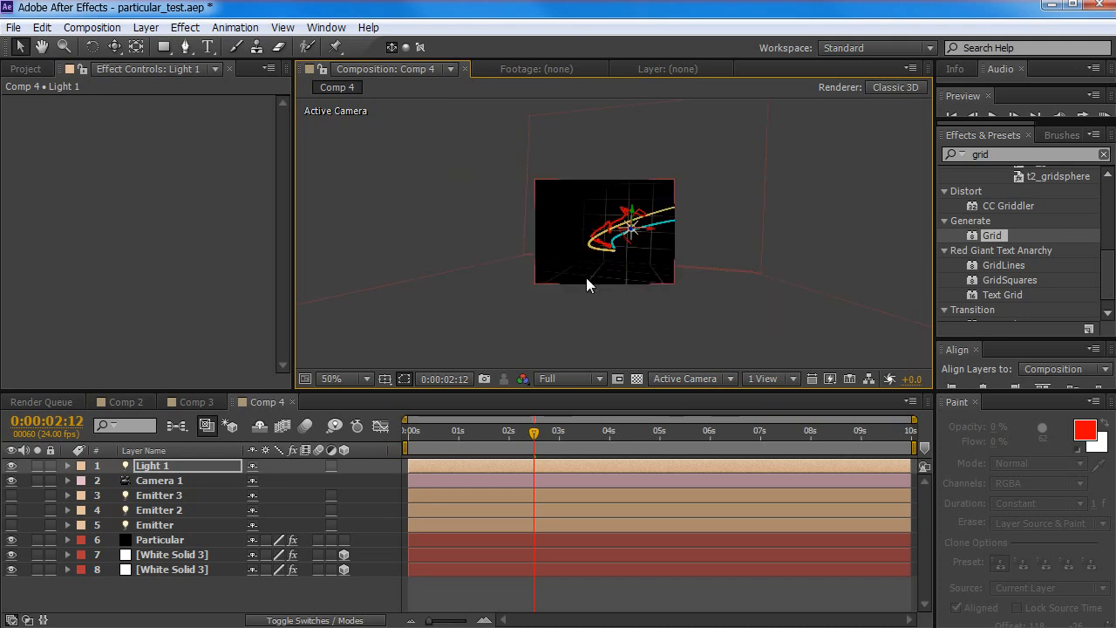
key(period)
Create an Ambient light named Light 2 with 100% intensity and go to 0:00:01:09
click(157, 593)
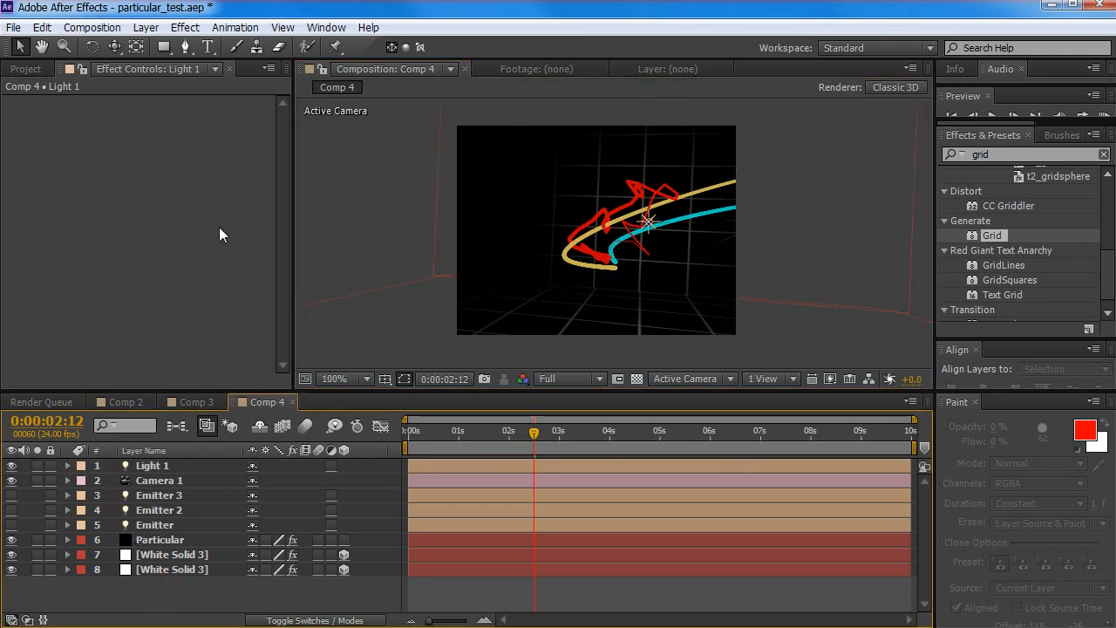
click(146, 27)
mouse_move(155, 48)
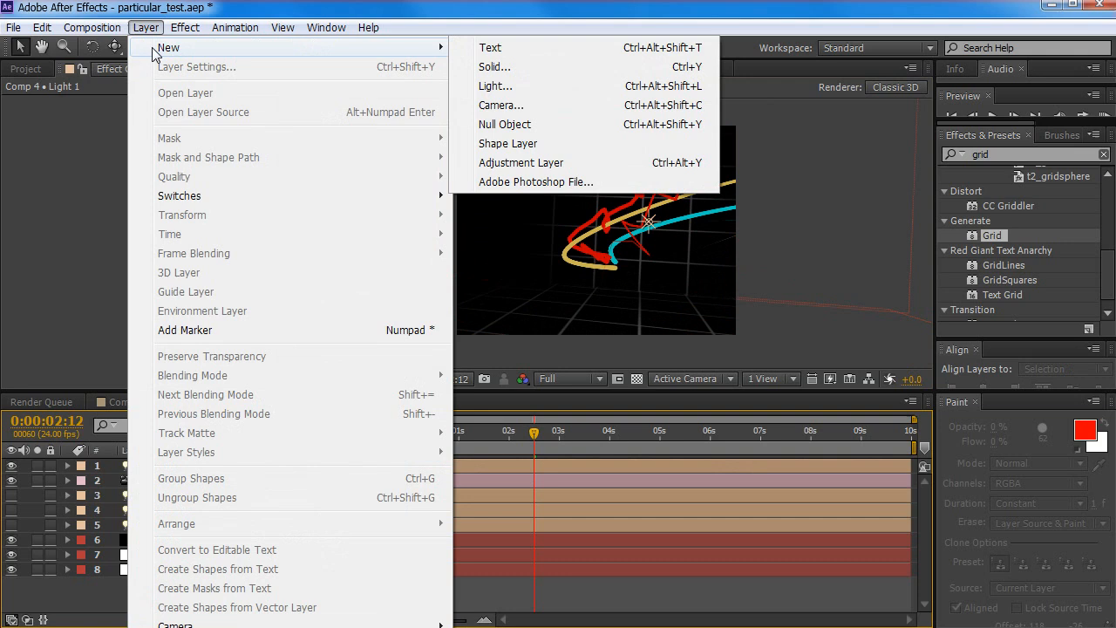
click(508, 86)
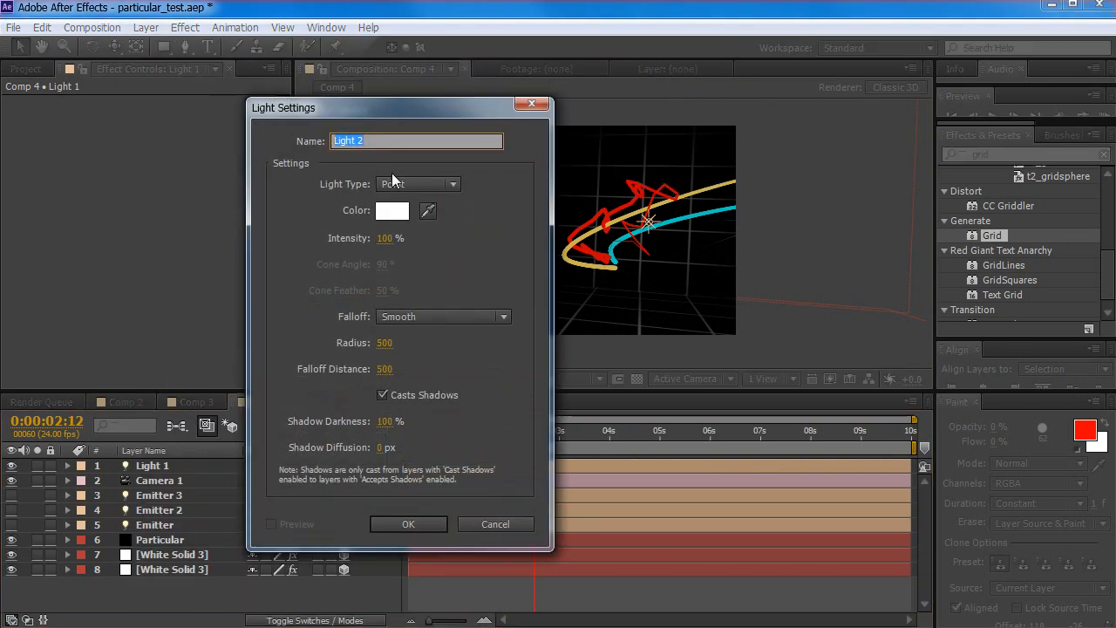
click(410, 184)
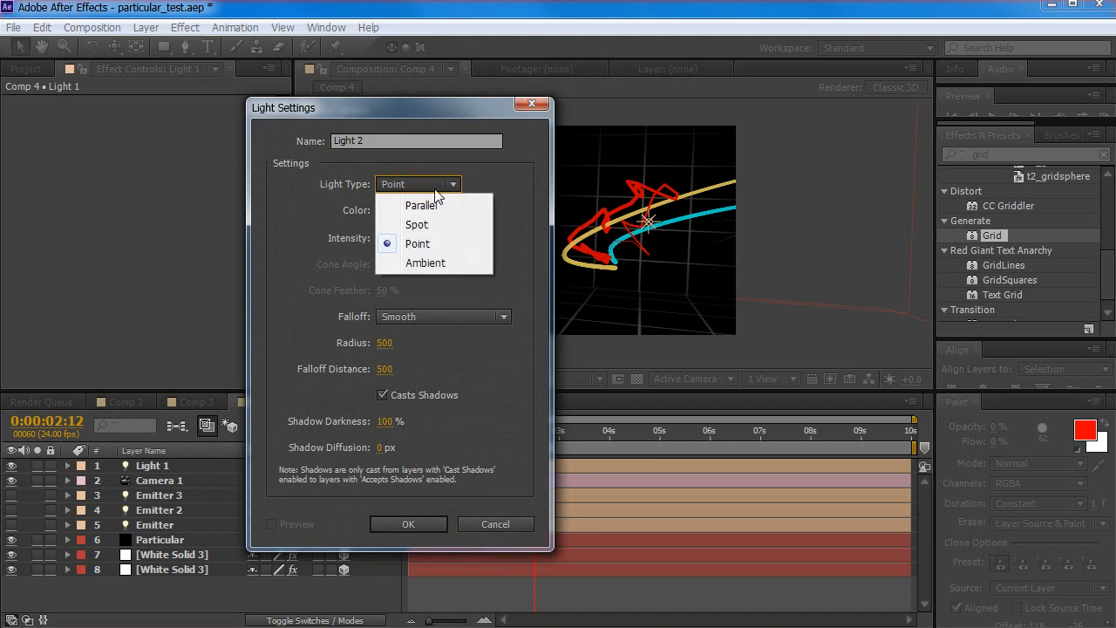
click(431, 264)
click(414, 528)
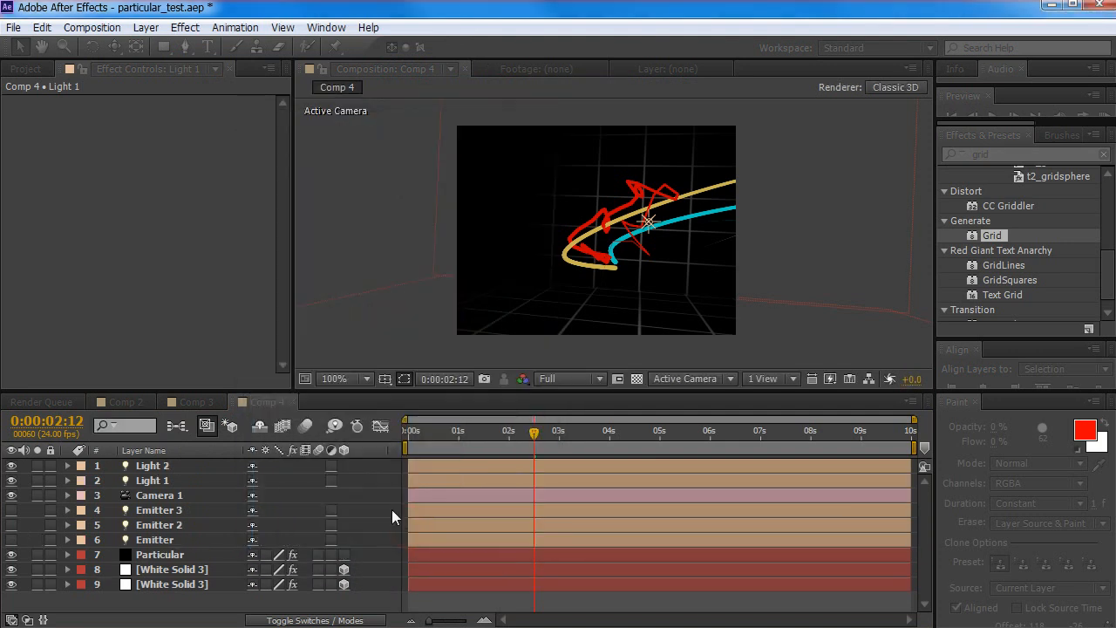
mouse_move(463, 436)
mouse_down()
mouse_move(432, 436)
mouse_move(774, 430)
mouse_move(472, 445)
mouse_up()
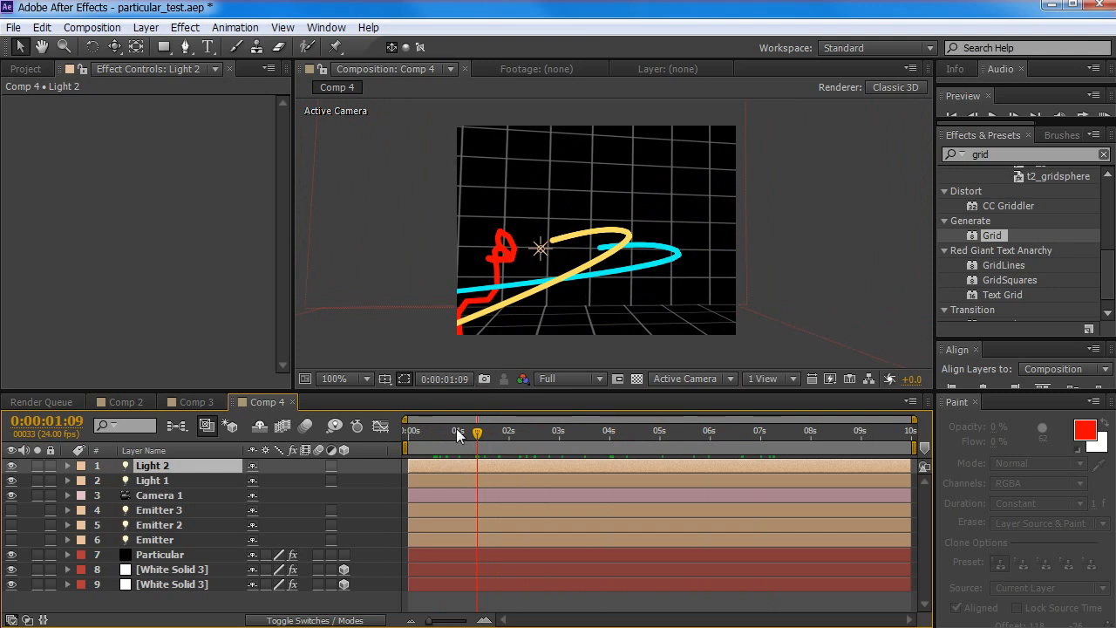
On the Particular layer, compare the Natural (Lux) and None (AE) Light Falloff modes, ending on None (AE)
click(157, 555)
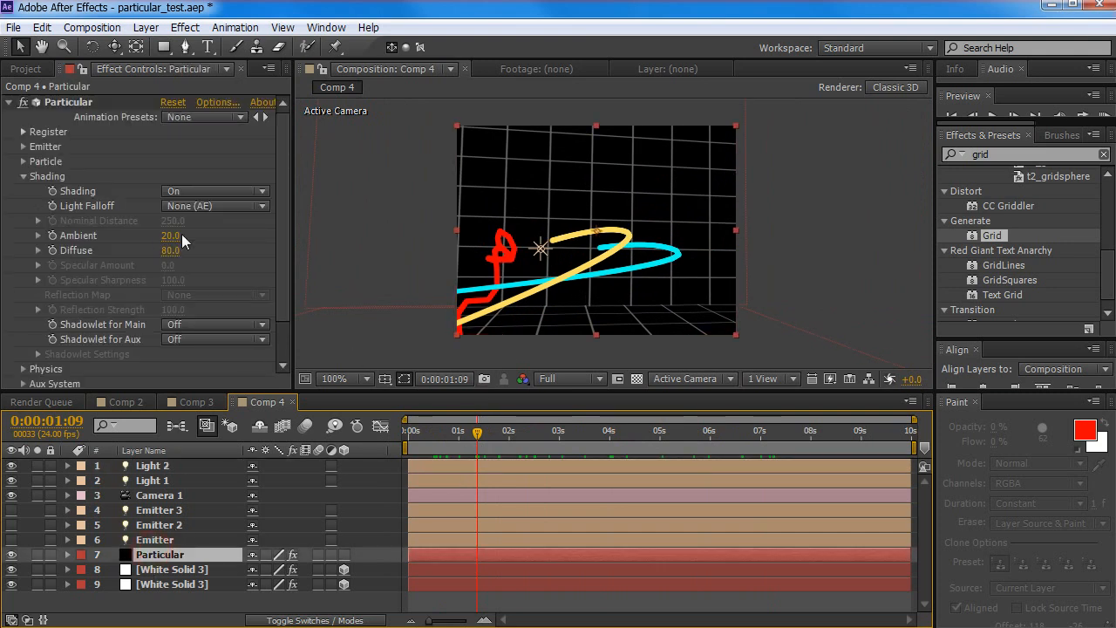
mouse_move(283, 229)
mouse_down()
mouse_move(284, 244)
mouse_move(280, 218)
mouse_up()
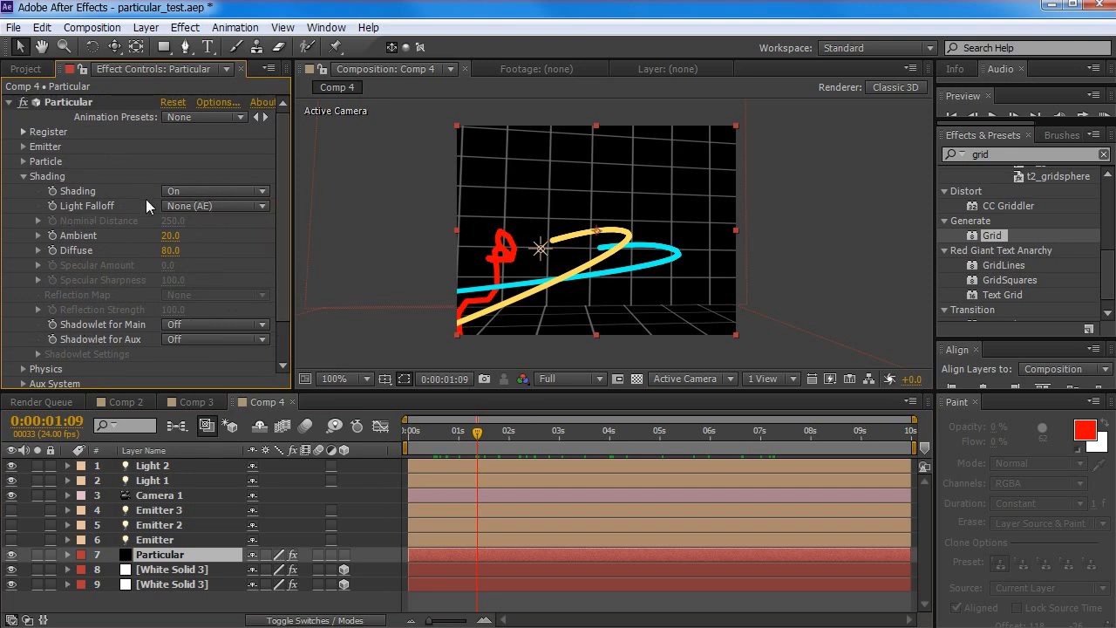
click(193, 206)
click(209, 241)
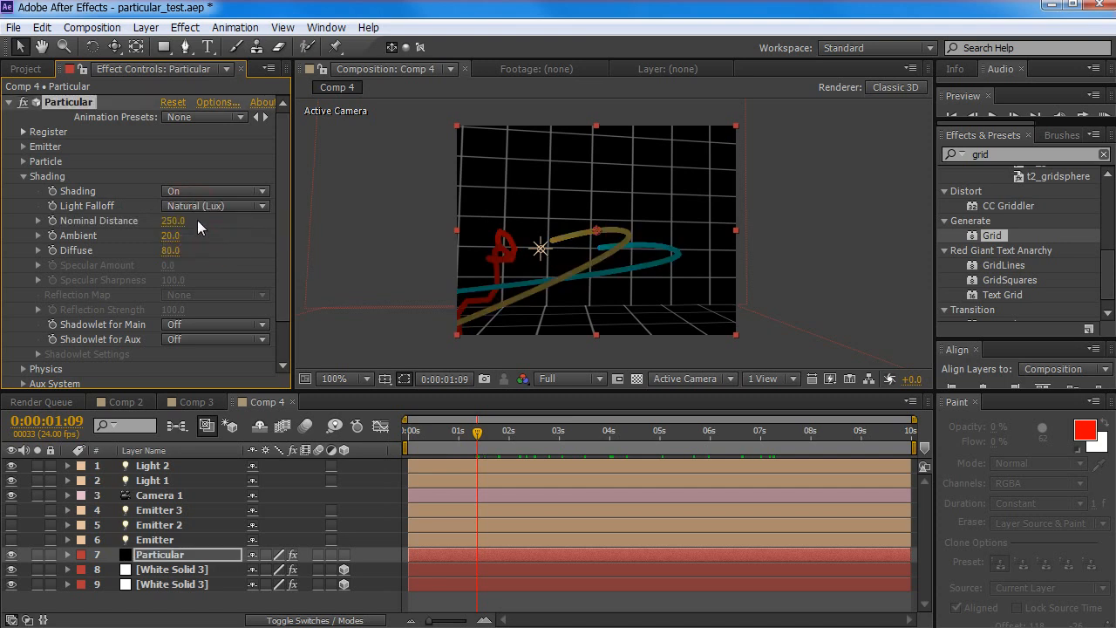
click(205, 209)
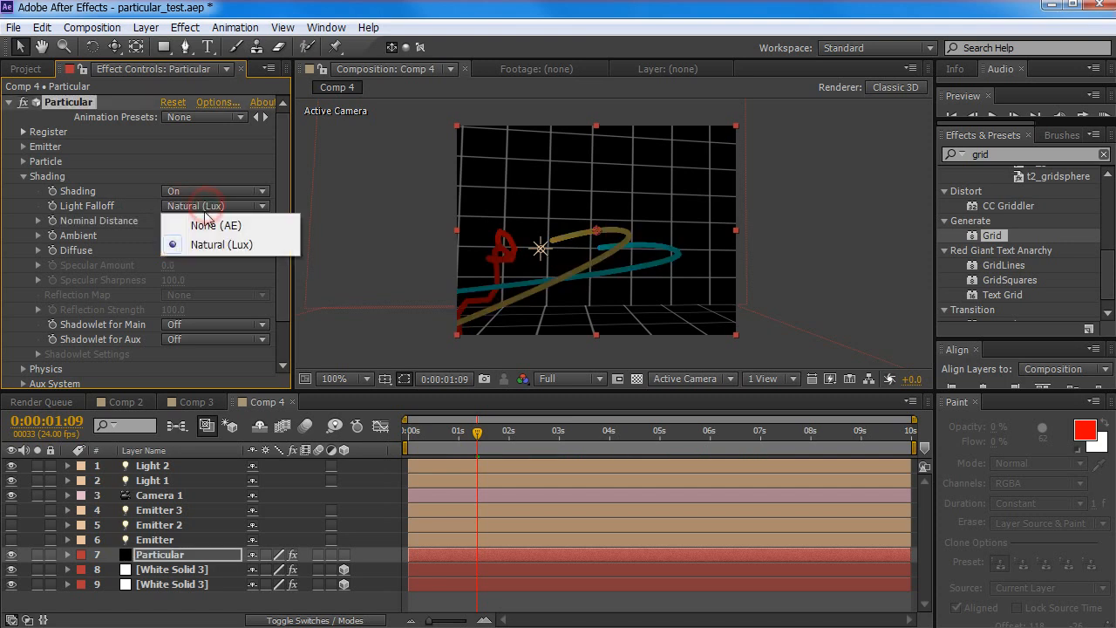
click(208, 226)
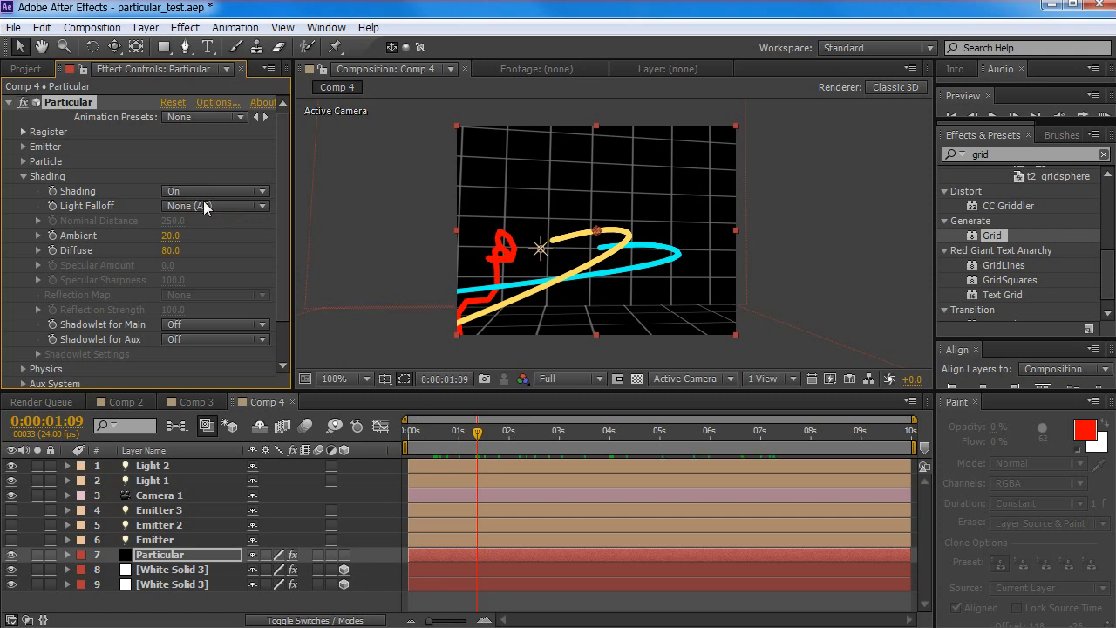
click(205, 206)
click(207, 242)
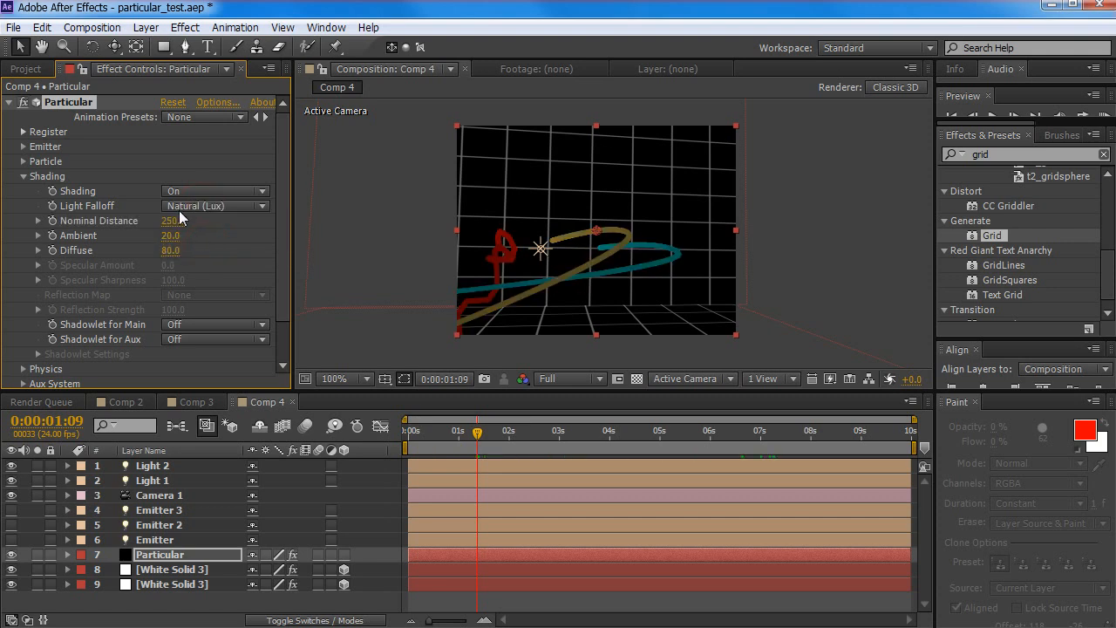
click(185, 202)
click(202, 225)
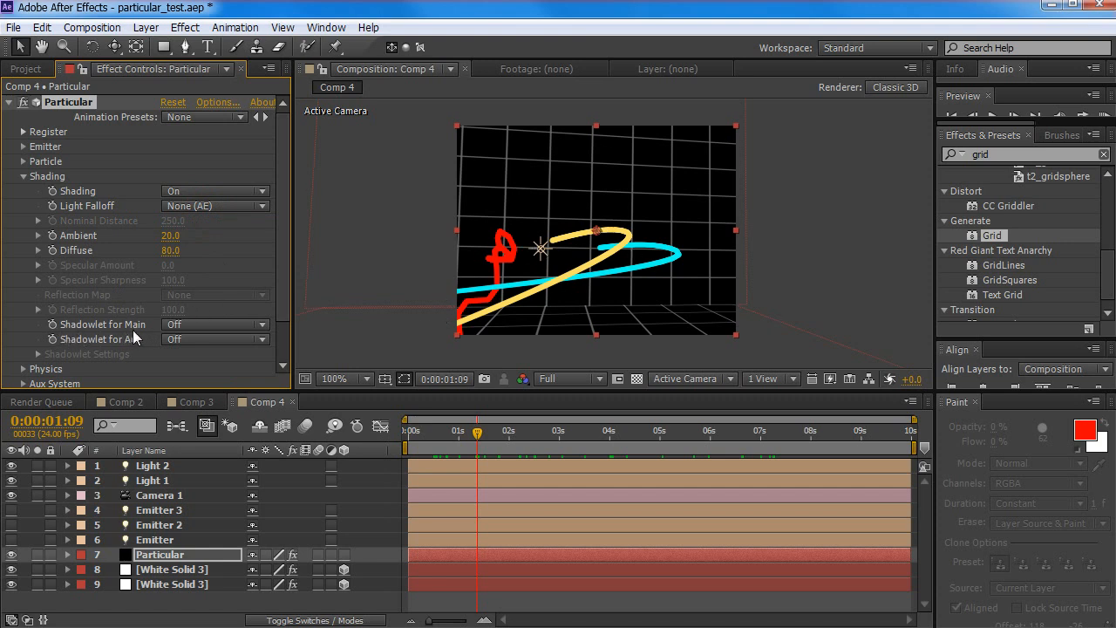
Turn on Shadowlet for Main in Particular's Shading settings and go to 0:00:00:17 to check the shaded streaks
click(217, 327)
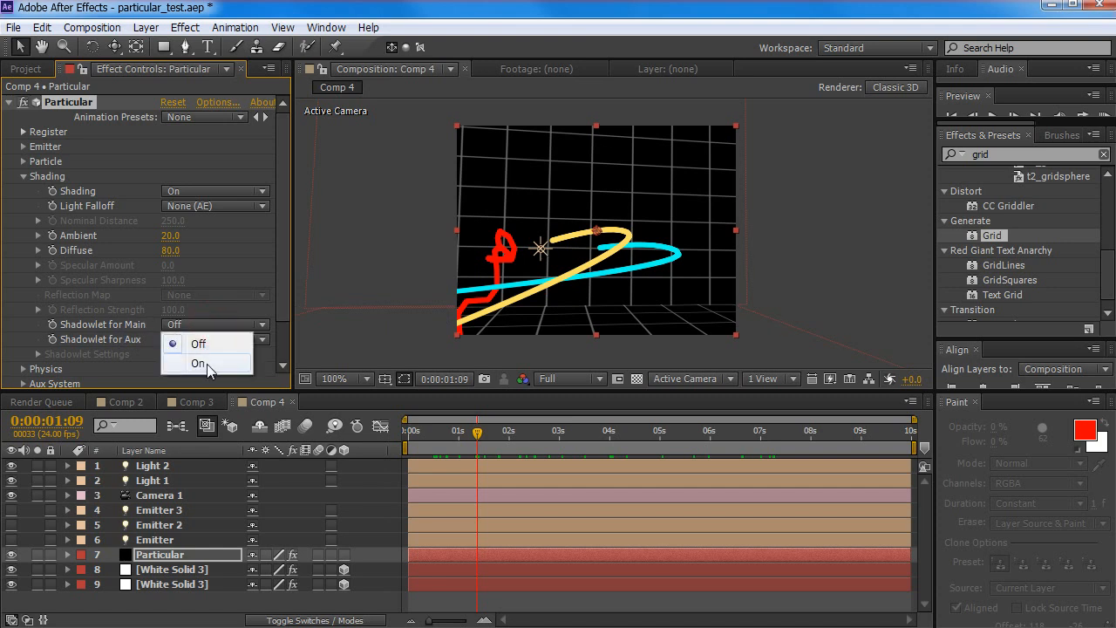
click(201, 363)
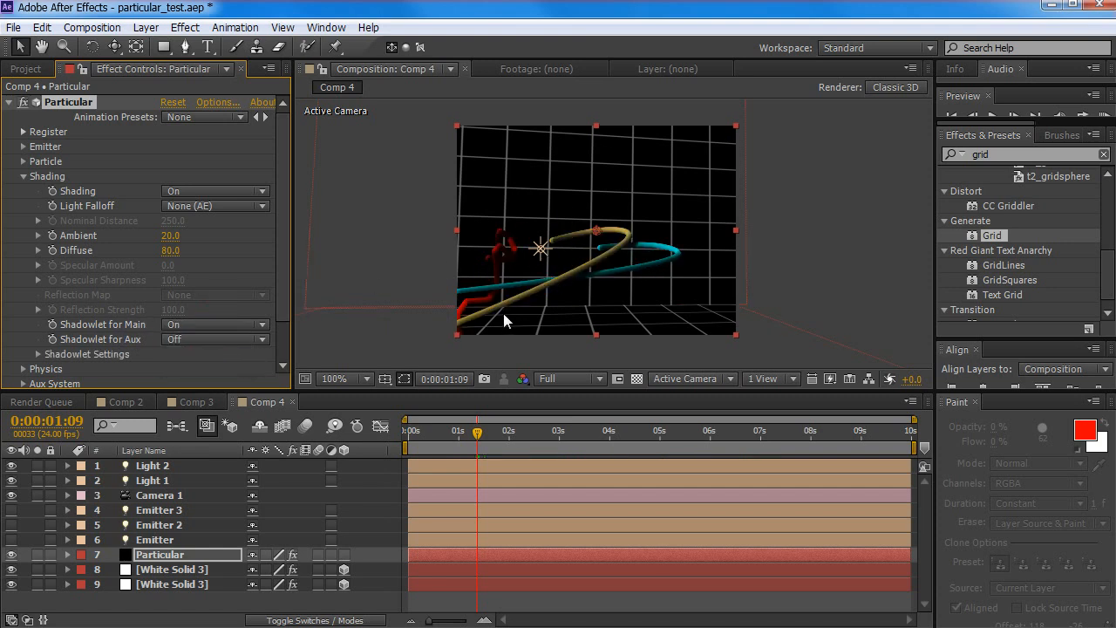
click(451, 431)
drag(423, 438, 444, 430)
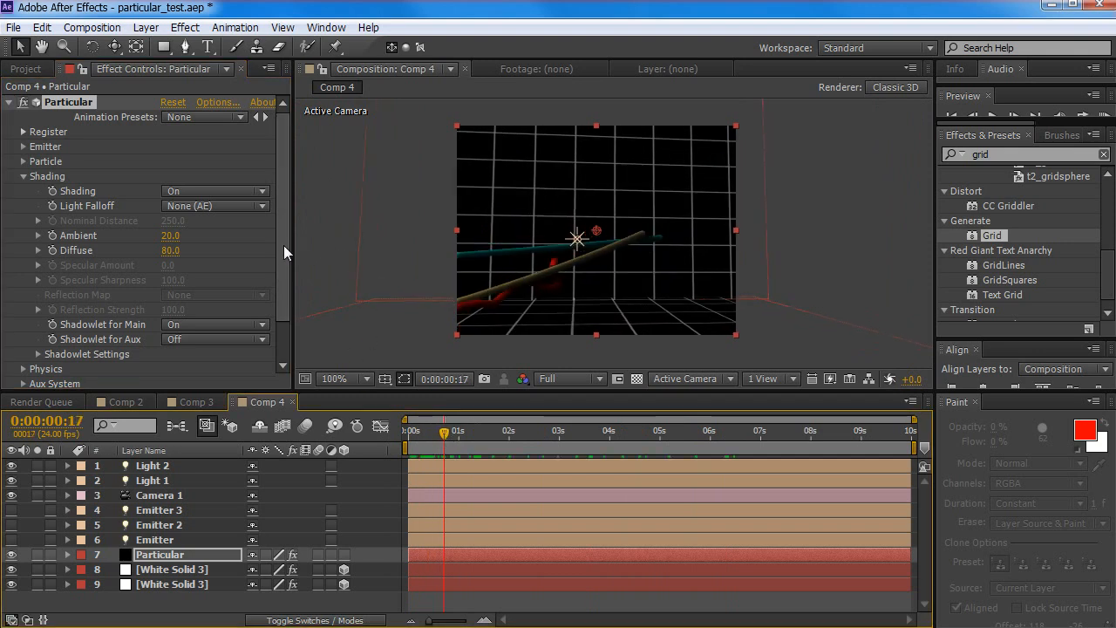
In the Shadowlet Settings, set Color Strength to 87, Opacity to 3 and Adjust Size to 87, and RAM-preview the streaks
drag(283, 245, 284, 263)
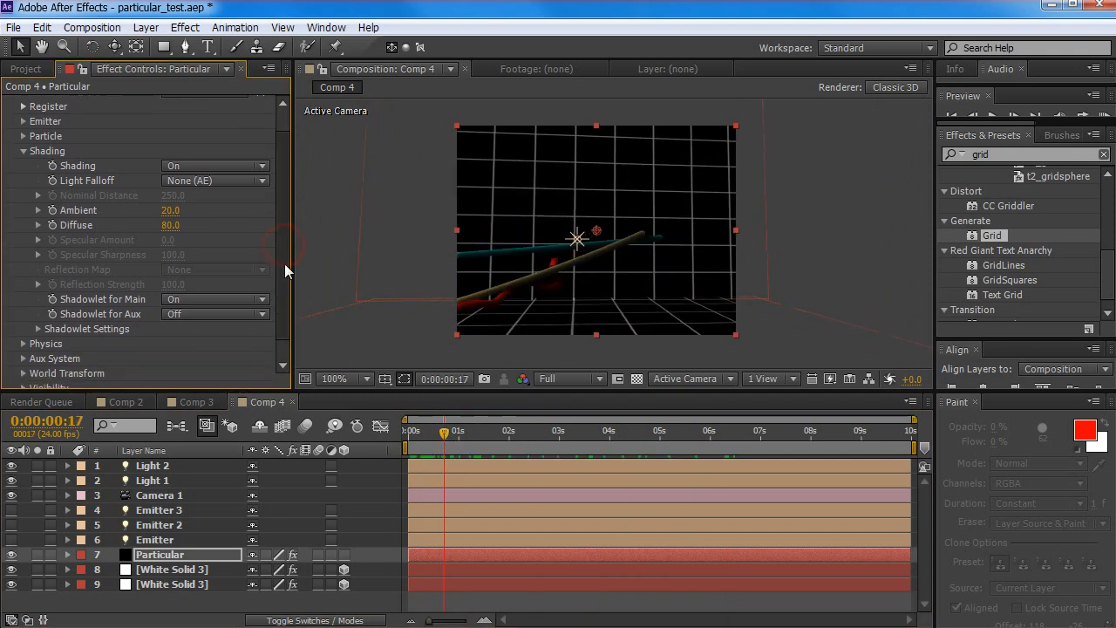
click(39, 328)
drag(285, 252, 291, 267)
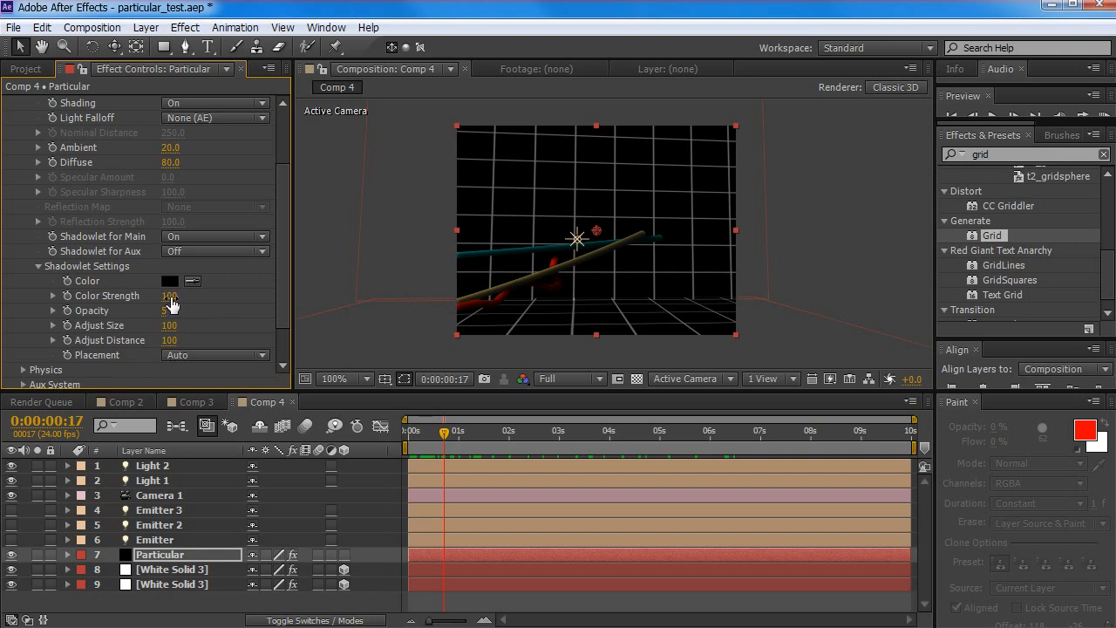
drag(170, 295, 153, 297)
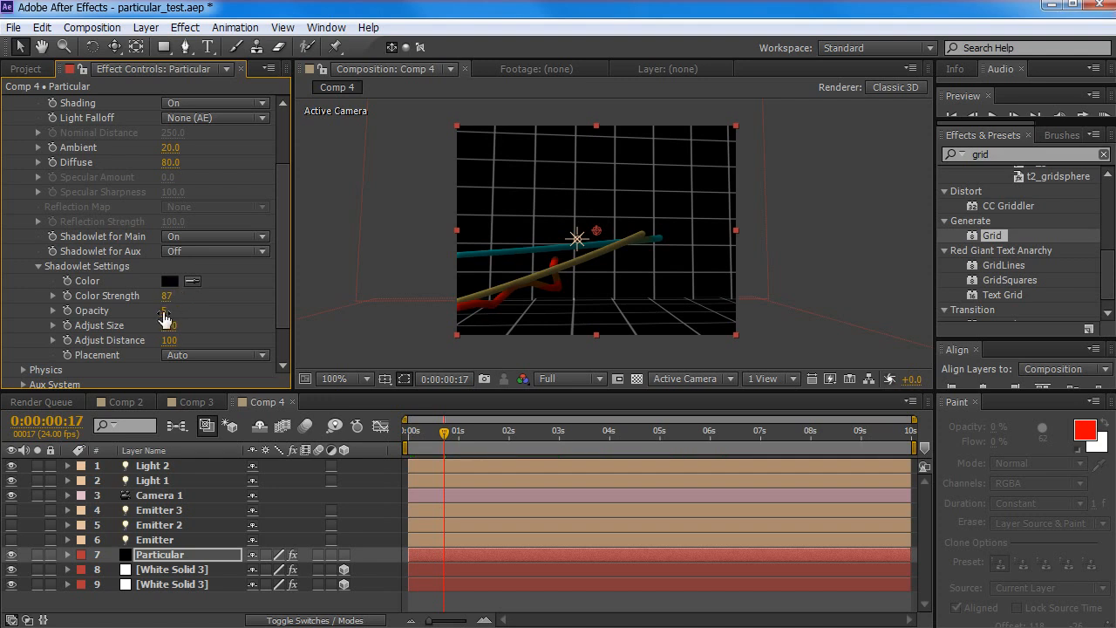
drag(193, 308, 145, 318)
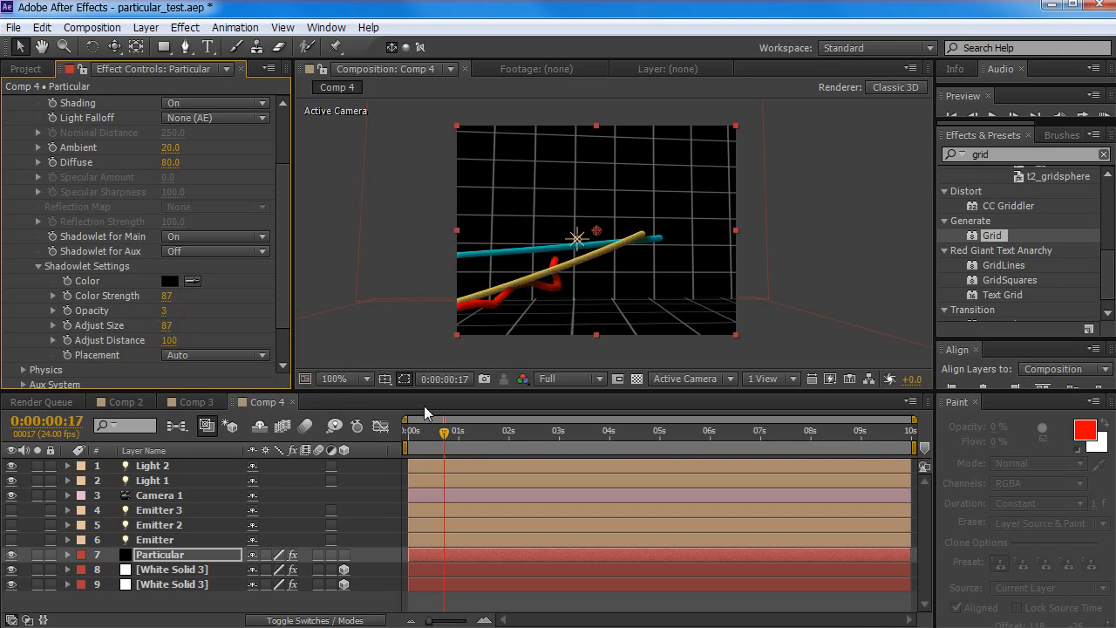
key(KP_0)
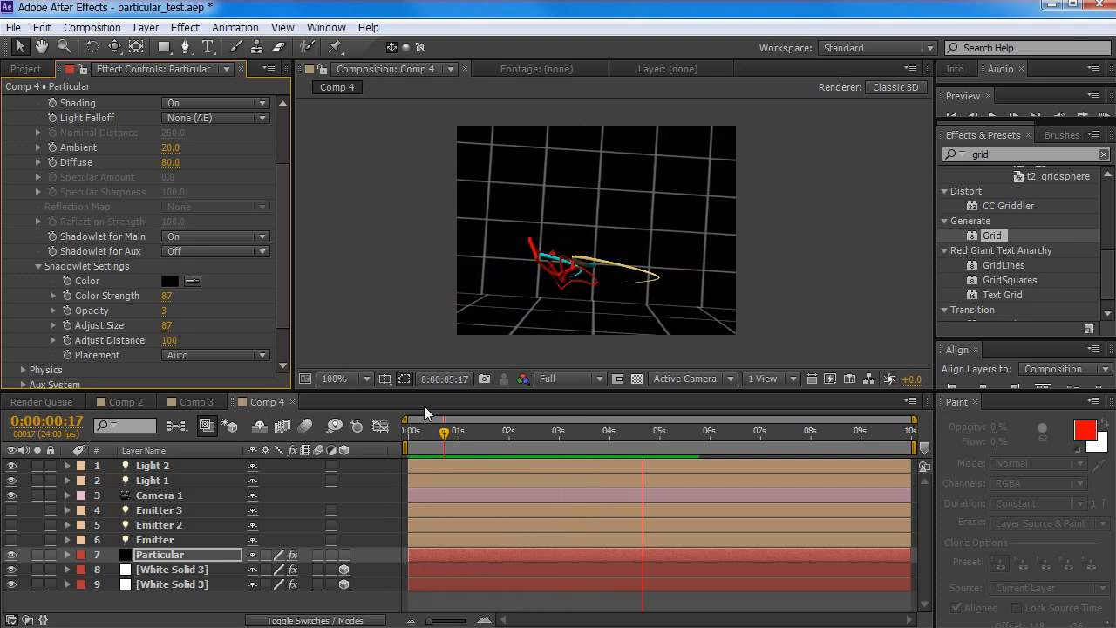
key(space)
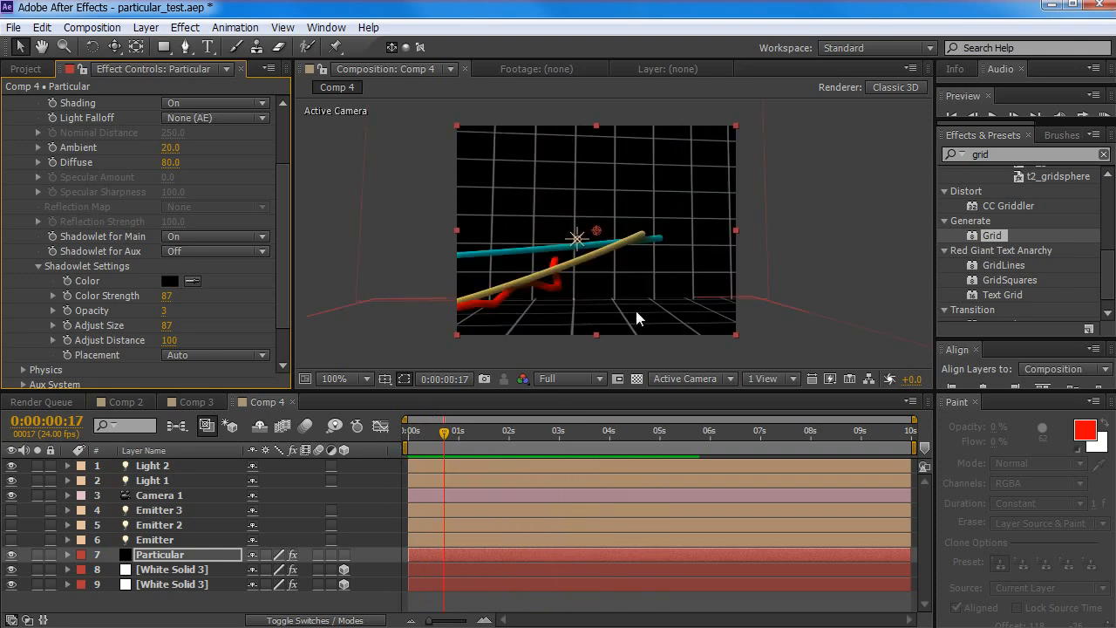
Set Particular's particle Size to 8 and start a RAM preview of the thicker streaks
scroll(284, 192, up, 3)
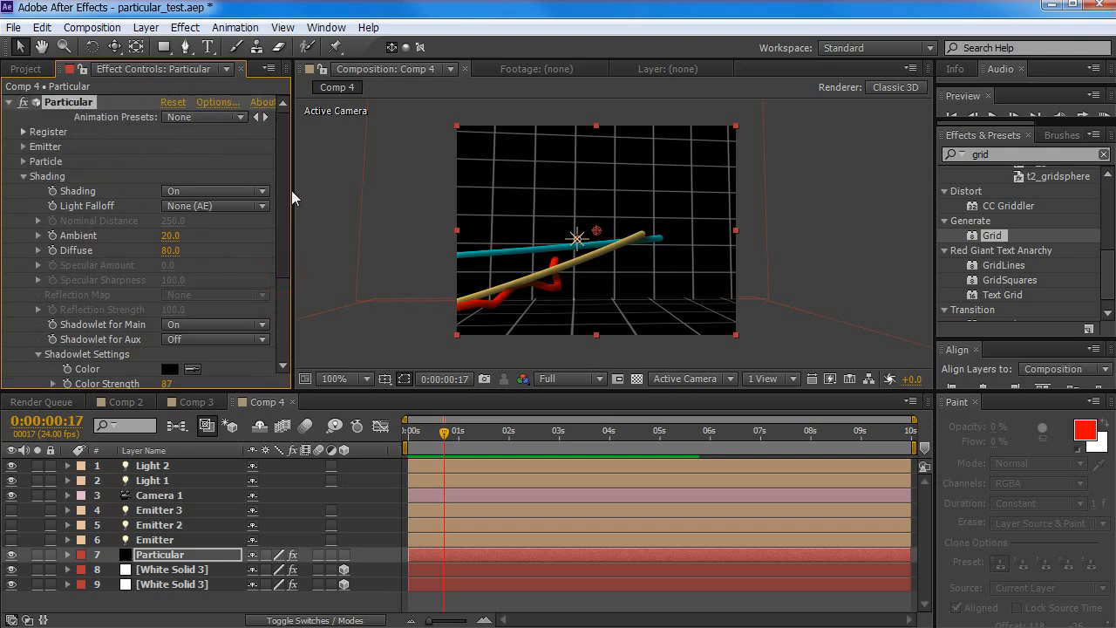
click(25, 161)
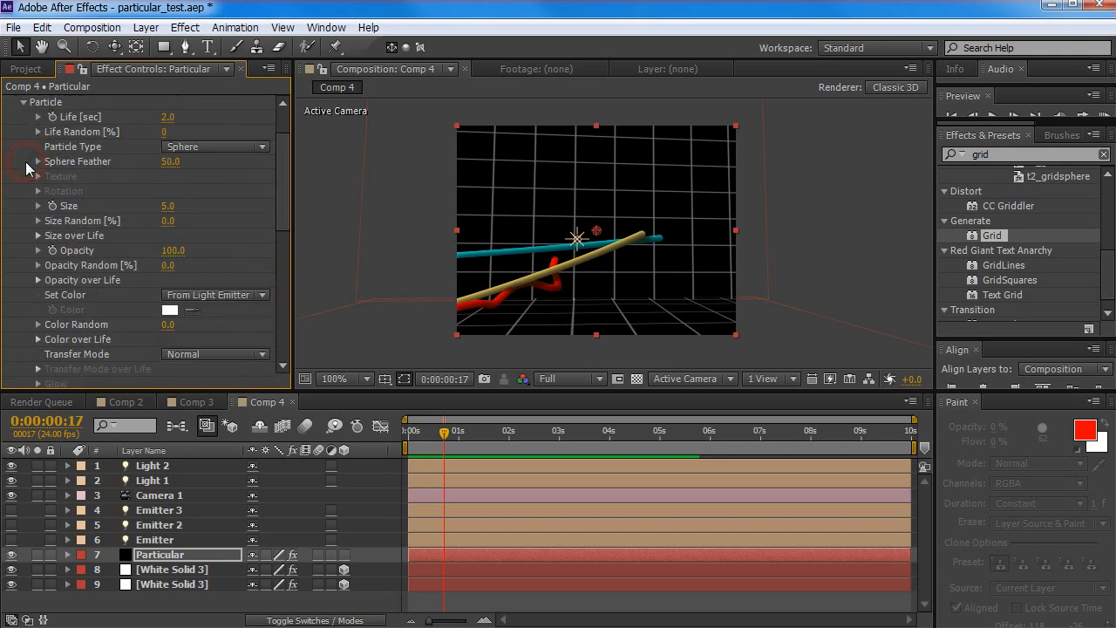
click(168, 204)
text(8)
key(Return)
key(KP_0)
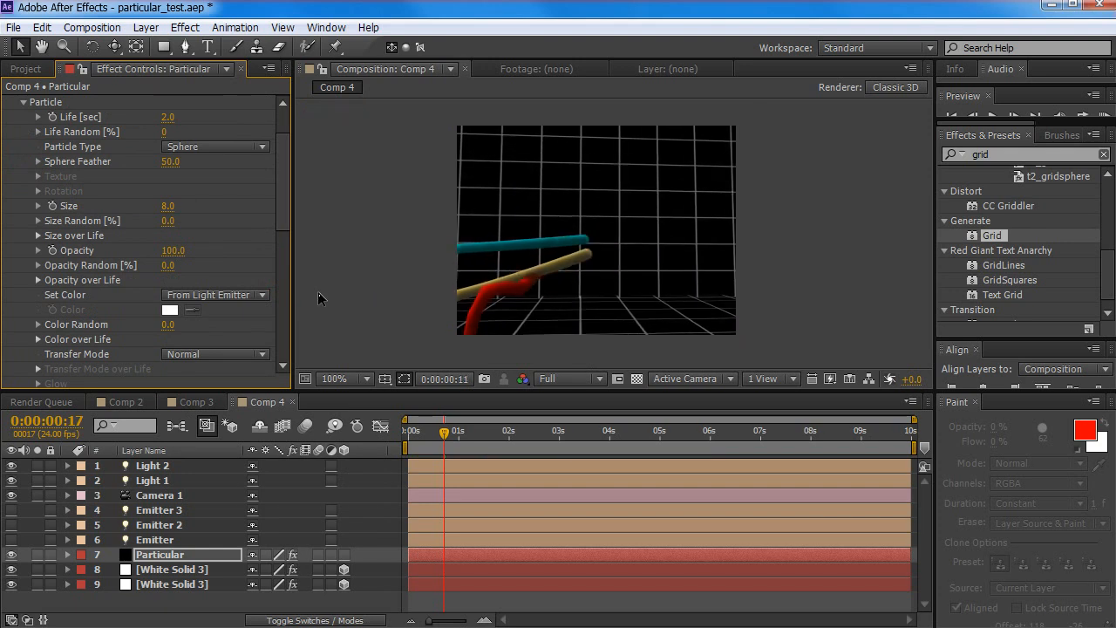